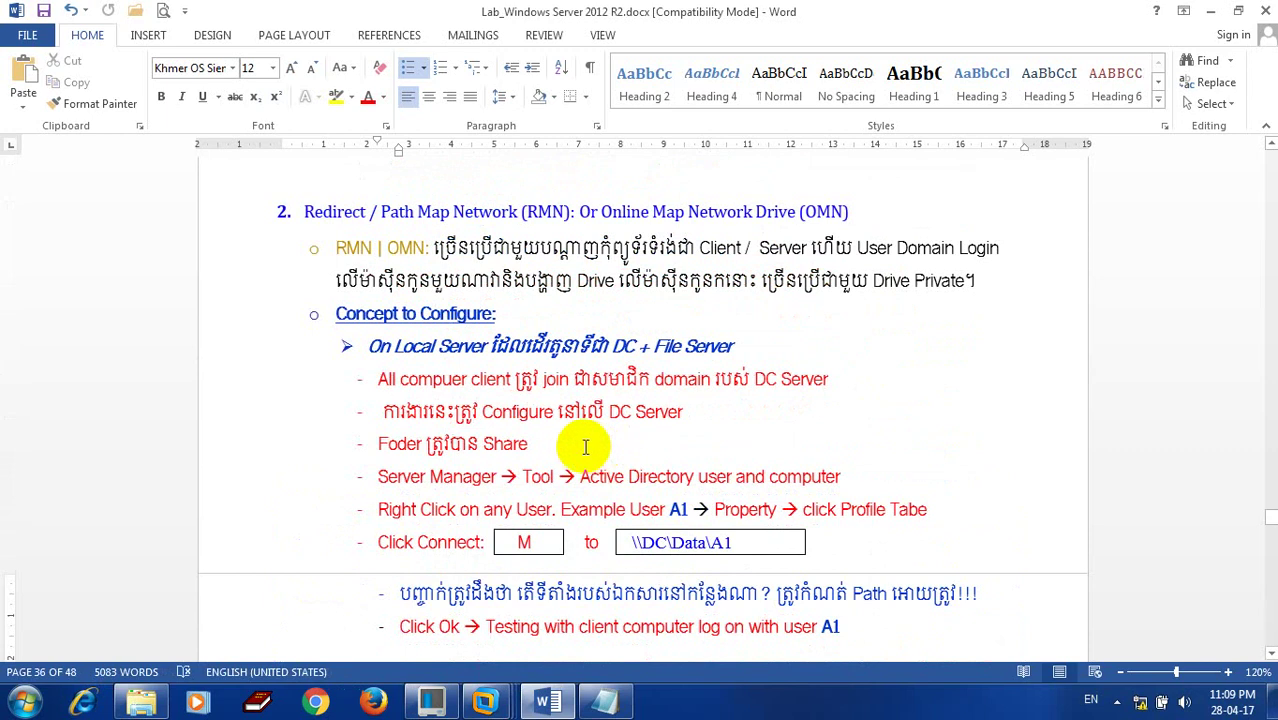
Step: Review the Redirect / Path Map Network notes, covering the local DC server steps and the File Server path \\FileServer\Data\Account\A1
{"action": "left_click", "coordinate": [383, 224]}
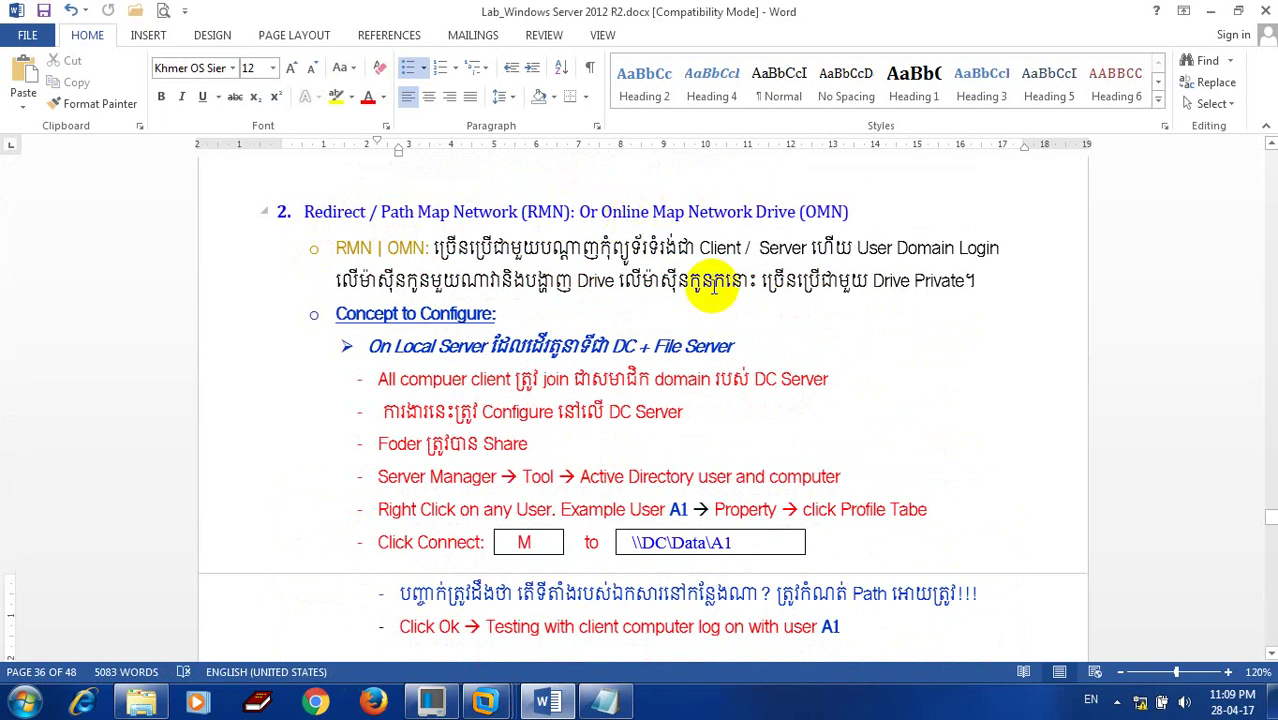
{"action": "scroll", "coordinate": [643, 411], "scroll_direction": "down", "scroll_amount": 1}
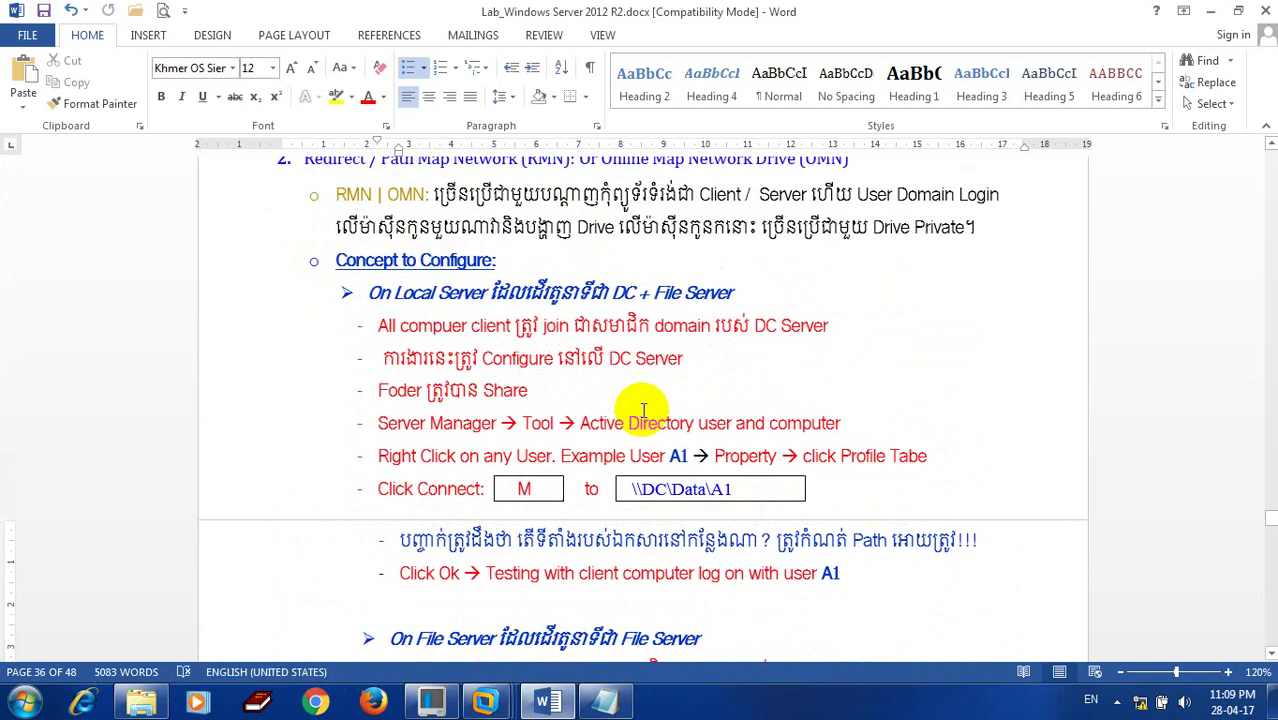
{"action": "scroll", "coordinate": [643, 411], "scroll_direction": "down", "scroll_amount": 2}
{"action": "scroll", "coordinate": [642, 410], "scroll_direction": "down", "scroll_amount": 1}
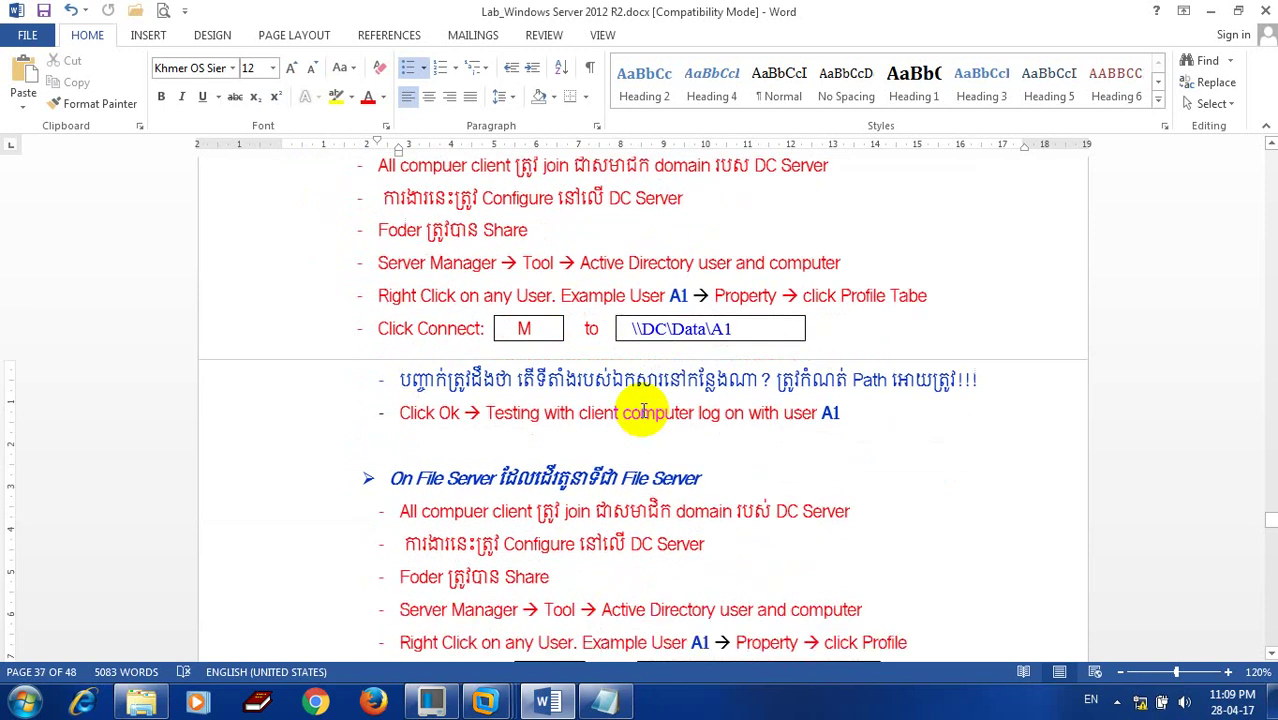
{"action": "scroll", "coordinate": [643, 411], "scroll_direction": "down", "scroll_amount": 2}
{"action": "scroll", "coordinate": [640, 411], "scroll_direction": "down", "scroll_amount": 2}
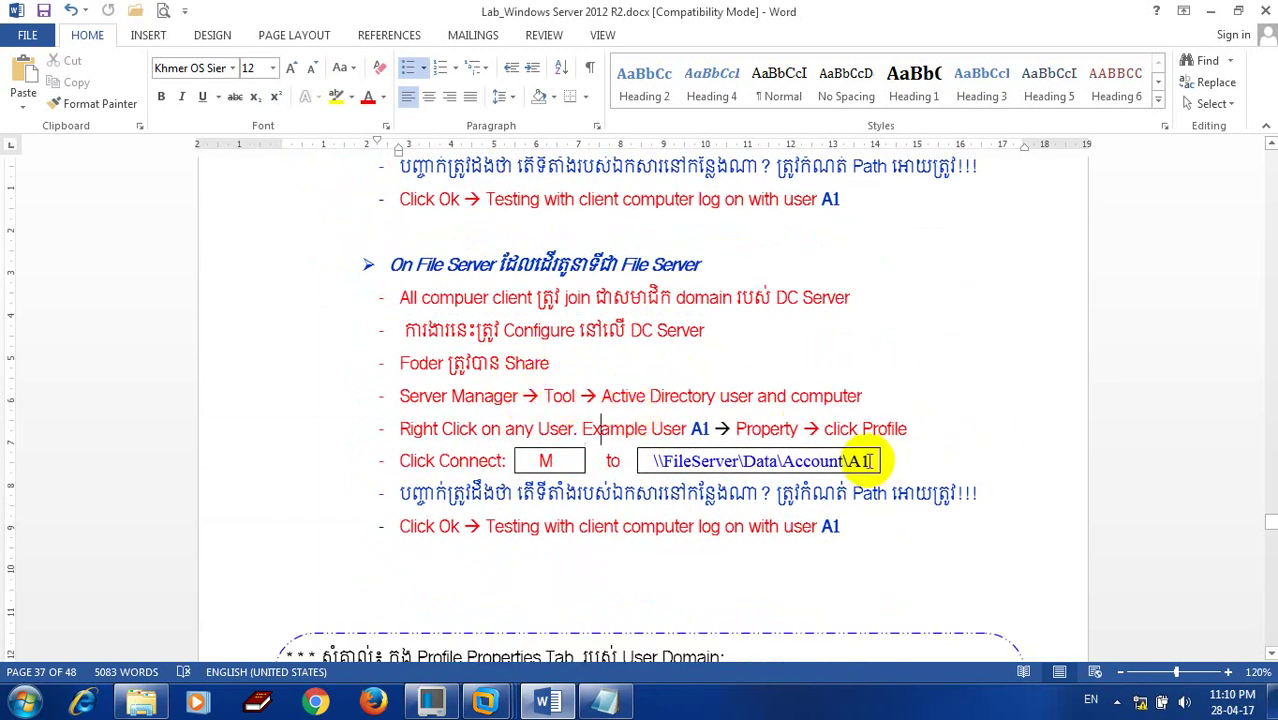
{"action": "left_click_drag", "start_coordinate": [866, 461], "coordinate": [921, 461]}
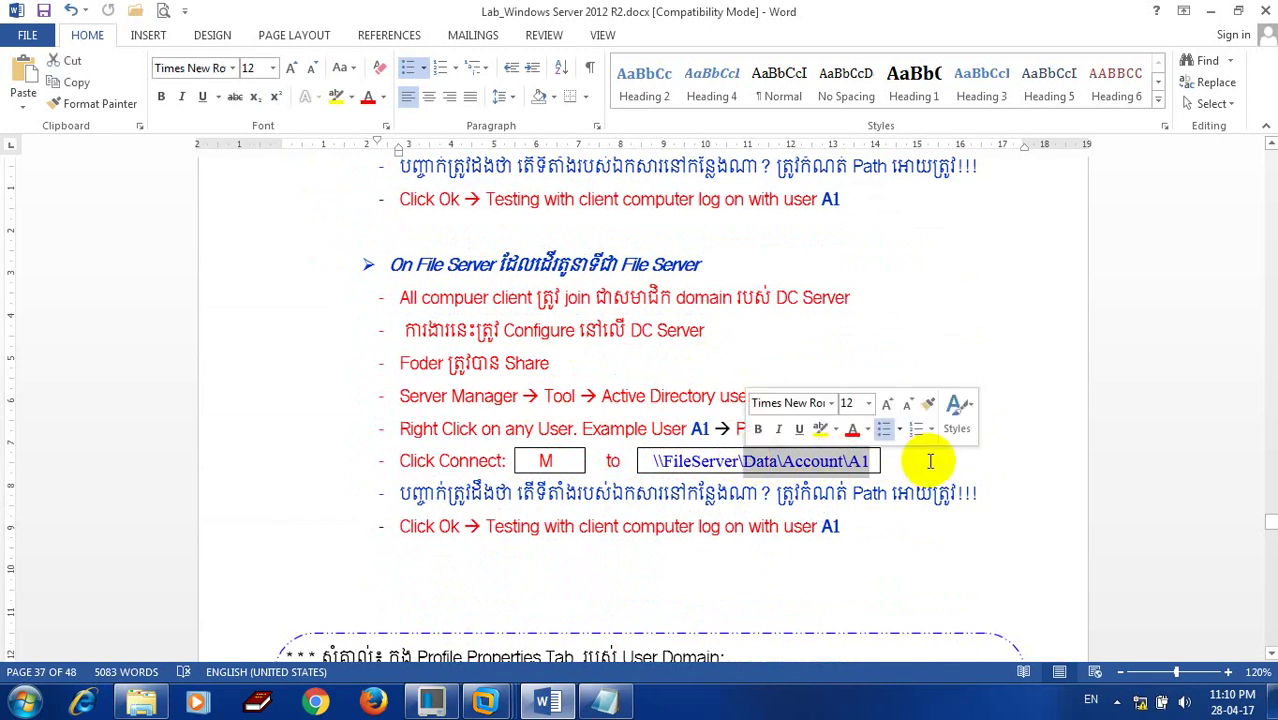
{"action": "scroll", "coordinate": [918, 462], "scroll_direction": "down", "scroll_amount": 1}
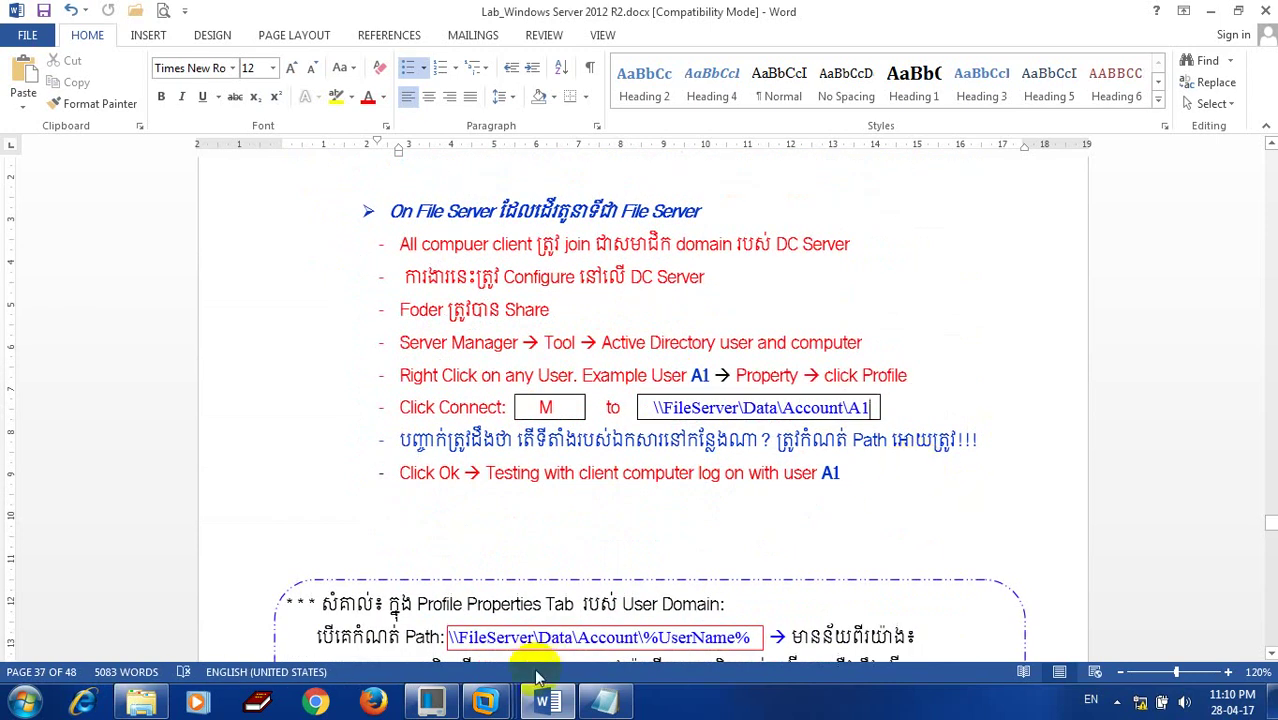
Step: Switch to the 2012_R2-File Server virtual machine in VMware Workstation and unlock its session with the account password
{"action": "mouse_move", "coordinate": [490, 703]}
{"action": "left_click", "coordinate": [758, 593]}
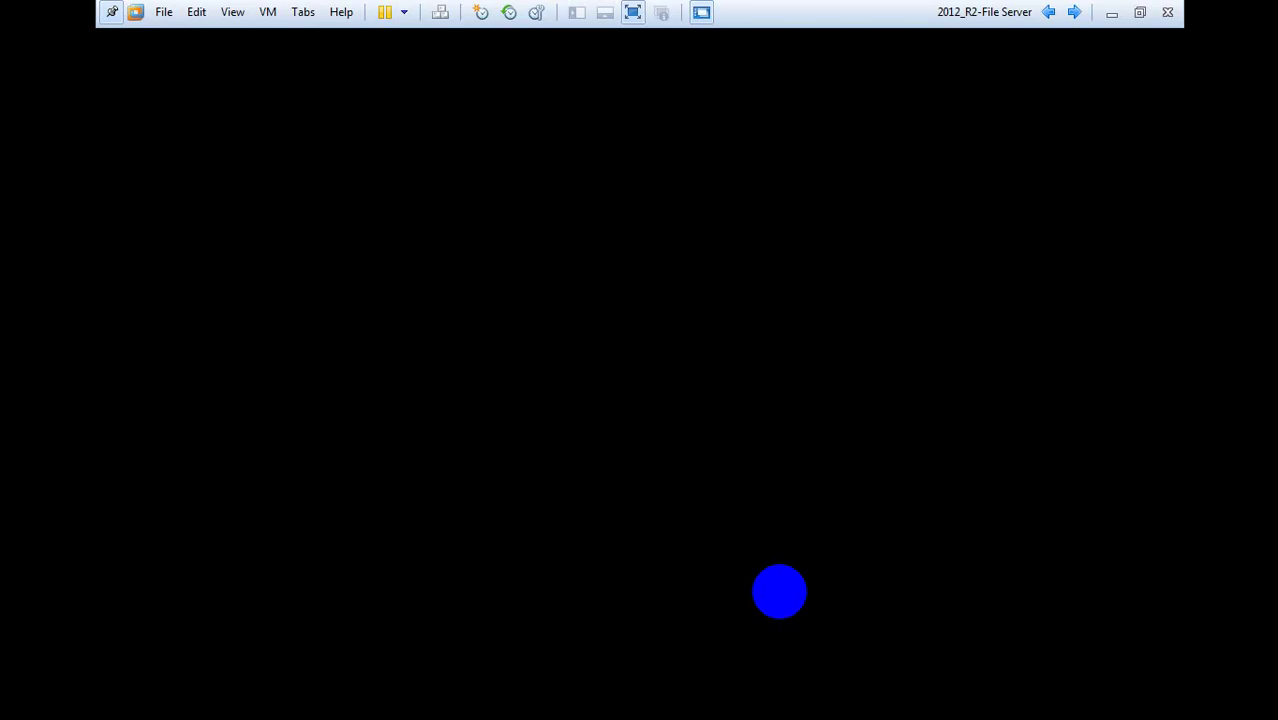
{"action": "left_click", "coordinate": [440, 12]}
{"action": "left_click", "coordinate": [693, 262]}
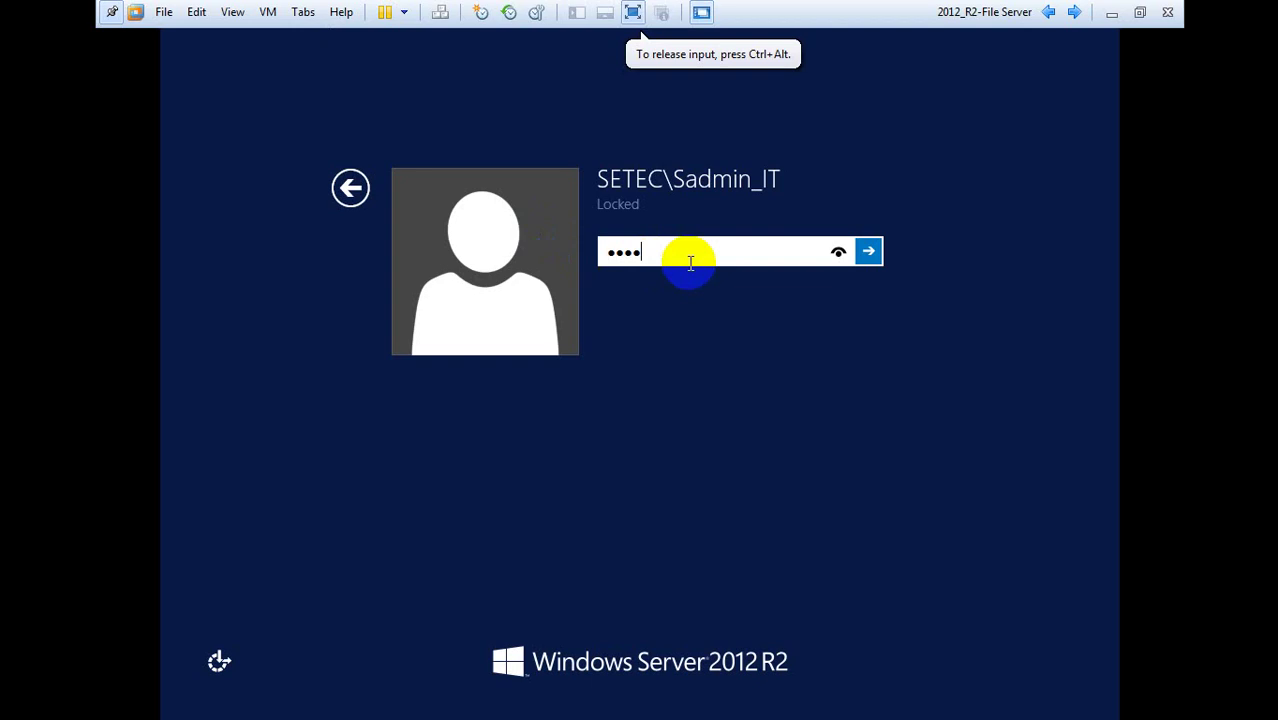
{"action": "key", "text": "Return"}
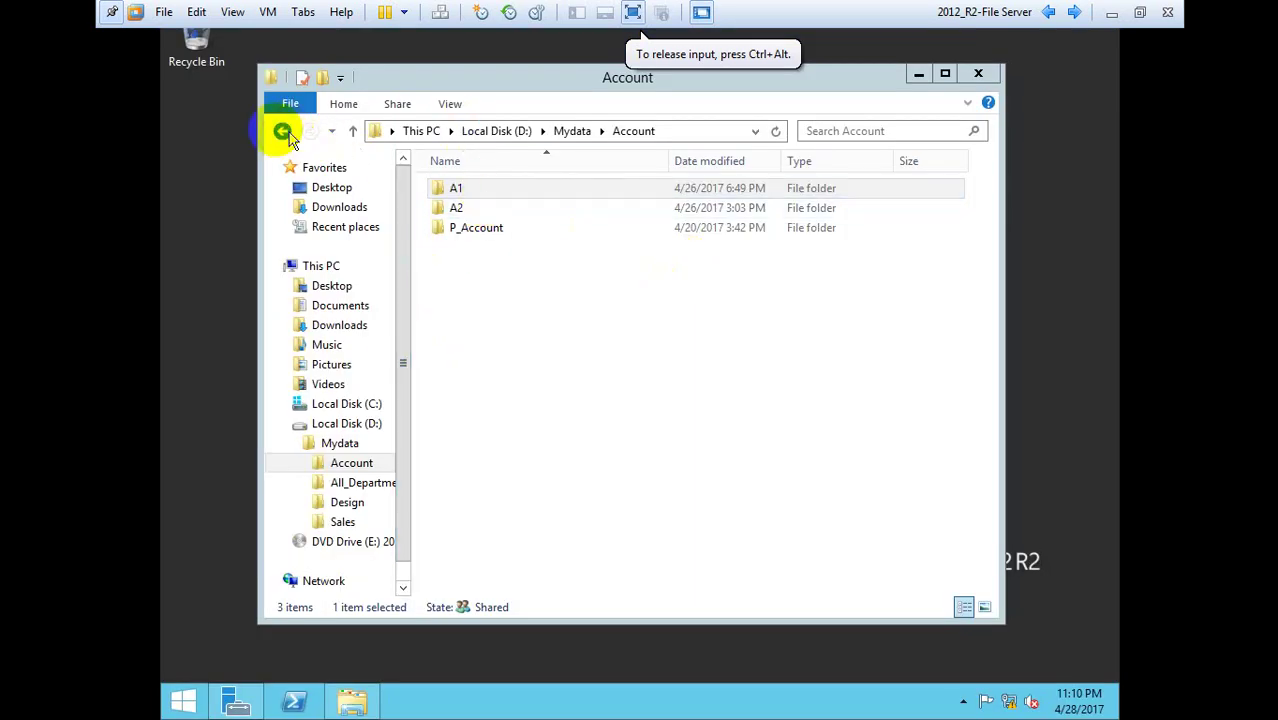
Step: Examine the A1 and A2 user folders inside D:\Mydata\Account on the file server
{"action": "left_click", "coordinate": [458, 189]}
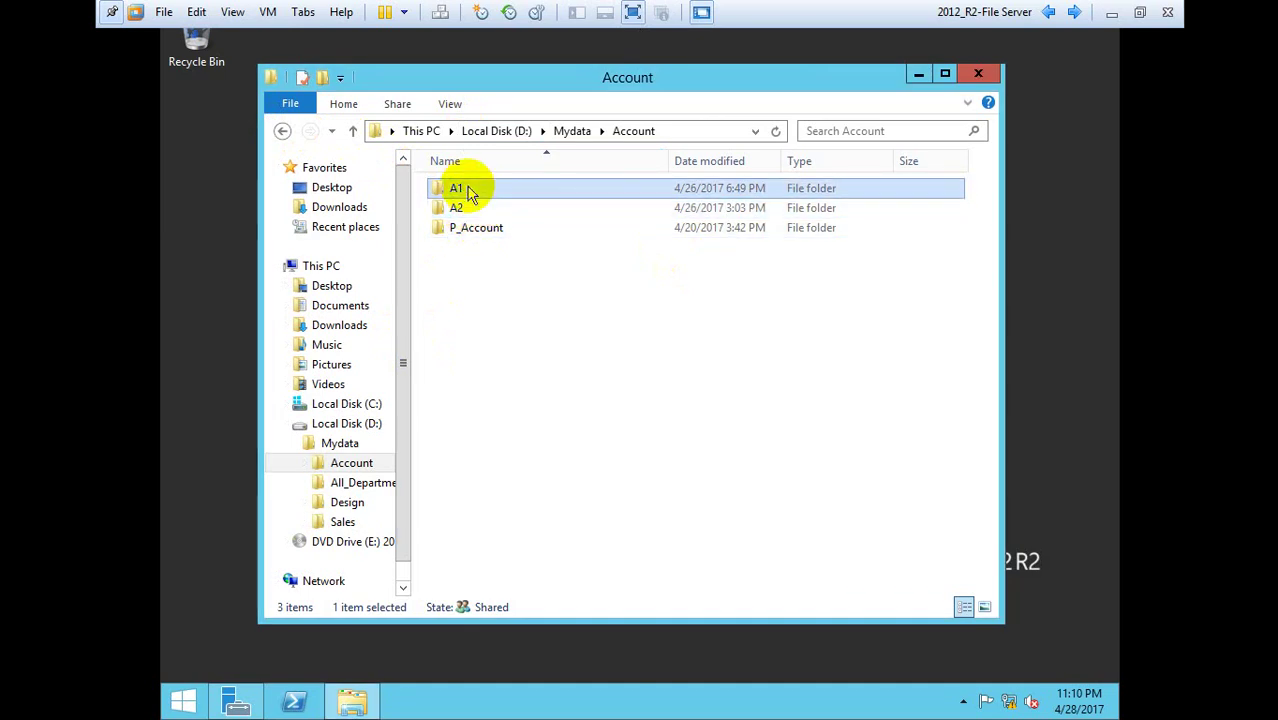
{"action": "left_click", "coordinate": [470, 212]}
{"action": "left_click", "coordinate": [466, 190]}
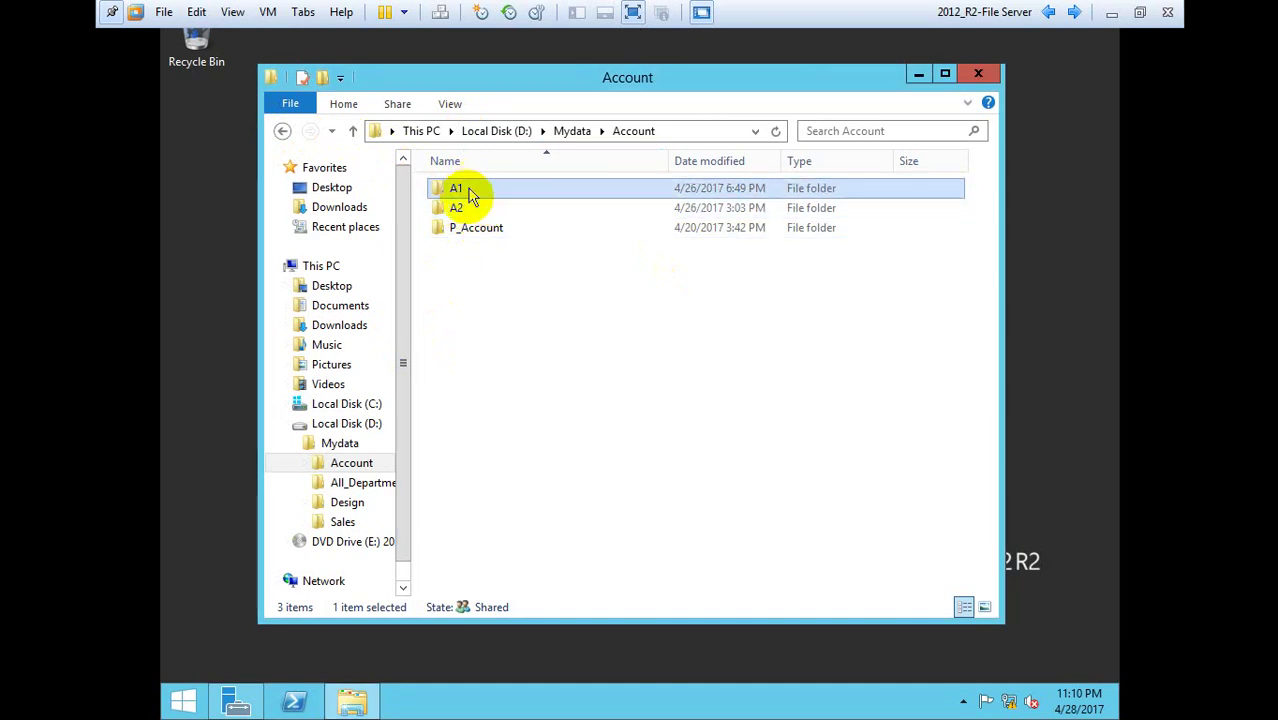
{"action": "left_click", "coordinate": [468, 206]}
{"action": "left_click", "coordinate": [466, 192]}
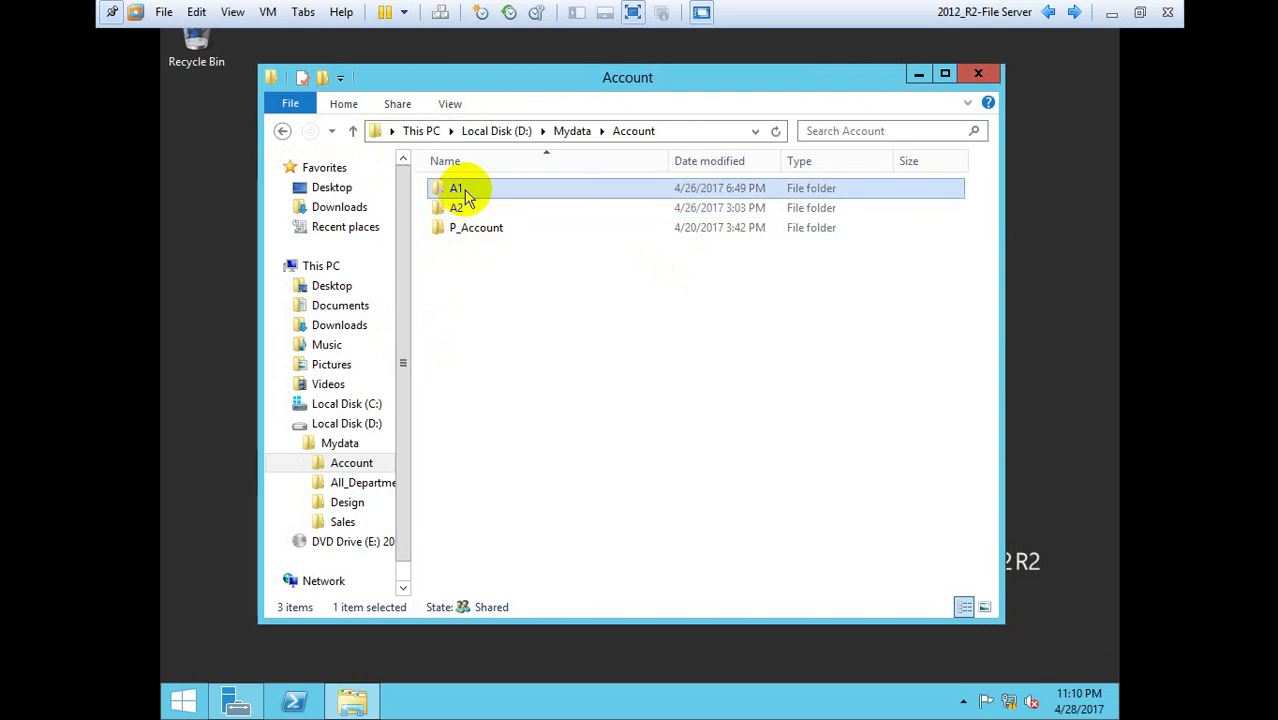
Step: Switch to the DC-DNS virtual machine and examine the domain users in the Account organizational unit, comparing A1 and A2 with the others
{"action": "left_click", "coordinate": [632, 12]}
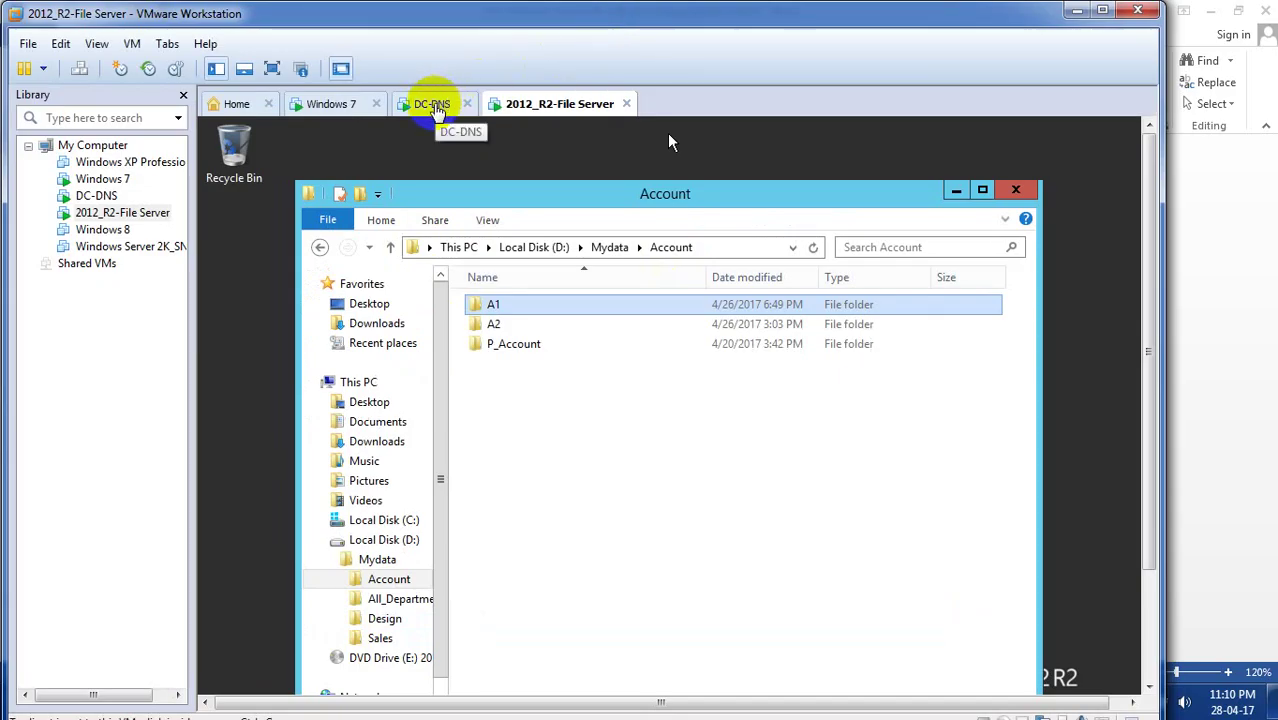
{"action": "left_click", "coordinate": [435, 105]}
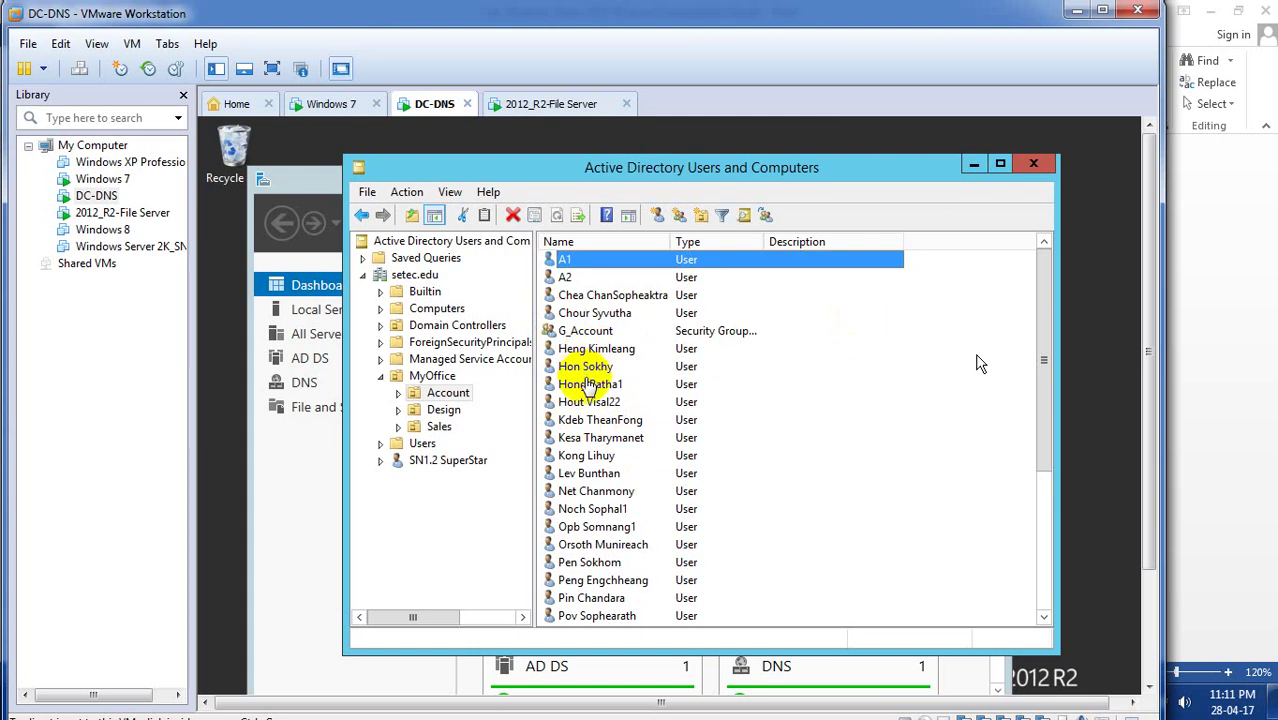
{"action": "left_click", "coordinate": [566, 280]}
{"action": "left_click", "coordinate": [570, 295]}
{"action": "left_click", "coordinate": [590, 403]}
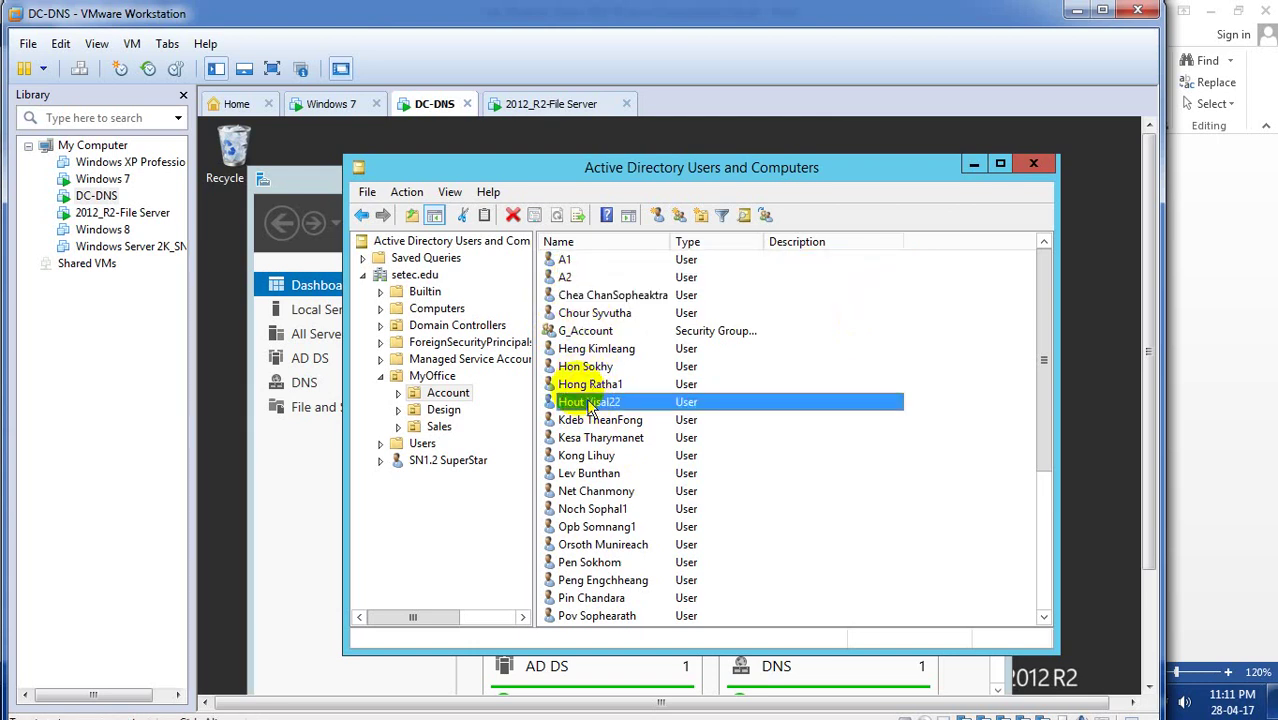
{"action": "left_click", "coordinate": [565, 261]}
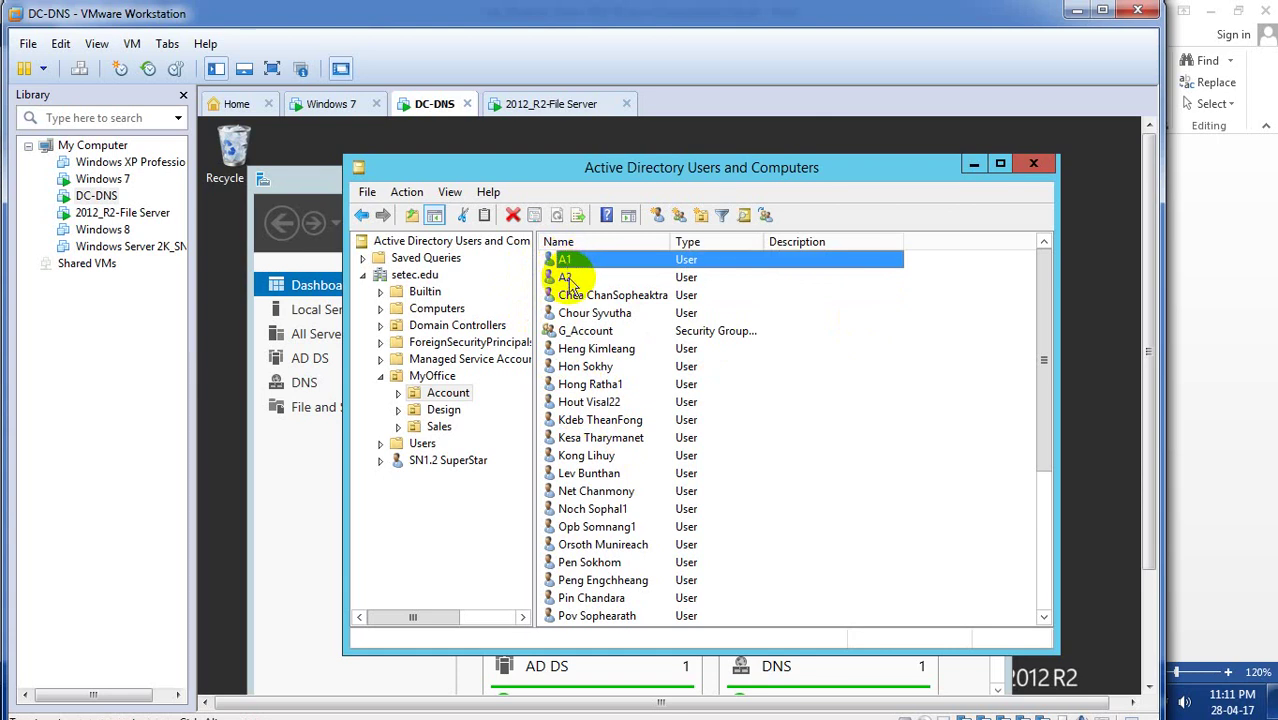
{"action": "left_click", "coordinate": [568, 280]}
{"action": "left_click", "coordinate": [566, 260]}
{"action": "left_click", "coordinate": [570, 268]}
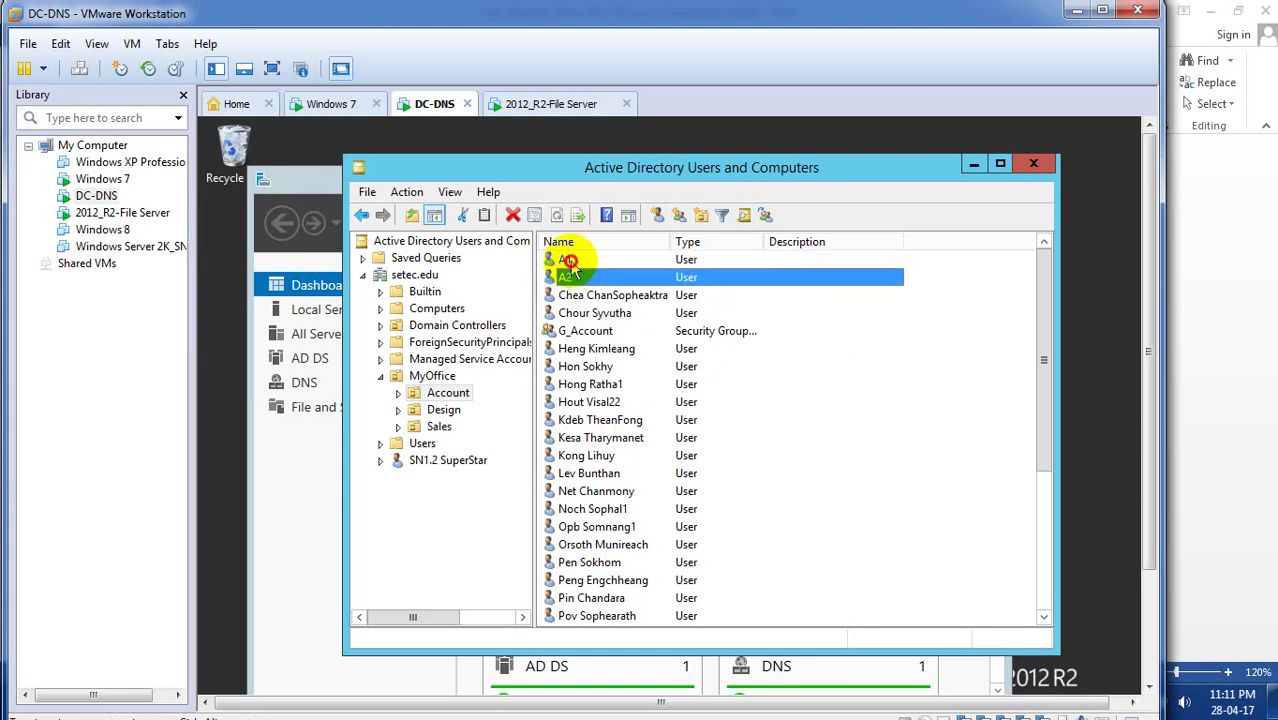
{"action": "left_click", "coordinate": [568, 261]}
{"action": "left_click", "coordinate": [572, 278]}
{"action": "left_click", "coordinate": [566, 261]}
{"action": "left_click", "coordinate": [572, 277]}
{"action": "left_click", "coordinate": [568, 261]}
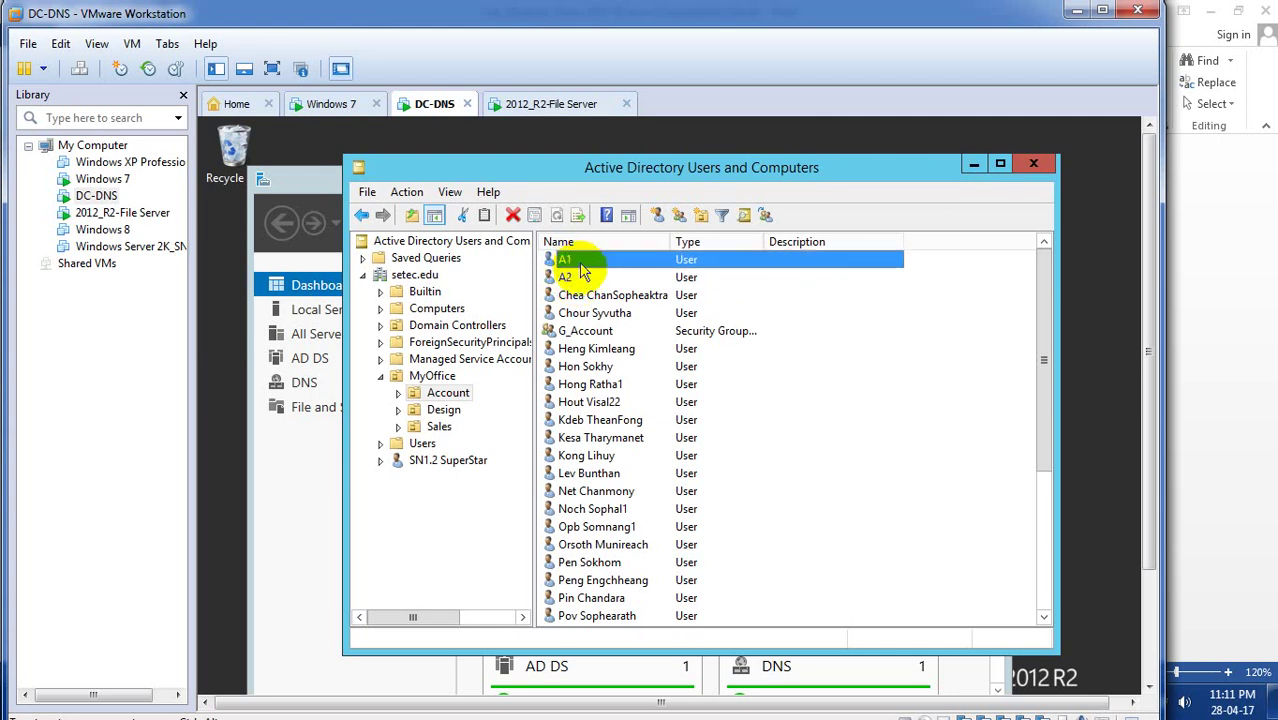
{"action": "left_click", "coordinate": [586, 368]}
{"action": "left_click", "coordinate": [580, 439]}
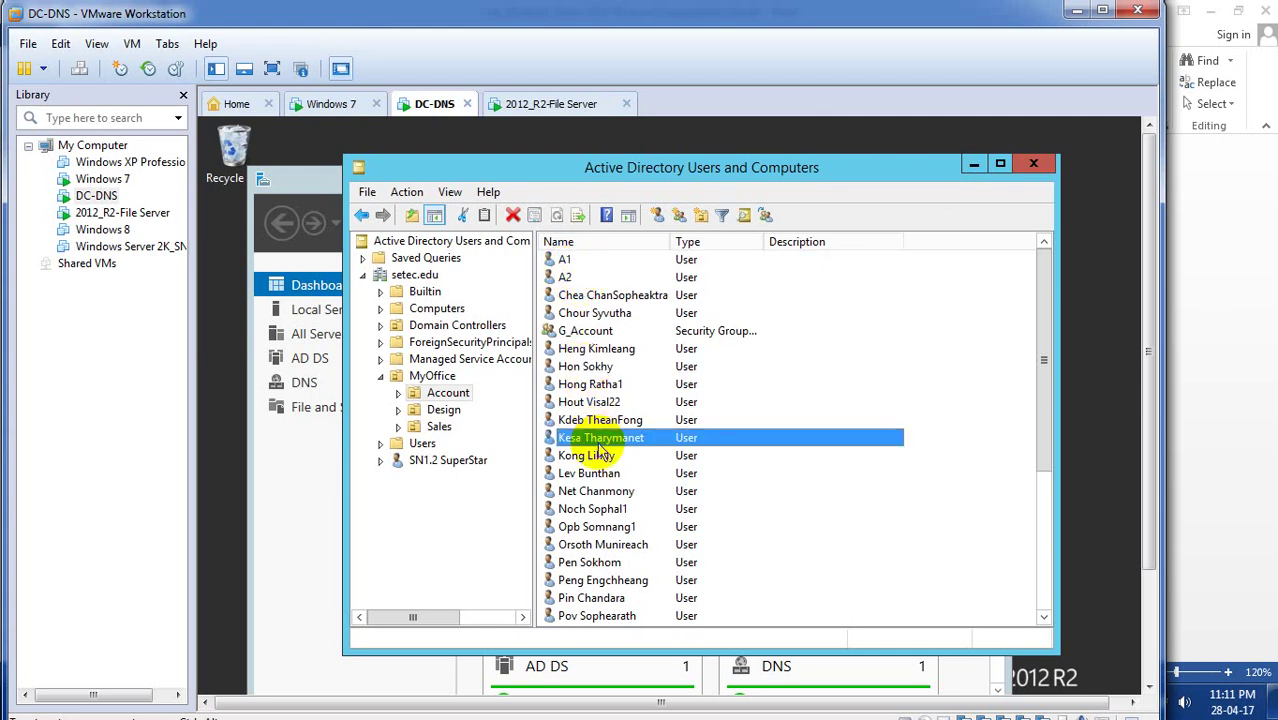
{"action": "left_click", "coordinate": [566, 261]}
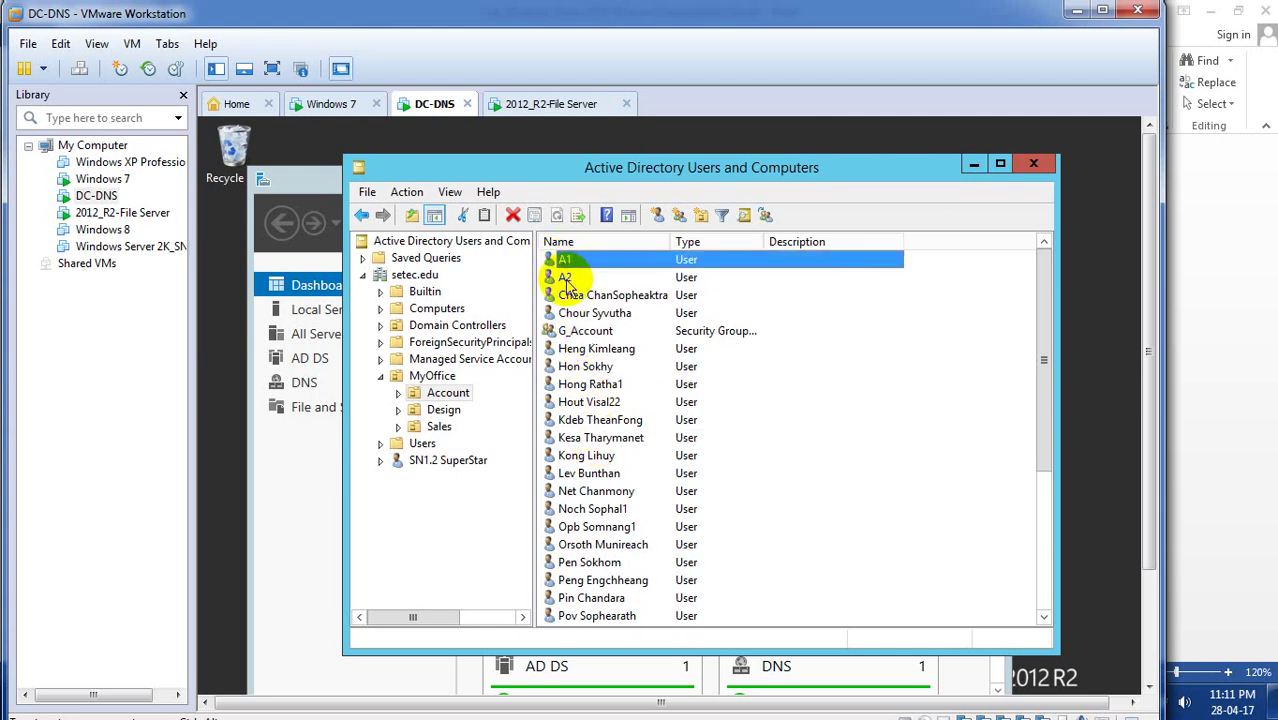
{"action": "left_click", "coordinate": [566, 280]}
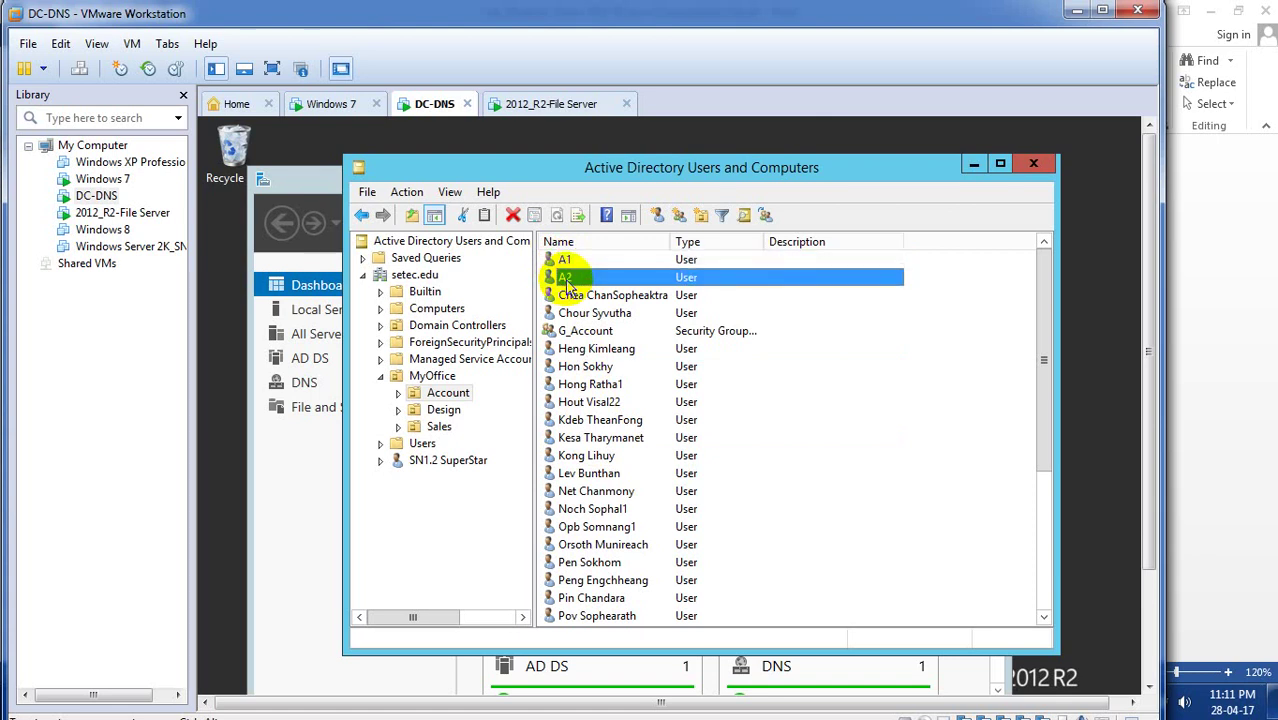
{"action": "left_click", "coordinate": [576, 382]}
{"action": "left_click", "coordinate": [578, 357]}
{"action": "left_click", "coordinate": [588, 437]}
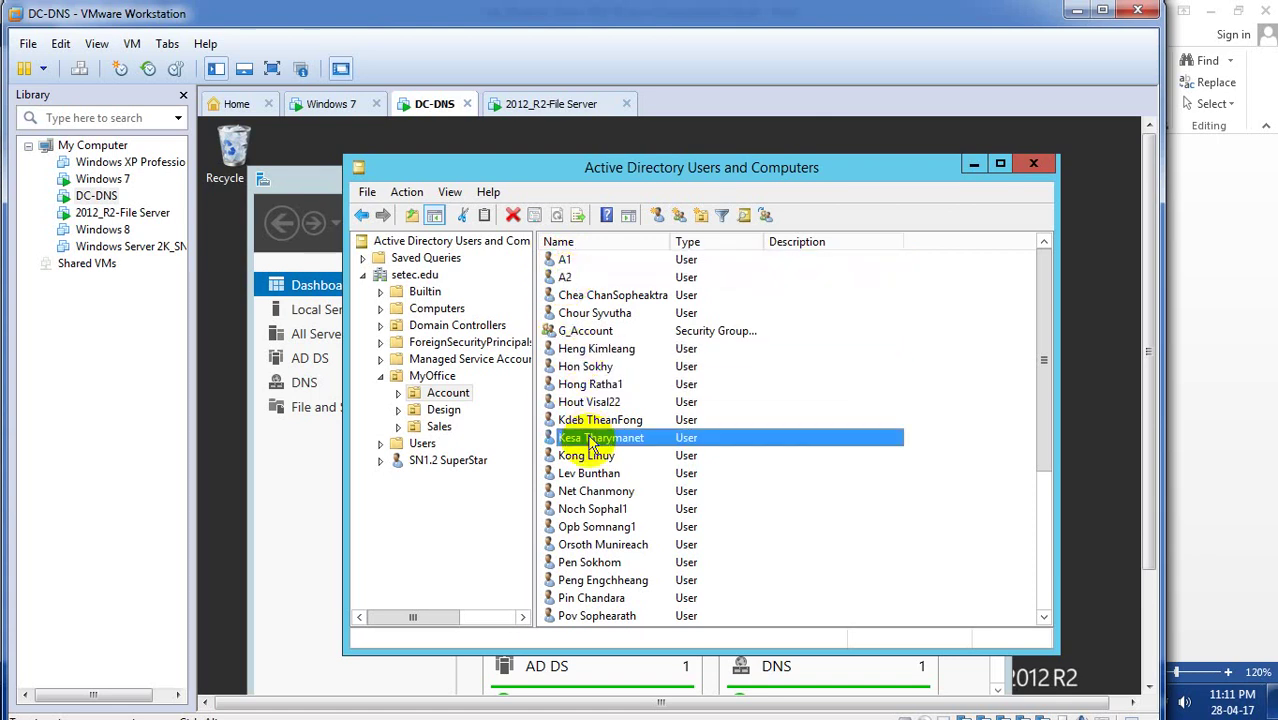
{"action": "left_click", "coordinate": [590, 491]}
{"action": "left_click", "coordinate": [578, 368]}
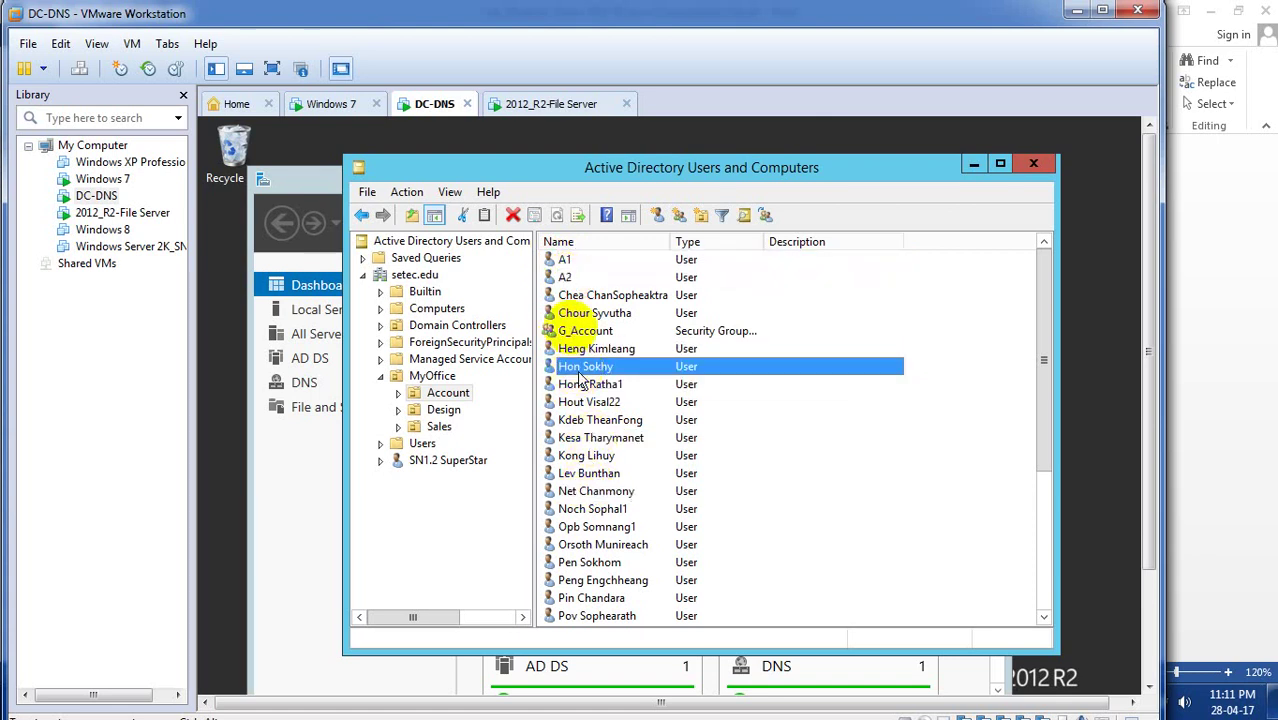
{"action": "left_click", "coordinate": [566, 278]}
{"action": "left_click", "coordinate": [566, 261]}
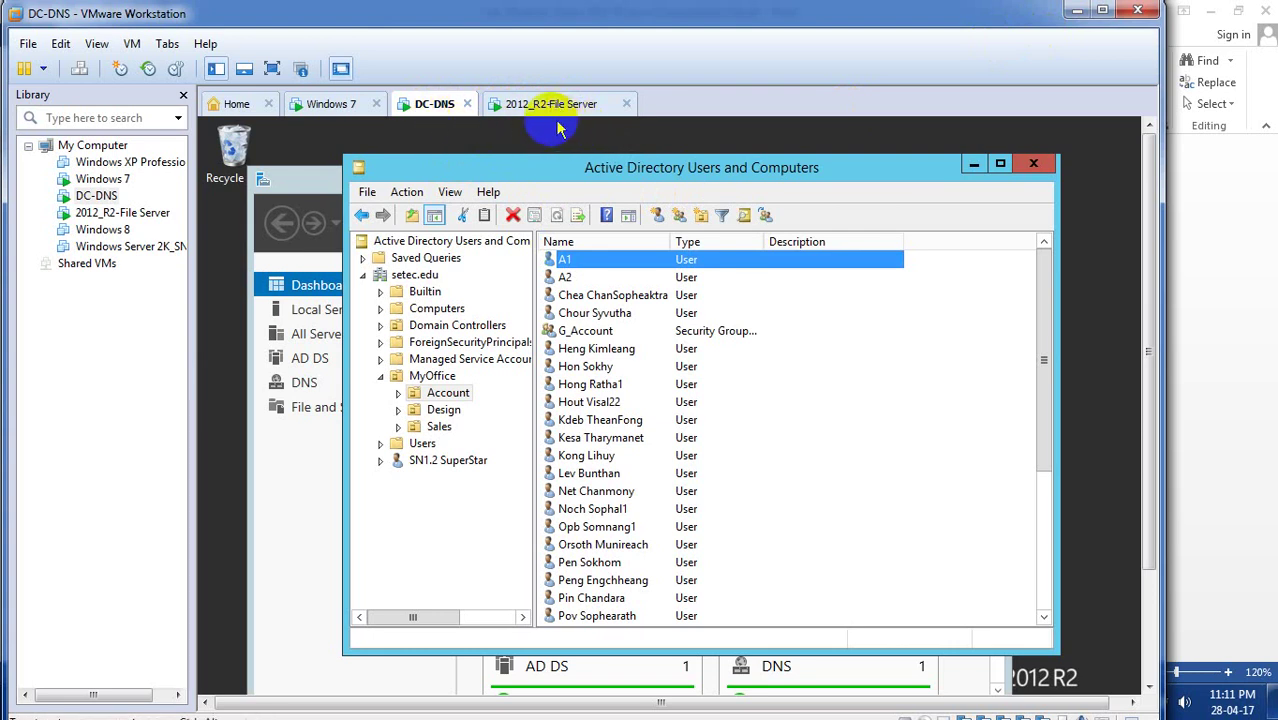
Step: Show the DC-DNS machine in full screen and move the Active Directory Users and Computers window slightly lower
{"action": "left_click", "coordinate": [272, 68]}
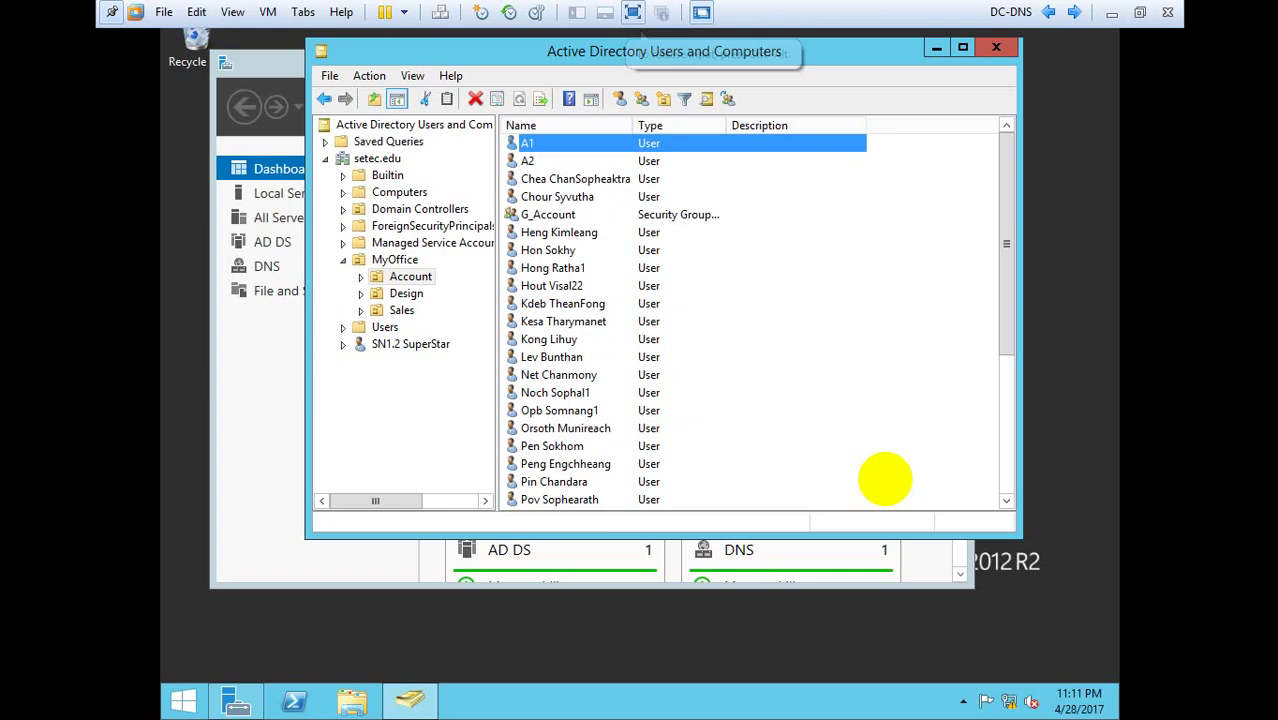
{"action": "left_click", "coordinate": [550, 66]}
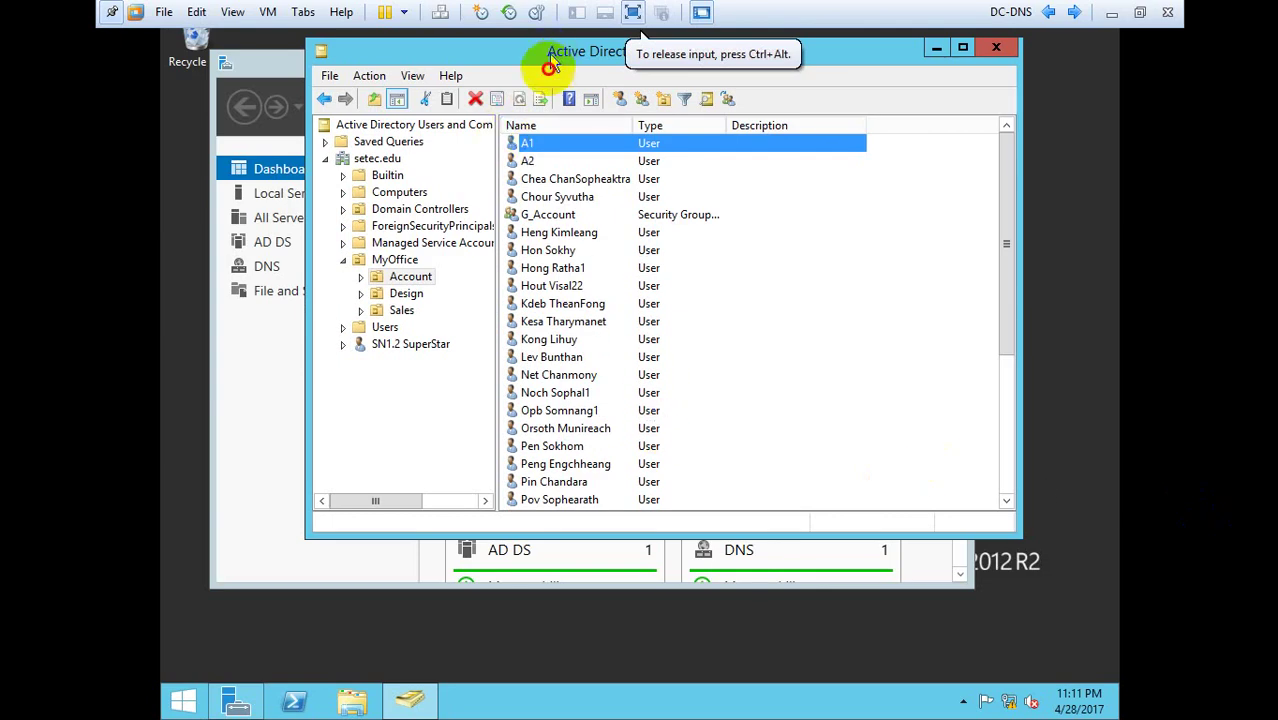
{"action": "left_click_drag", "start_coordinate": [550, 66], "coordinate": [538, 111]}
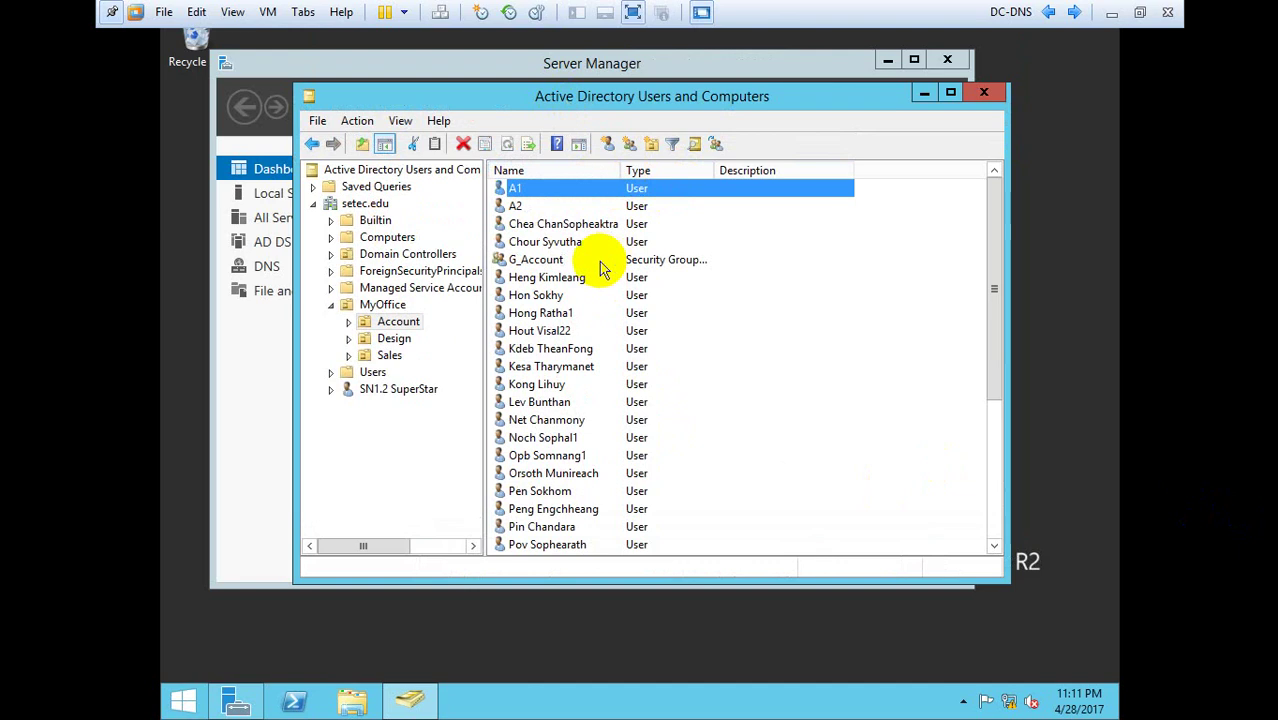
Step: Open the network location \\file from the Run dialog and move its window clear of the domain user list
{"action": "key", "text": "super+r"}
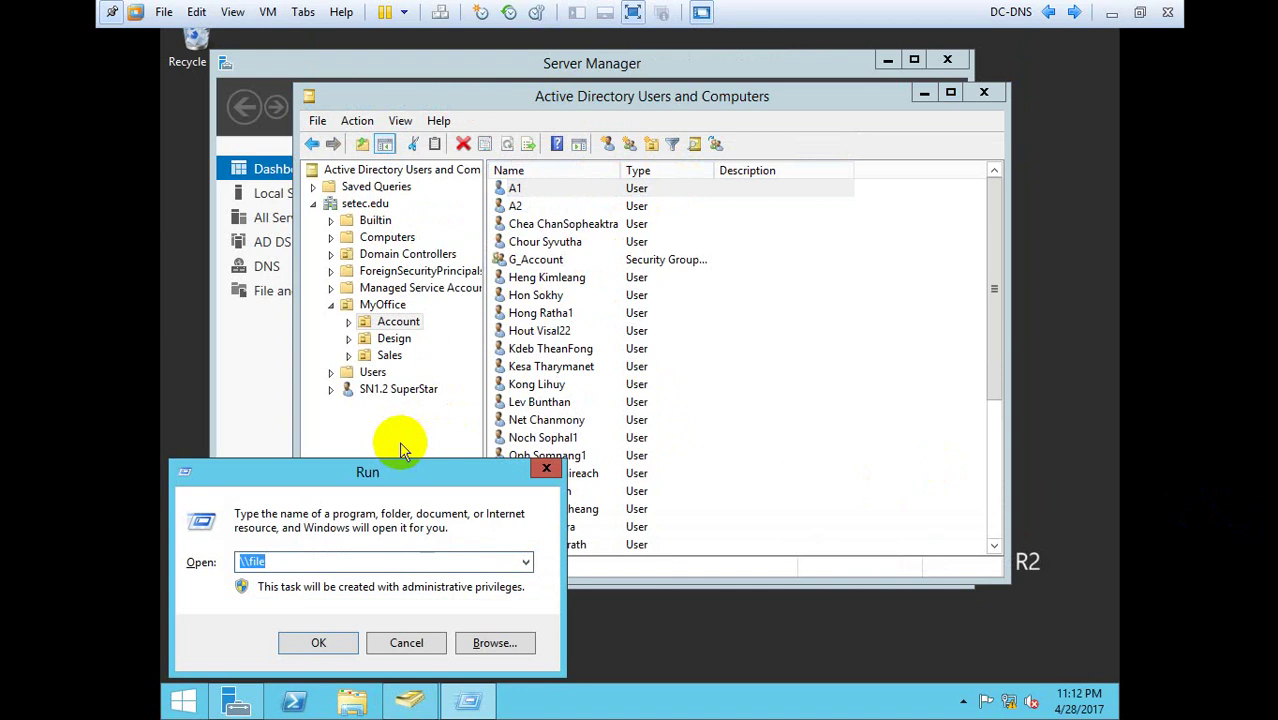
{"action": "type", "text": "\\fi"}
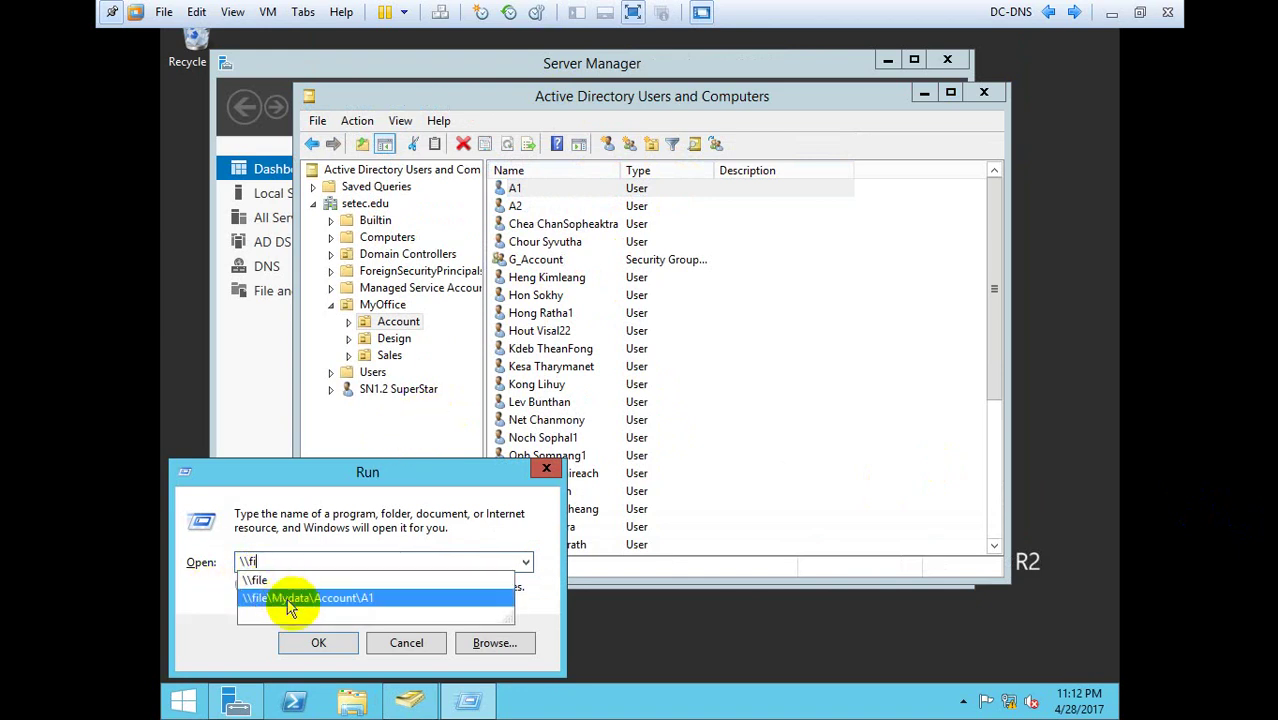
{"action": "left_click", "coordinate": [255, 581]}
{"action": "left_click", "coordinate": [316, 638]}
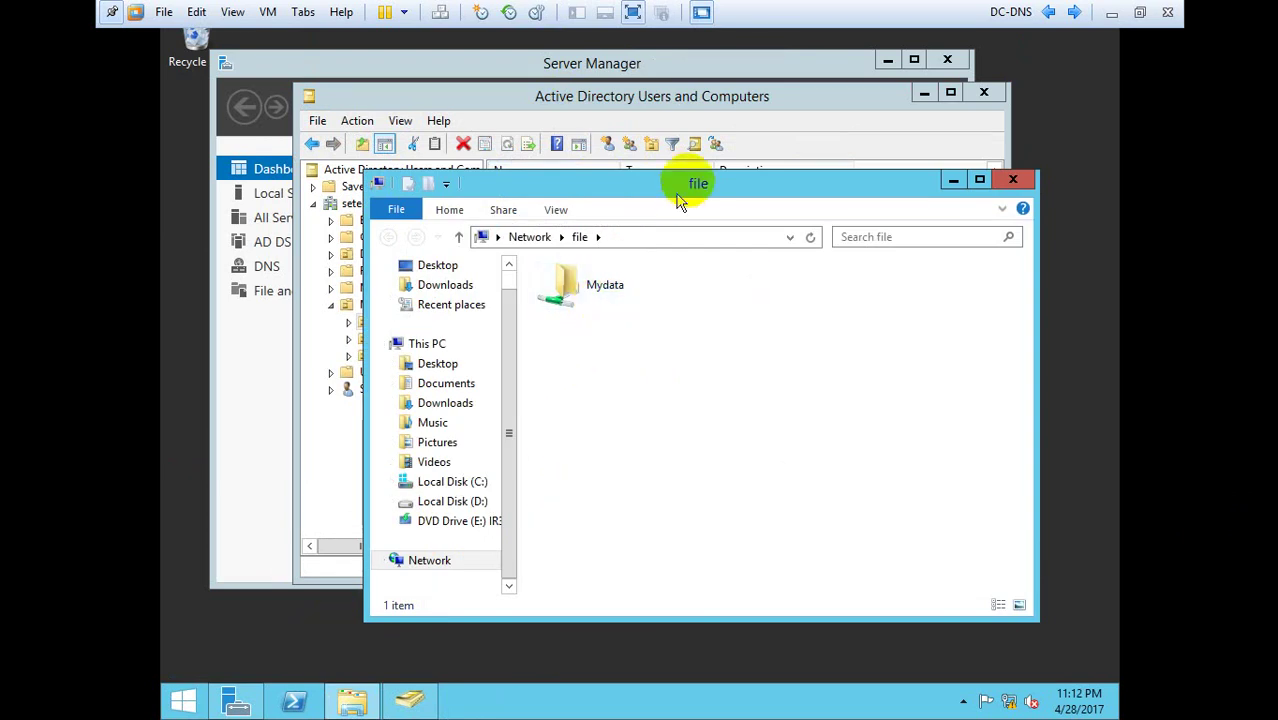
{"action": "left_click_drag", "start_coordinate": [693, 188], "coordinate": [763, 295]}
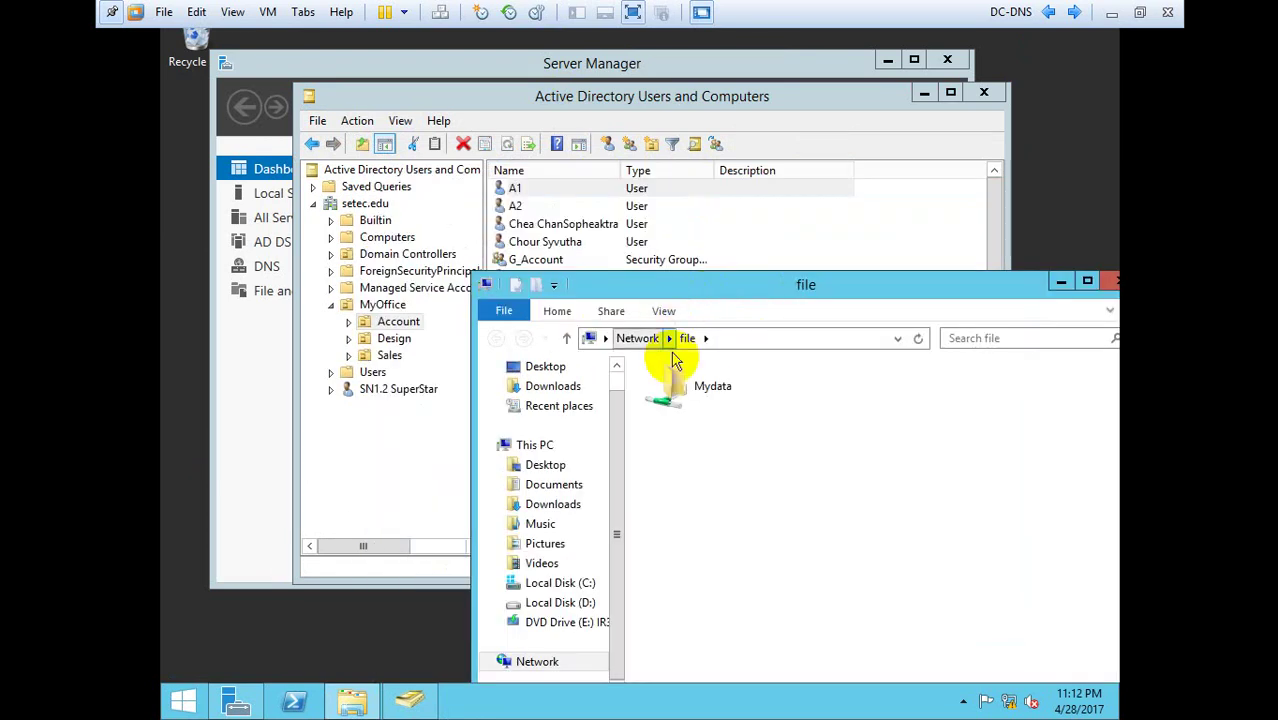
Step: Open the Account folder inside the Mydata share and select the A1 folder
{"action": "left_click", "coordinate": [700, 390]}
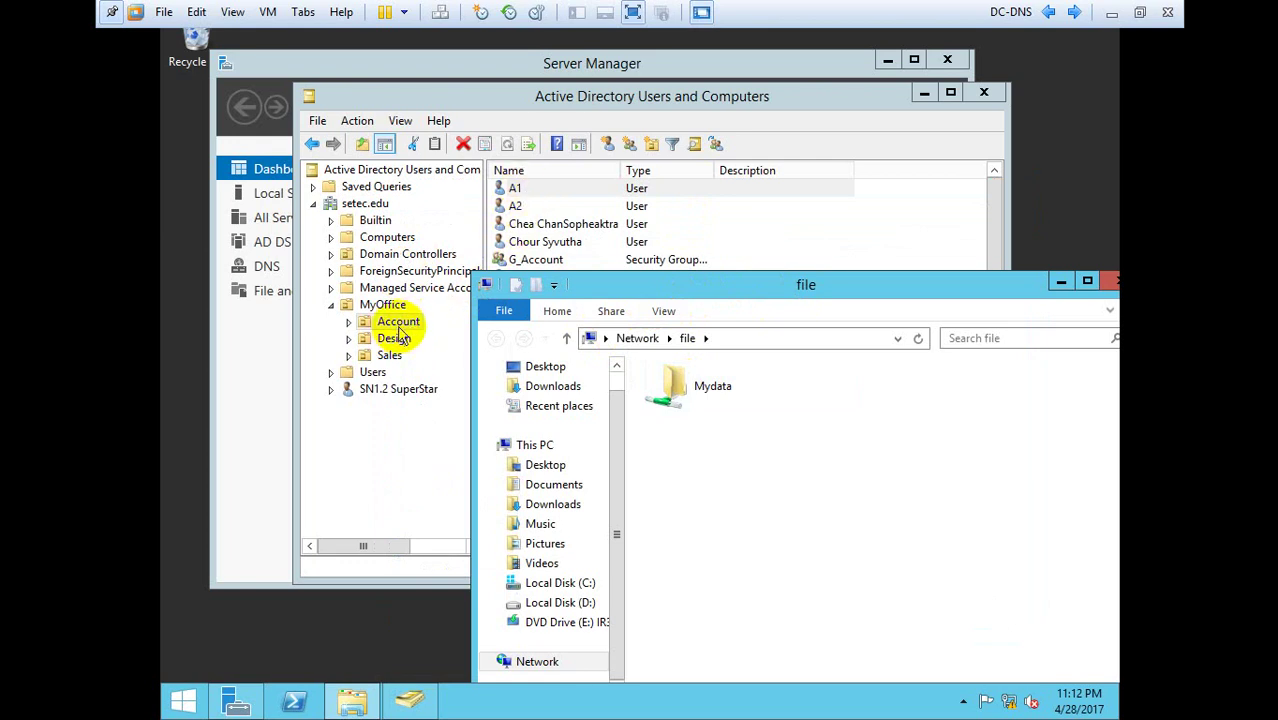
{"action": "double_click", "coordinate": [688, 400]}
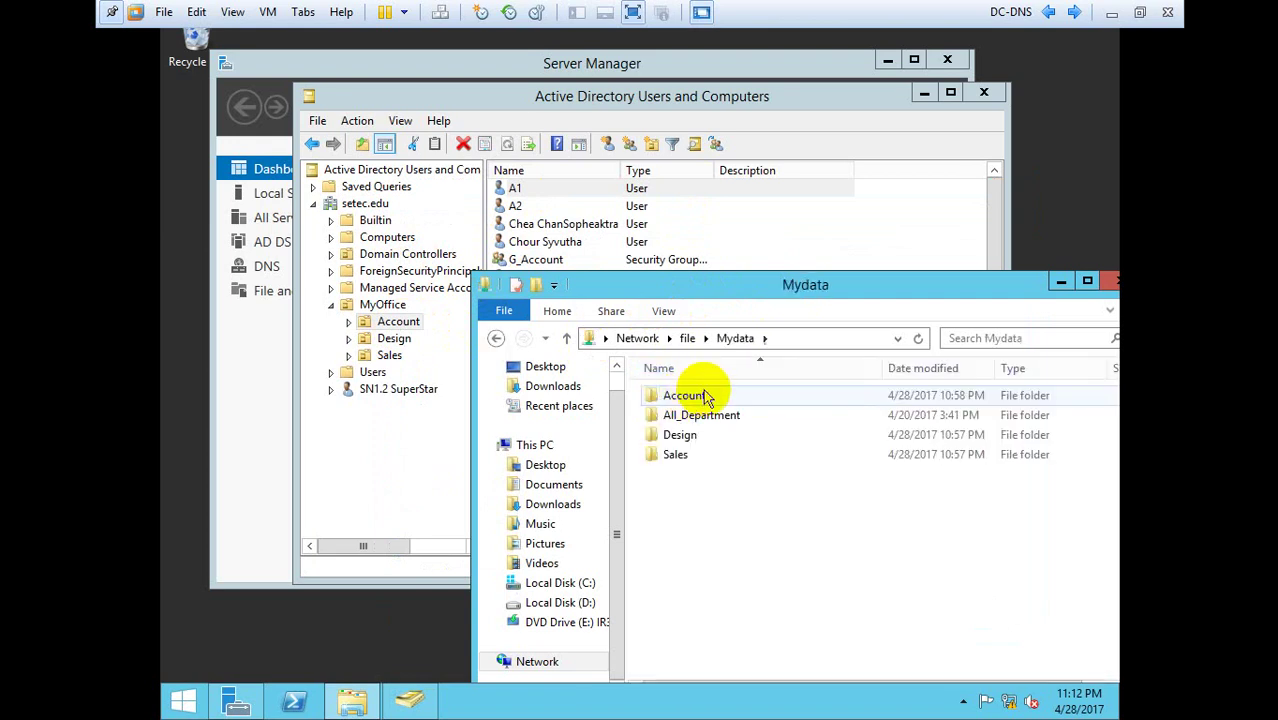
{"action": "double_click", "coordinate": [700, 397]}
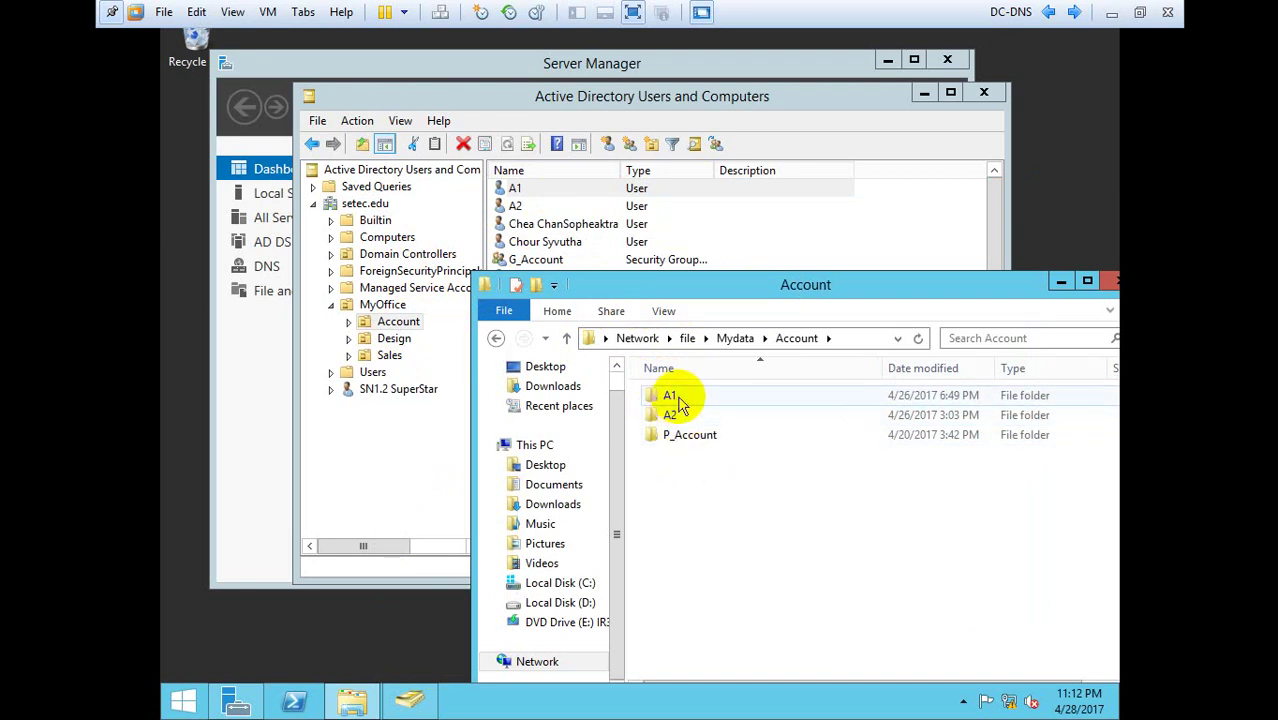
{"action": "left_click", "coordinate": [680, 400]}
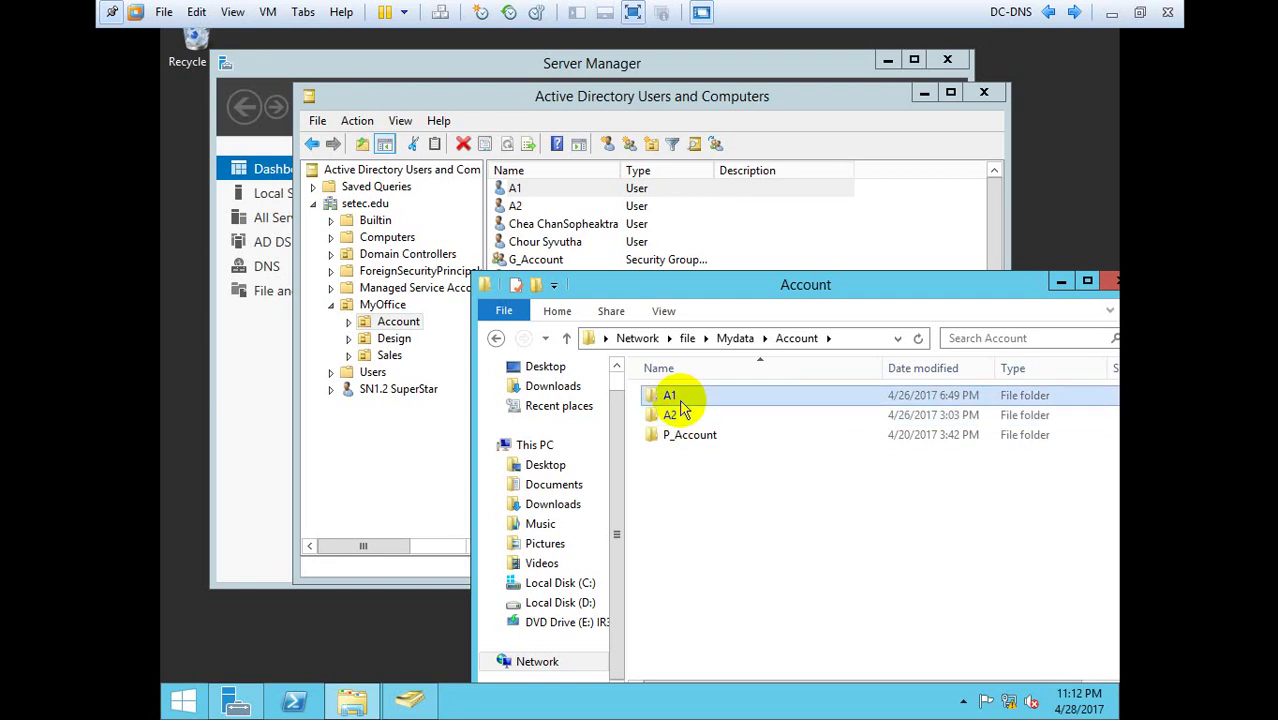
Step: Move the Account folder window fully into view and look inside the A1 and A2 folders, returning to Account
{"action": "left_click_drag", "start_coordinate": [677, 289], "coordinate": [563, 276]}
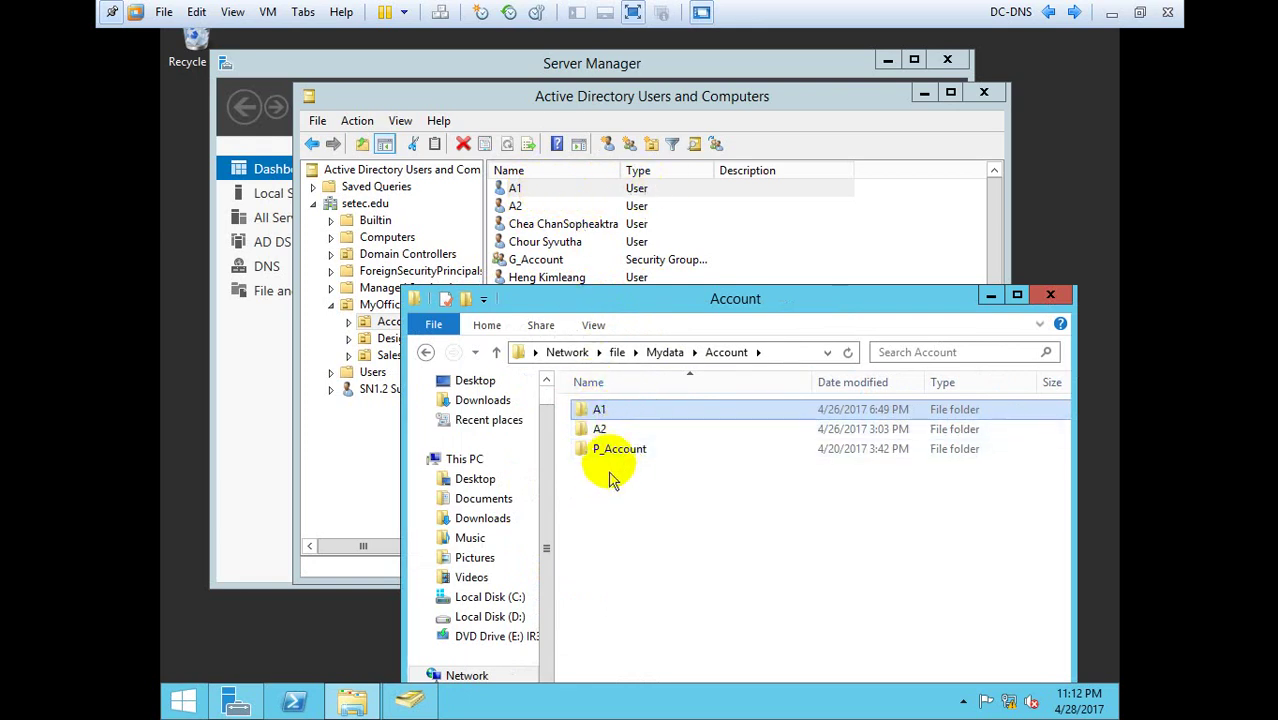
{"action": "double_click", "coordinate": [608, 414]}
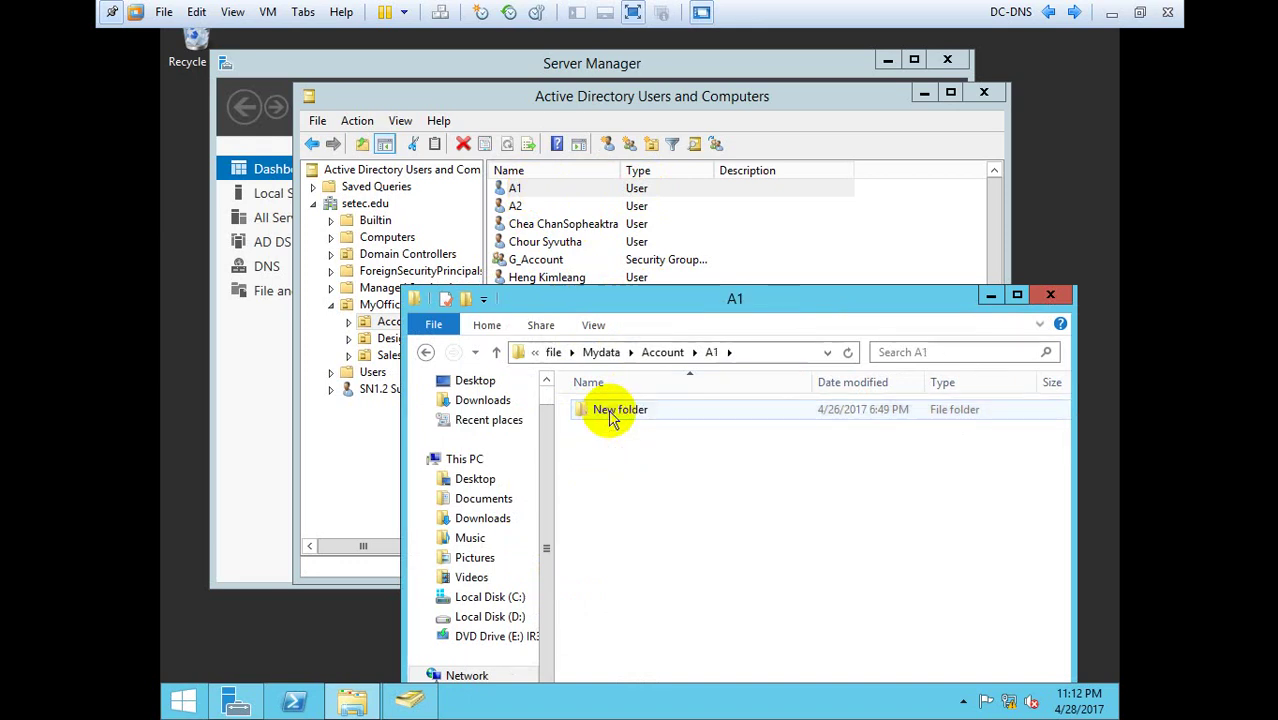
{"action": "left_click", "coordinate": [425, 352]}
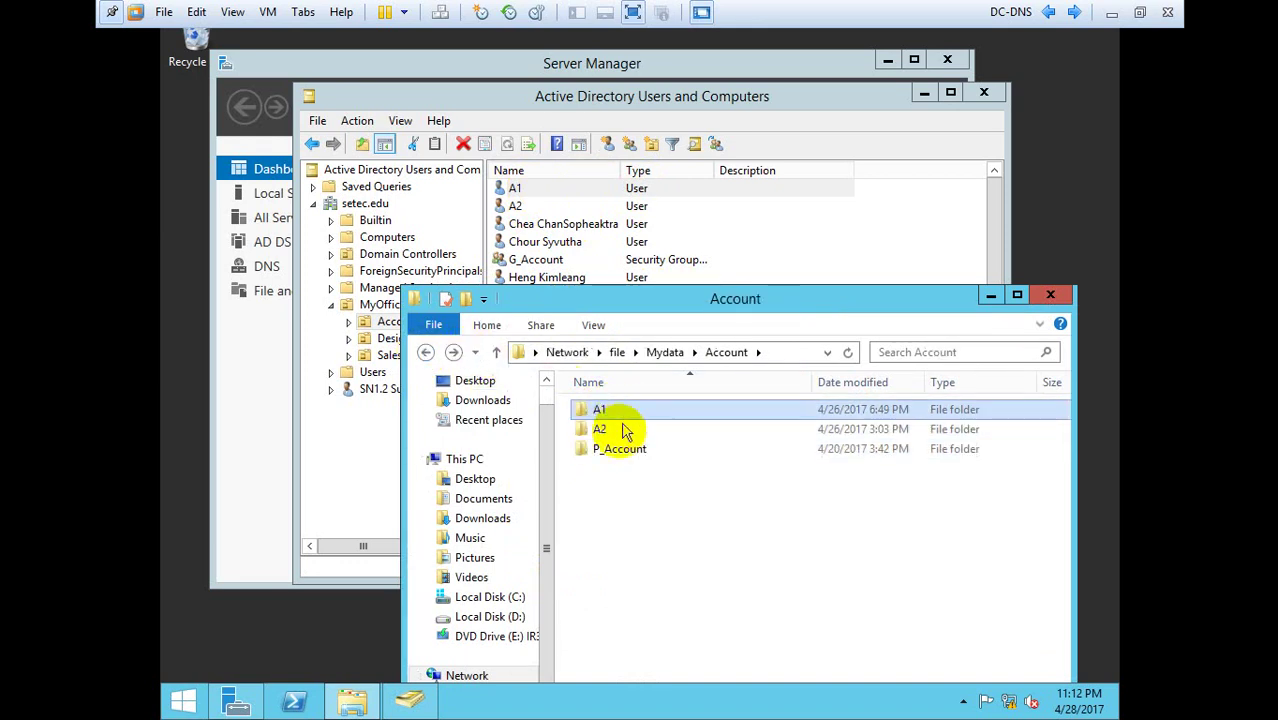
{"action": "left_click", "coordinate": [620, 436]}
{"action": "double_click", "coordinate": [620, 438]}
{"action": "left_click", "coordinate": [425, 352]}
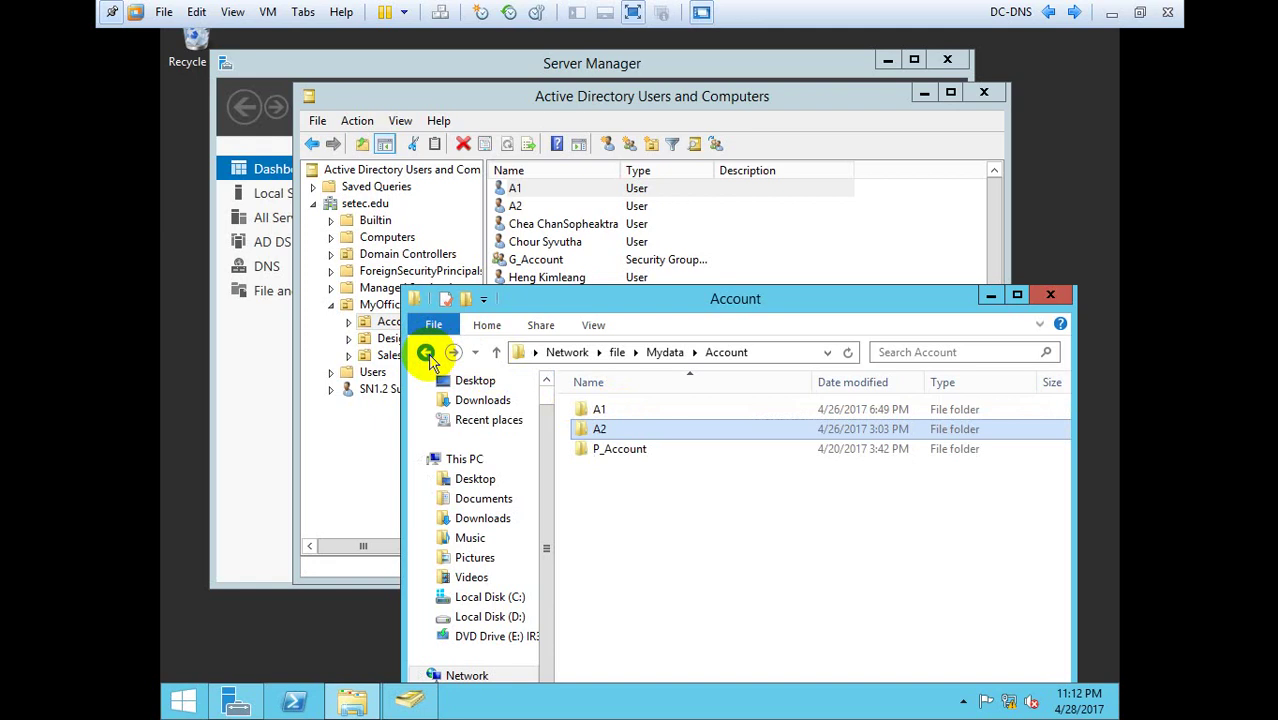
Step: Copy the Account folder's network path \\file\Mydata\Account and close the folder window
{"action": "left_click", "coordinate": [793, 356]}
{"action": "right_click", "coordinate": [585, 358]}
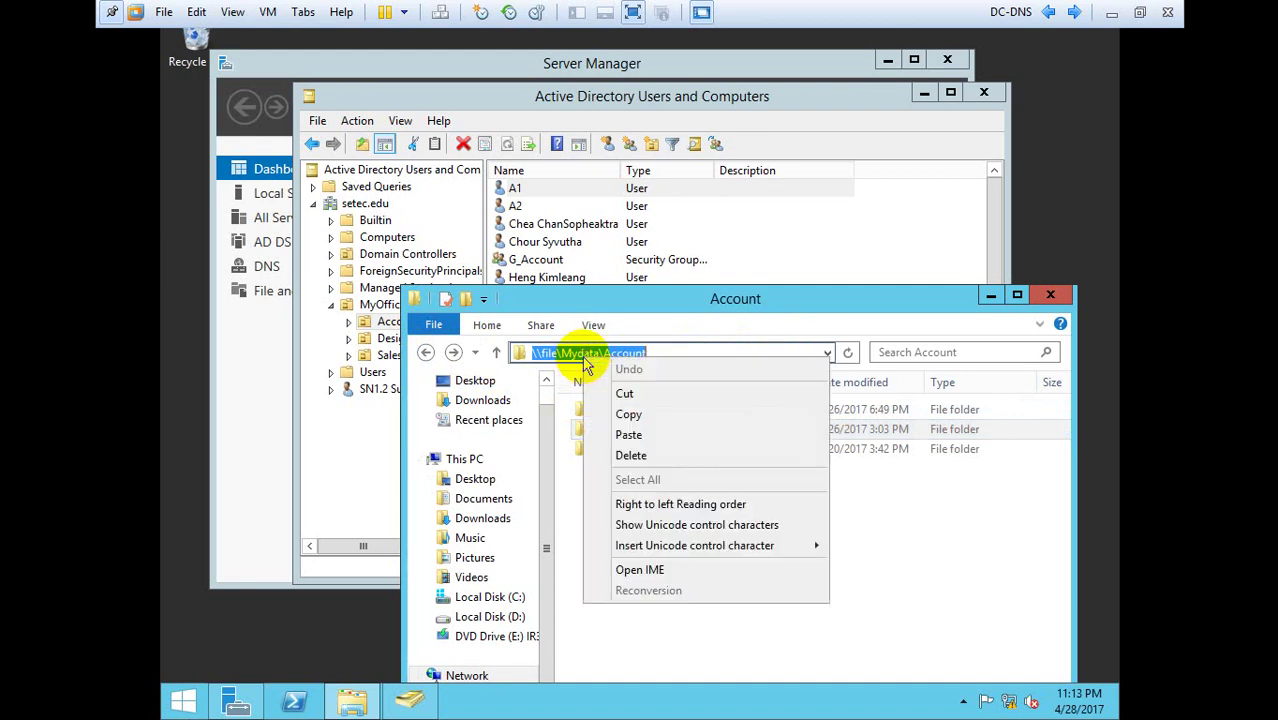
{"action": "left_click", "coordinate": [622, 416]}
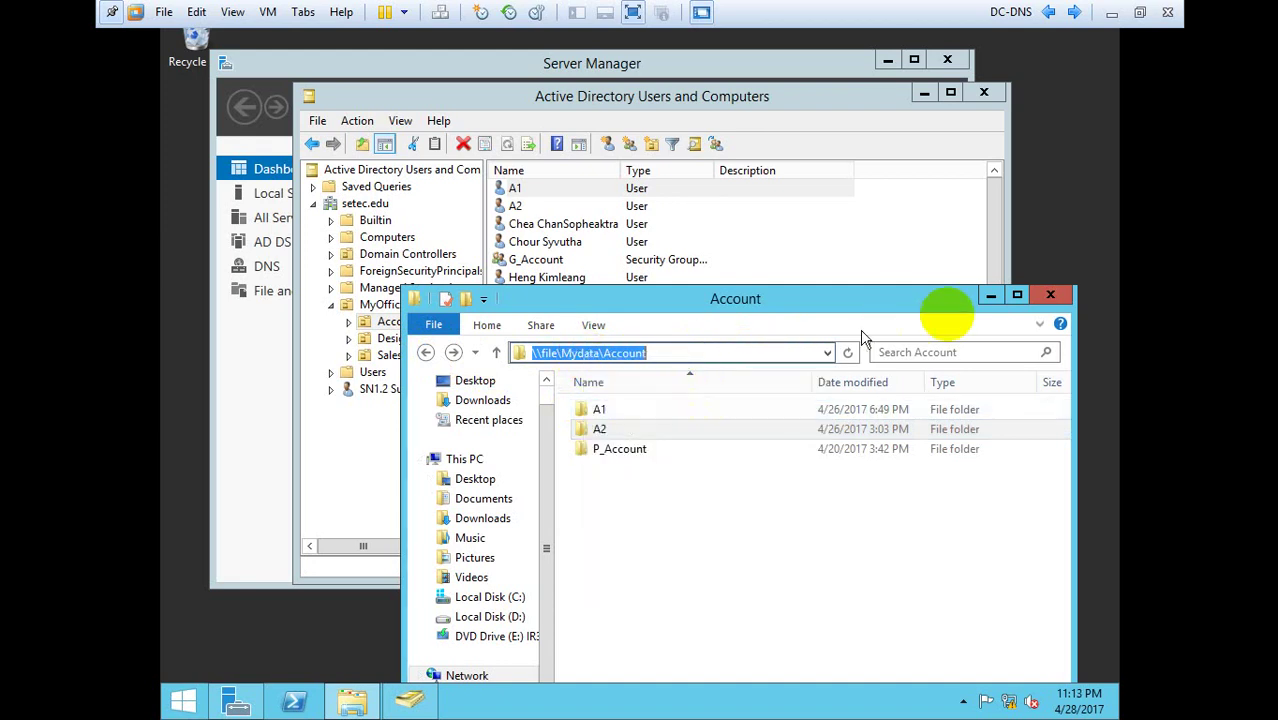
{"action": "left_click", "coordinate": [1050, 298]}
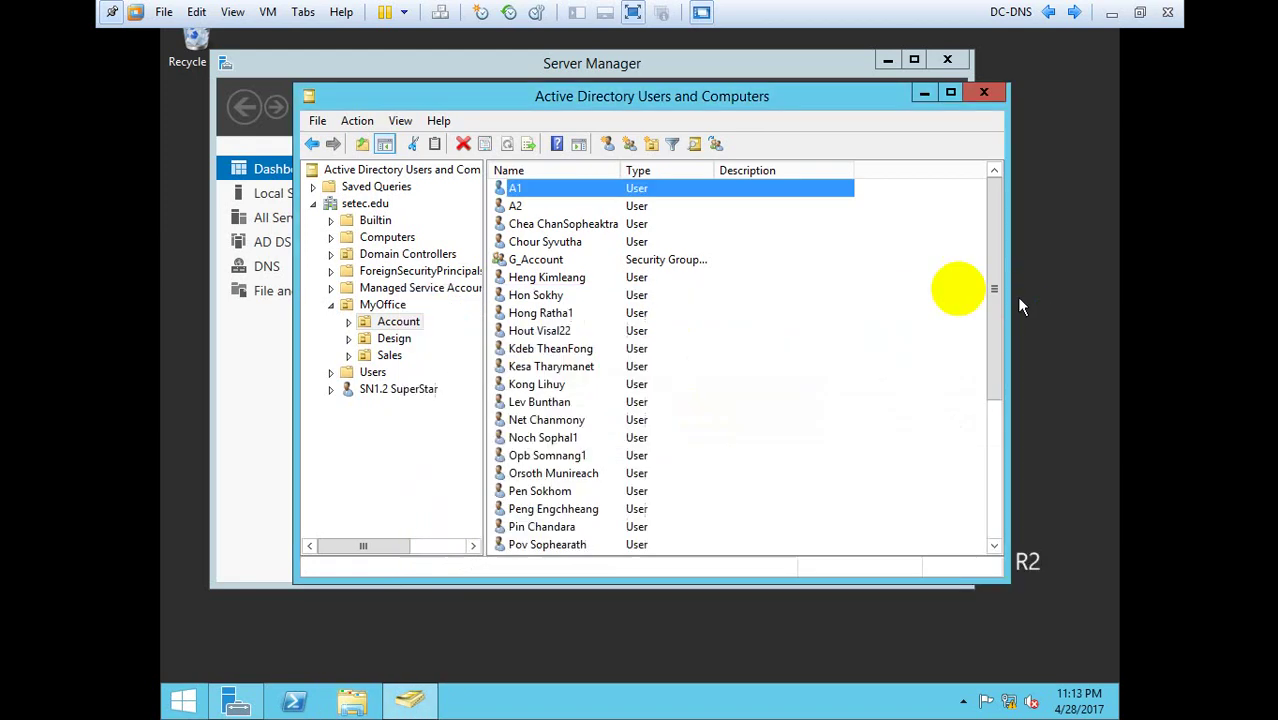
Step: Examine the home folder options in user A1's profile properties, trying the network drive connection, and close them without saving
{"action": "left_click", "coordinate": [522, 205]}
{"action": "left_click", "coordinate": [519, 188]}
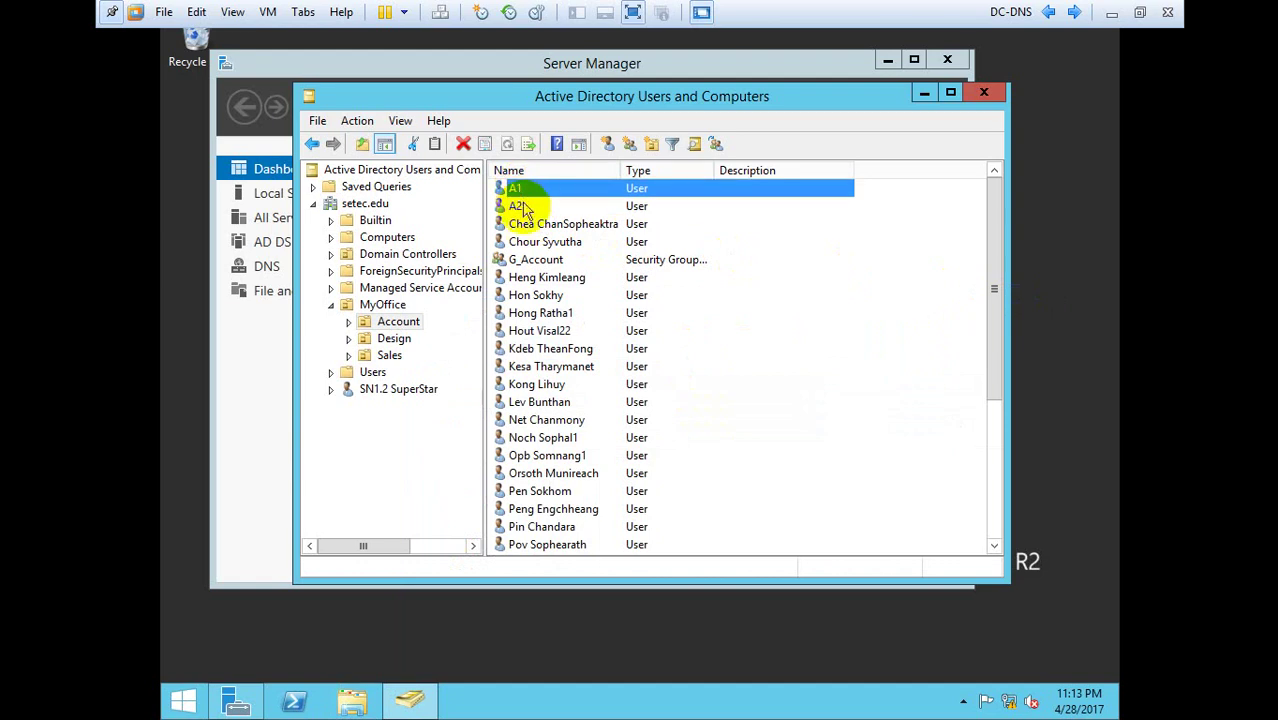
{"action": "left_click", "coordinate": [522, 204]}
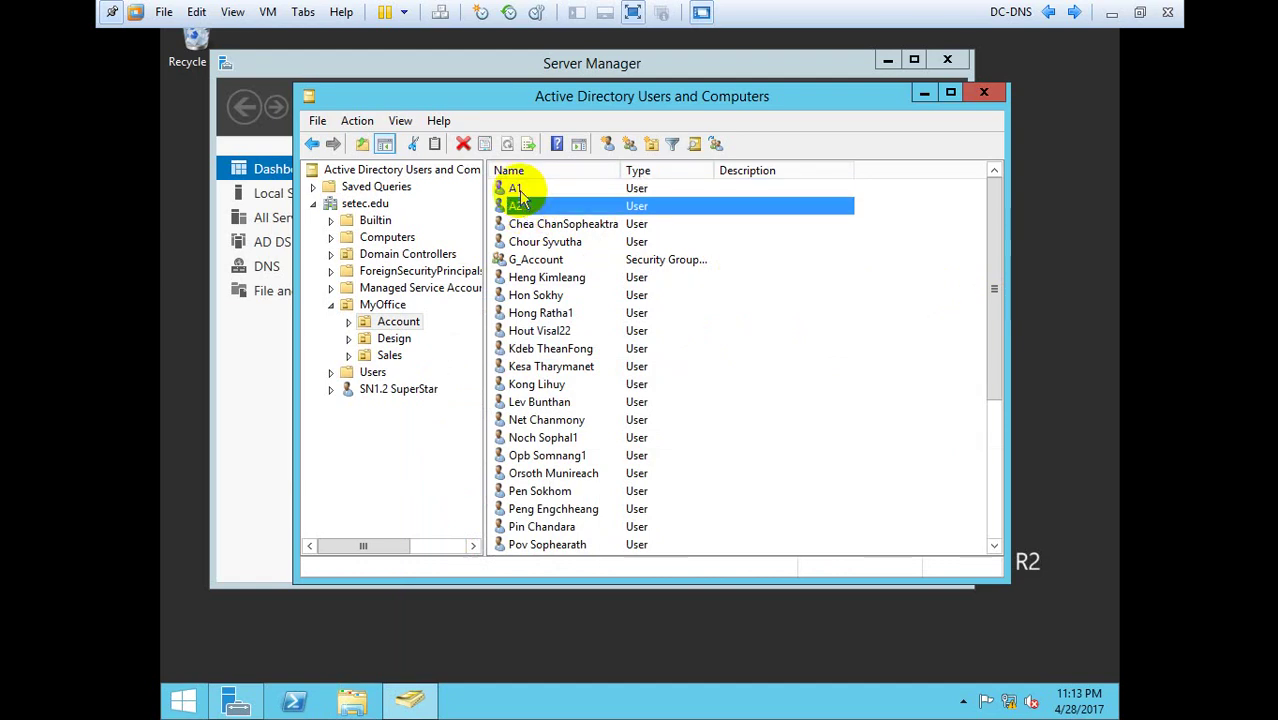
{"action": "left_click", "coordinate": [519, 190]}
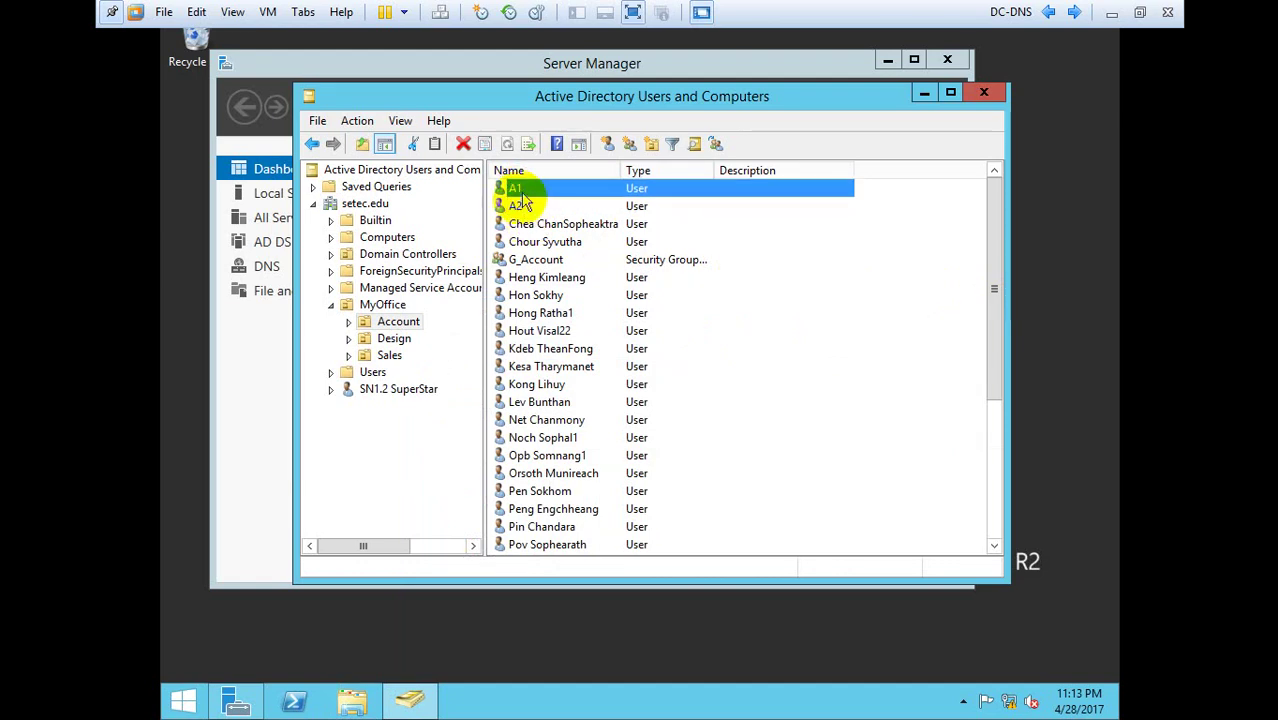
{"action": "left_click", "coordinate": [519, 207]}
{"action": "left_click", "coordinate": [517, 189]}
{"action": "right_click", "coordinate": [515, 189]}
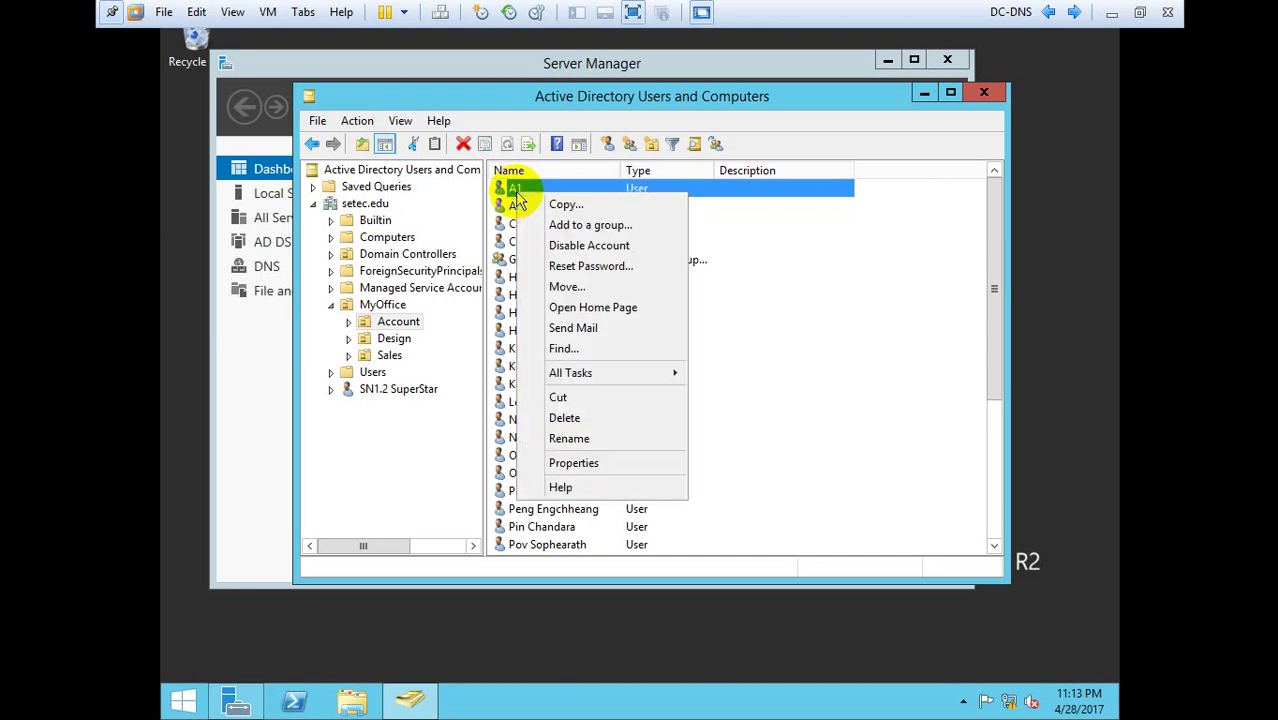
{"action": "left_click", "coordinate": [600, 462]}
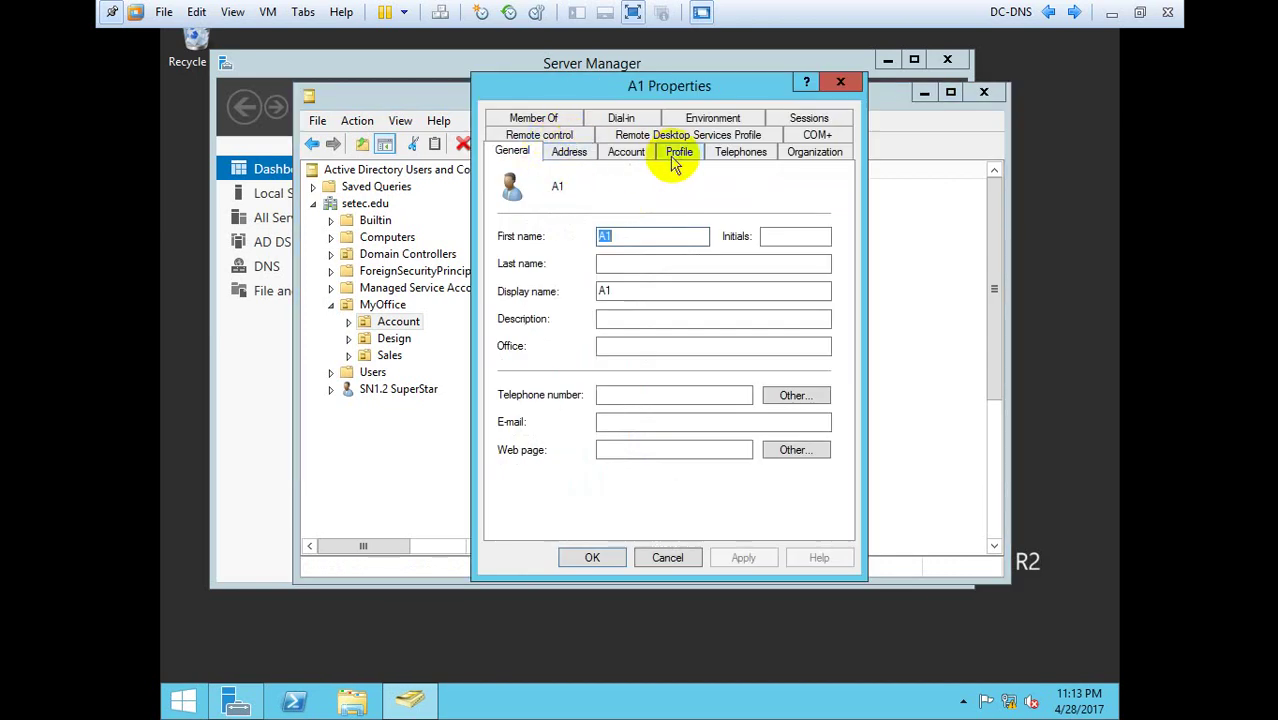
{"action": "left_click", "coordinate": [677, 155]}
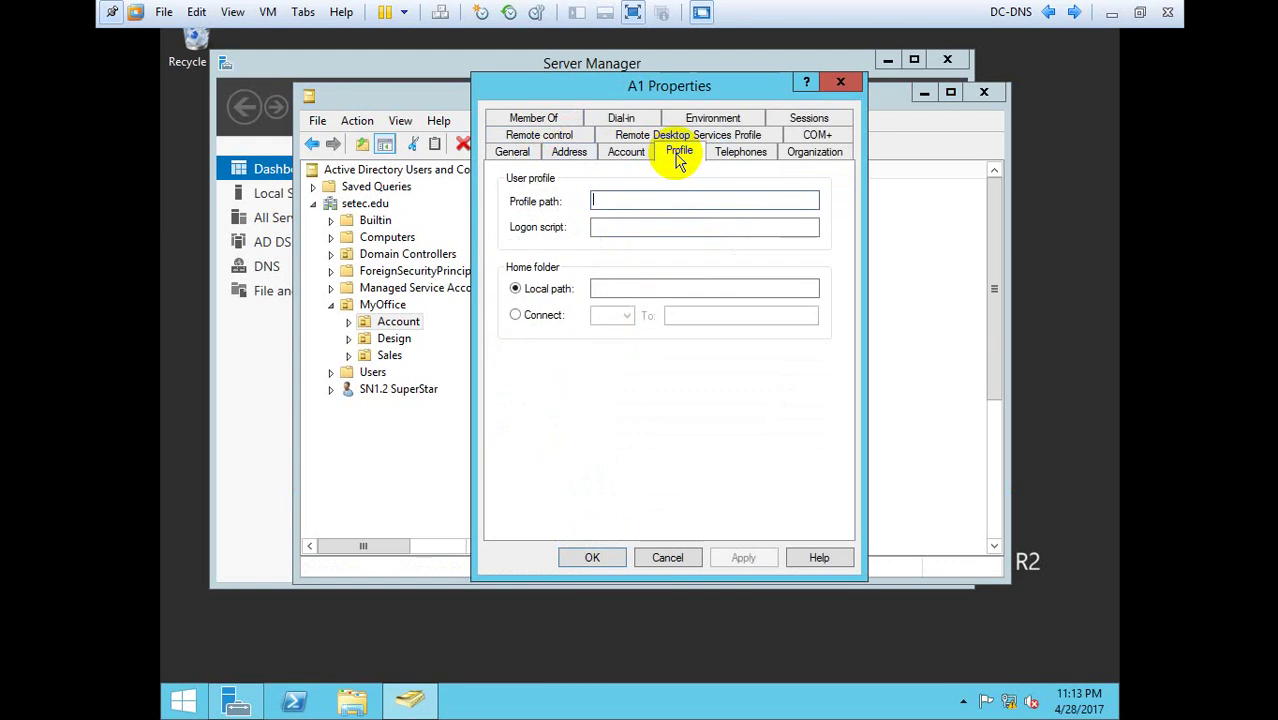
{"action": "left_click", "coordinate": [540, 316]}
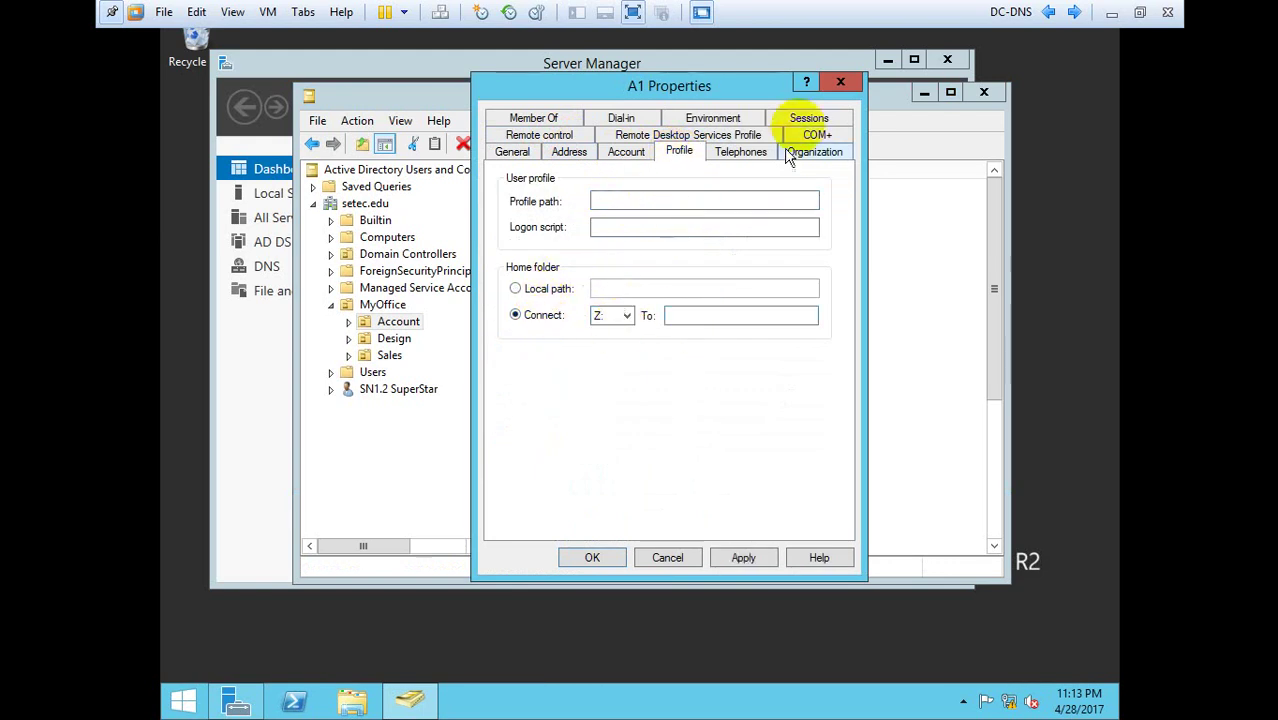
{"action": "left_click", "coordinate": [839, 83]}
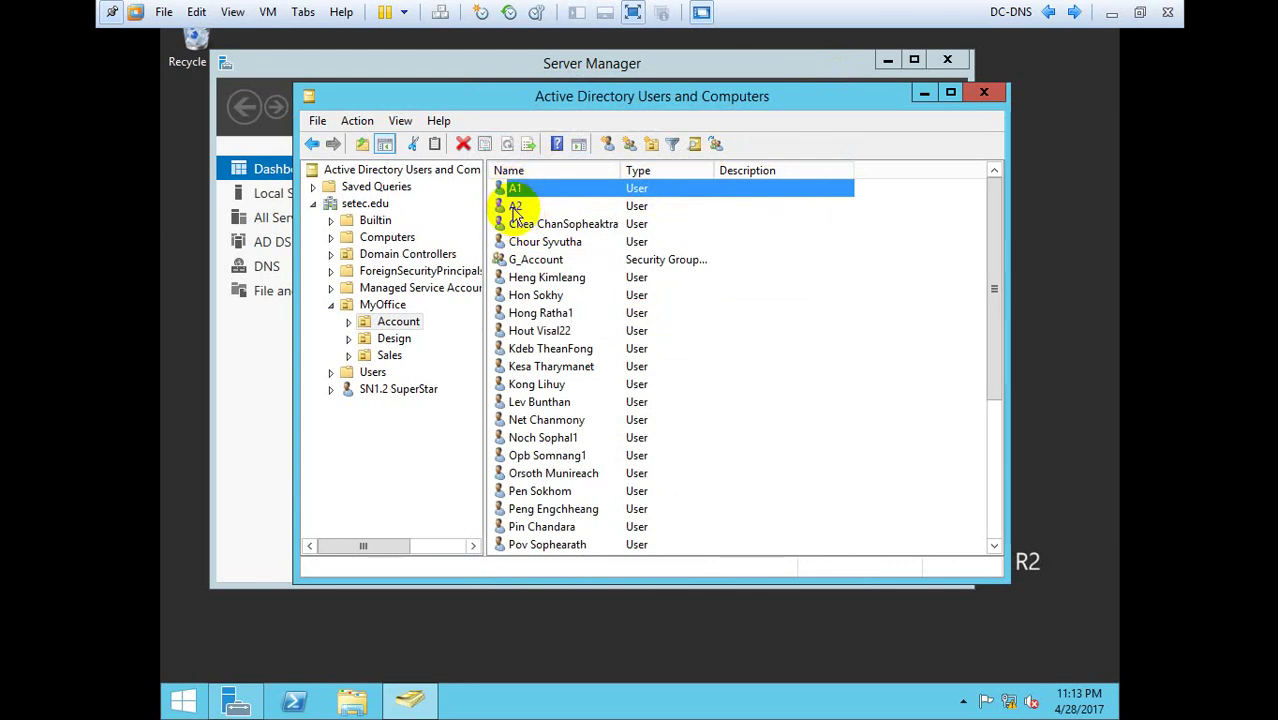
Step: Open the shared properties of users A1 and A2, examine the available property categories, and close them unchanged
{"action": "left_click", "coordinate": [514, 209]}
{"action": "left_click", "coordinate": [515, 189]}
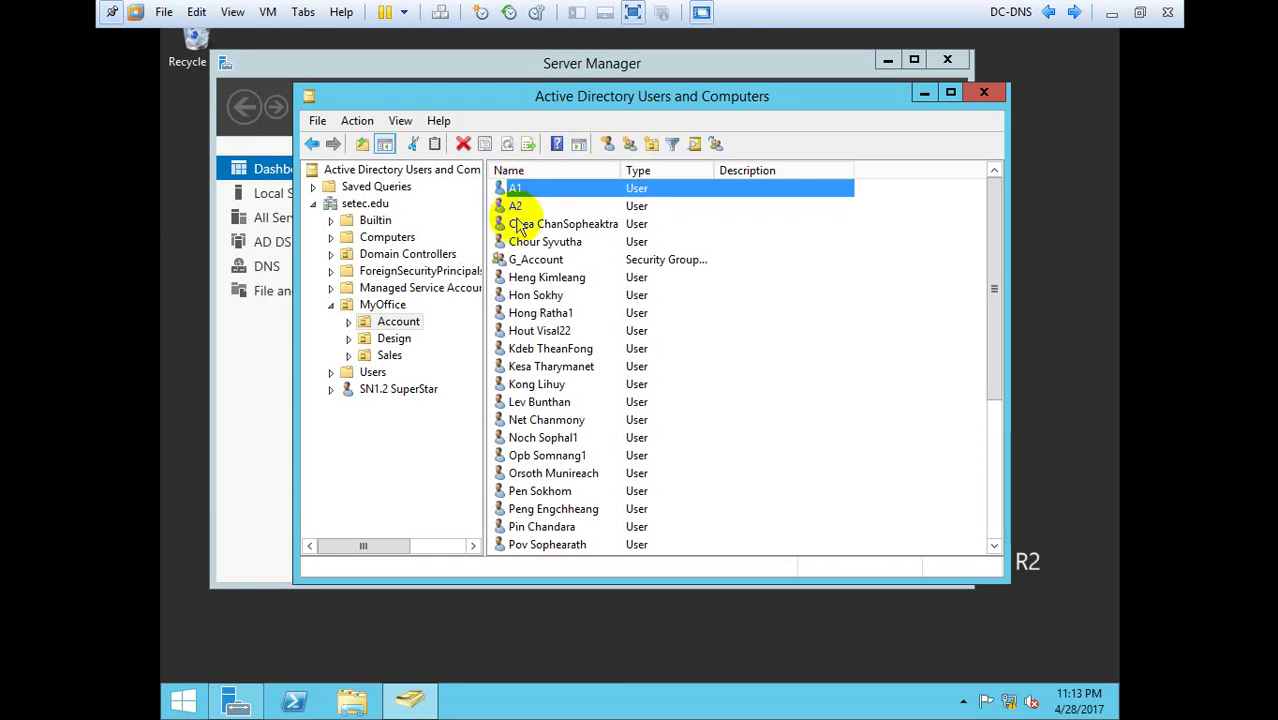
{"action": "left_click", "coordinate": [516, 209], "text": "ctrl"}
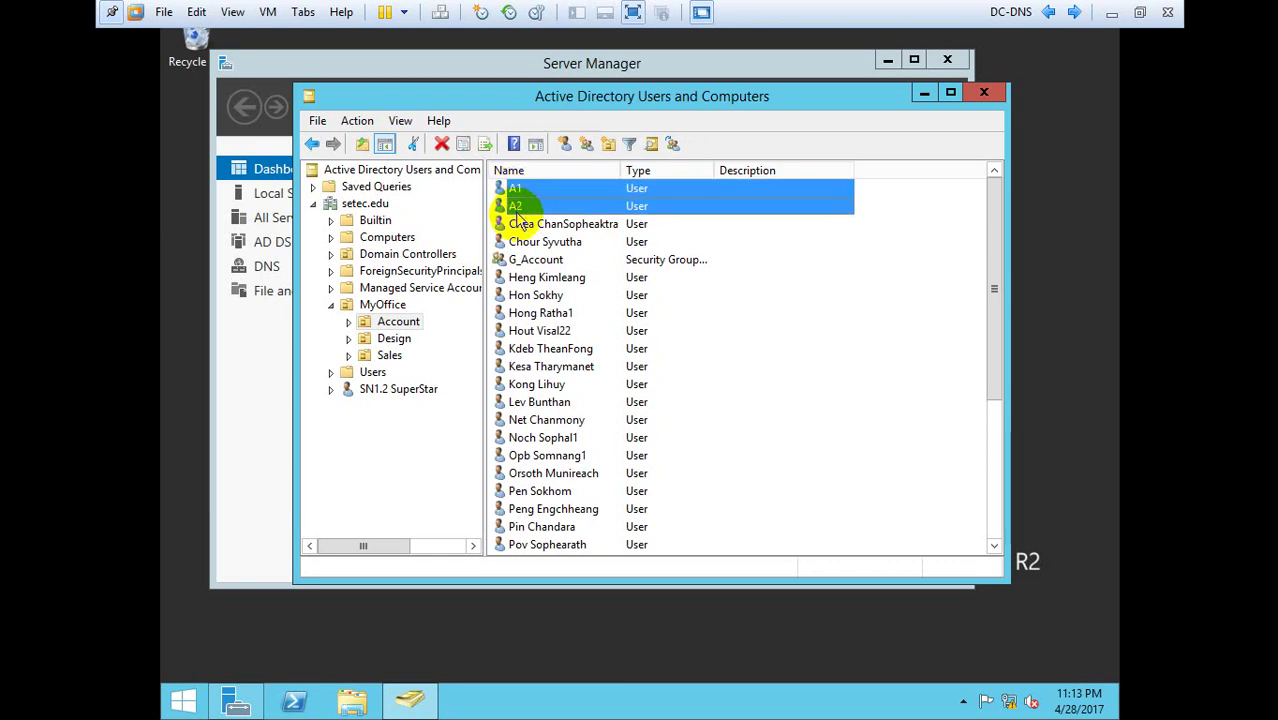
{"action": "right_click", "coordinate": [521, 207]}
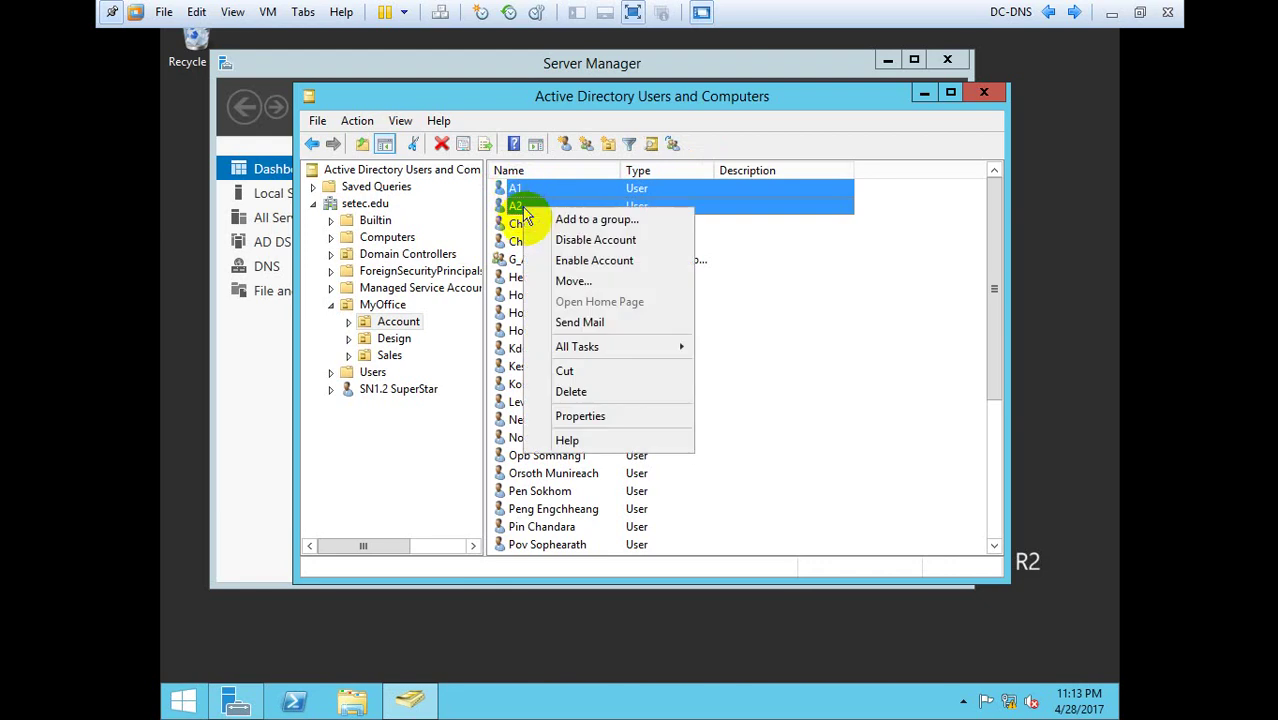
{"action": "left_click", "coordinate": [589, 414]}
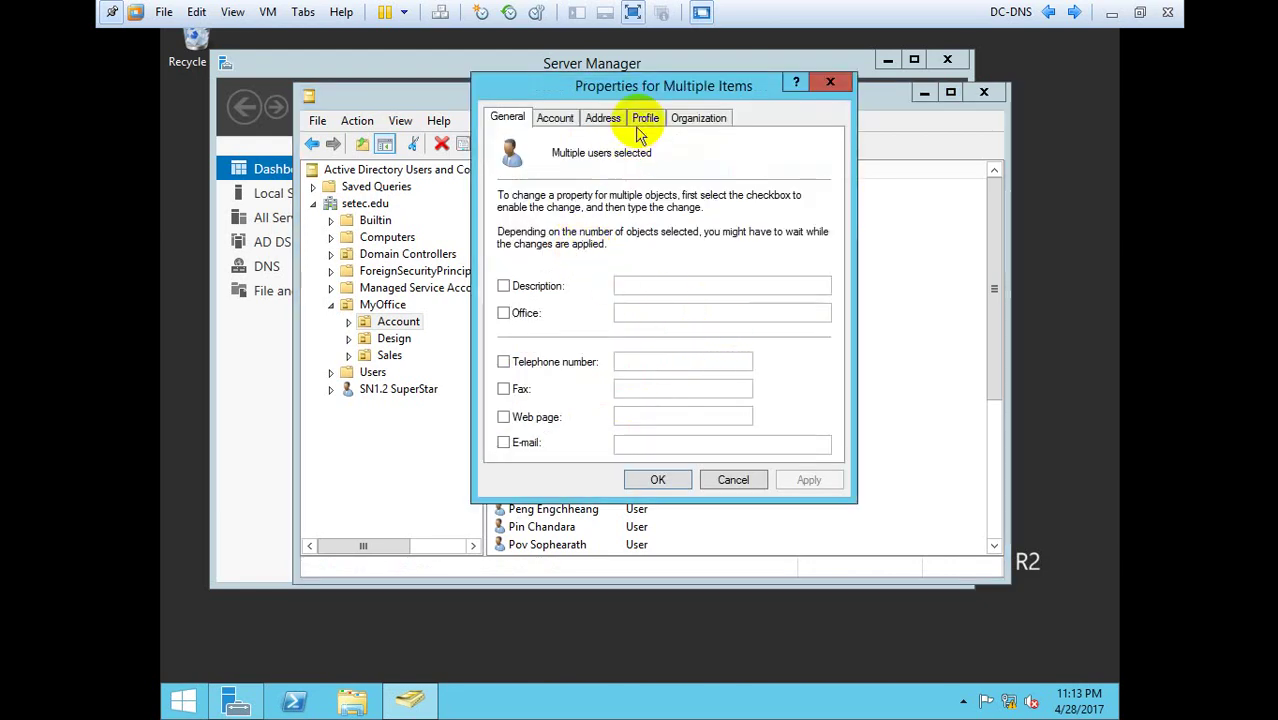
{"action": "left_click_drag", "start_coordinate": [650, 88], "coordinate": [705, 162]}
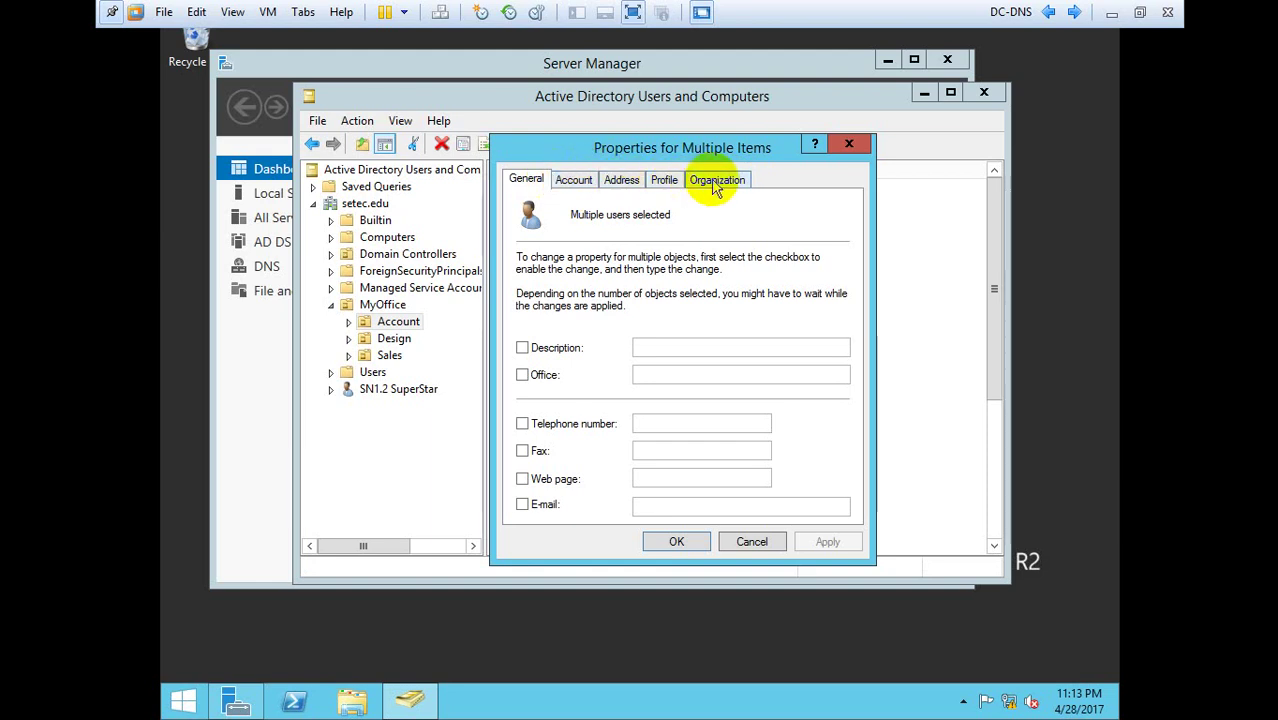
{"action": "left_click", "coordinate": [851, 147]}
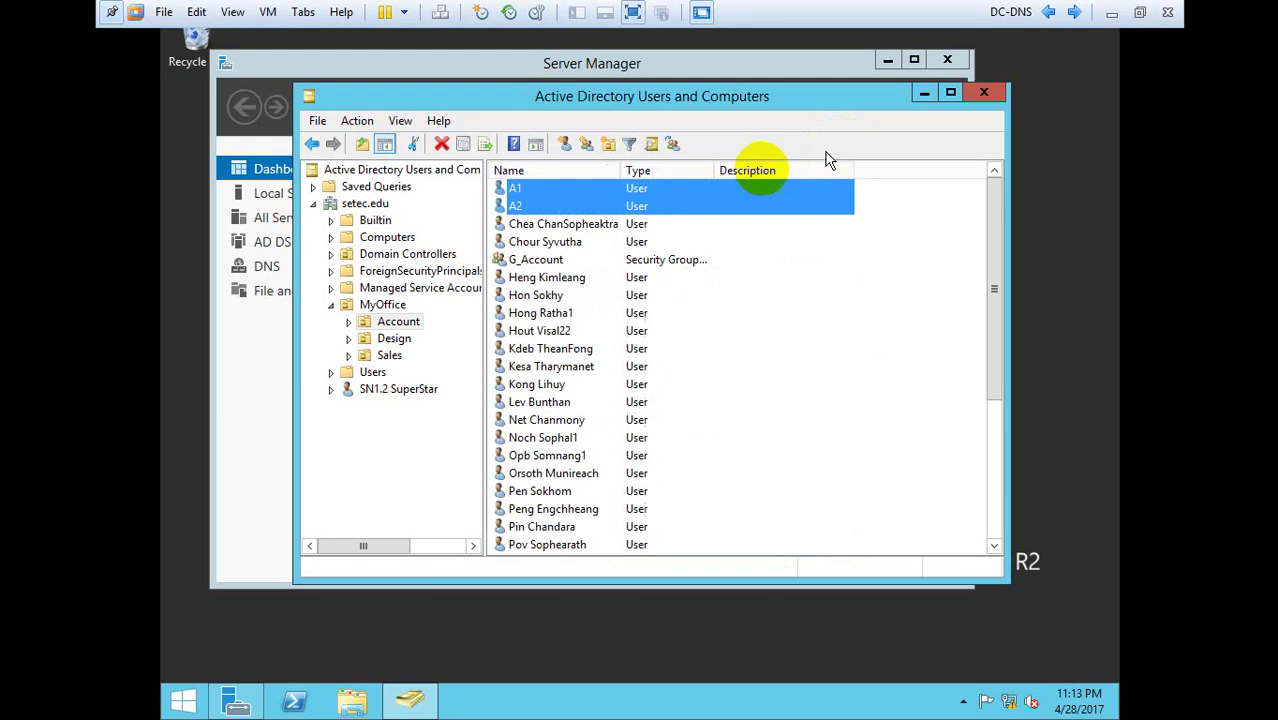
Step: Open the properties of user A1 alone to compare their categories with the multi-user ones, and close them
{"action": "left_click", "coordinate": [516, 203]}
{"action": "left_click", "coordinate": [516, 188]}
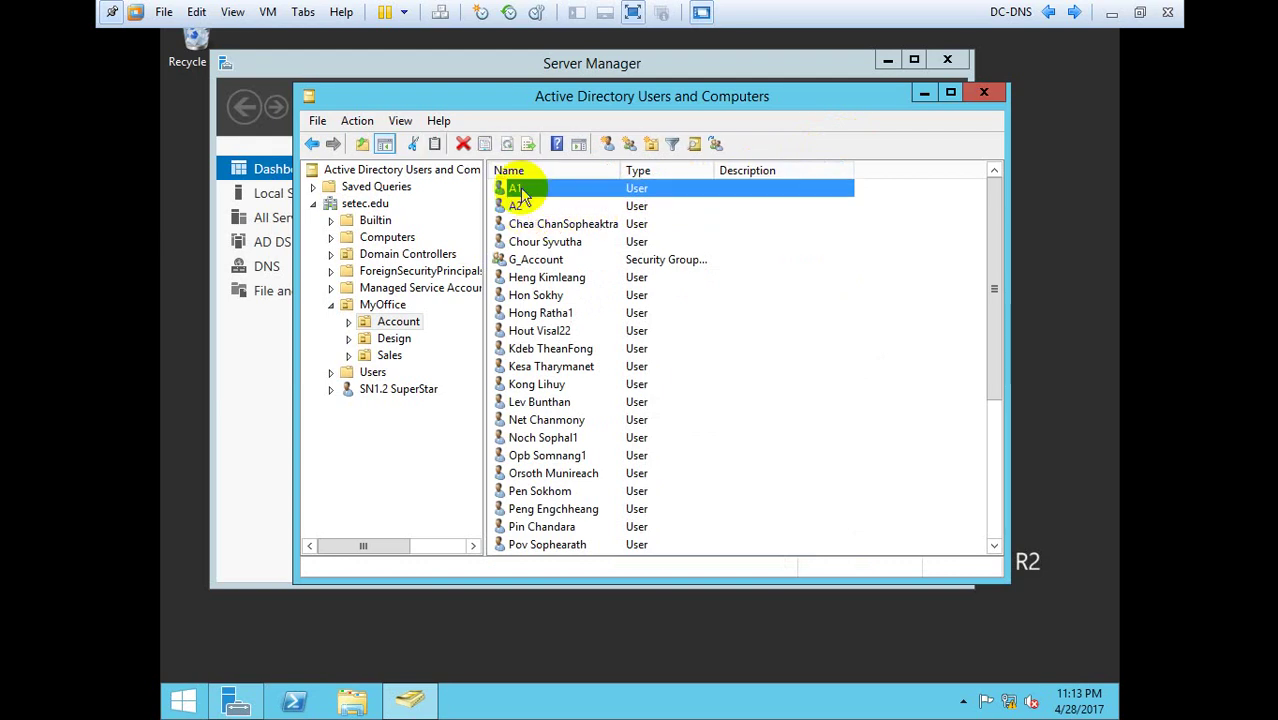
{"action": "right_click", "coordinate": [520, 187]}
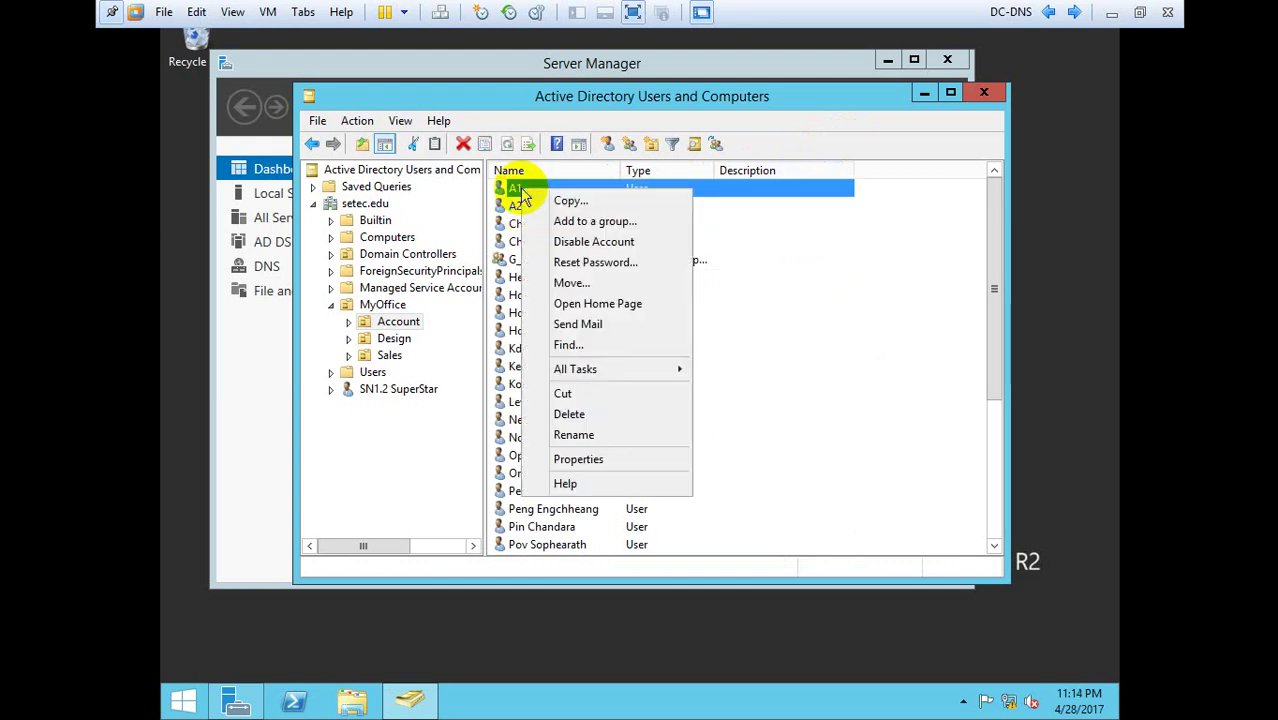
{"action": "left_click", "coordinate": [590, 462]}
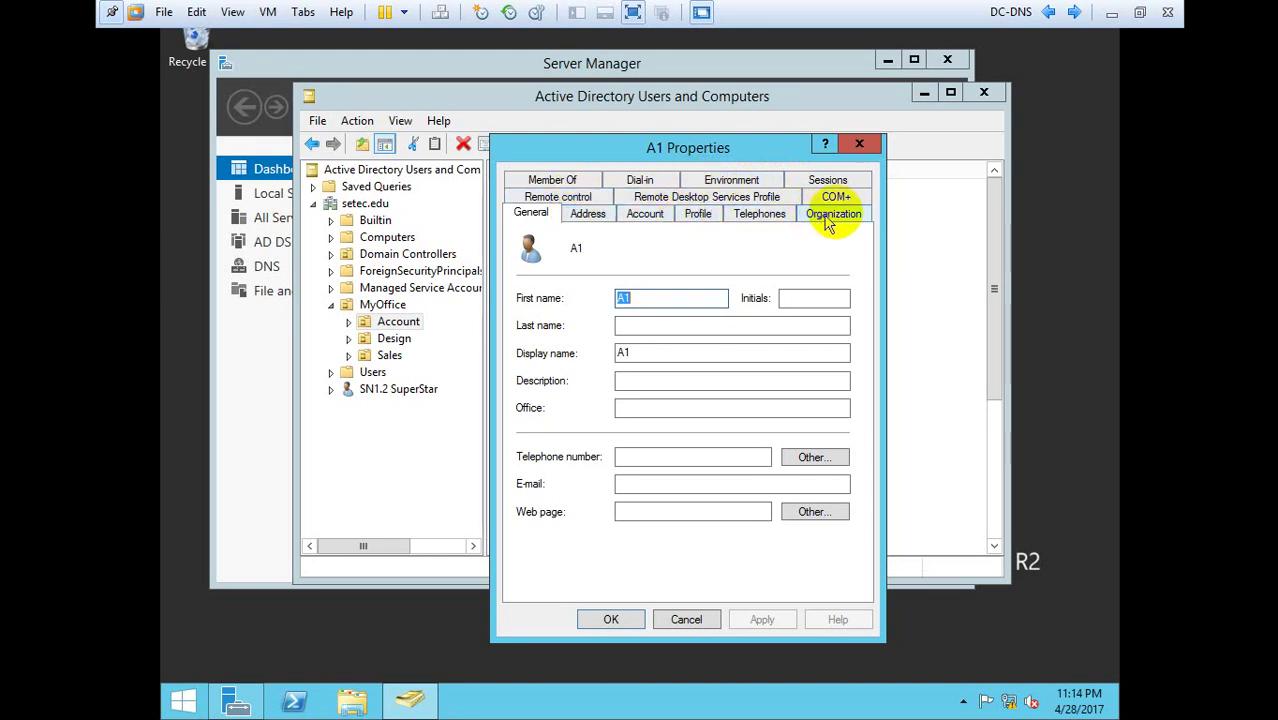
{"action": "left_click", "coordinate": [857, 147]}
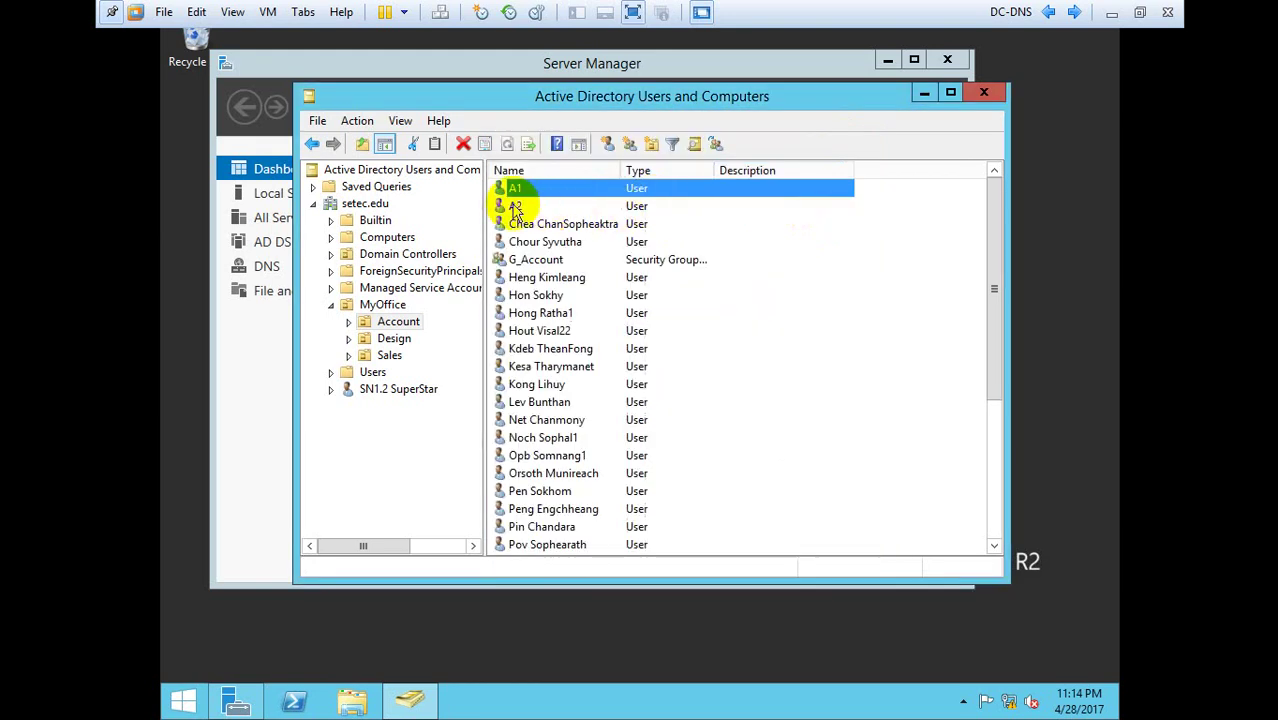
Step: In the shared profile properties of users A1 and A2, enable the home folder and connect it as drive M:
{"action": "left_click", "coordinate": [515, 207], "text": "ctrl"}
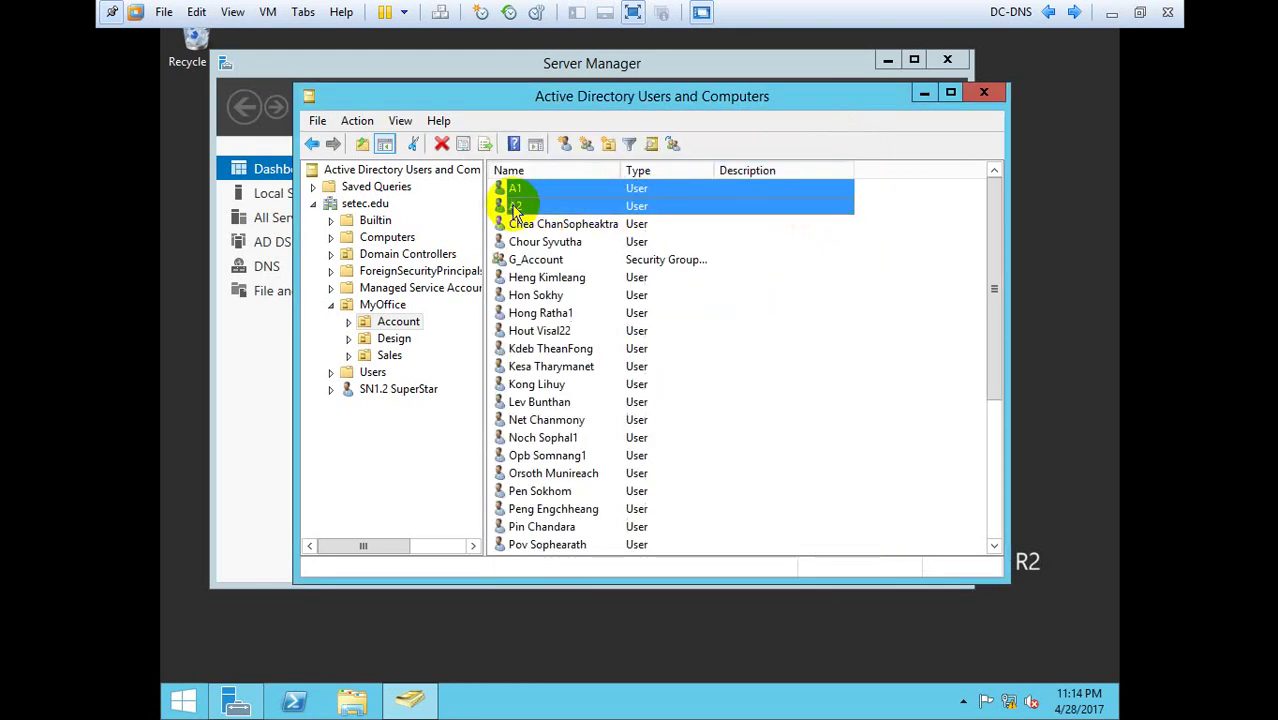
{"action": "right_click", "coordinate": [515, 208]}
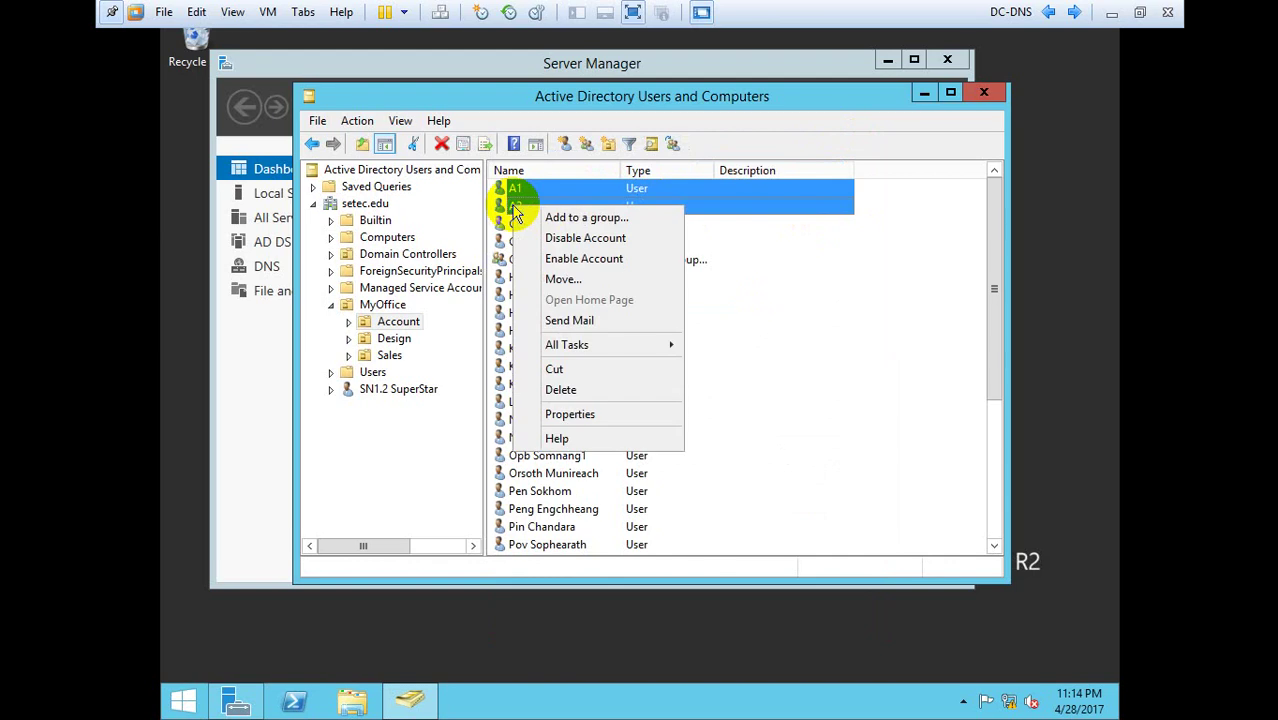
{"action": "left_click", "coordinate": [567, 418]}
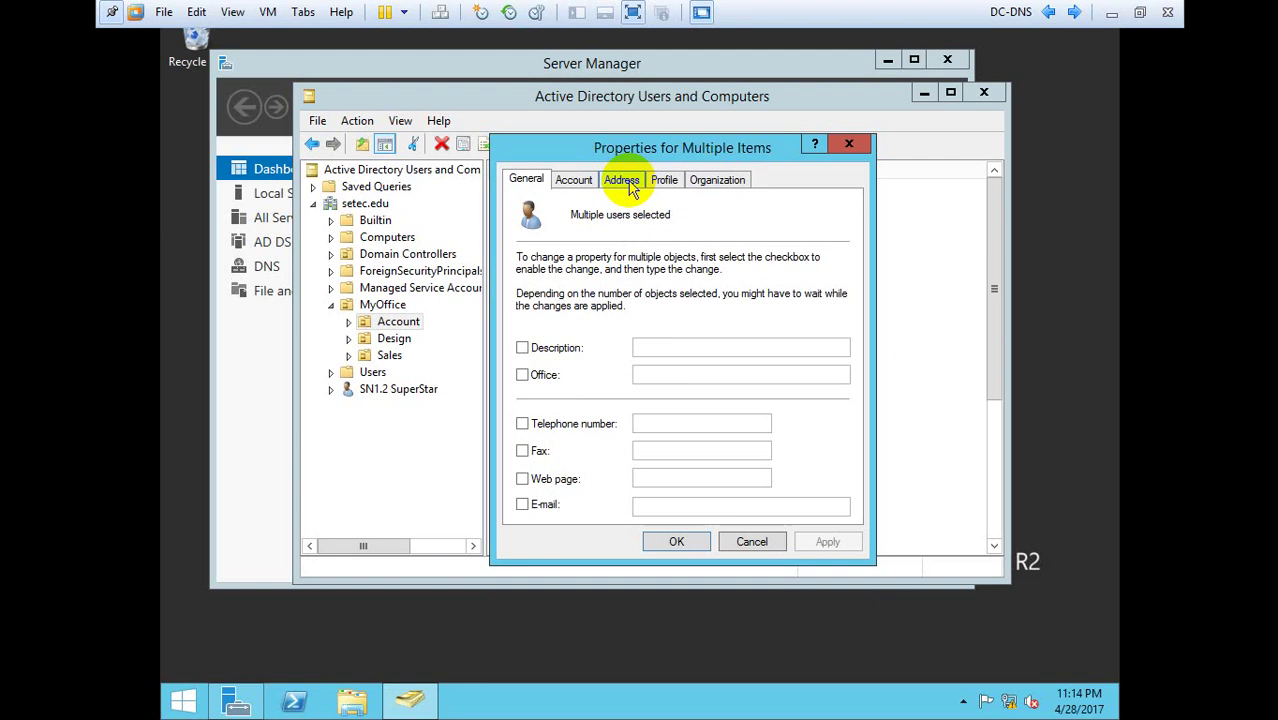
{"action": "left_click", "coordinate": [663, 181]}
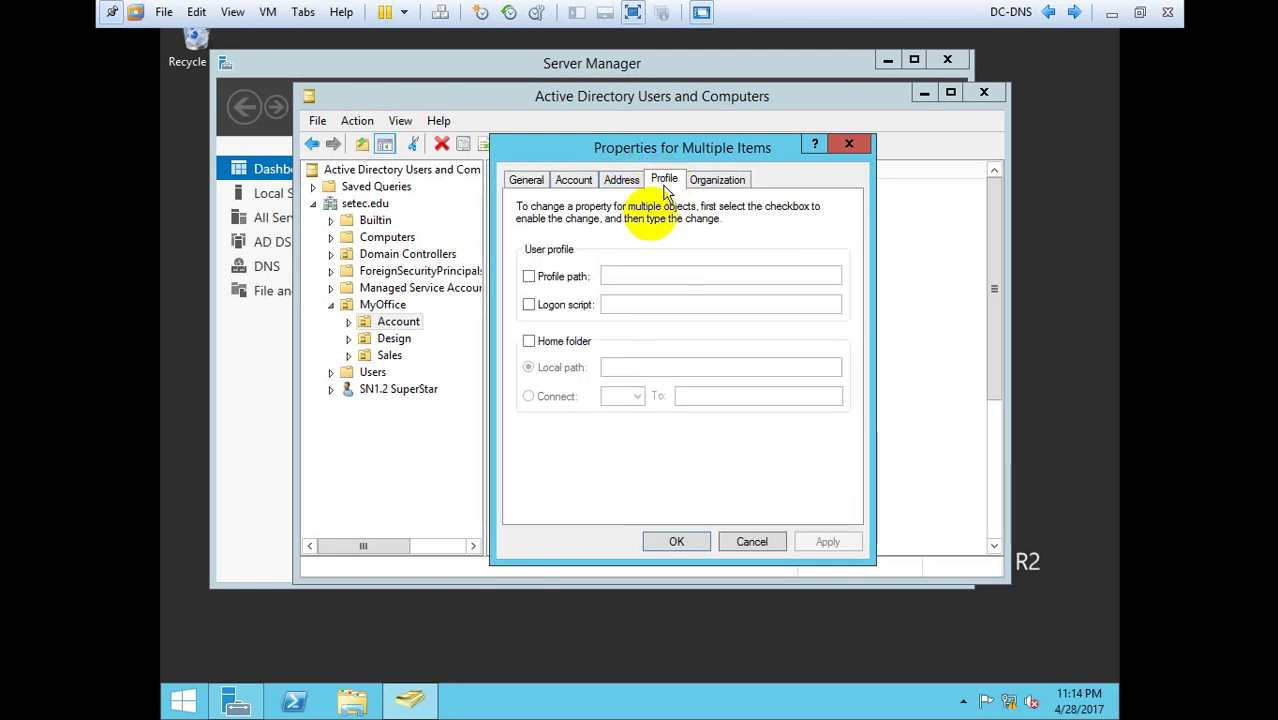
{"action": "left_click", "coordinate": [531, 341]}
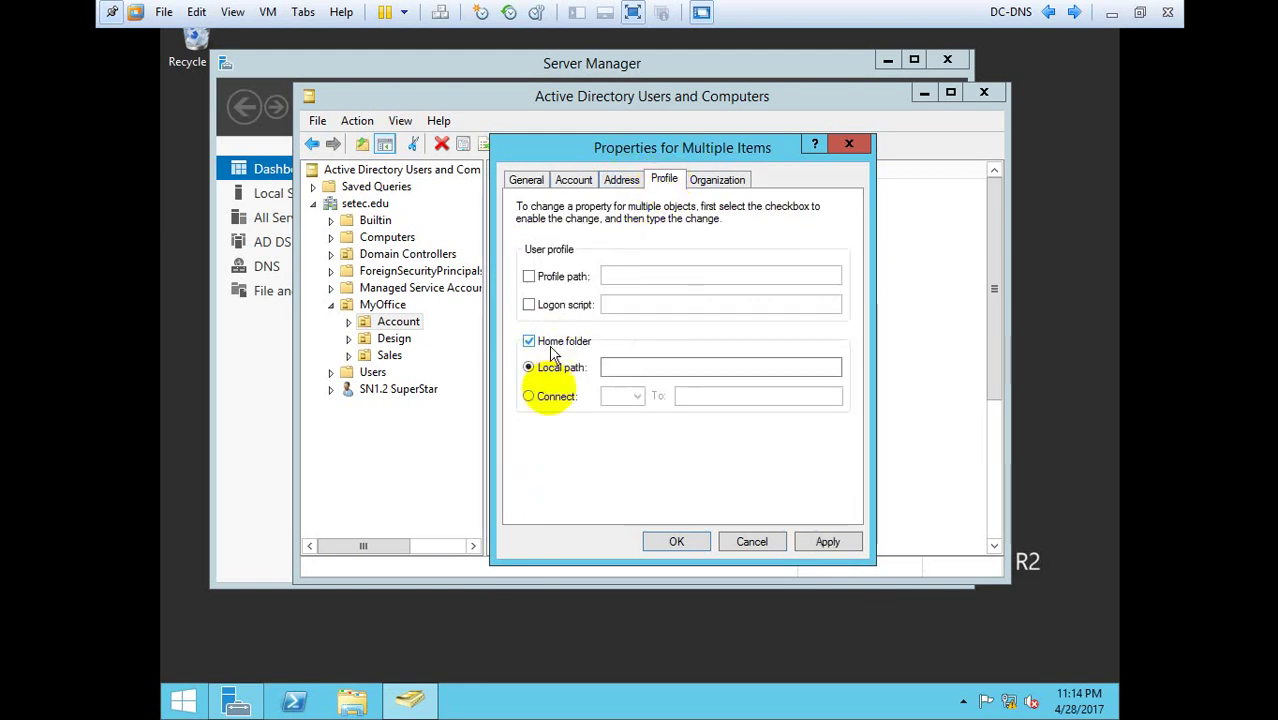
{"action": "left_click", "coordinate": [533, 396]}
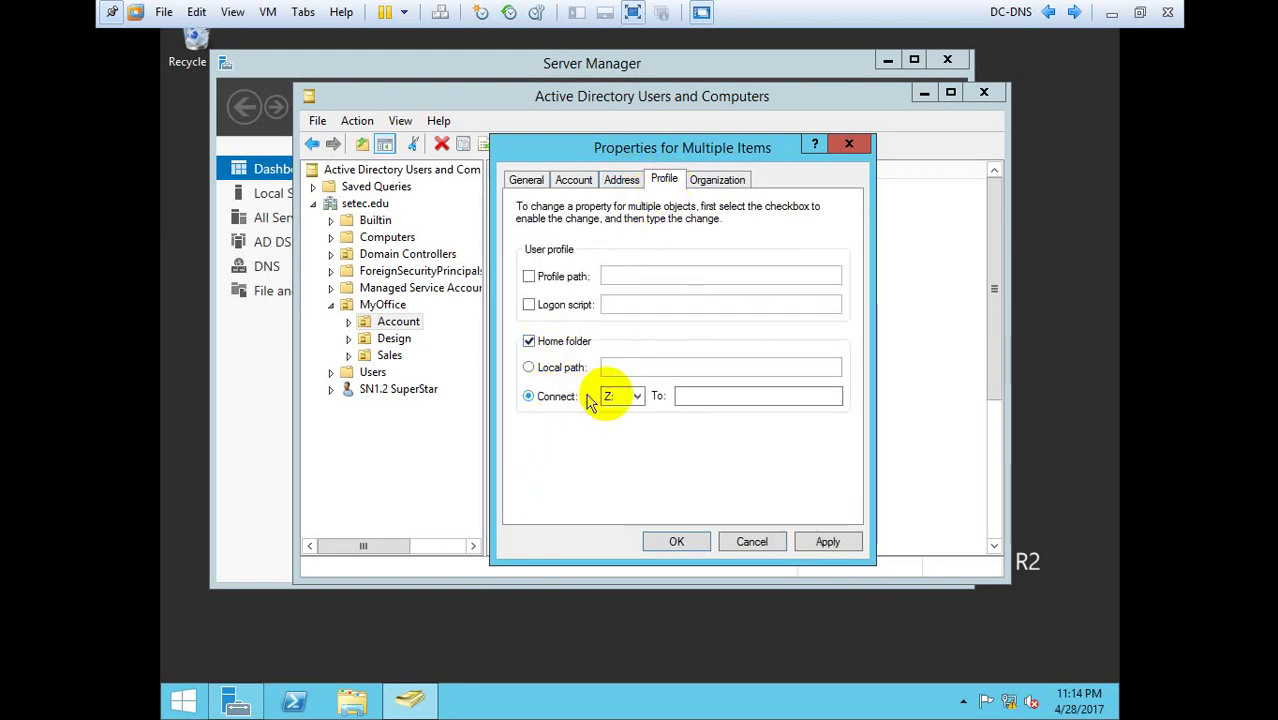
{"action": "left_click", "coordinate": [638, 397]}
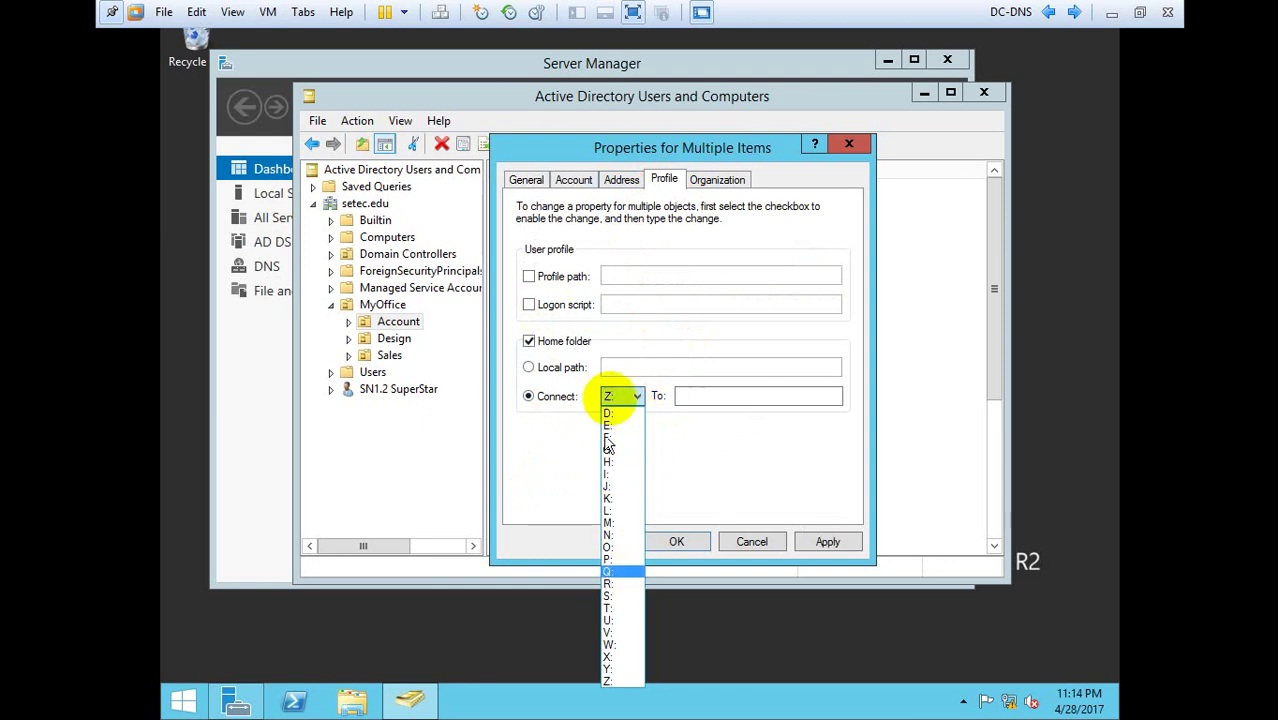
{"action": "left_click", "coordinate": [613, 523]}
Step: Paste \\file\Mydata\Account as the target path for the home folder and move the dialog clear of the A1 and A2 users
{"action": "left_click", "coordinate": [704, 397]}
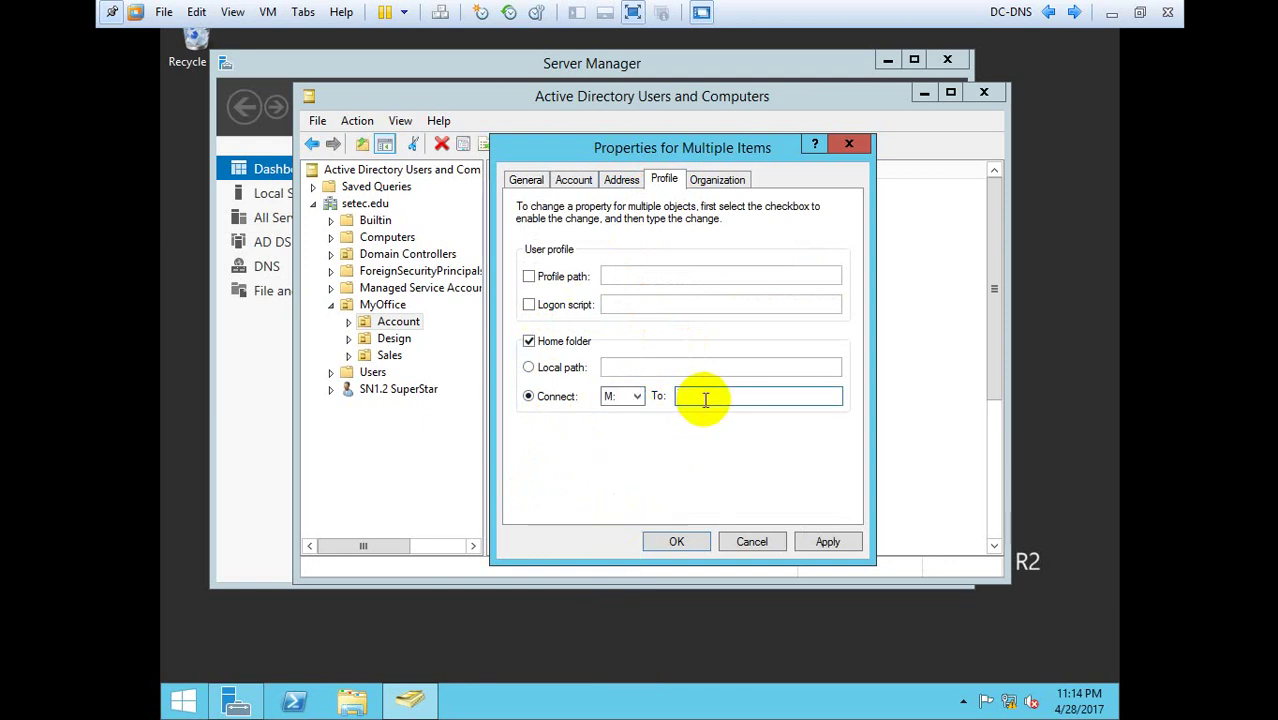
{"action": "right_click", "coordinate": [704, 398]}
{"action": "left_click", "coordinate": [745, 477]}
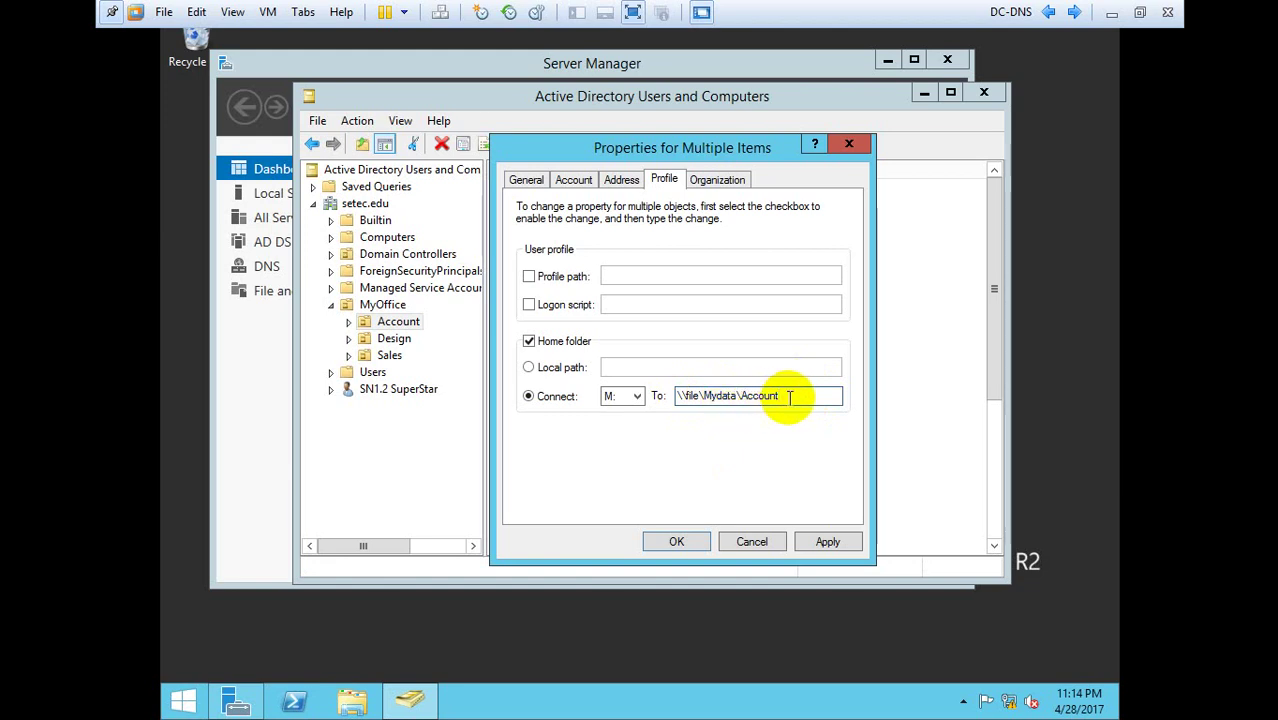
{"action": "left_click_drag", "start_coordinate": [730, 147], "coordinate": [851, 222]}
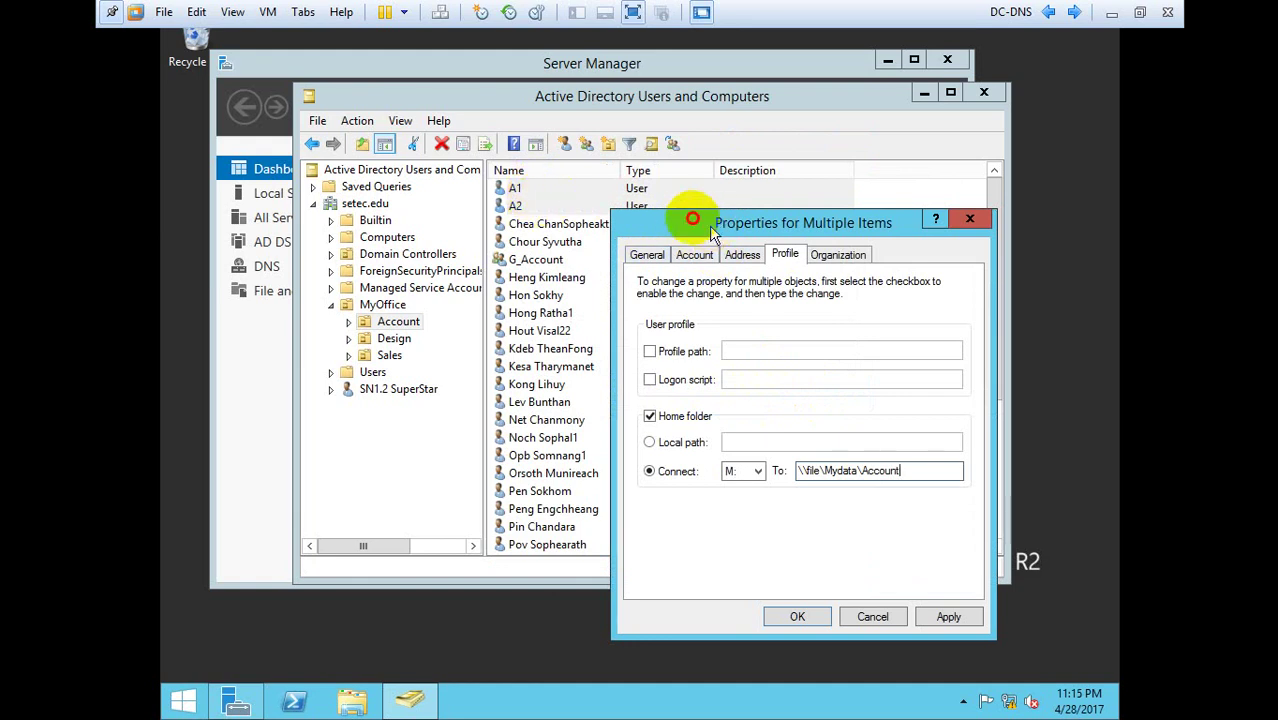
Step: Complete the M: home folder path as \\file\Mydata\Account\%UserName% and apply it to users A1 and A2
{"action": "left_click_drag", "start_coordinate": [709, 225], "coordinate": [578, 134]}
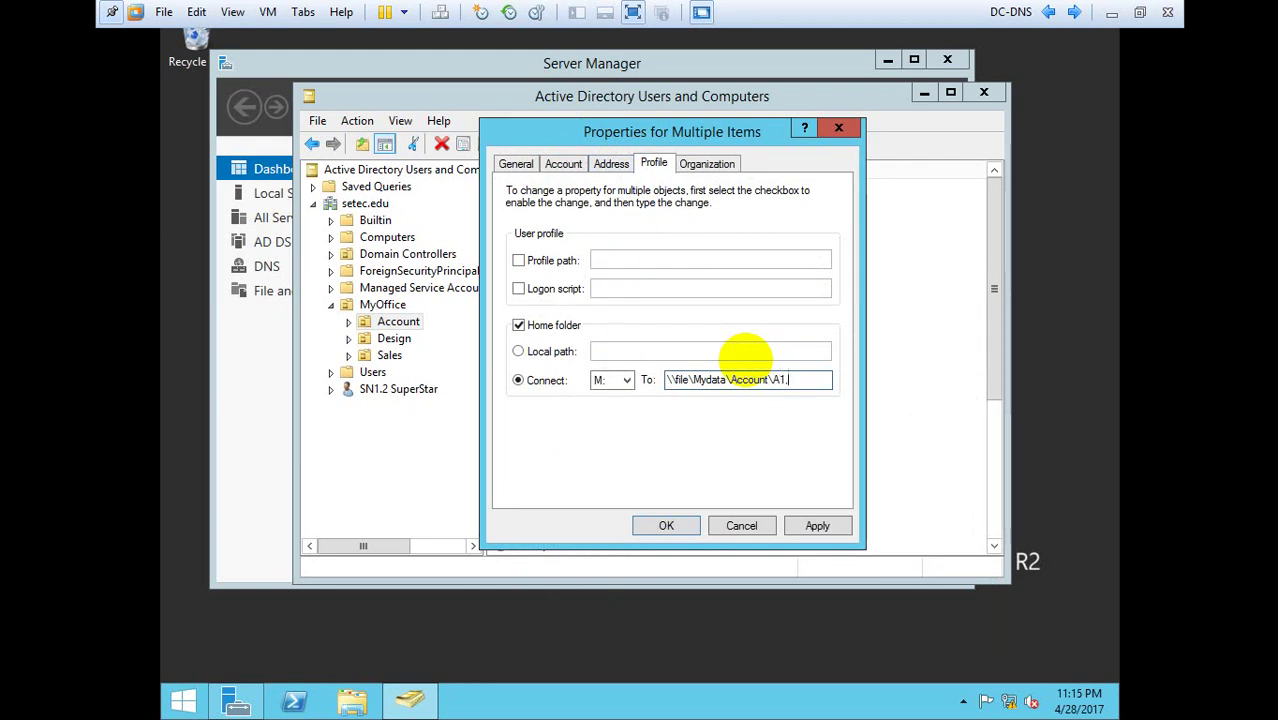
{"action": "type", "text": "A2"}
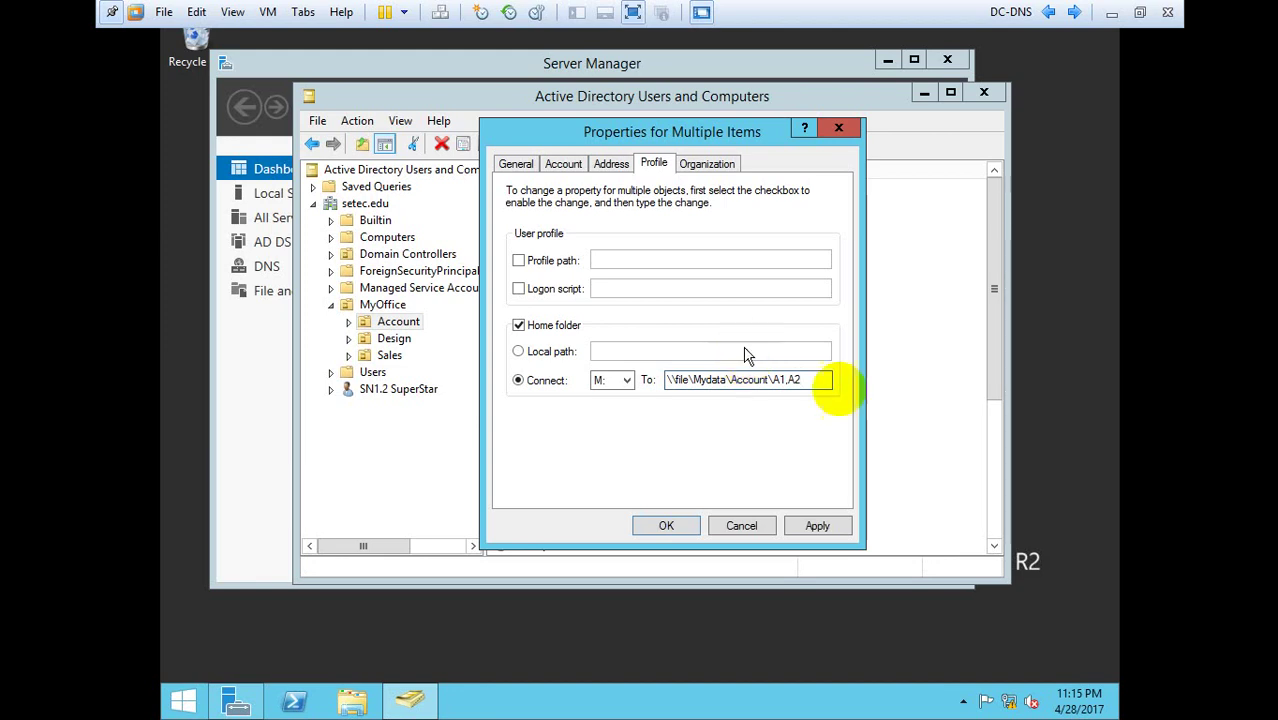
{"action": "left_click_drag", "start_coordinate": [803, 380], "coordinate": [775, 380]}
{"action": "left_click", "coordinate": [810, 380]}
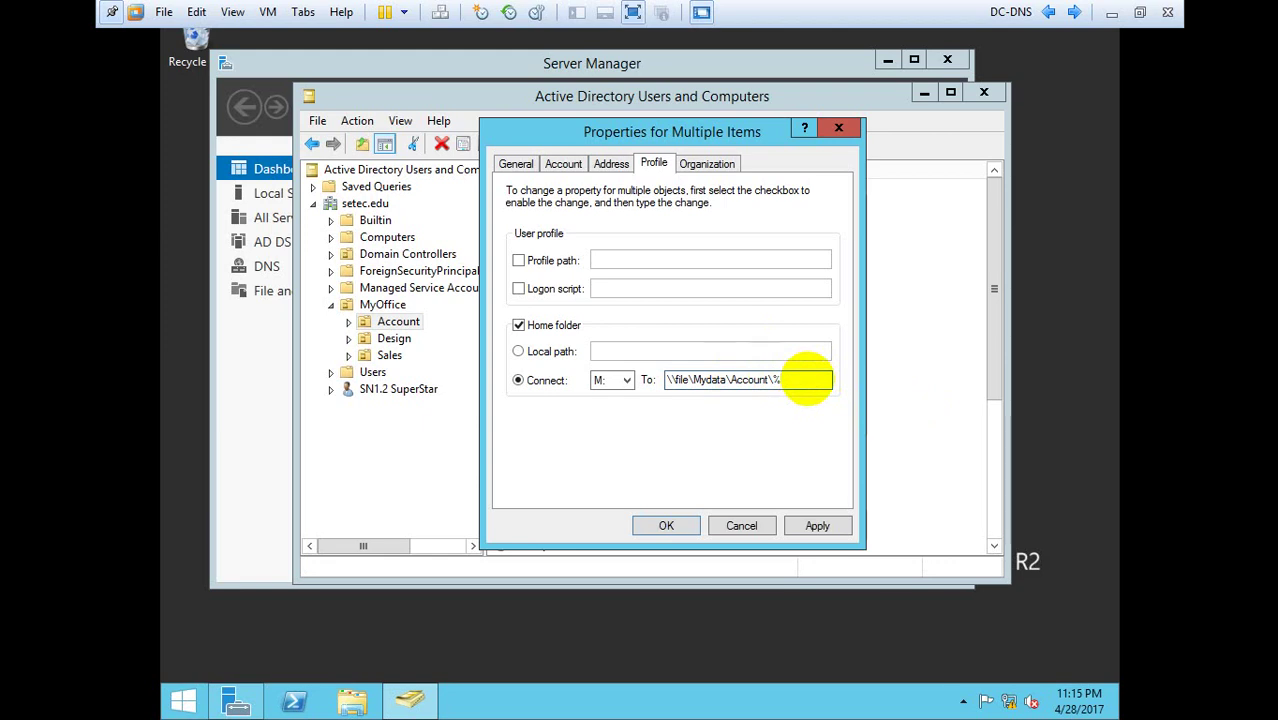
{"action": "type", "text": "U"}
{"action": "key", "text": "BackSpace"}
{"action": "key", "text": "BackSpace"}
{"action": "type", "text": "%"}
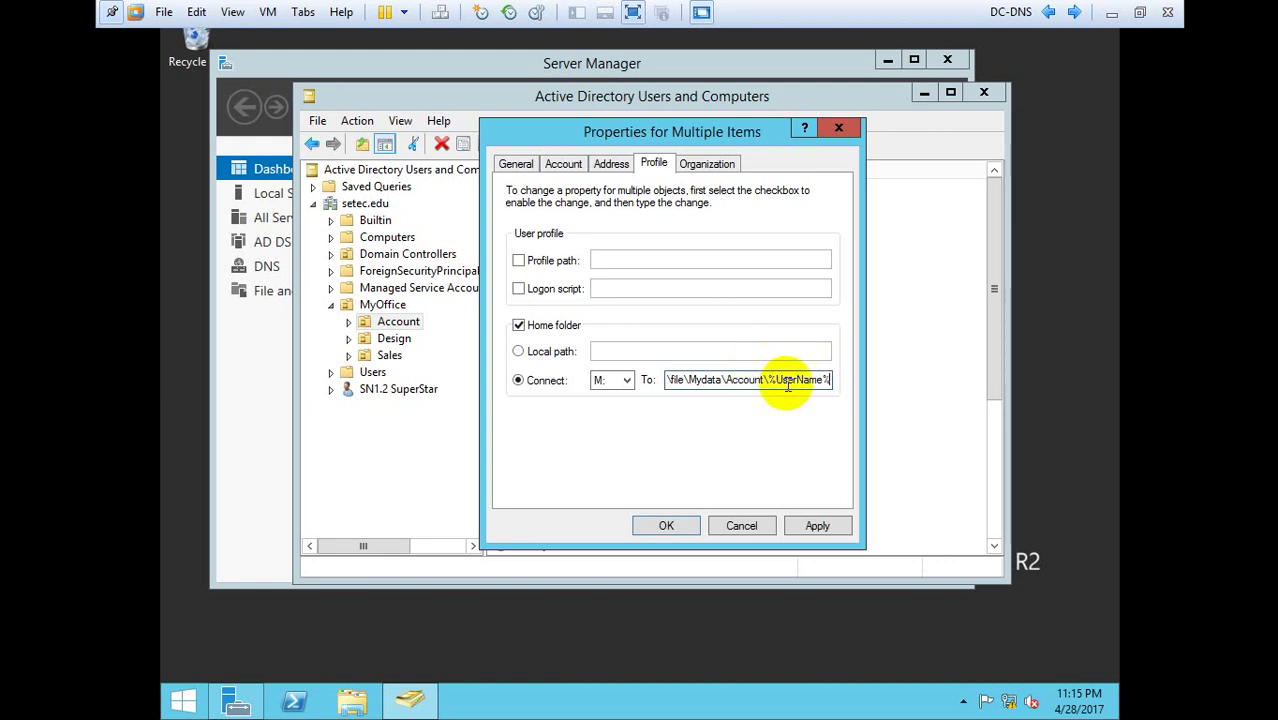
{"action": "left_click_drag", "start_coordinate": [769, 133], "coordinate": [936, 181]}
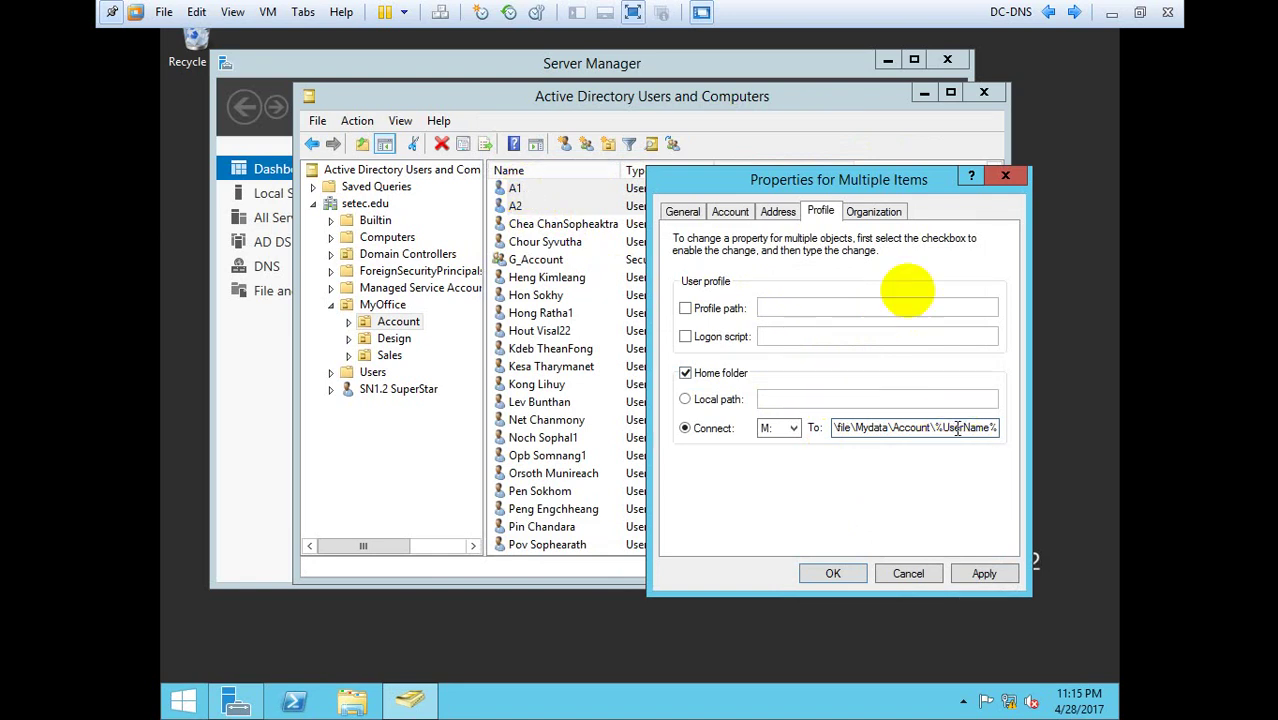
{"action": "left_click_drag", "start_coordinate": [882, 168], "coordinate": [758, 114]}
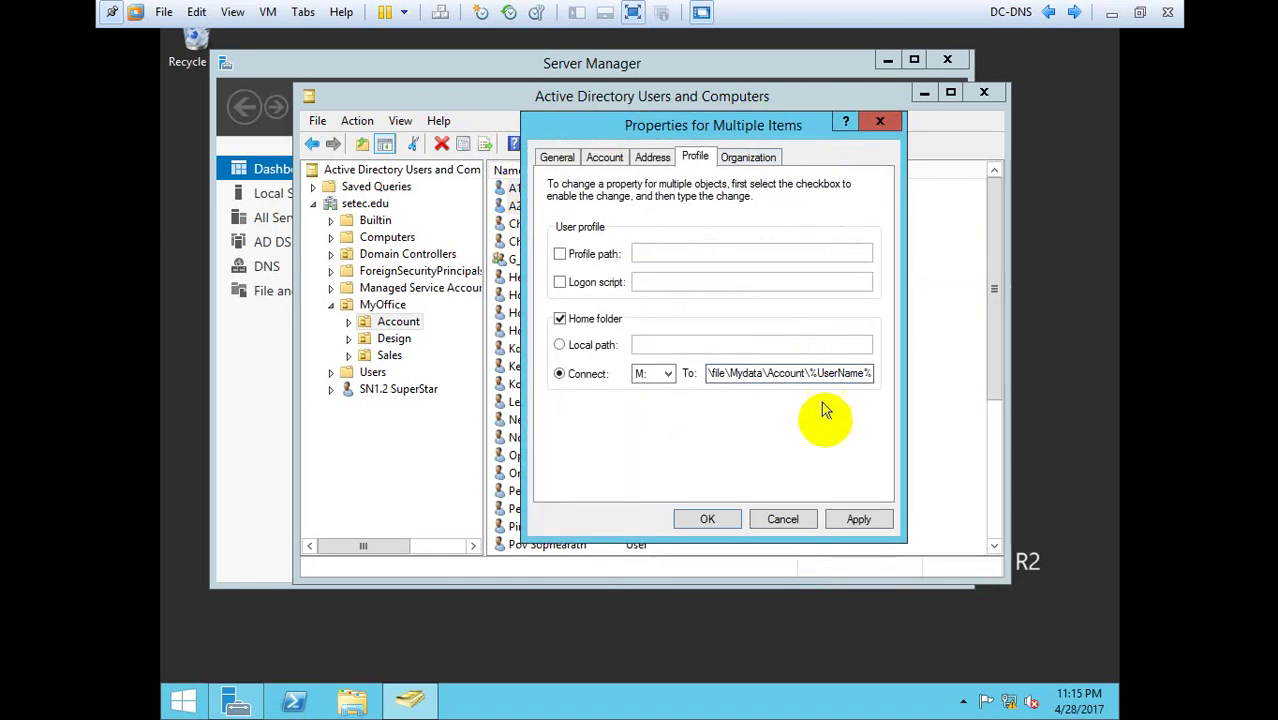
{"action": "left_click", "coordinate": [858, 517]}
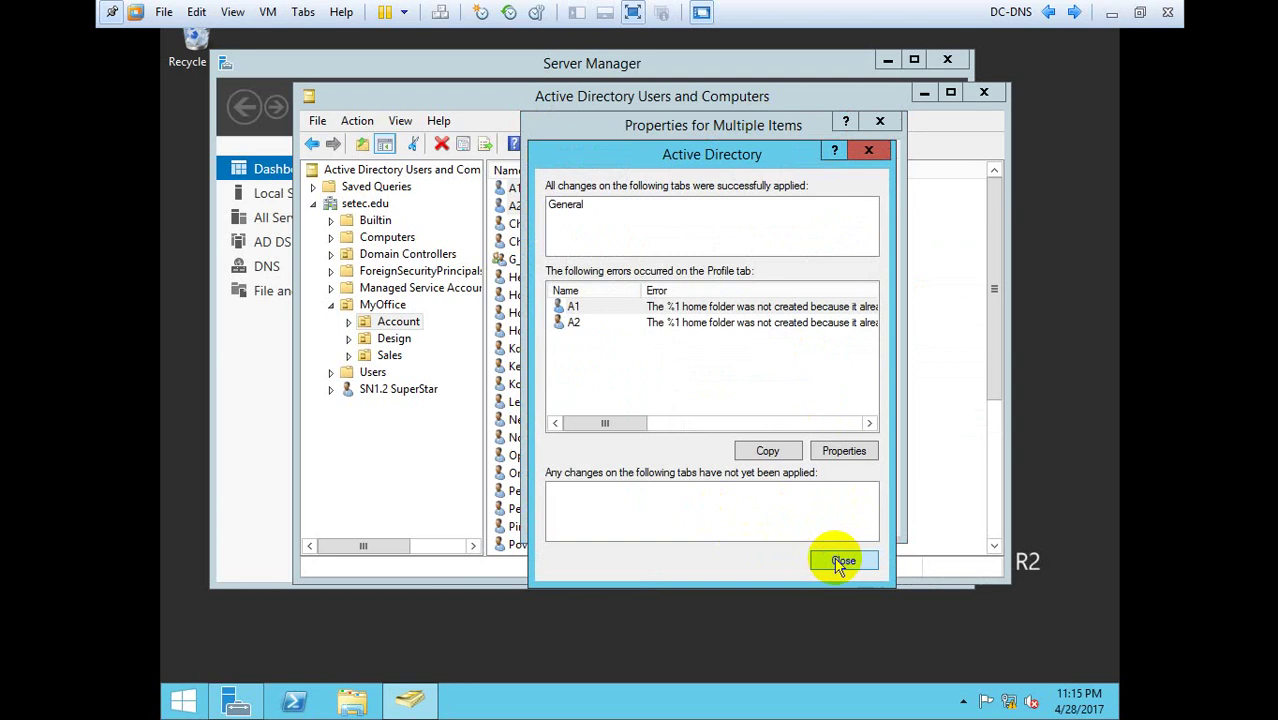
Step: Examine the Profile results reported for A1 and A2, and close the report and the shared properties
{"action": "left_click", "coordinate": [697, 324]}
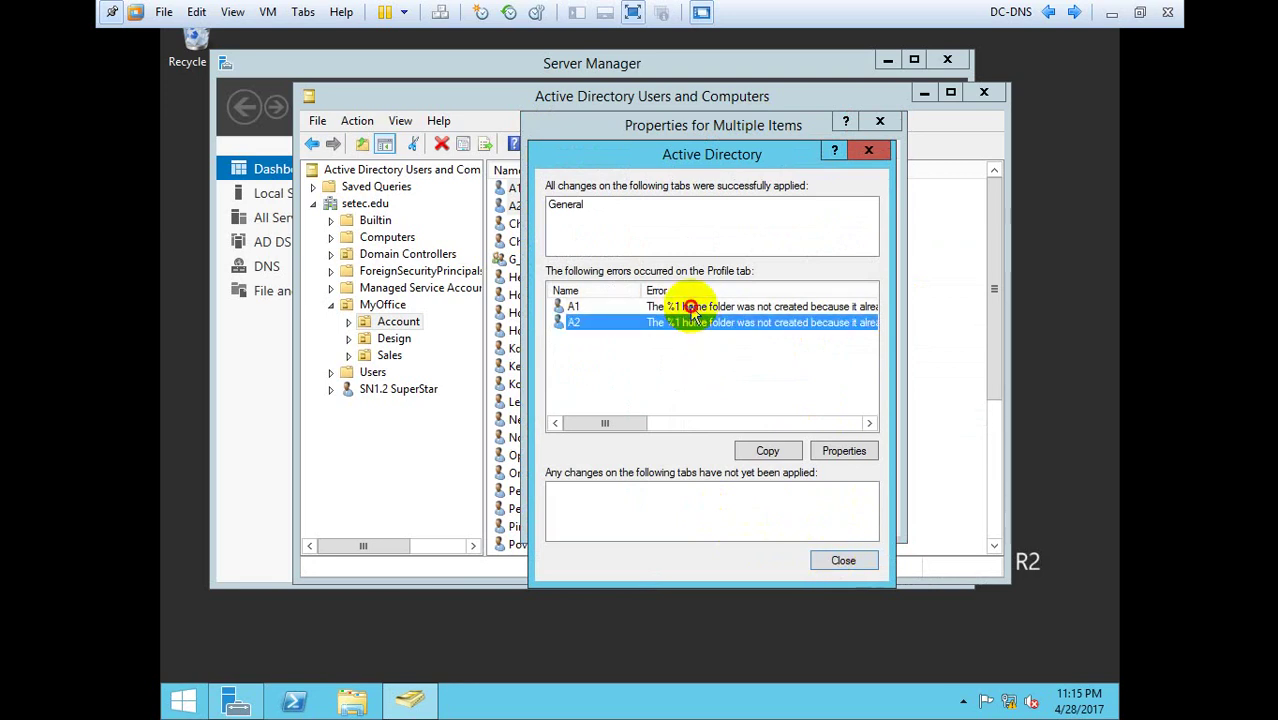
{"action": "left_click", "coordinate": [695, 306]}
{"action": "left_click", "coordinate": [675, 322]}
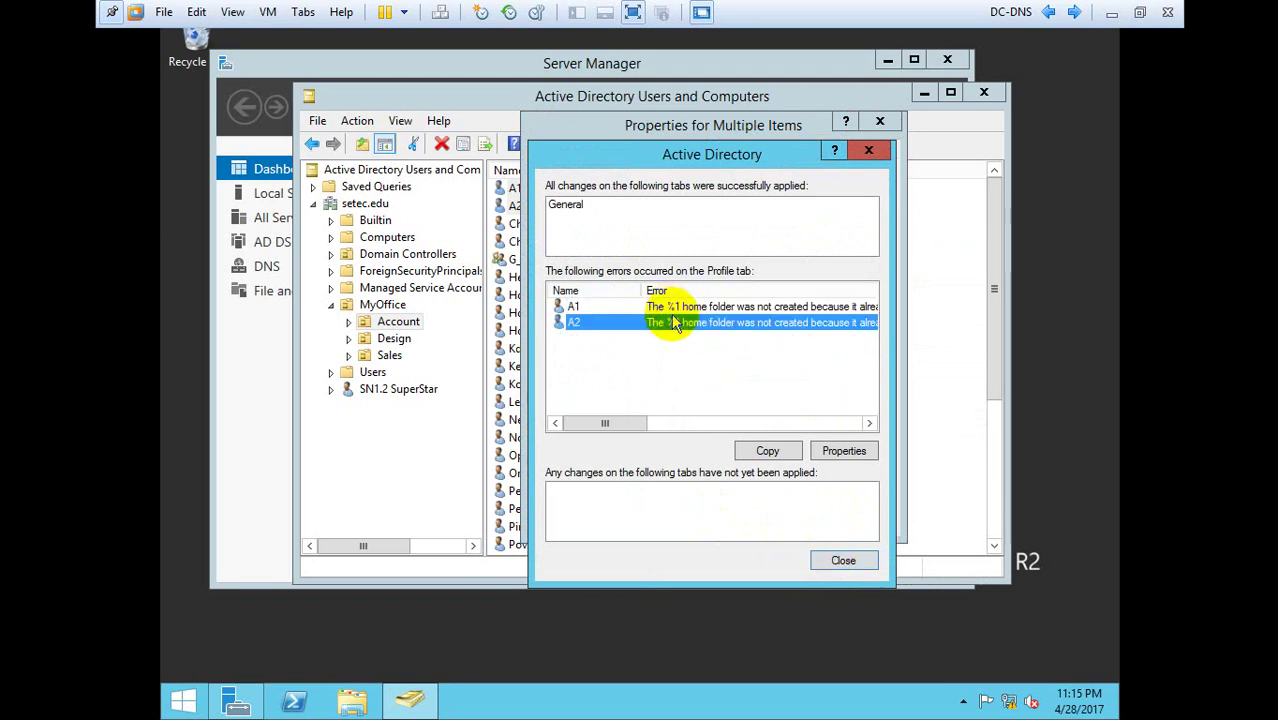
{"action": "left_click", "coordinate": [684, 306]}
{"action": "left_click", "coordinate": [688, 323]}
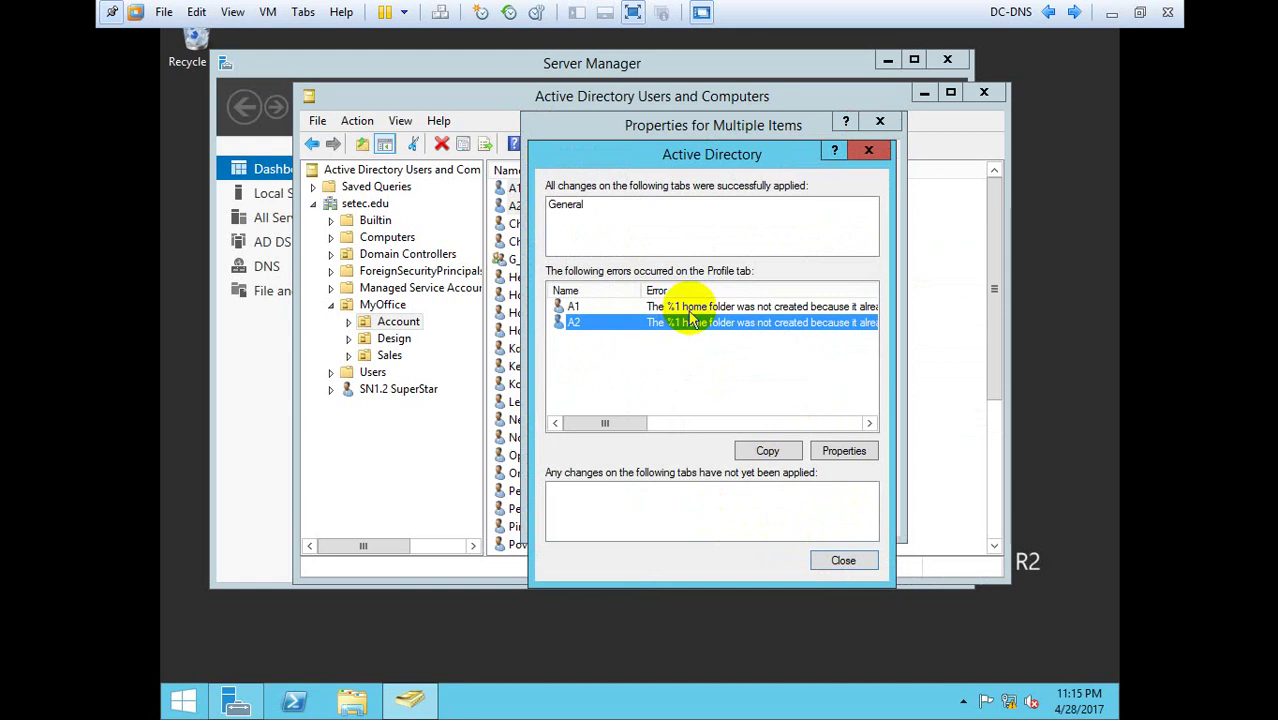
{"action": "left_click", "coordinate": [693, 309]}
{"action": "left_click", "coordinate": [678, 322]}
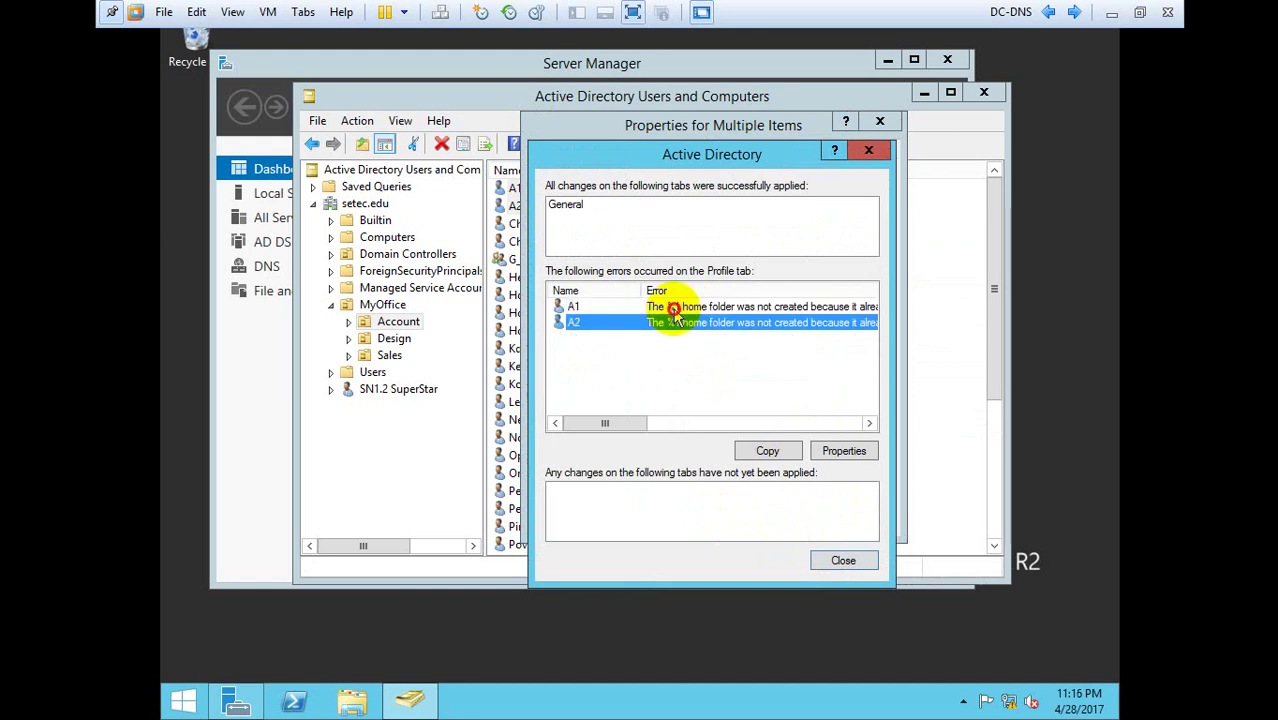
{"action": "left_click", "coordinate": [675, 308]}
{"action": "left_click", "coordinate": [628, 322]}
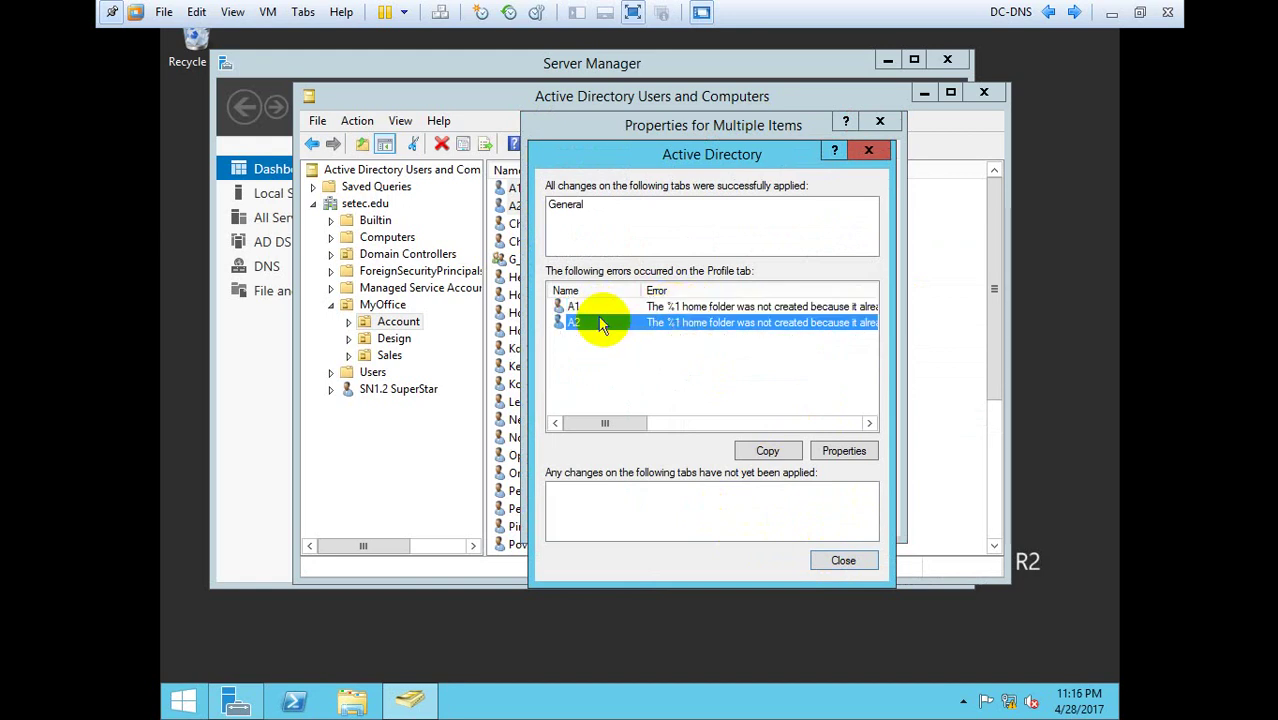
{"action": "left_click", "coordinate": [694, 310]}
{"action": "left_click", "coordinate": [700, 322]}
{"action": "left_click", "coordinate": [698, 309]}
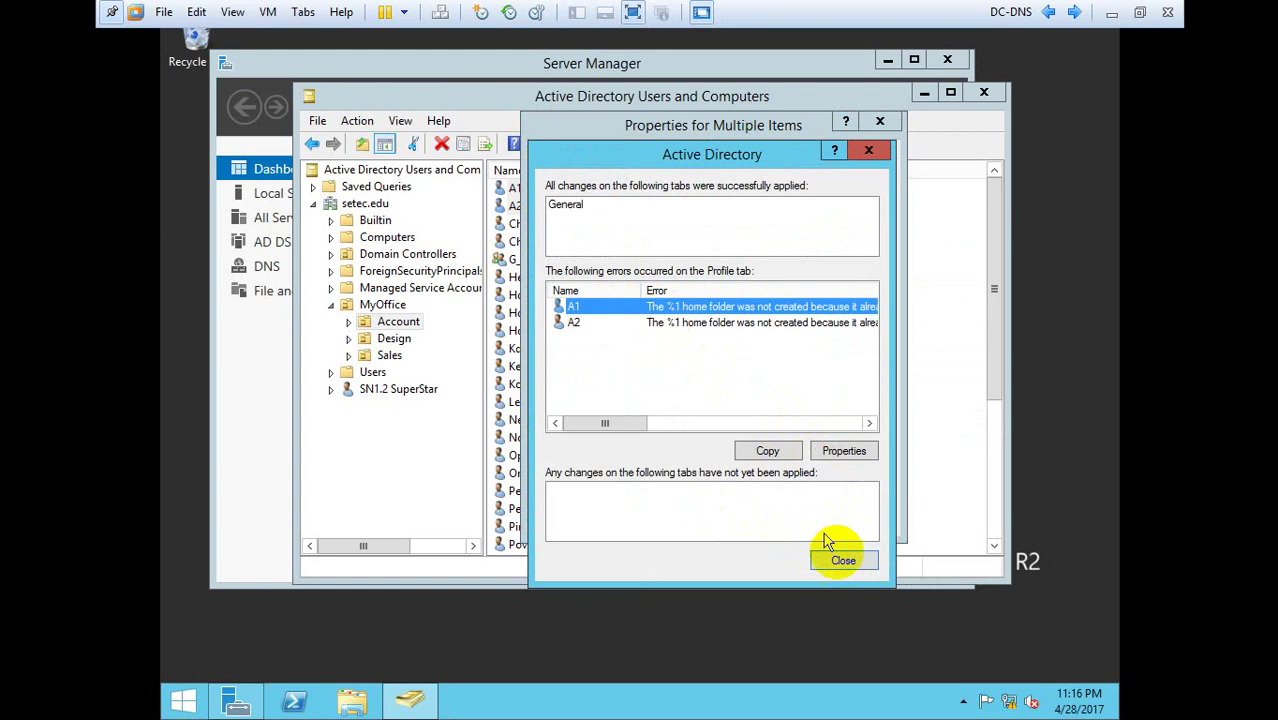
{"action": "left_click", "coordinate": [842, 560]}
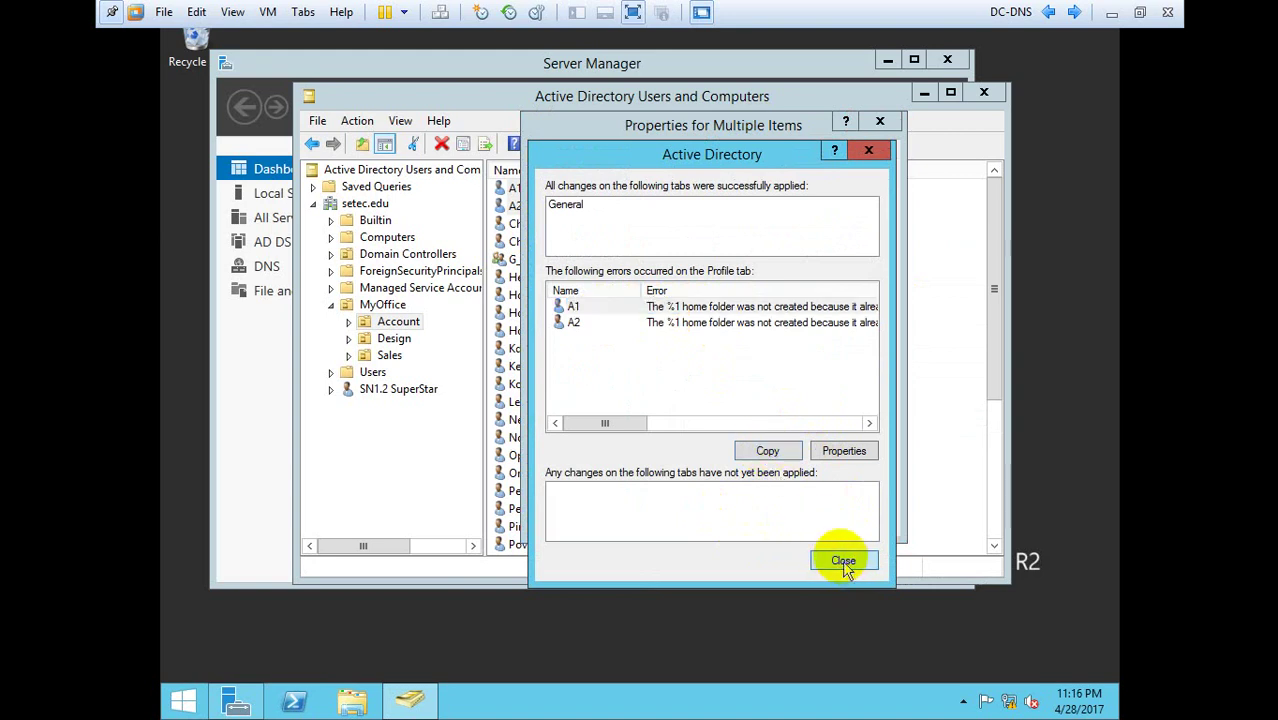
{"action": "left_click", "coordinate": [783, 519]}
{"action": "left_click", "coordinate": [620, 349]}
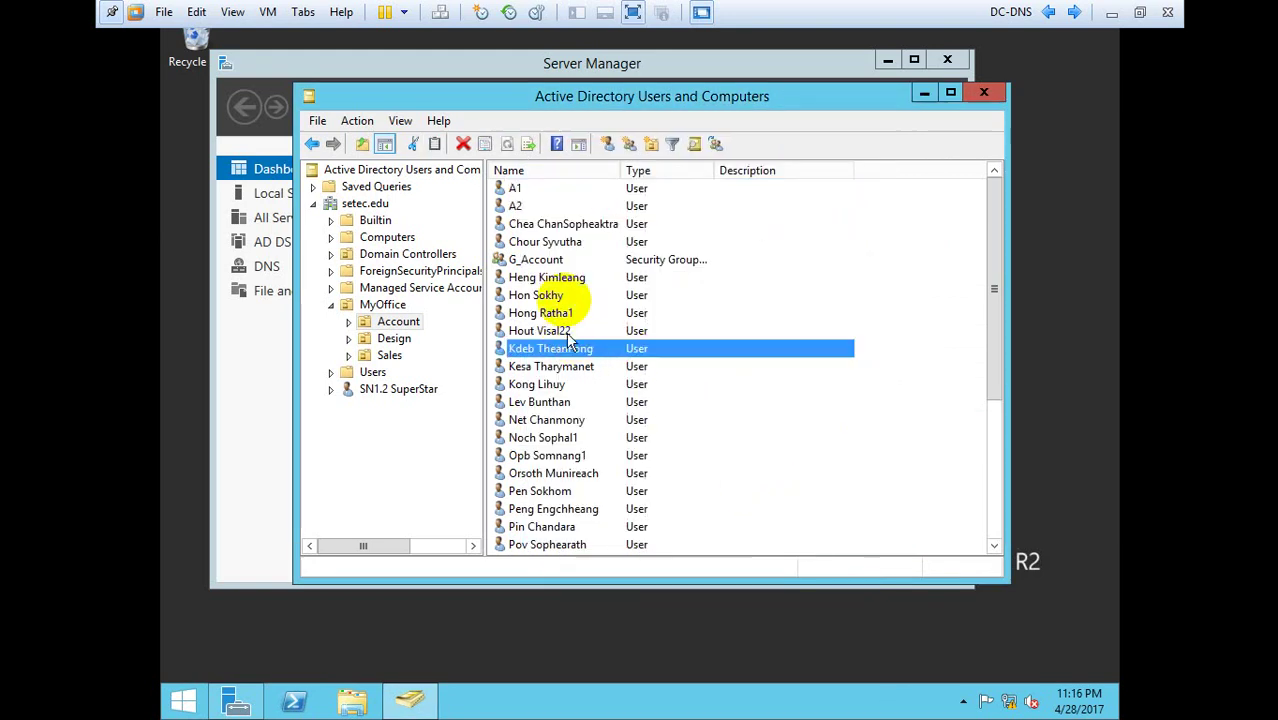
Step: Open user A1's profile properties, check the drive and path of the home folder, and close them unchanged
{"action": "left_click", "coordinate": [518, 208]}
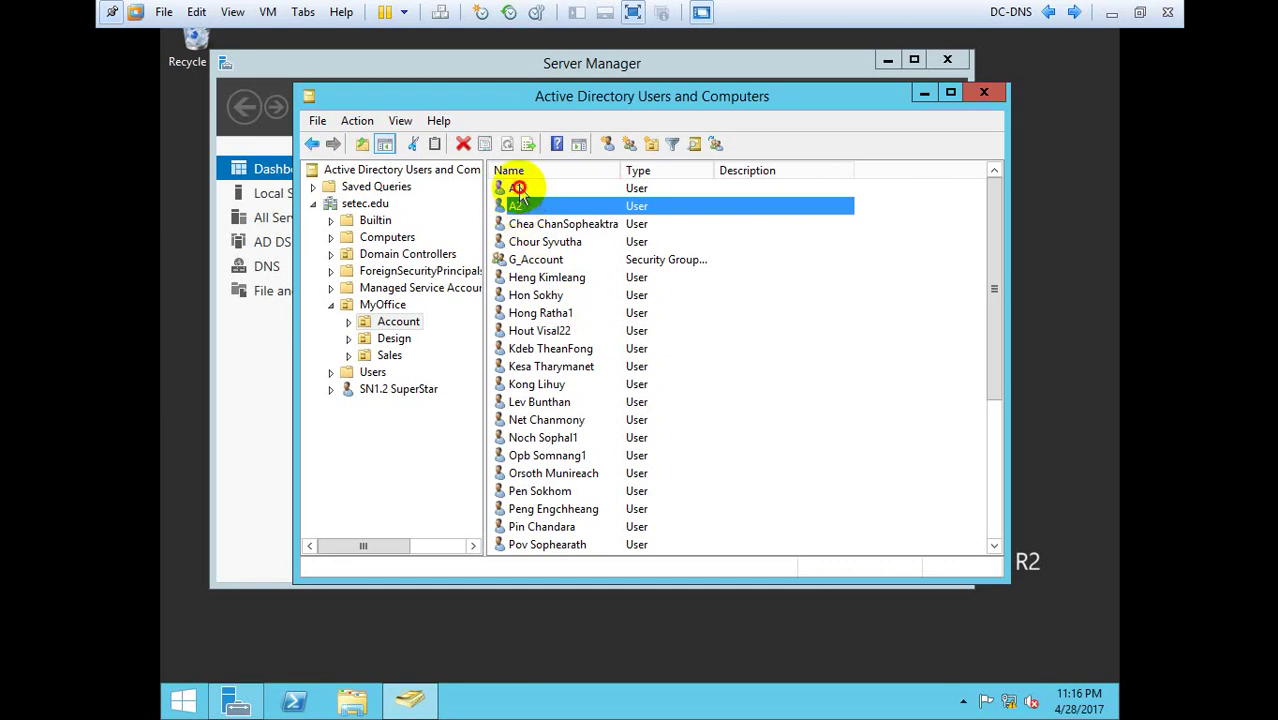
{"action": "left_click", "coordinate": [516, 188]}
{"action": "right_click", "coordinate": [515, 202]}
{"action": "left_click", "coordinate": [513, 188]}
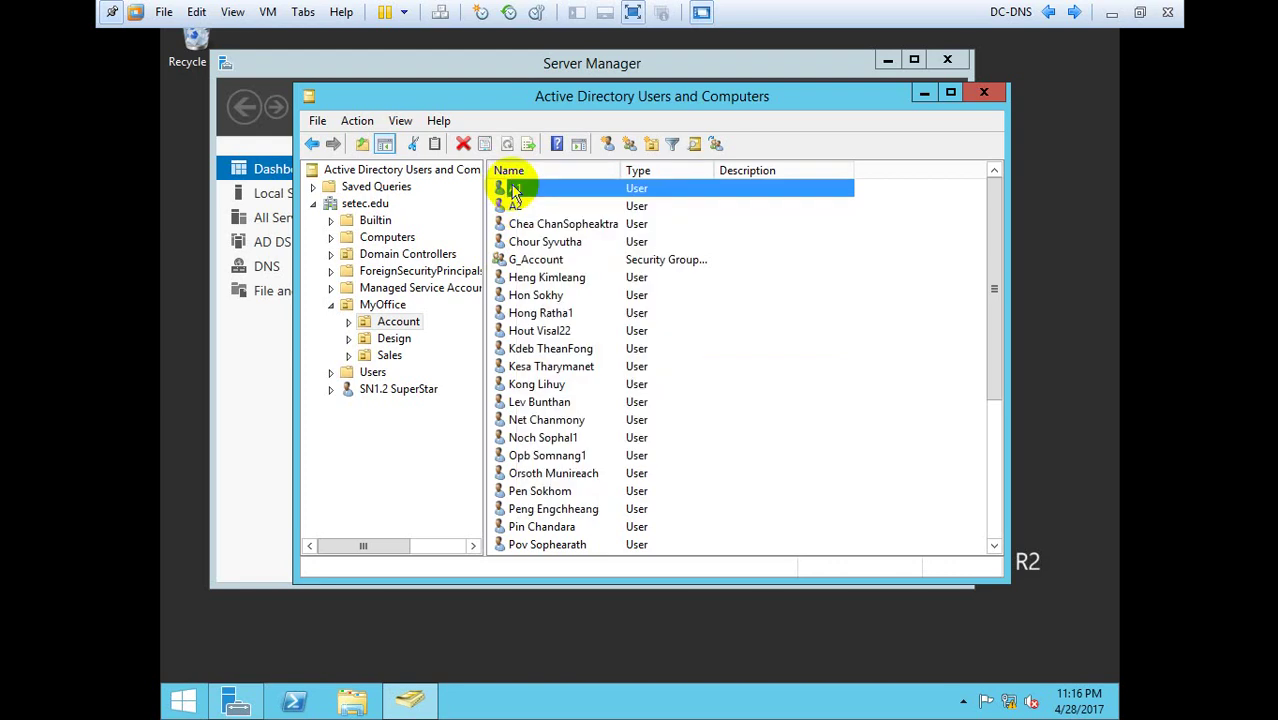
{"action": "right_click", "coordinate": [515, 188]}
{"action": "left_click", "coordinate": [561, 453]}
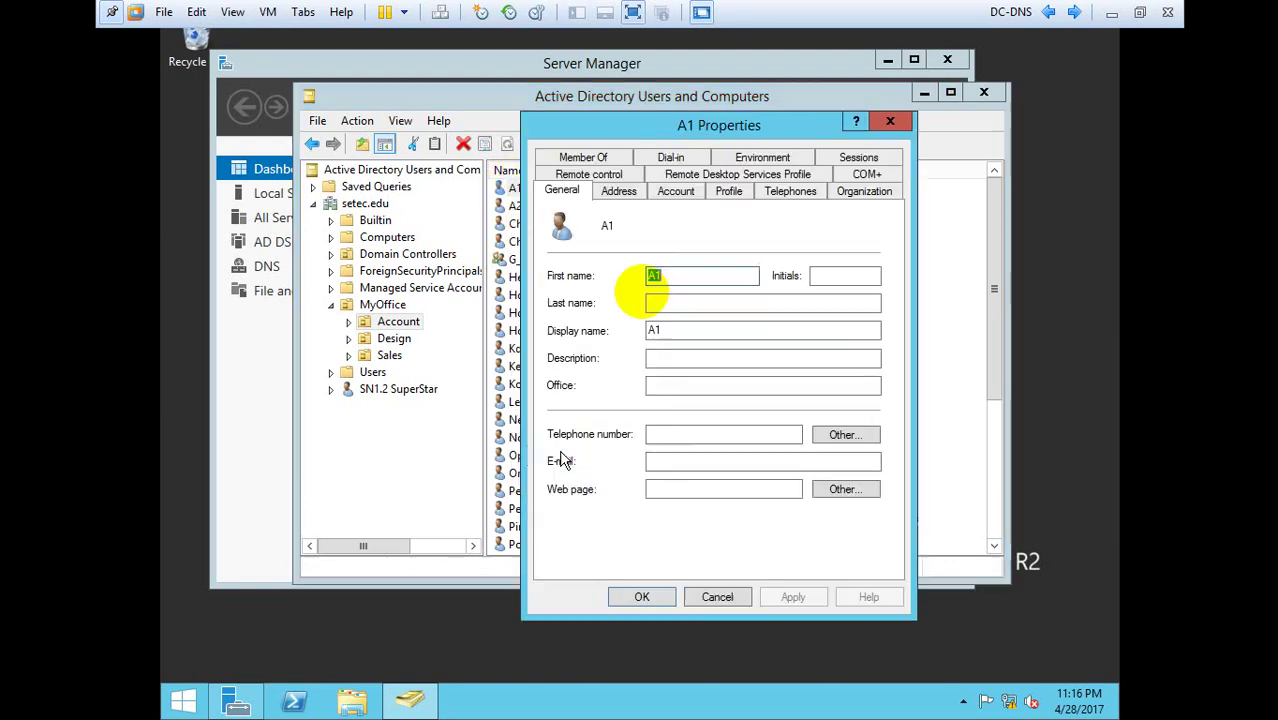
{"action": "left_click", "coordinate": [729, 190]}
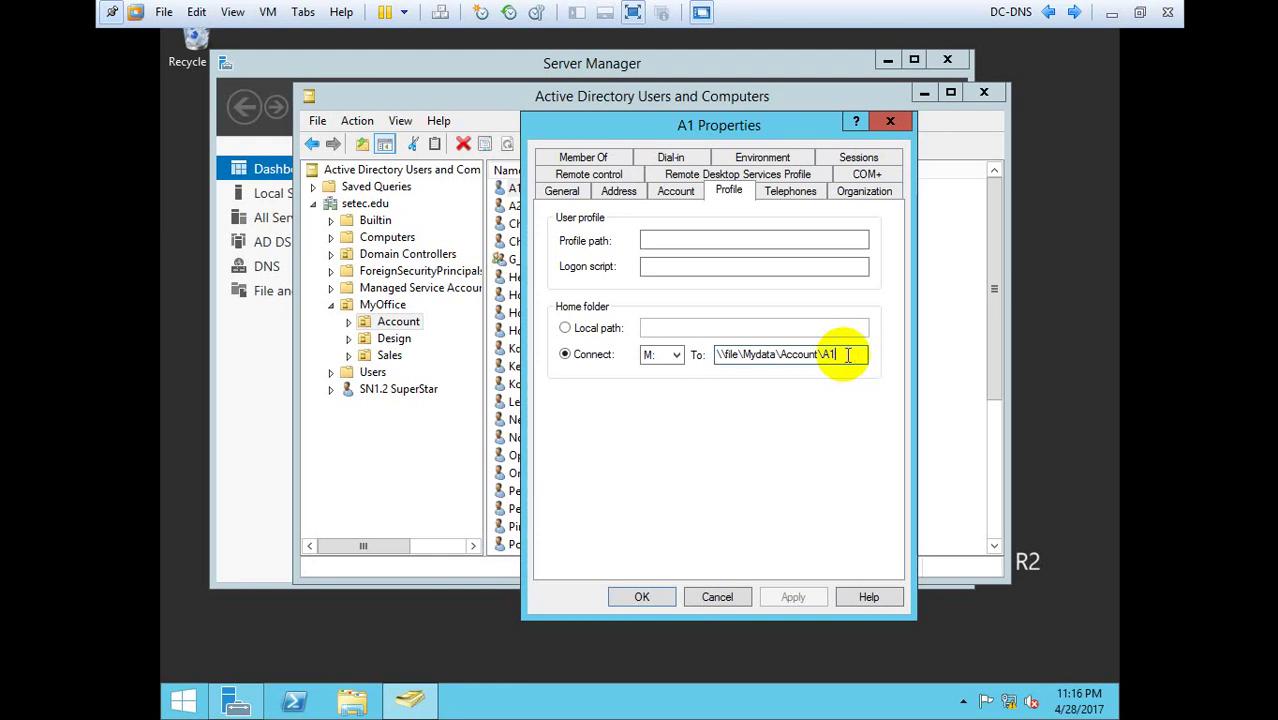
{"action": "left_click_drag", "start_coordinate": [844, 355], "coordinate": [822, 354]}
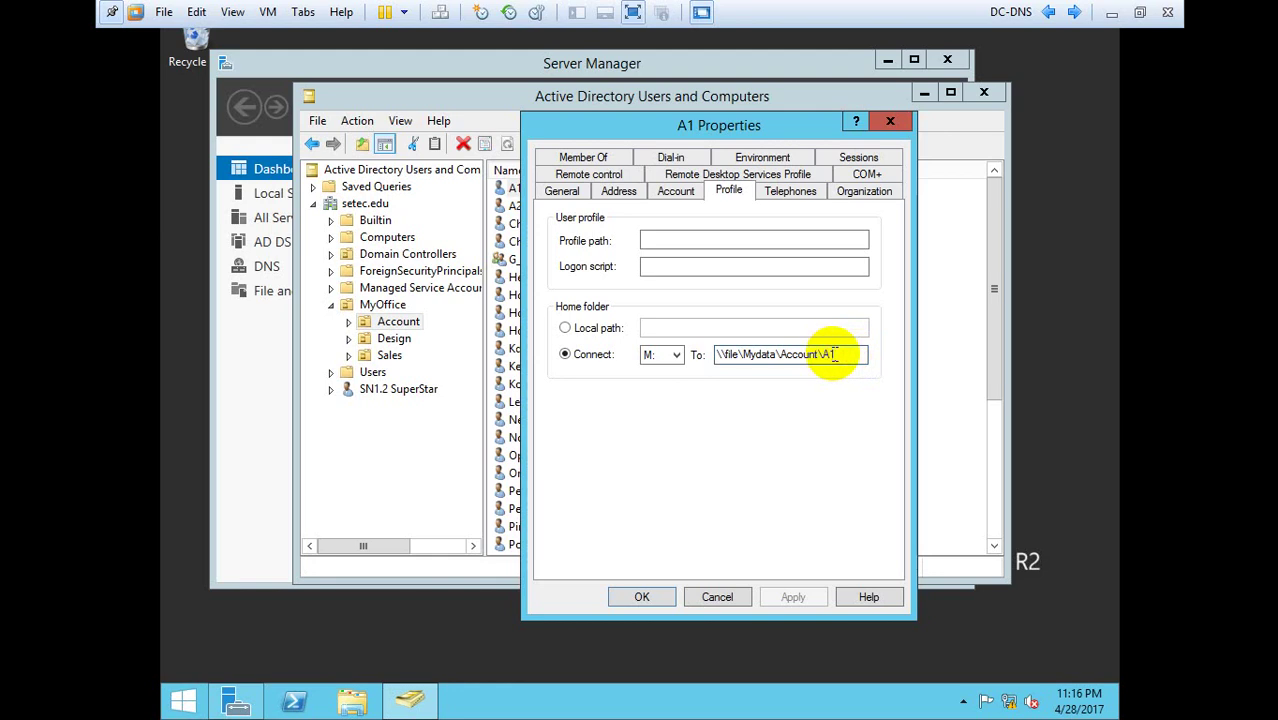
{"action": "left_click_drag", "start_coordinate": [760, 125], "coordinate": [855, 154]}
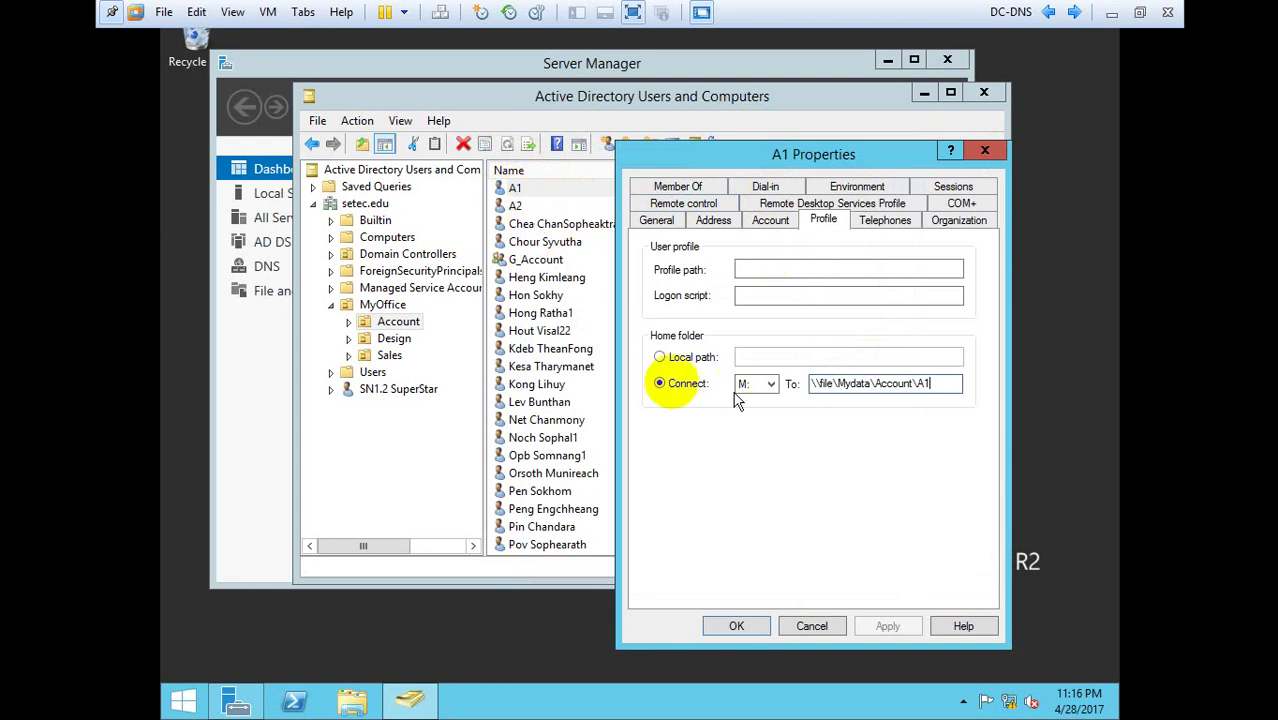
{"action": "left_click", "coordinate": [812, 627]}
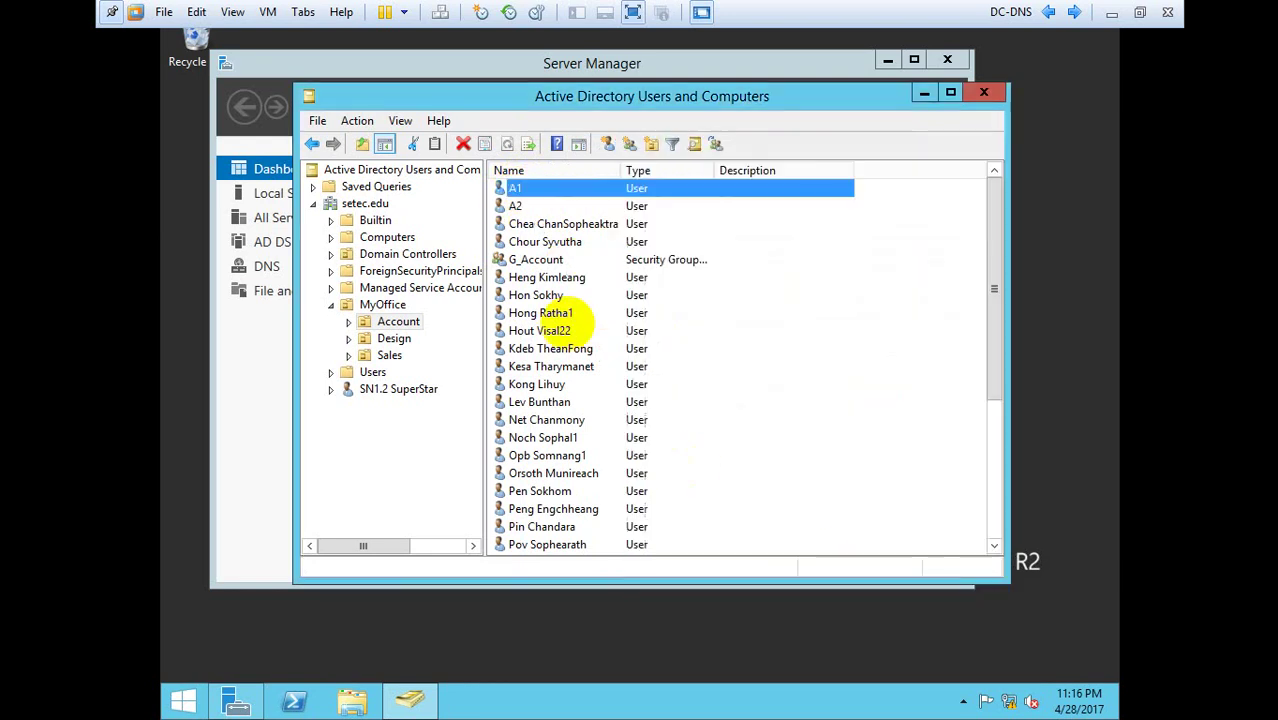
Step: Check the home folder drive and path in user A2's profile properties, and close them unchanged
{"action": "left_click", "coordinate": [519, 207]}
{"action": "right_click", "coordinate": [519, 207]}
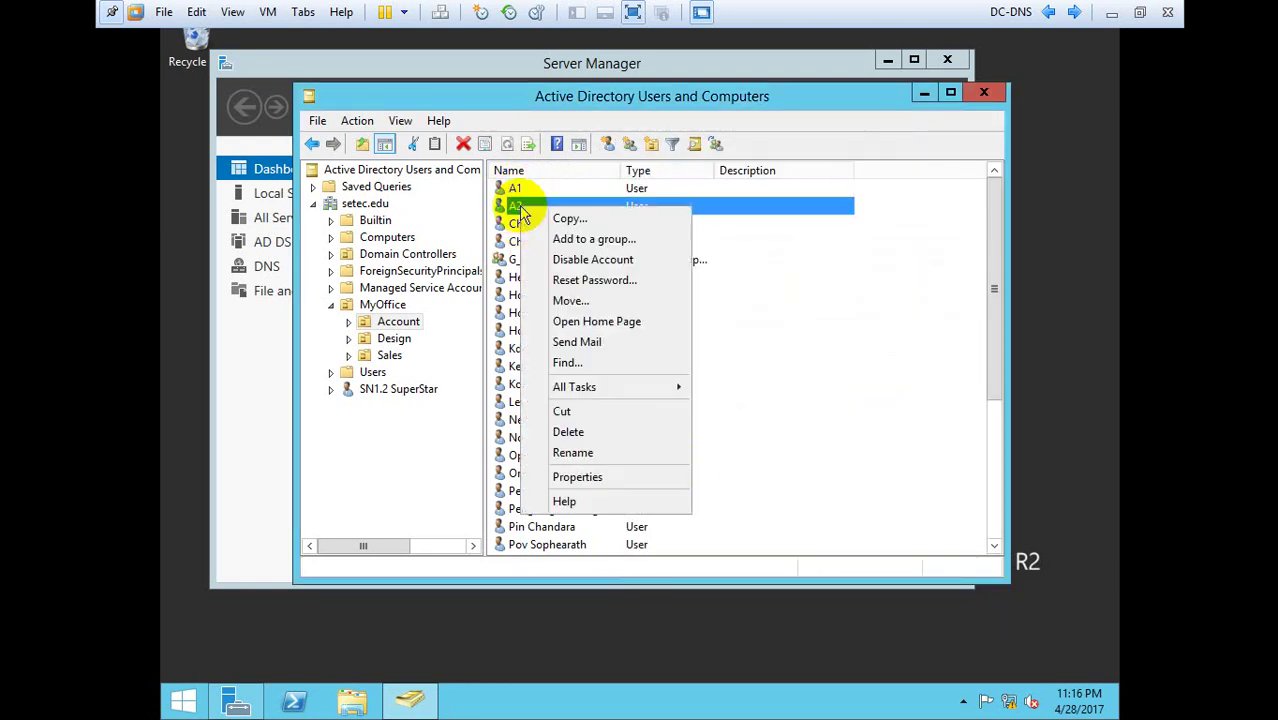
{"action": "left_click", "coordinate": [598, 484]}
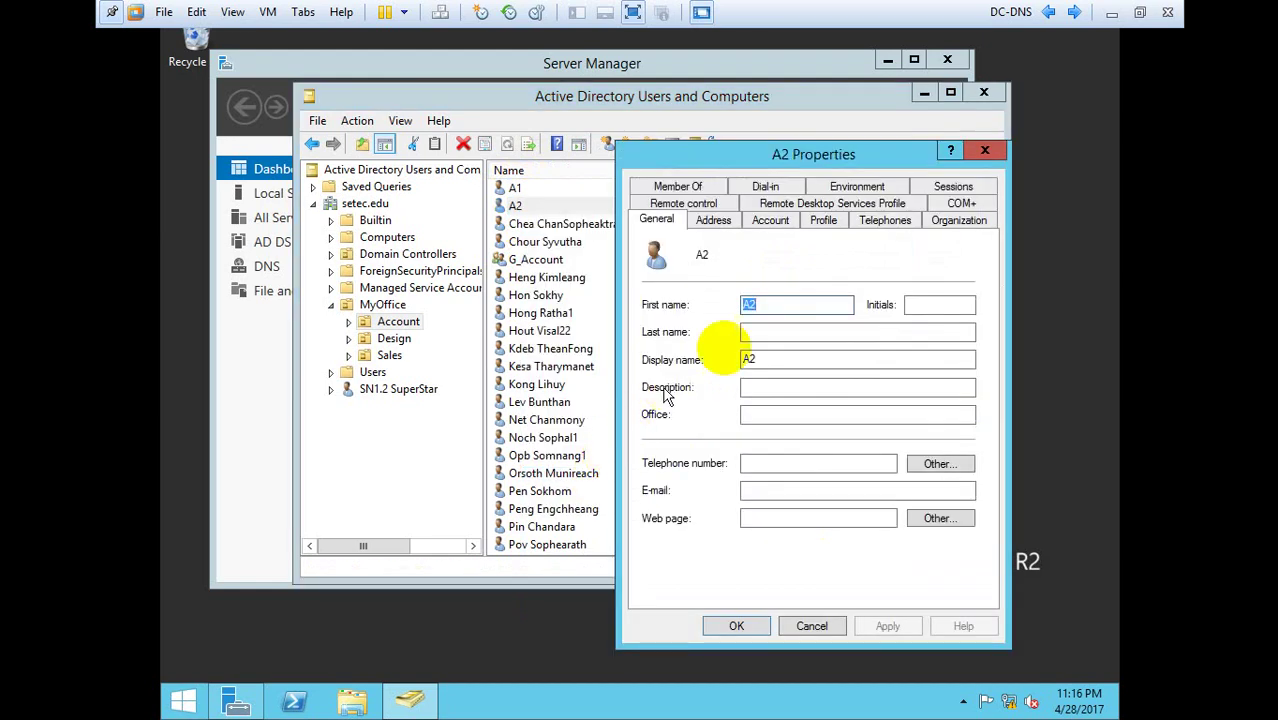
{"action": "left_click", "coordinate": [824, 222]}
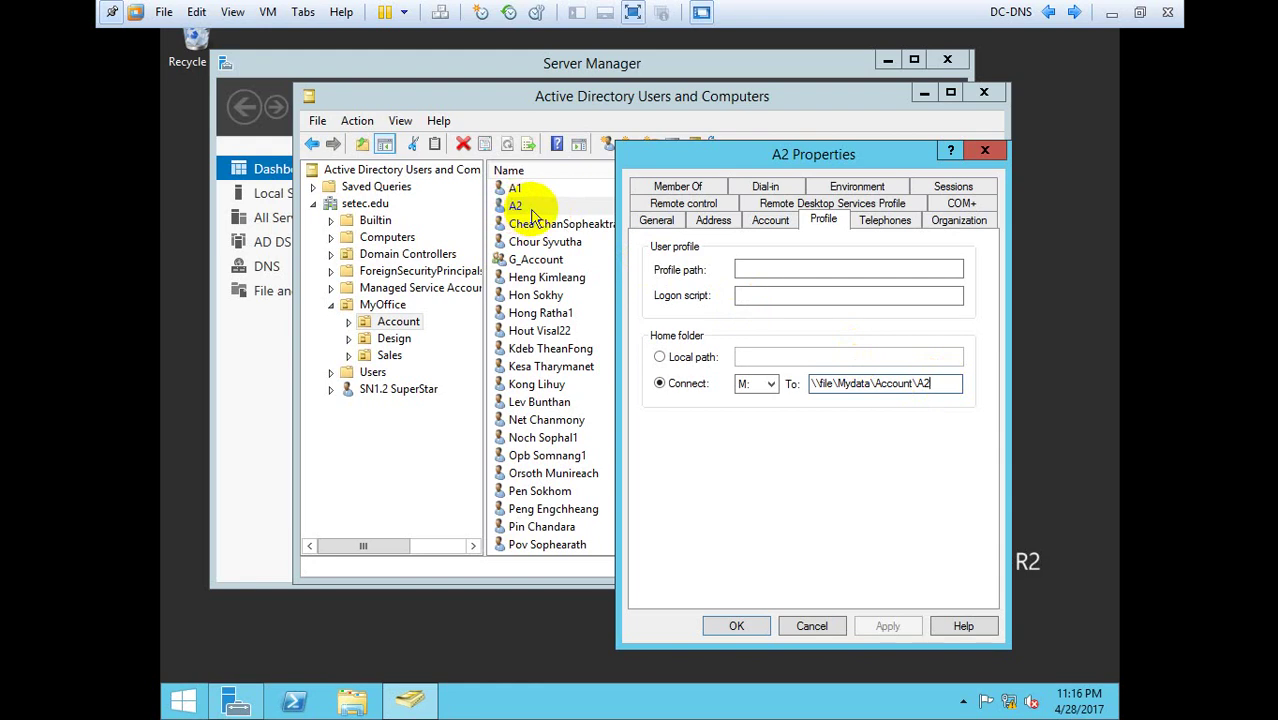
{"action": "left_click", "coordinate": [811, 627]}
{"action": "left_click", "coordinate": [522, 295]}
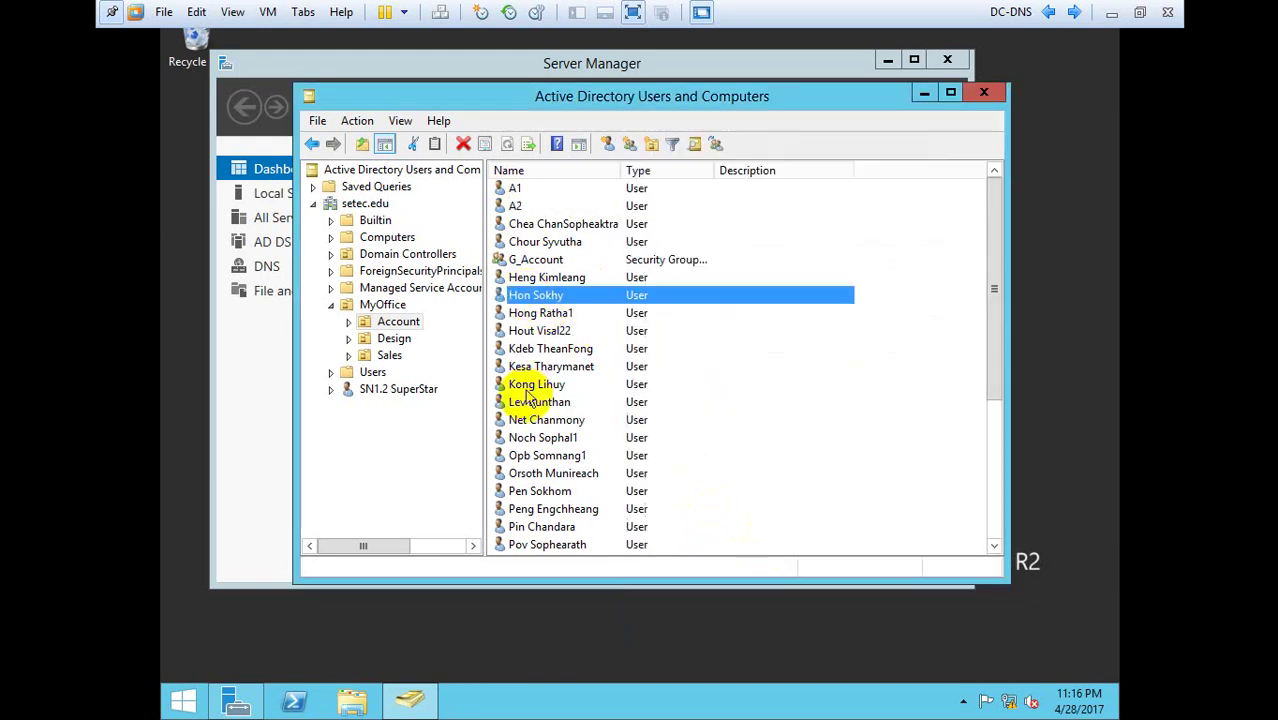
{"action": "left_click", "coordinate": [528, 402]}
{"action": "left_click", "coordinate": [530, 365]}
{"action": "left_click", "coordinate": [540, 224]}
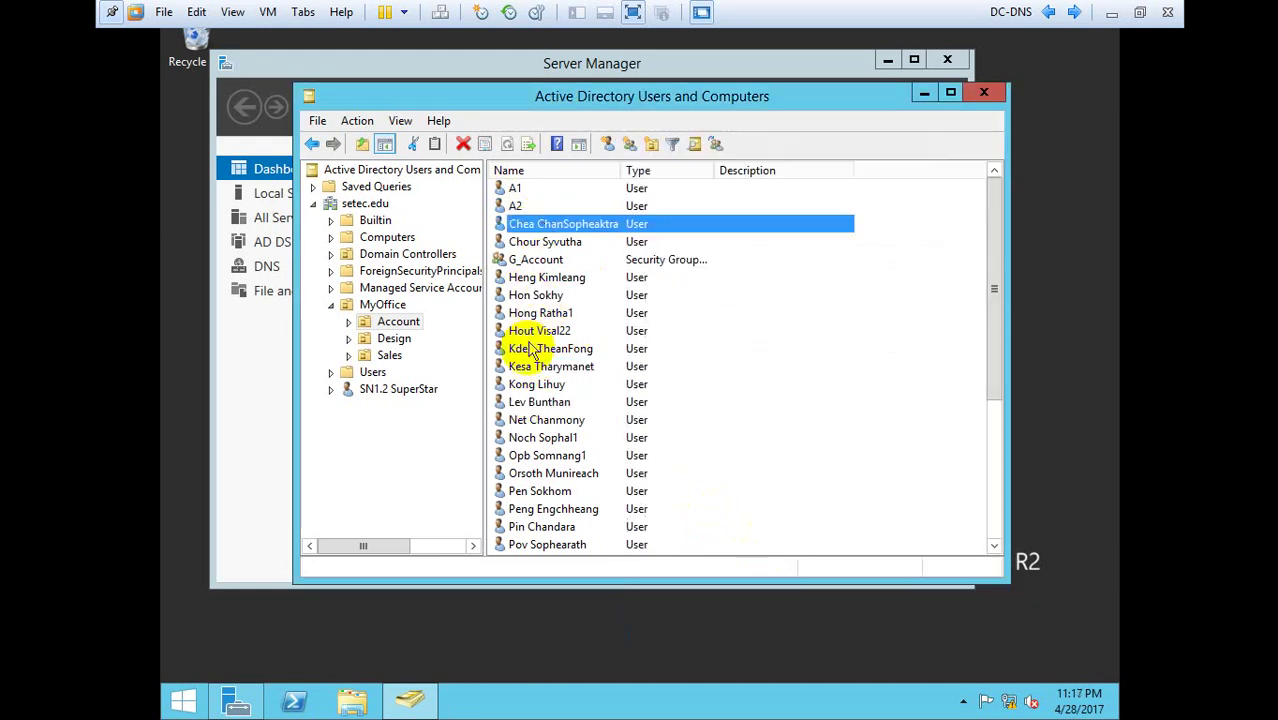
{"action": "left_click", "coordinate": [530, 350]}
{"action": "left_click", "coordinate": [546, 228]}
{"action": "left_click", "coordinate": [547, 331]}
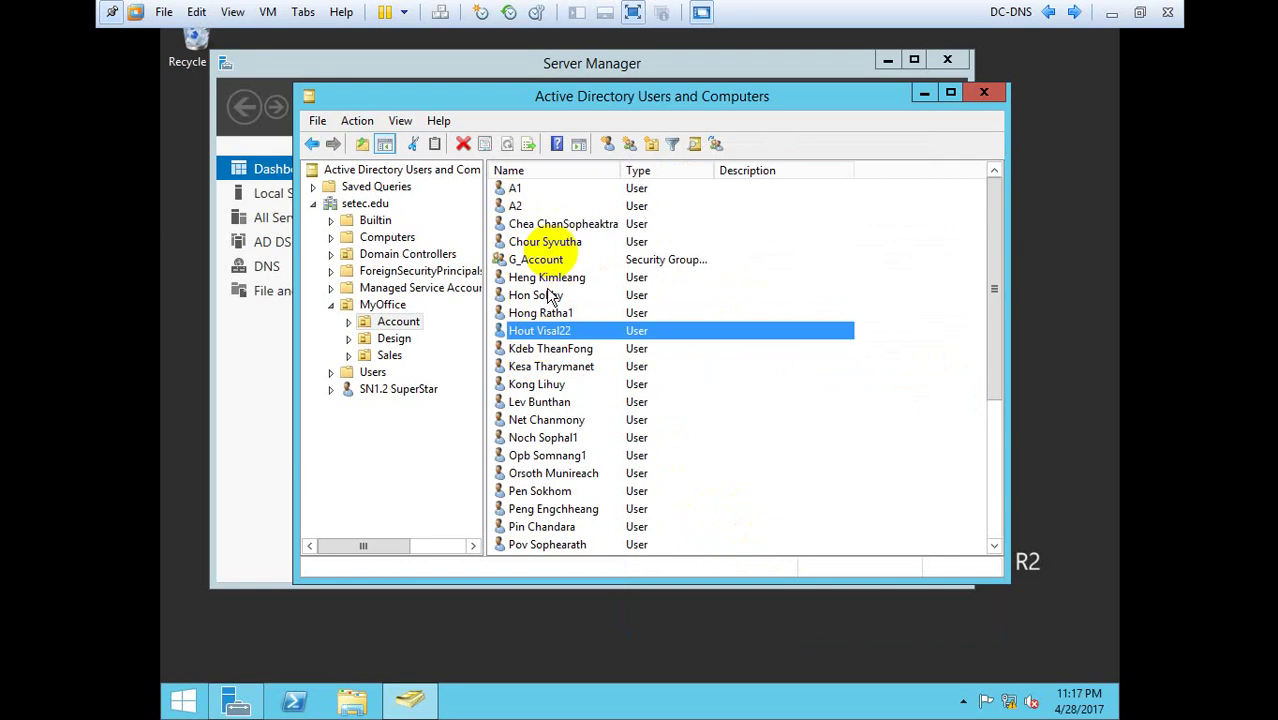
{"action": "left_click", "coordinate": [543, 224]}
{"action": "left_click", "coordinate": [548, 333]}
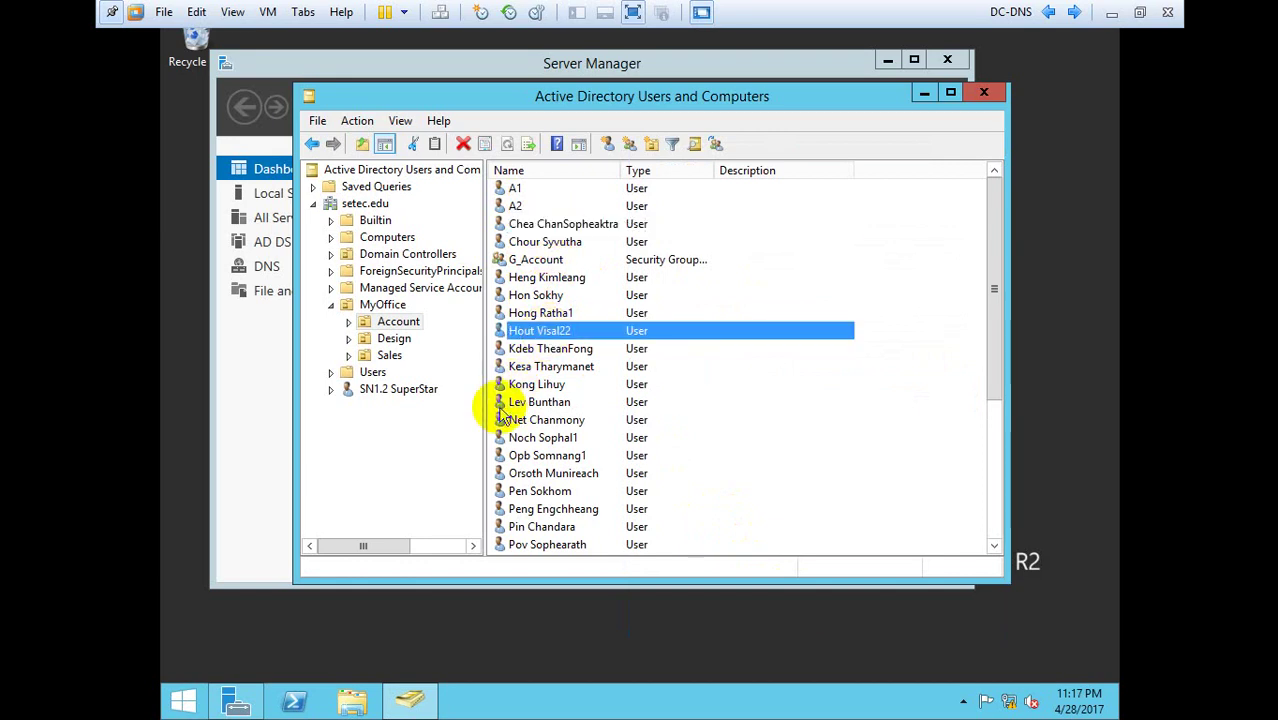
Step: Open the \\file server share, browse to Mydata\Account, and examine the user folders there
{"action": "key", "text": "super+r"}
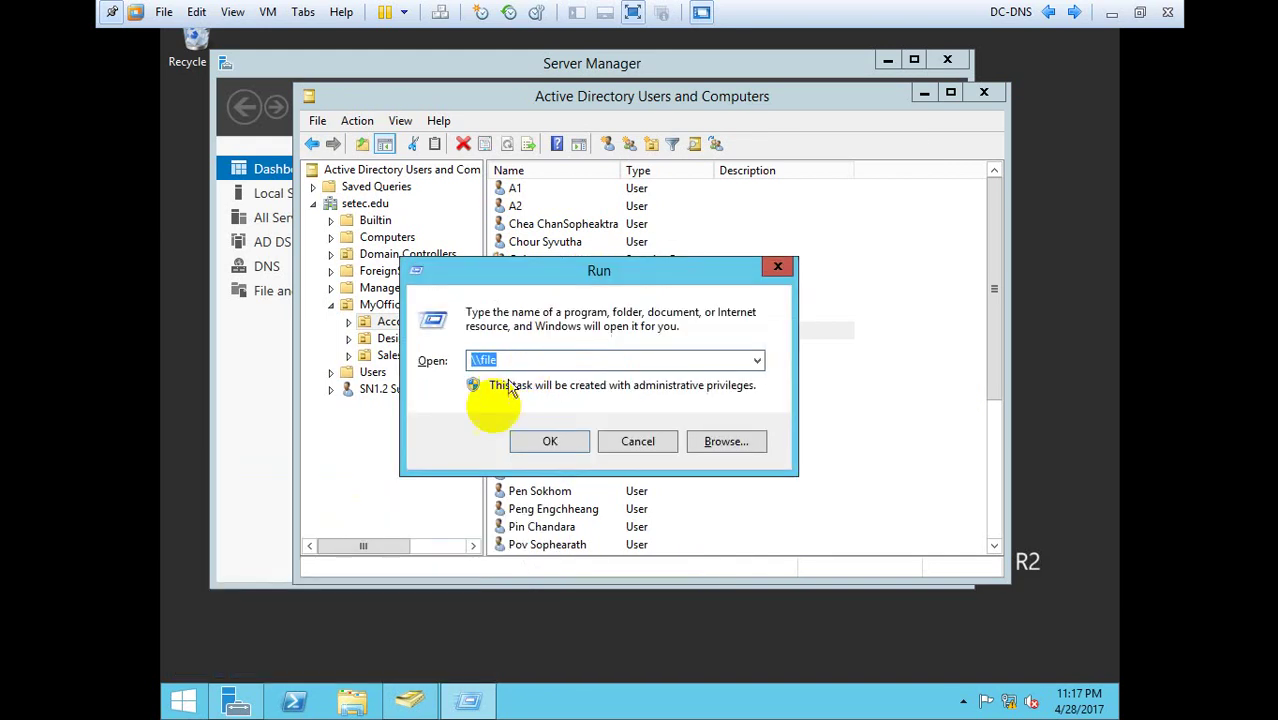
{"action": "left_click", "coordinate": [547, 443]}
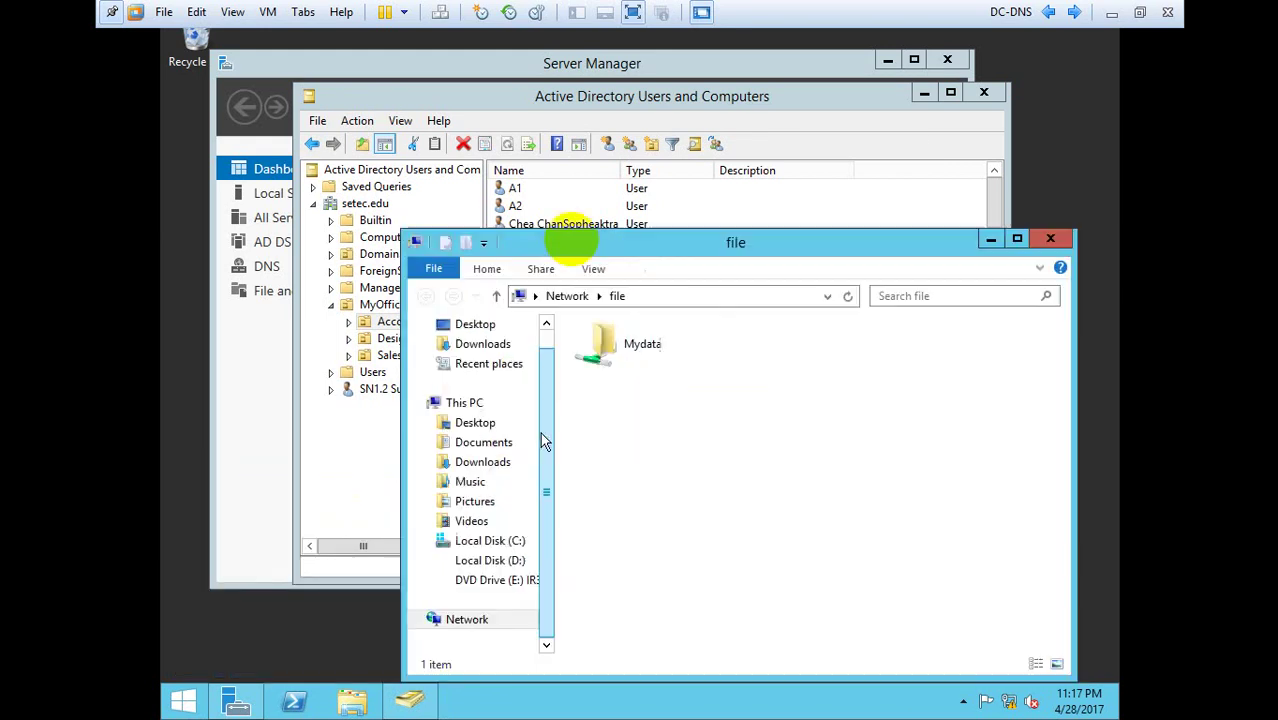
{"action": "double_click", "coordinate": [640, 343]}
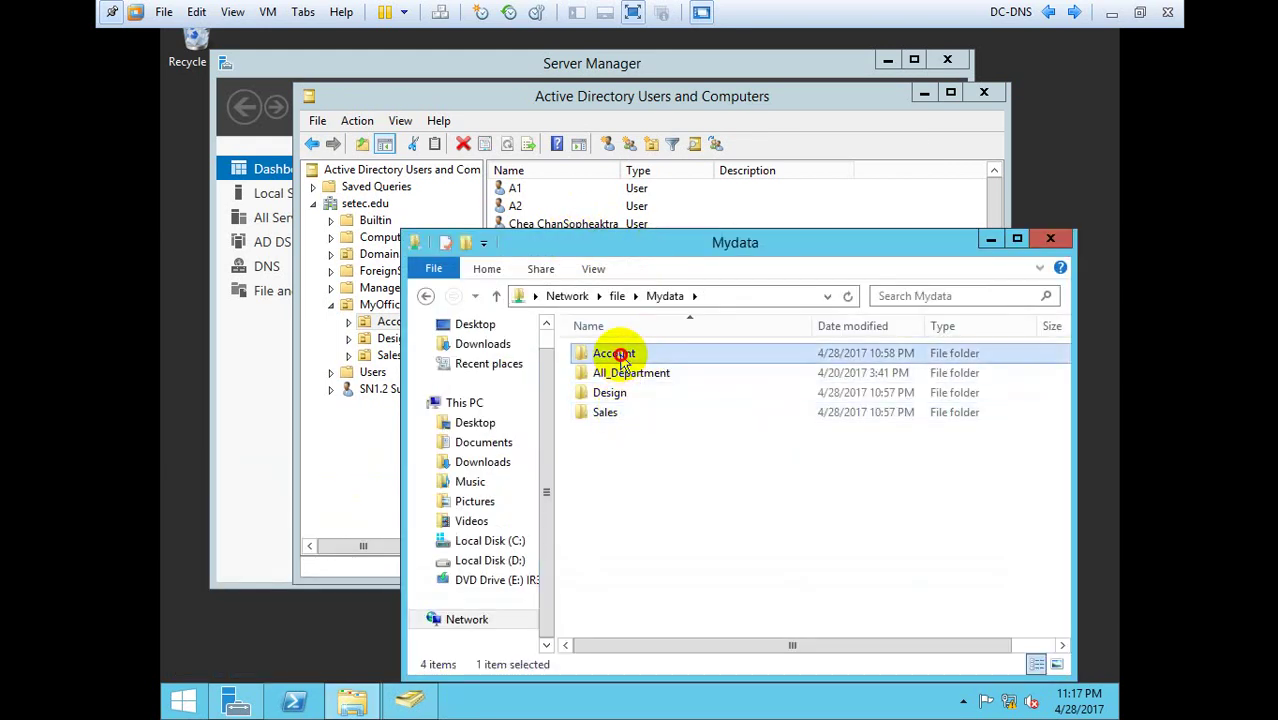
{"action": "double_click", "coordinate": [613, 354]}
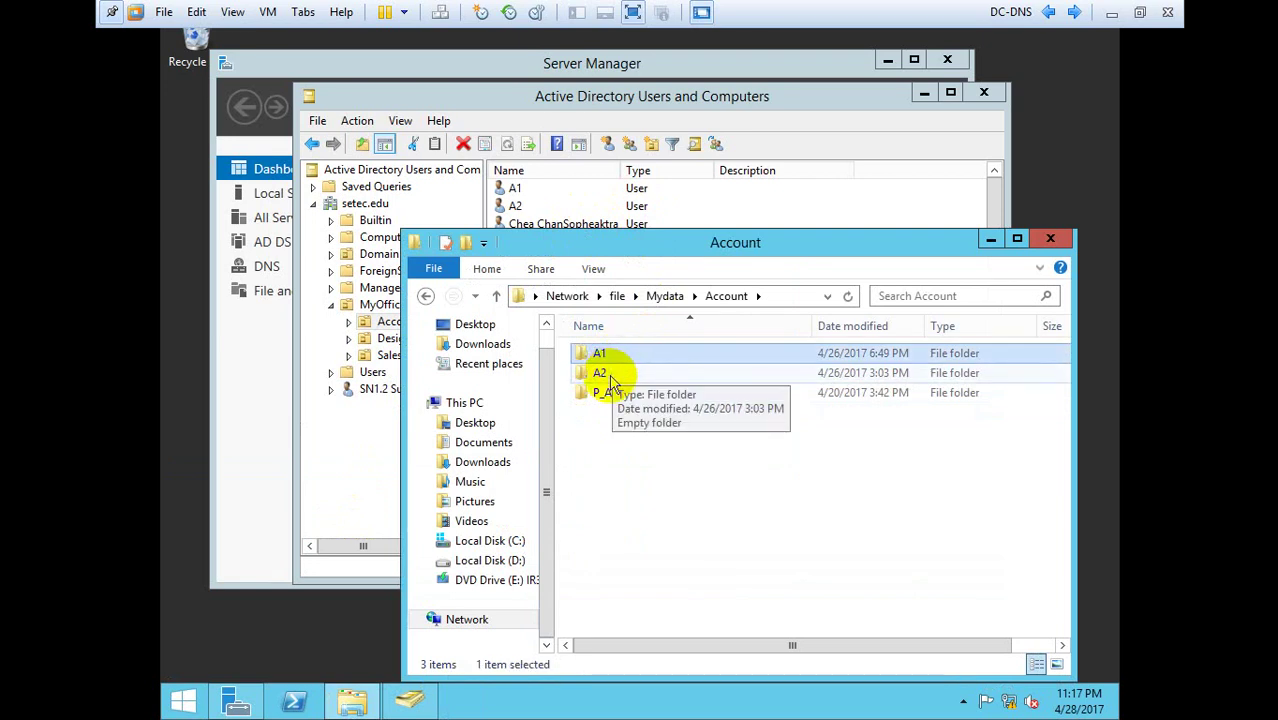
{"action": "left_click", "coordinate": [605, 372]}
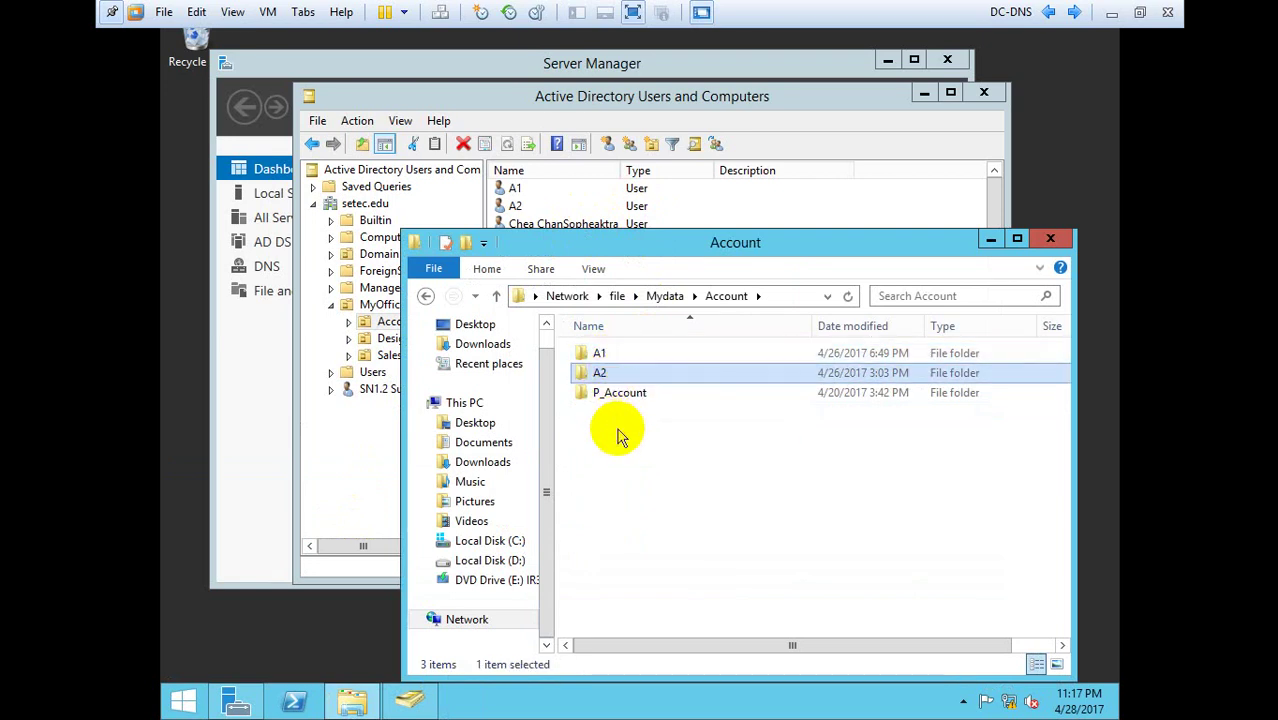
{"action": "left_click", "coordinate": [610, 393]}
{"action": "left_click", "coordinate": [630, 436]}
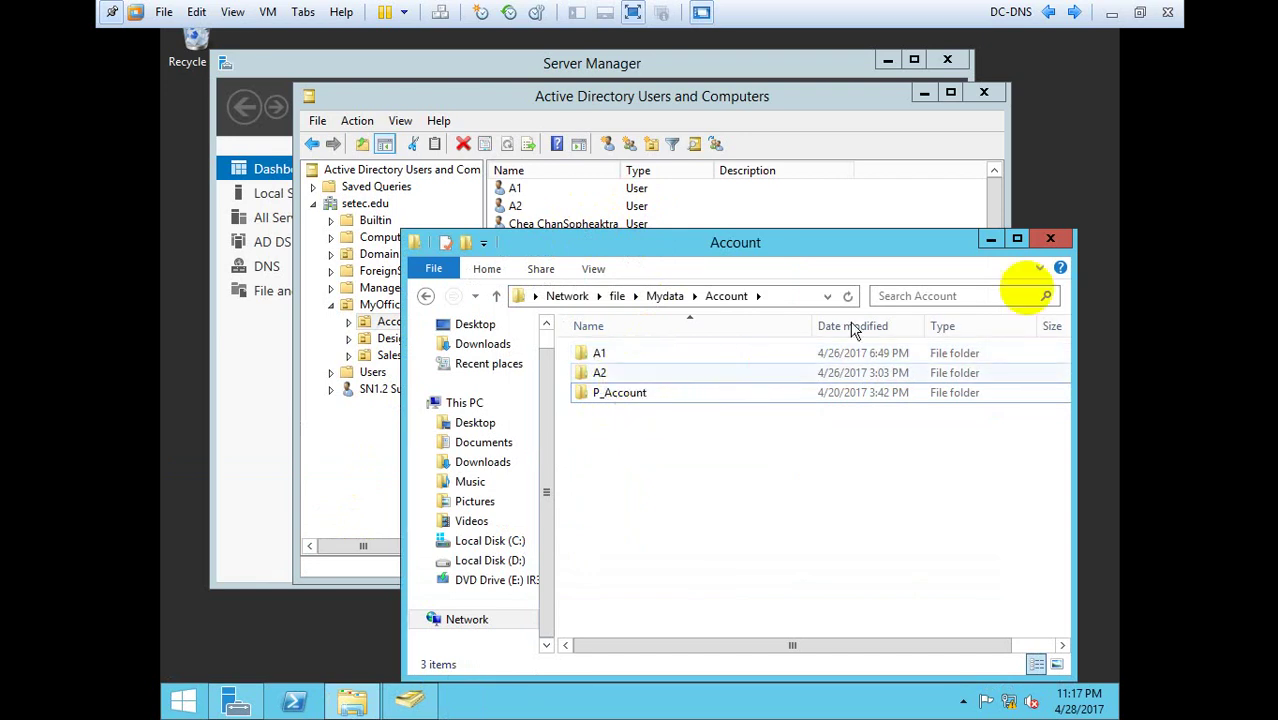
Step: Close the Account folder window and look over the users in the Account organizational unit, including A1 and A2
{"action": "left_click", "coordinate": [1049, 240]}
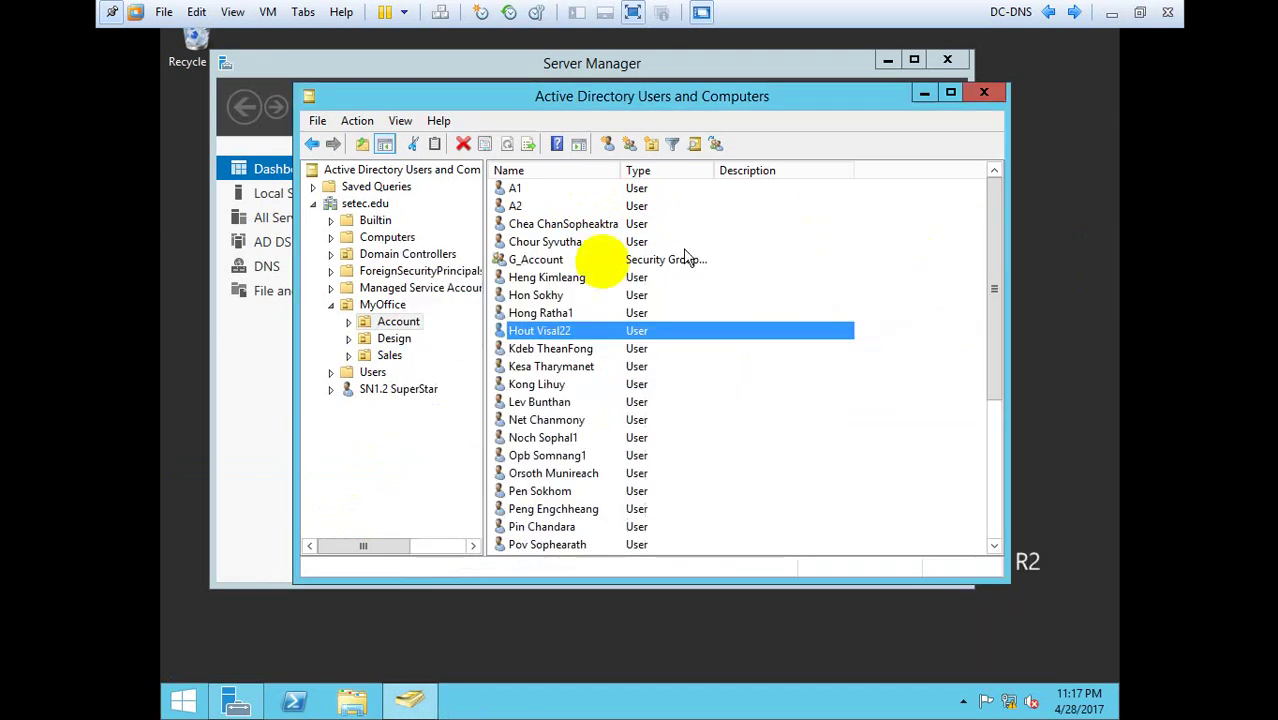
{"action": "left_click", "coordinate": [525, 281]}
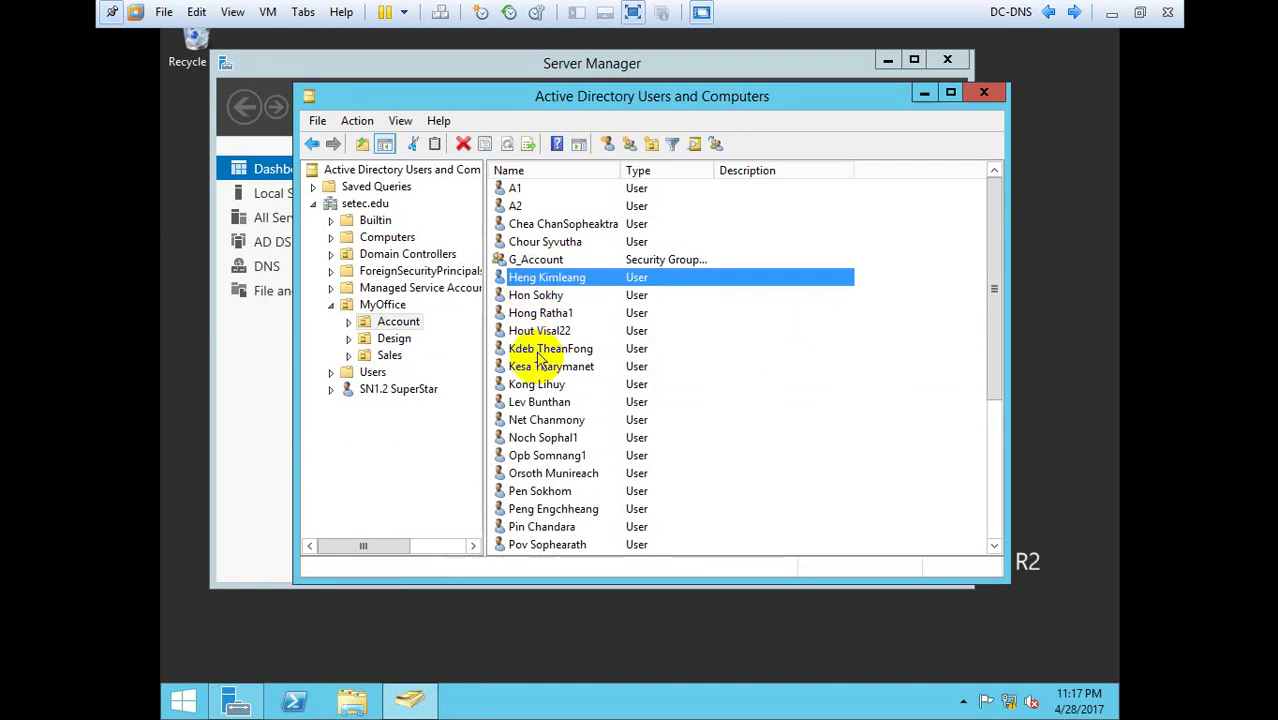
{"action": "left_click", "coordinate": [534, 364]}
{"action": "left_click", "coordinate": [538, 313]}
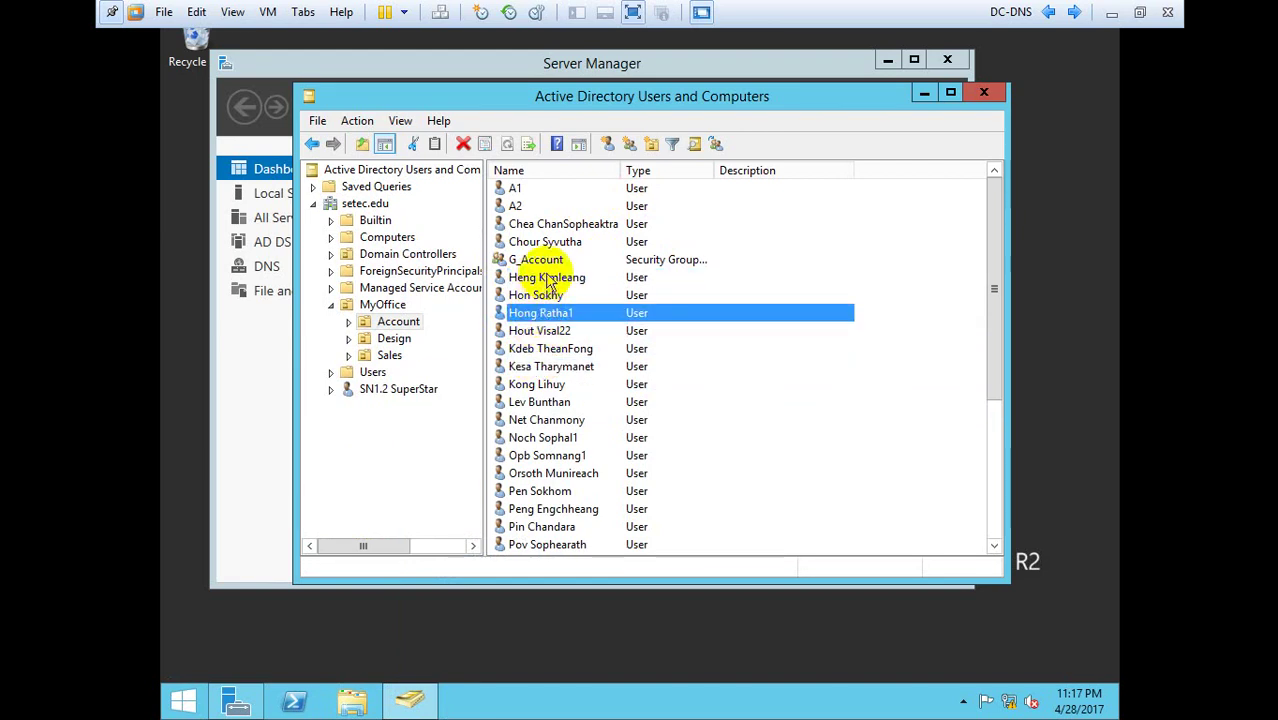
{"action": "left_click", "coordinate": [537, 386]}
{"action": "left_click", "coordinate": [540, 421]}
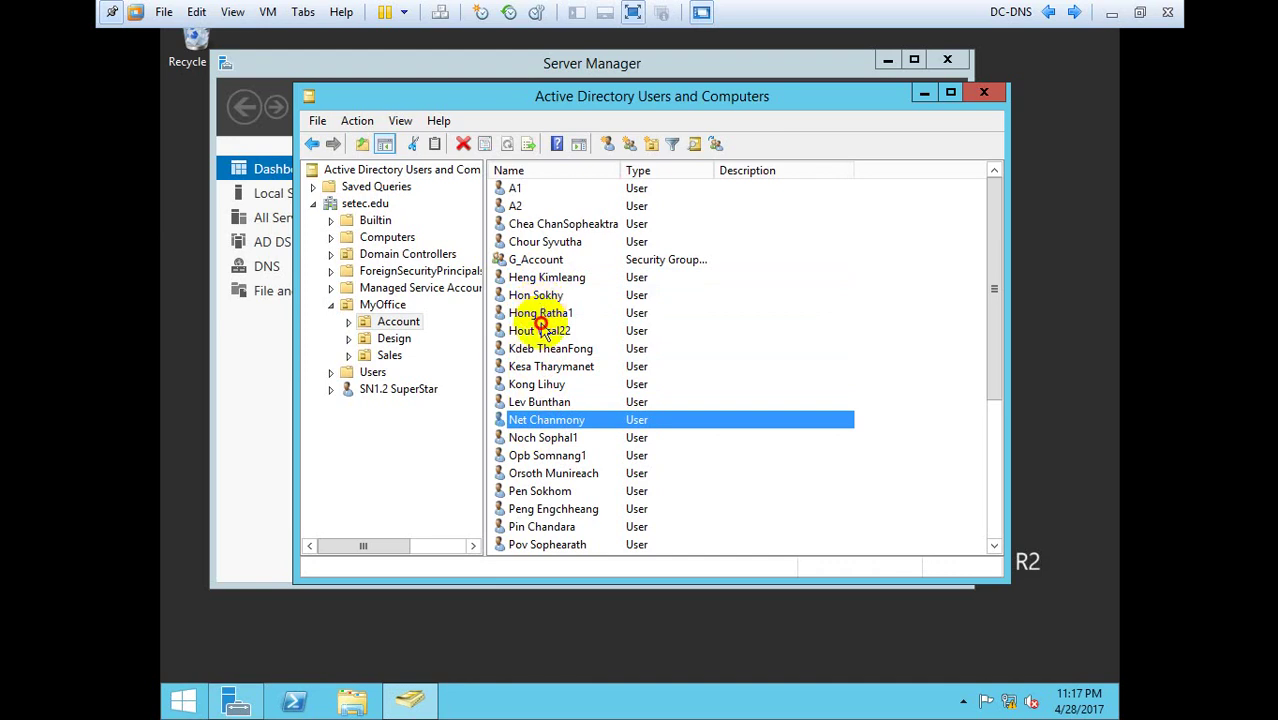
{"action": "left_click", "coordinate": [540, 330]}
{"action": "left_click", "coordinate": [540, 277]}
{"action": "left_click", "coordinate": [537, 384]}
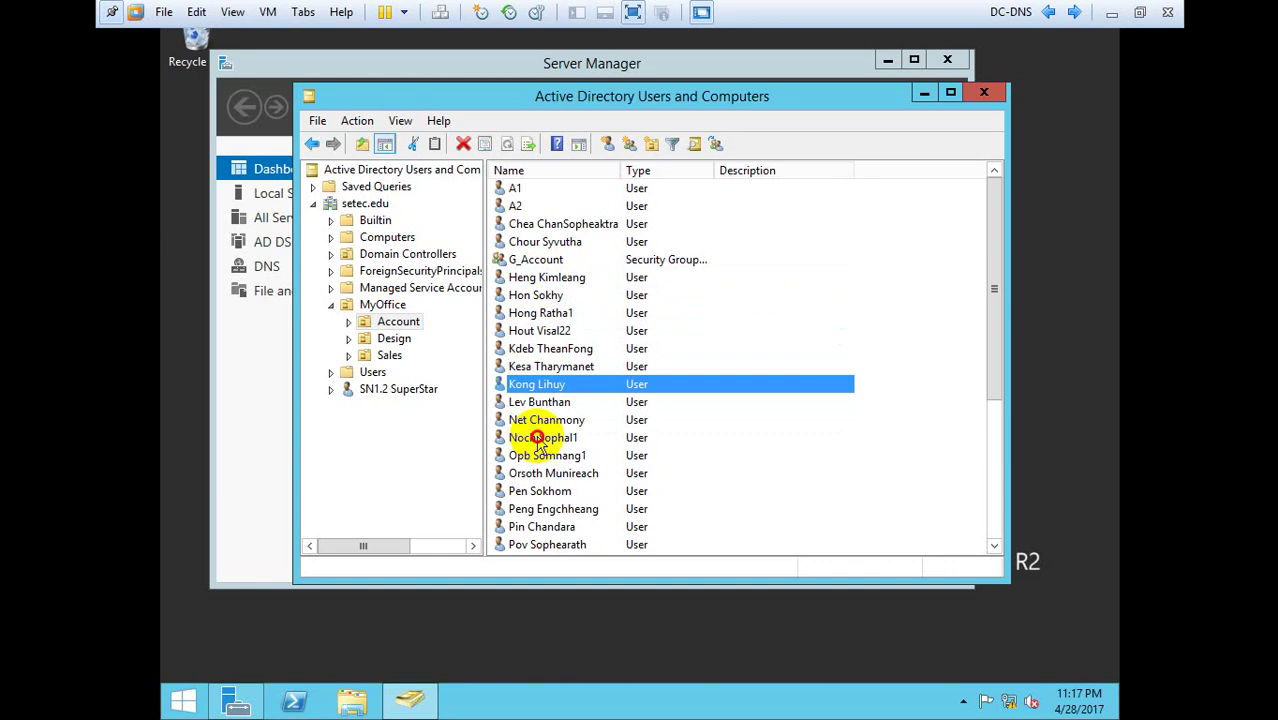
{"action": "left_click", "coordinate": [537, 440]}
{"action": "left_click", "coordinate": [545, 473]}
{"action": "left_click", "coordinate": [517, 207]}
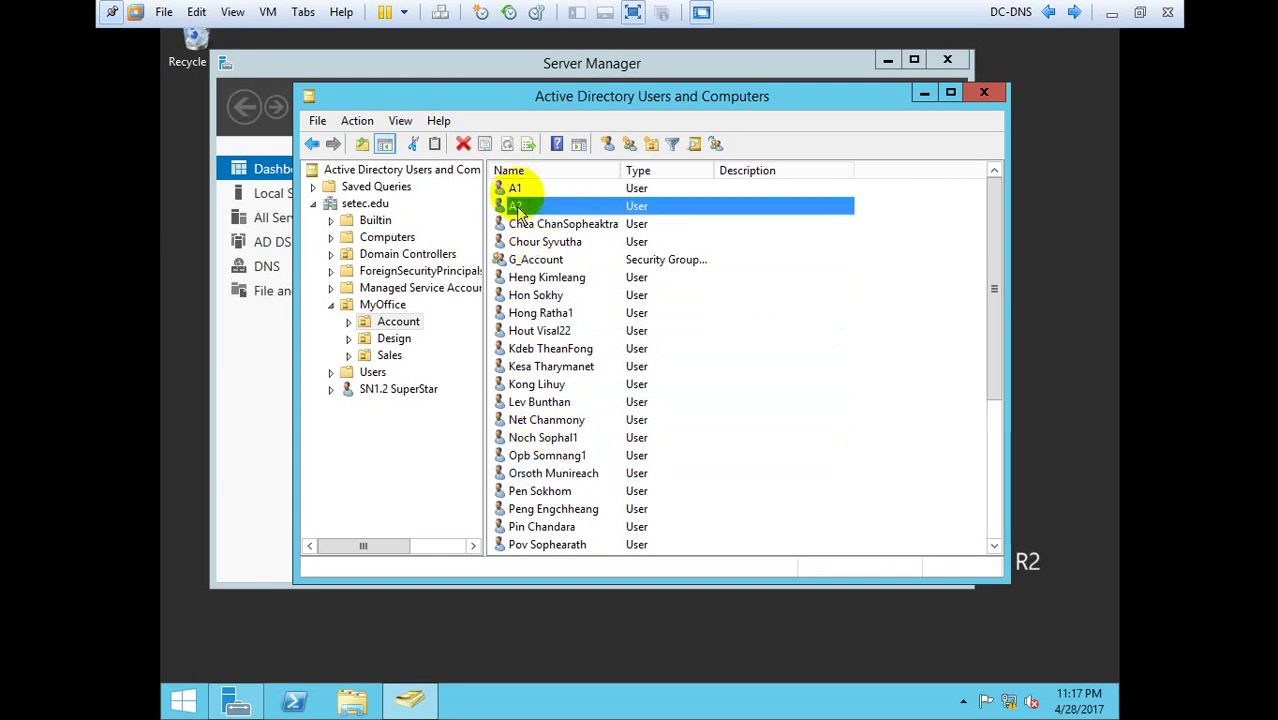
{"action": "left_click", "coordinate": [515, 189]}
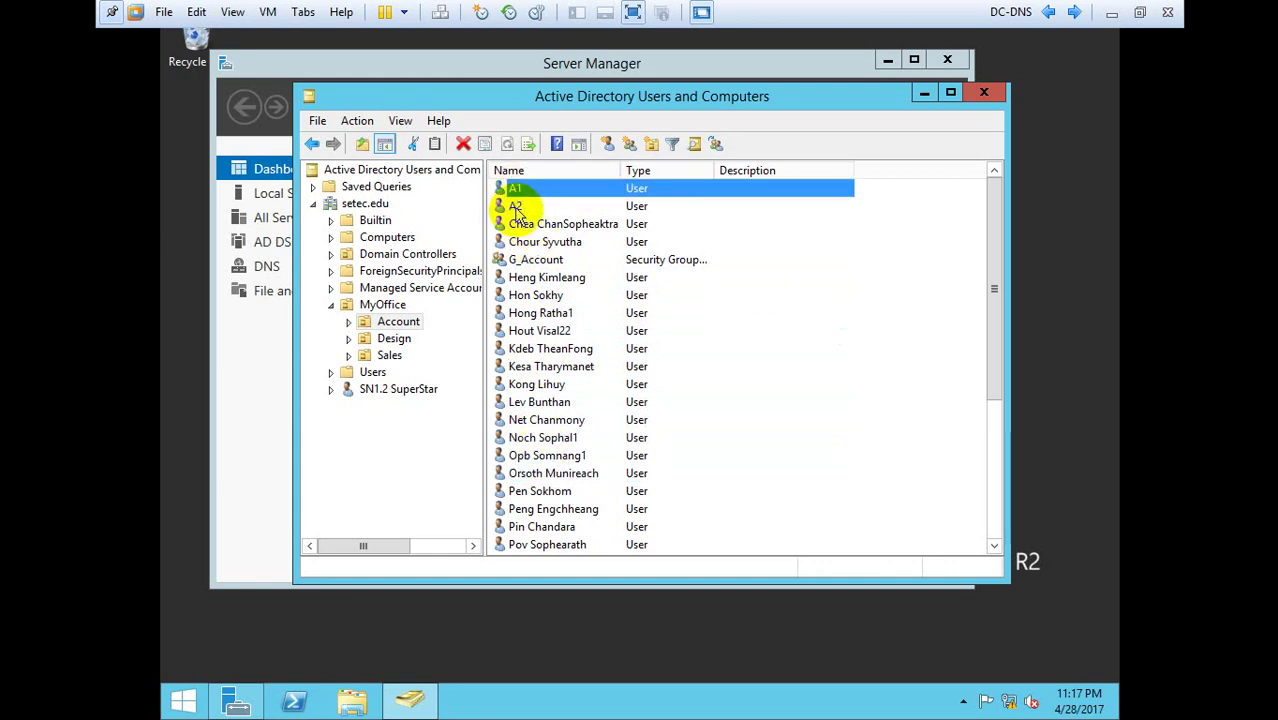
{"action": "left_click", "coordinate": [515, 206]}
{"action": "left_click", "coordinate": [520, 190]}
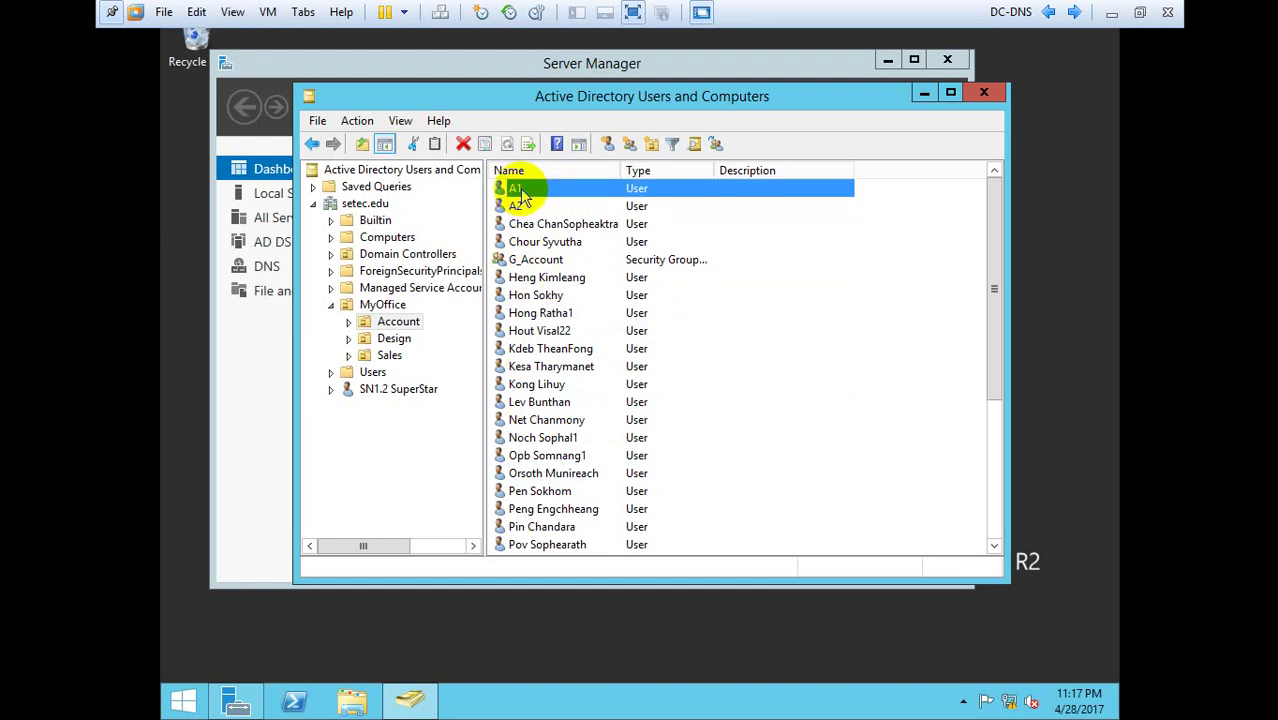
Step: Switch to the Windows 7 virtual machine, show it in full screen, and check which account is logged on
{"action": "left_click", "coordinate": [633, 13]}
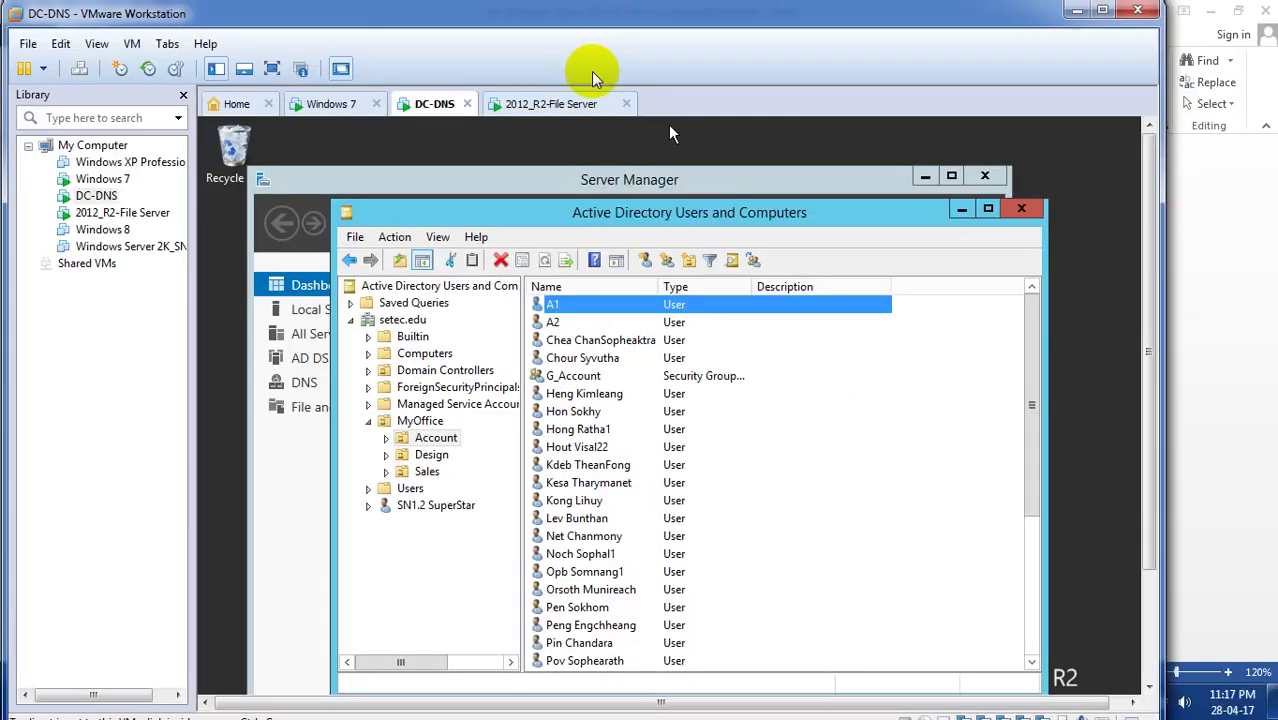
{"action": "left_click", "coordinate": [326, 110]}
{"action": "left_click", "coordinate": [271, 68]}
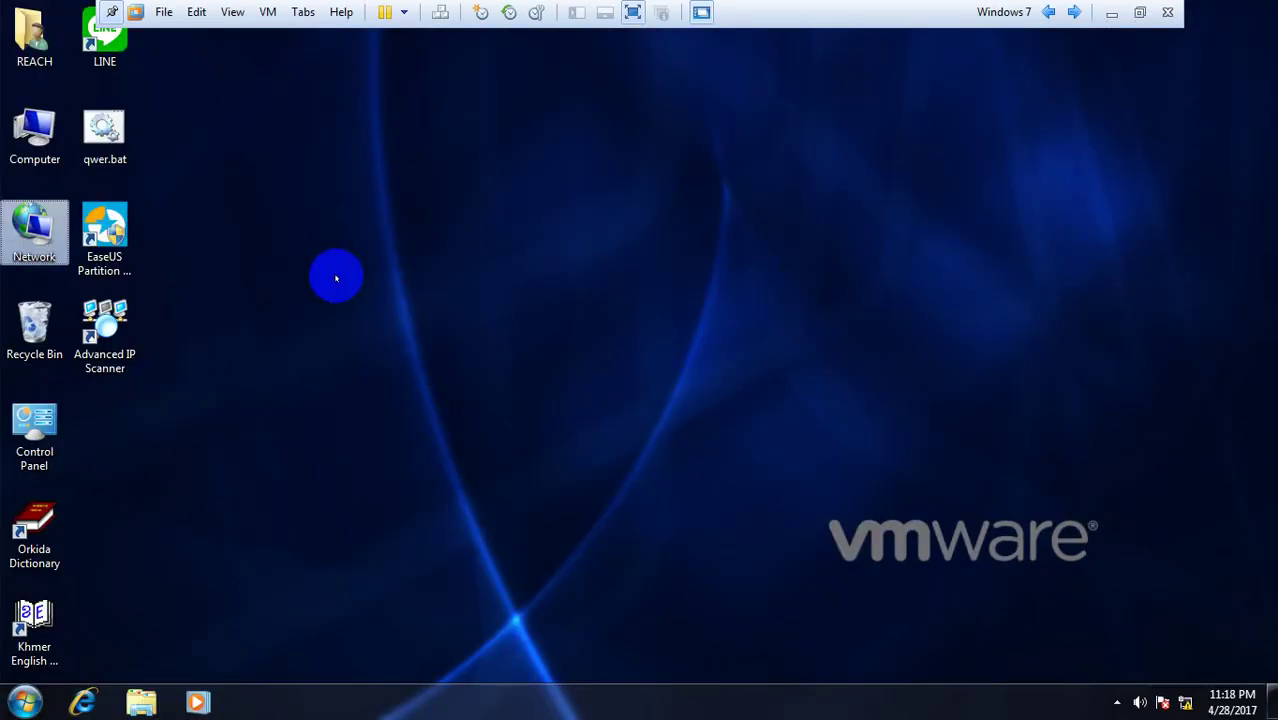
{"action": "left_click", "coordinate": [552, 310]}
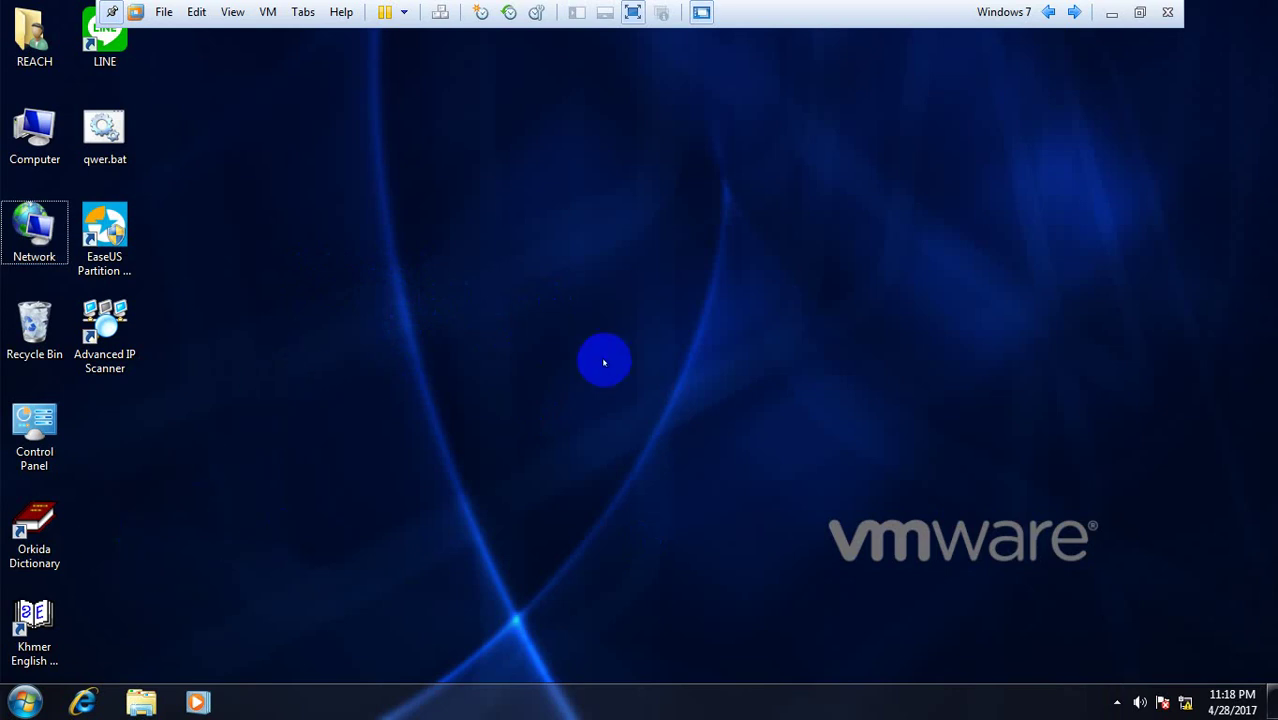
{"action": "left_click", "coordinate": [24, 702]}
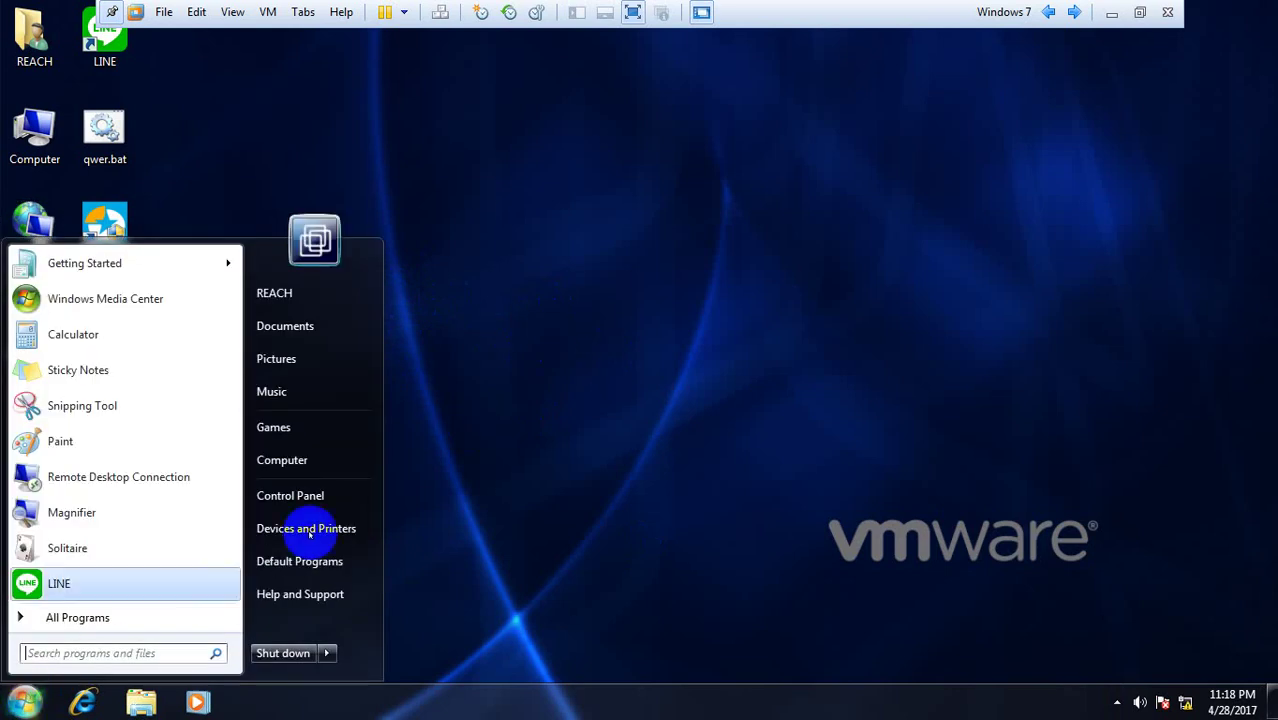
{"action": "left_click", "coordinate": [711, 341]}
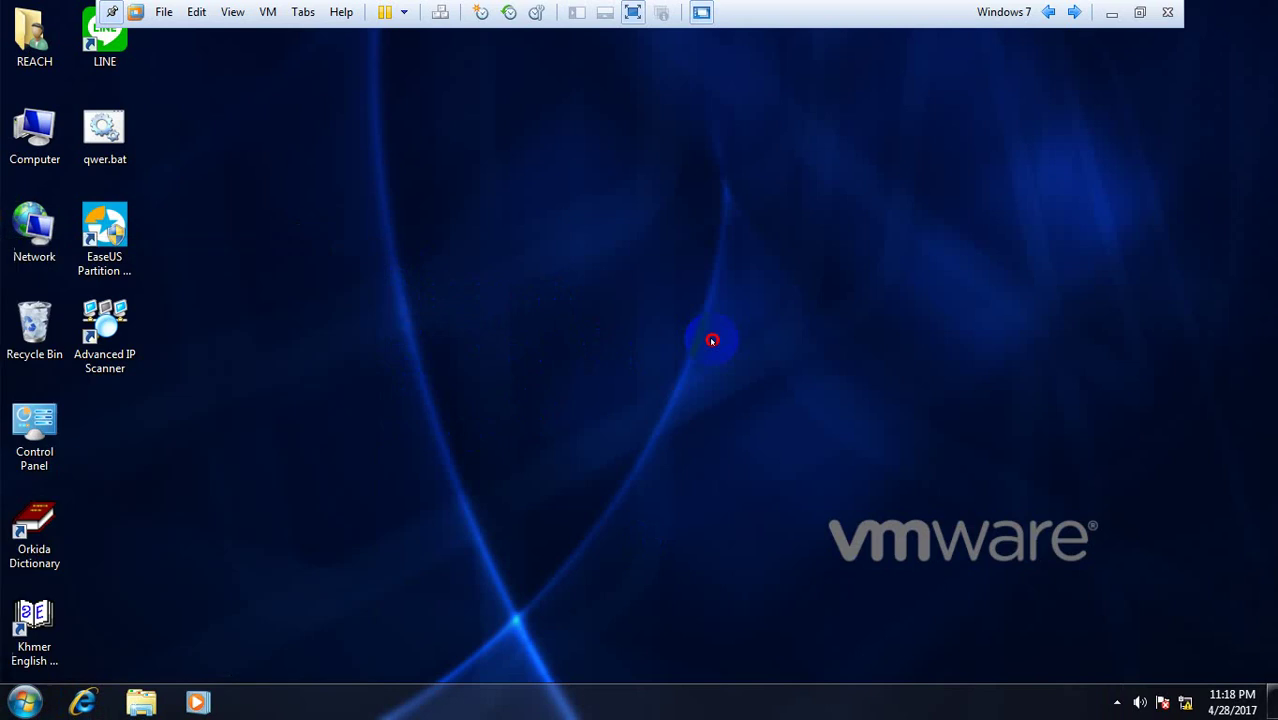
Step: Examine the drives under Computer for the local account and close the Explorer window
{"action": "left_click", "coordinate": [34, 135]}
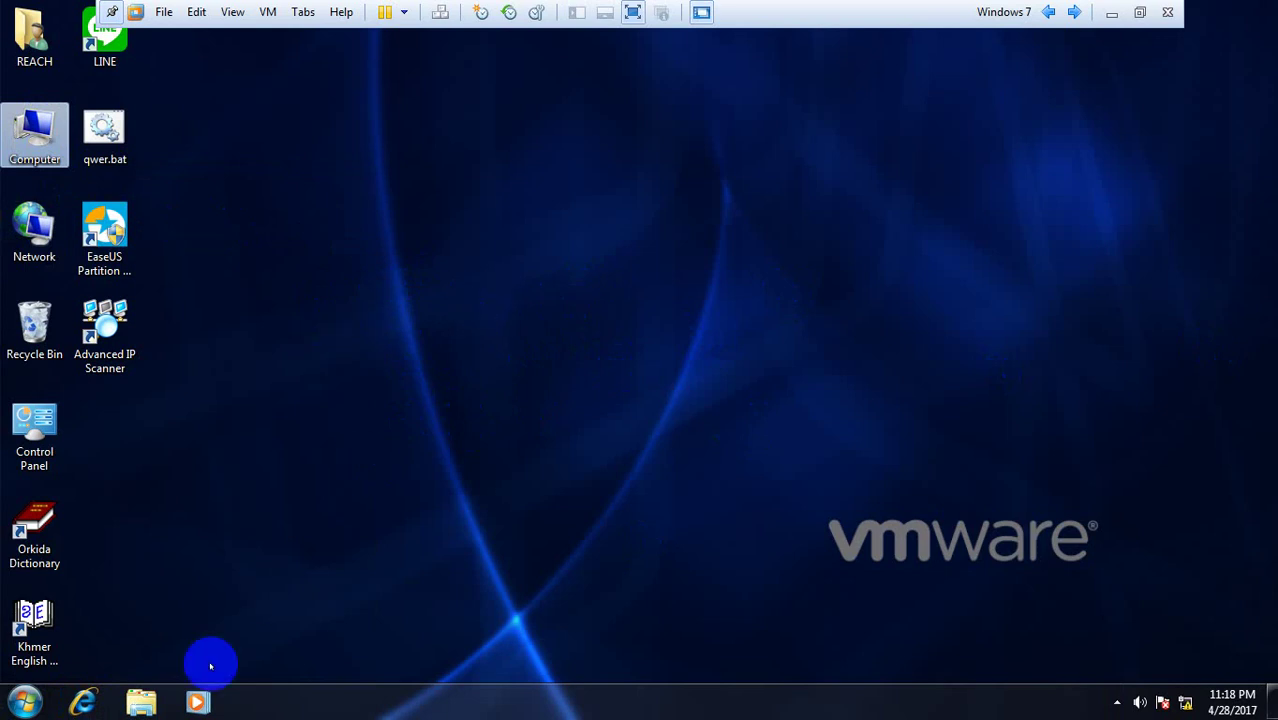
{"action": "left_click", "coordinate": [141, 701]}
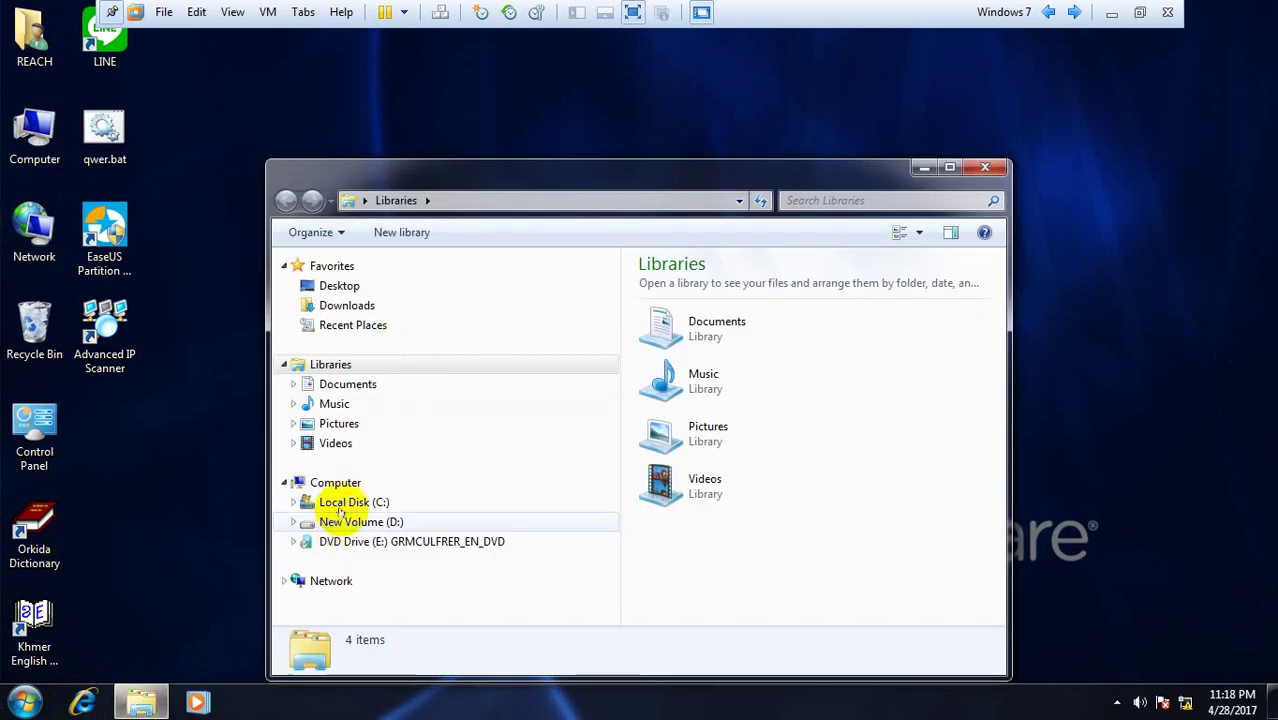
{"action": "left_click", "coordinate": [332, 484]}
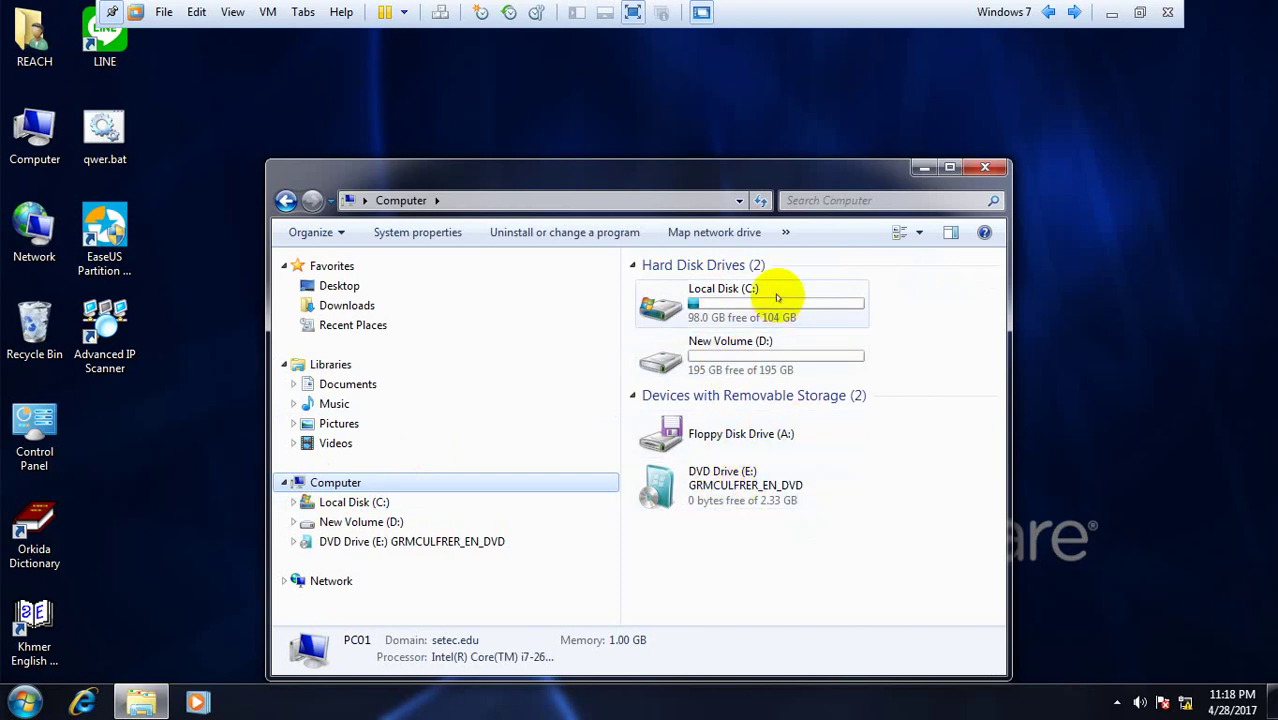
{"action": "left_click_drag", "start_coordinate": [555, 190], "coordinate": [502, 139]}
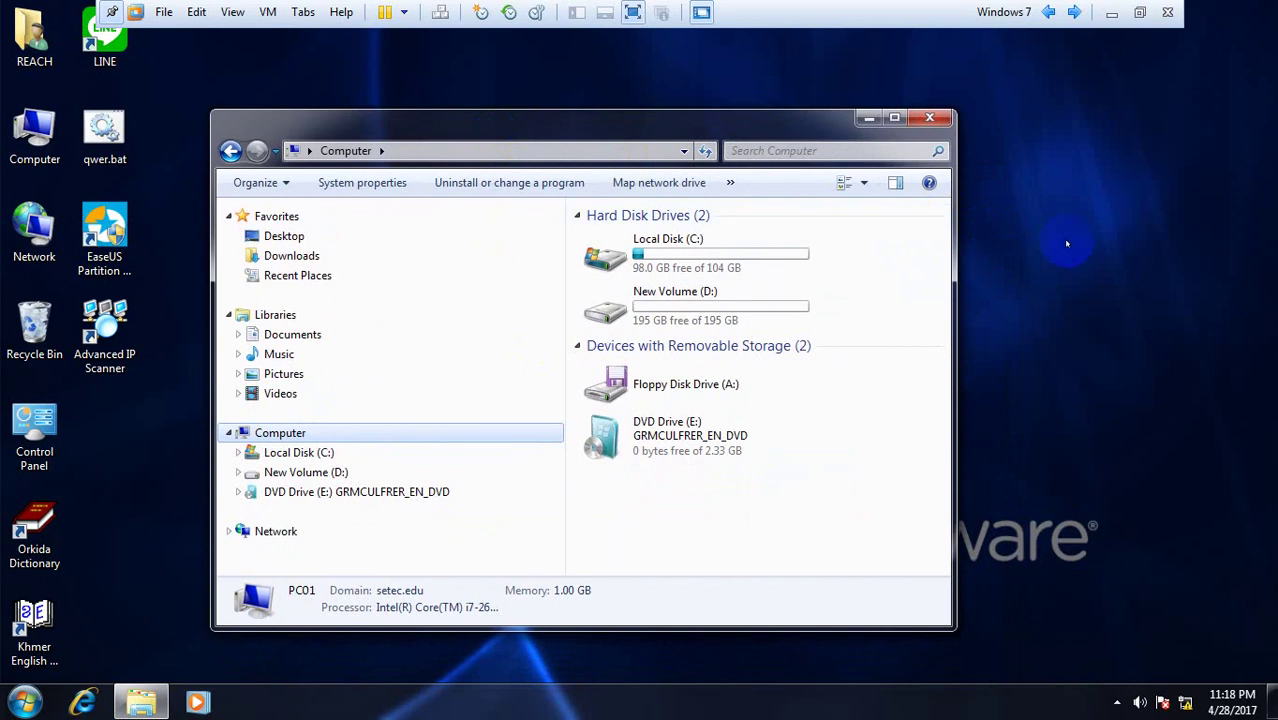
{"action": "left_click", "coordinate": [934, 124]}
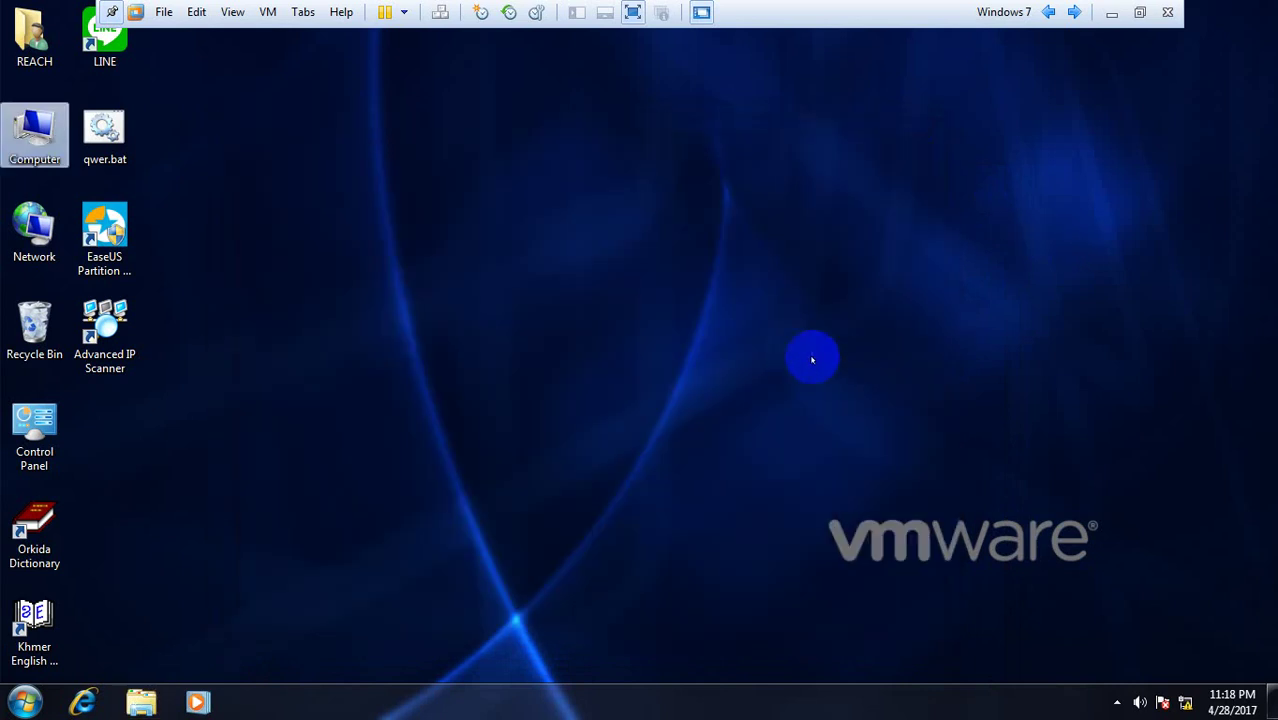
Step: Log the local account off the Windows 7 machine
{"action": "left_click", "coordinate": [28, 702]}
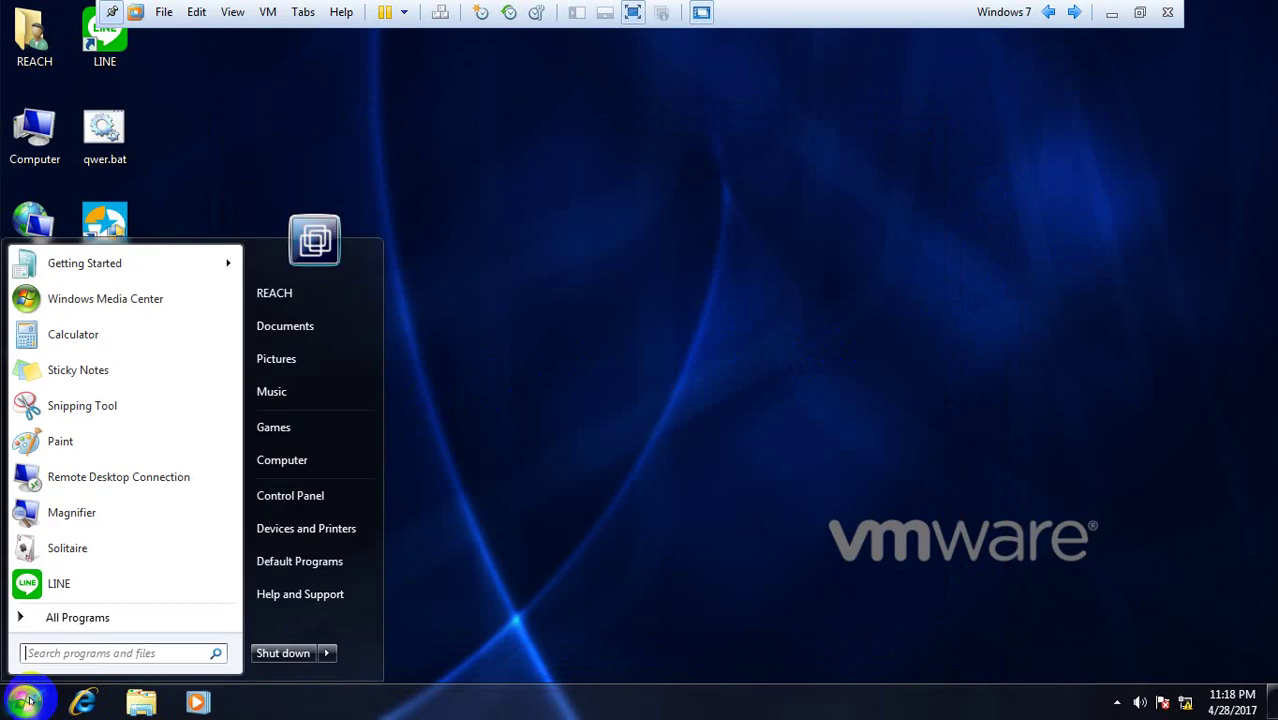
{"action": "left_click", "coordinate": [328, 653]}
{"action": "left_click", "coordinate": [392, 566]}
{"action": "left_click", "coordinate": [381, 583]}
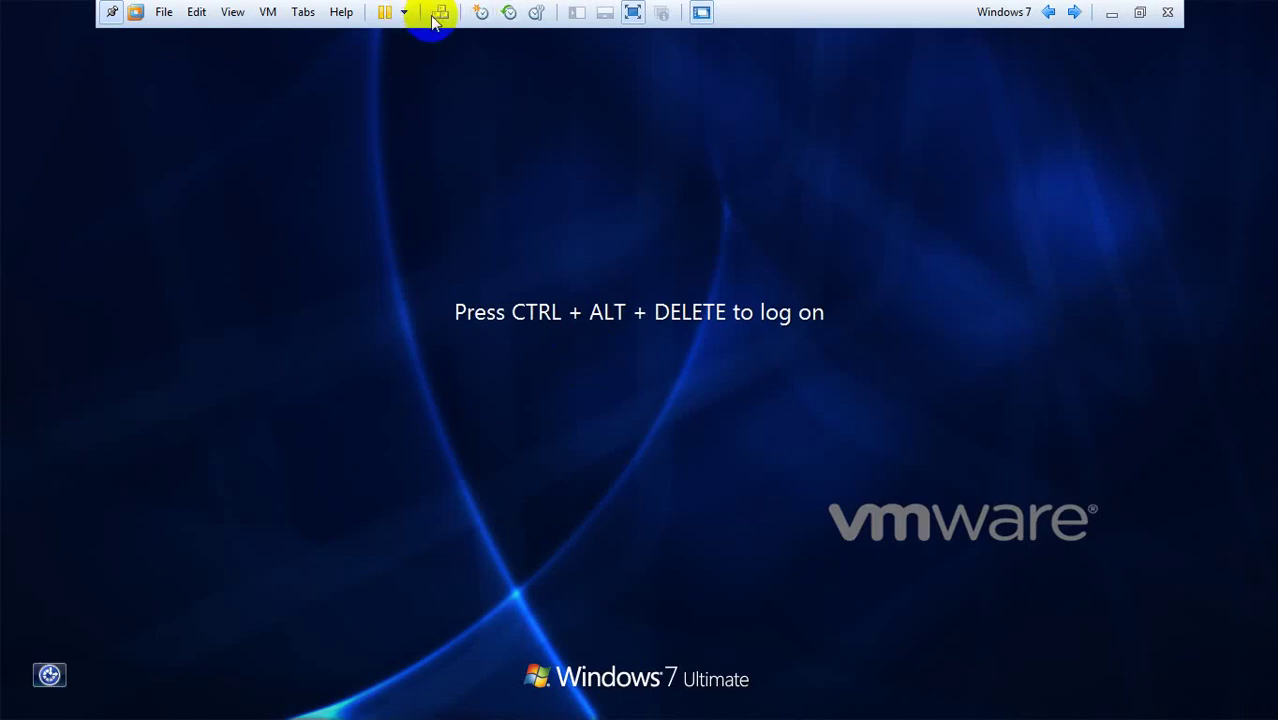
Step: Log on to the SETEC domain as a different user, a1, with the account password
{"action": "left_click", "coordinate": [437, 18]}
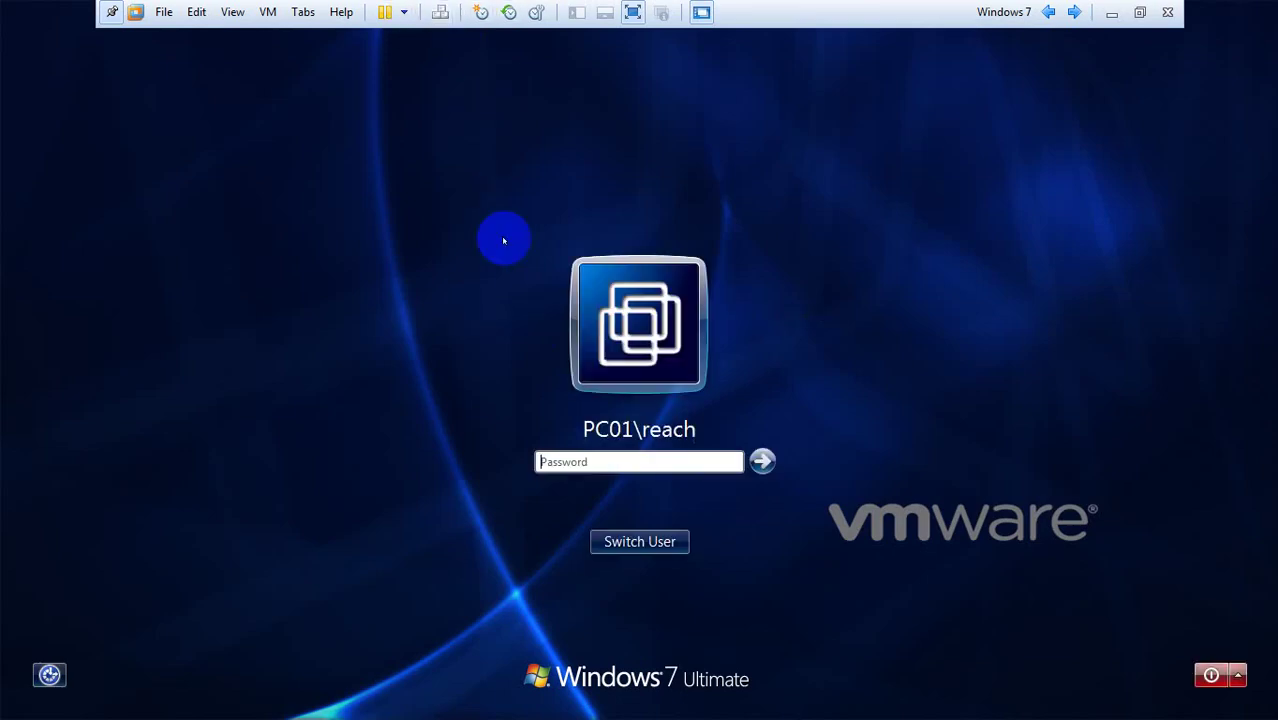
{"action": "left_click", "coordinate": [639, 538]}
{"action": "left_click", "coordinate": [696, 446]}
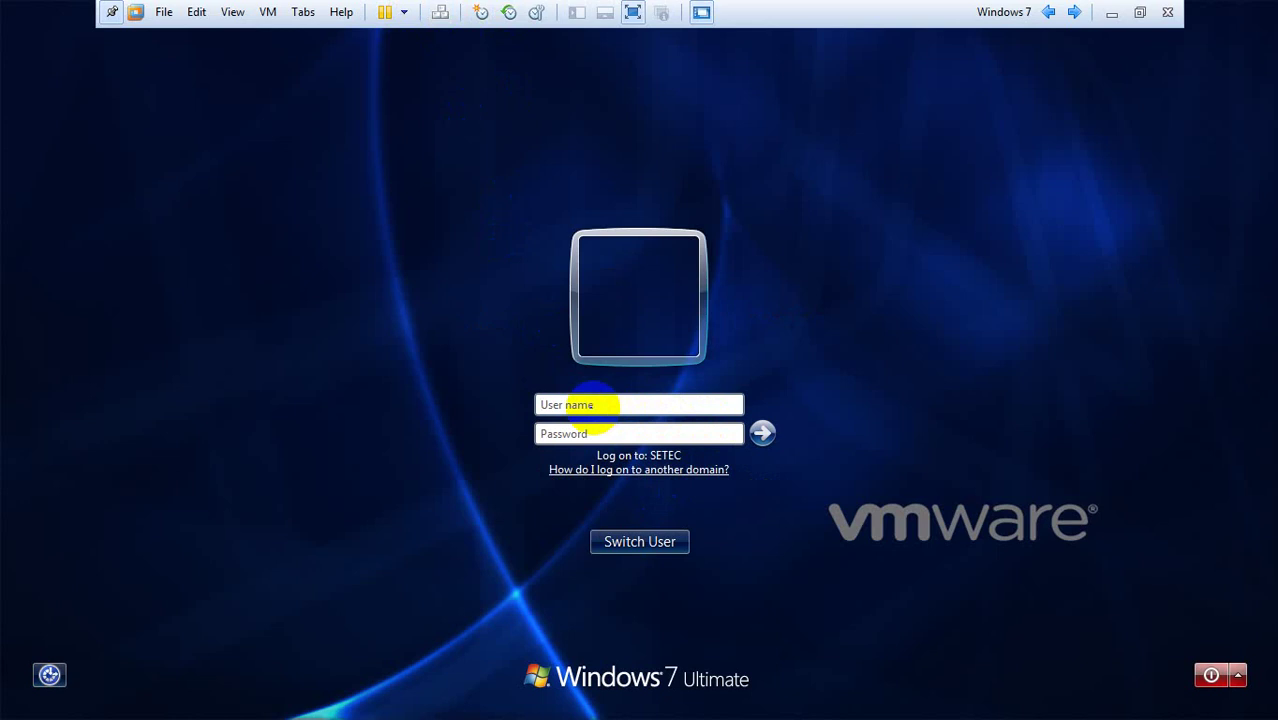
{"action": "type", "text": "a1"}
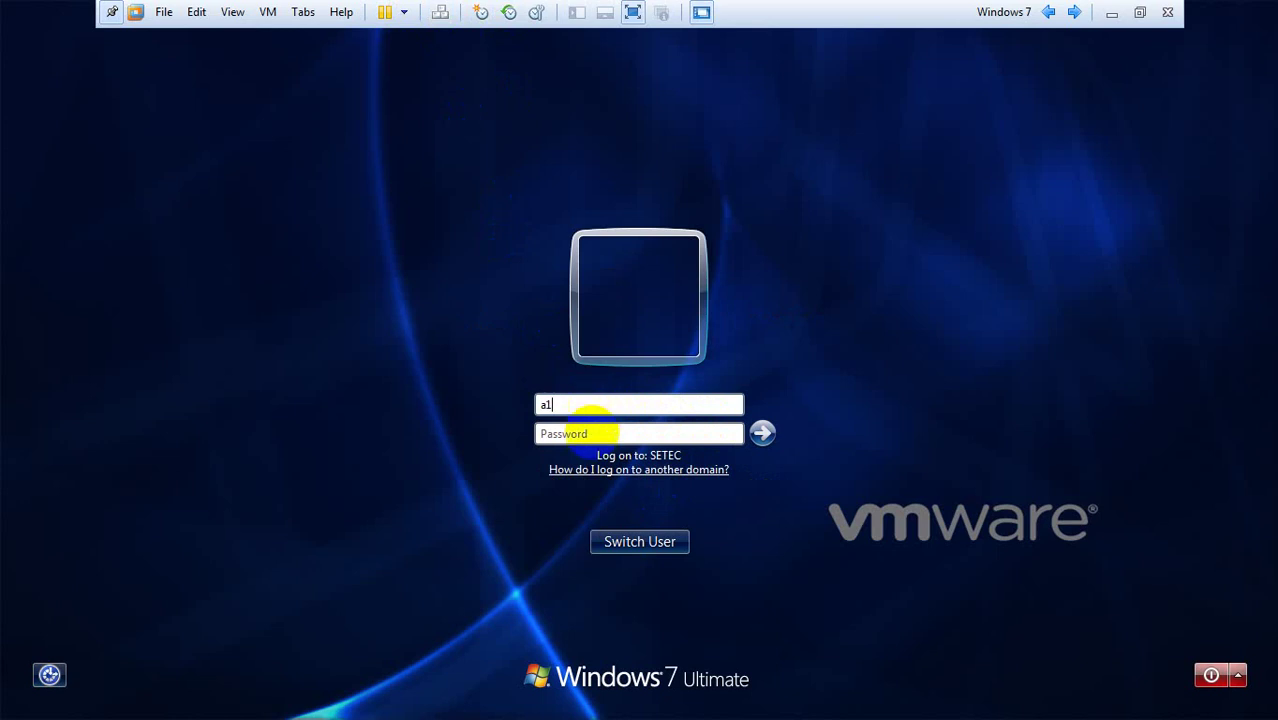
{"action": "left_click", "coordinate": [762, 432]}
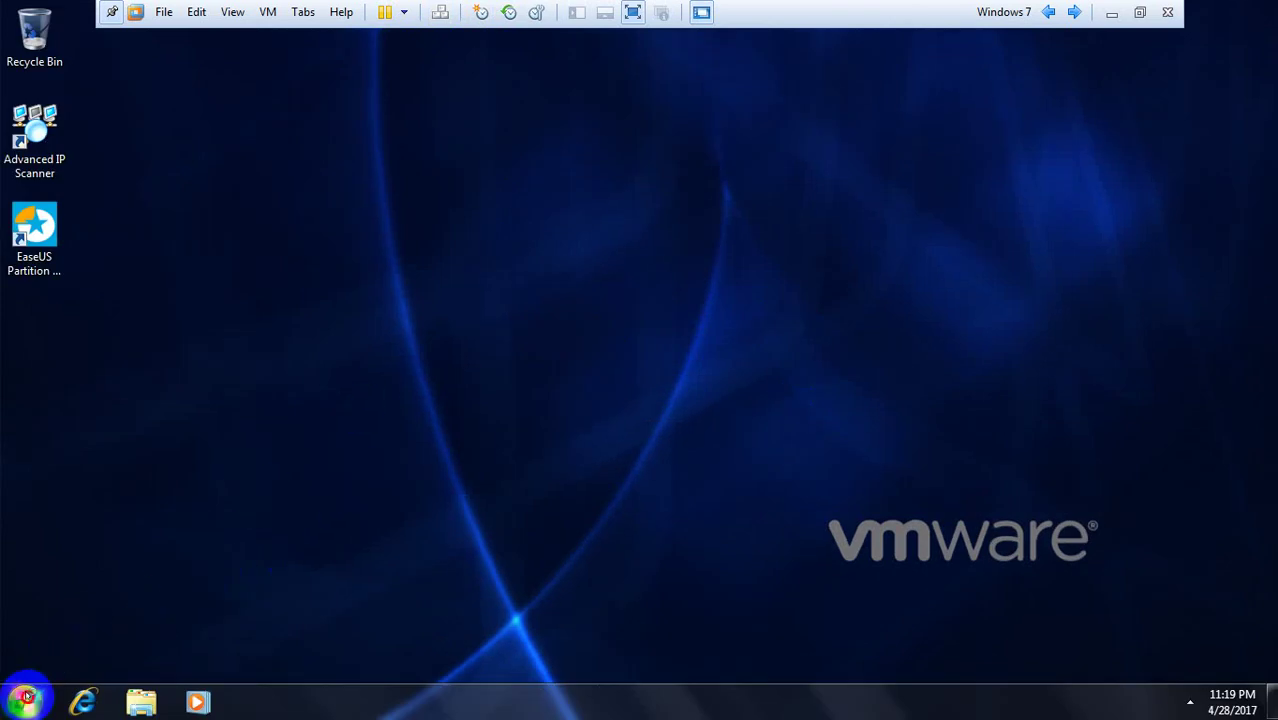
Step: Open mapped drive M: (\\file\Mydata\Account) under Computer, examine its contents and the logged-on user name, and close the window
{"action": "left_click", "coordinate": [26, 697]}
{"action": "left_click", "coordinate": [530, 422]}
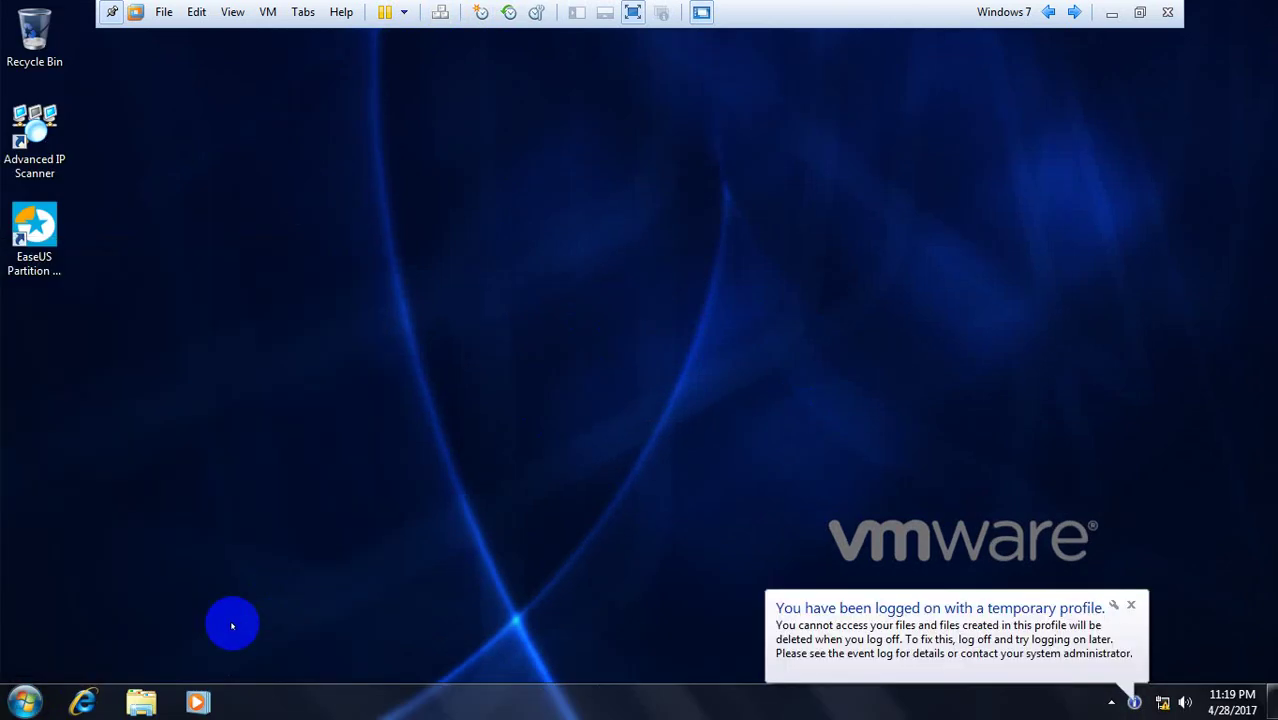
{"action": "left_click", "coordinate": [141, 701]}
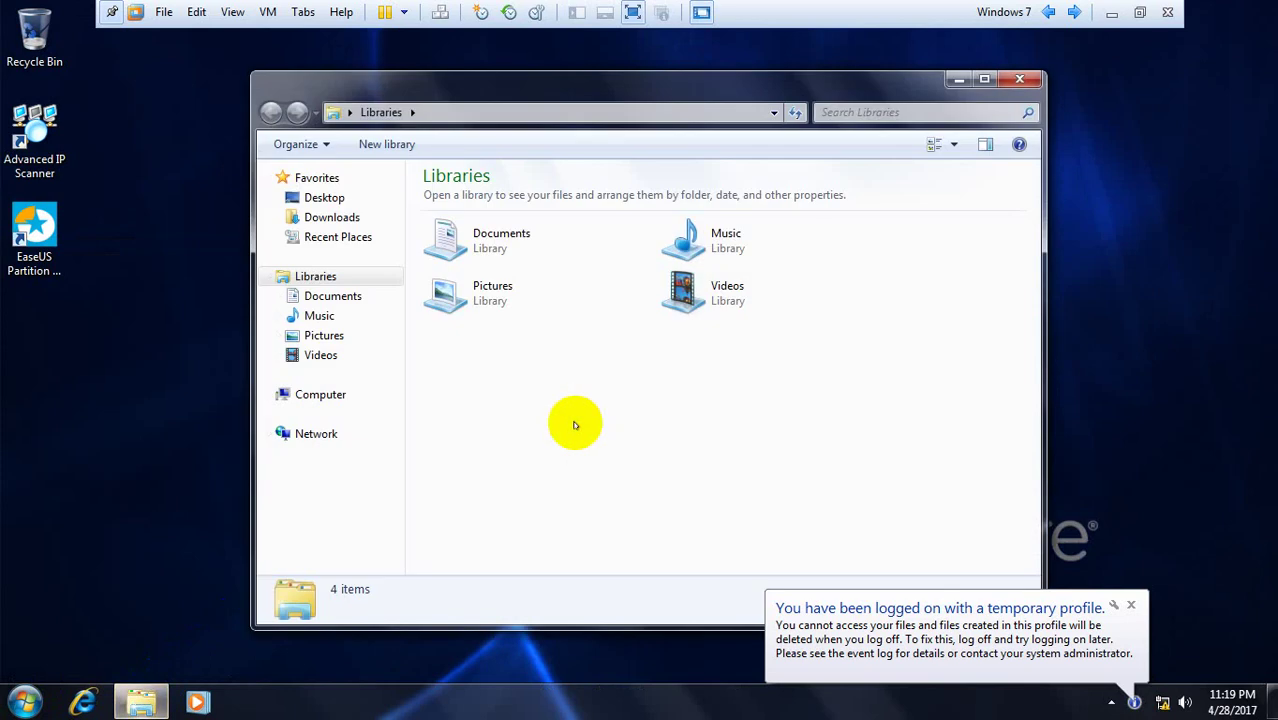
{"action": "left_click", "coordinate": [272, 394]}
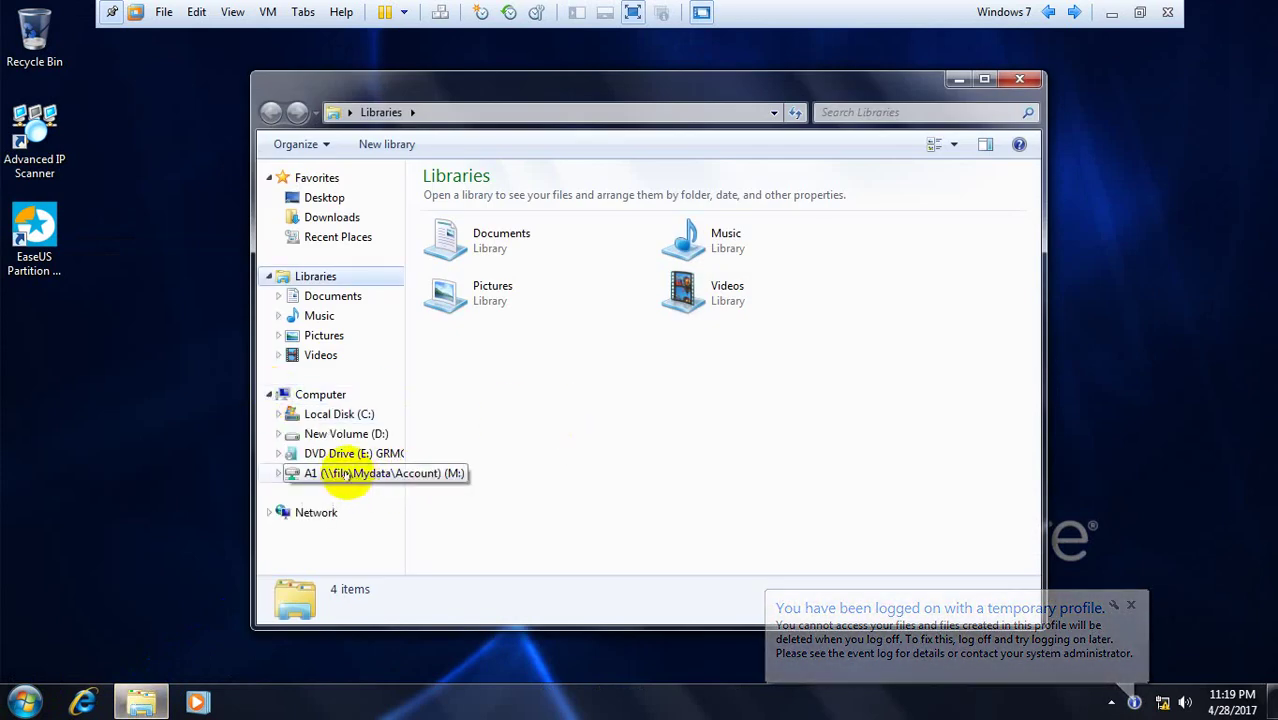
{"action": "left_click_drag", "start_coordinate": [408, 377], "coordinate": [571, 397]}
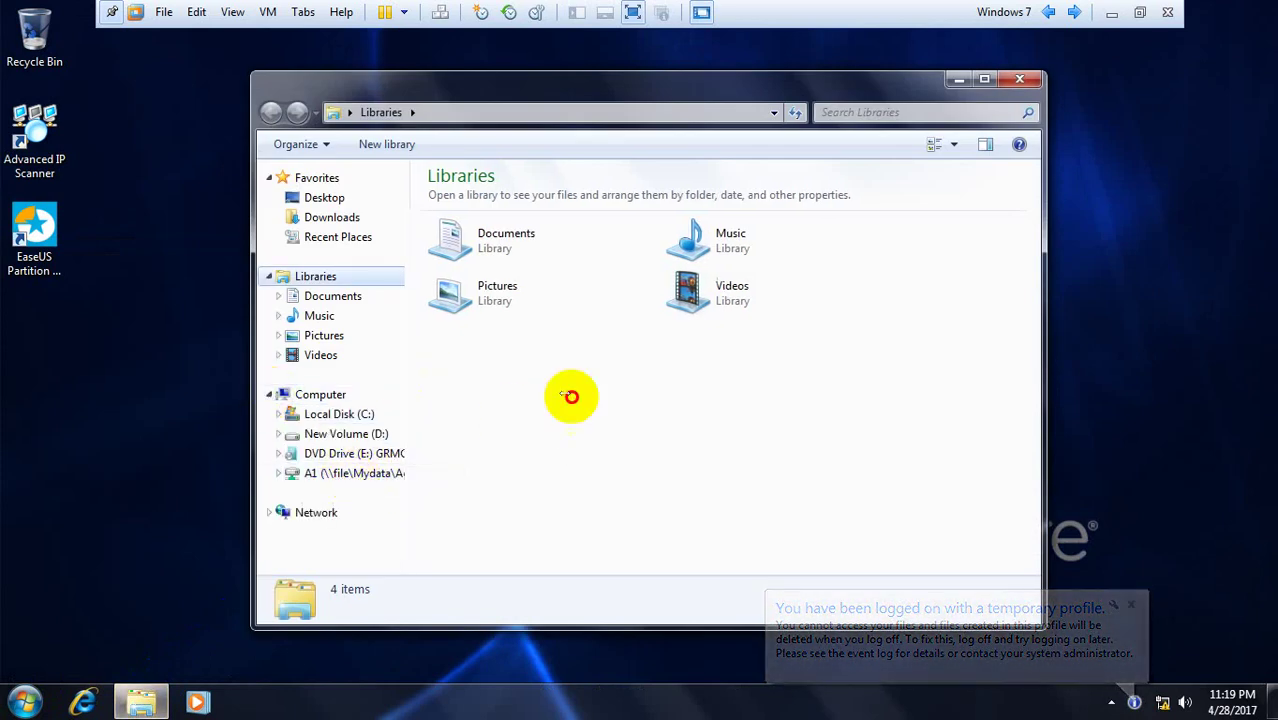
{"action": "left_click", "coordinate": [372, 474]}
{"action": "left_click", "coordinate": [24, 698]}
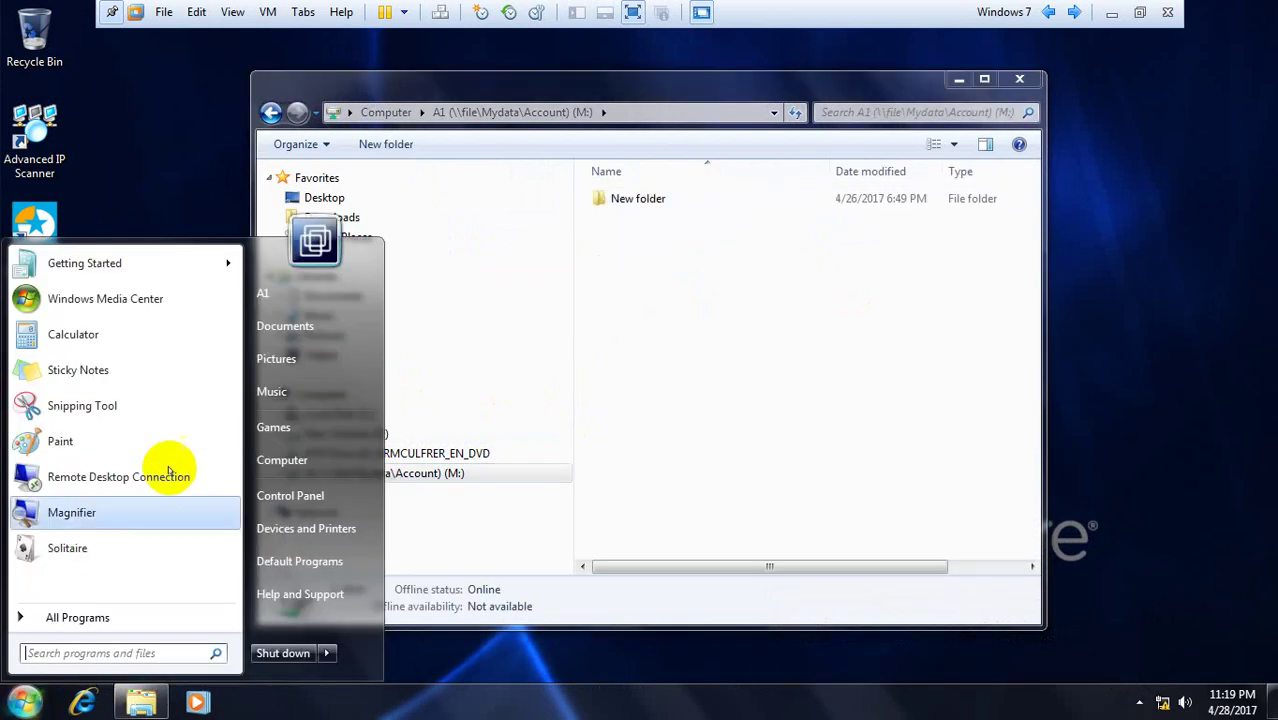
{"action": "left_click", "coordinate": [699, 471]}
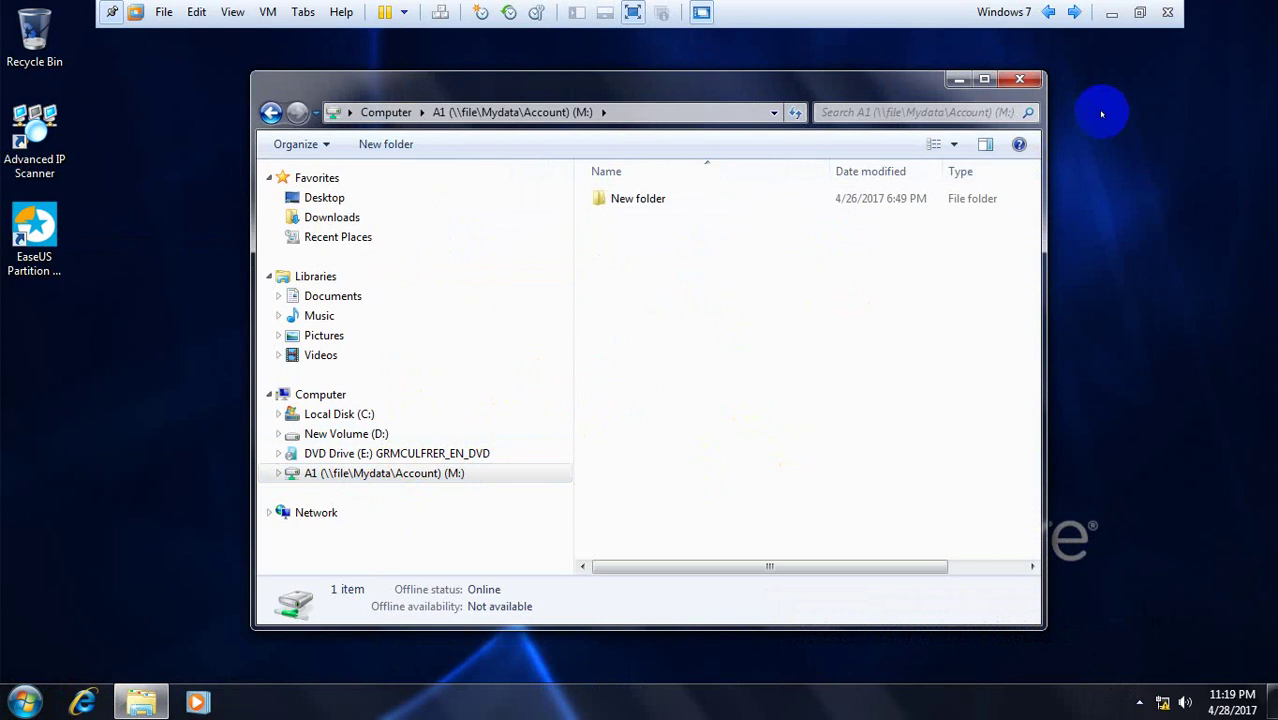
{"action": "left_click", "coordinate": [1019, 79]}
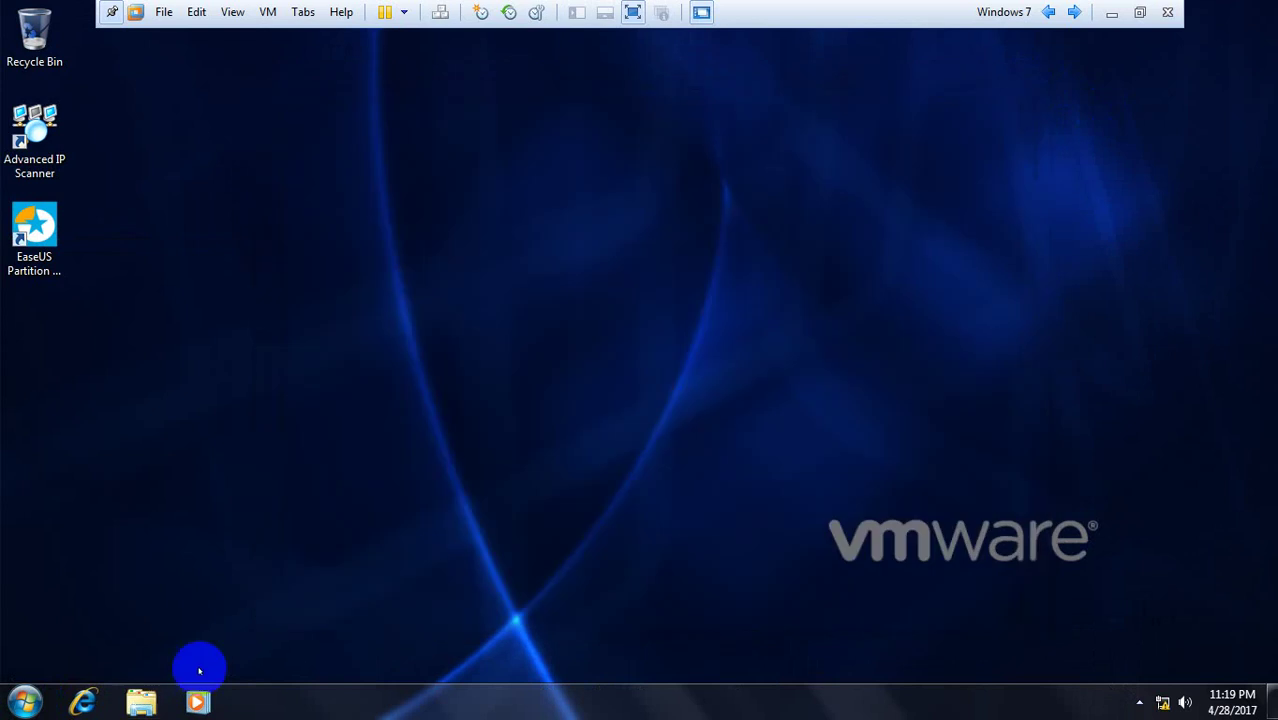
Step: Log domain user A1 off the Windows 7 machine
{"action": "left_click", "coordinate": [25, 700]}
{"action": "left_click", "coordinate": [326, 653]}
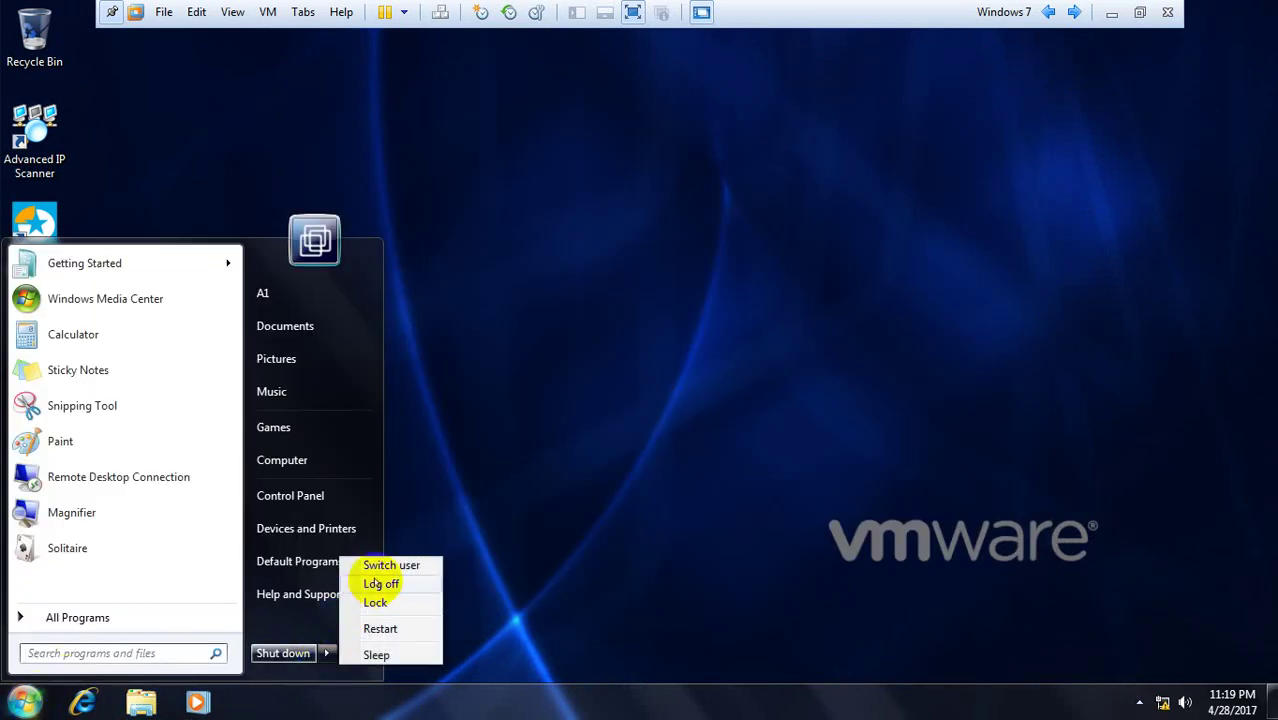
{"action": "left_click", "coordinate": [373, 584]}
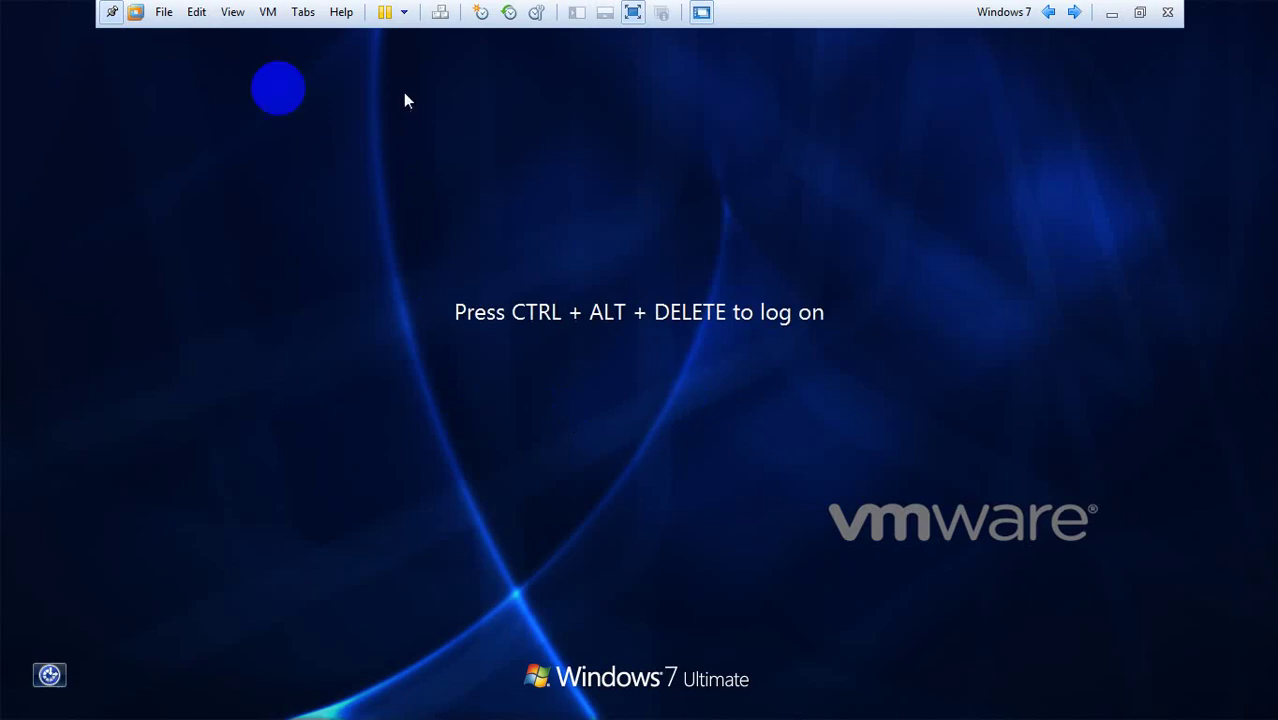
Step: Log on to the SETEC domain on the Windows 7 machine as a different user, a2, with the account password
{"action": "left_click", "coordinate": [440, 12]}
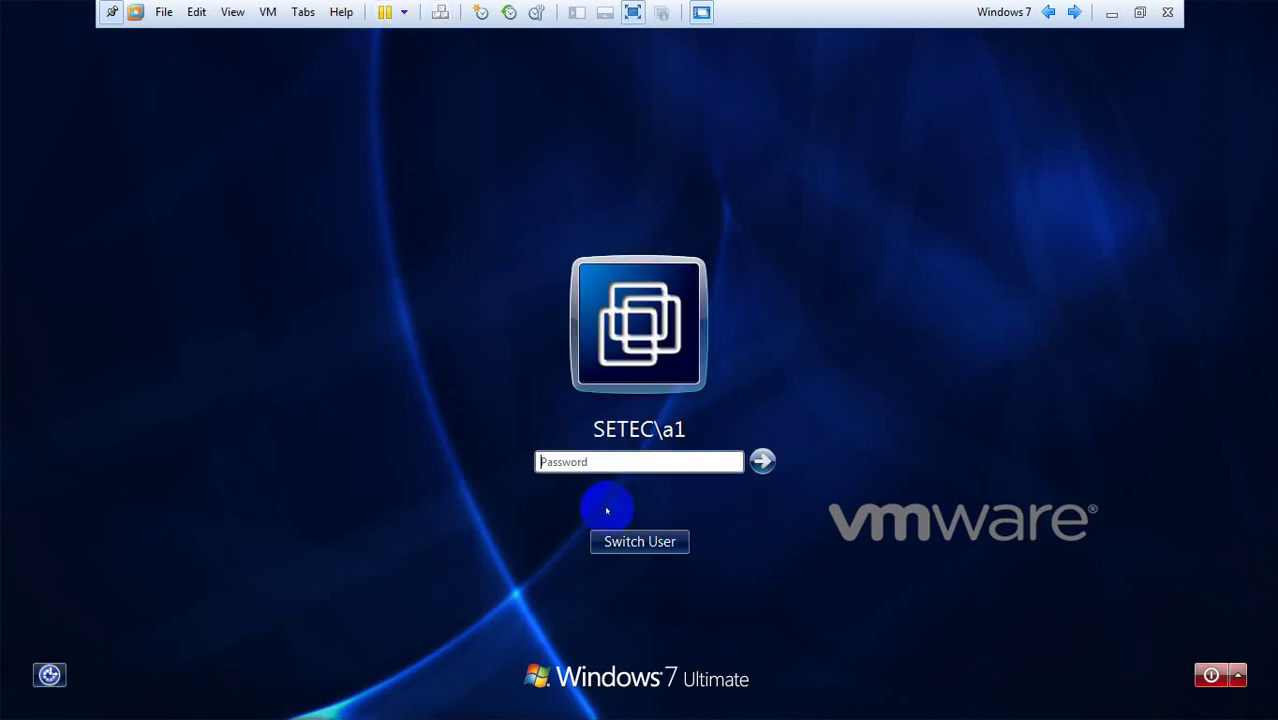
{"action": "left_click", "coordinate": [627, 541]}
{"action": "left_click", "coordinate": [728, 400]}
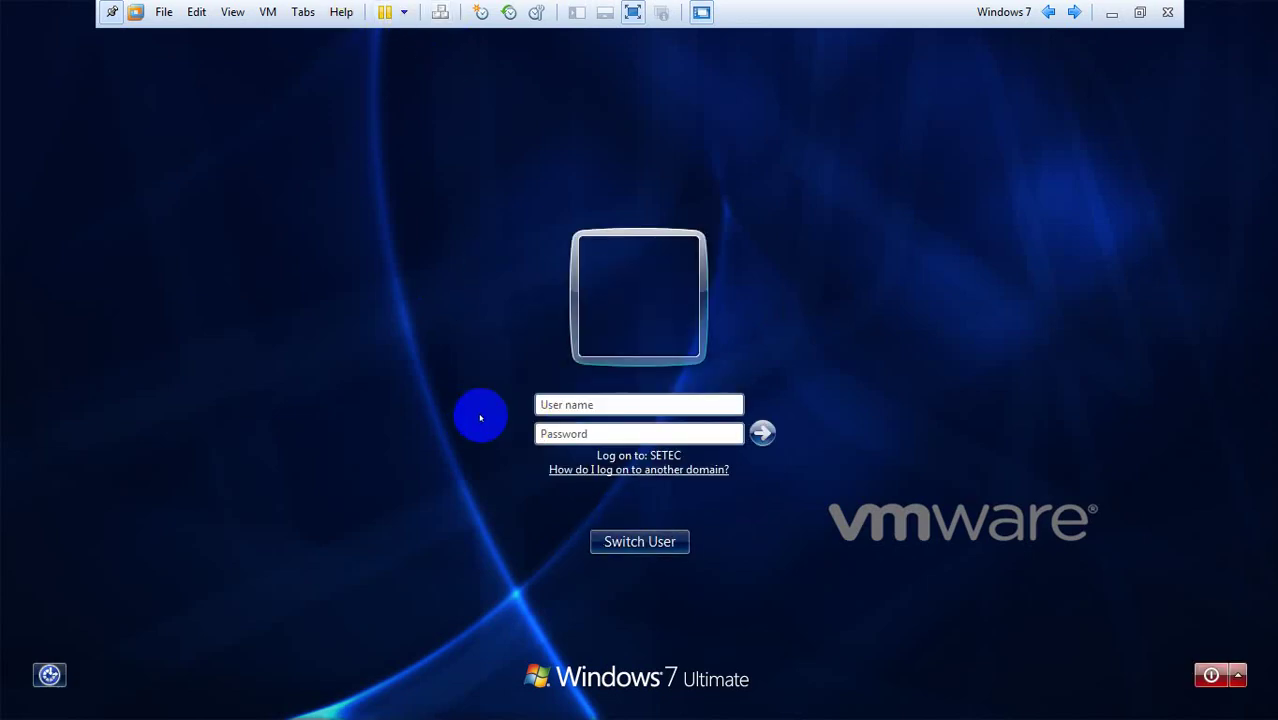
{"action": "type", "text": "a2"}
{"action": "left_click", "coordinate": [762, 433]}
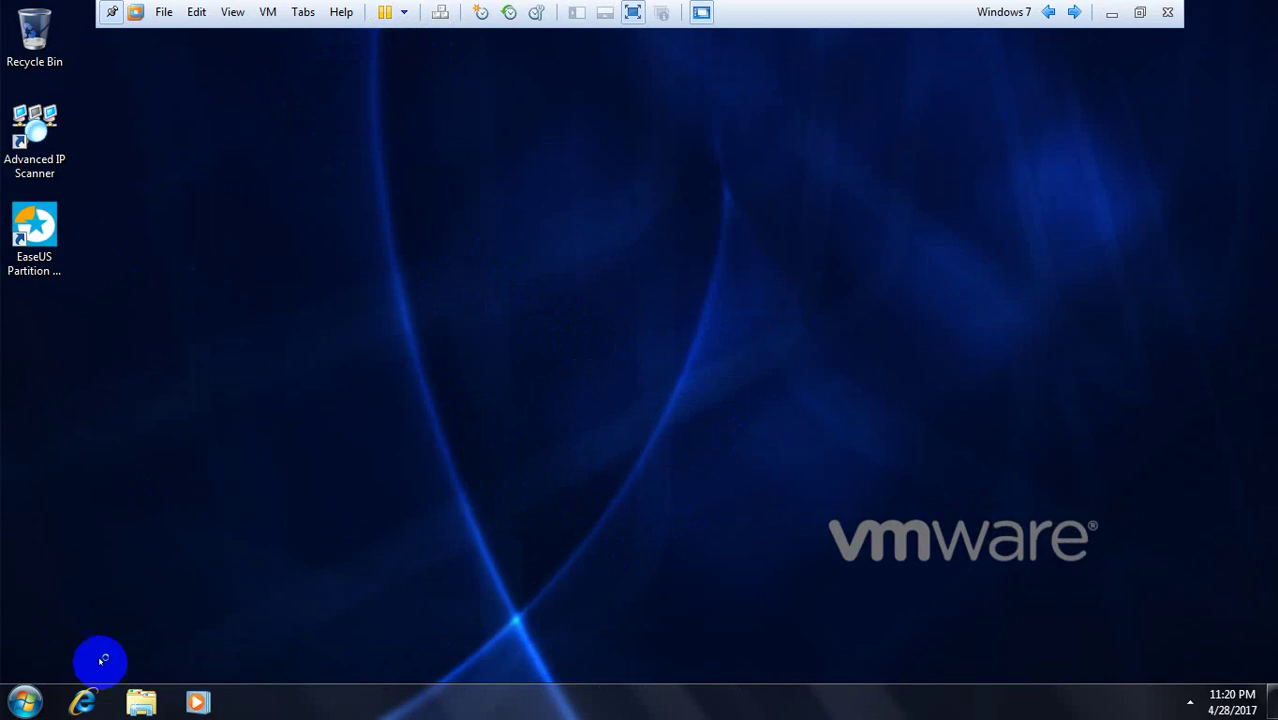
Step: Expand Computer in the file explorer to check A2's mapped network drive, and check the logged-on user name
{"action": "left_click", "coordinate": [141, 702]}
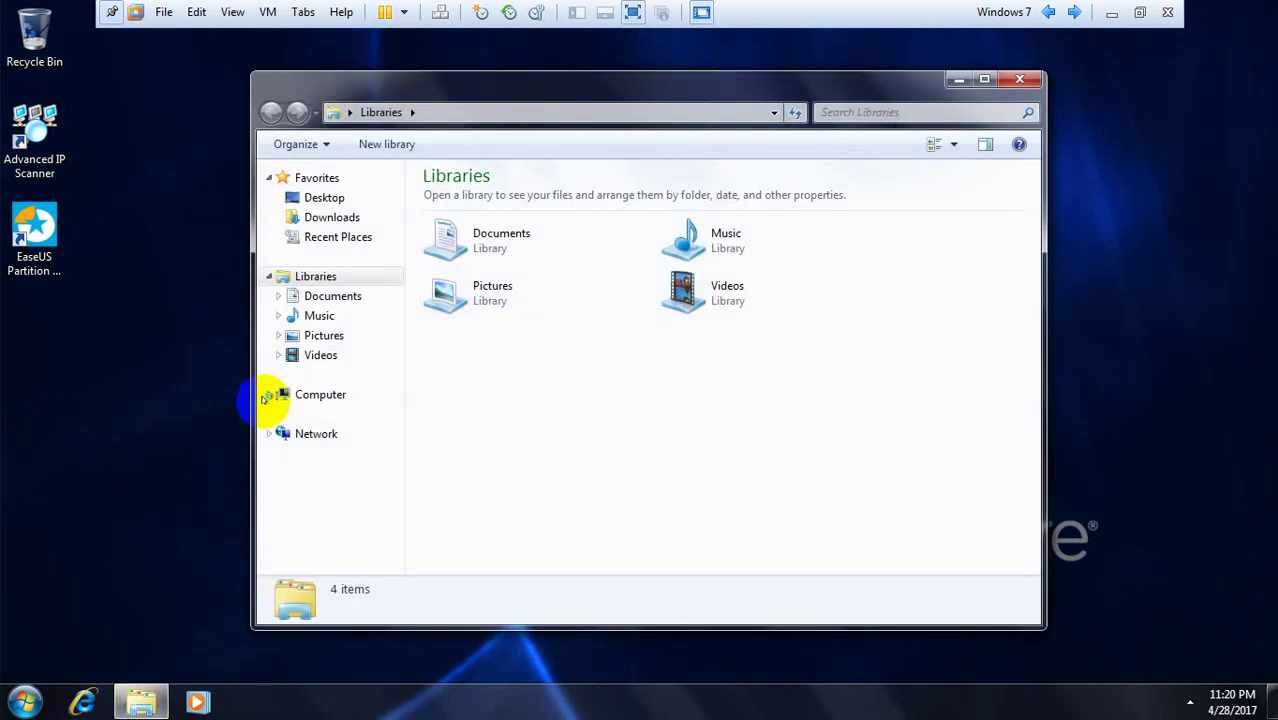
{"action": "left_click", "coordinate": [268, 394]}
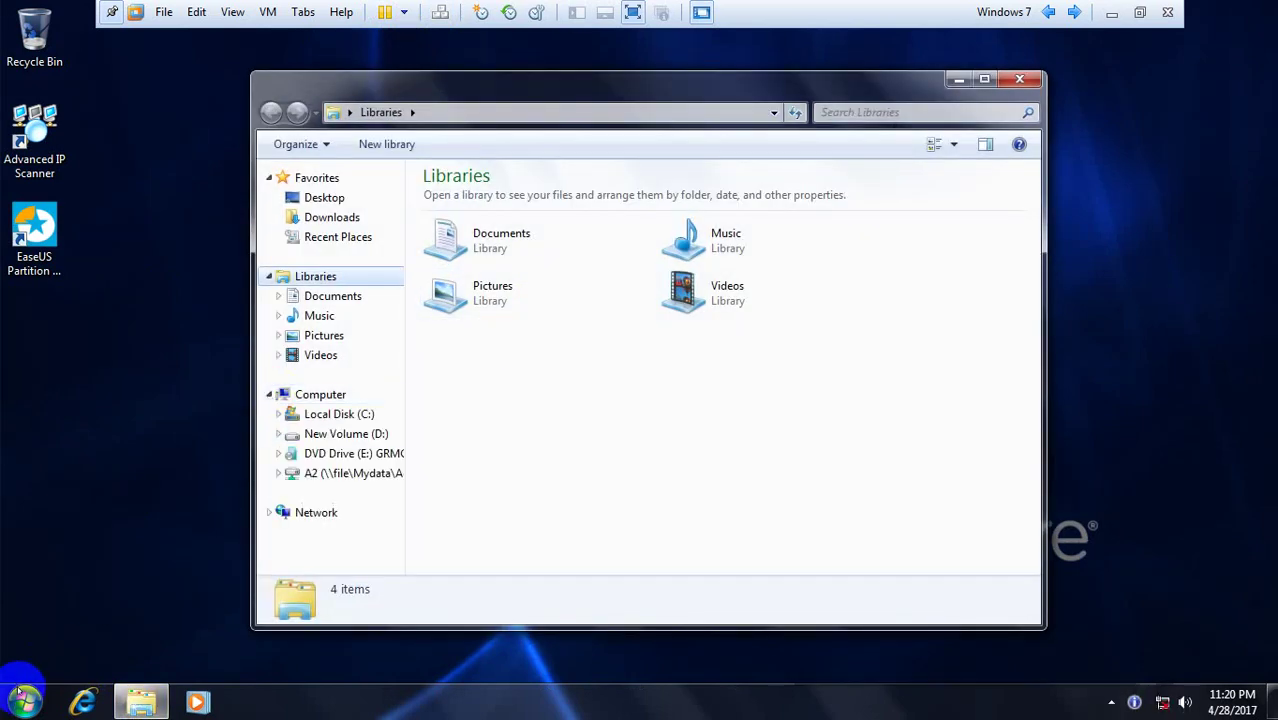
{"action": "key", "text": "super"}
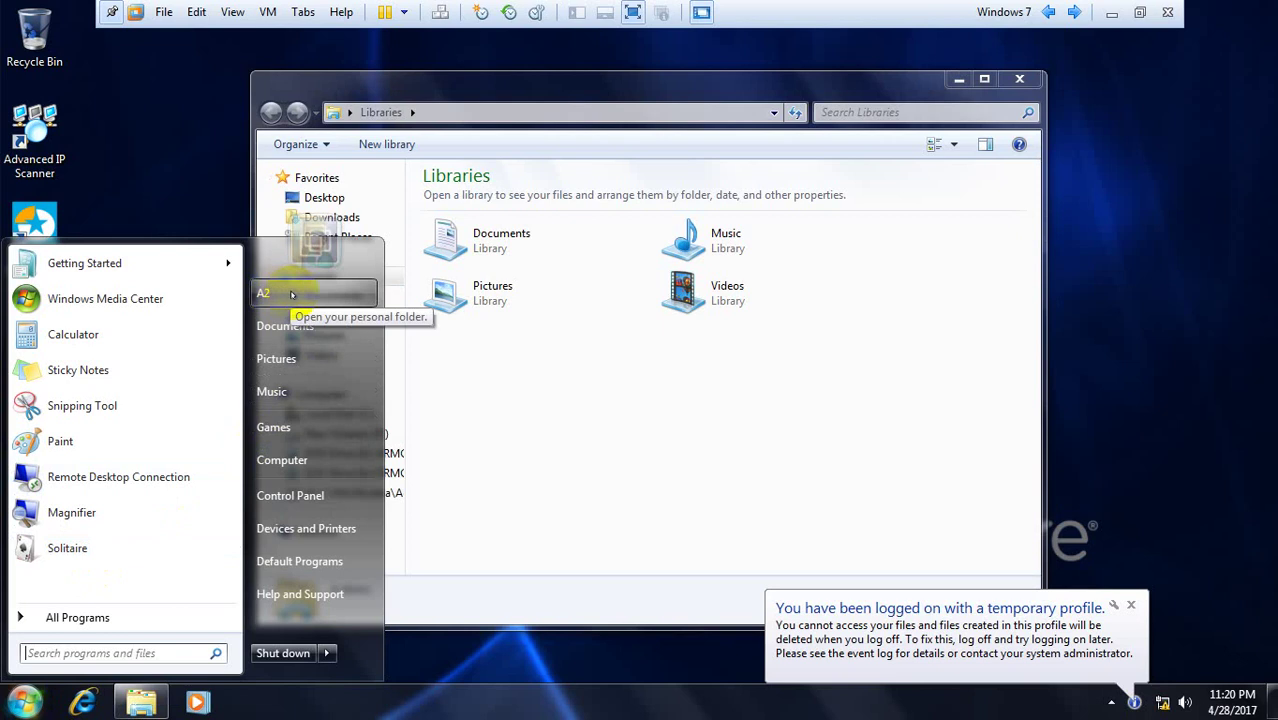
{"action": "left_click", "coordinate": [630, 88]}
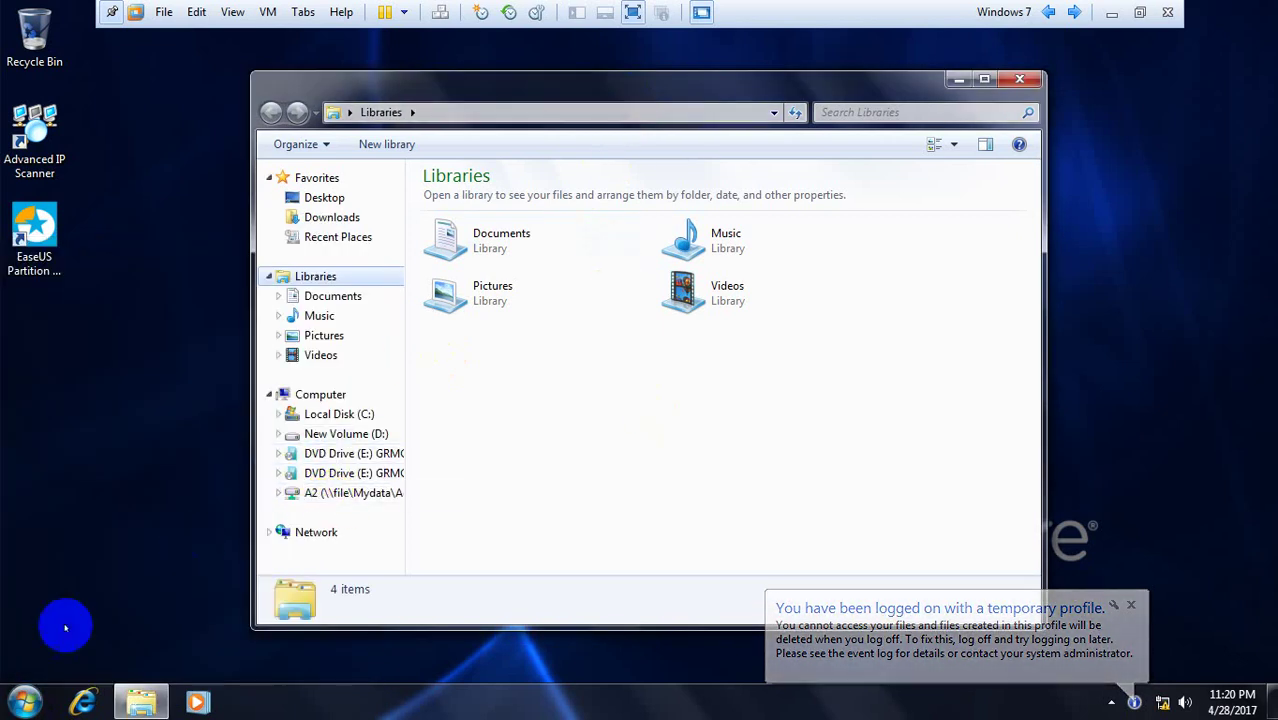
{"action": "left_click", "coordinate": [16, 712]}
{"action": "left_click", "coordinate": [699, 462]}
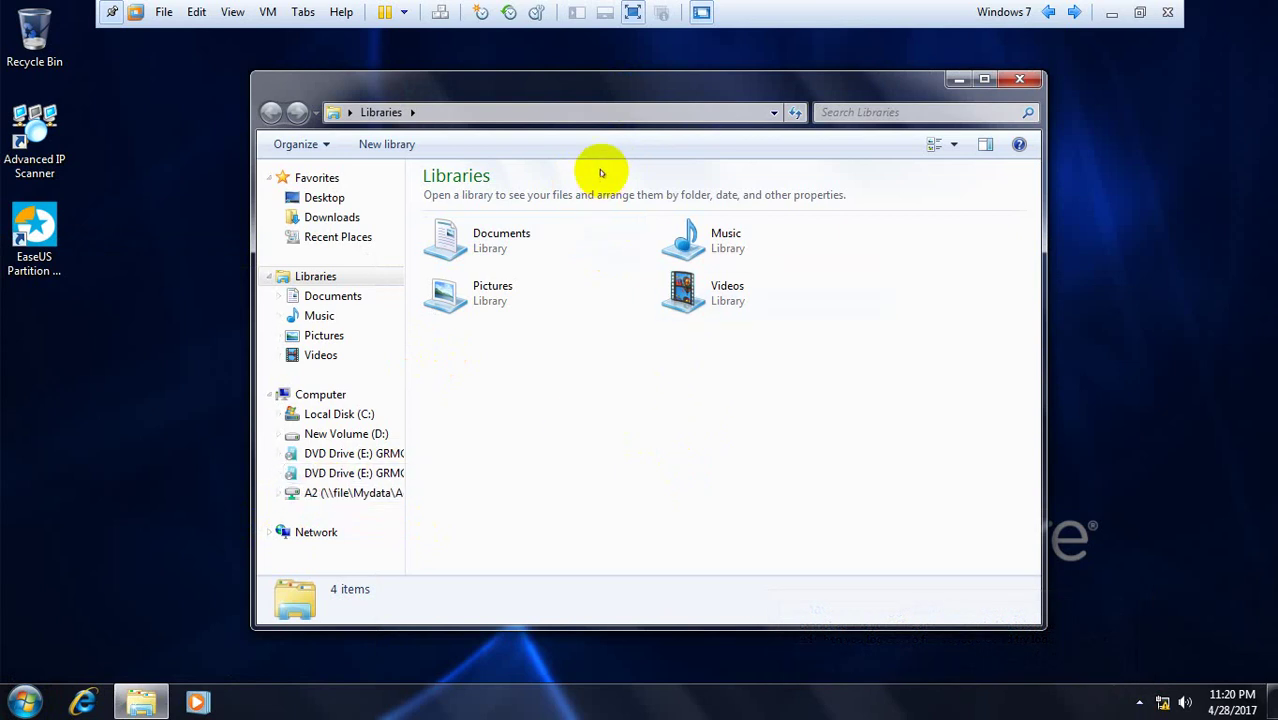
Step: Leave the full-screen Windows 7 machine and switch to the DC-DNS virtual machine in full screen
{"action": "left_click", "coordinate": [638, 26]}
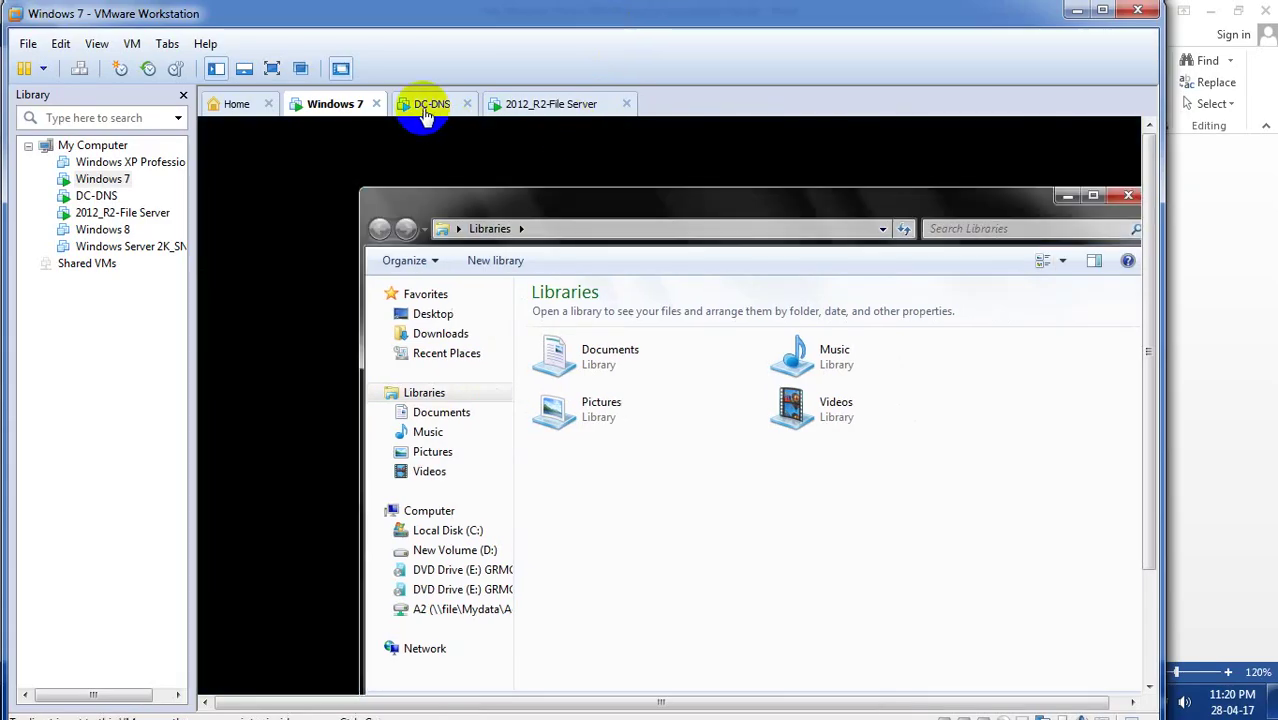
{"action": "left_click", "coordinate": [428, 104]}
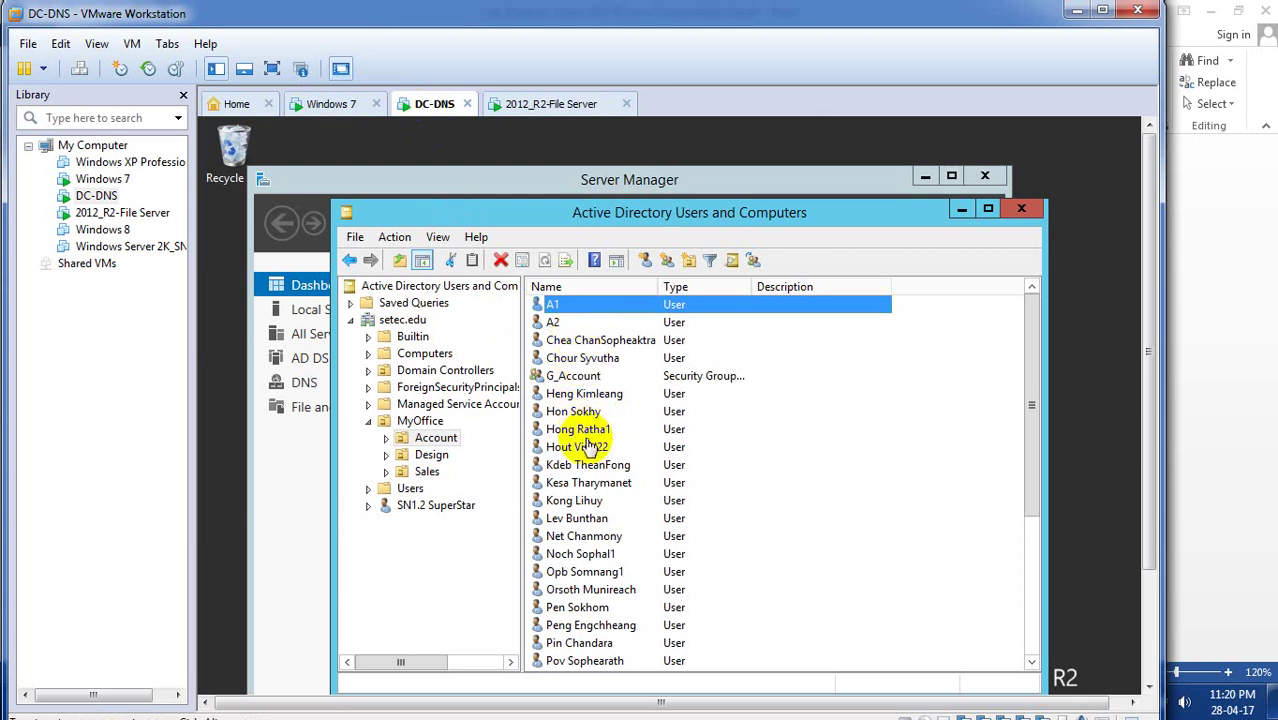
{"action": "key", "text": "ctrl+alt+Return"}
{"action": "left_click", "coordinate": [530, 294]}
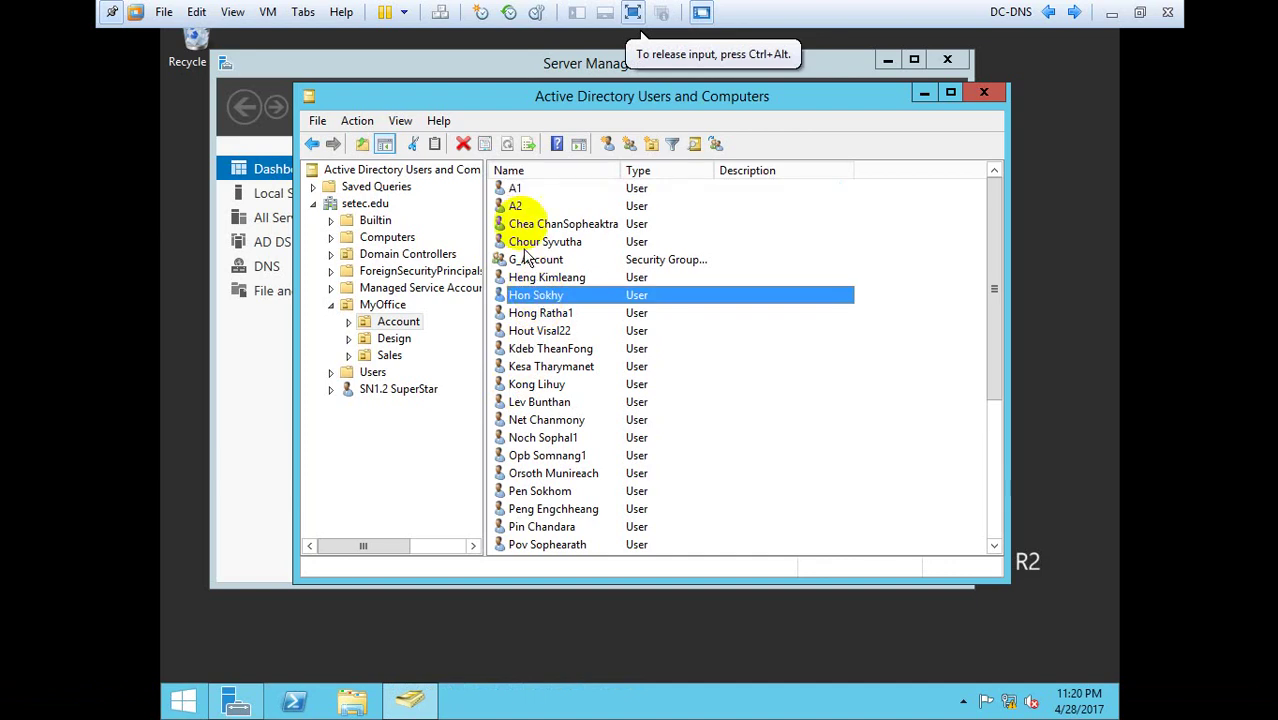
{"action": "left_click", "coordinate": [522, 224]}
{"action": "left_click", "coordinate": [528, 331]}
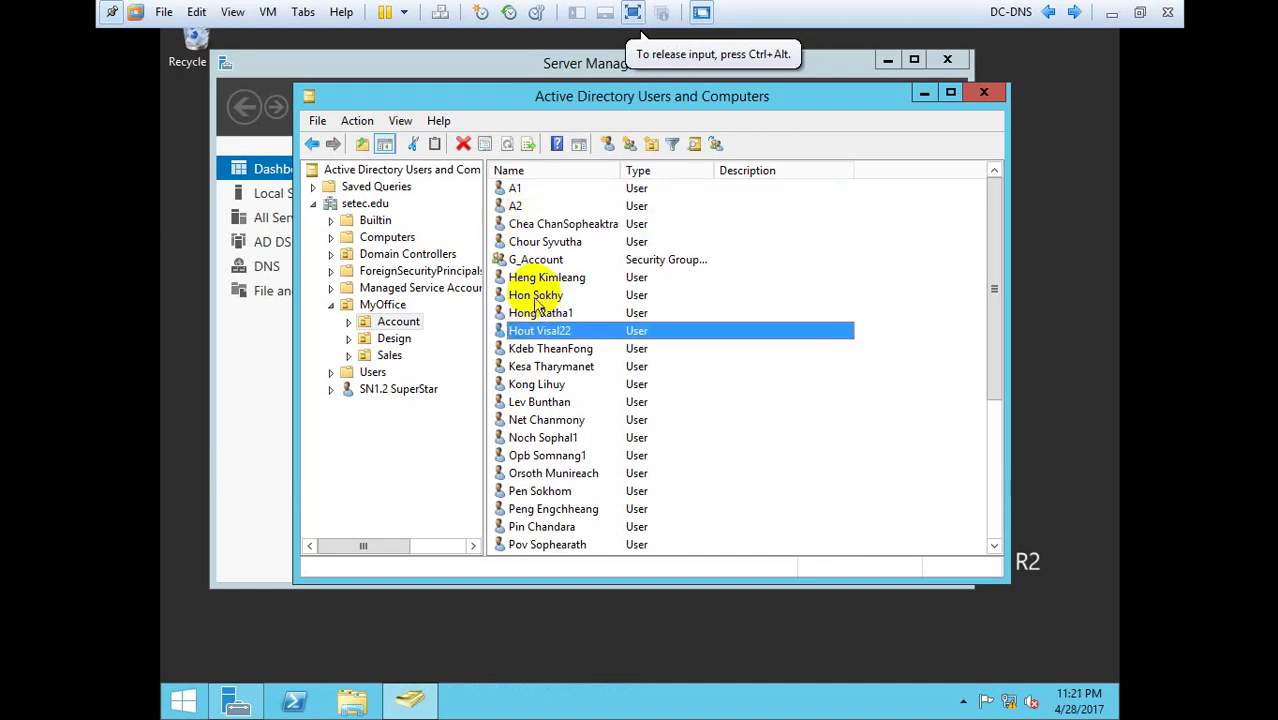
{"action": "left_click", "coordinate": [538, 278]}
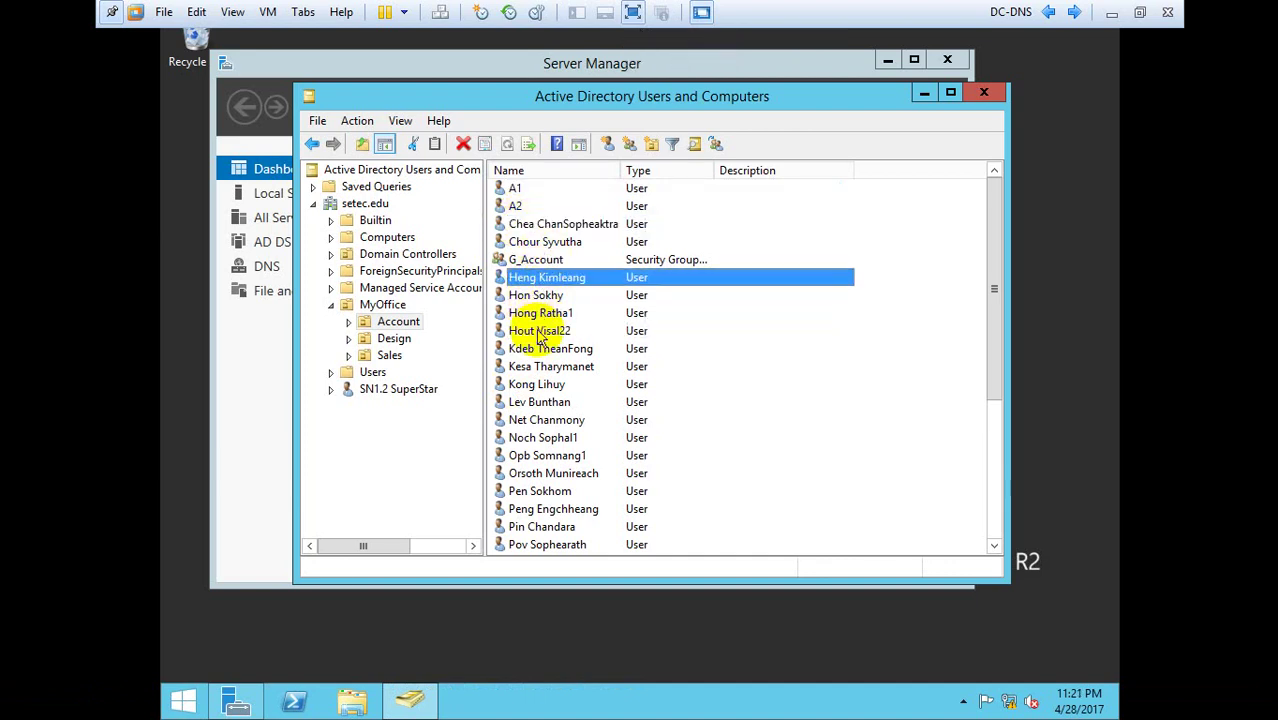
{"action": "left_click", "coordinate": [547, 226]}
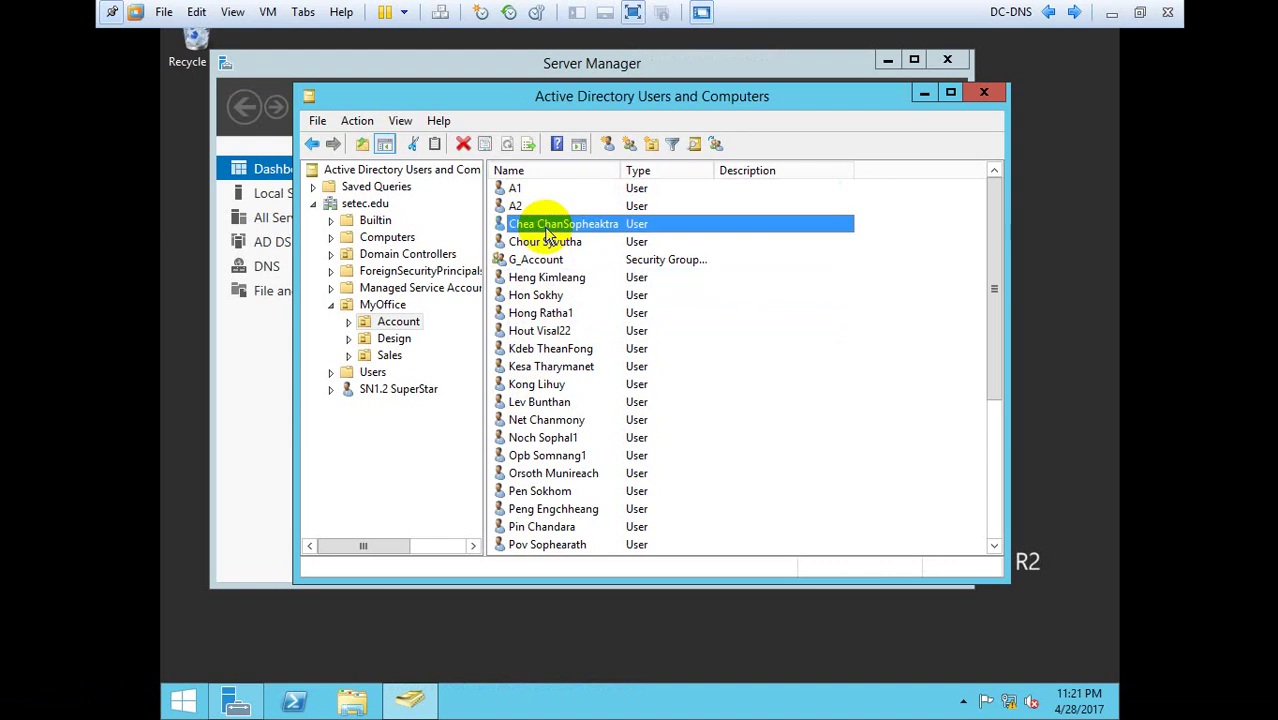
Step: Examine the home folder Connect option in the profile properties of the user listed below A2, and cancel the dialog
{"action": "right_click", "coordinate": [547, 228]}
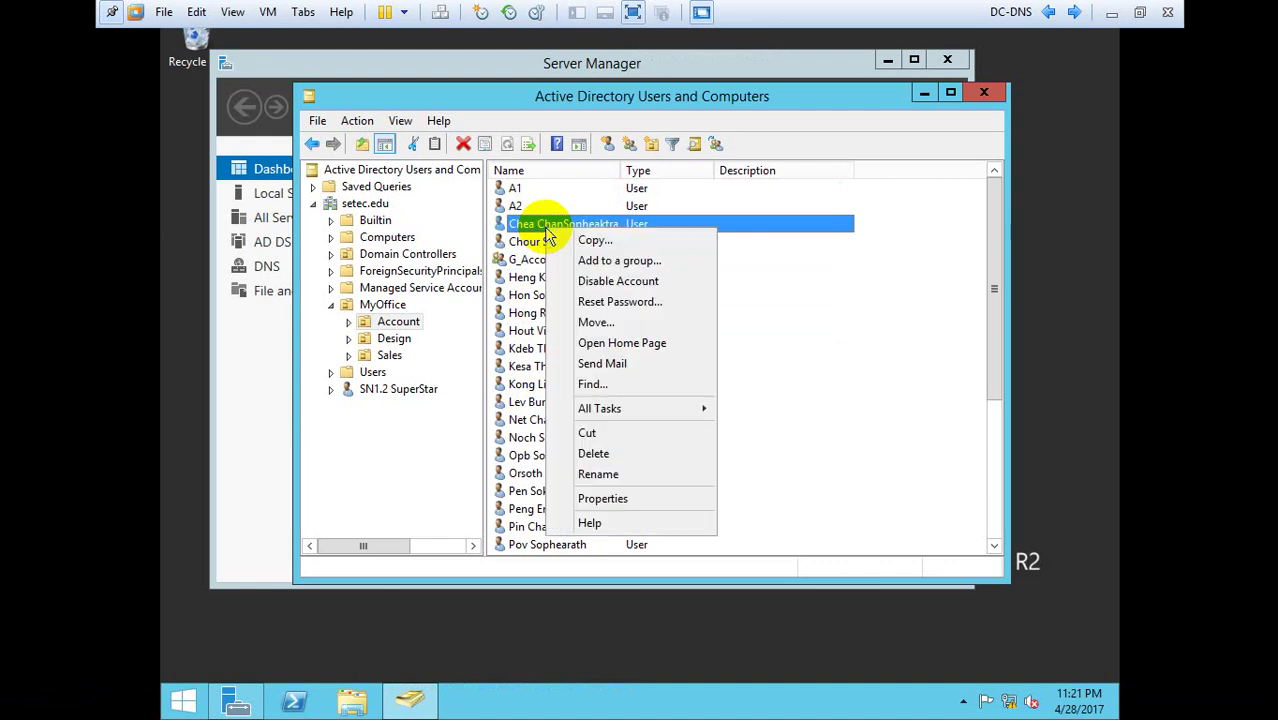
{"action": "left_click", "coordinate": [635, 500]}
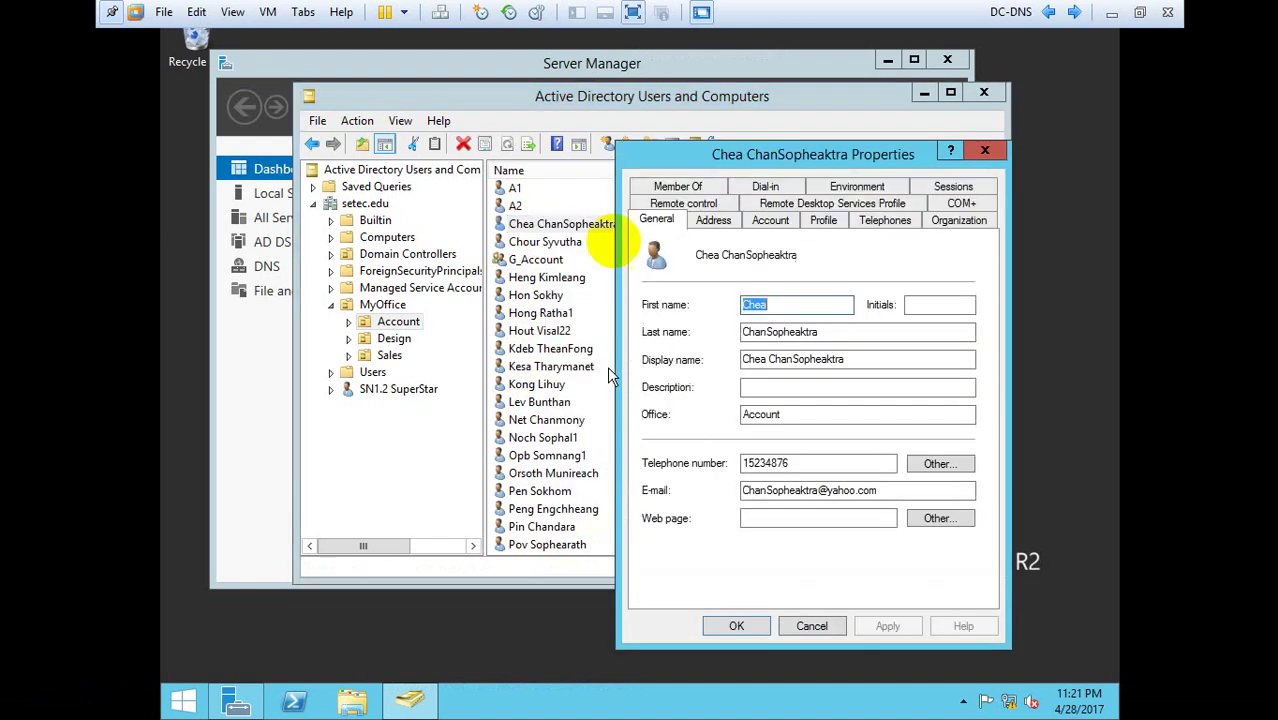
{"action": "left_click", "coordinate": [825, 222]}
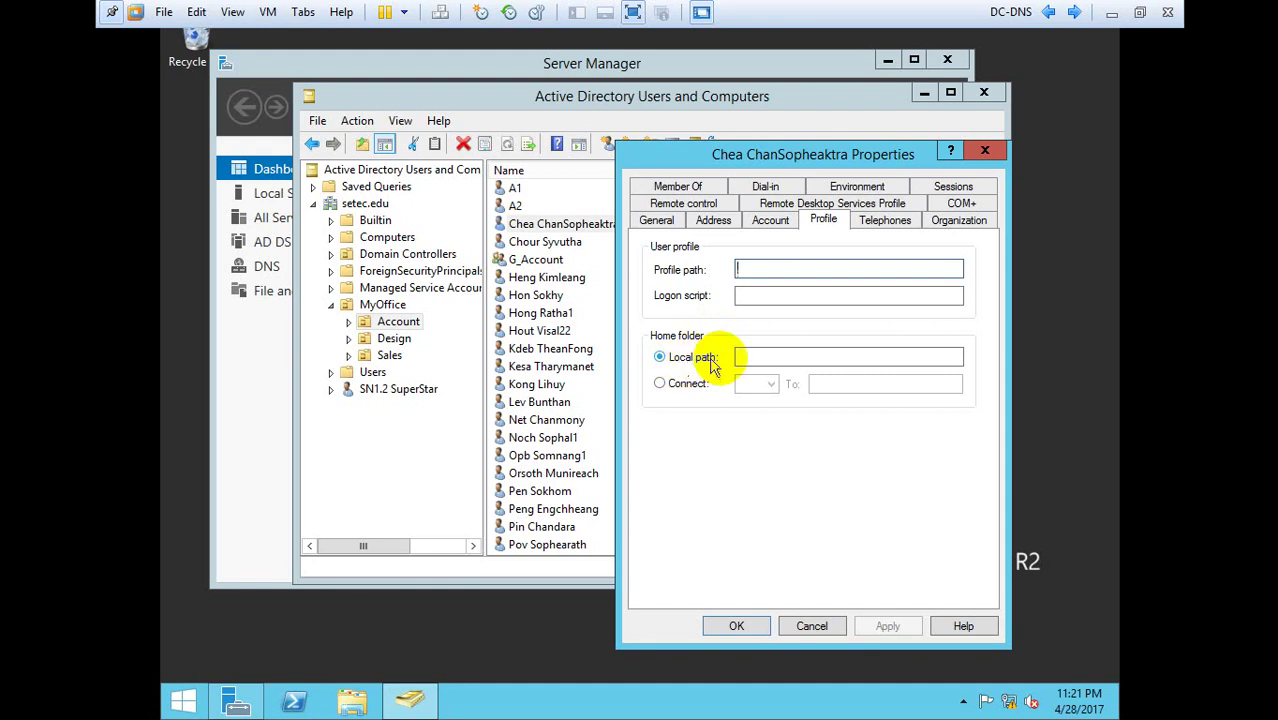
{"action": "left_click", "coordinate": [675, 388]}
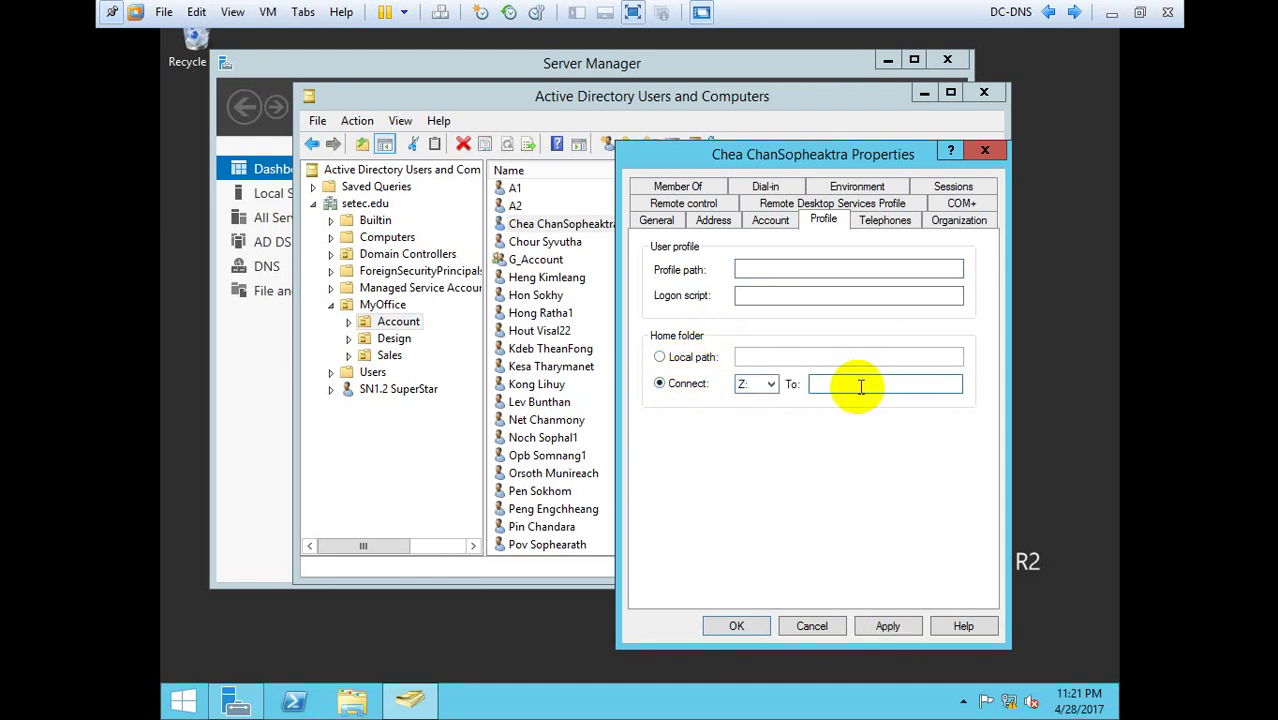
{"action": "left_click", "coordinate": [820, 627]}
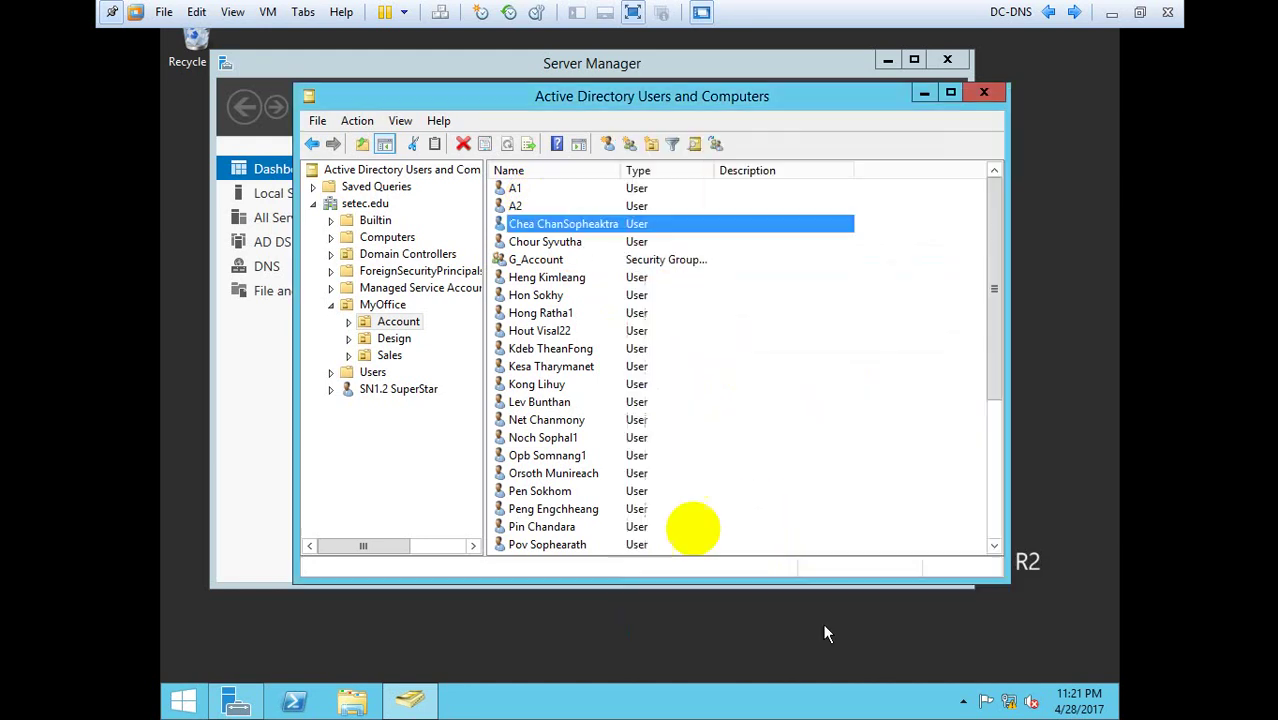
{"action": "left_click", "coordinate": [535, 350]}
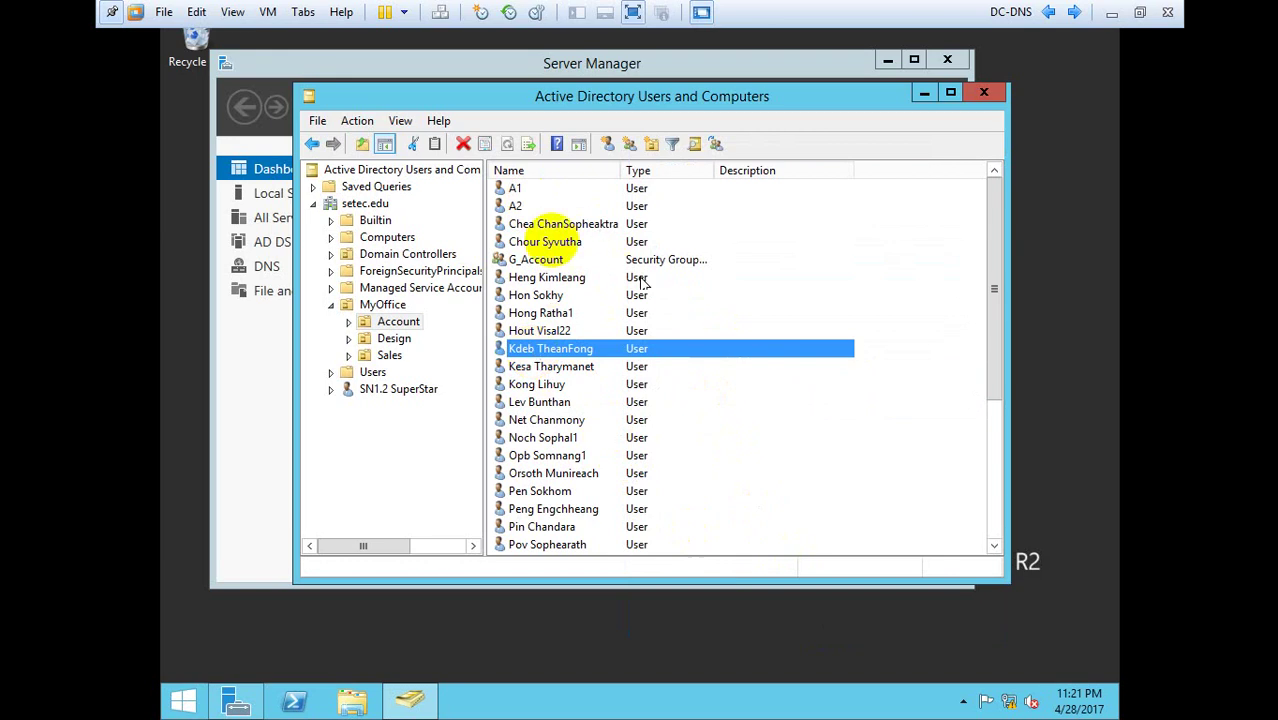
{"action": "left_click", "coordinate": [556, 228]}
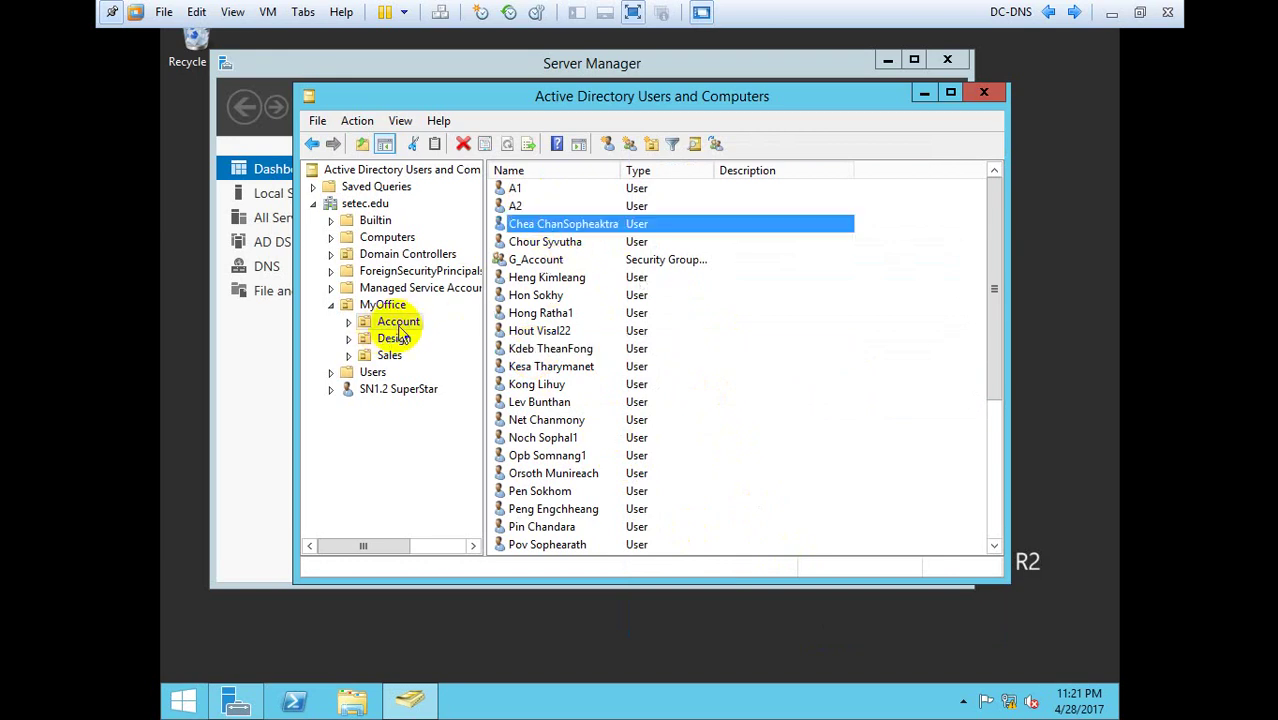
{"action": "left_click", "coordinate": [549, 368]}
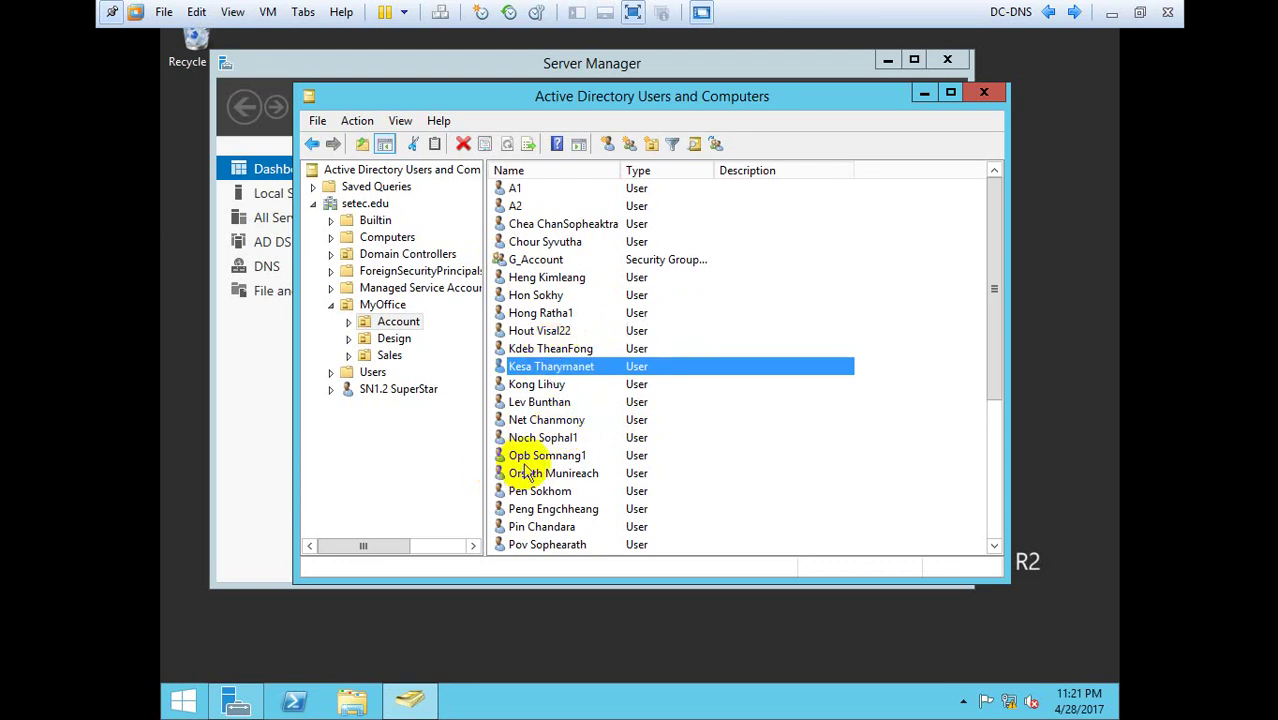
Step: Open the Account folder in the Mydata share on \\file and place its window beside the Active Directory user list
{"action": "key", "text": "super+r"}
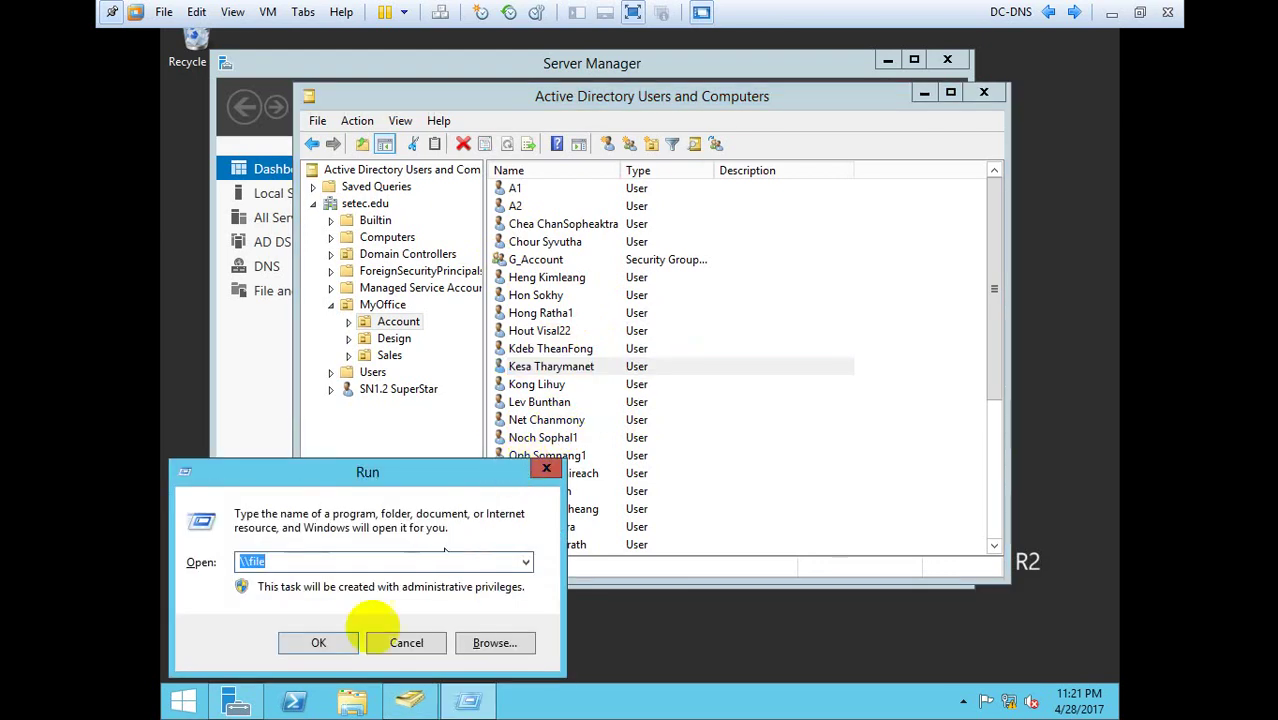
{"action": "left_click", "coordinate": [333, 642]}
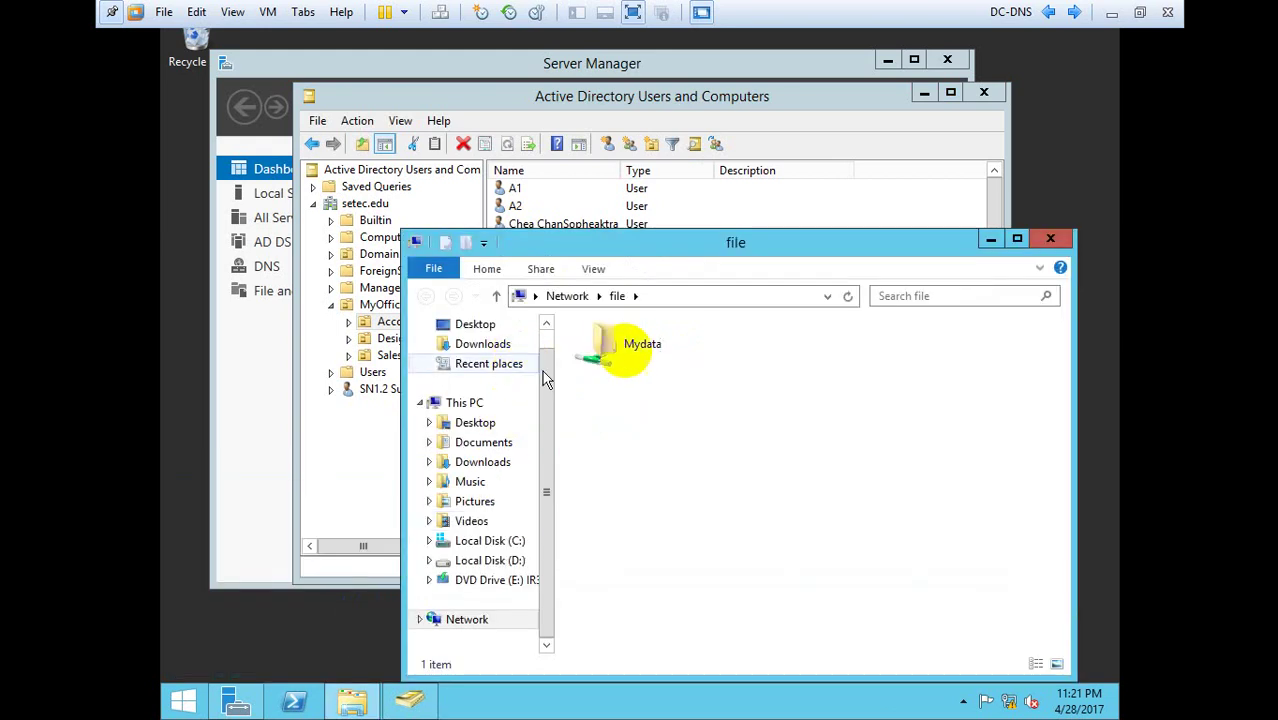
{"action": "left_click", "coordinate": [638, 358]}
{"action": "double_click", "coordinate": [638, 358]}
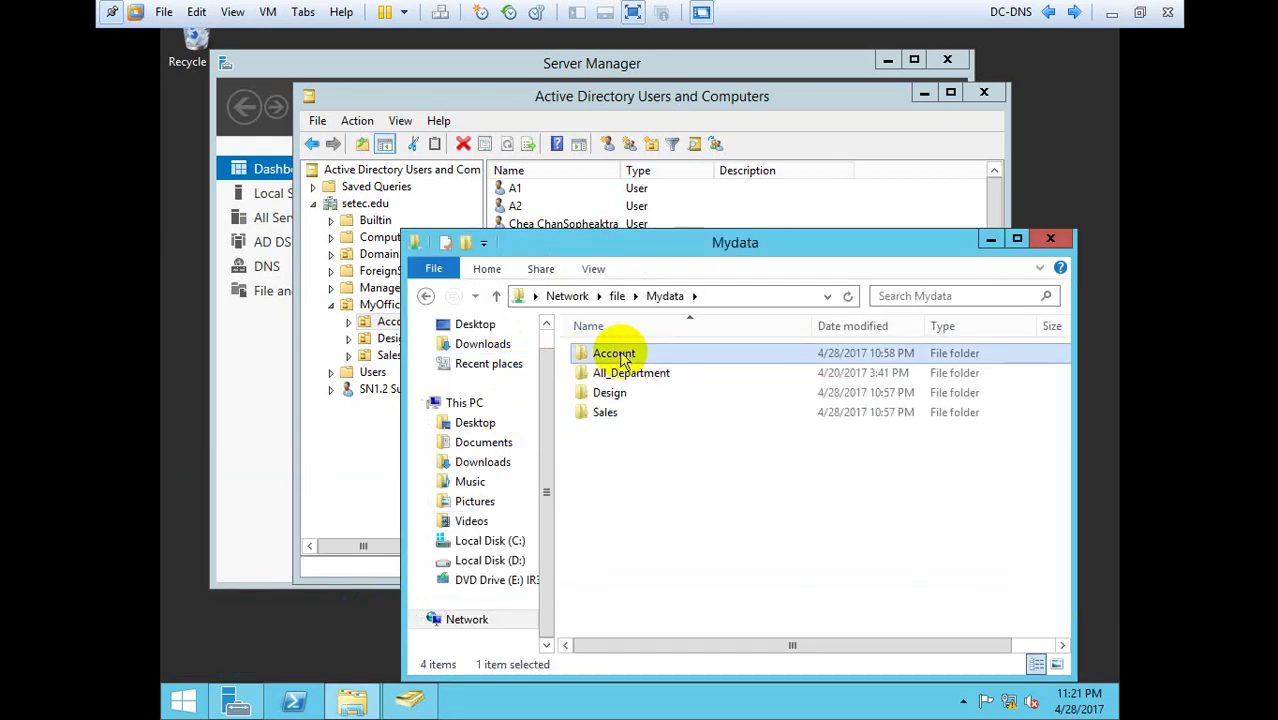
{"action": "double_click", "coordinate": [610, 356]}
{"action": "left_click_drag", "start_coordinate": [620, 248], "coordinate": [815, 204]}
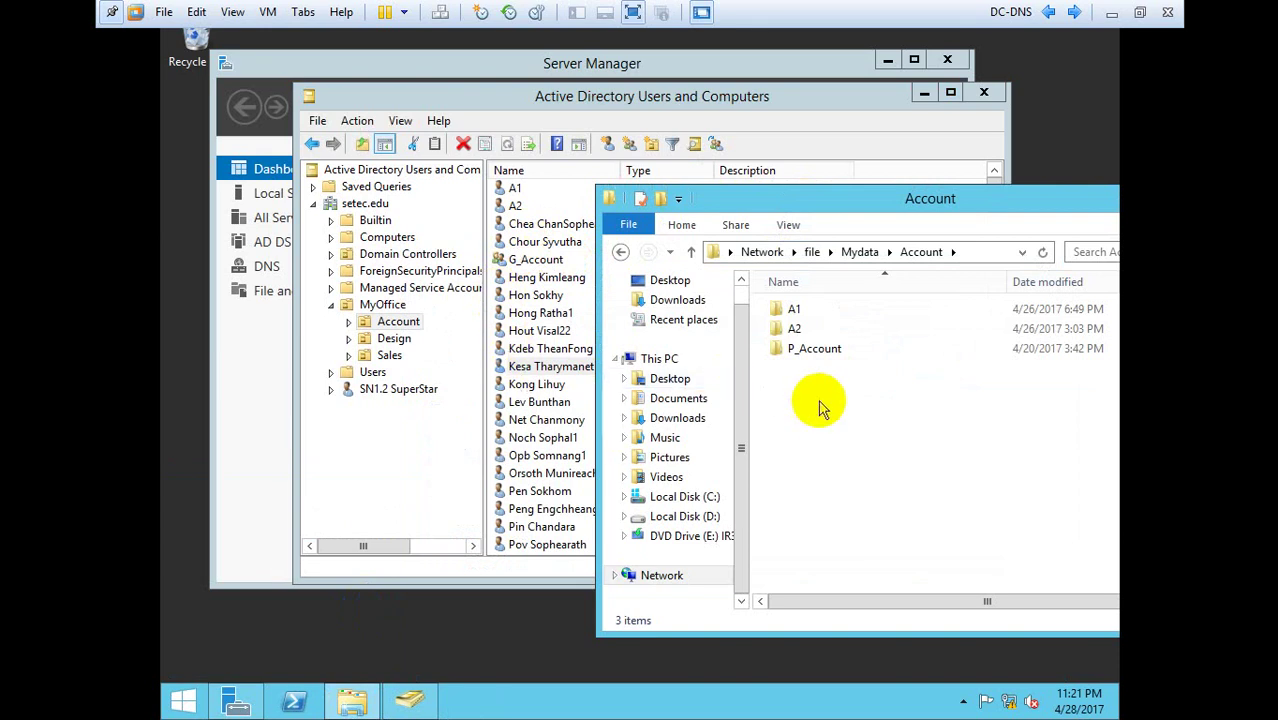
Step: Compare the users in the Account organizational unit, including A1 and A2, with the folders in \\file\Mydata\Account
{"action": "left_click", "coordinate": [524, 349]}
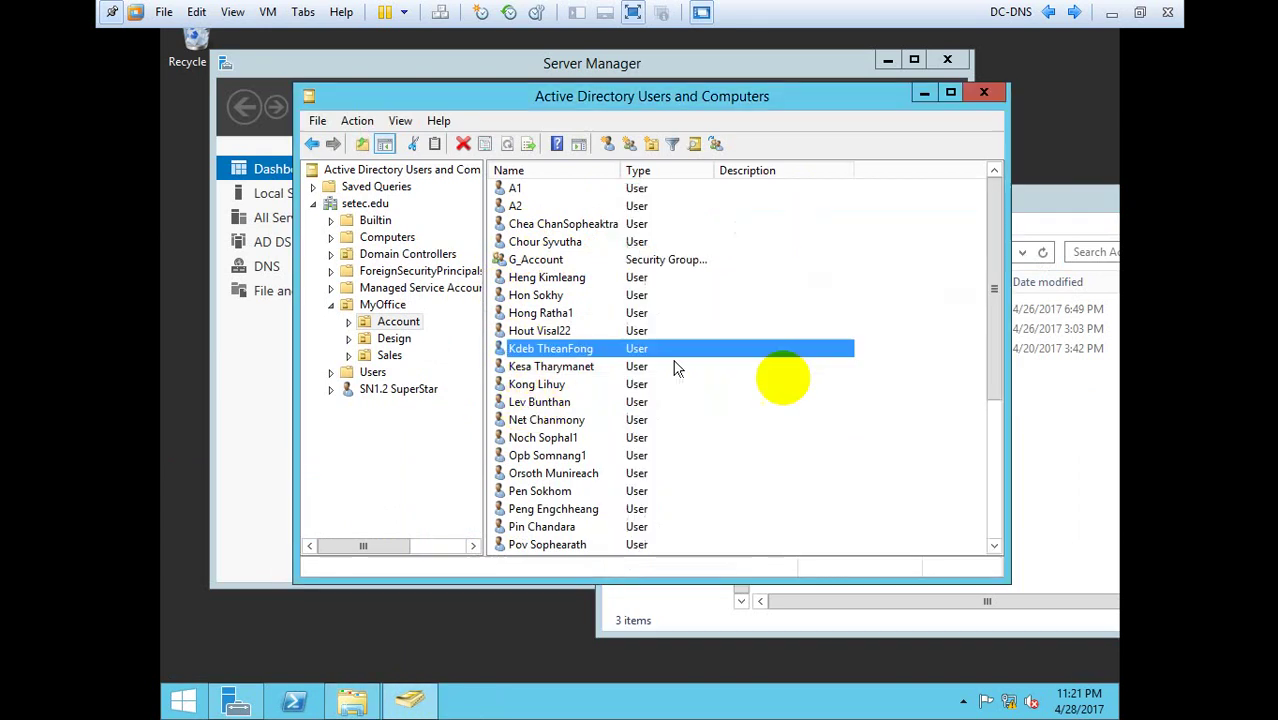
{"action": "left_click", "coordinate": [1048, 448]}
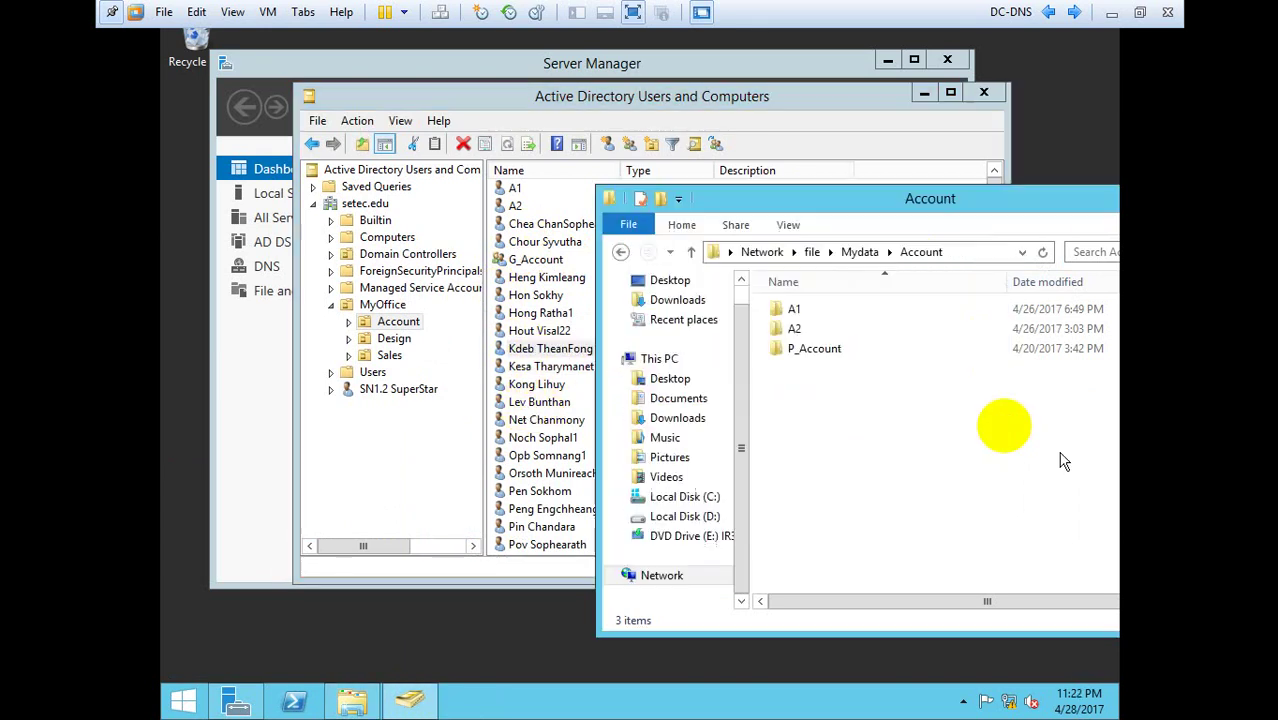
{"action": "left_click", "coordinate": [795, 199]}
{"action": "left_click_drag", "start_coordinate": [795, 199], "coordinate": [785, 136]}
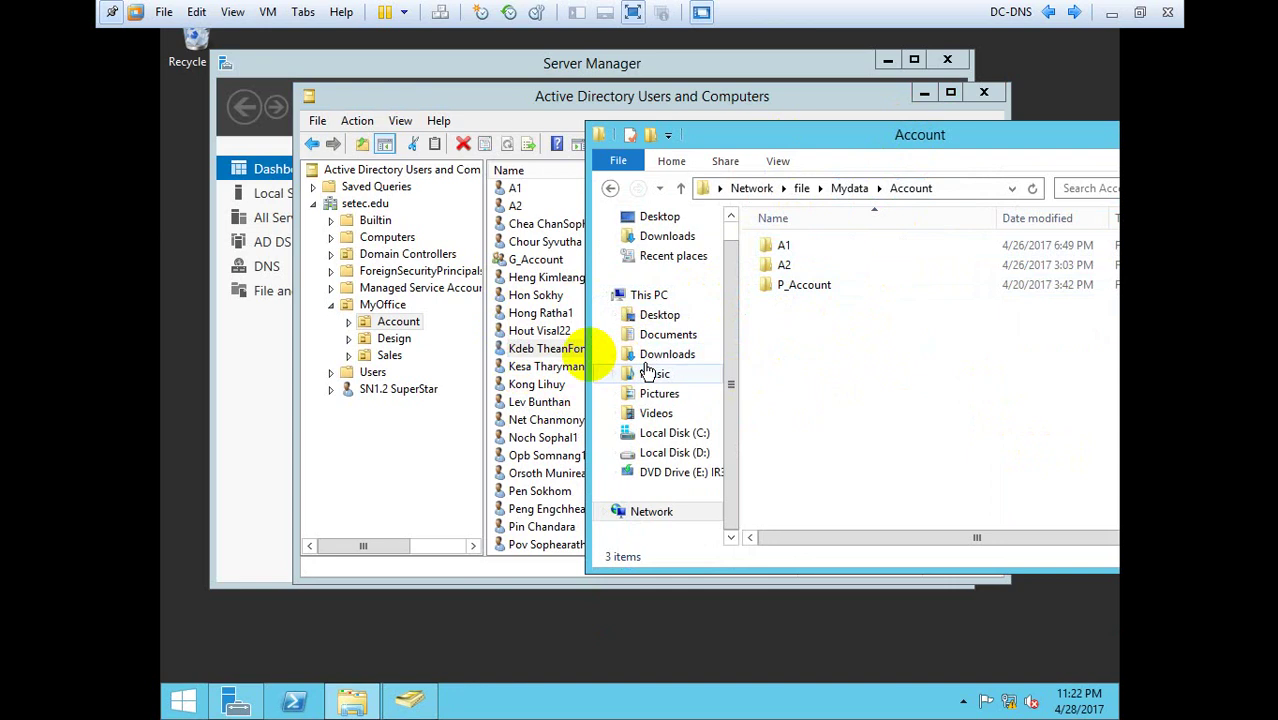
{"action": "left_click", "coordinate": [521, 349]}
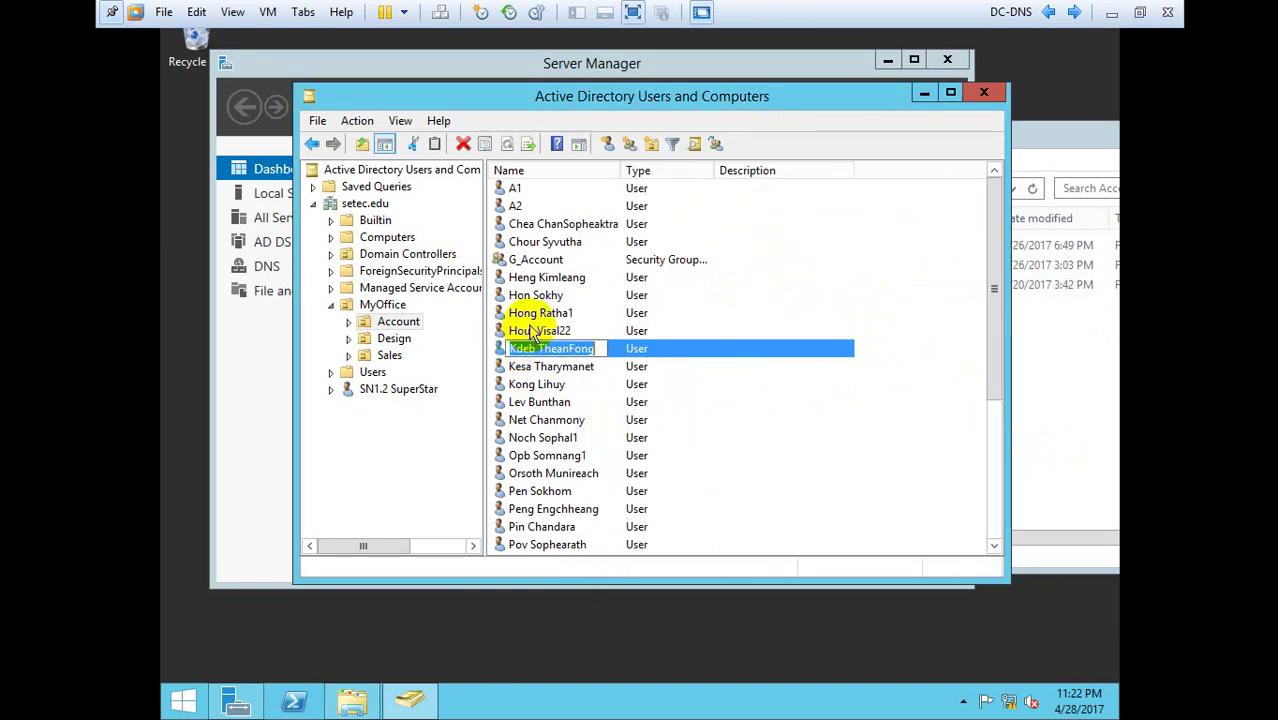
{"action": "left_click", "coordinate": [538, 314]}
{"action": "left_click", "coordinate": [537, 296]}
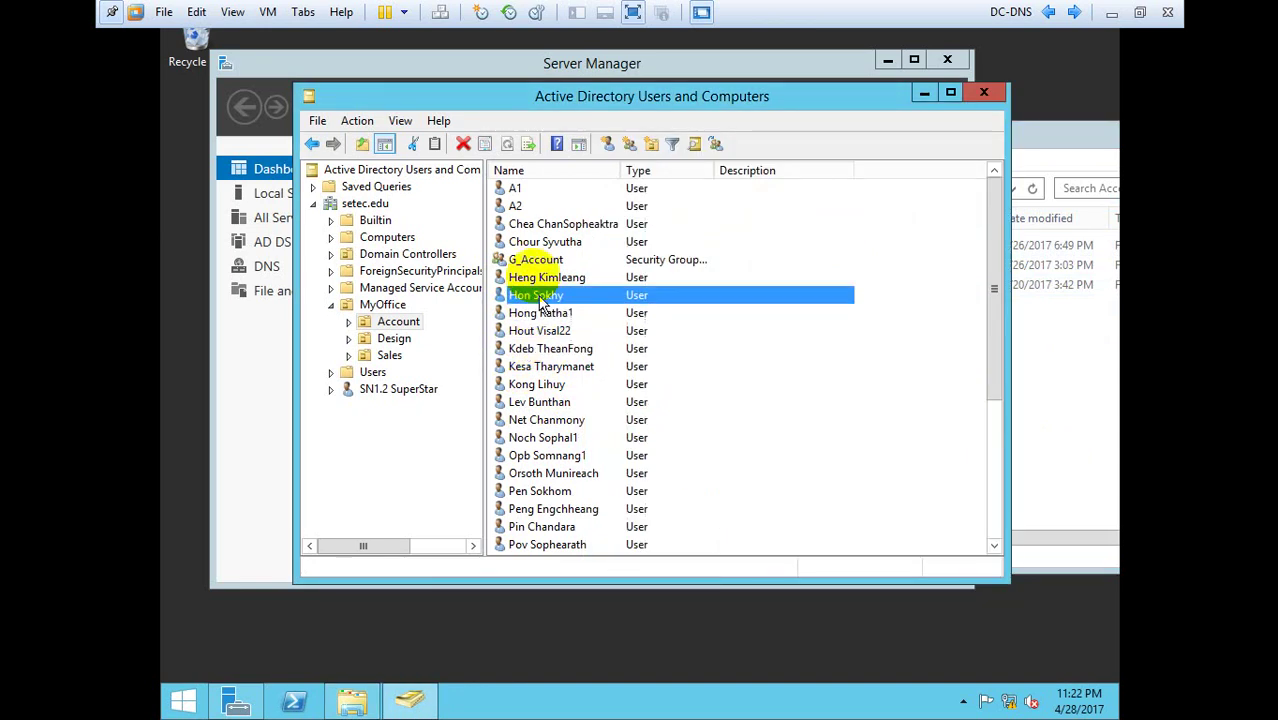
{"action": "left_click", "coordinate": [512, 188]}
{"action": "left_click", "coordinate": [515, 205]}
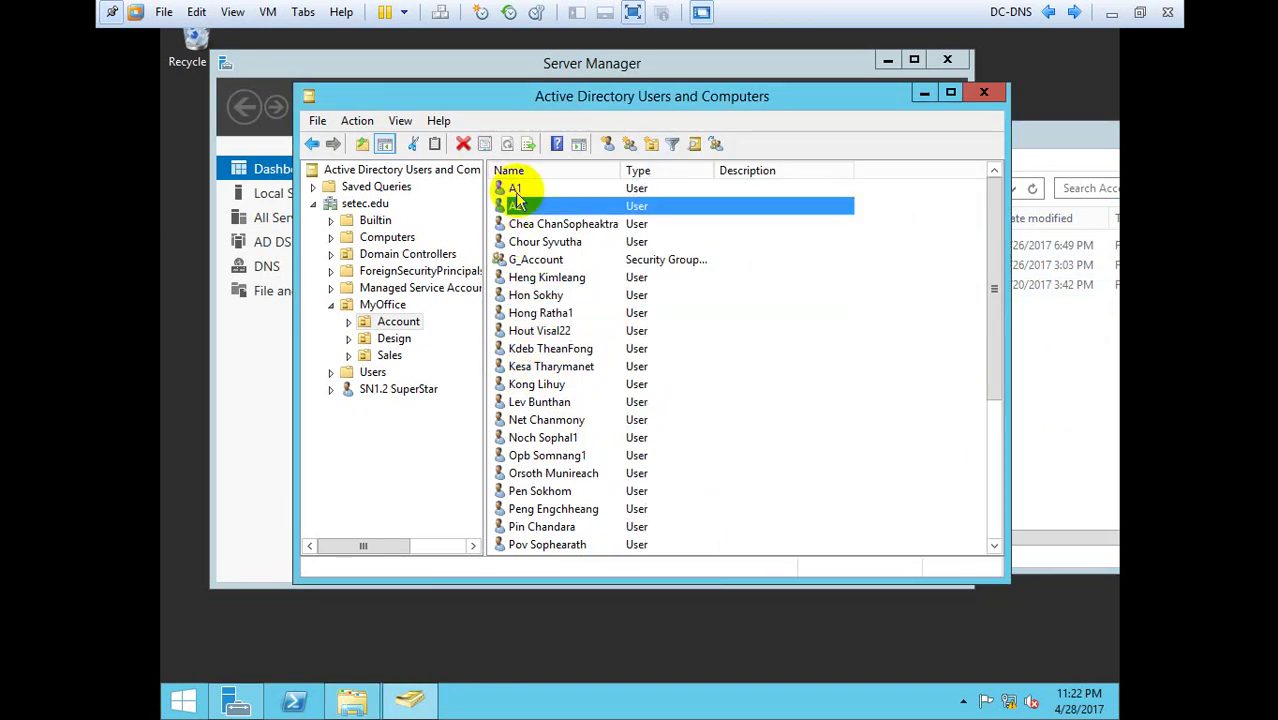
{"action": "left_click", "coordinate": [512, 188]}
{"action": "left_click", "coordinate": [515, 205]}
{"action": "left_click", "coordinate": [512, 188]}
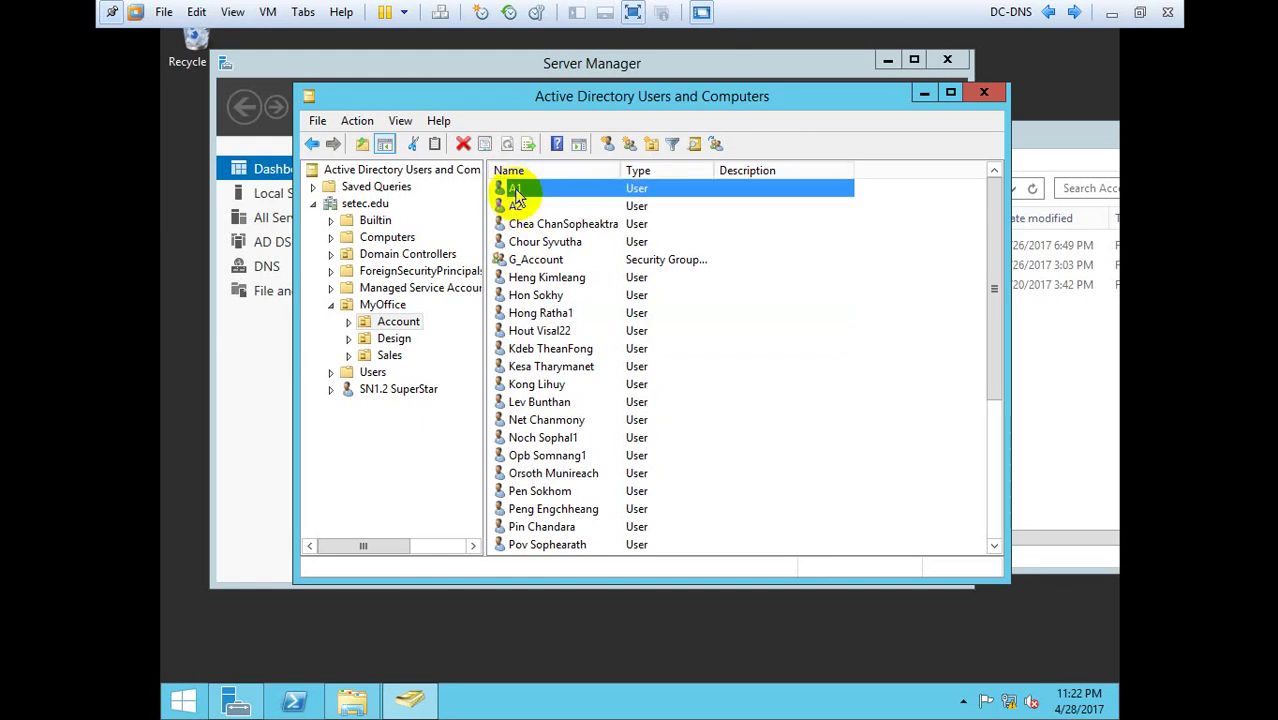
{"action": "left_click", "coordinate": [515, 206]}
{"action": "left_click", "coordinate": [541, 401]}
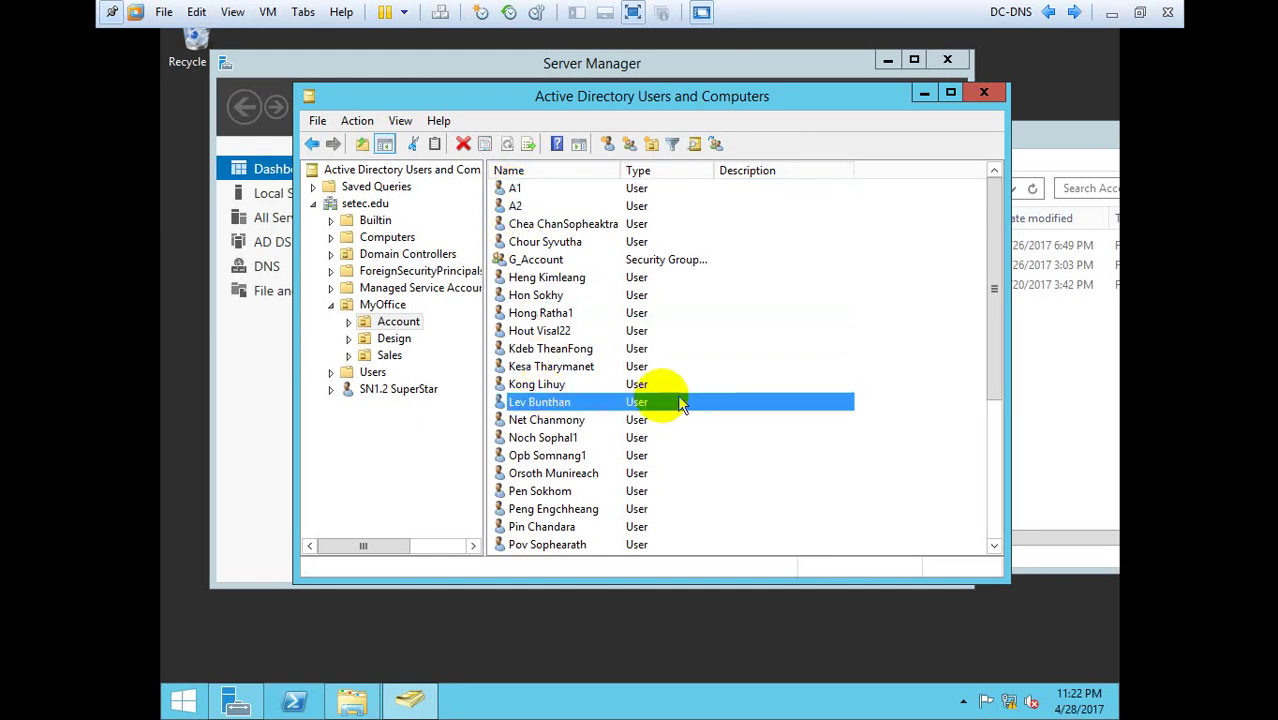
{"action": "left_click", "coordinate": [1052, 376]}
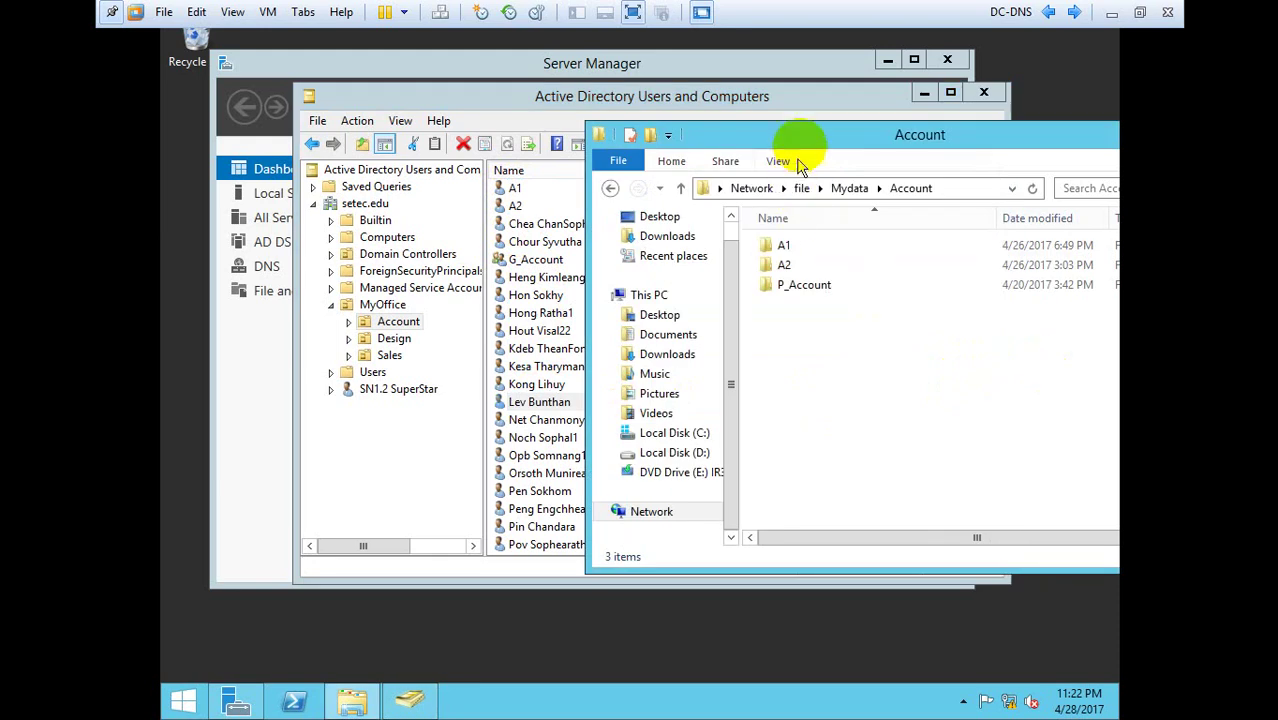
Step: Close the current Account folder window and reopen Account in the Mydata share on \\file
{"action": "left_click_drag", "start_coordinate": [750, 143], "coordinate": [605, 163]}
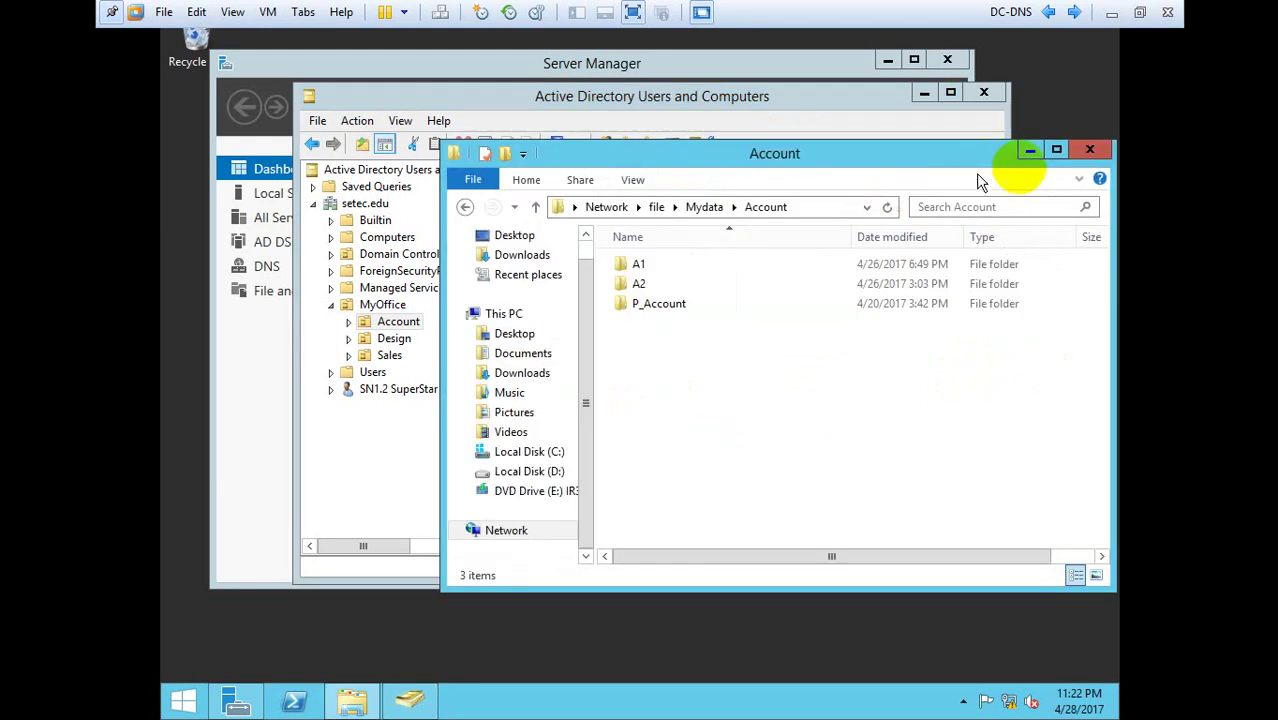
{"action": "left_click", "coordinate": [1089, 149]}
{"action": "key", "text": "super+r"}
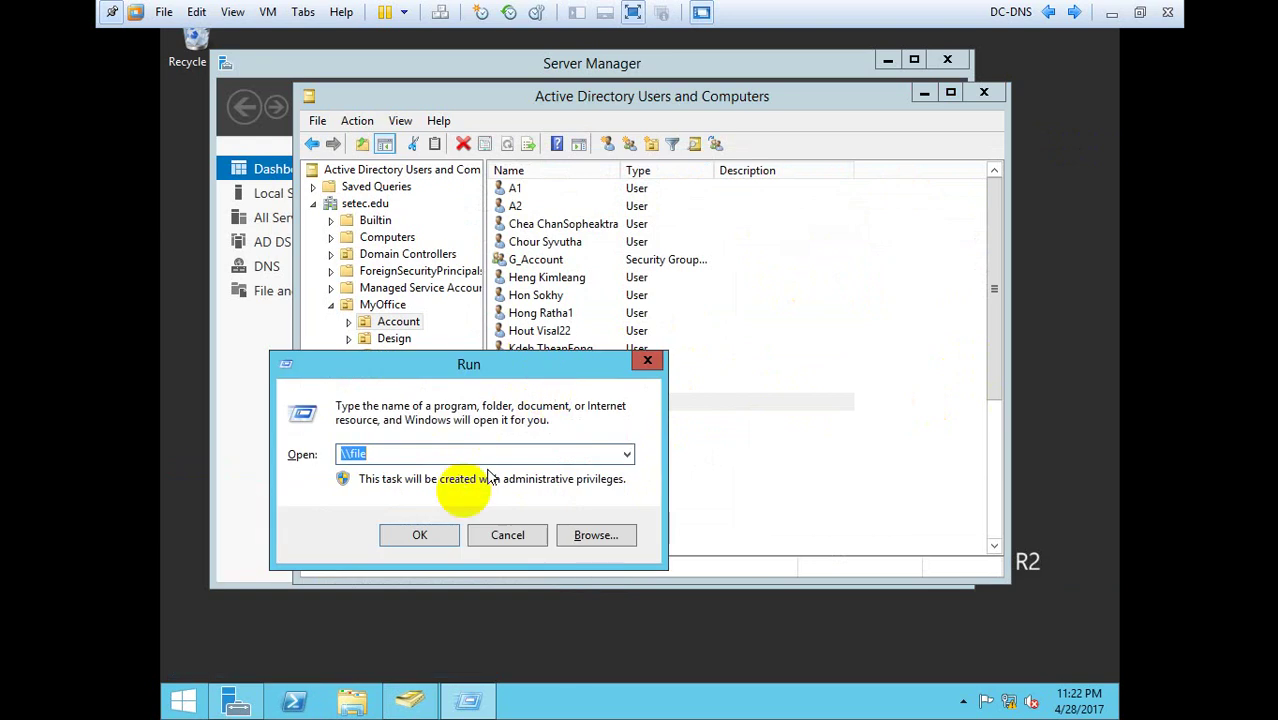
{"action": "left_click", "coordinate": [420, 533]}
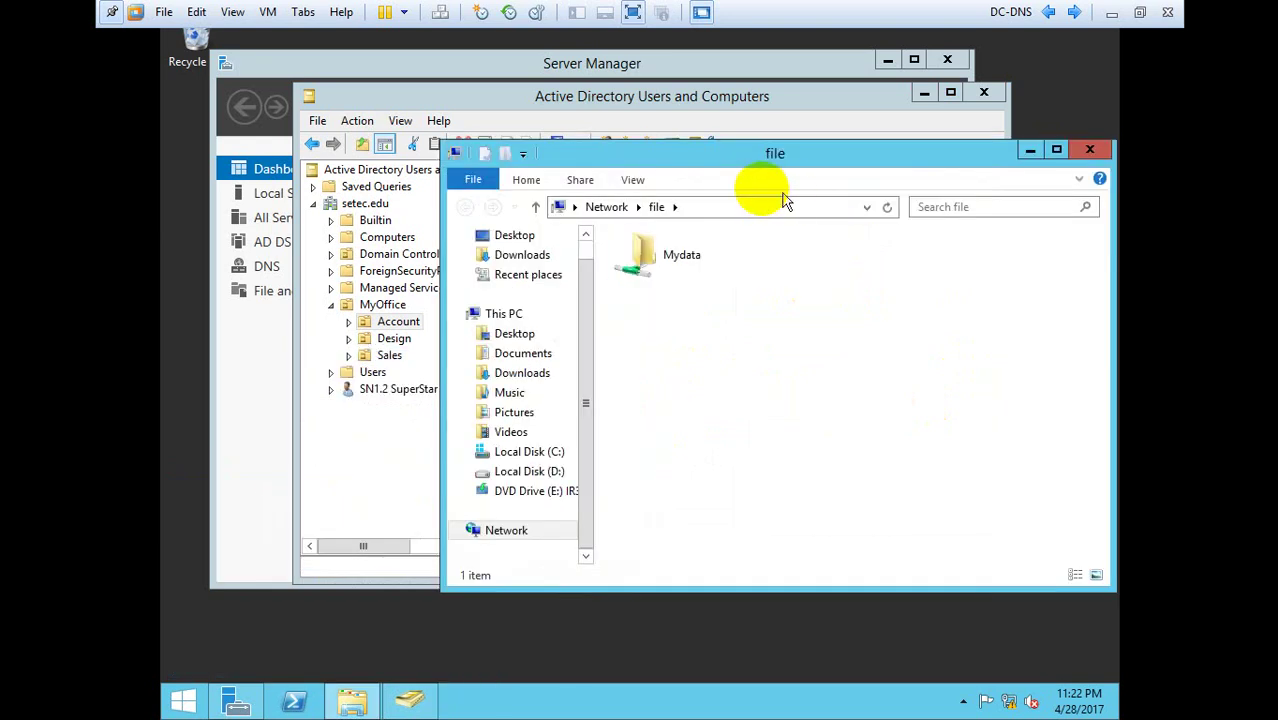
{"action": "double_click", "coordinate": [695, 256]}
{"action": "double_click", "coordinate": [675, 265]}
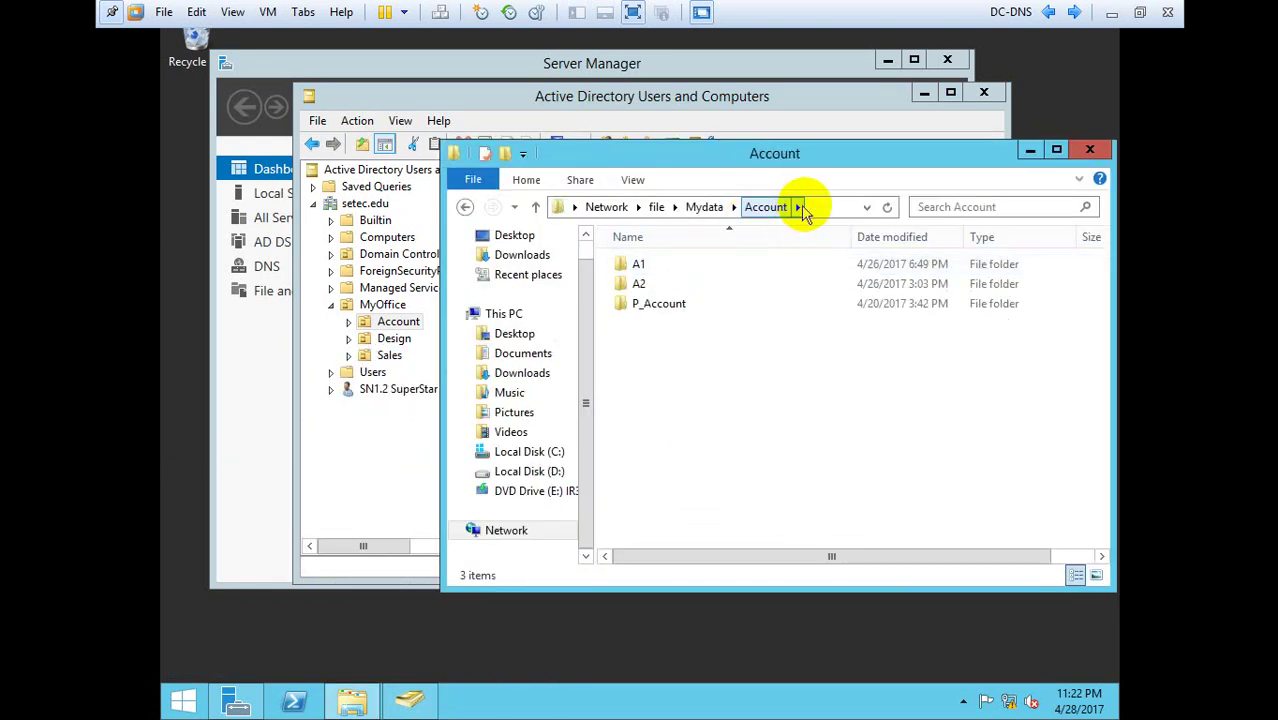
Step: Copy the network path \\file\Mydata\Account of the open folder and close its window
{"action": "left_click", "coordinate": [820, 213]}
{"action": "key", "text": "super+c"}
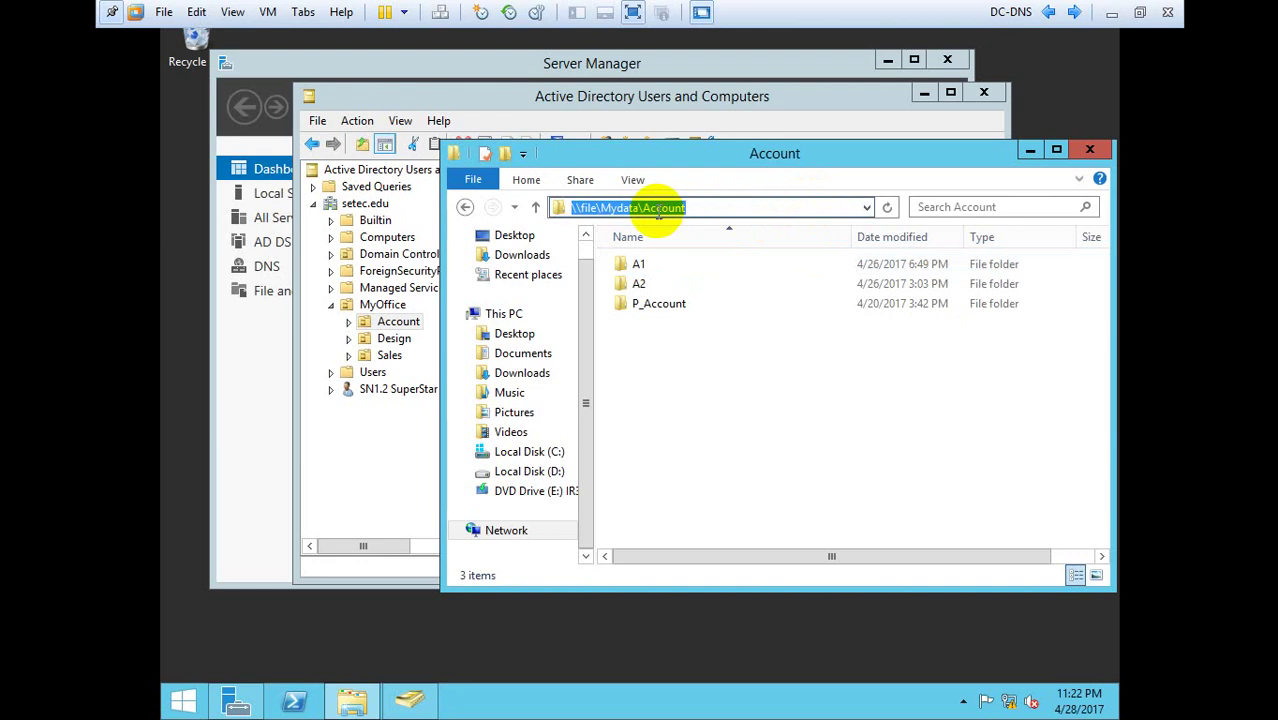
{"action": "right_click", "coordinate": [657, 209]}
{"action": "left_click", "coordinate": [703, 269]}
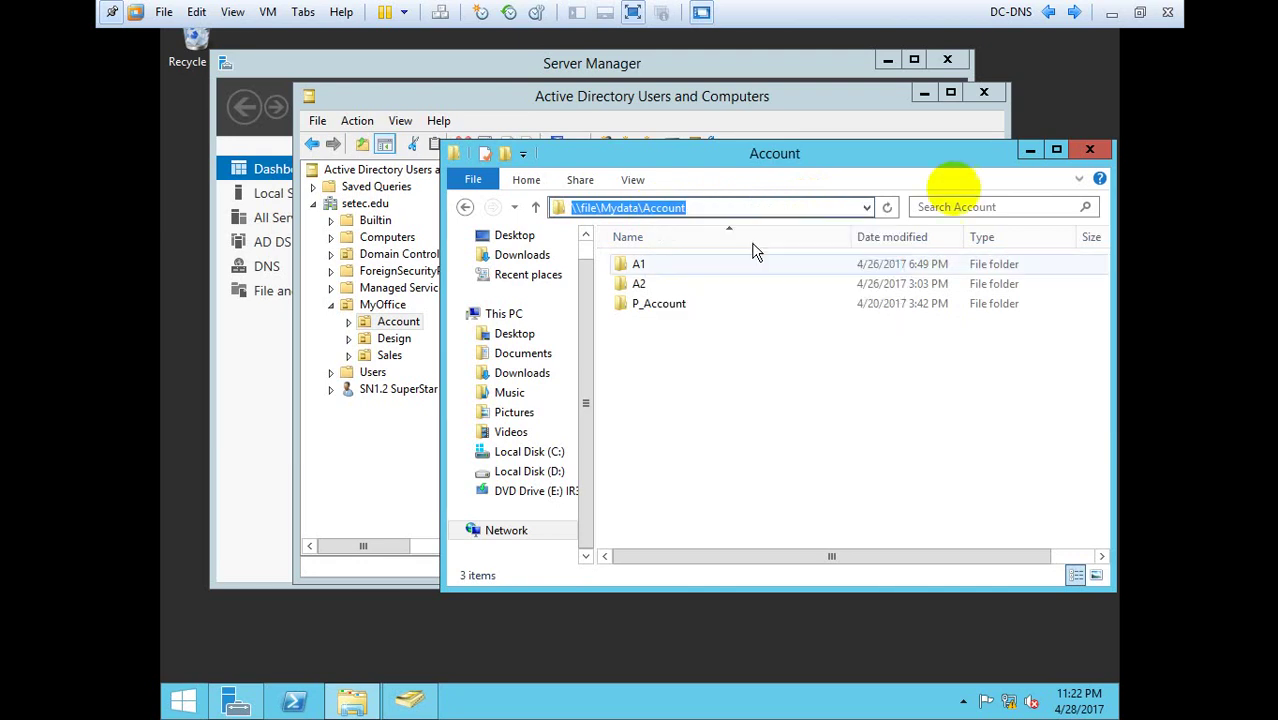
{"action": "left_click", "coordinate": [1089, 151]}
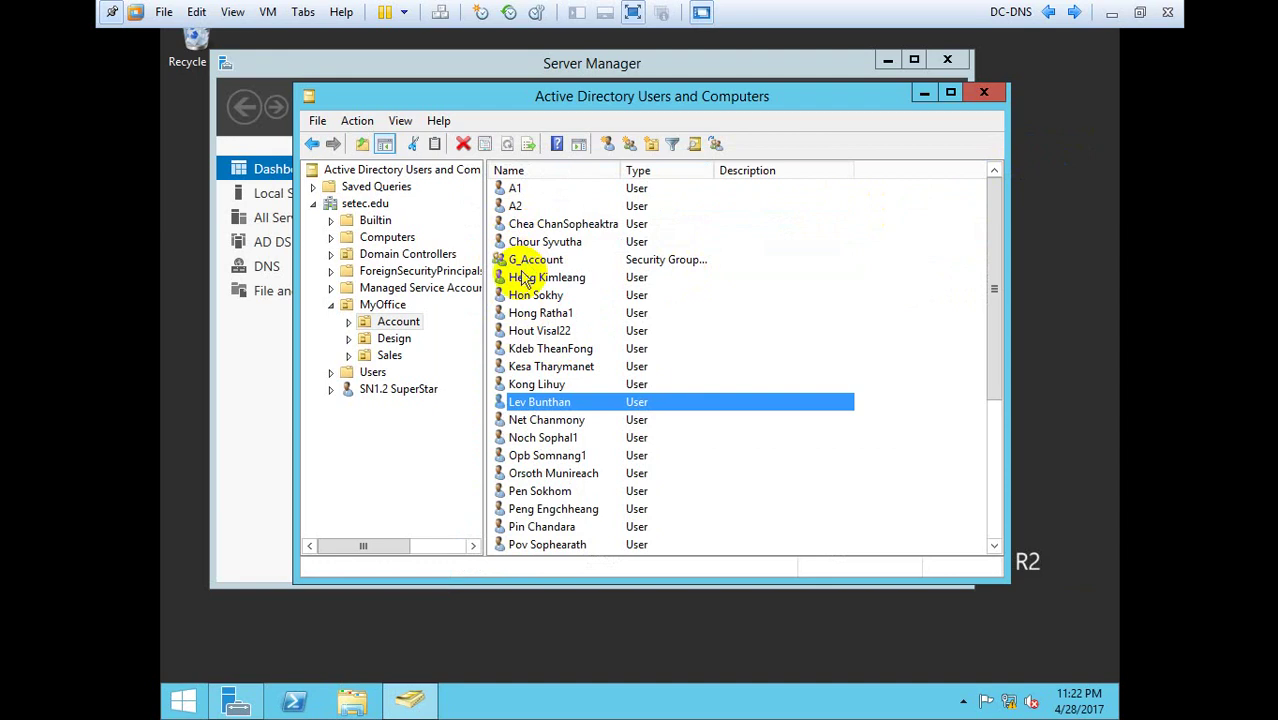
Step: Open the shared properties of all users in the Account organizational unit, leaving out A1, A2 and the G_Account group
{"action": "key", "text": "ctrl+a"}
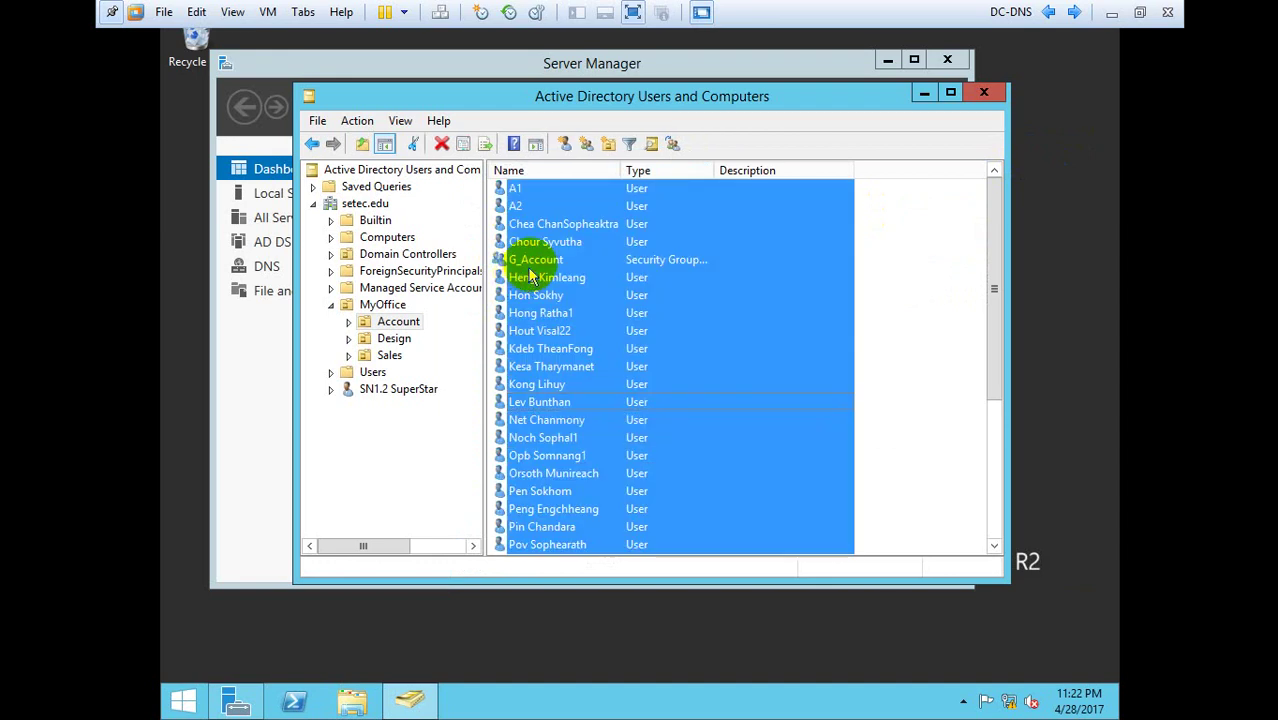
{"action": "left_click", "coordinate": [530, 266], "text": "ctrl"}
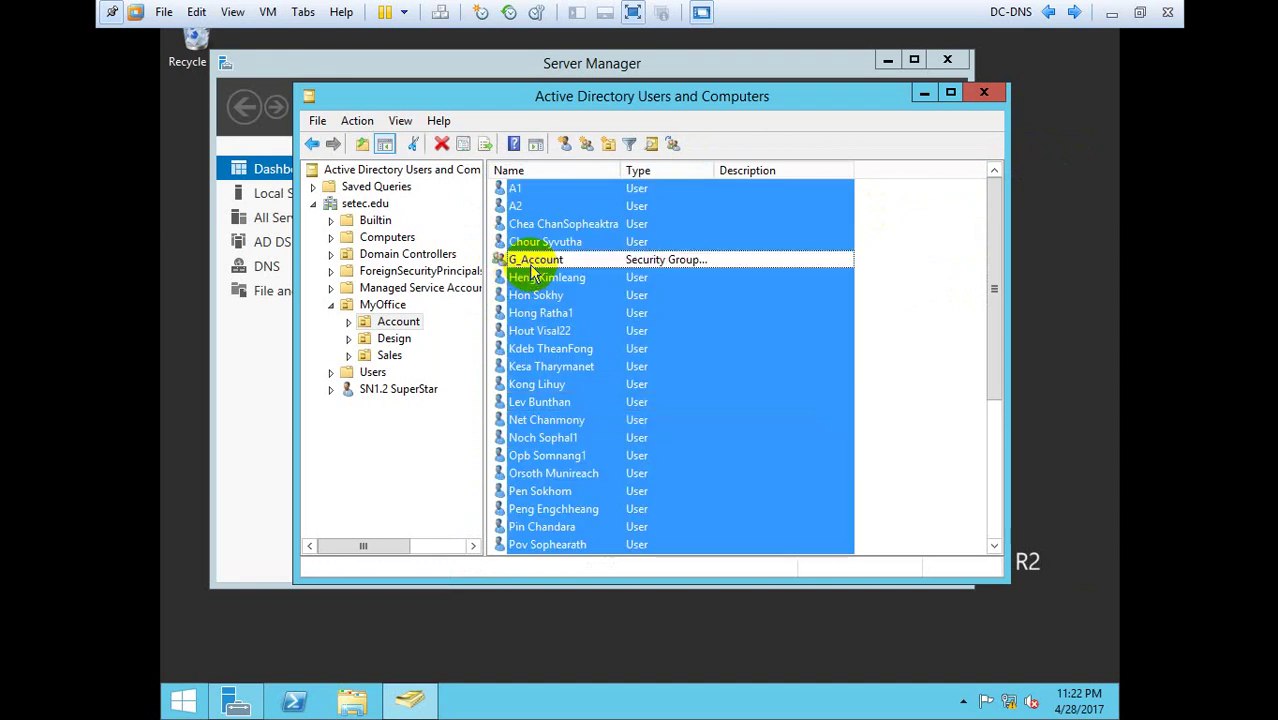
{"action": "left_click", "coordinate": [513, 208], "text": "ctrl"}
{"action": "left_click", "coordinate": [516, 190], "text": "ctrl"}
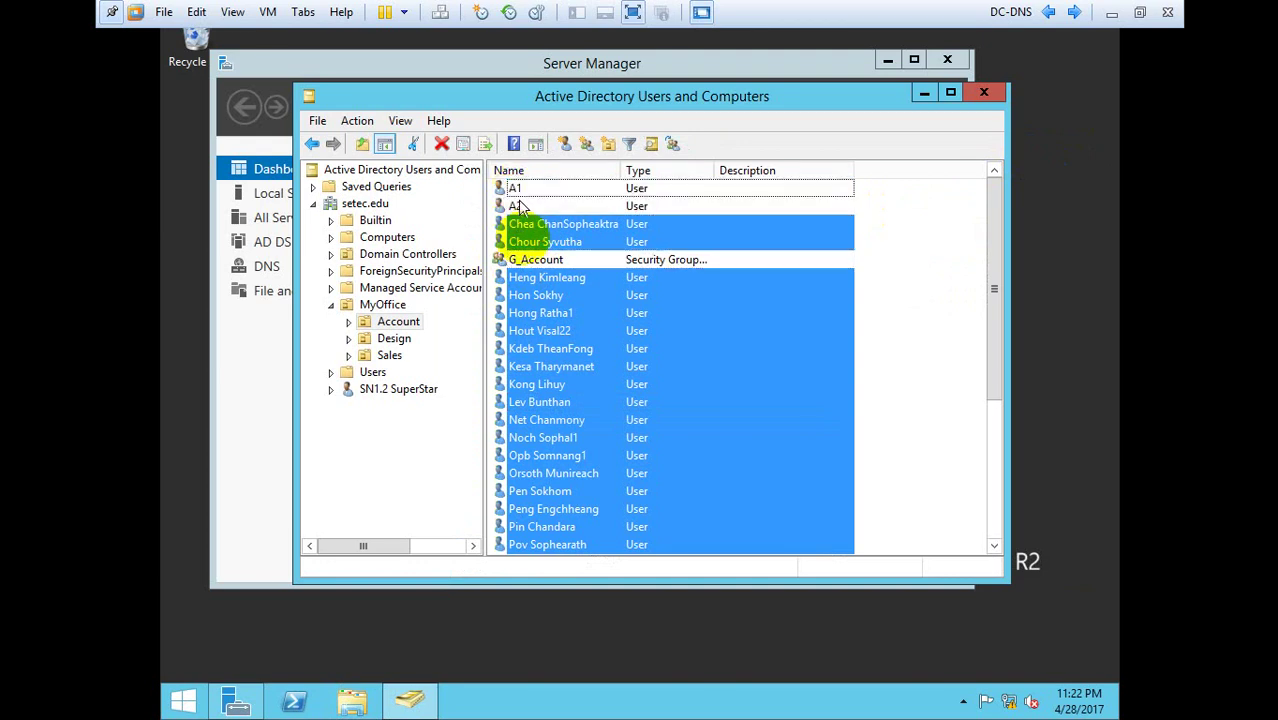
{"action": "right_click", "coordinate": [524, 243]}
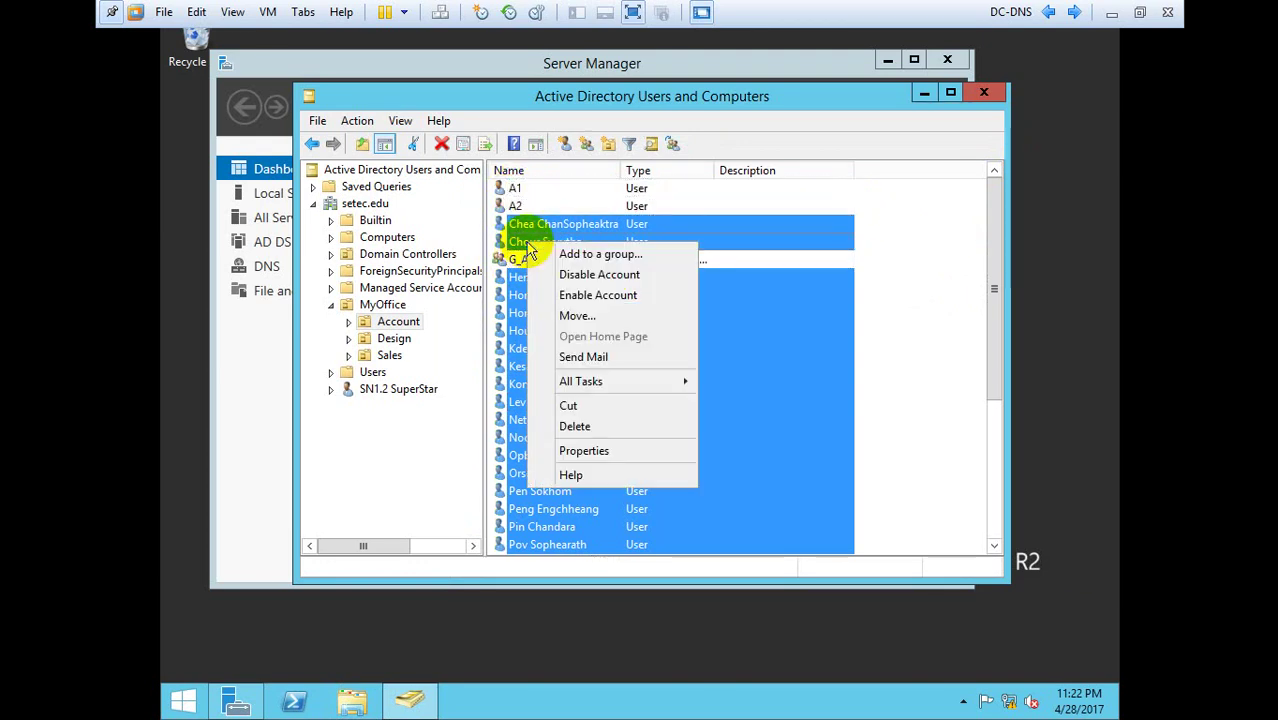
{"action": "left_click", "coordinate": [584, 449]}
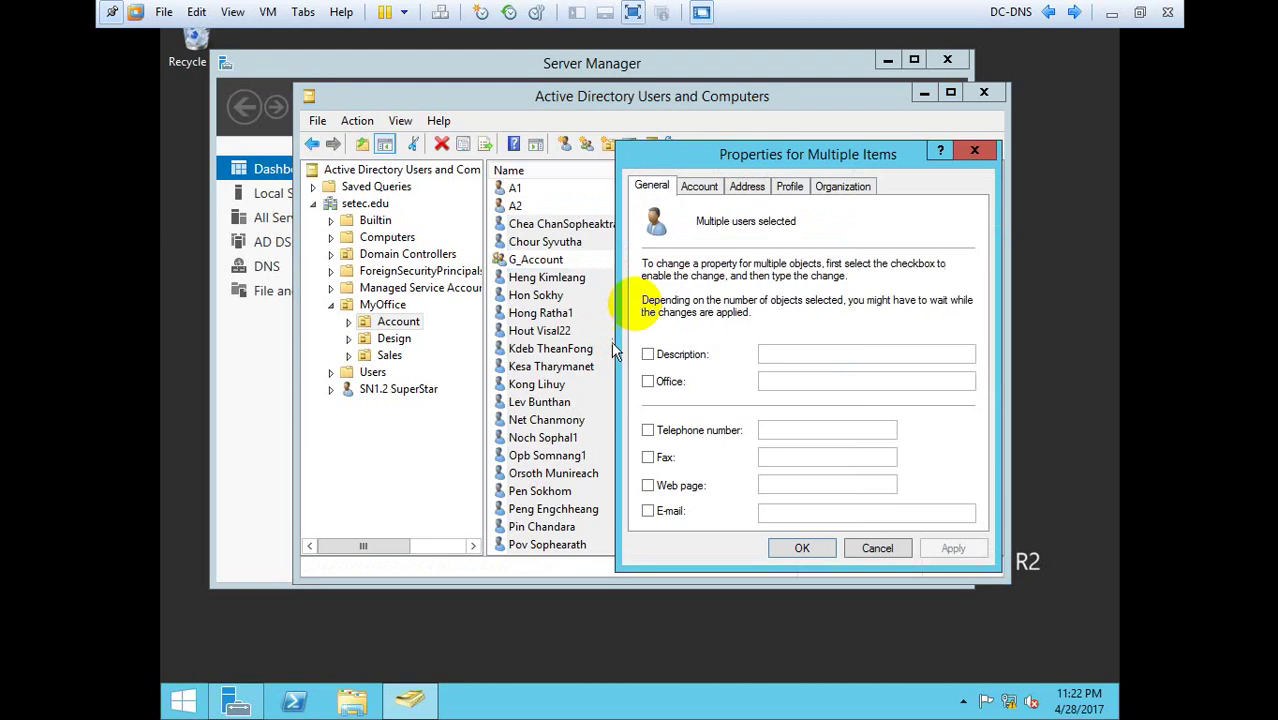
Step: Connect the selected users' home folder as drive M: to \\file\Mydata\Account\%UserName% and apply the change
{"action": "left_click", "coordinate": [786, 188]}
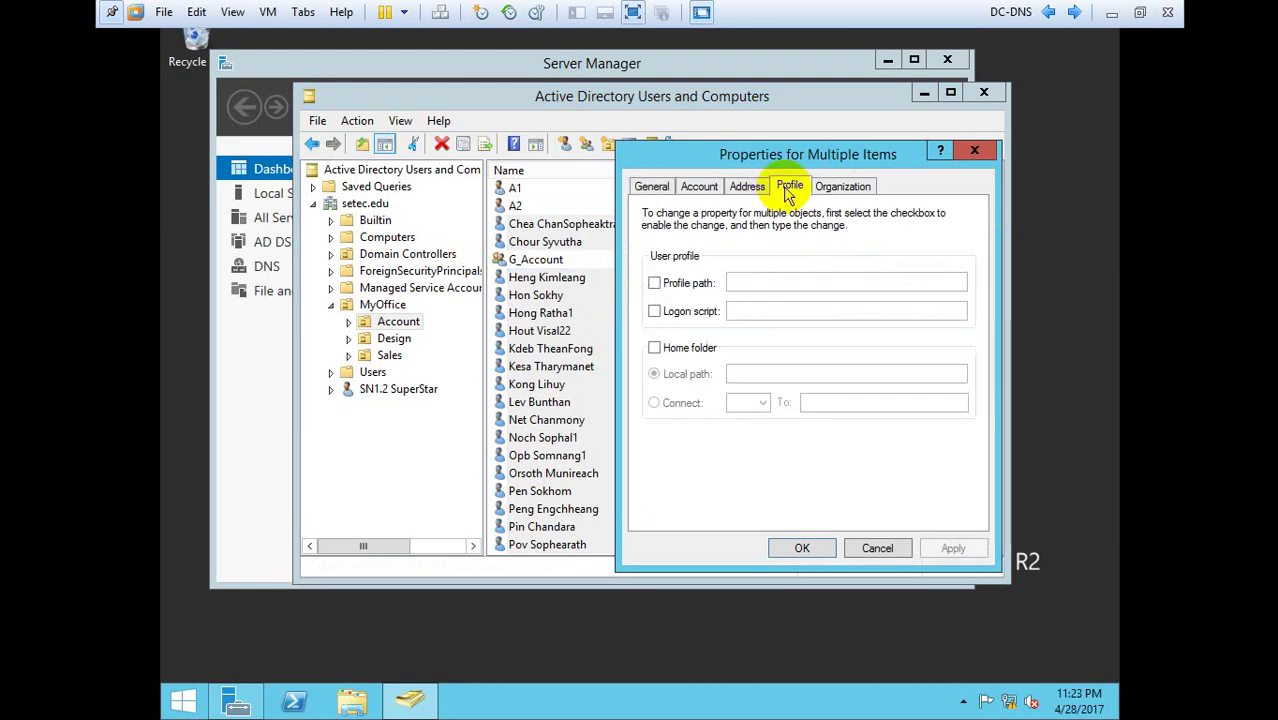
{"action": "left_click", "coordinate": [655, 347]}
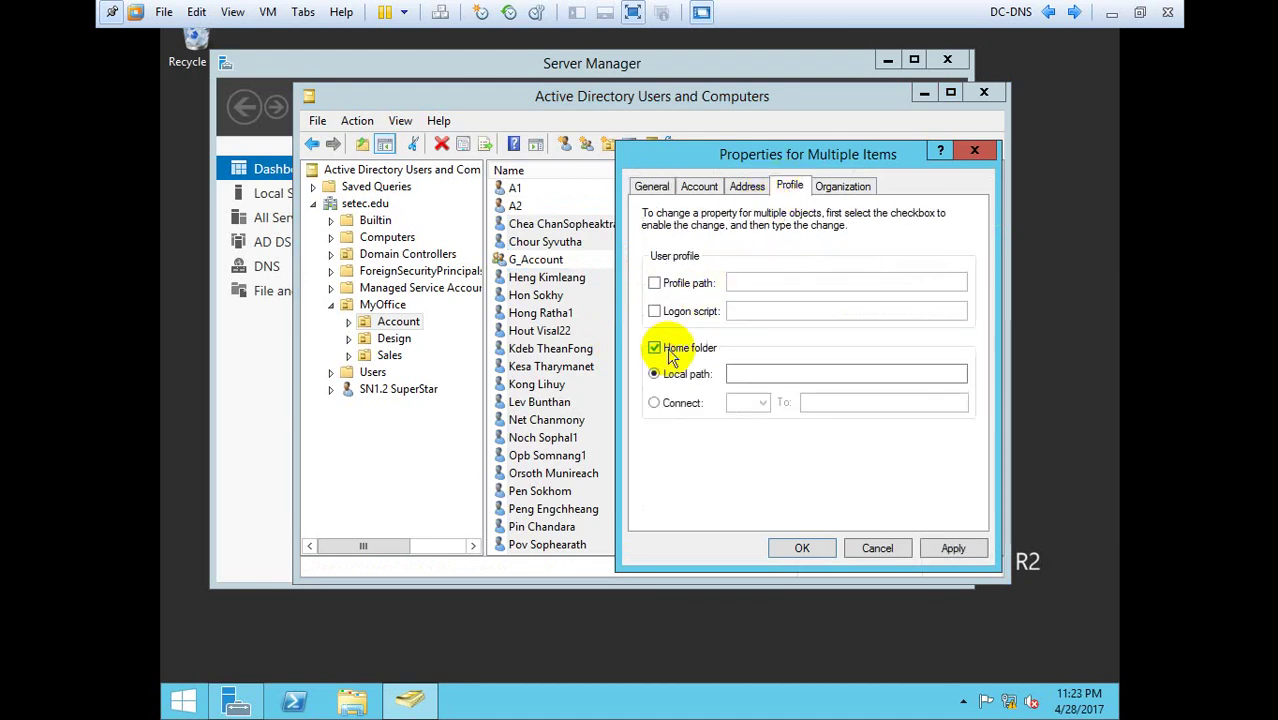
{"action": "left_click", "coordinate": [670, 405]}
{"action": "left_click", "coordinate": [750, 403]}
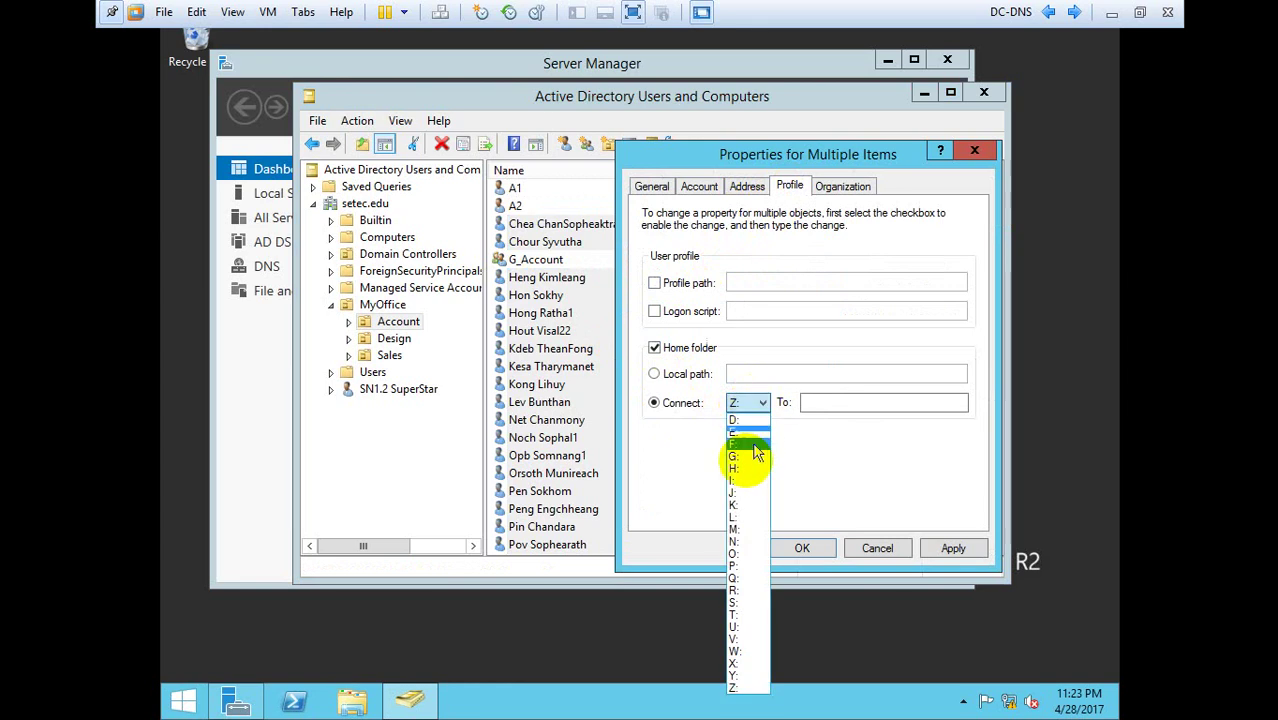
{"action": "left_click", "coordinate": [735, 532]}
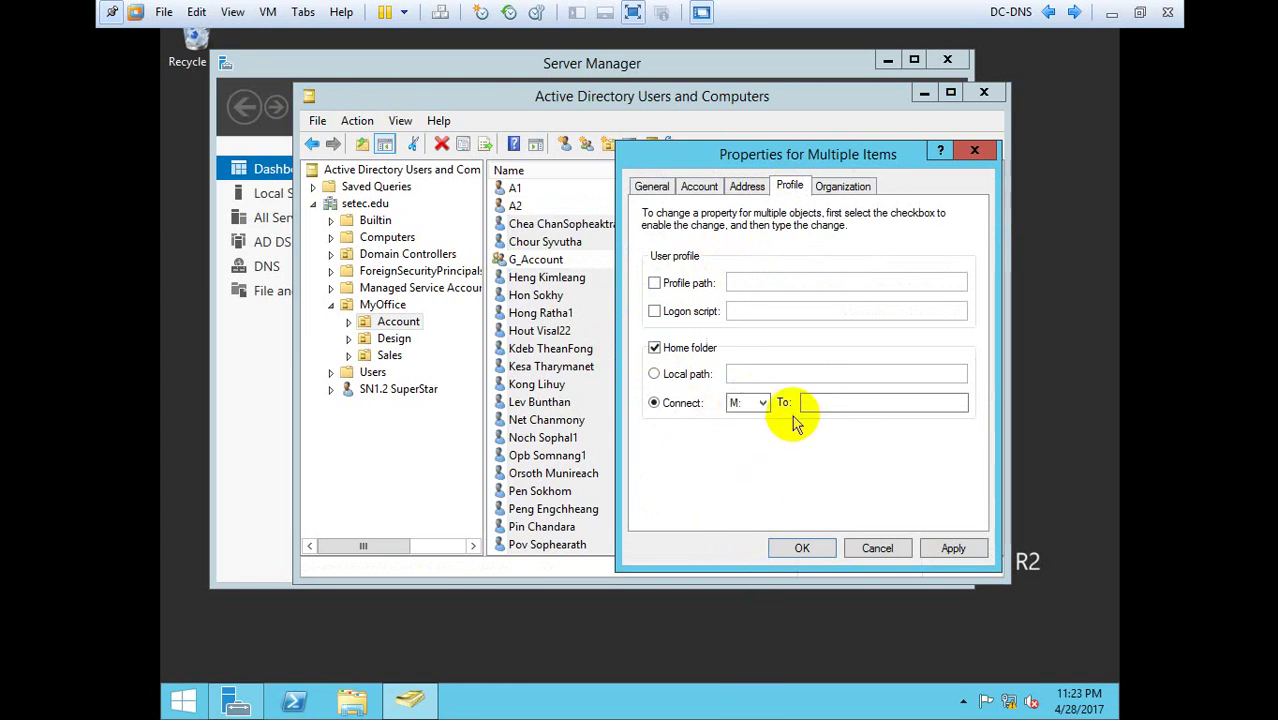
{"action": "right_click", "coordinate": [817, 402]}
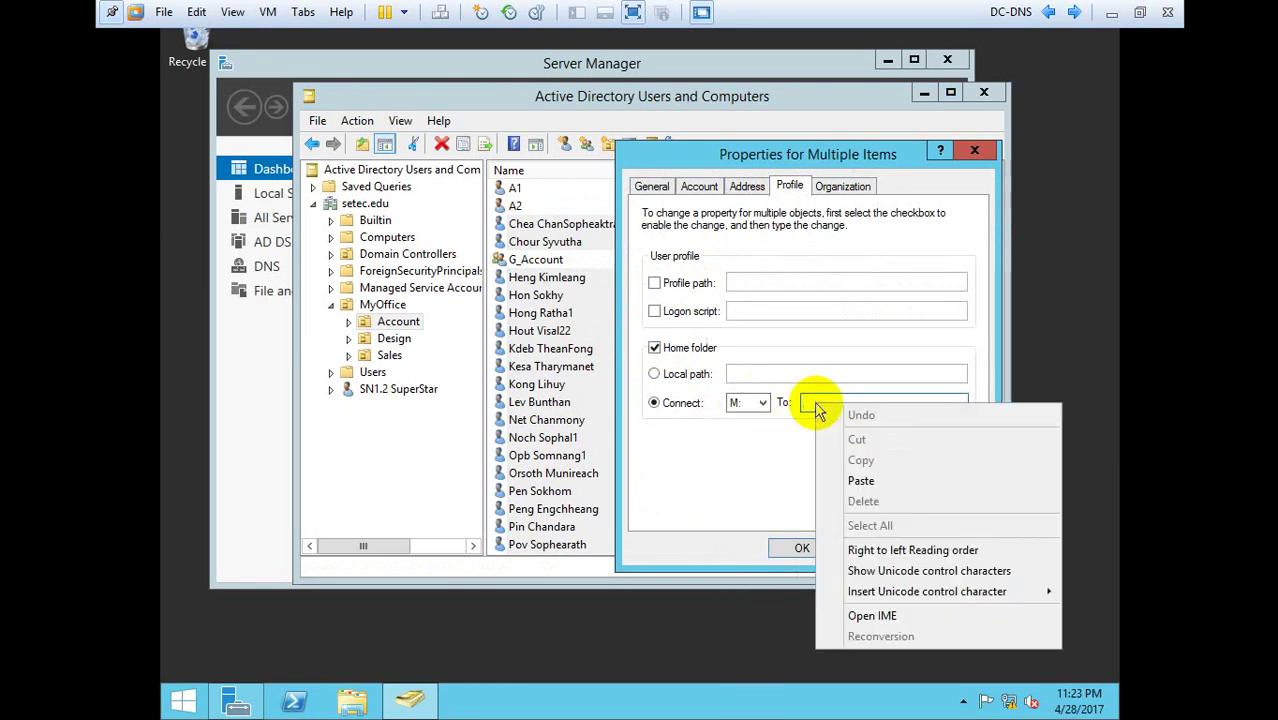
{"action": "left_click", "coordinate": [859, 483]}
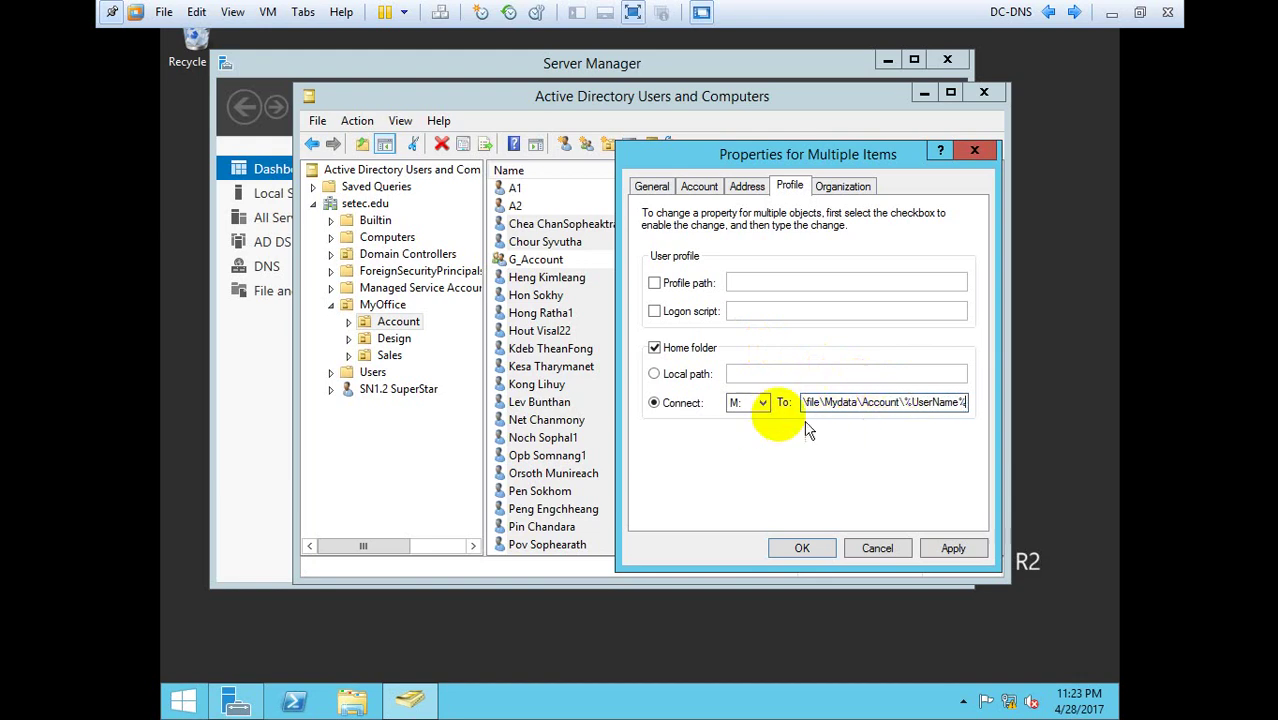
{"action": "left_click", "coordinate": [951, 549]}
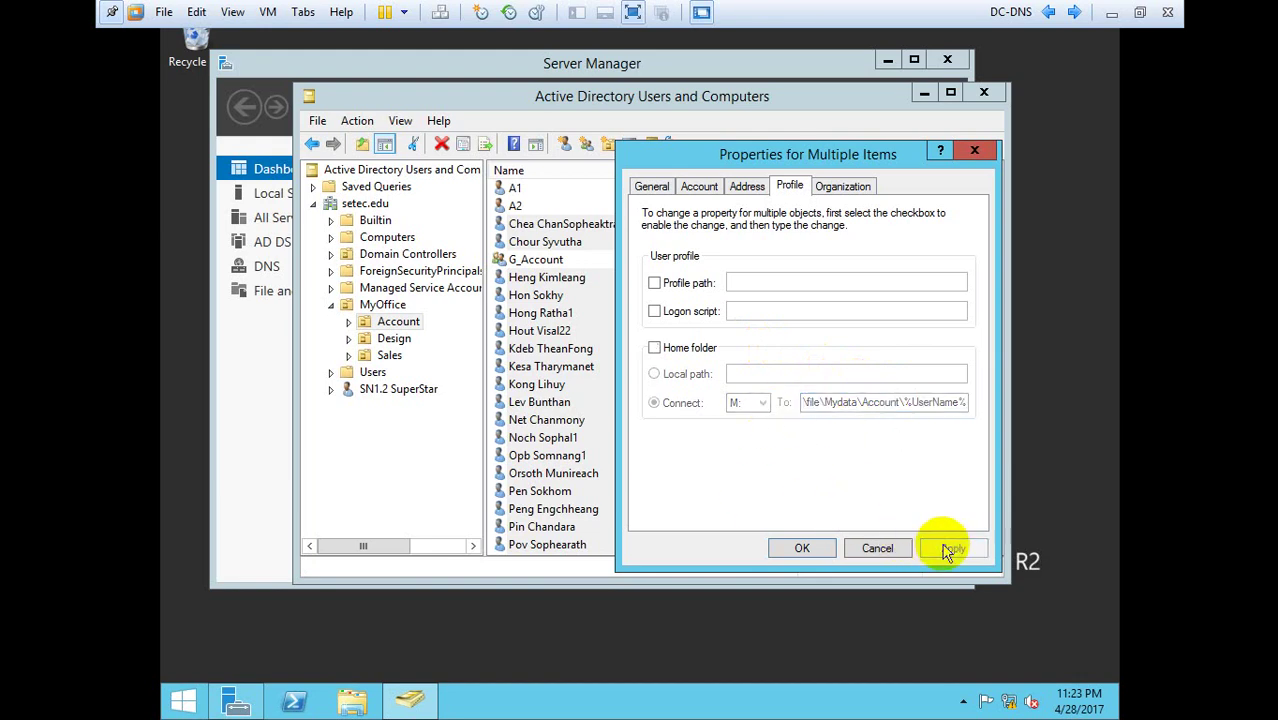
{"action": "left_click", "coordinate": [806, 548]}
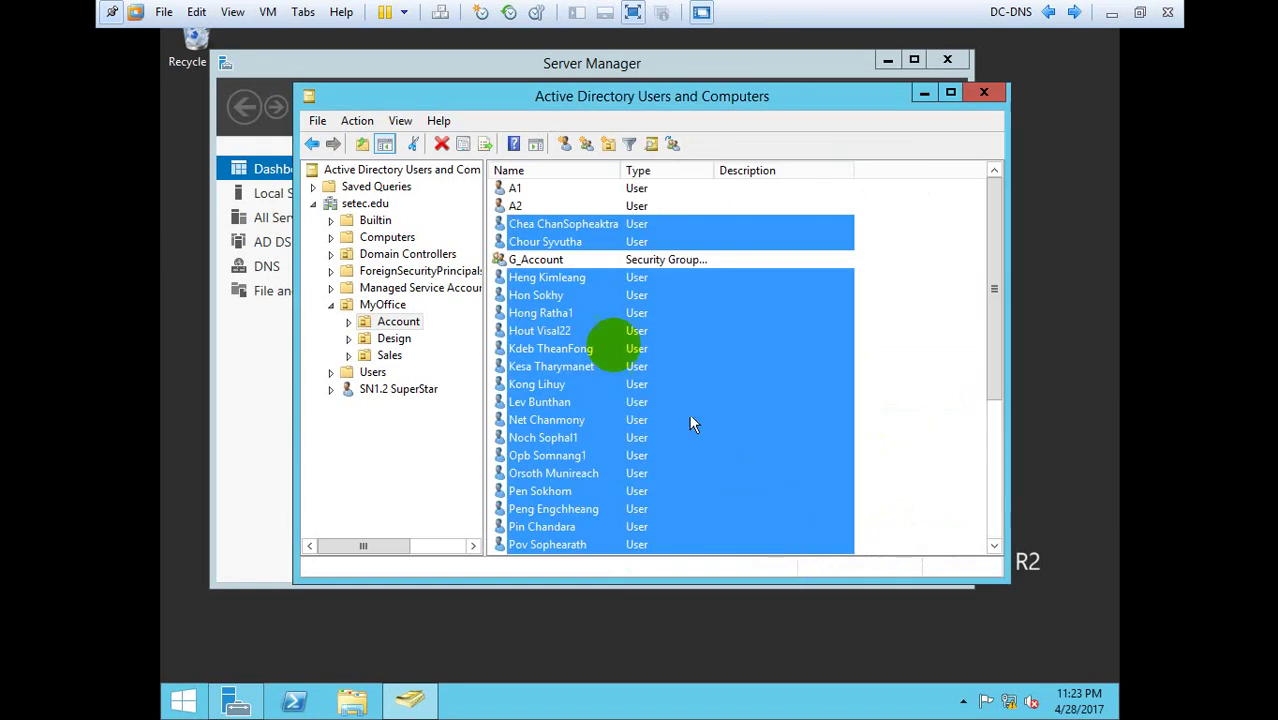
Step: Examine the home folder connection in the profile properties of the third user below G_Account, and close the dialog
{"action": "left_click", "coordinate": [560, 348]}
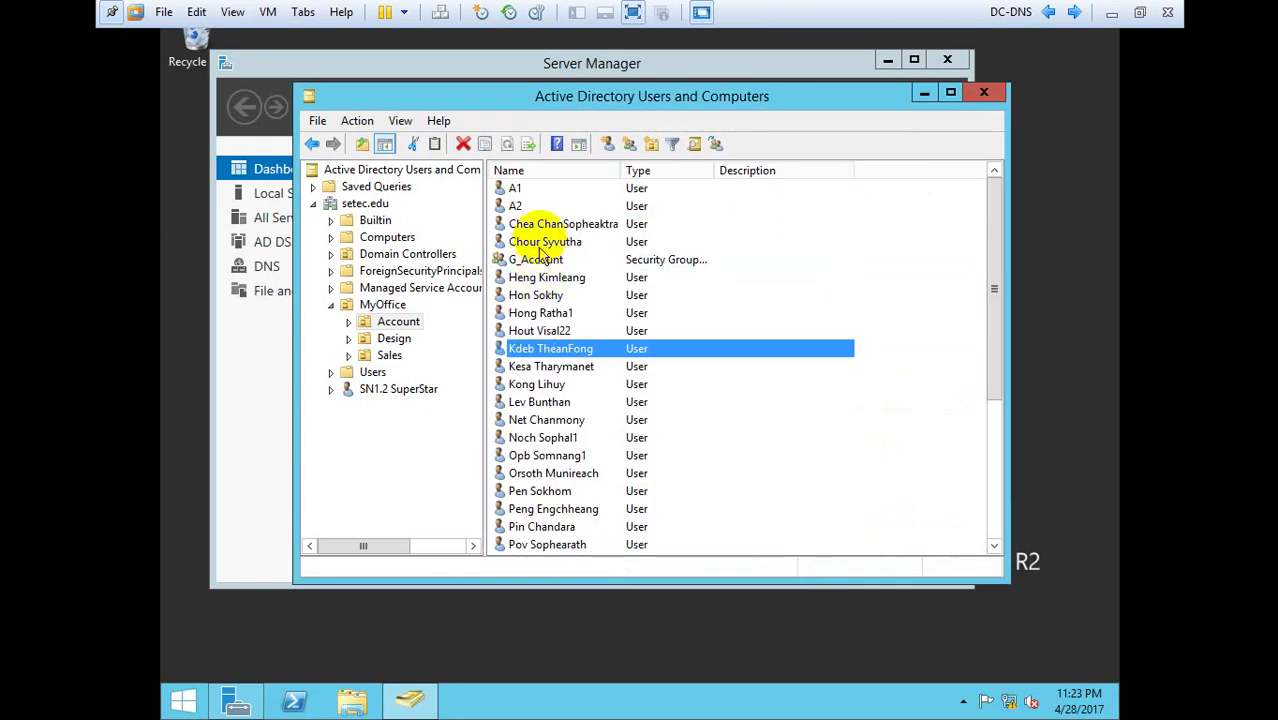
{"action": "left_click", "coordinate": [545, 226]}
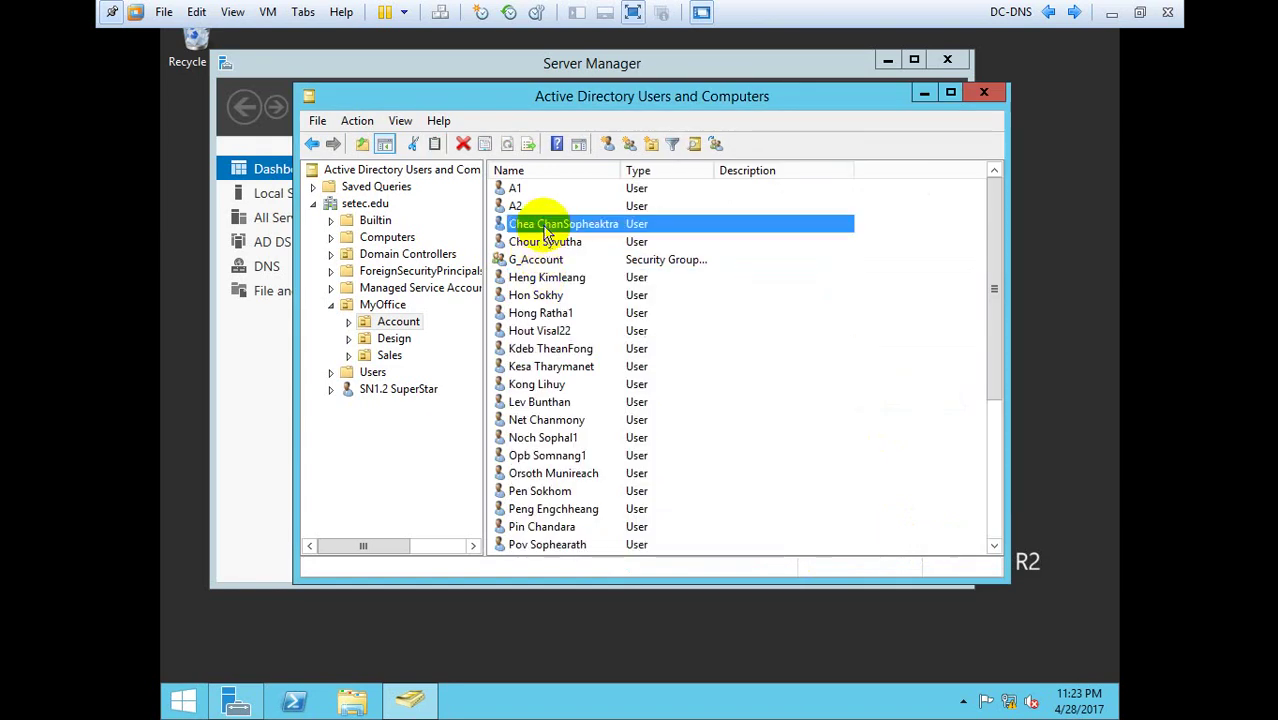
{"action": "right_click", "coordinate": [548, 318]}
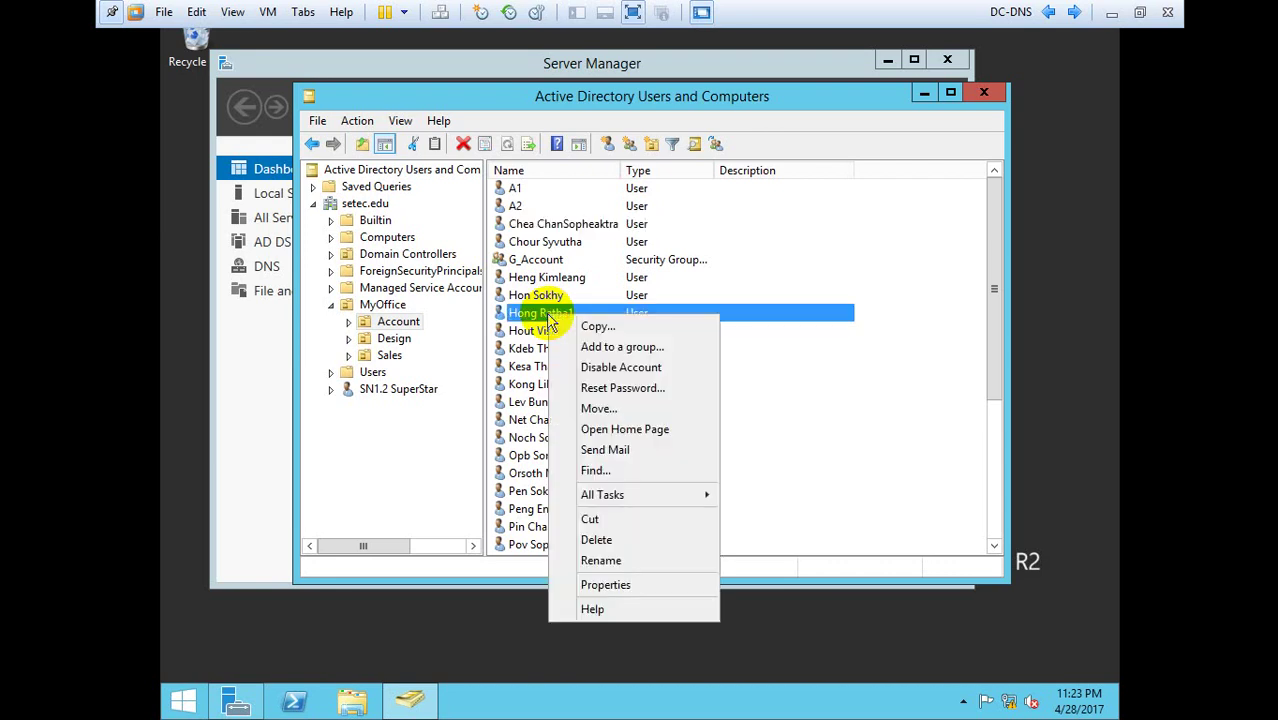
{"action": "left_click", "coordinate": [606, 585]}
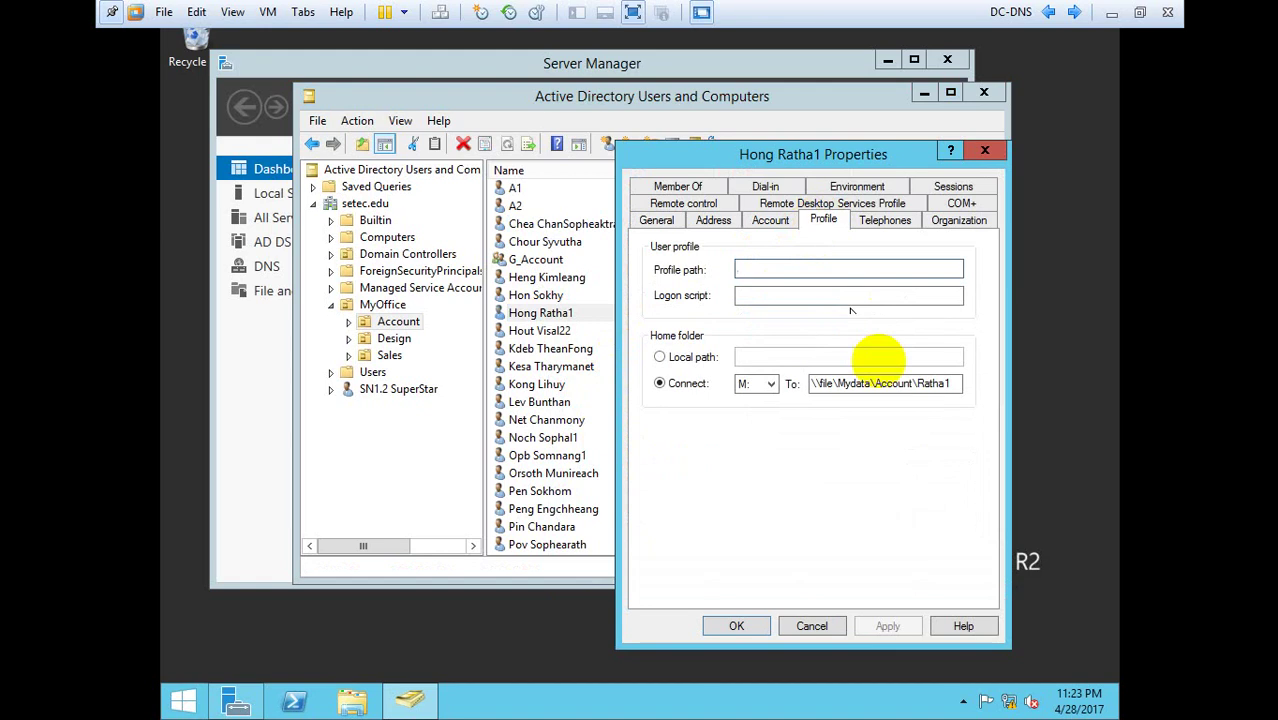
{"action": "left_click", "coordinate": [870, 383]}
{"action": "left_click", "coordinate": [956, 383]}
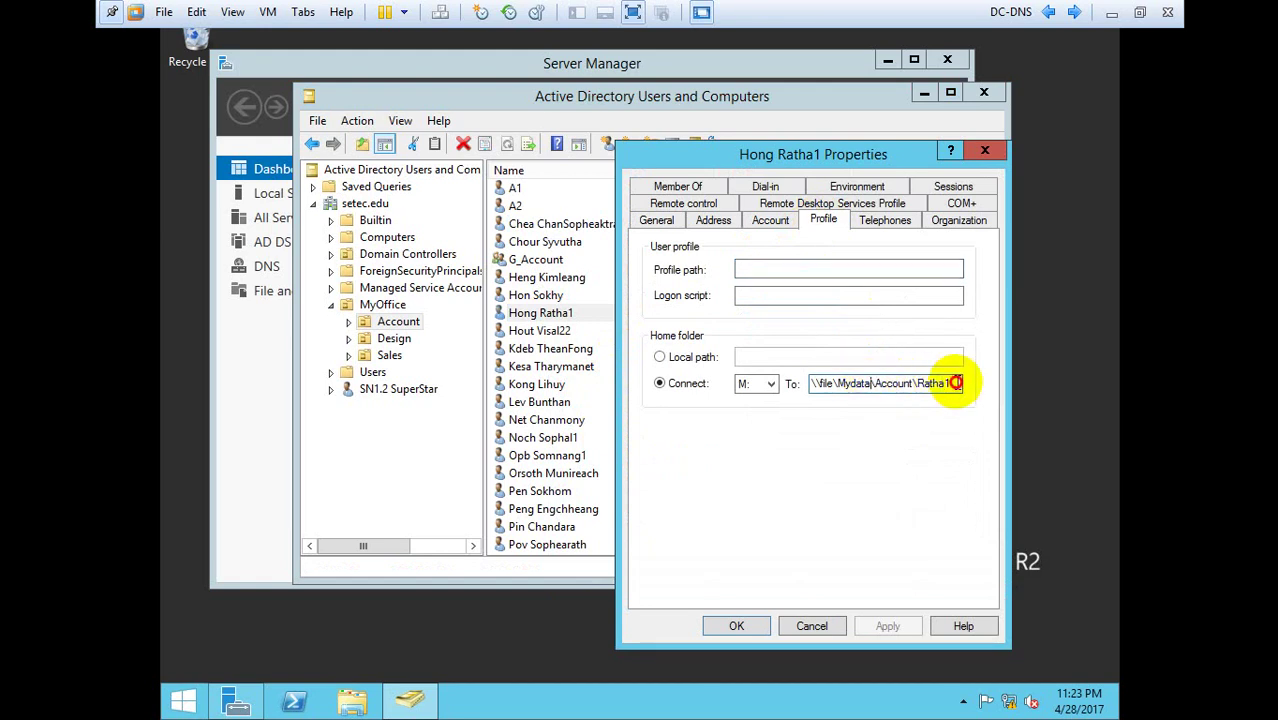
{"action": "left_click", "coordinate": [935, 383]}
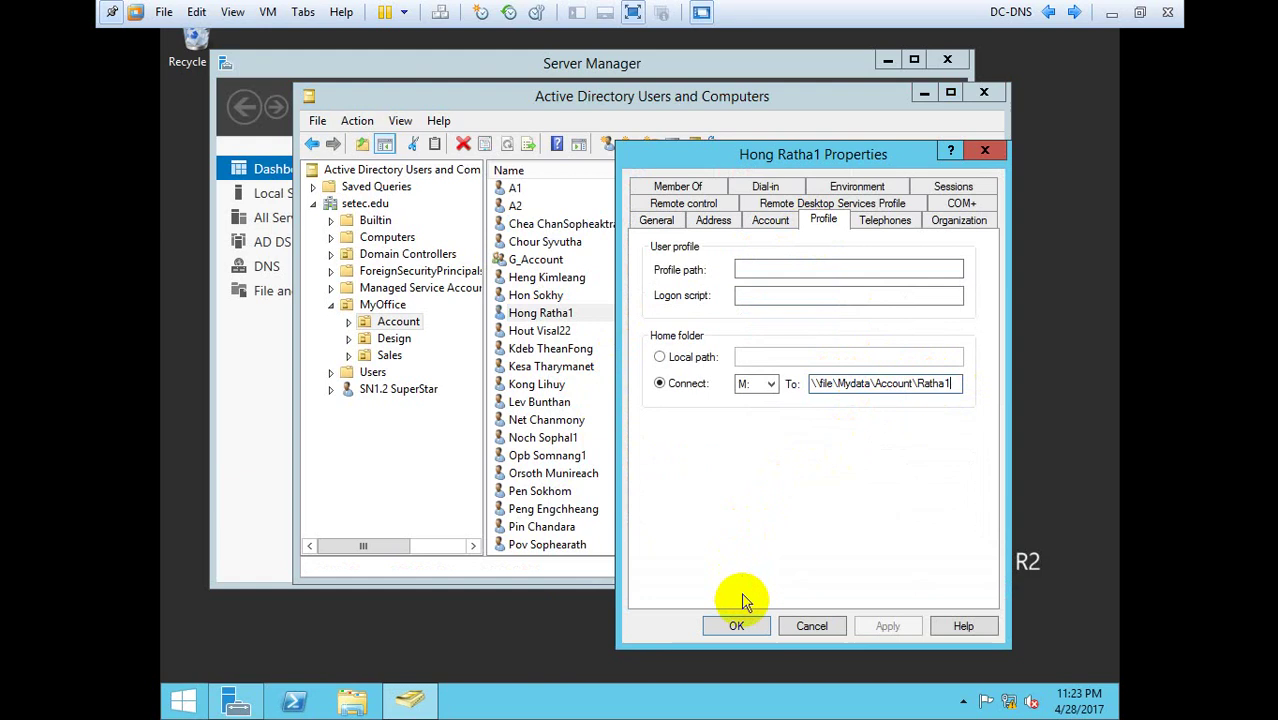
{"action": "left_click", "coordinate": [736, 626]}
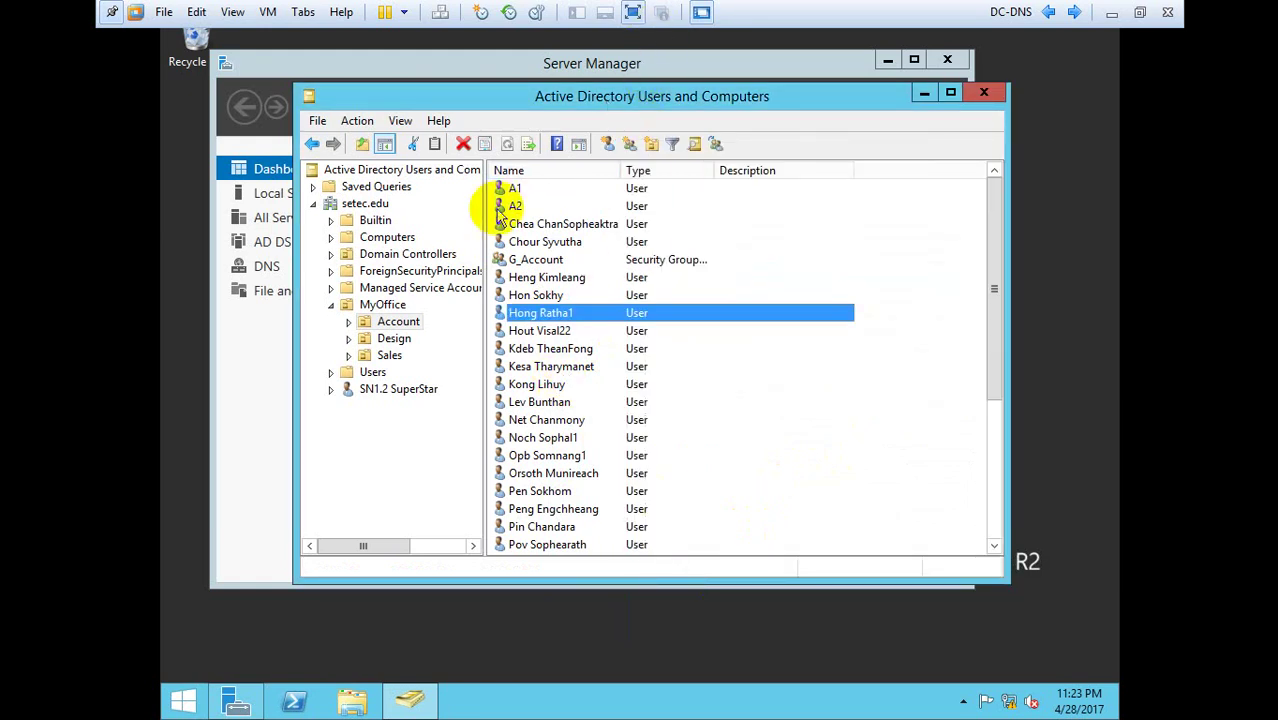
Step: Open the Account folder in the Mydata share on \\file to check for the users' home folders
{"action": "key", "text": "super+r"}
{"action": "left_click_drag", "start_coordinate": [359, 465], "coordinate": [527, 262]}
{"action": "double_click", "coordinate": [428, 358]}
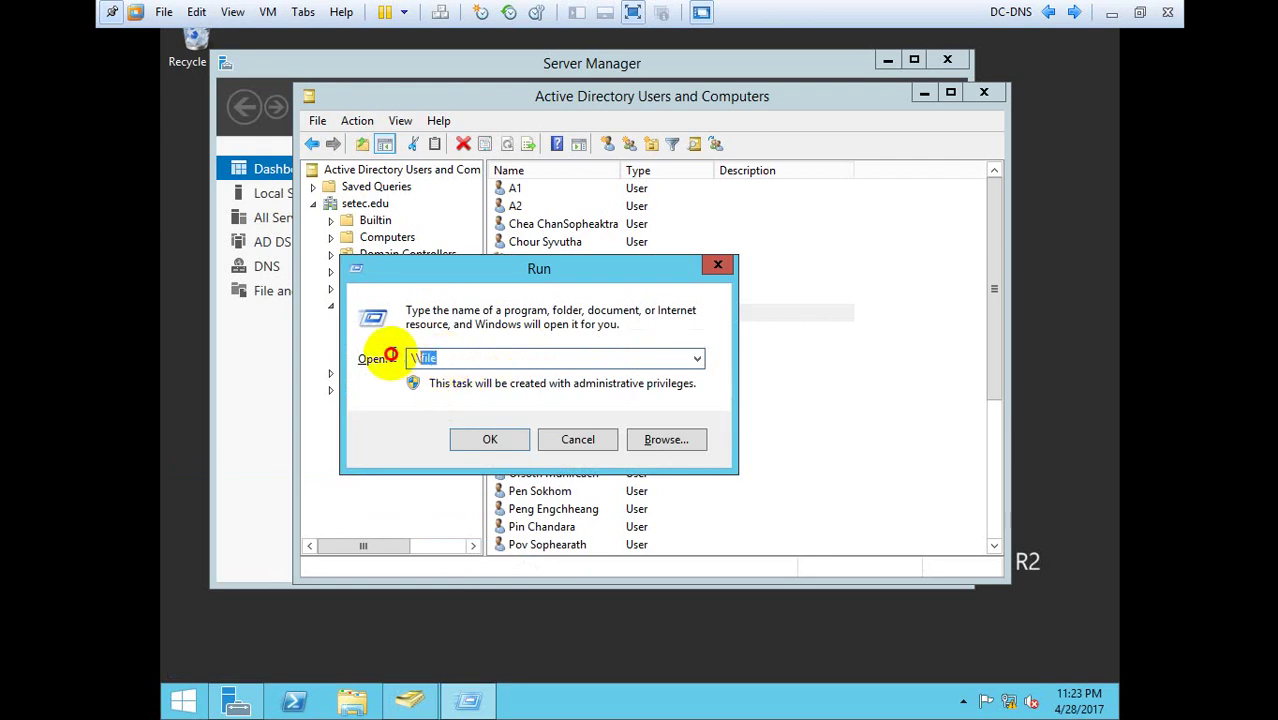
{"action": "left_click", "coordinate": [490, 441]}
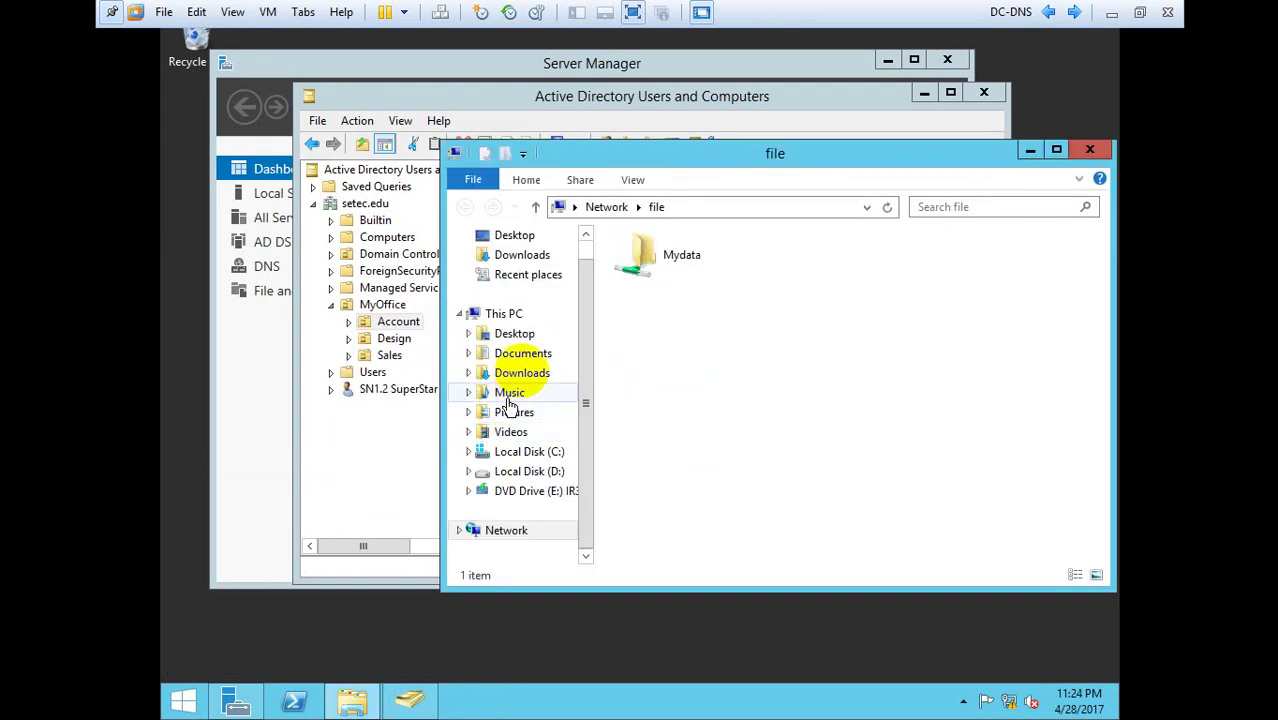
{"action": "double_click", "coordinate": [697, 258]}
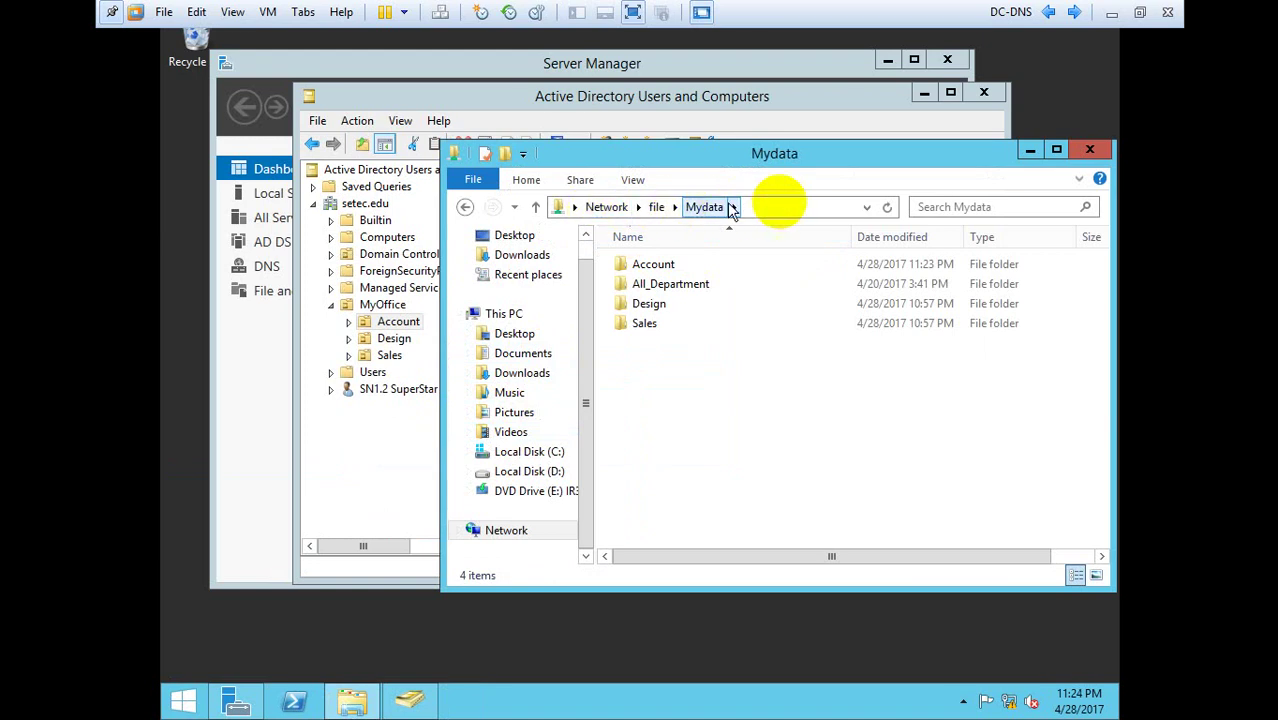
{"action": "double_click", "coordinate": [652, 265]}
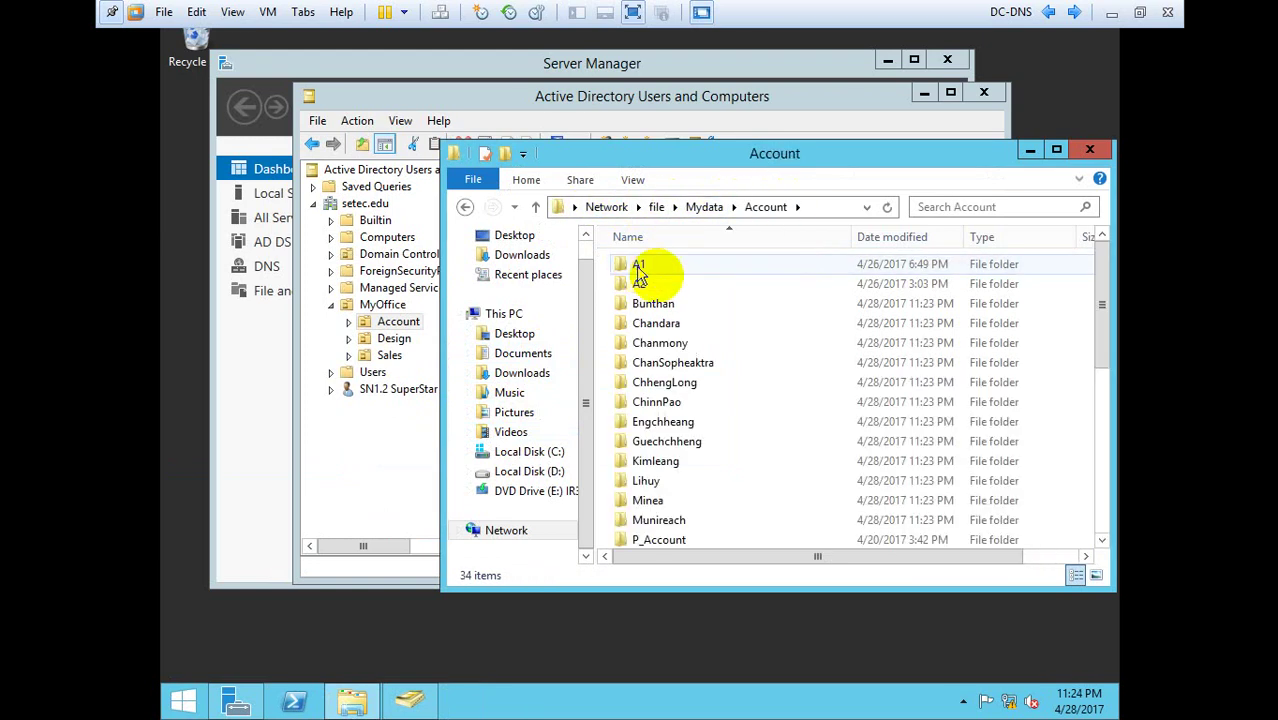
Step: Look through the user folders in Account and place the folder window beside the Active Directory user list for comparison
{"action": "left_click", "coordinate": [659, 310]}
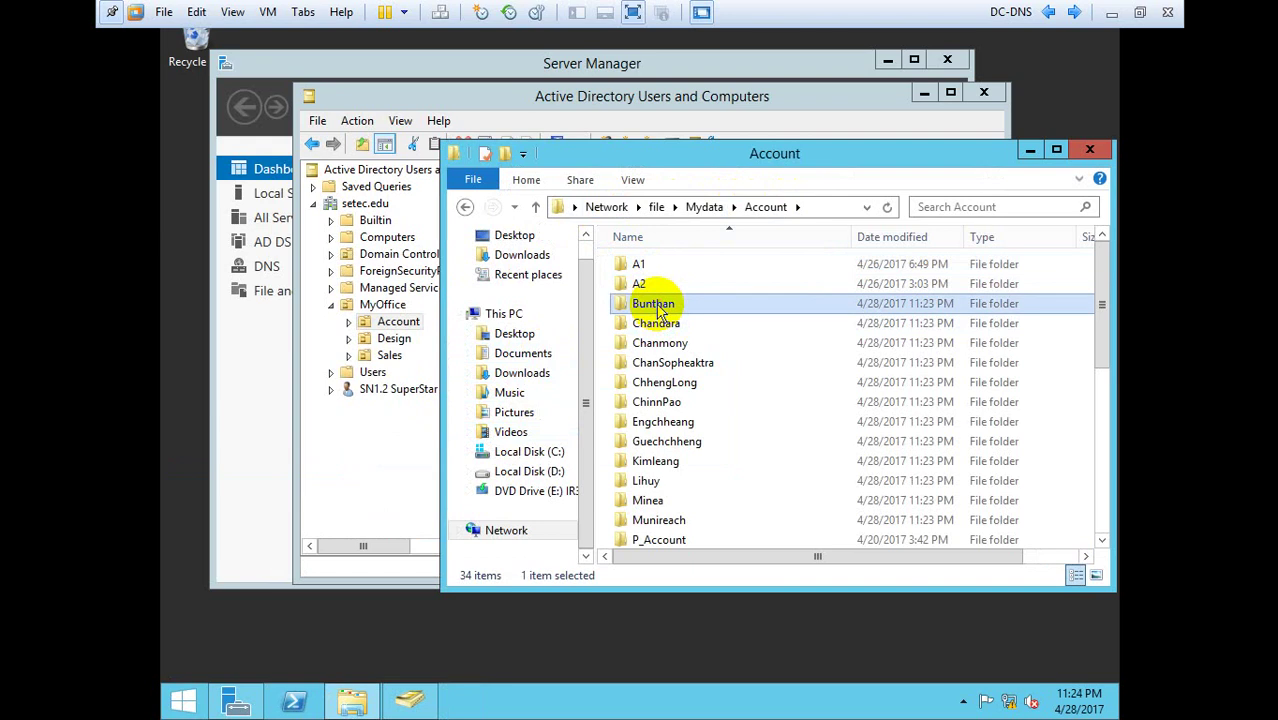
{"action": "left_click_drag", "start_coordinate": [733, 166], "coordinate": [687, 129]}
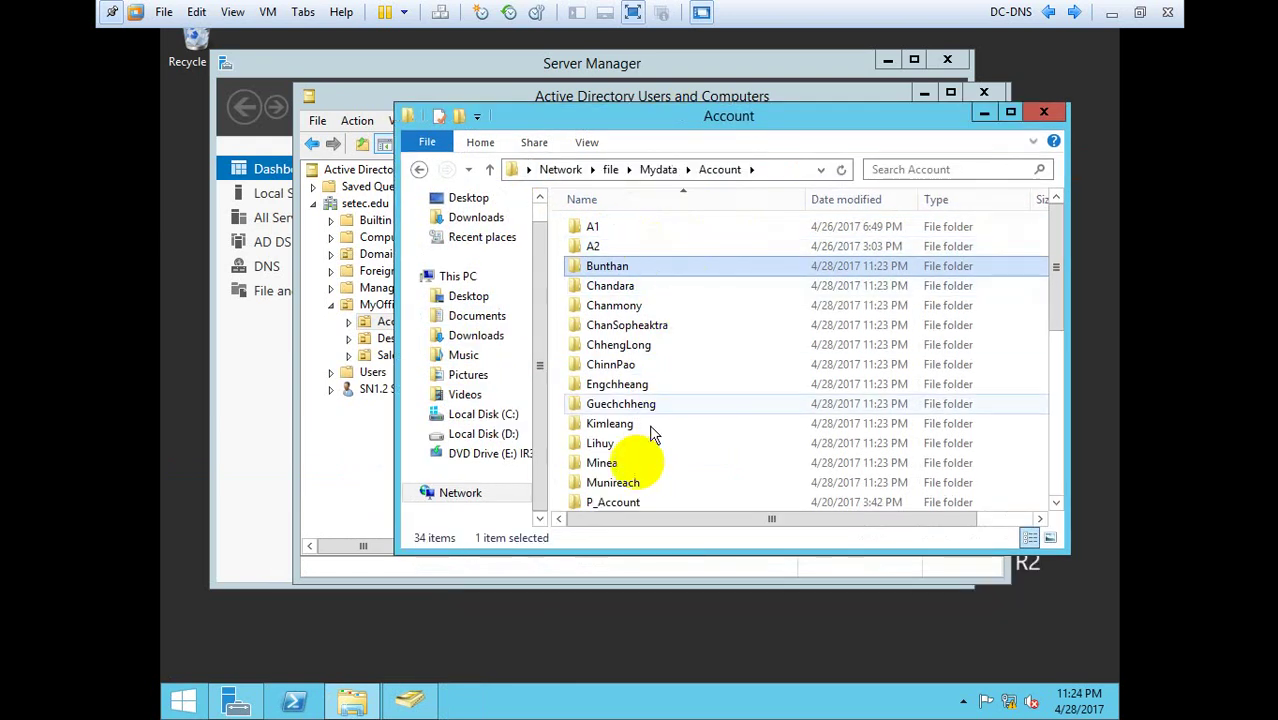
{"action": "left_click", "coordinate": [612, 362]}
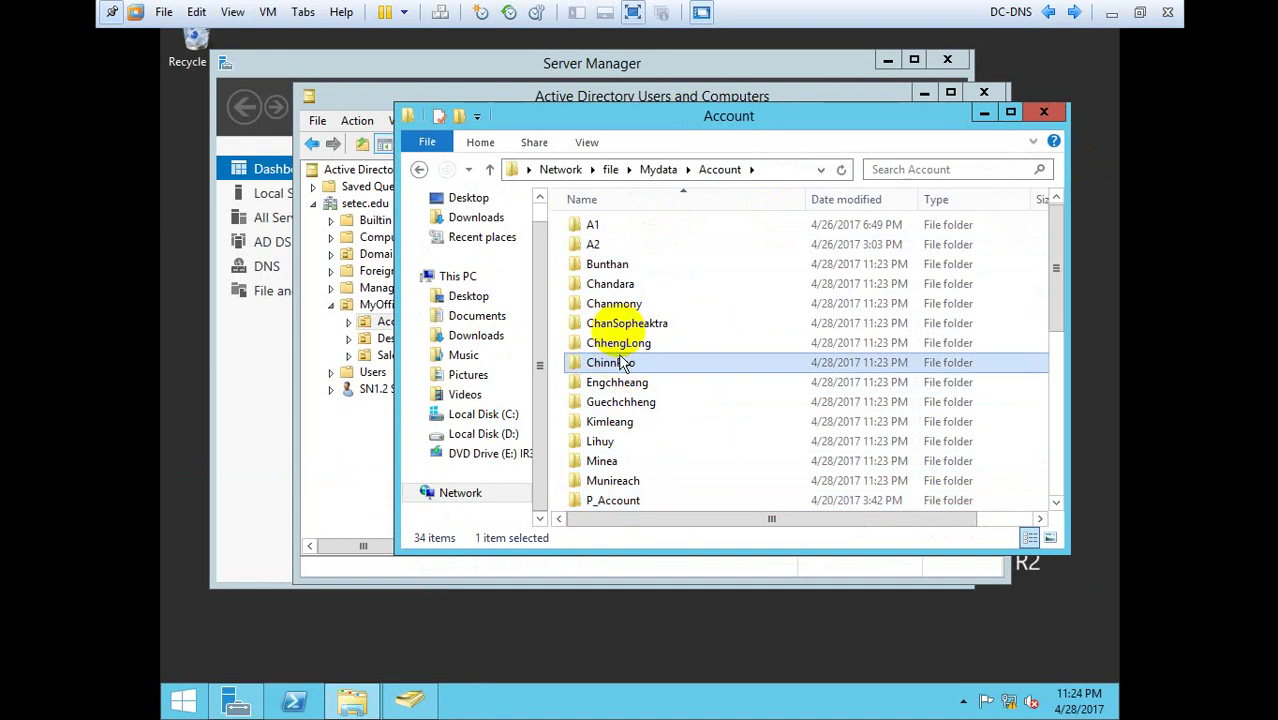
{"action": "left_click_drag", "start_coordinate": [679, 121], "coordinate": [830, 126]}
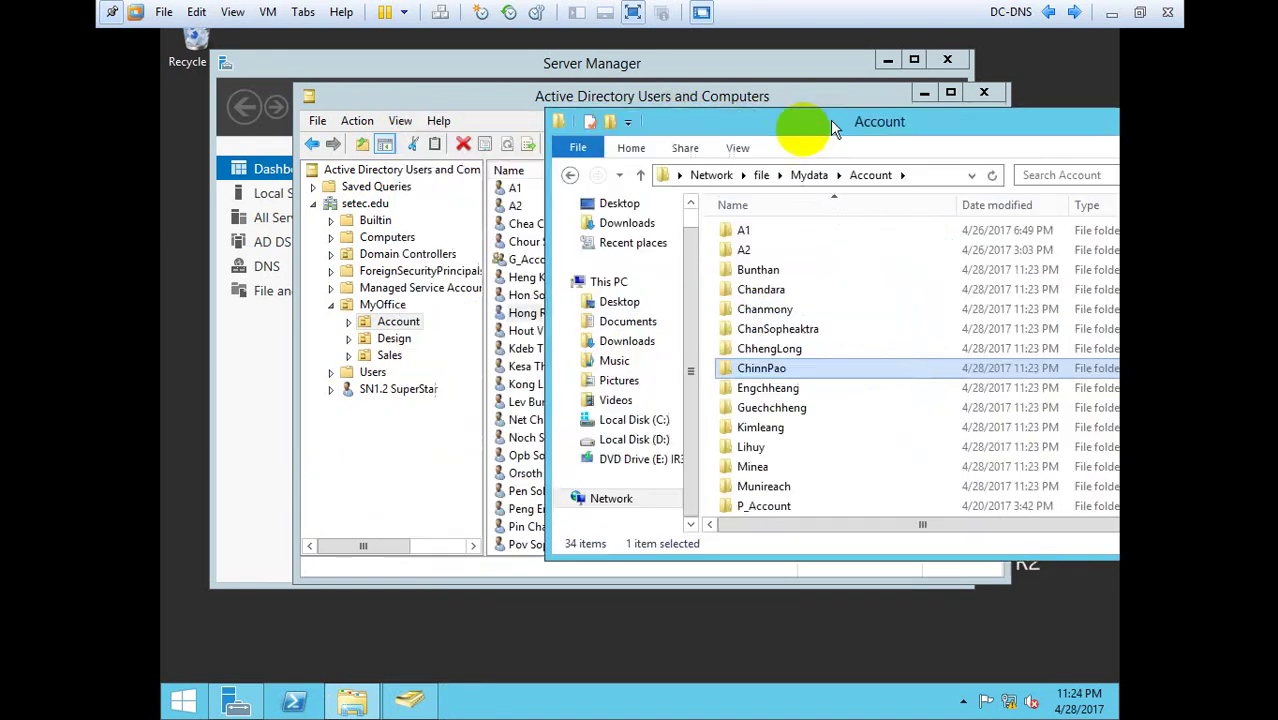
Step: Compare A1, A2 and the other user folders in Account with the Active Directory user list, and close the folder window
{"action": "left_click_drag", "start_coordinate": [660, 130], "coordinate": [702, 130]}
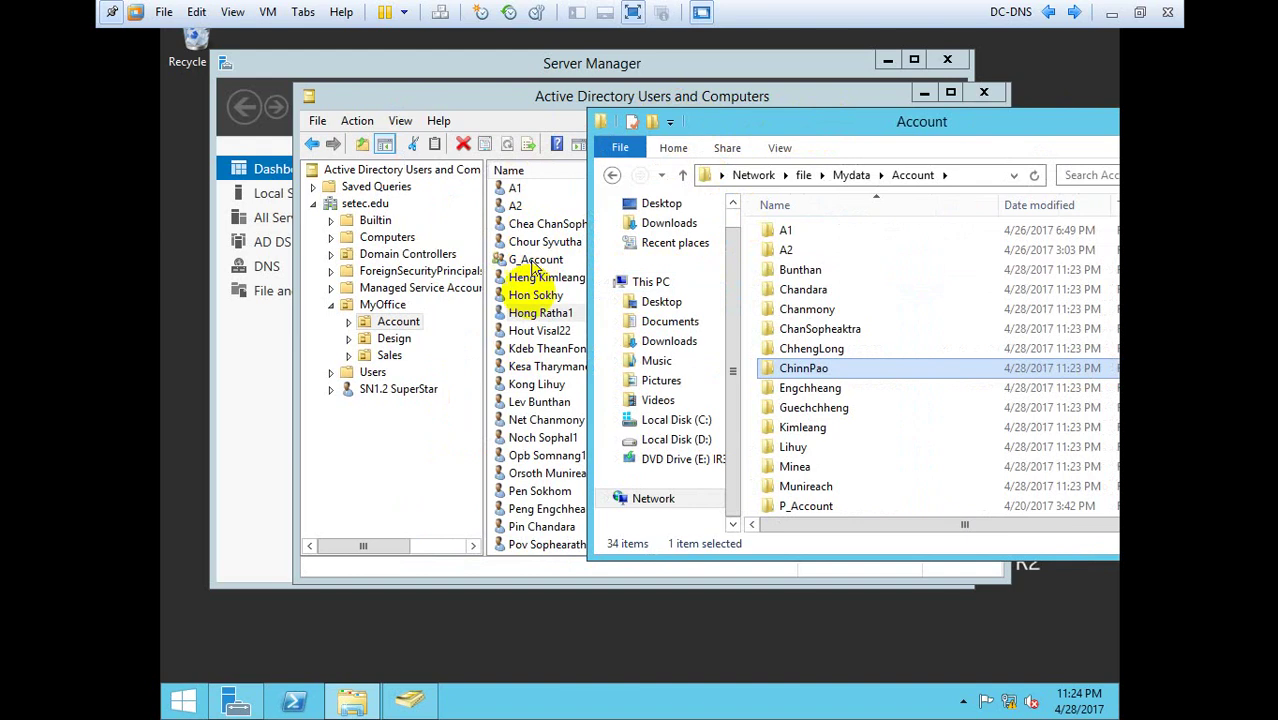
{"action": "left_click", "coordinate": [796, 272]}
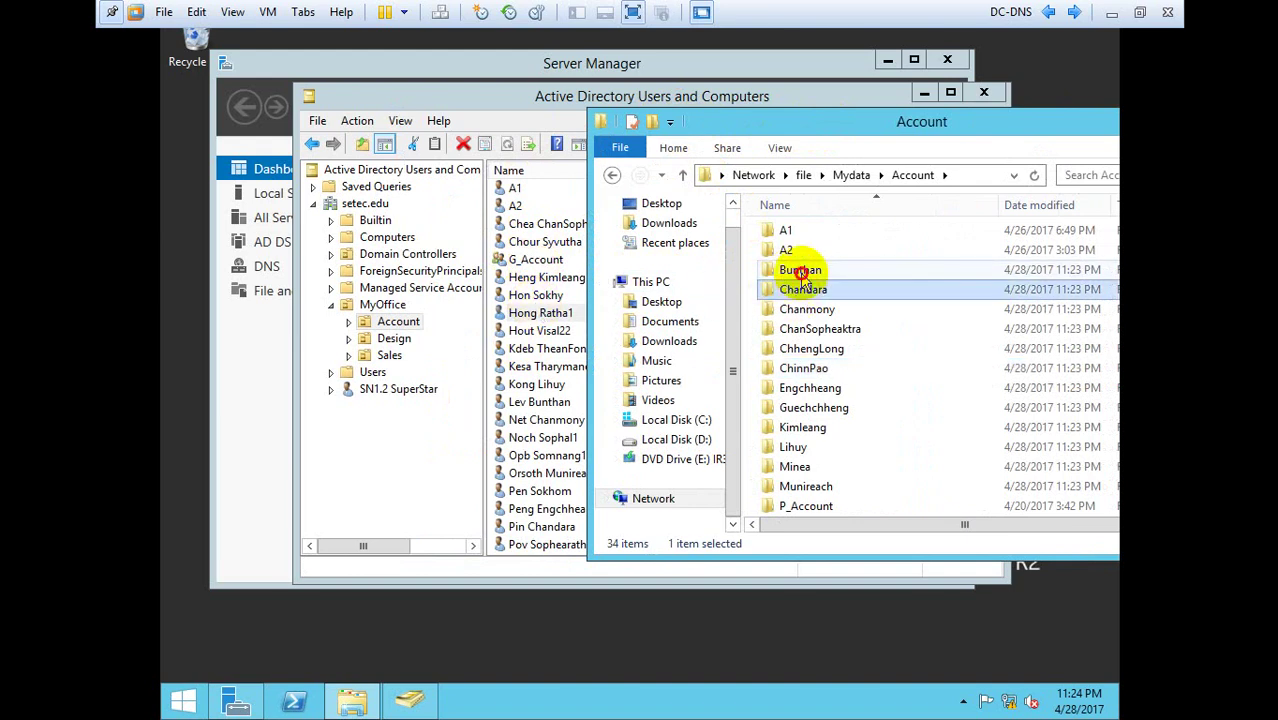
{"action": "left_click", "coordinate": [785, 328]}
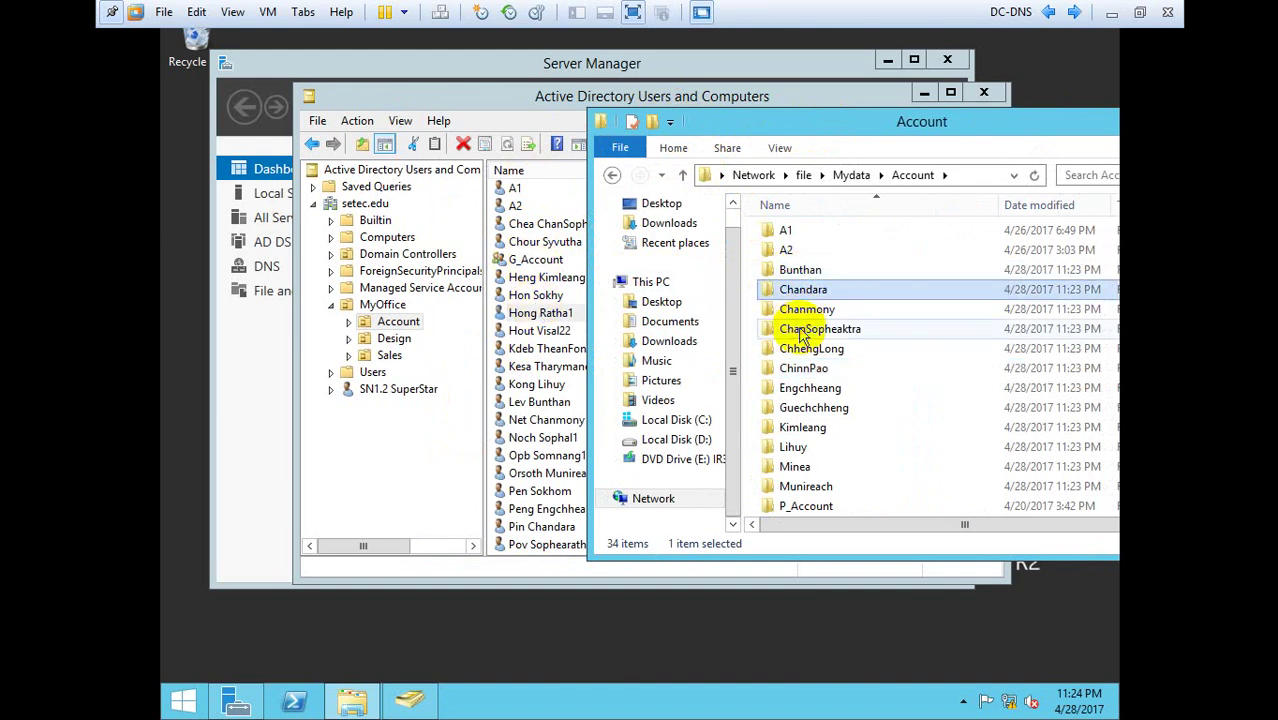
{"action": "left_click", "coordinate": [787, 248]}
{"action": "left_click", "coordinate": [786, 232]}
{"action": "left_click", "coordinate": [790, 254]}
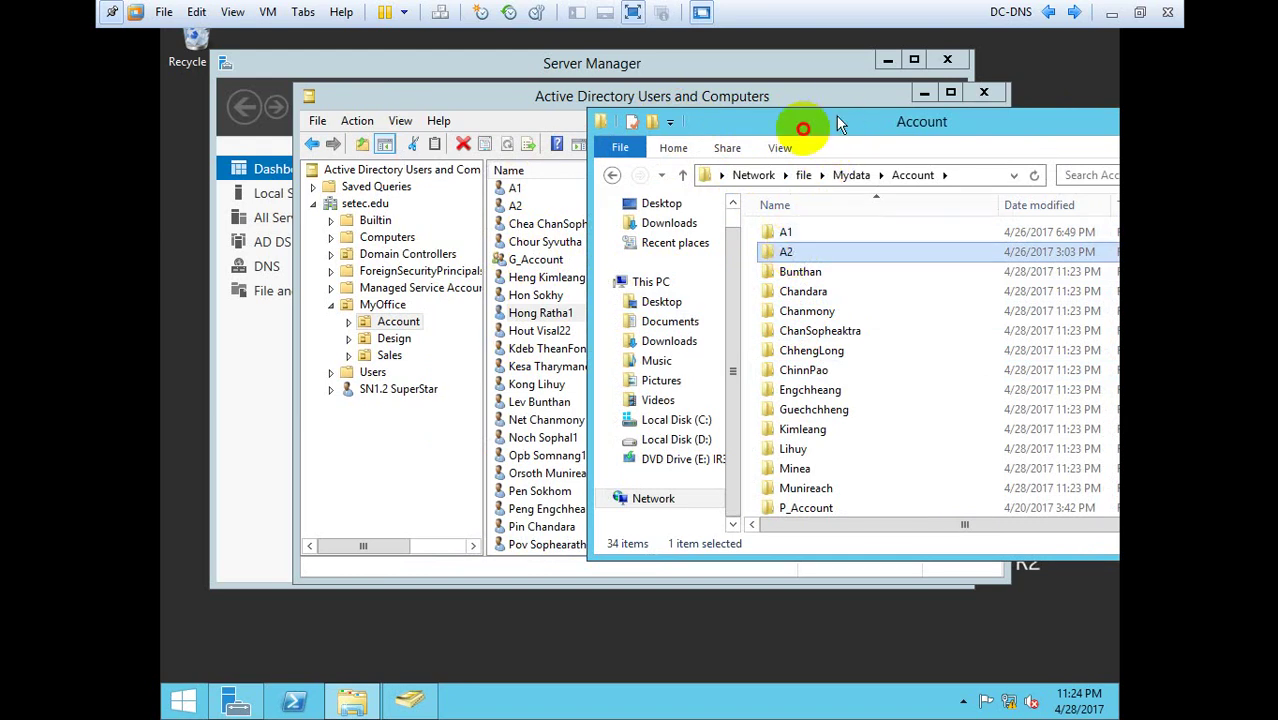
{"action": "left_click_drag", "start_coordinate": [807, 128], "coordinate": [652, 147]}
{"action": "left_click", "coordinate": [1054, 137]}
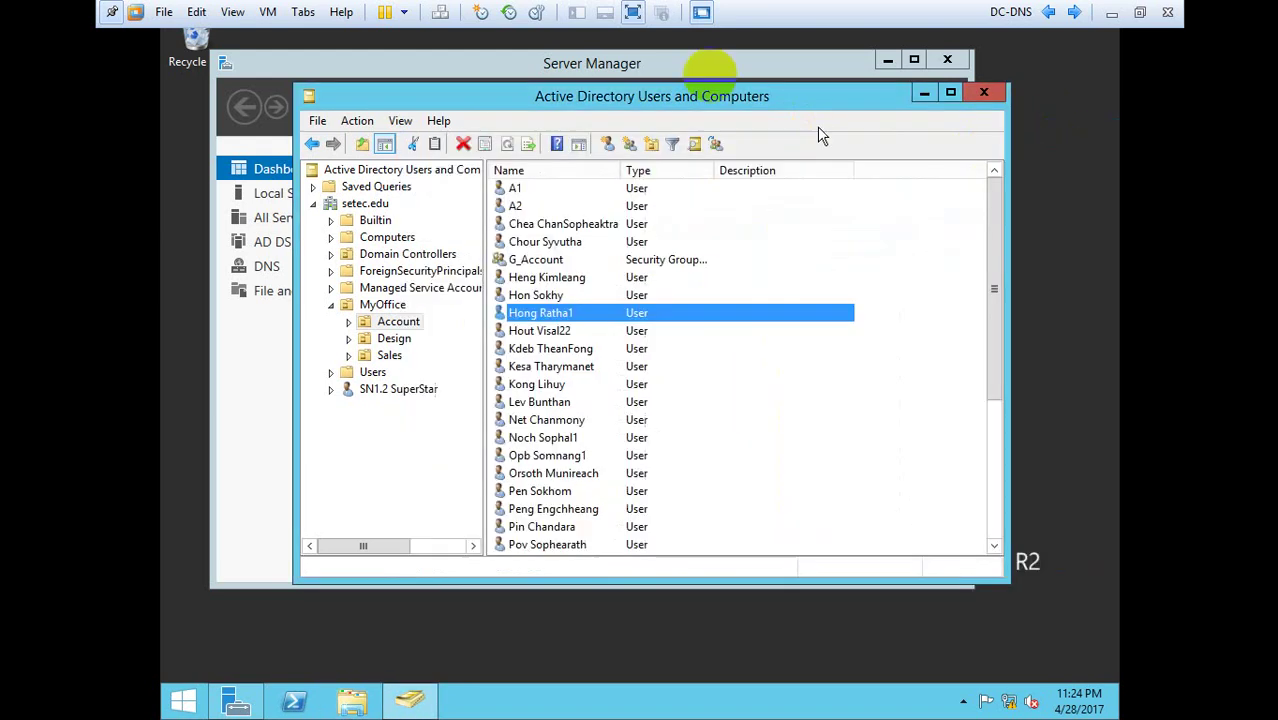
Step: Switch to the 2012_R2-File Server virtual machine in full screen and unlock the signed-in account with its password
{"action": "left_click", "coordinate": [634, 14]}
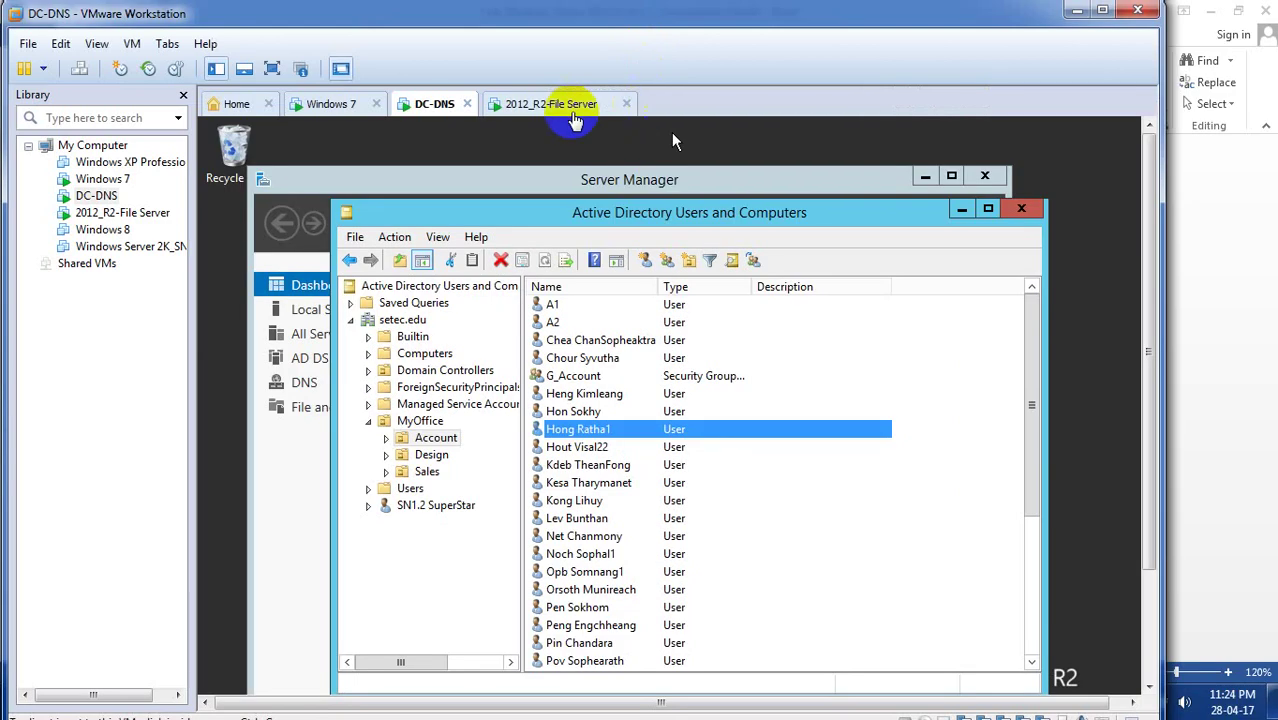
{"action": "left_click", "coordinate": [553, 106]}
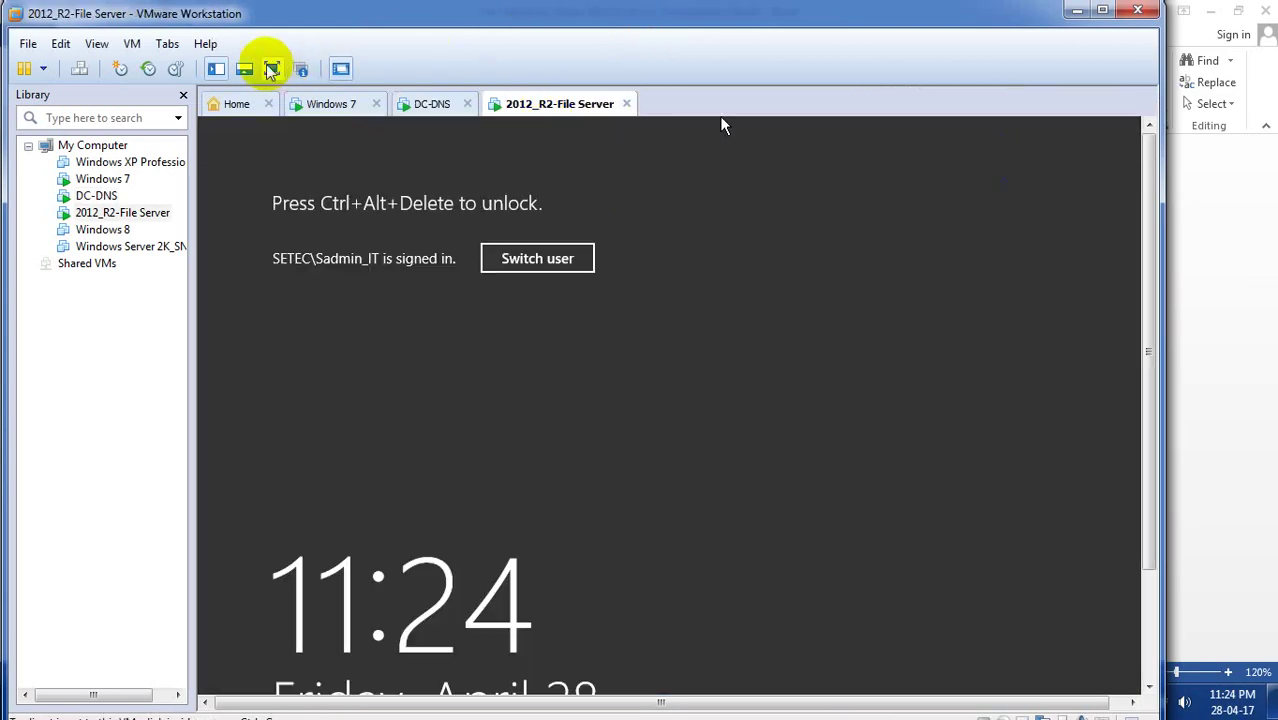
{"action": "left_click", "coordinate": [272, 68]}
{"action": "left_click", "coordinate": [437, 20]}
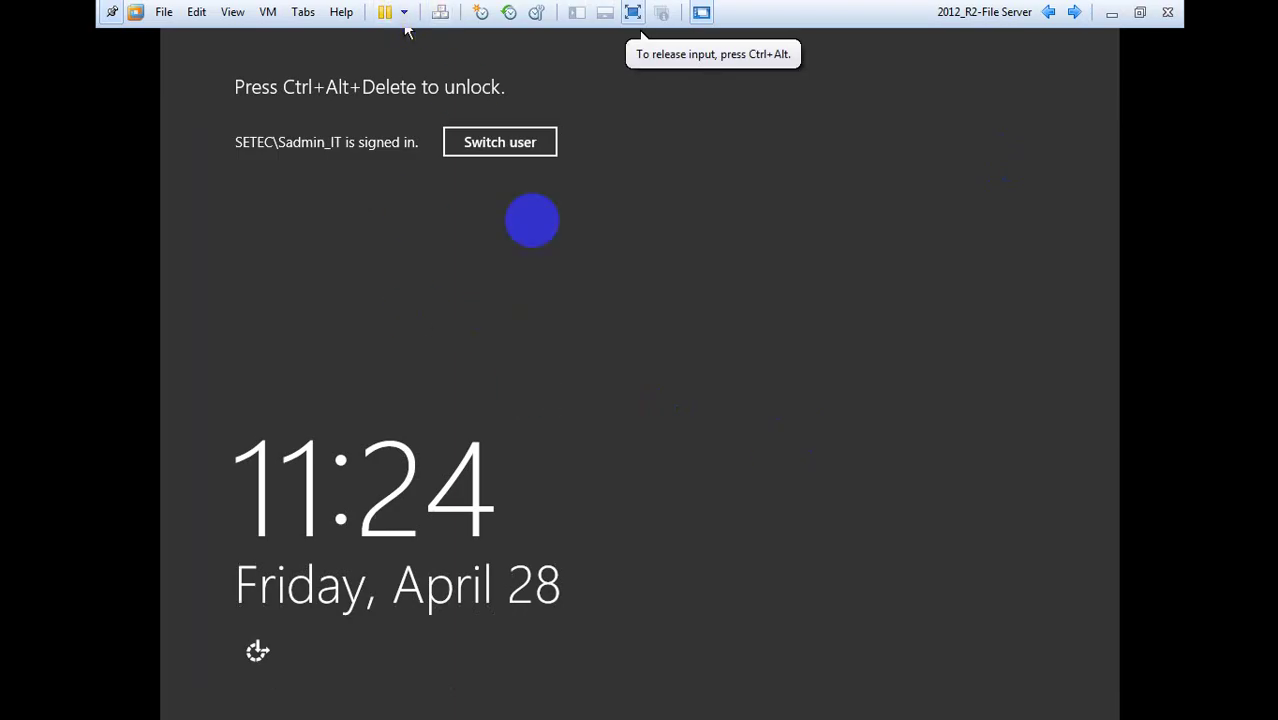
{"action": "left_click", "coordinate": [694, 256]}
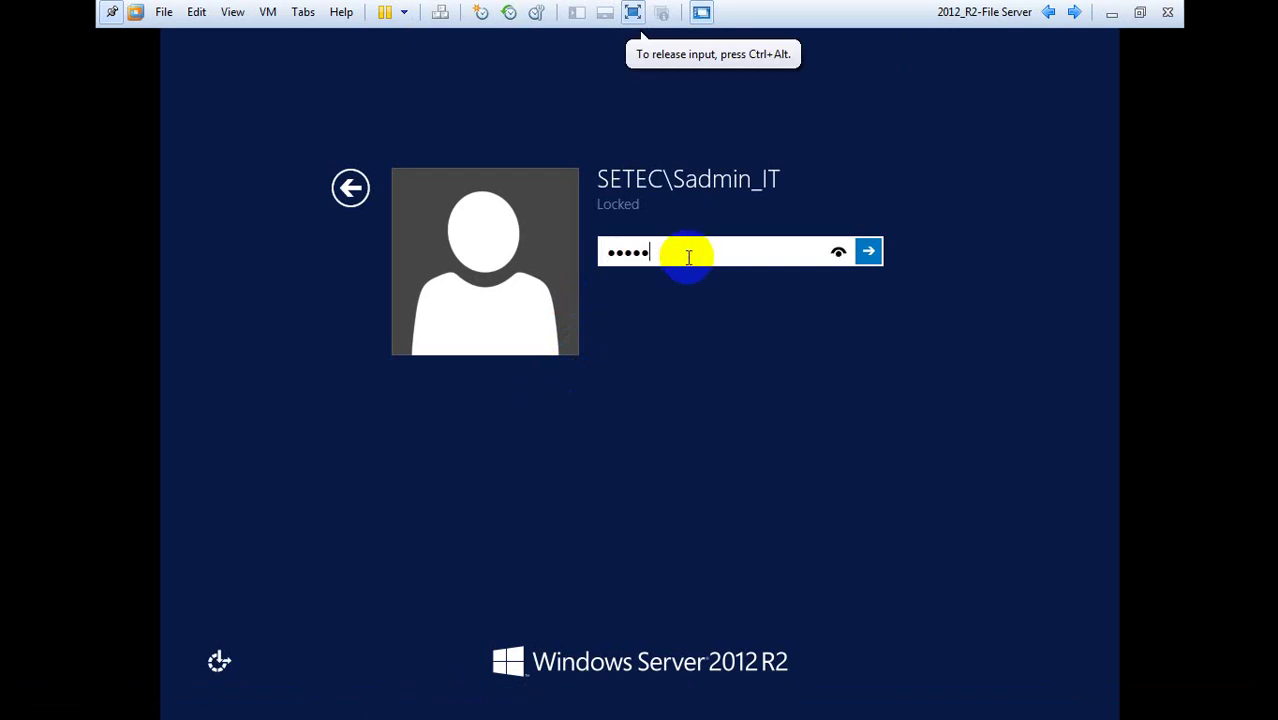
{"action": "key", "text": "Return"}
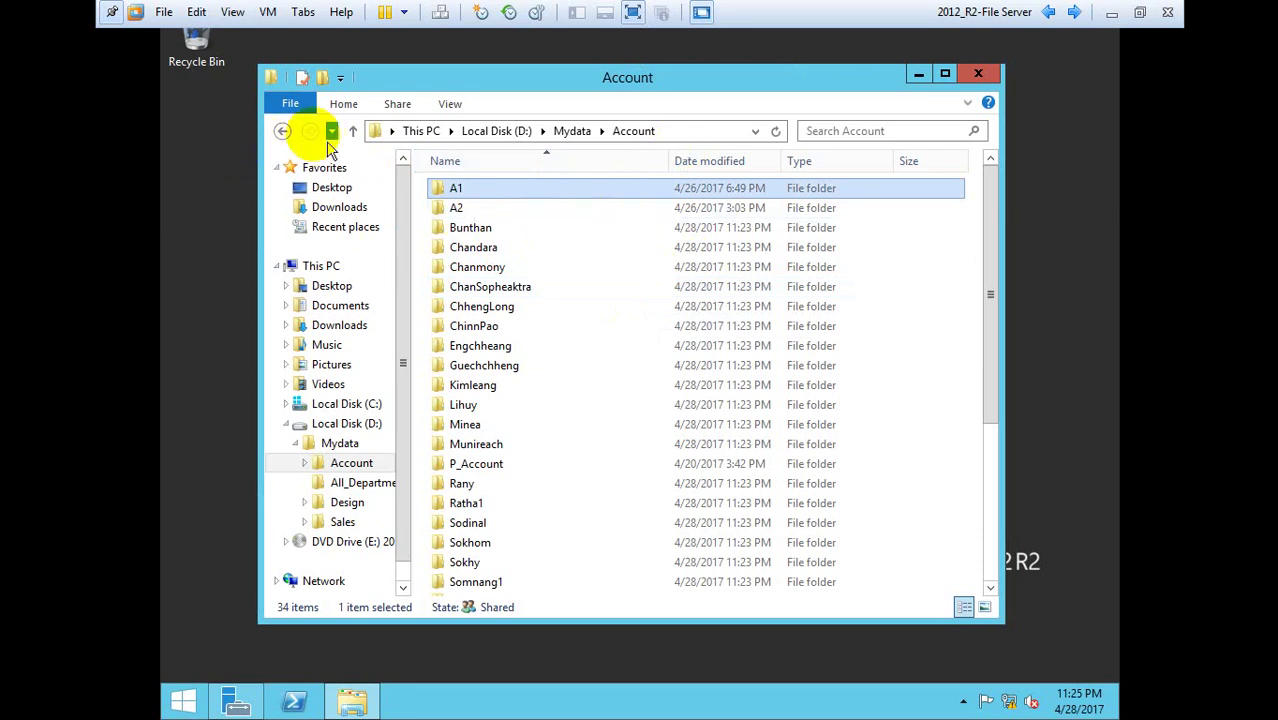
Step: Check the user folders in D:\Mydata\Account on the file server, and minimize the virtual machine window
{"action": "left_click", "coordinate": [285, 133]}
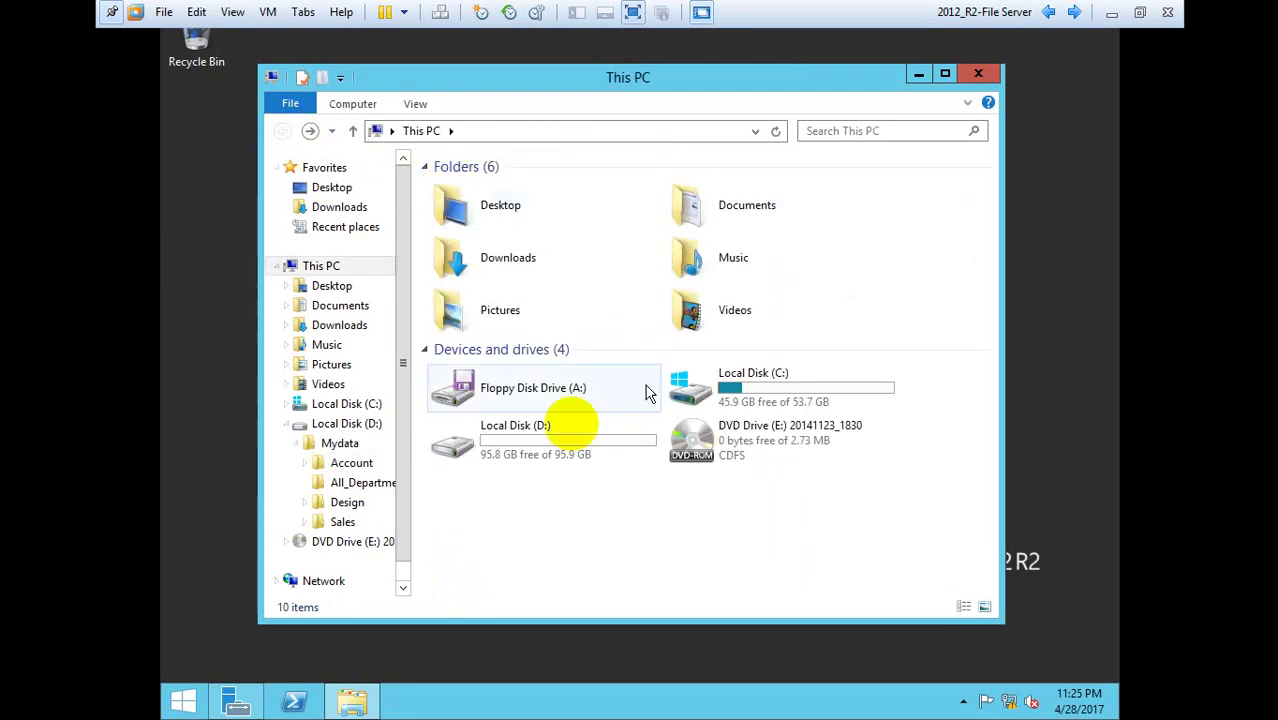
{"action": "left_click", "coordinate": [352, 464]}
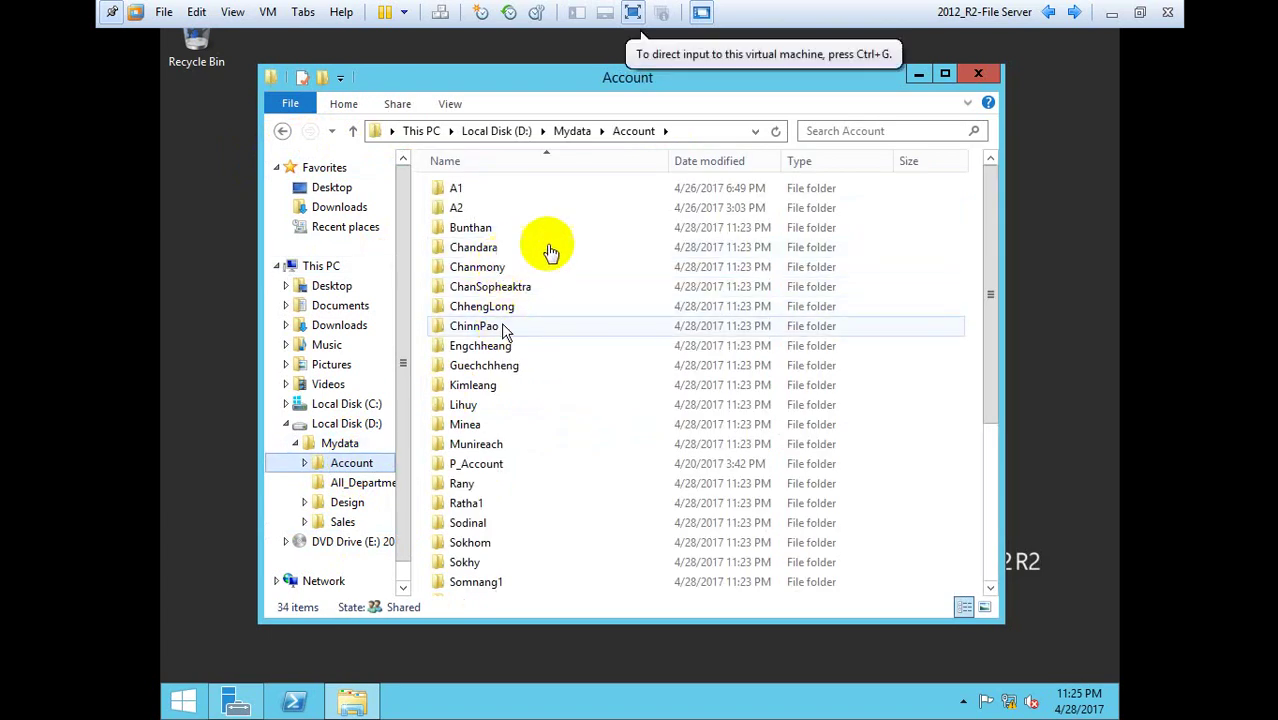
{"action": "left_click", "coordinate": [1112, 14]}
Step: Review the note about the \\FileServer\Data\Account\%UserName% path in the Lab_Windows Server 2012 R2.docx document
{"action": "left_click", "coordinate": [496, 452]}
{"action": "scroll", "coordinate": [470, 490], "scroll_direction": "down", "scroll_amount": 3}
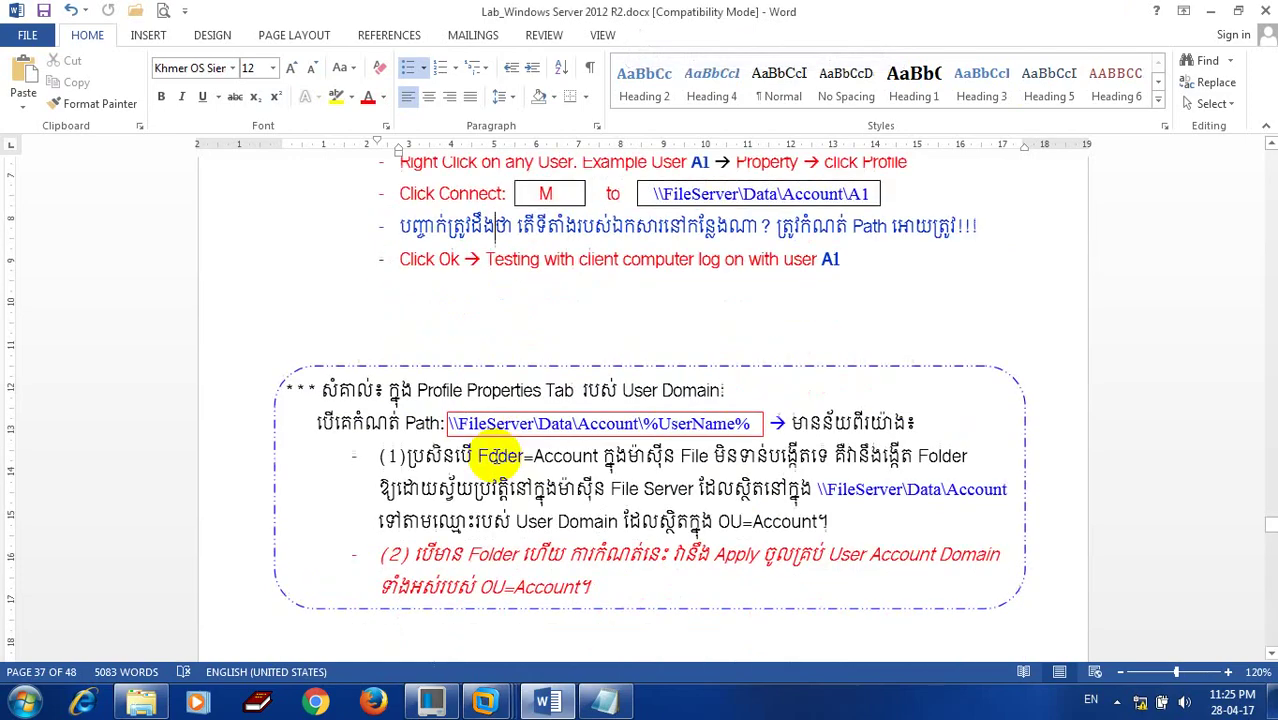
{"action": "scroll", "coordinate": [375, 440], "scroll_direction": "down", "scroll_amount": 1}
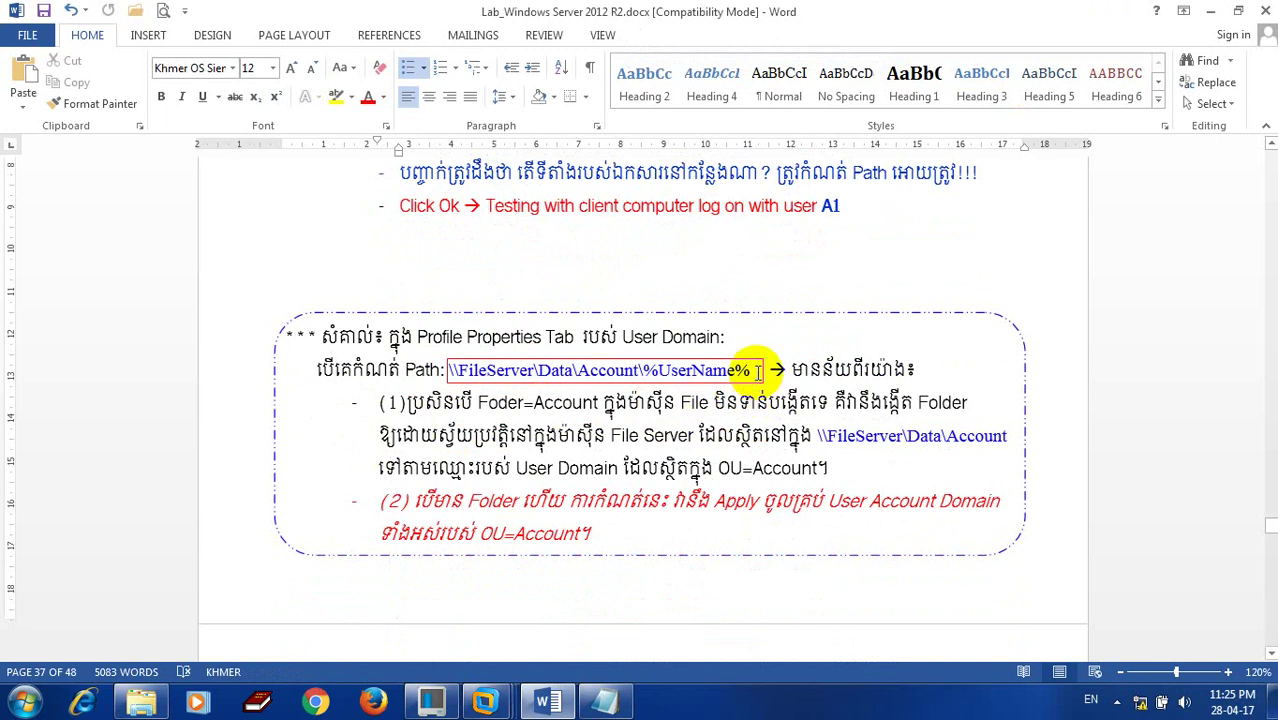
{"action": "left_click_drag", "start_coordinate": [757, 371], "coordinate": [449, 370]}
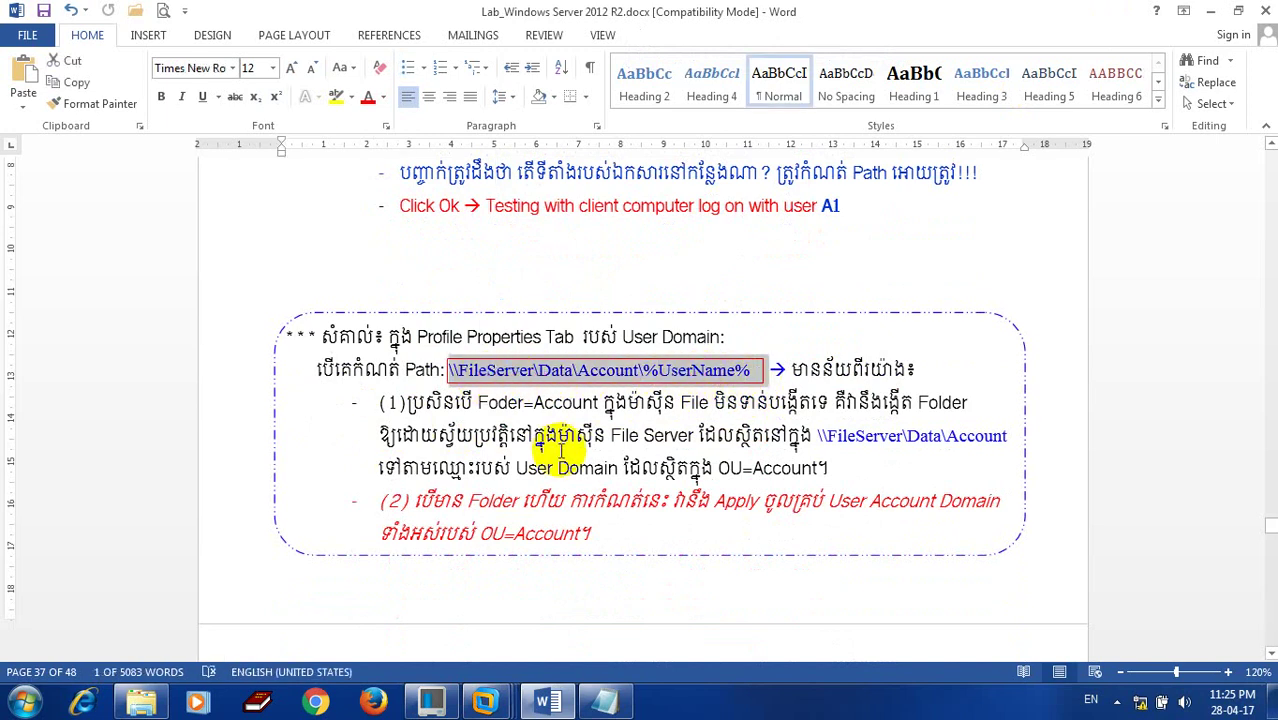
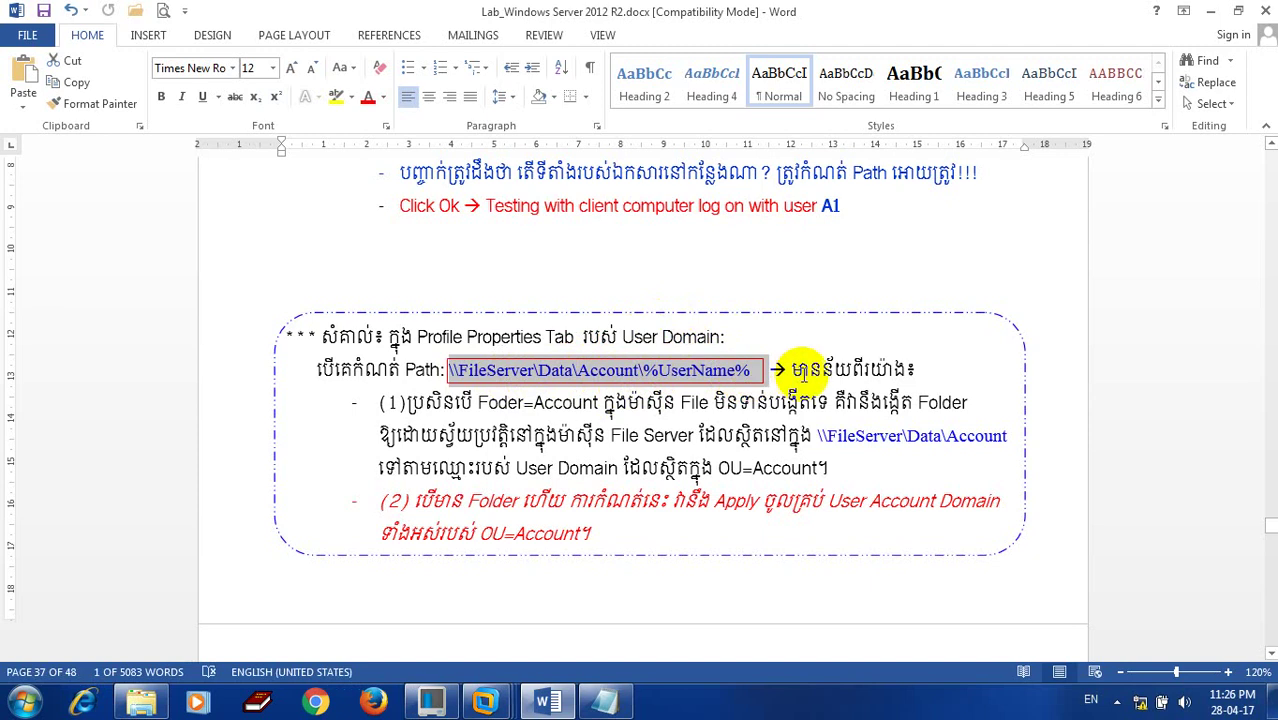
{"action": "left_click_drag", "start_coordinate": [790, 369], "coordinate": [912, 370]}
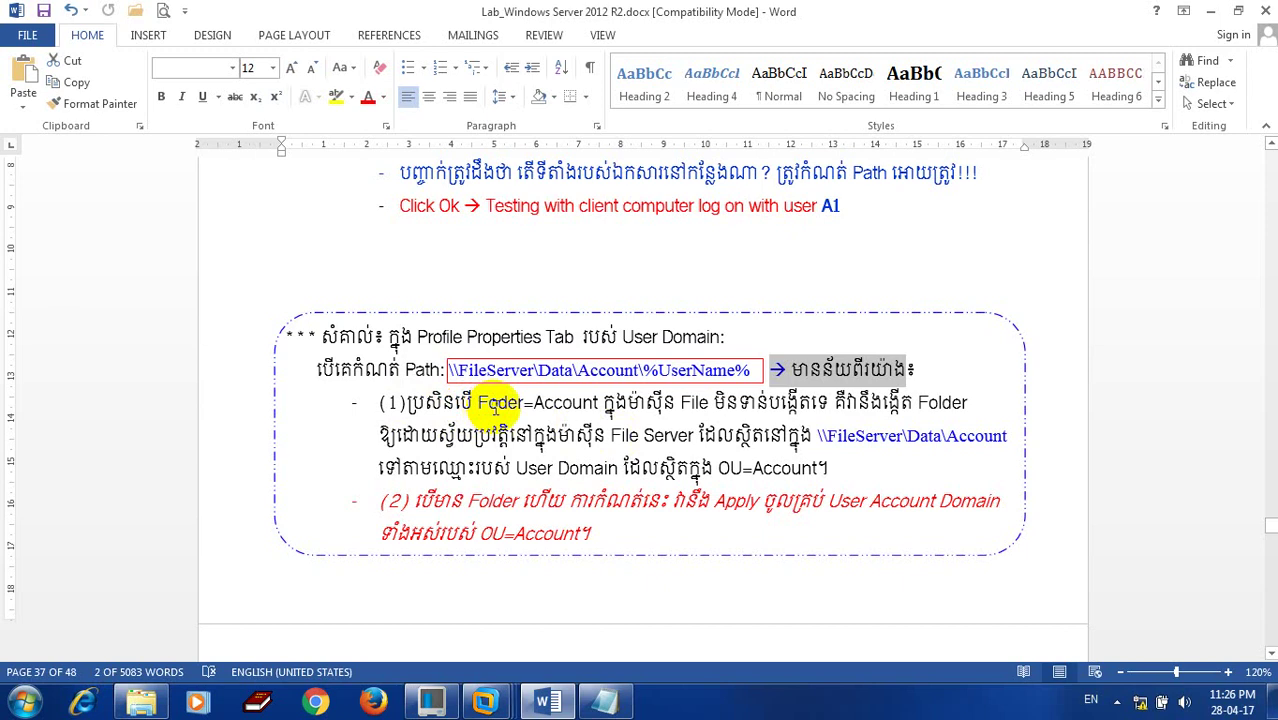
Step: Read point (1) of the note, on user folders that do not yet exist in \\FileServer\Data\Account
{"action": "left_click", "coordinate": [597, 402]}
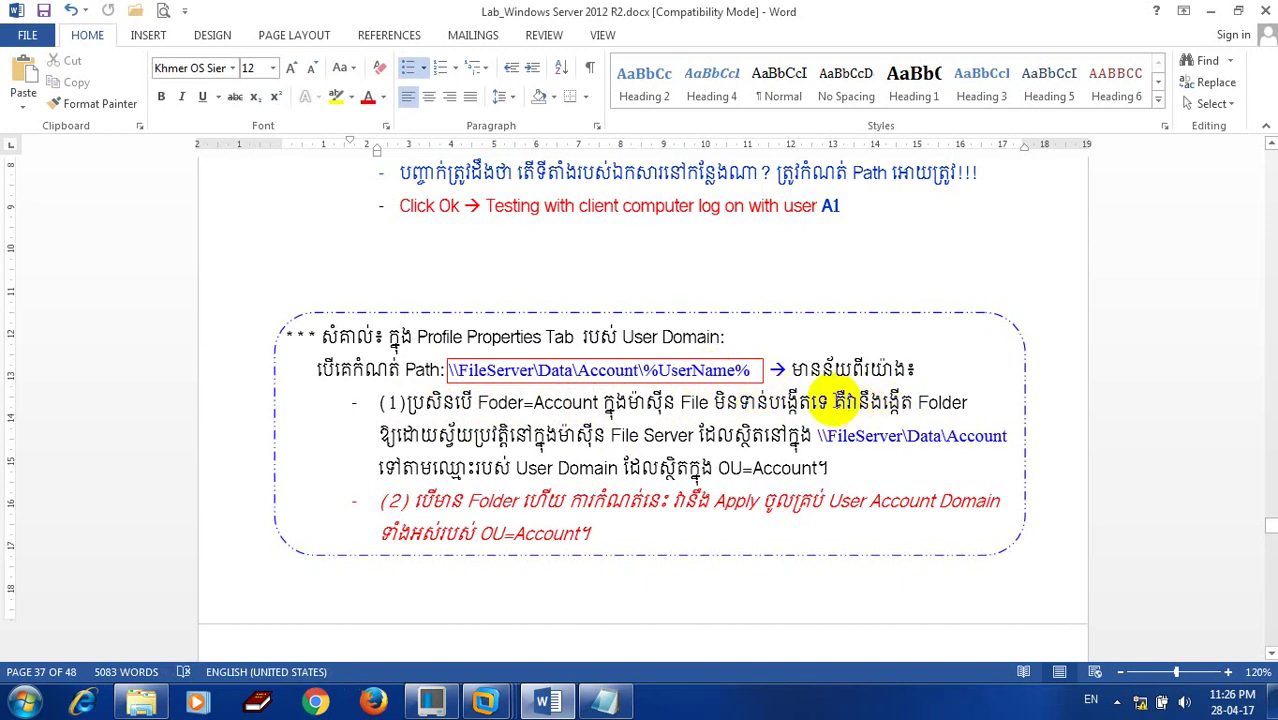
{"action": "left_click_drag", "start_coordinate": [836, 402], "coordinate": [925, 402]}
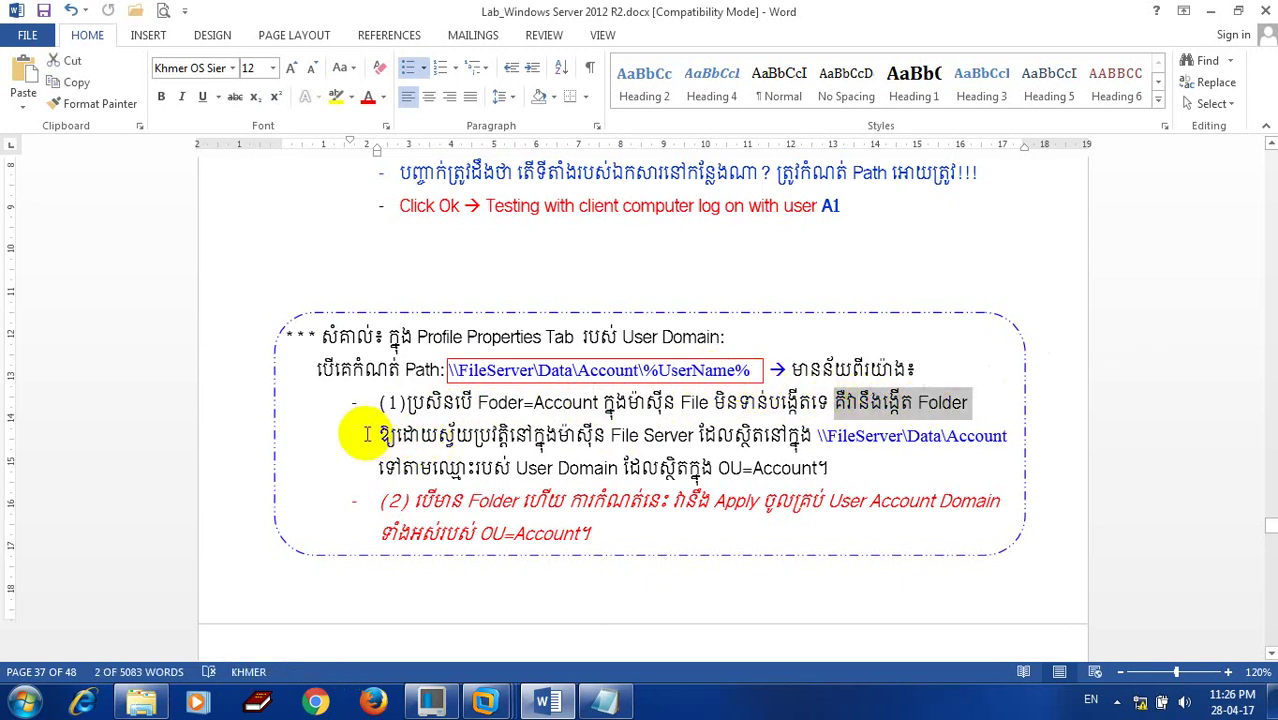
{"action": "left_click_drag", "start_coordinate": [382, 436], "coordinate": [818, 438]}
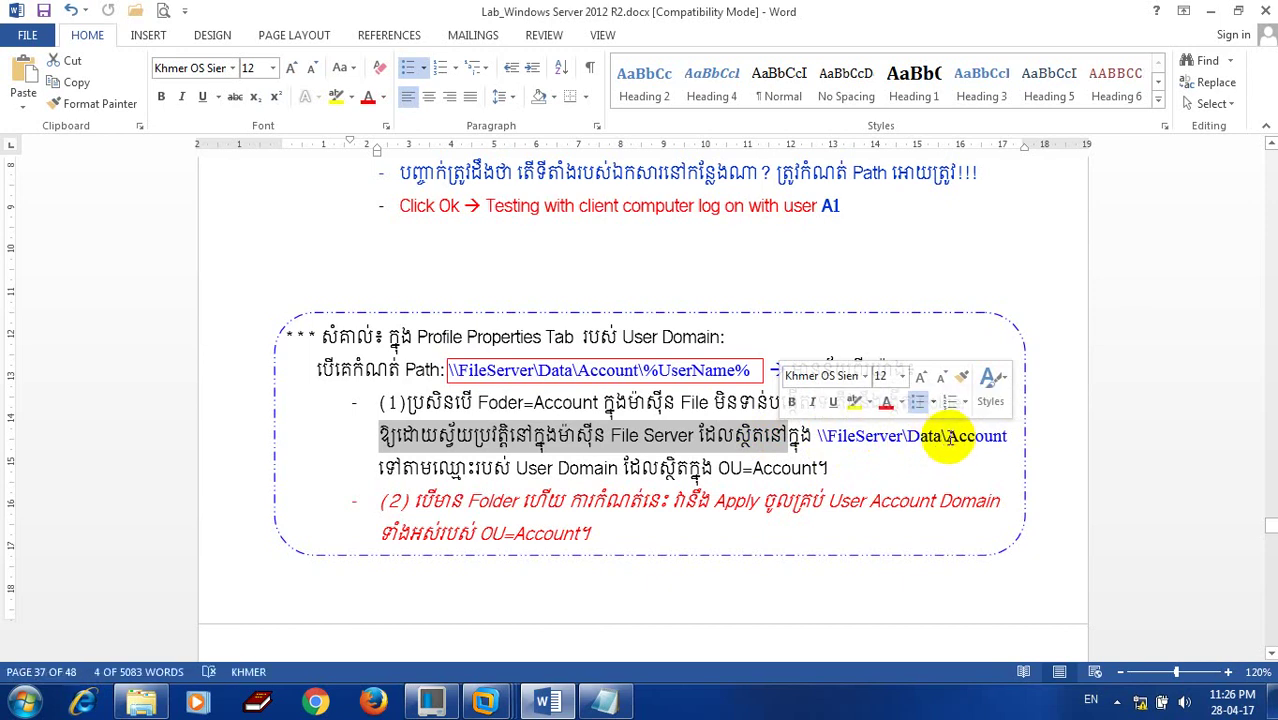
{"action": "left_click_drag", "start_coordinate": [948, 440], "coordinate": [998, 436]}
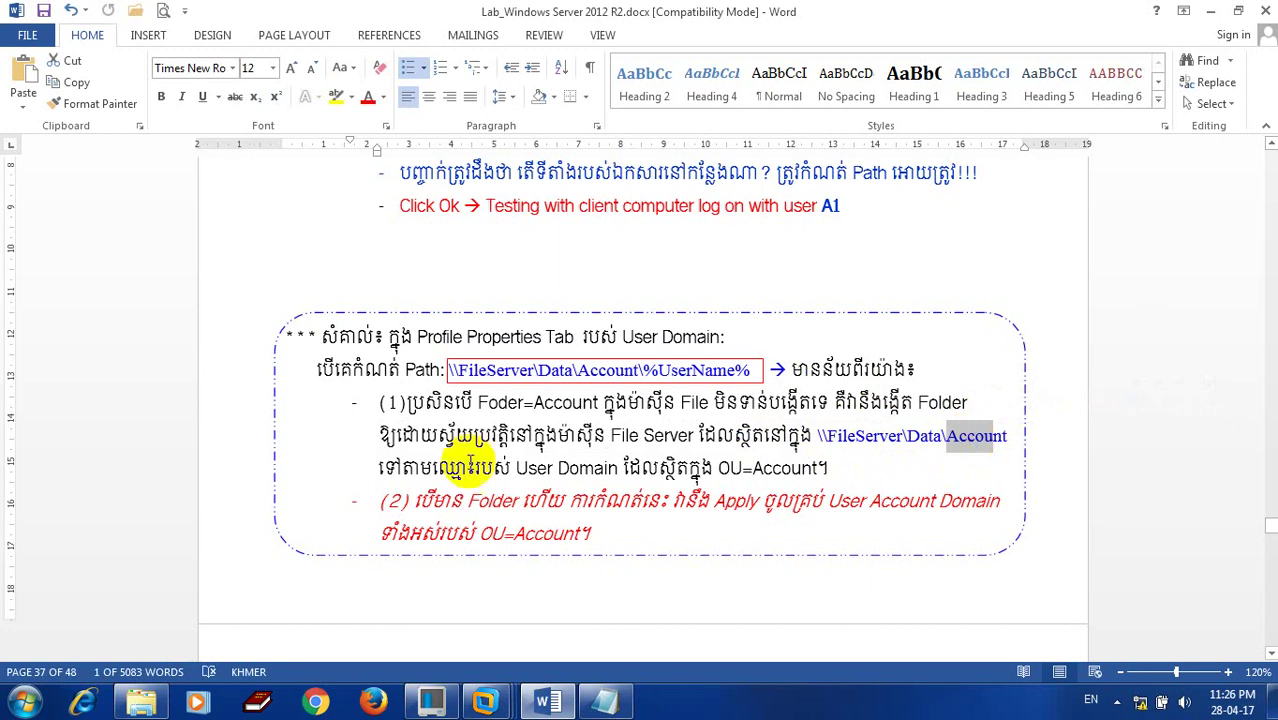
{"action": "left_click_drag", "start_coordinate": [373, 468], "coordinate": [814, 471]}
{"action": "left_click", "coordinate": [836, 440]}
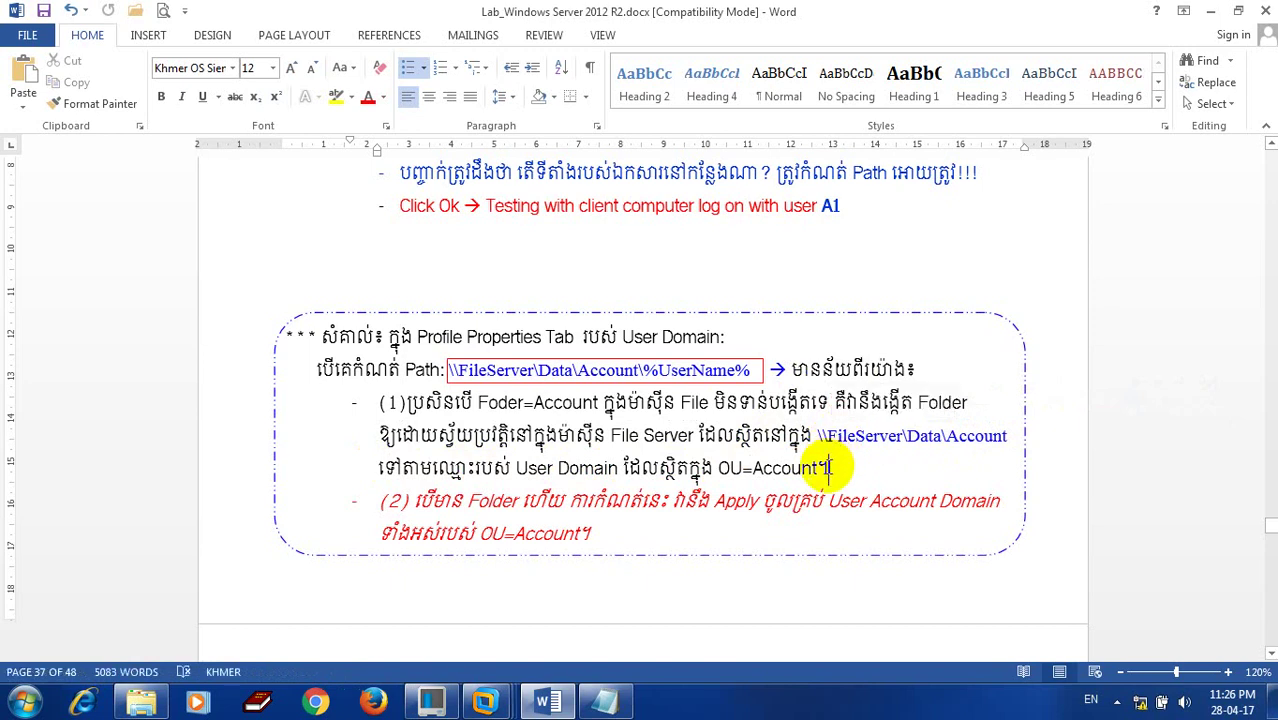
{"action": "left_click_drag", "start_coordinate": [828, 466], "coordinate": [700, 440]}
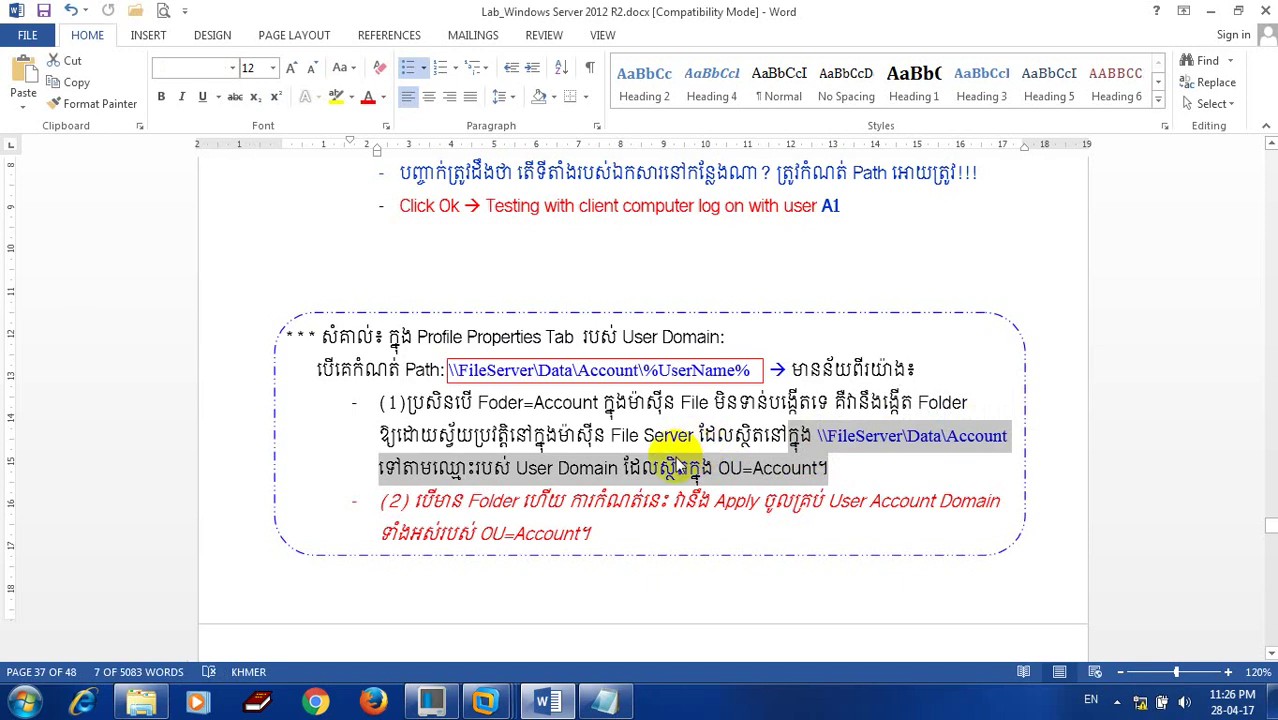
Step: Read point (2) of the note, on applying the path to the OU=Account users whose folders already exist
{"action": "scroll", "coordinate": [500, 456], "scroll_direction": "down", "scroll_amount": 1}
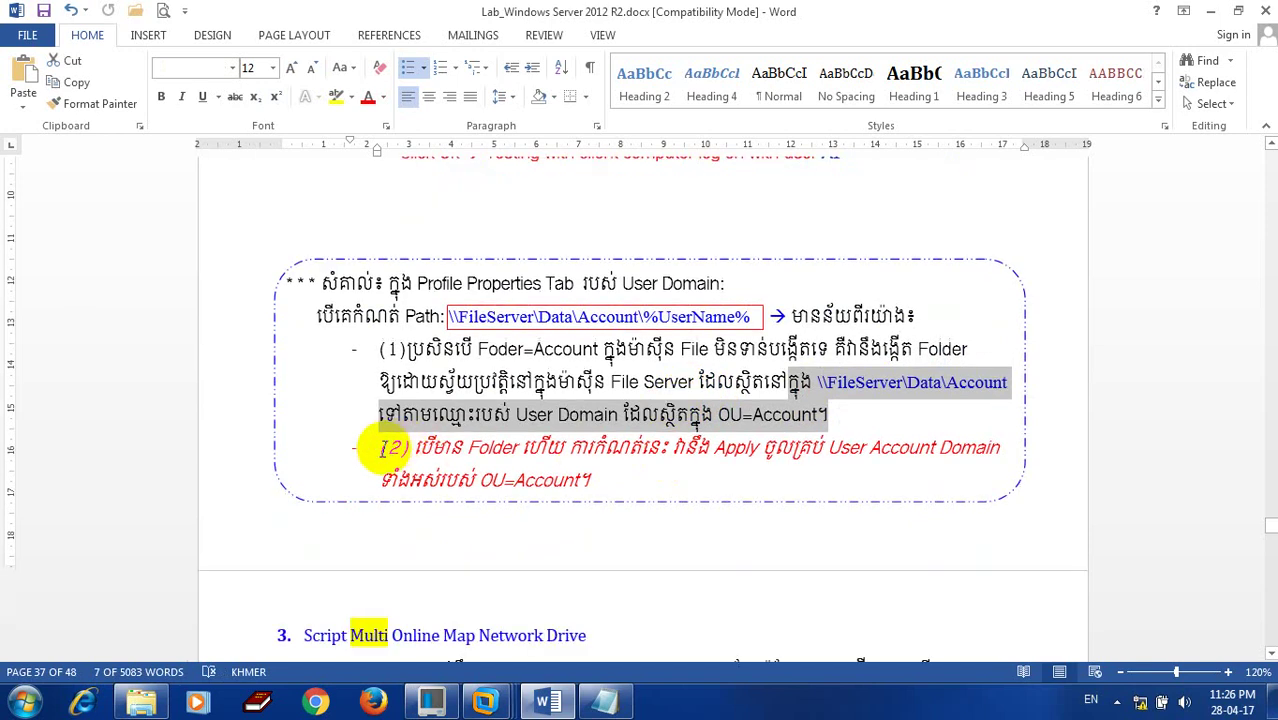
{"action": "left_click_drag", "start_coordinate": [383, 450], "coordinate": [555, 449]}
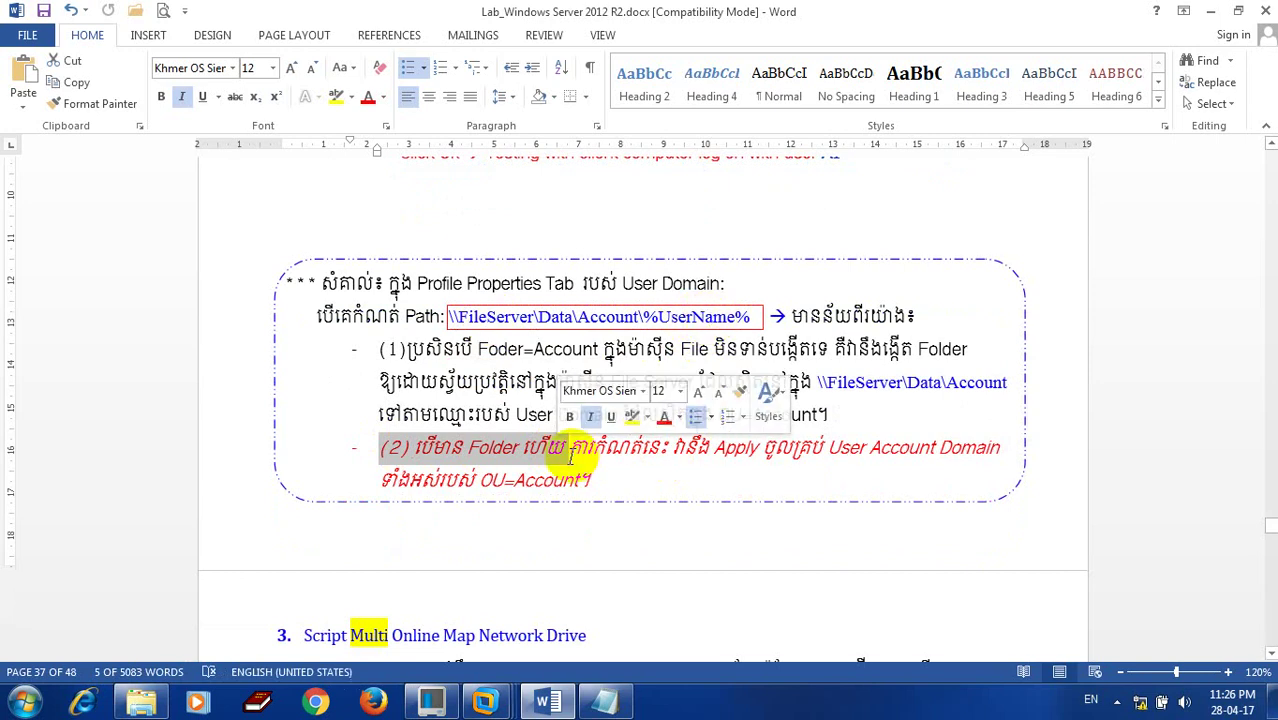
{"action": "left_click_drag", "start_coordinate": [571, 455], "coordinate": [850, 452]}
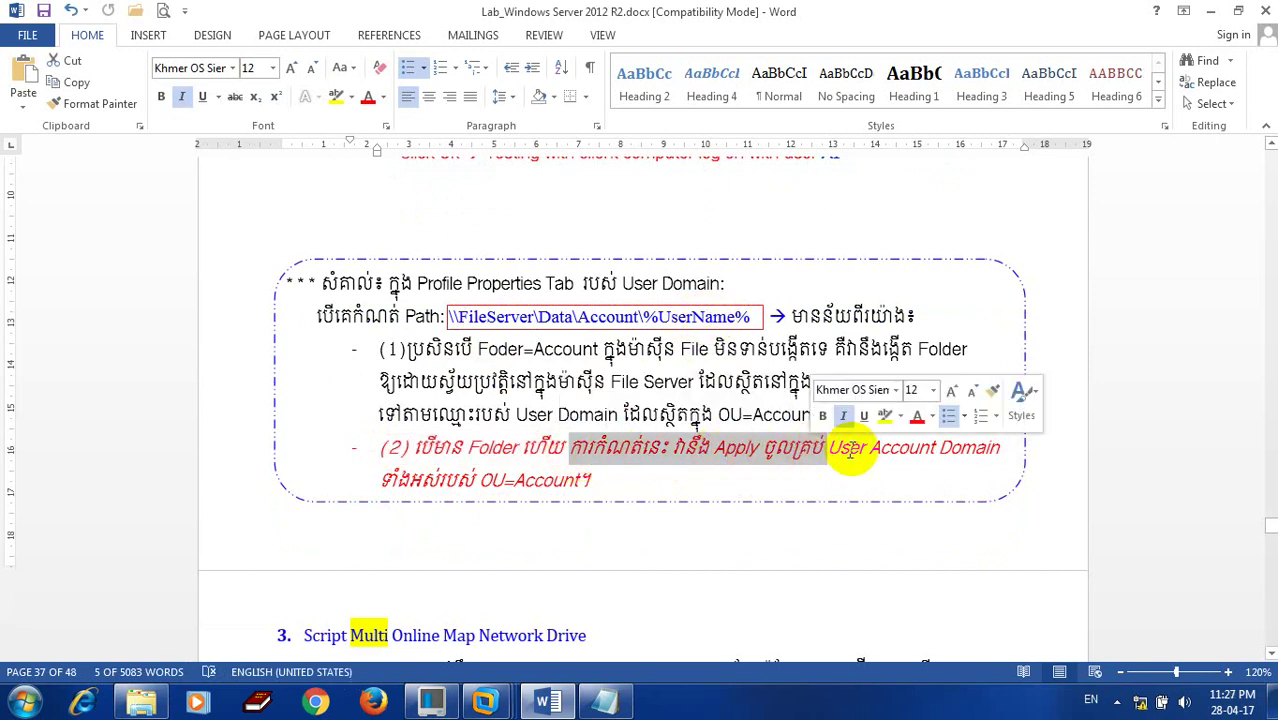
{"action": "left_click_drag", "start_coordinate": [588, 480], "coordinate": [548, 490]}
{"action": "left_click", "coordinate": [597, 481]}
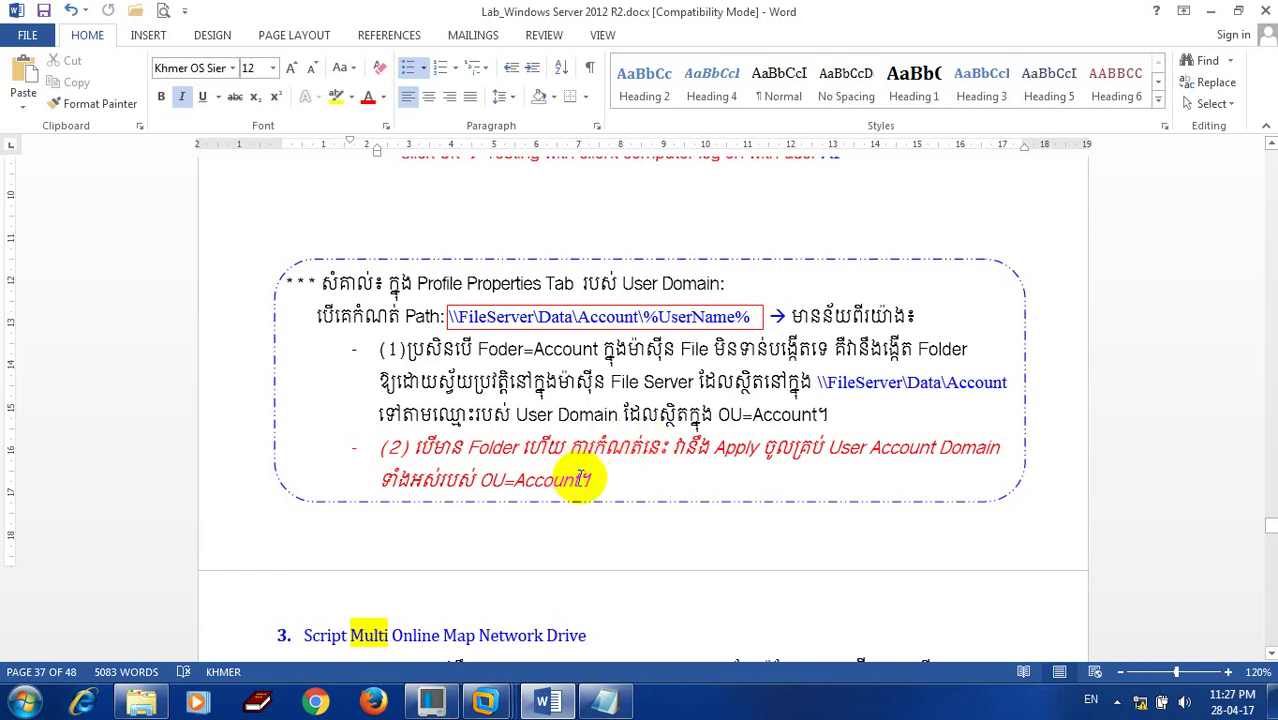
{"action": "left_click_drag", "start_coordinate": [578, 481], "coordinate": [482, 480]}
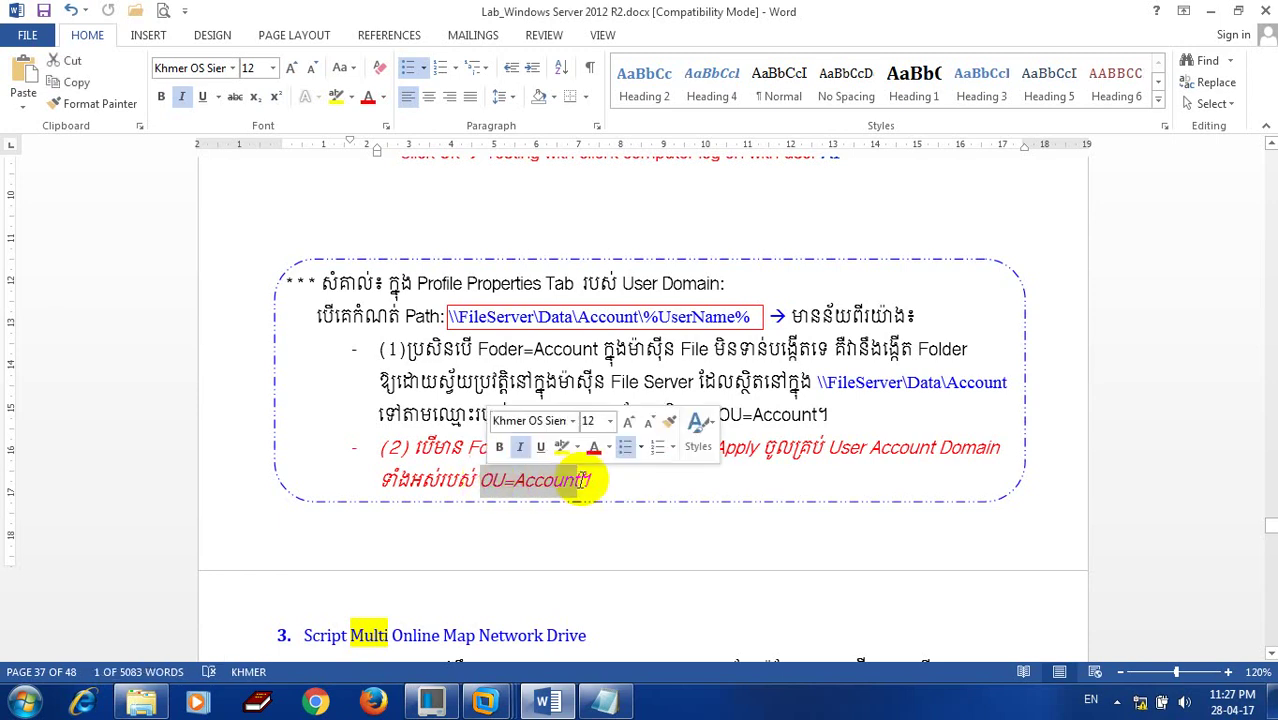
{"action": "left_click", "coordinate": [578, 481]}
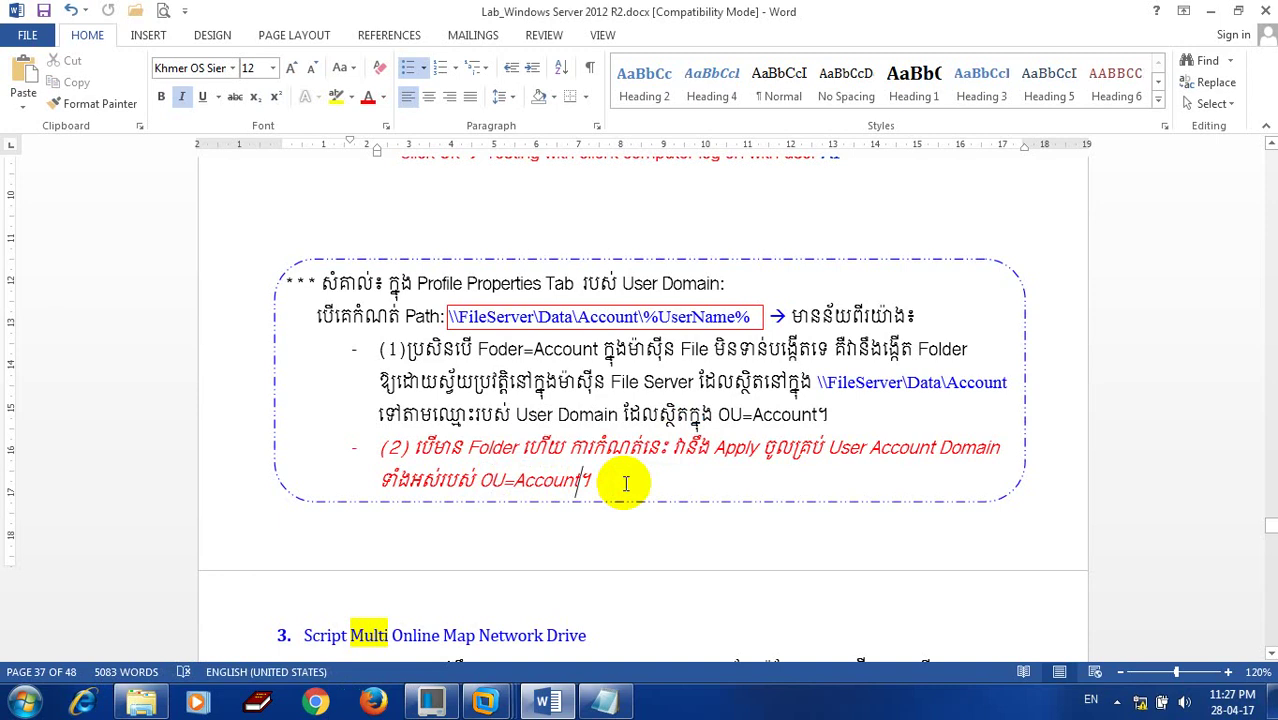
{"action": "key", "text": "End"}
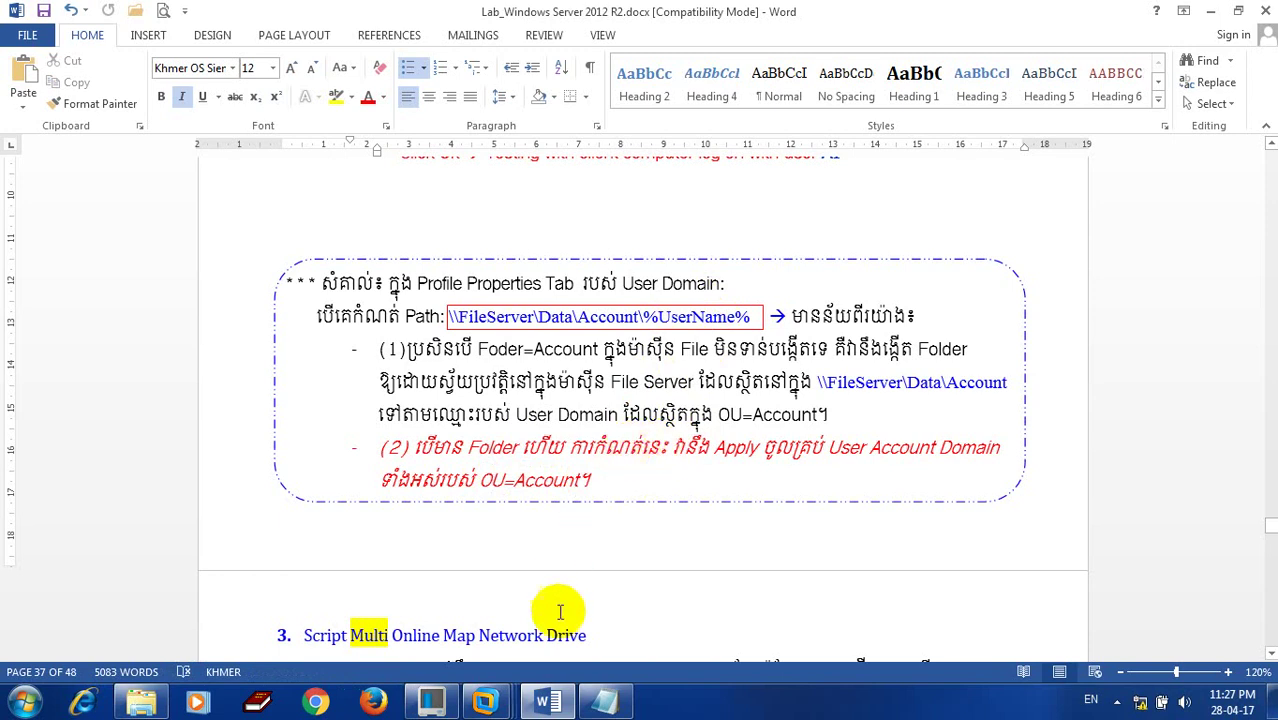
Step: Return to the 2012_R2-File Server virtual machine and examine A1, A2 and the other user folders in D:\Mydata\Account
{"action": "mouse_move", "coordinate": [482, 706]}
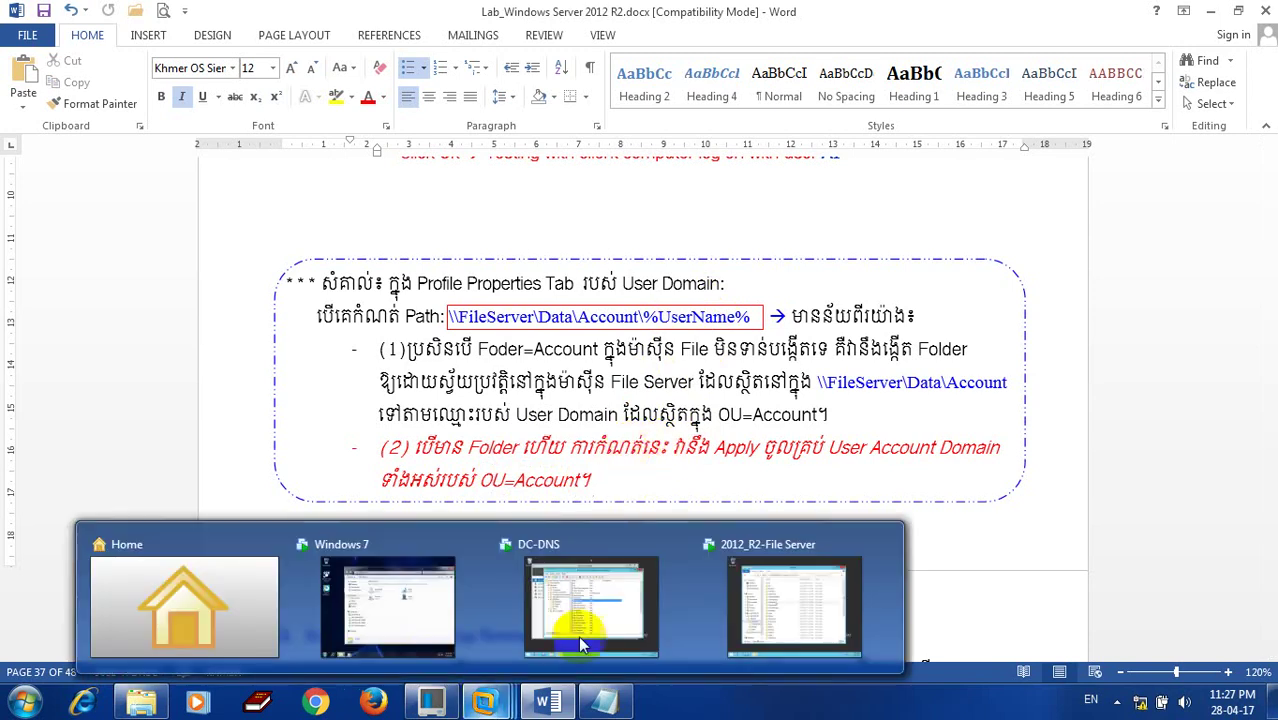
{"action": "left_click", "coordinate": [765, 590]}
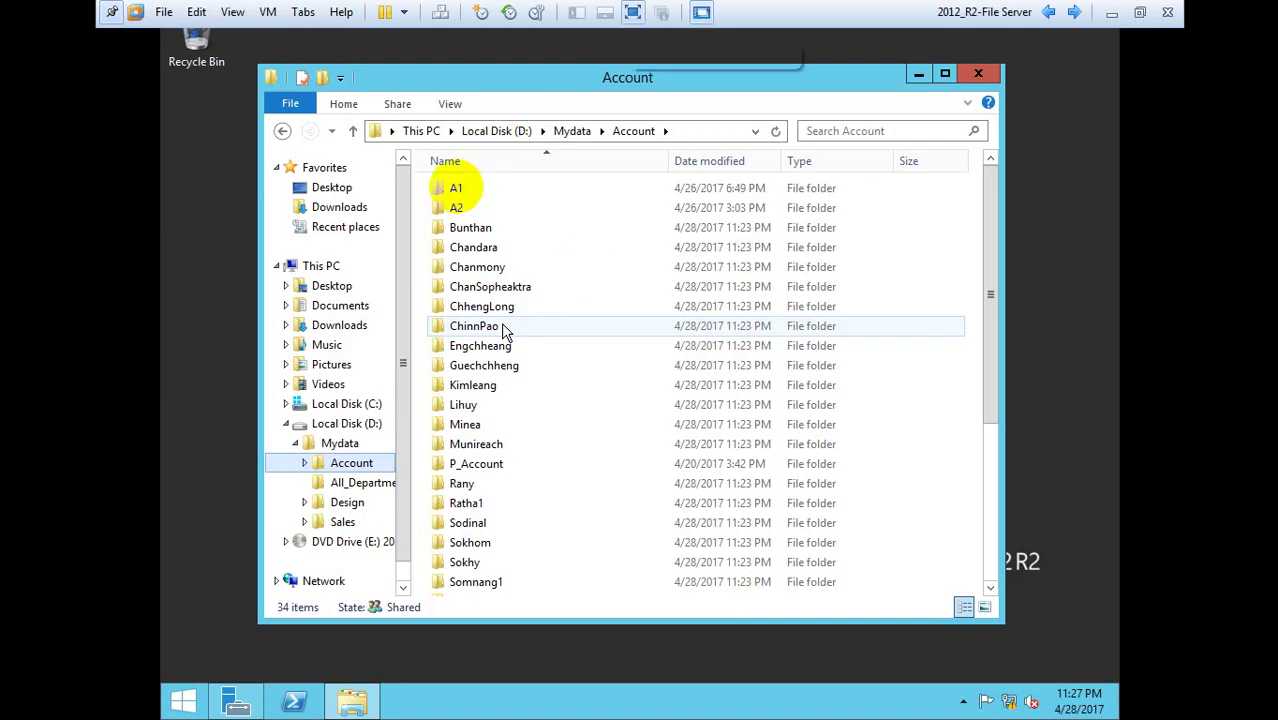
{"action": "left_click", "coordinate": [457, 193]}
{"action": "left_click", "coordinate": [455, 192]}
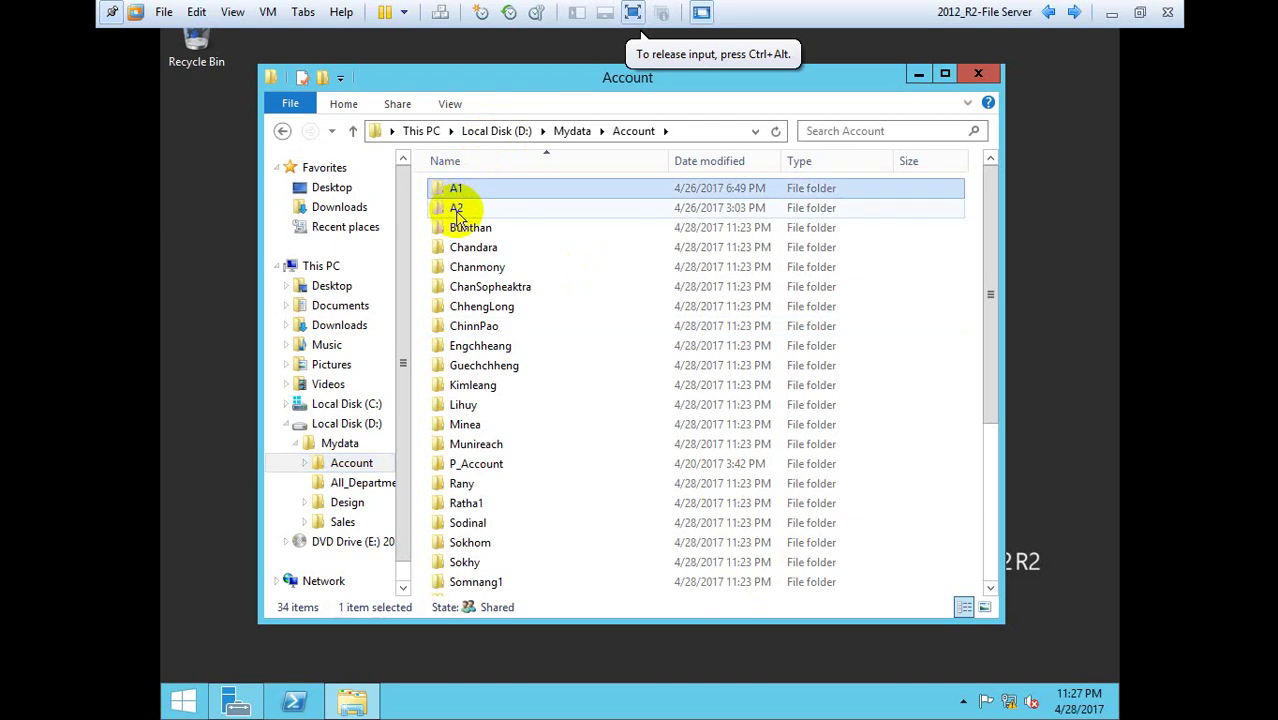
{"action": "left_click", "coordinate": [456, 207]}
{"action": "left_click", "coordinate": [466, 232]}
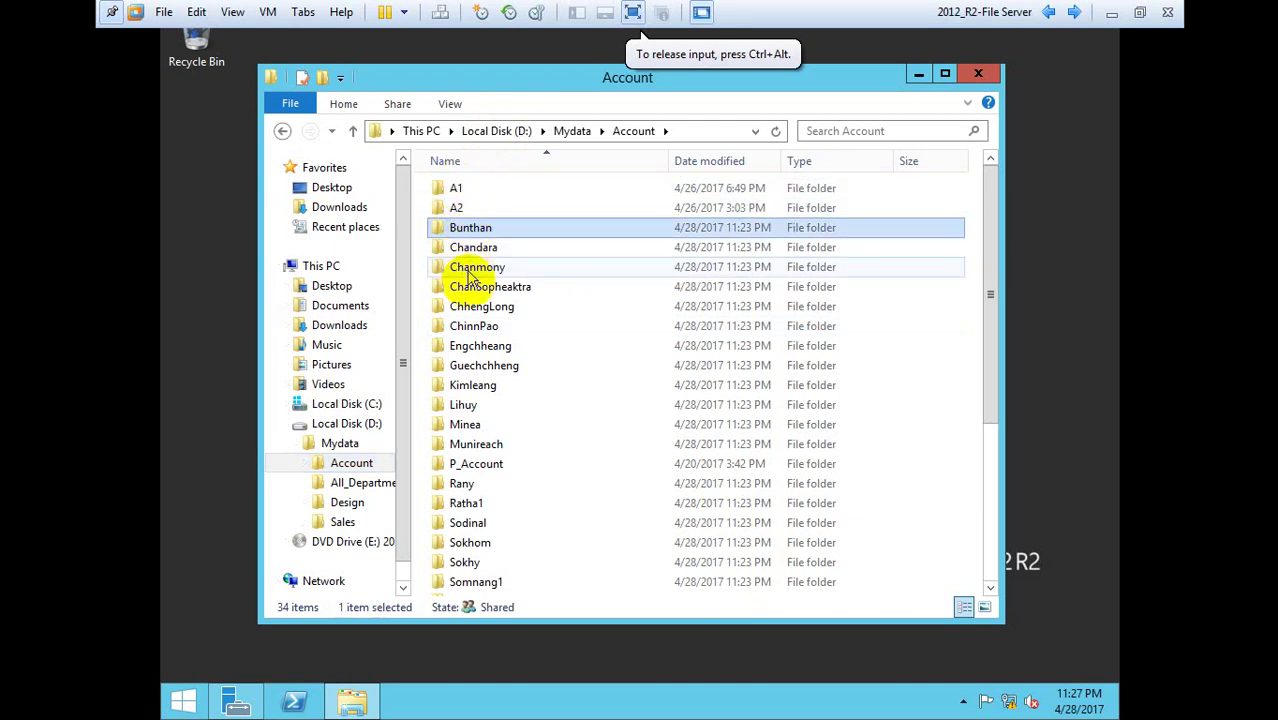
{"action": "left_click", "coordinate": [466, 287]}
{"action": "left_click", "coordinate": [465, 343]}
{"action": "left_click", "coordinate": [467, 268]}
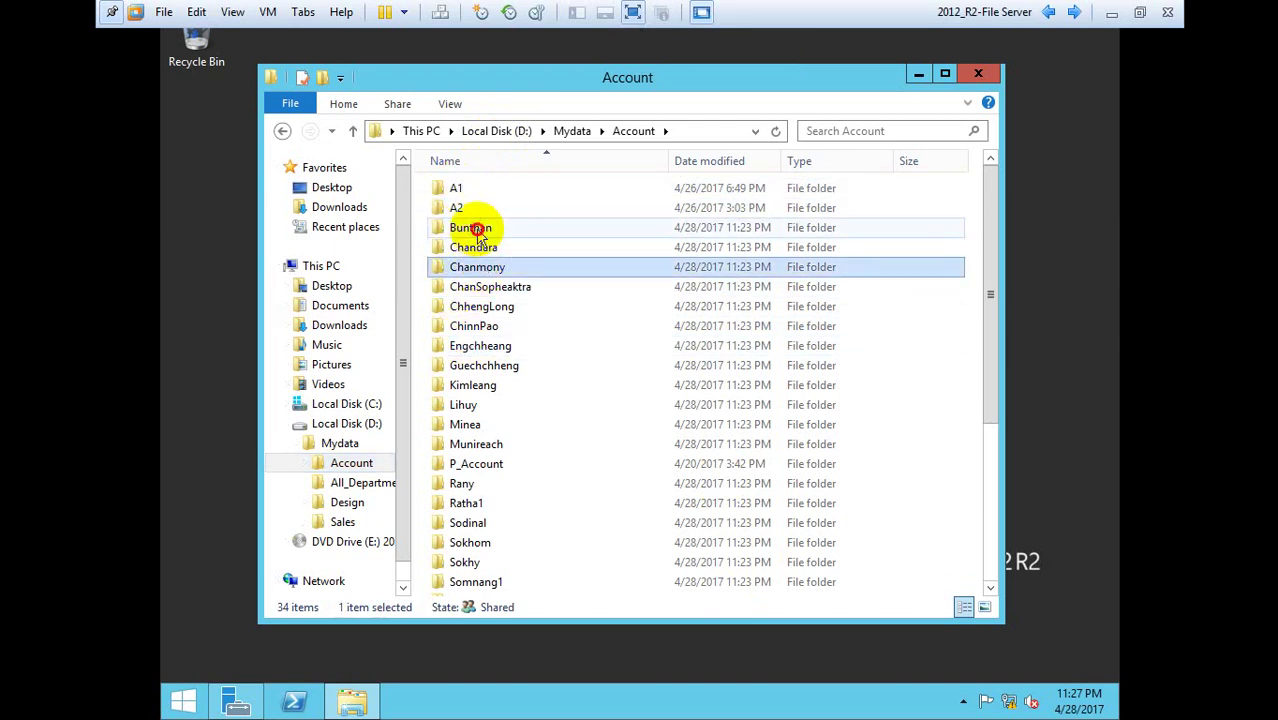
{"action": "left_click", "coordinate": [470, 229]}
{"action": "left_click", "coordinate": [470, 310]}
{"action": "left_click", "coordinate": [495, 345]}
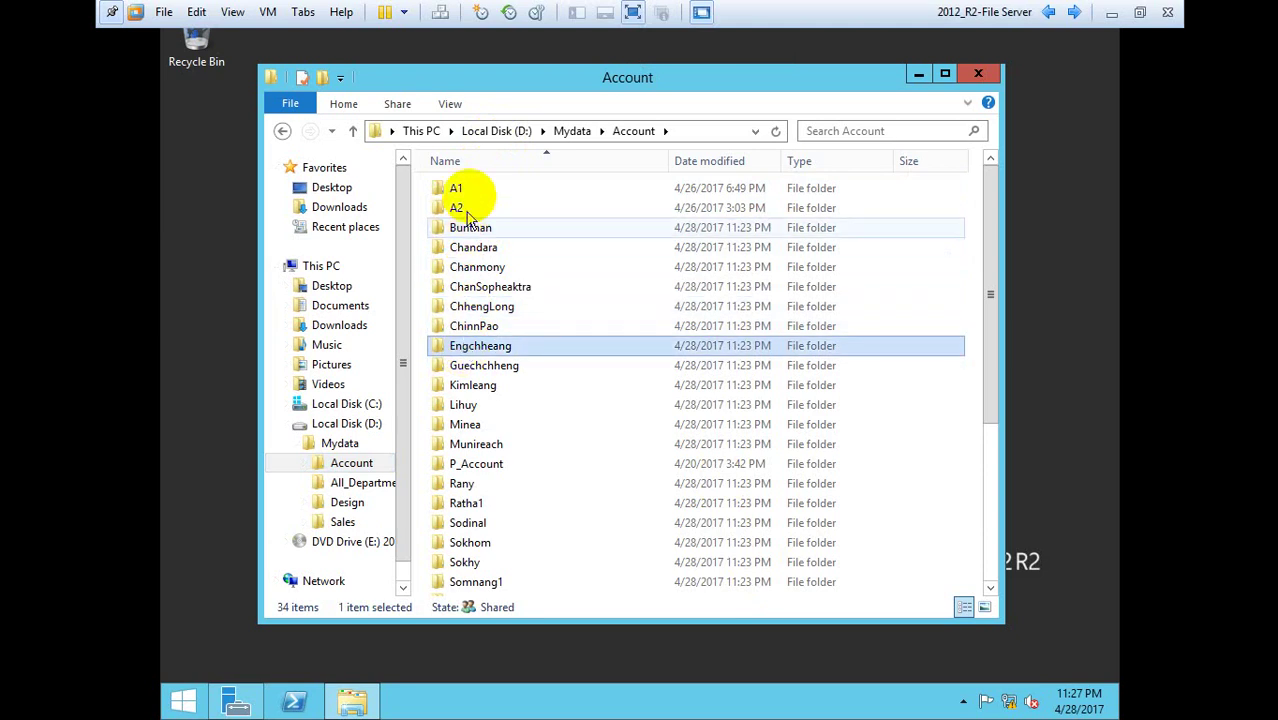
Step: Look through the individual user folders inside the Account folder
{"action": "left_click", "coordinate": [465, 191]}
{"action": "left_click", "coordinate": [460, 212]}
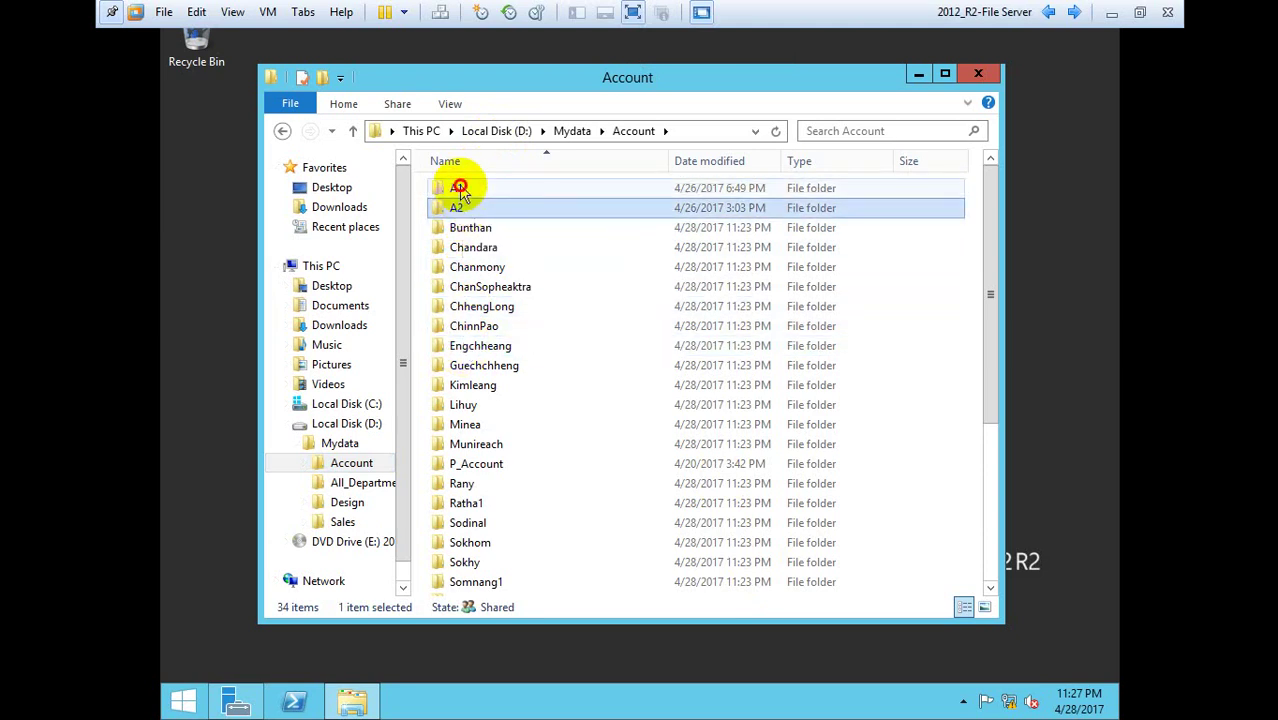
{"action": "left_click", "coordinate": [456, 190]}
{"action": "left_click", "coordinate": [457, 209]}
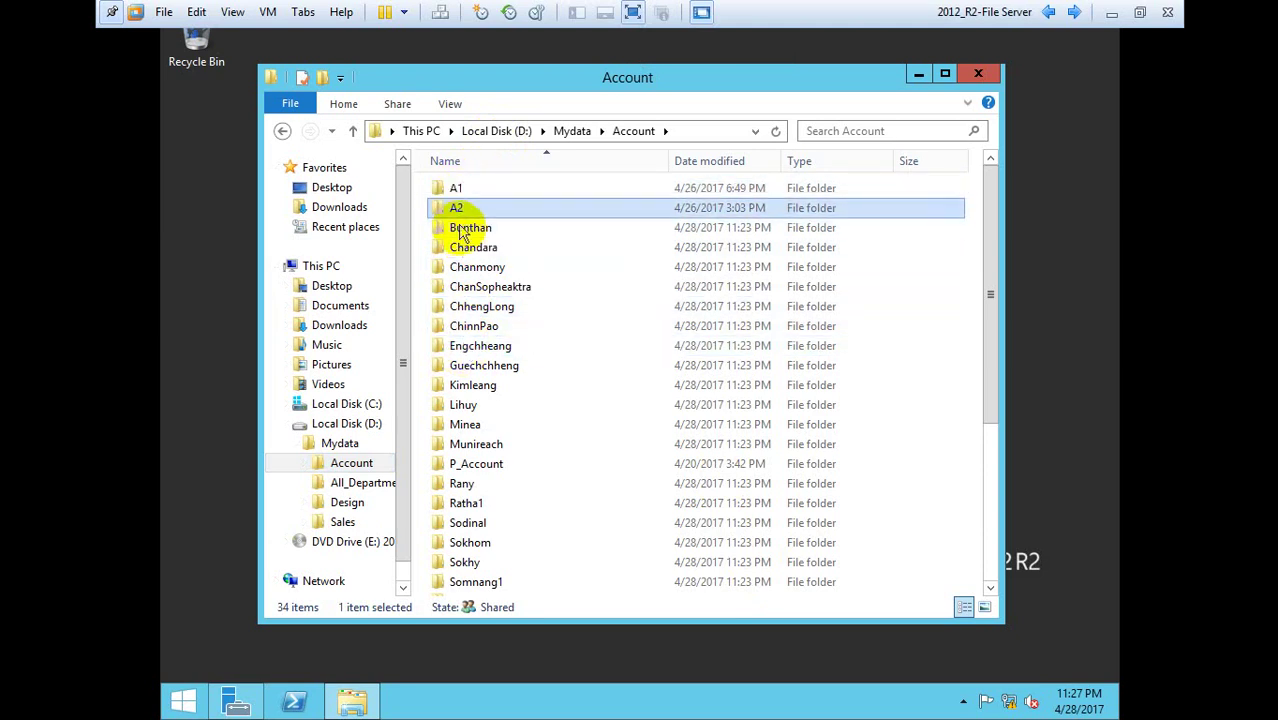
{"action": "left_click", "coordinate": [458, 228]}
{"action": "left_click", "coordinate": [463, 268]}
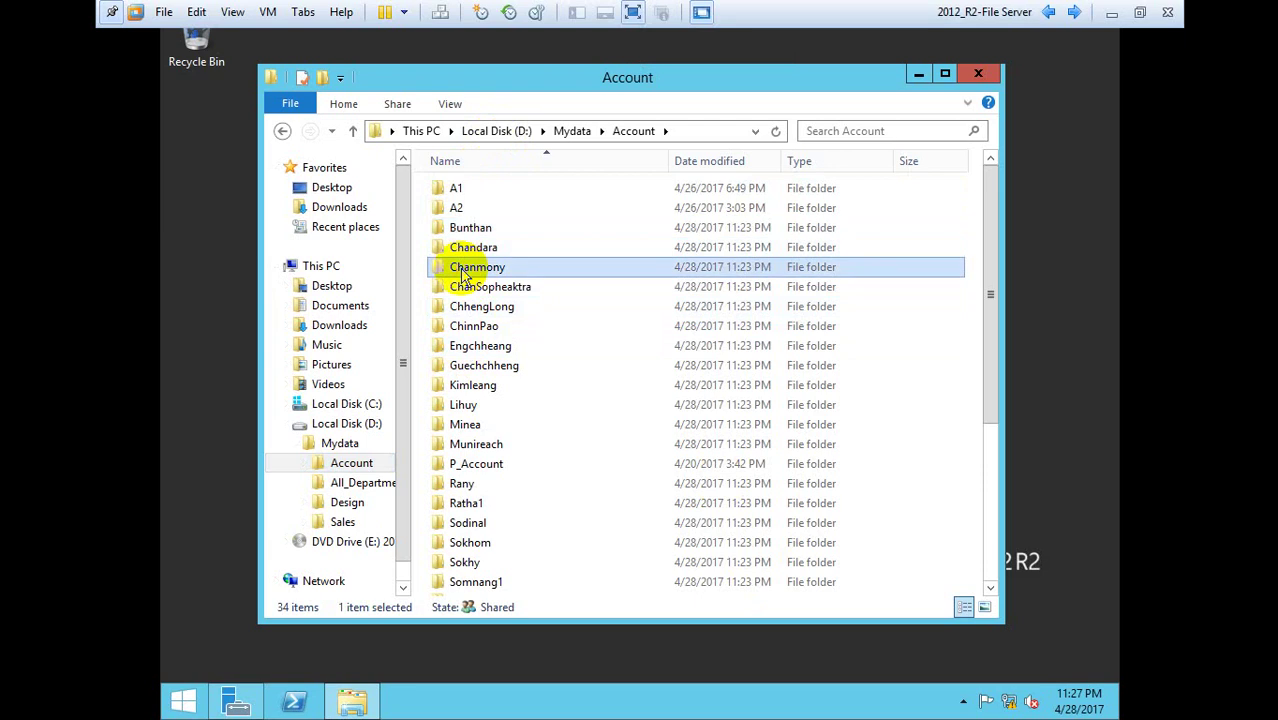
{"action": "left_click", "coordinate": [455, 306]}
{"action": "left_click", "coordinate": [465, 347]}
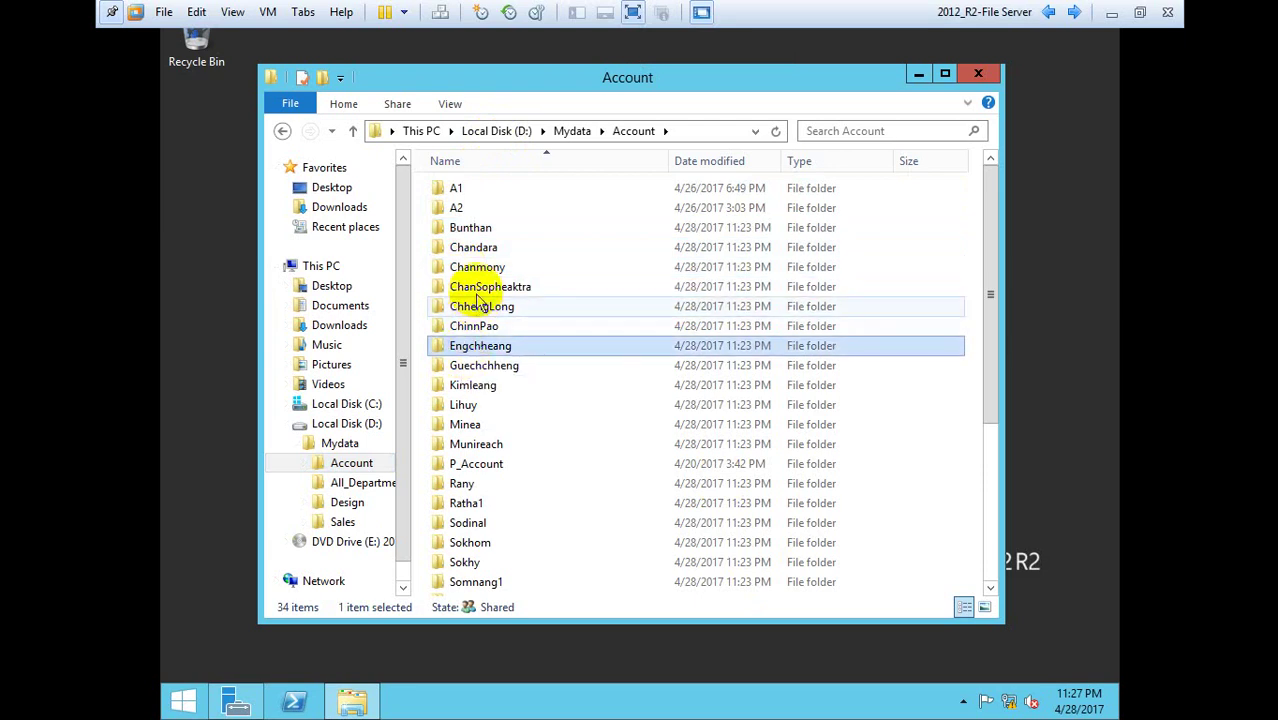
{"action": "left_click", "coordinate": [460, 287]}
{"action": "left_click", "coordinate": [465, 268]}
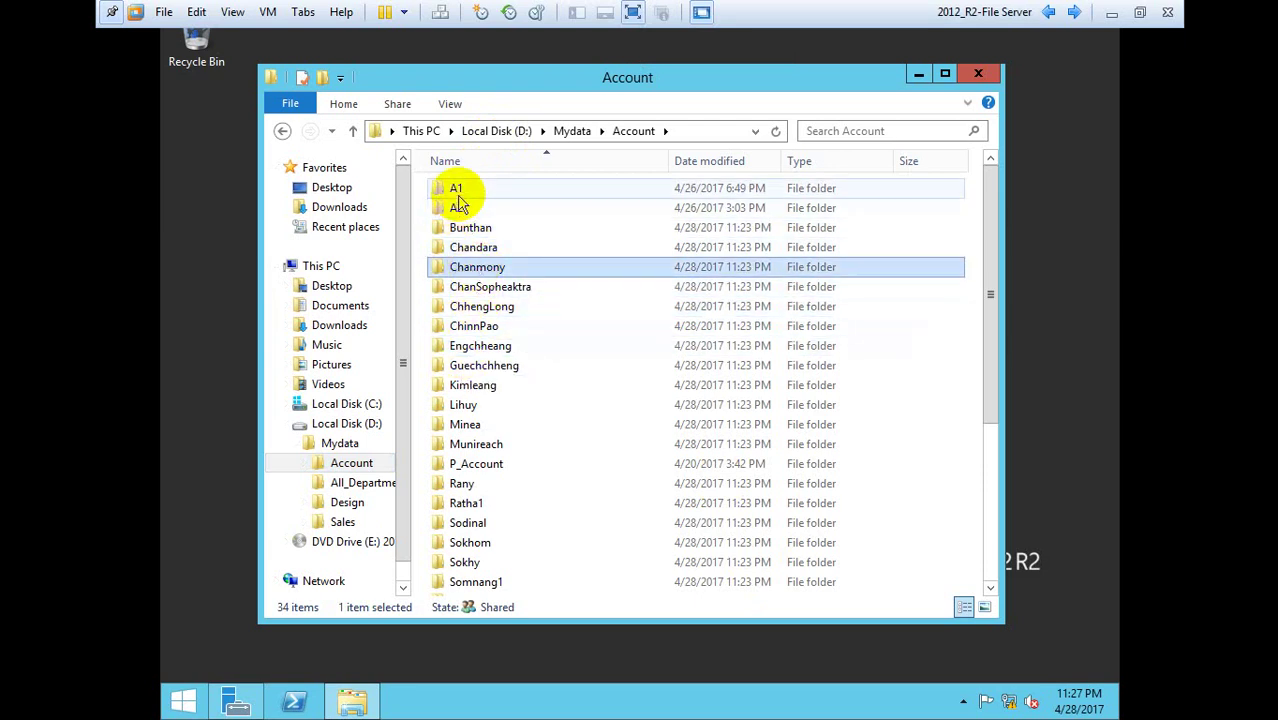
{"action": "left_click", "coordinate": [457, 191]}
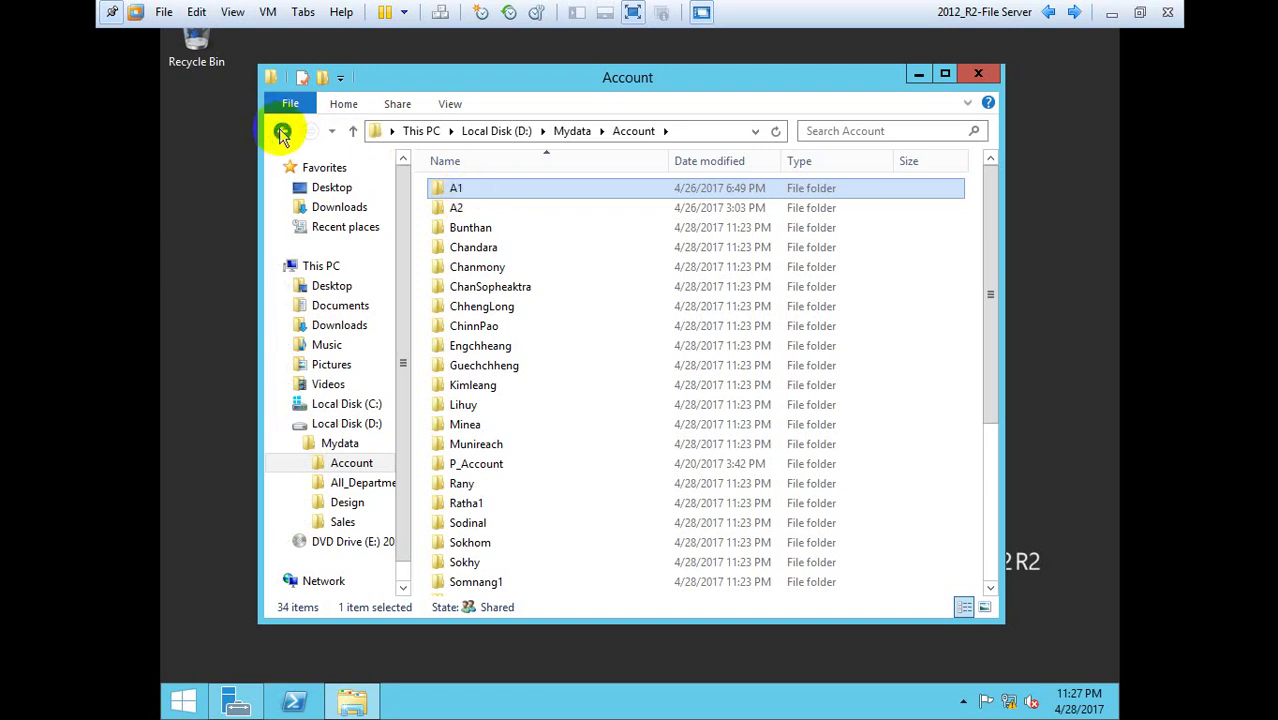
Step: Browse to the Mydata folder on Local Disk (D:) and review its department folders
{"action": "left_click", "coordinate": [283, 134]}
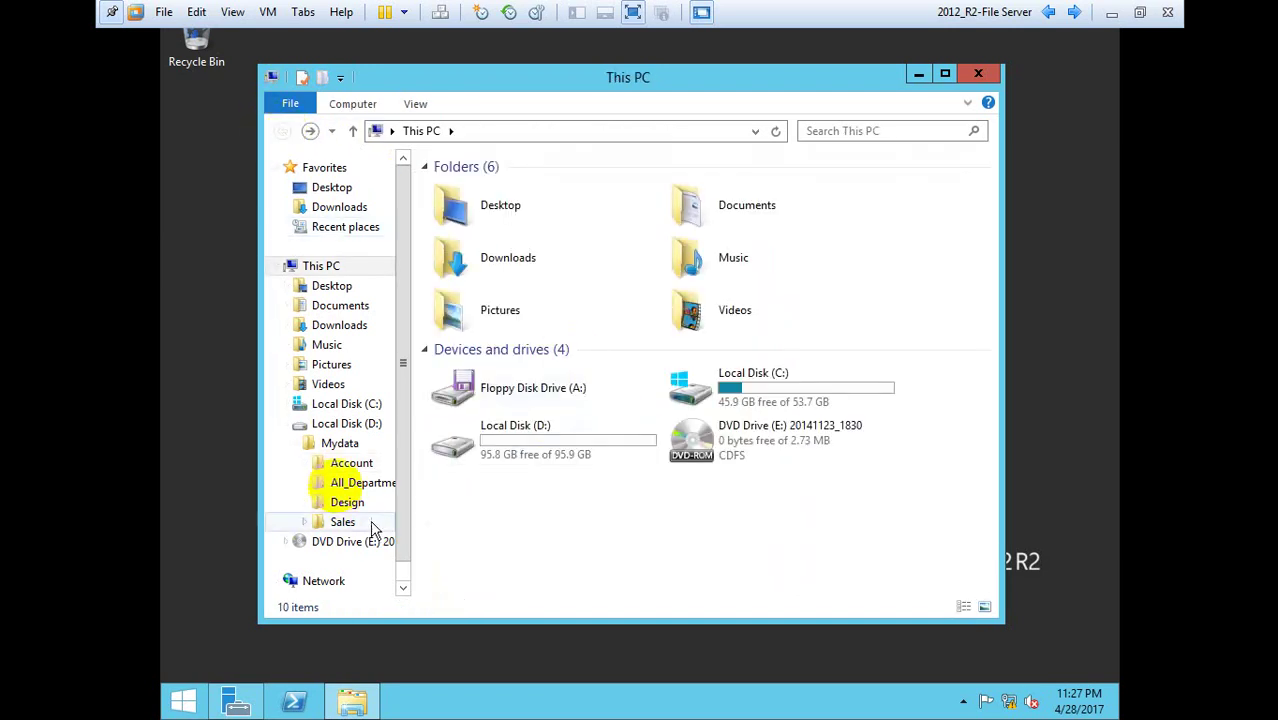
{"action": "left_click", "coordinate": [347, 423]}
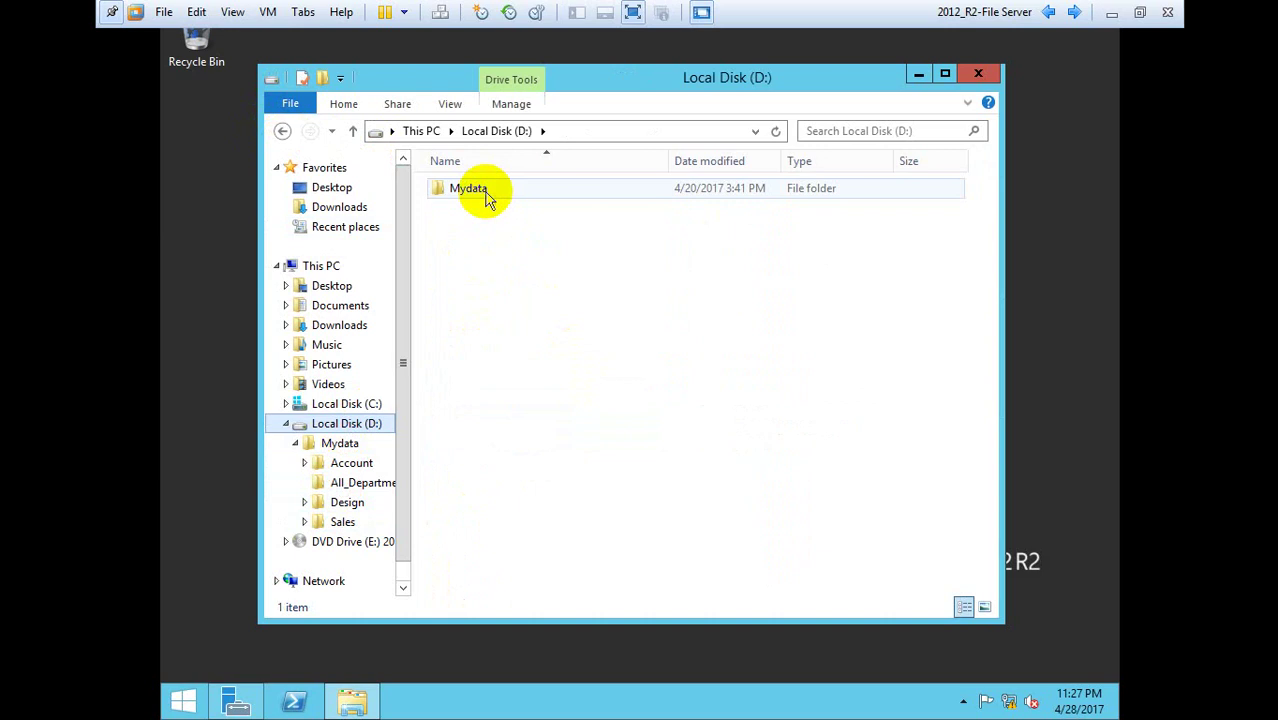
{"action": "double_click", "coordinate": [485, 193]}
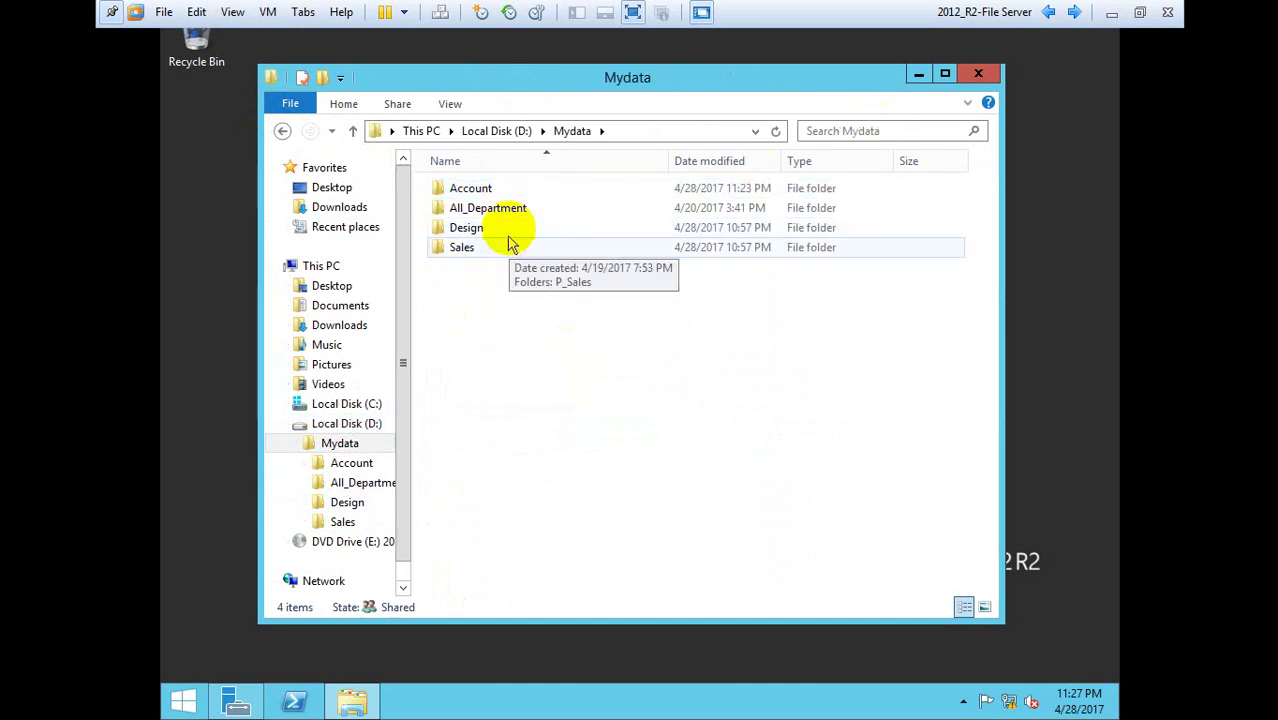
{"action": "left_click", "coordinate": [512, 189]}
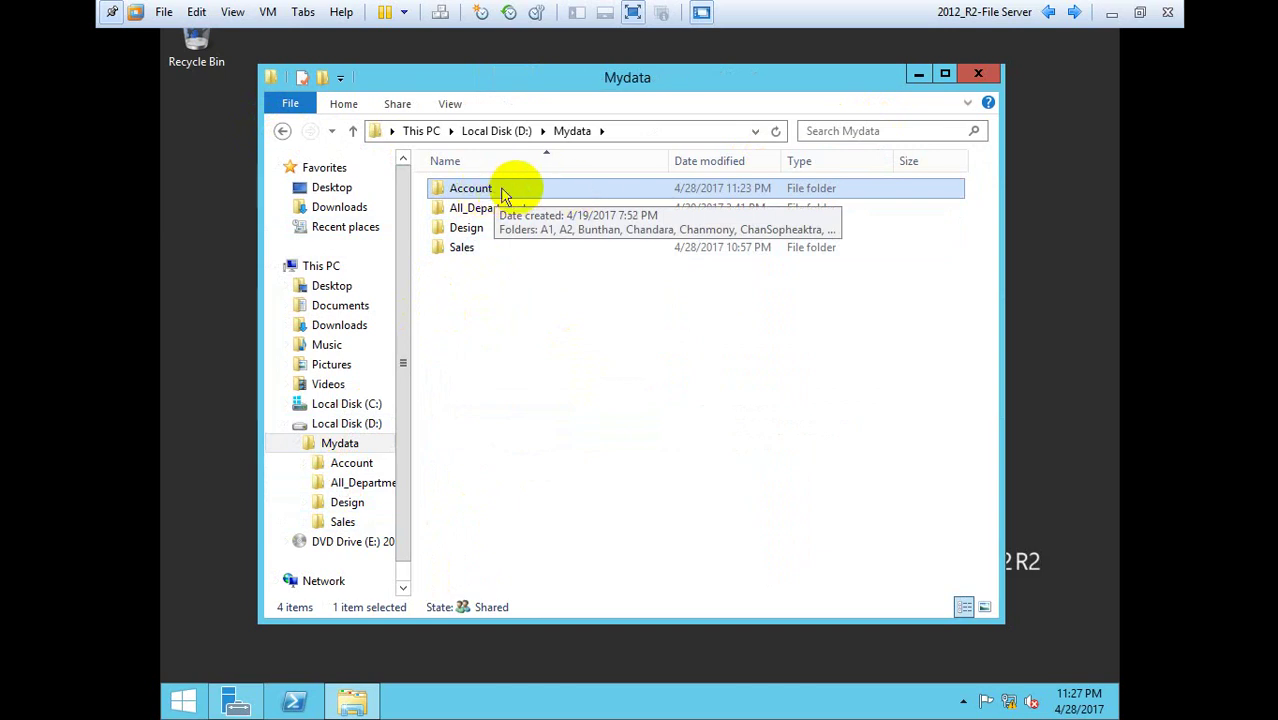
Step: Return to Local Disk (D:) and examine the security permissions in the Mydata folder's properties
{"action": "left_click", "coordinate": [282, 131]}
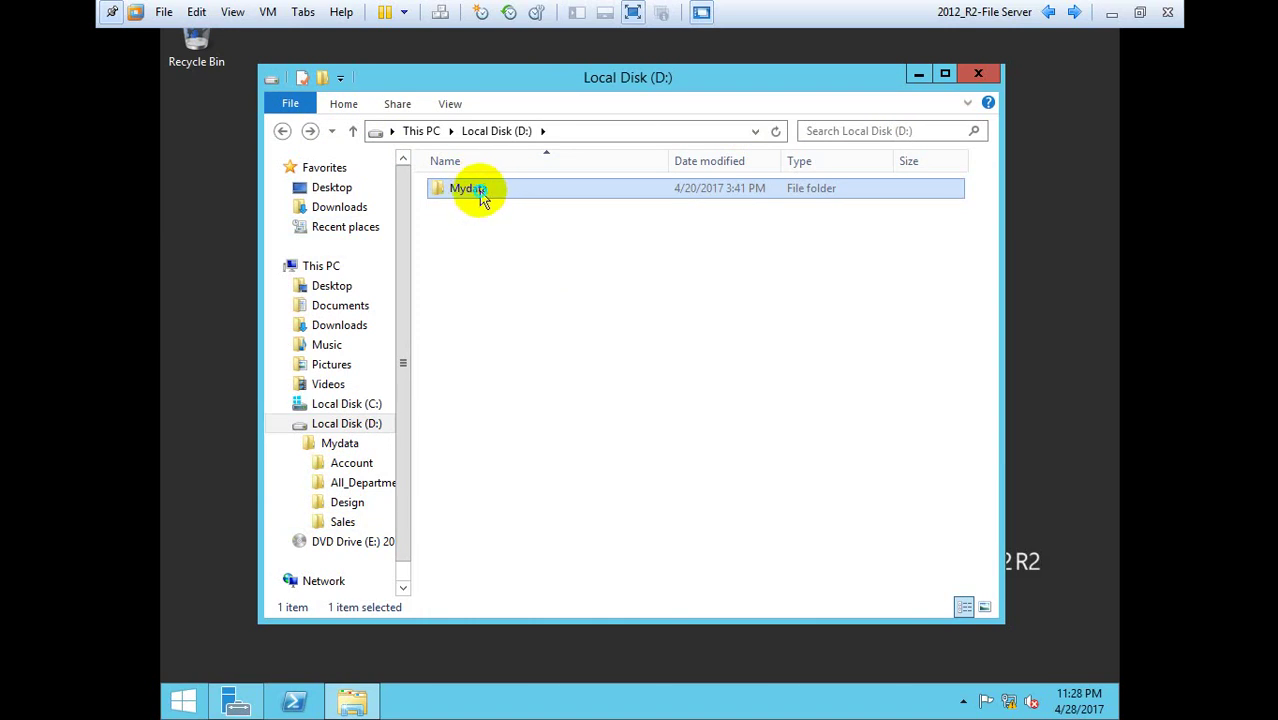
{"action": "right_click", "coordinate": [480, 195]}
{"action": "left_click", "coordinate": [565, 470]}
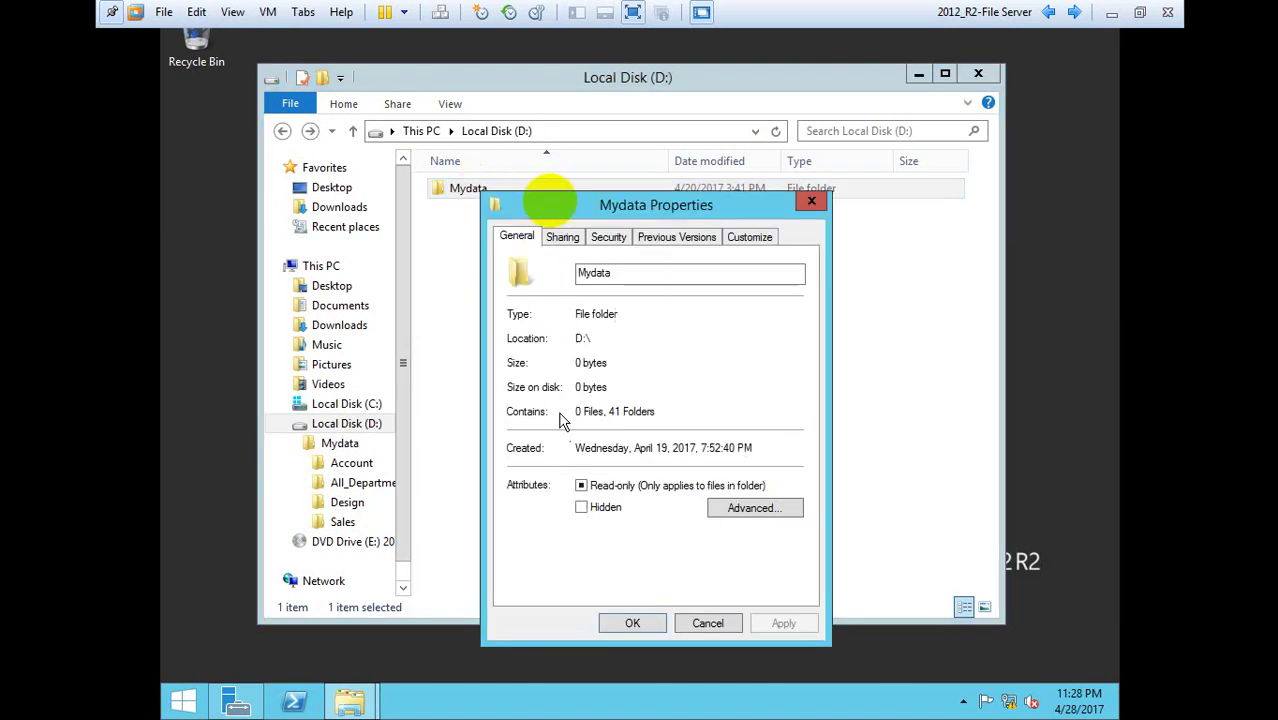
{"action": "left_click", "coordinate": [608, 237]}
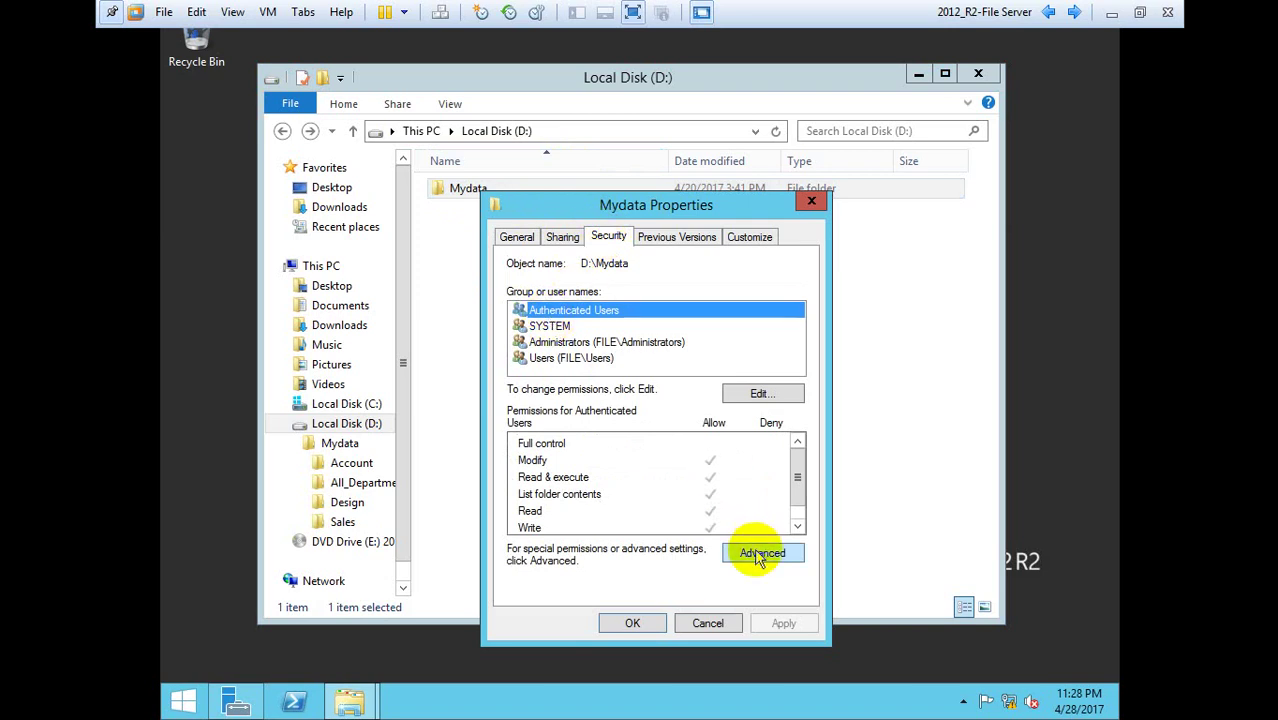
Step: Examine the share permissions in Mydata's advanced sharing settings, and close its properties without changing anything
{"action": "left_click", "coordinate": [562, 240]}
{"action": "left_click", "coordinate": [578, 461]}
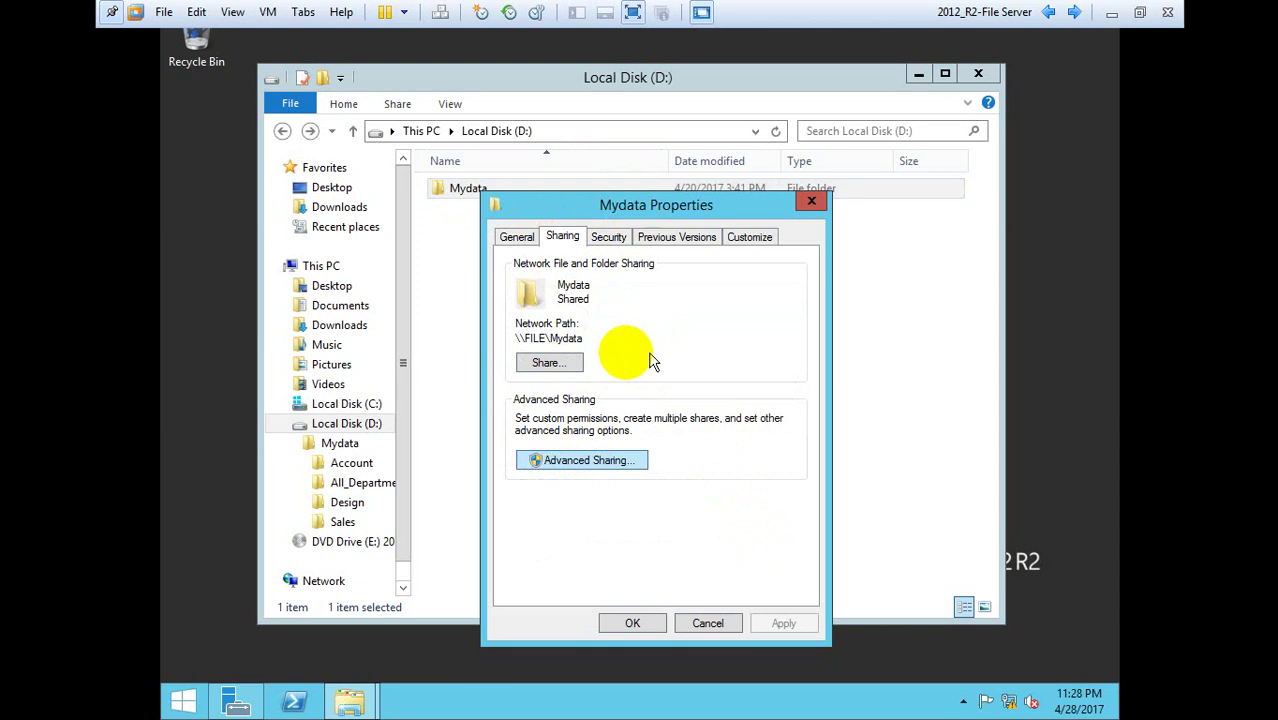
{"action": "left_click", "coordinate": [562, 491]}
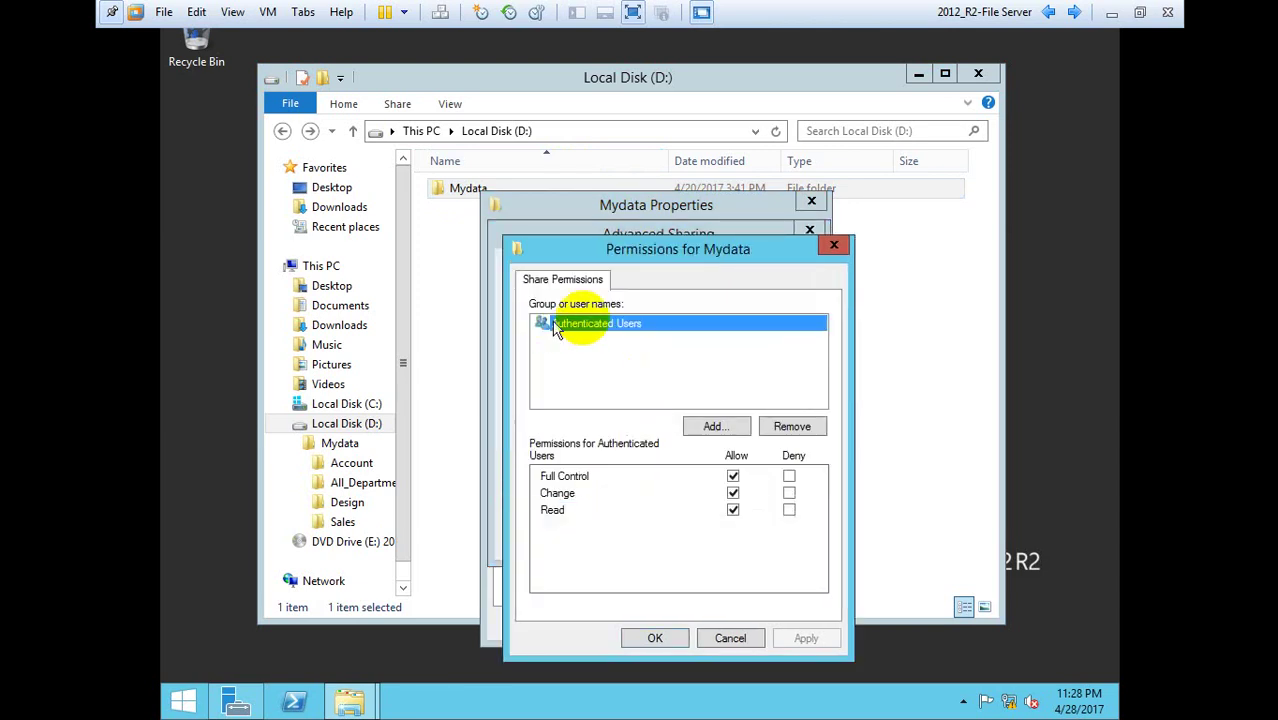
{"action": "left_click_drag", "start_coordinate": [676, 256], "coordinate": [752, 254]}
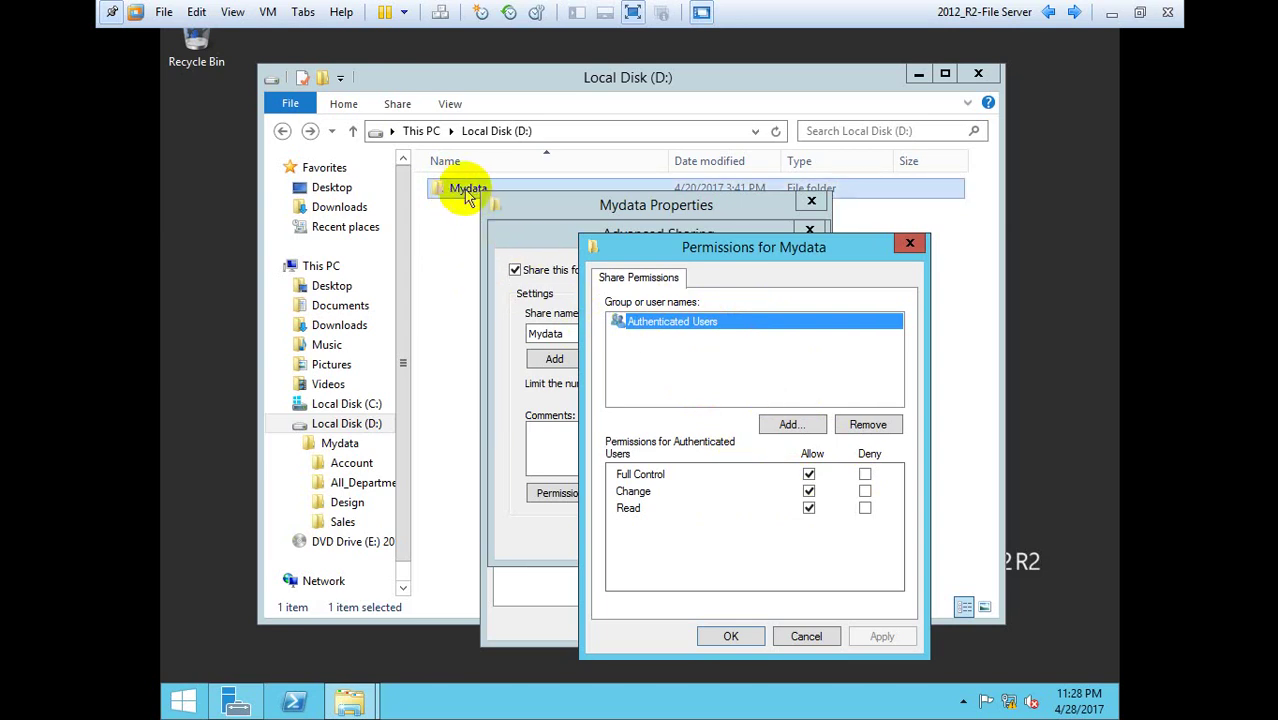
{"action": "left_click", "coordinate": [806, 636]}
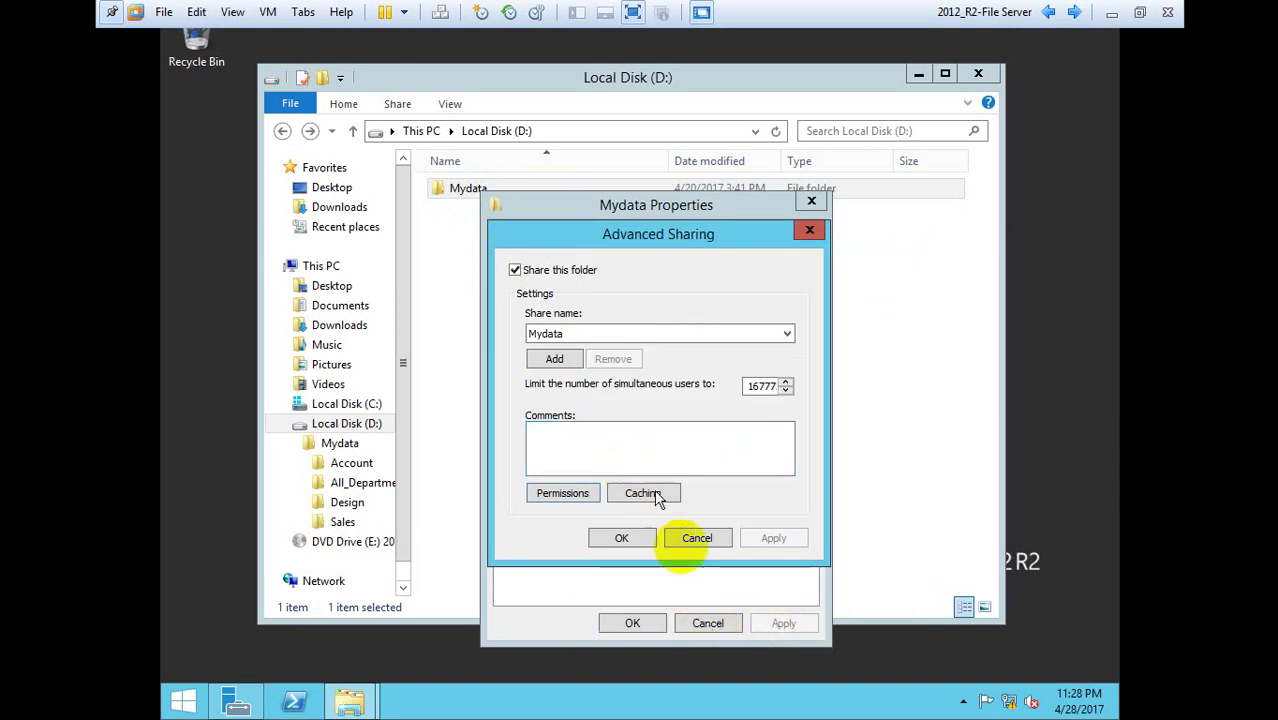
{"action": "left_click", "coordinate": [697, 538]}
{"action": "left_click", "coordinate": [636, 622]}
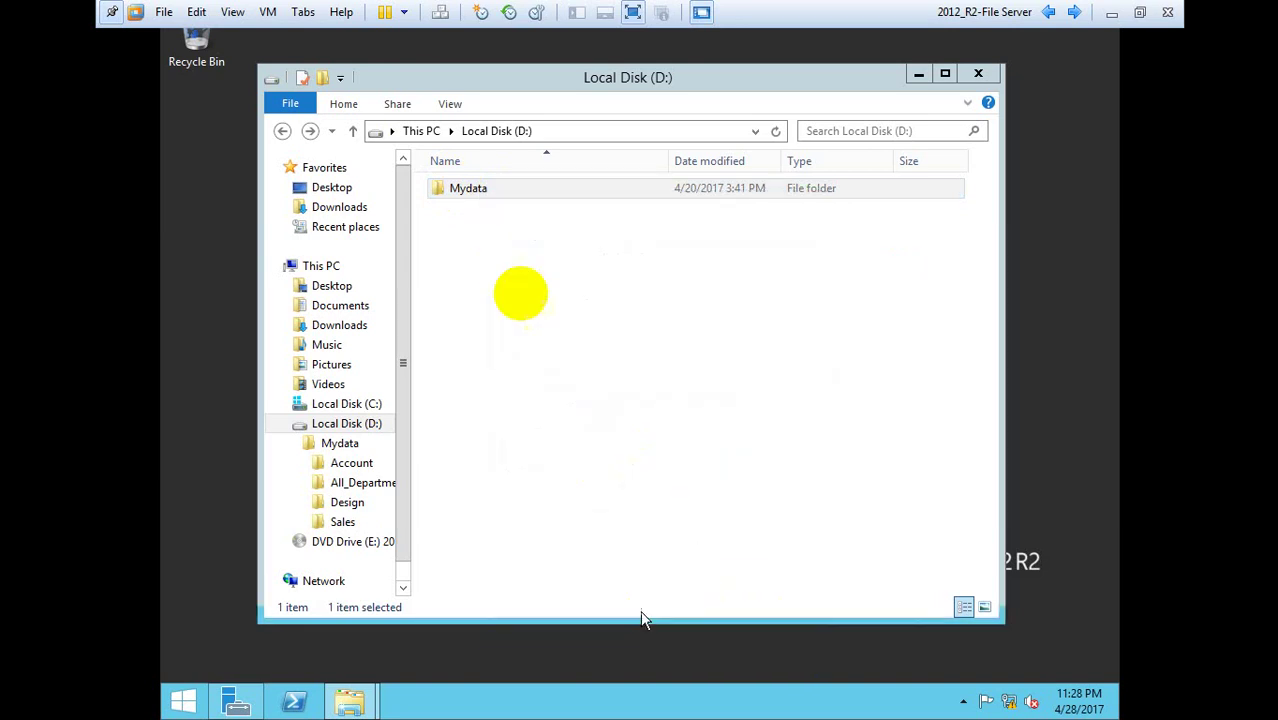
Step: Open the Mydata folder and move its window aside to view the department folders
{"action": "double_click", "coordinate": [488, 193]}
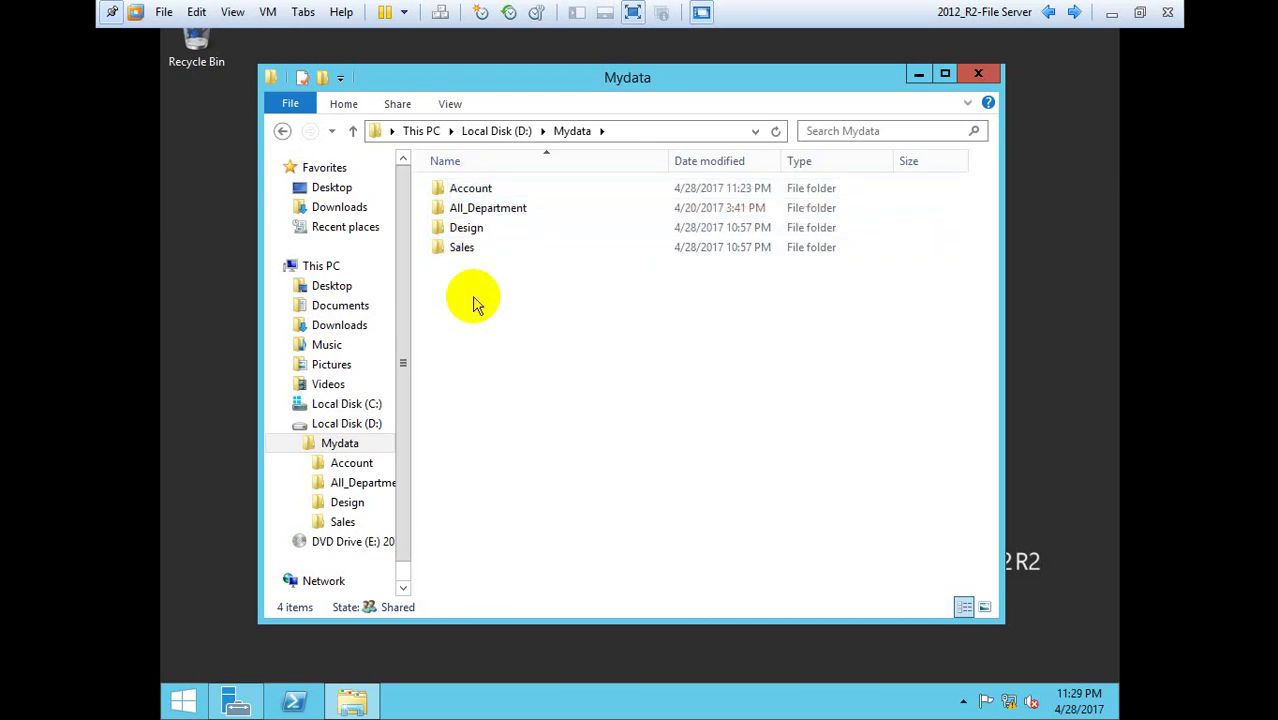
{"action": "left_click_drag", "start_coordinate": [604, 82], "coordinate": [650, 85]}
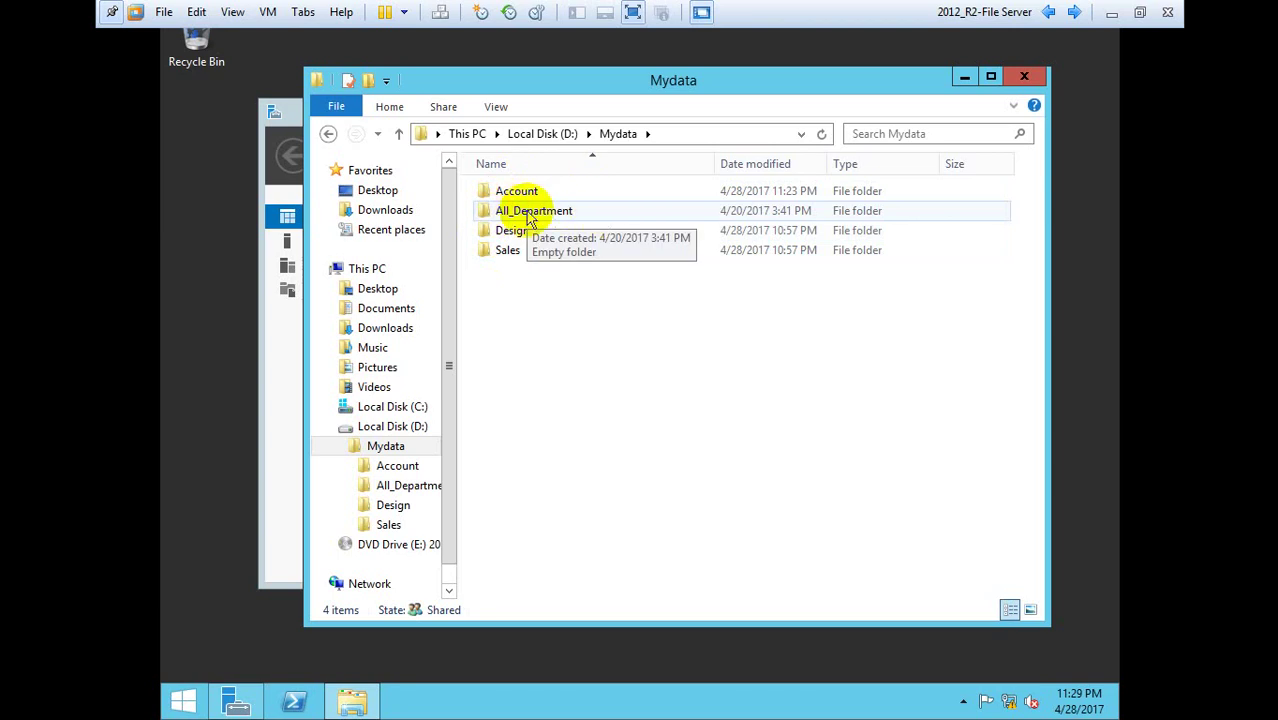
{"action": "left_click", "coordinate": [508, 250]}
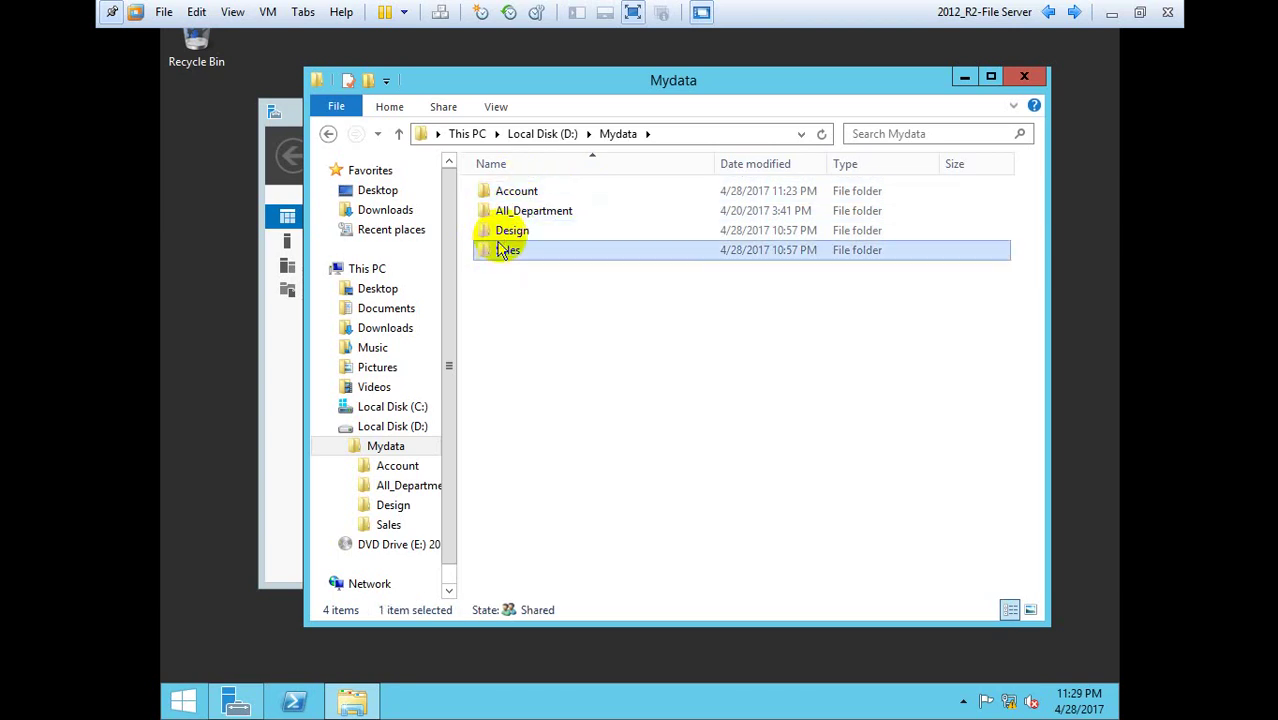
Step: Open the Account folder's properties and view its sharing settings
{"action": "left_click", "coordinate": [517, 195]}
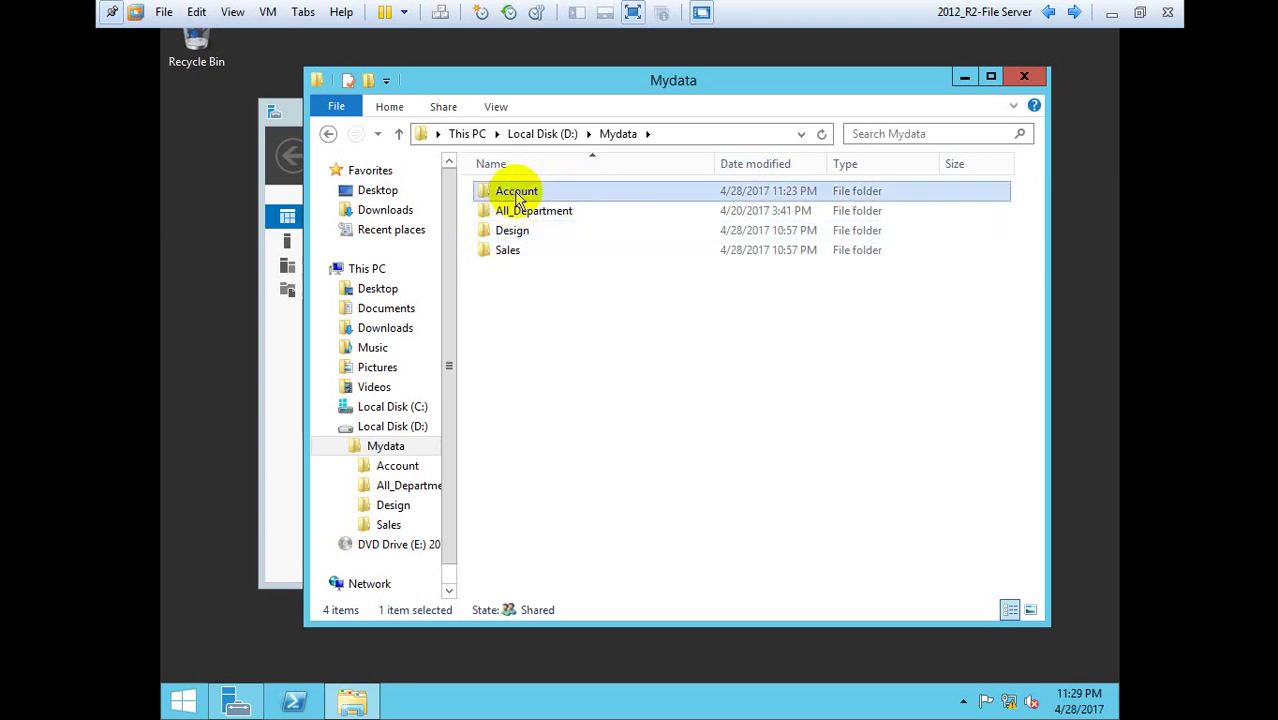
{"action": "right_click", "coordinate": [517, 195]}
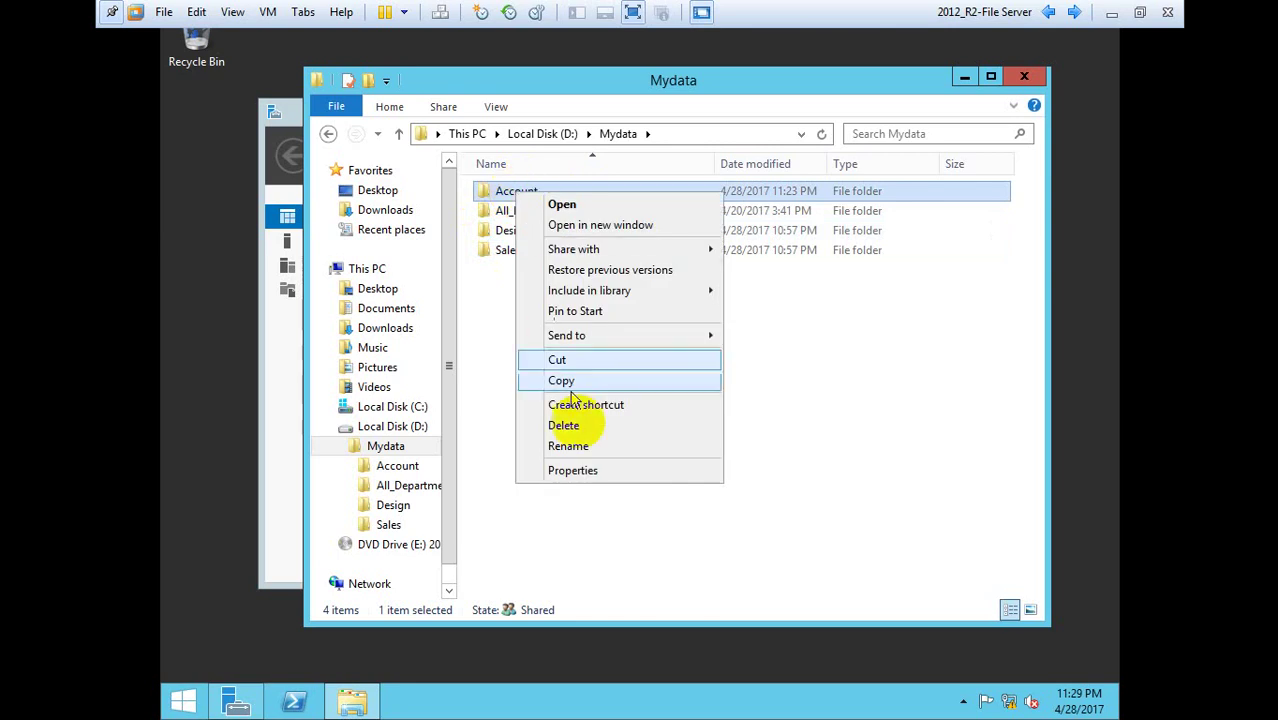
{"action": "left_click", "coordinate": [590, 476]}
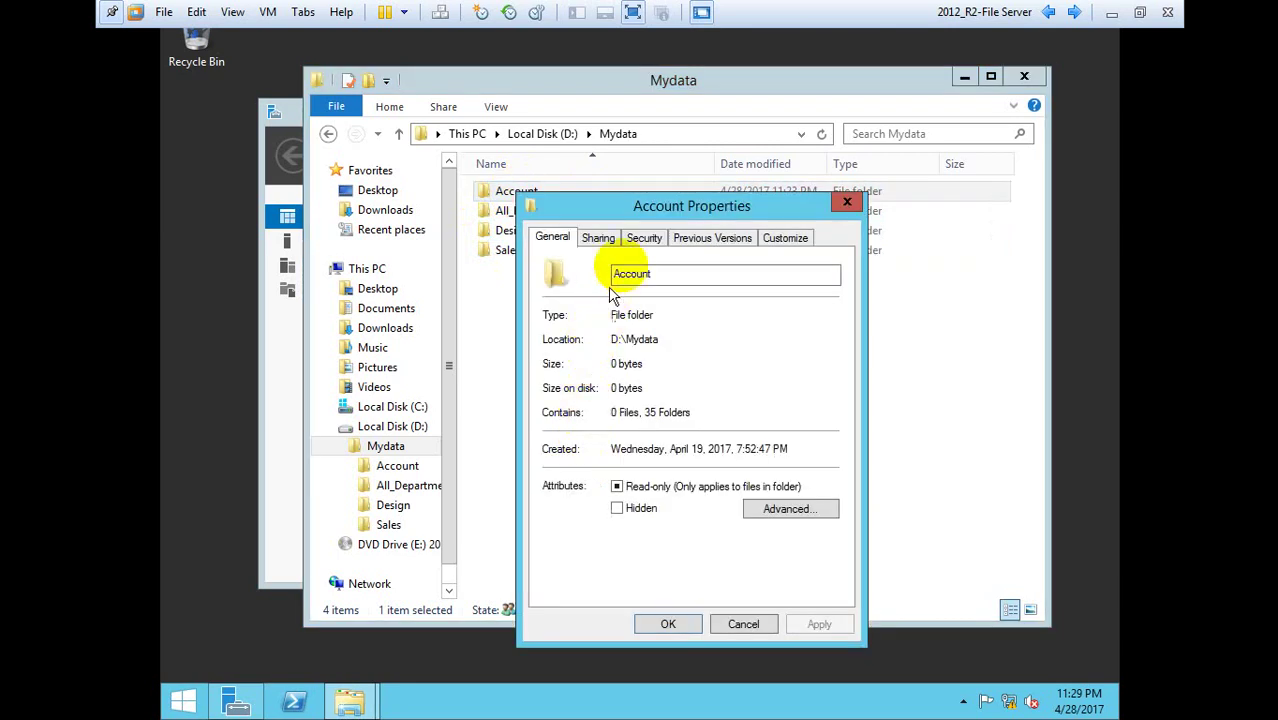
{"action": "left_click", "coordinate": [600, 240]}
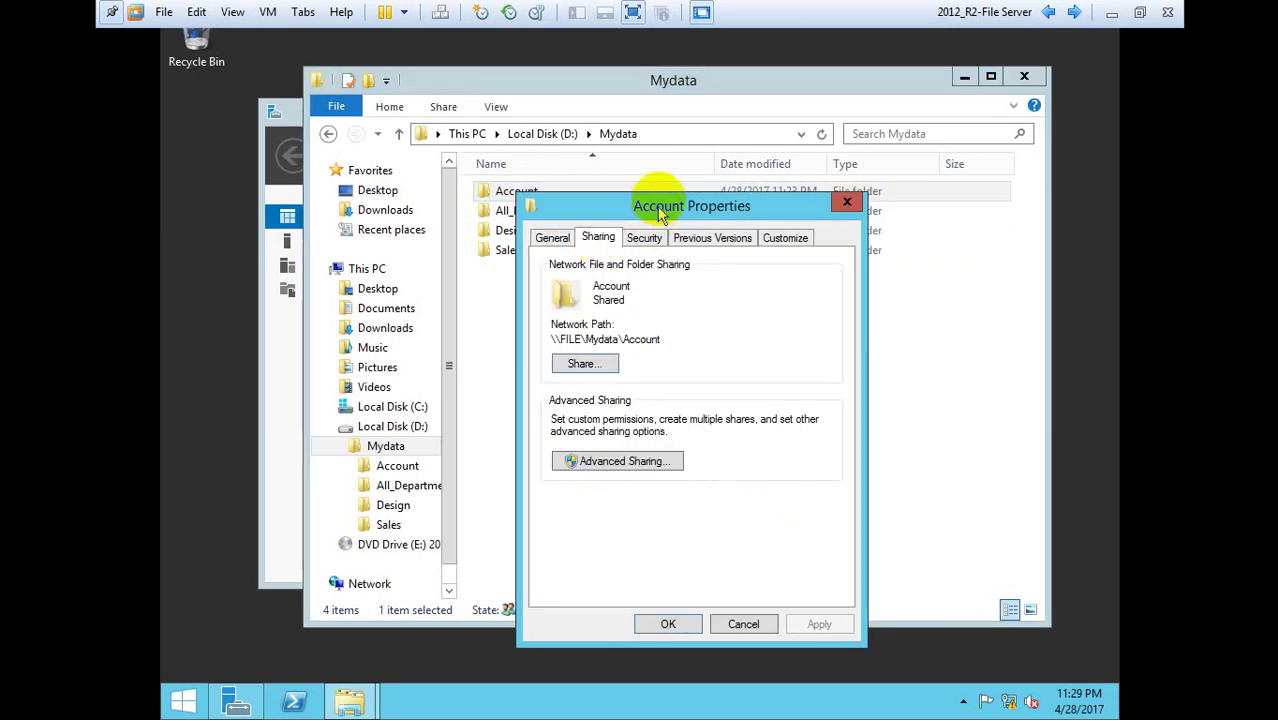
{"action": "left_click_drag", "start_coordinate": [660, 203], "coordinate": [656, 164]}
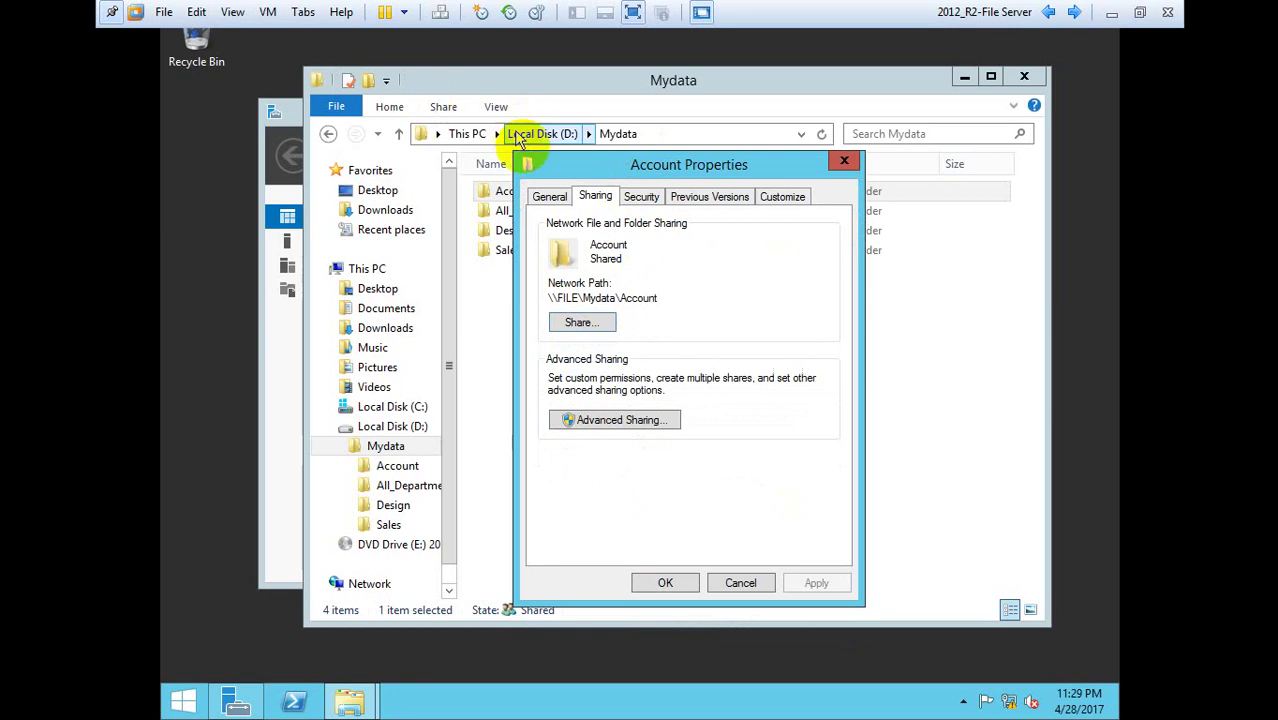
Step: Compare the security permissions of G_Account and Administrators on the Account folder
{"action": "left_click", "coordinate": [641, 197]}
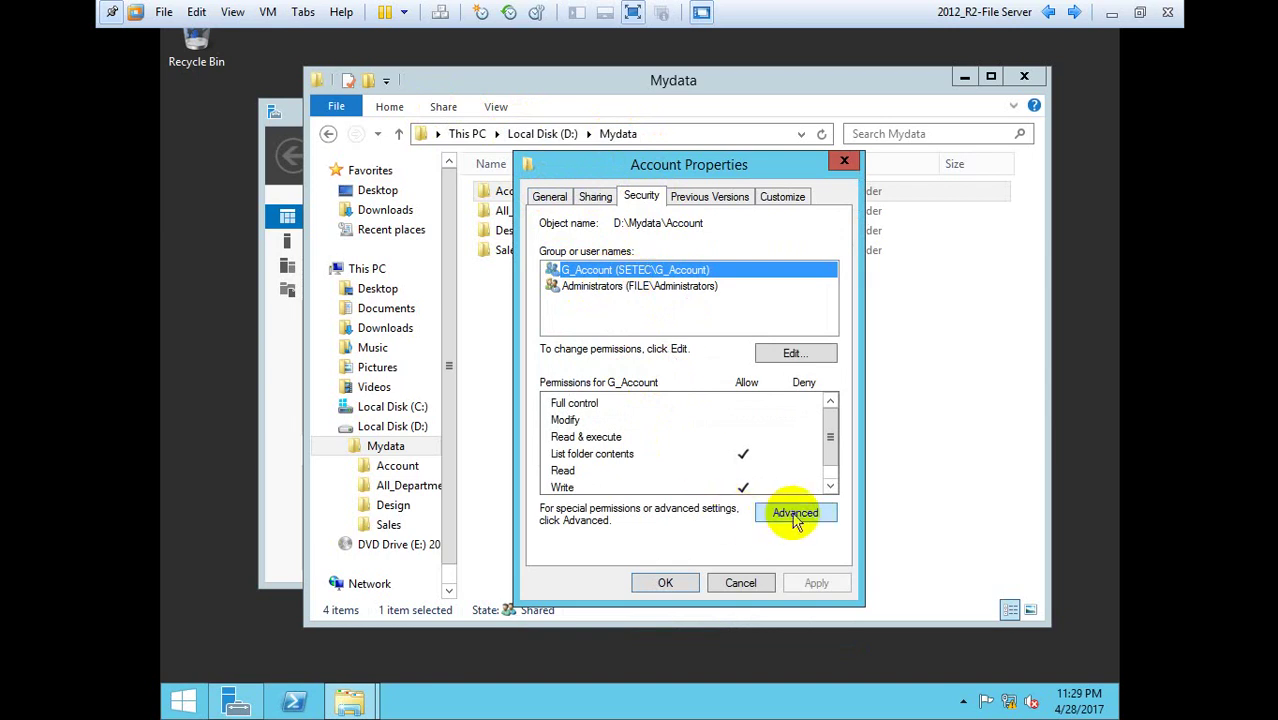
{"action": "left_click", "coordinate": [588, 288]}
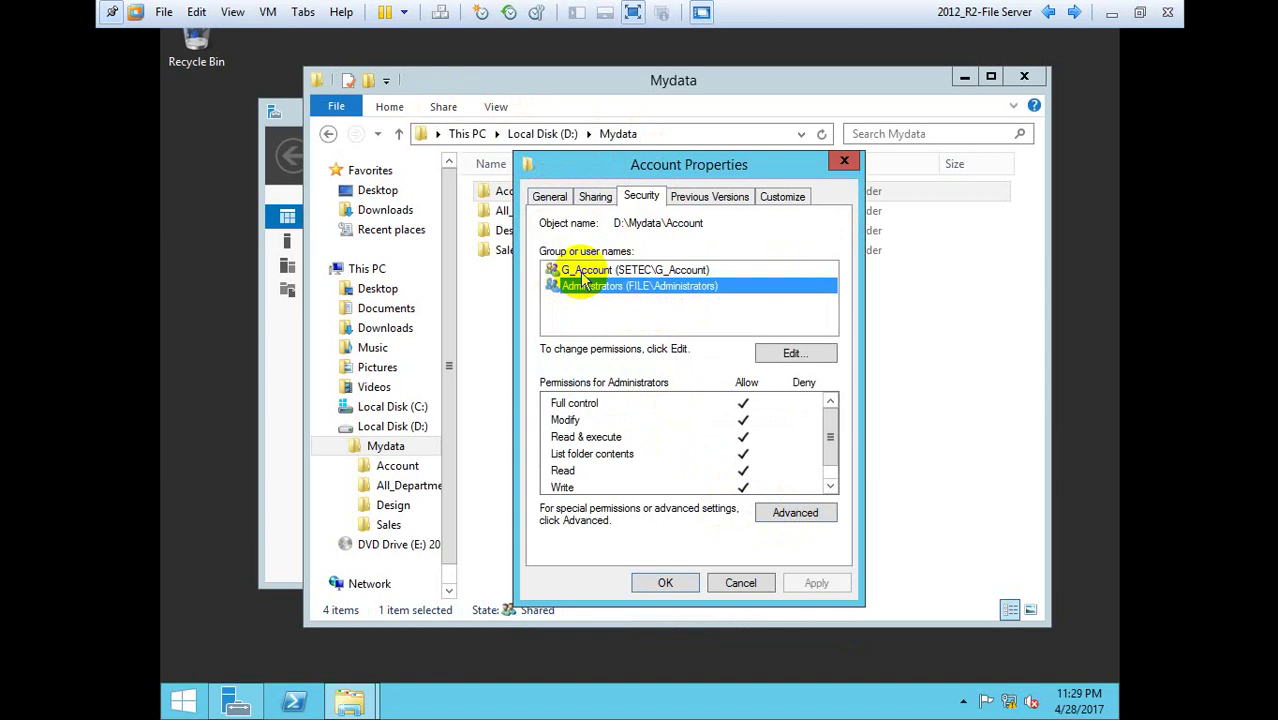
{"action": "left_click", "coordinate": [584, 271]}
{"action": "left_click", "coordinate": [588, 287]}
{"action": "left_click", "coordinate": [591, 271]}
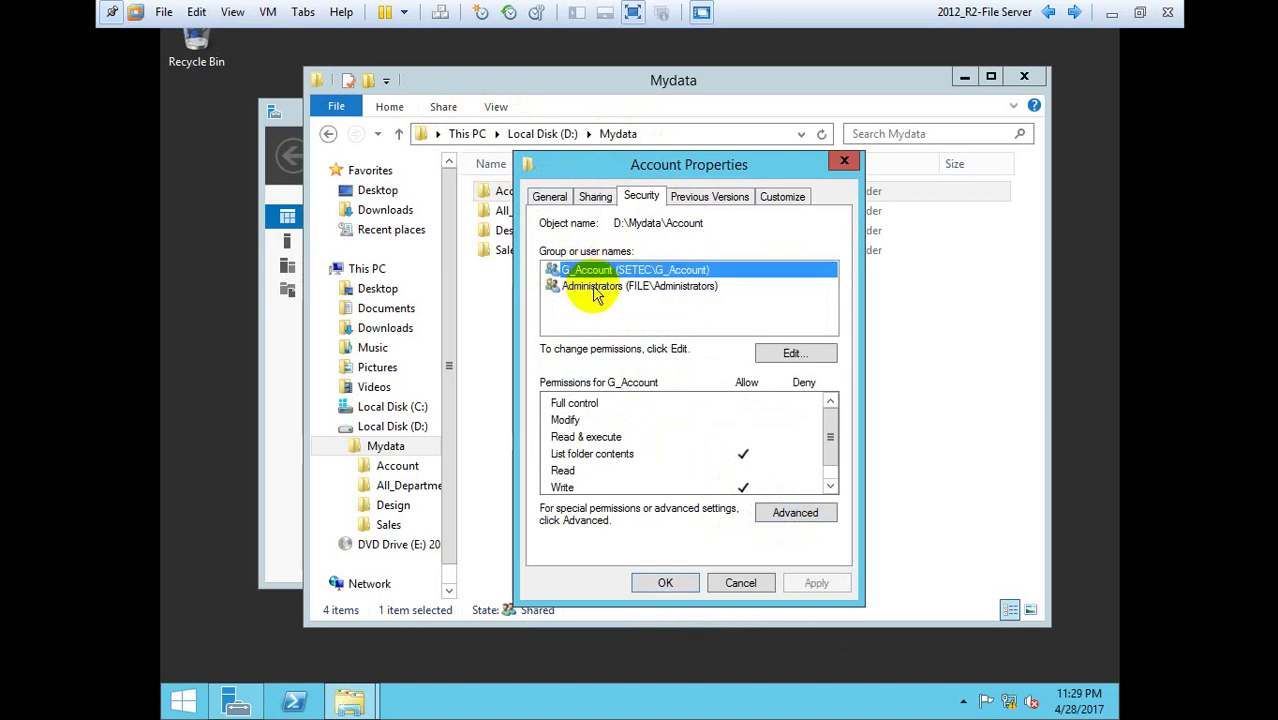
{"action": "left_click", "coordinate": [596, 289]}
{"action": "left_click_drag", "start_coordinate": [592, 165], "coordinate": [679, 160]}
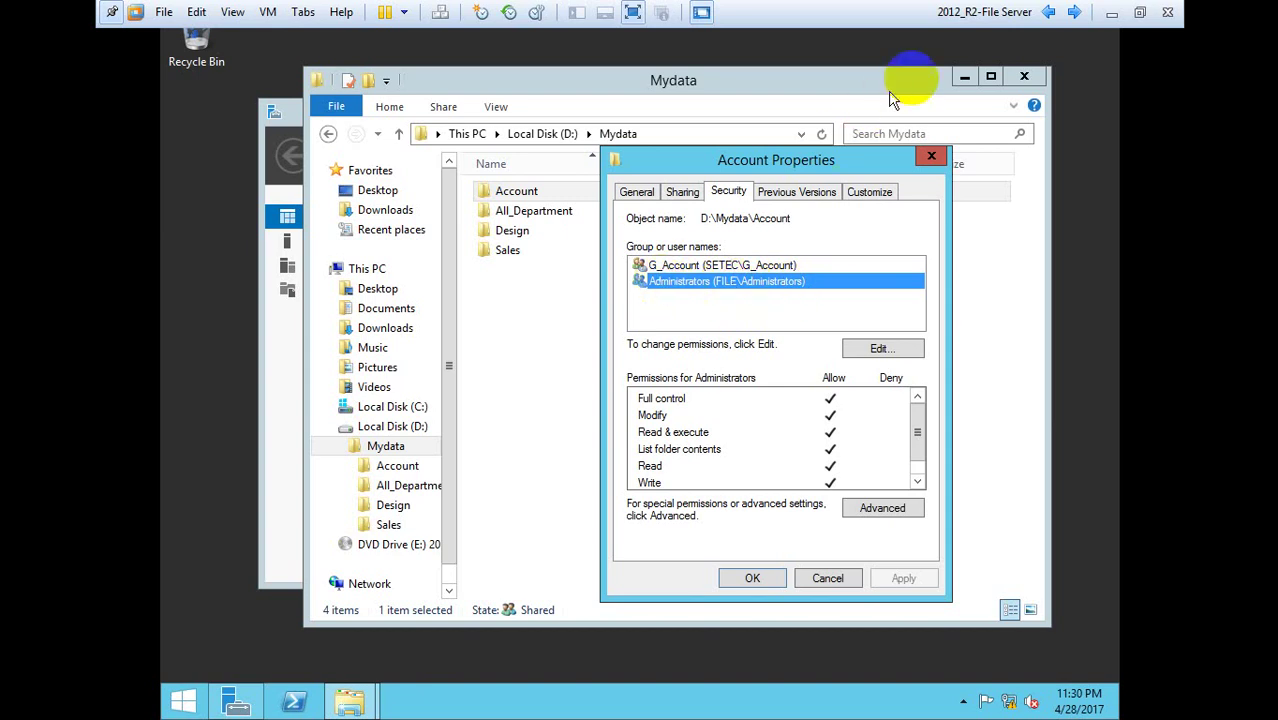
{"action": "left_click", "coordinate": [755, 240]}
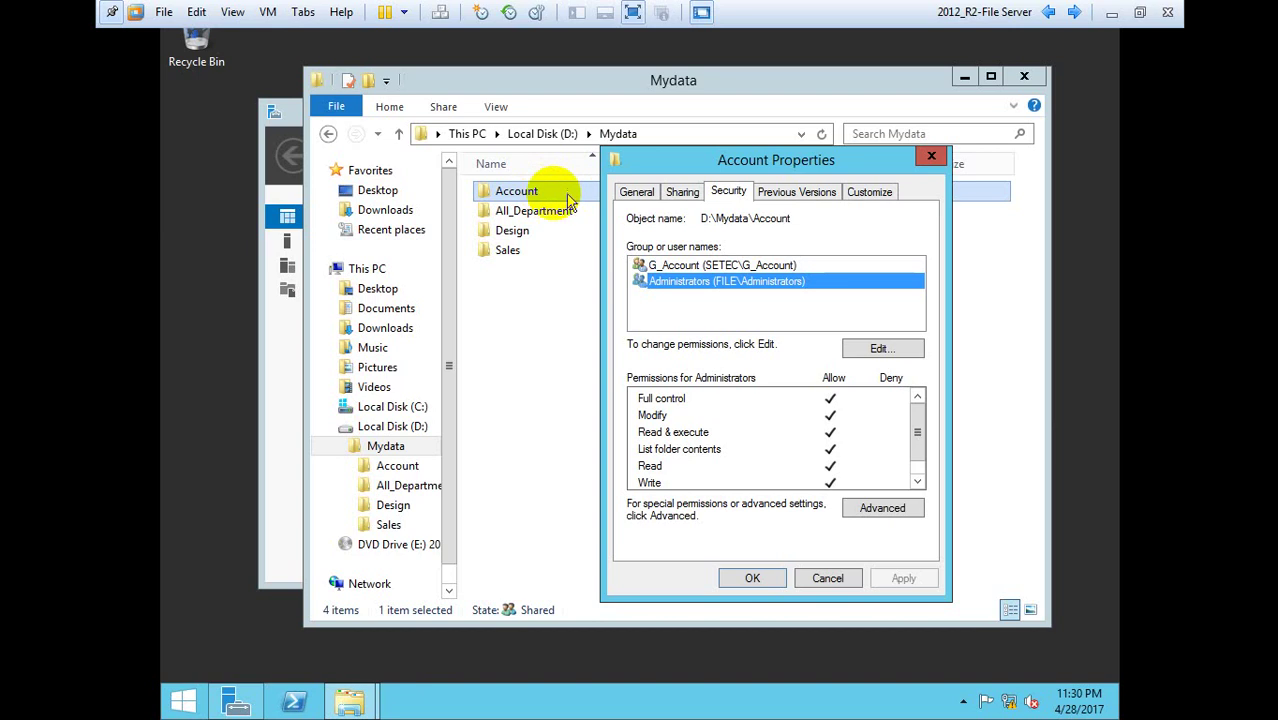
Step: Remove G_Account's allowed Write permission on the Account folder, apply the change, and close the folder's properties
{"action": "left_click", "coordinate": [680, 266]}
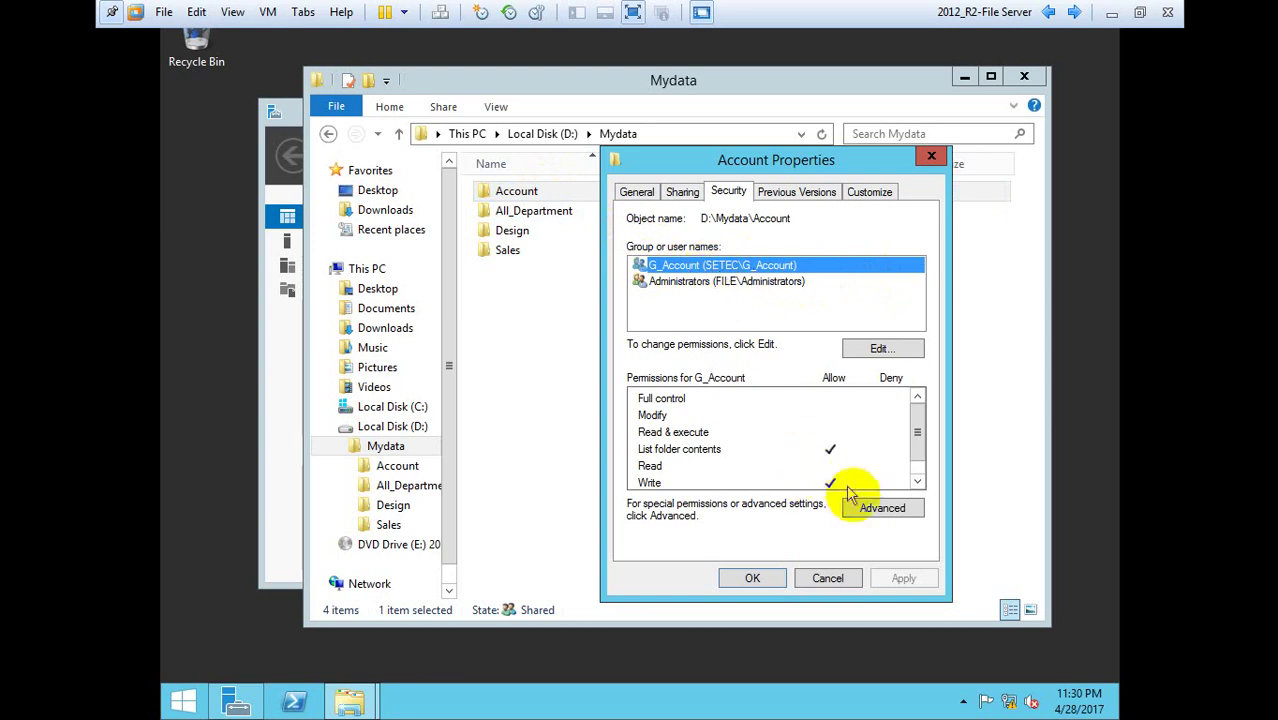
{"action": "left_click", "coordinate": [880, 349]}
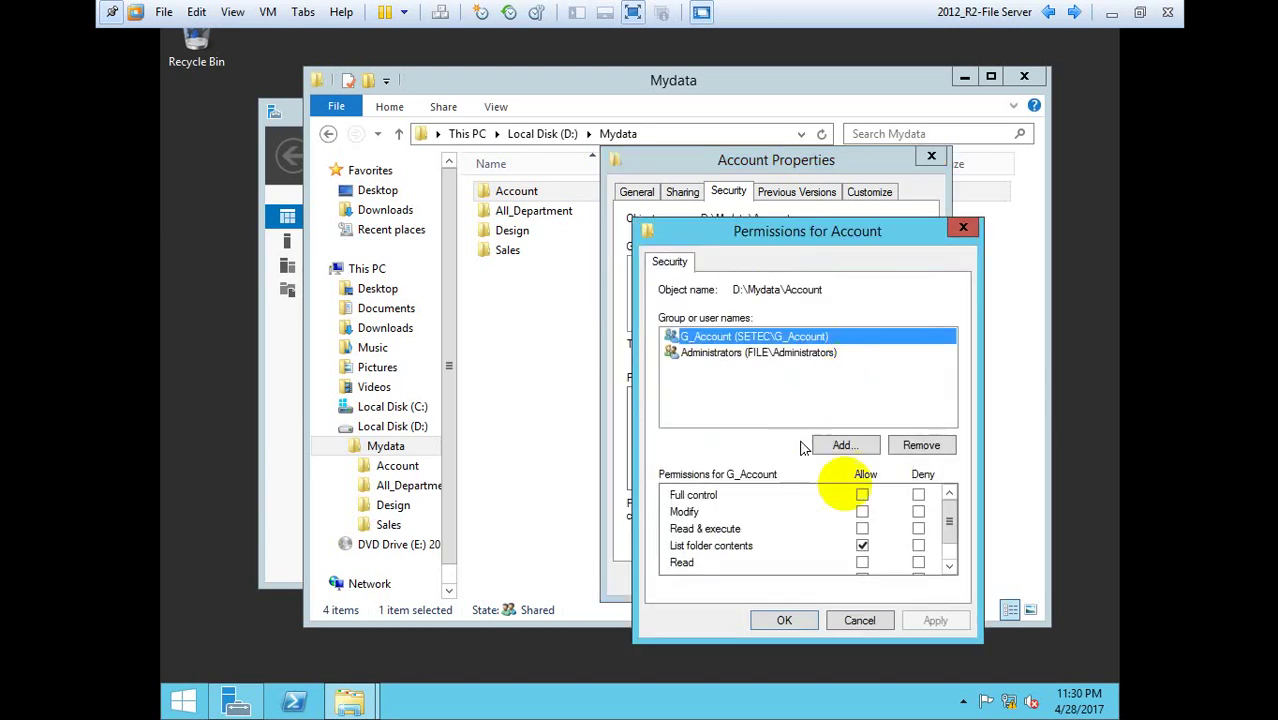
{"action": "left_click_drag", "start_coordinate": [951, 527], "coordinate": [951, 540]}
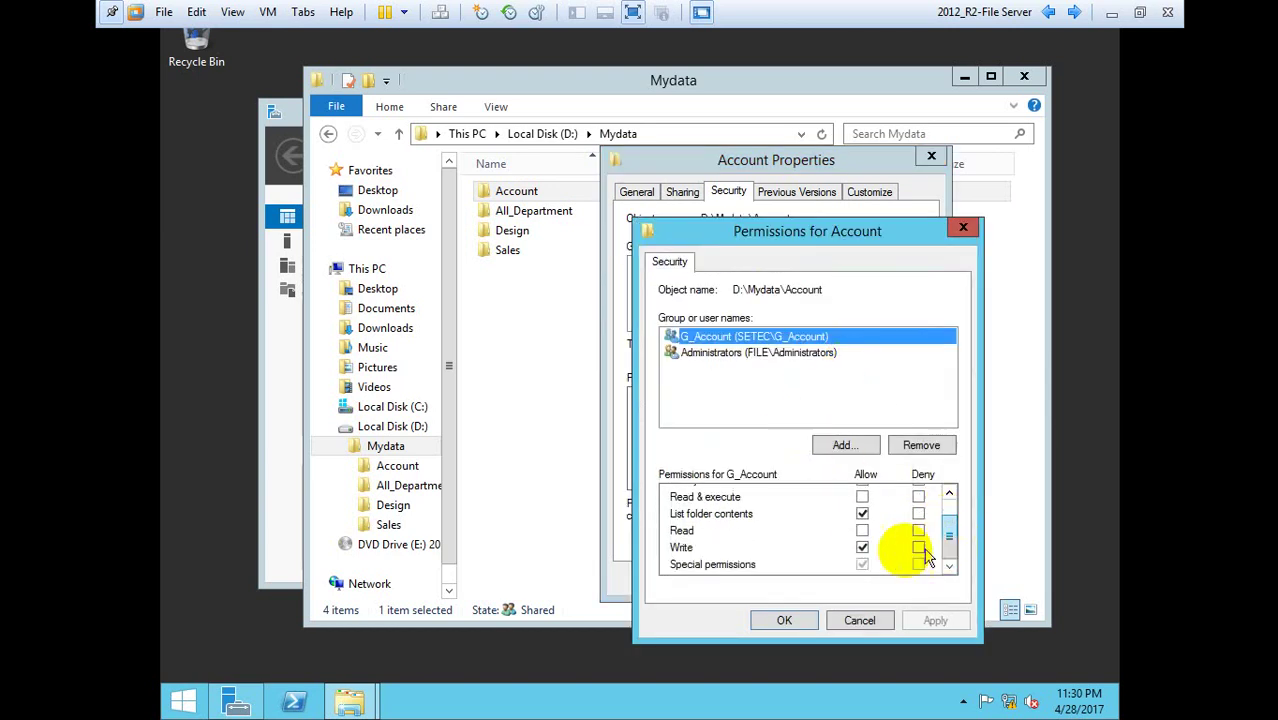
{"action": "left_click", "coordinate": [863, 545]}
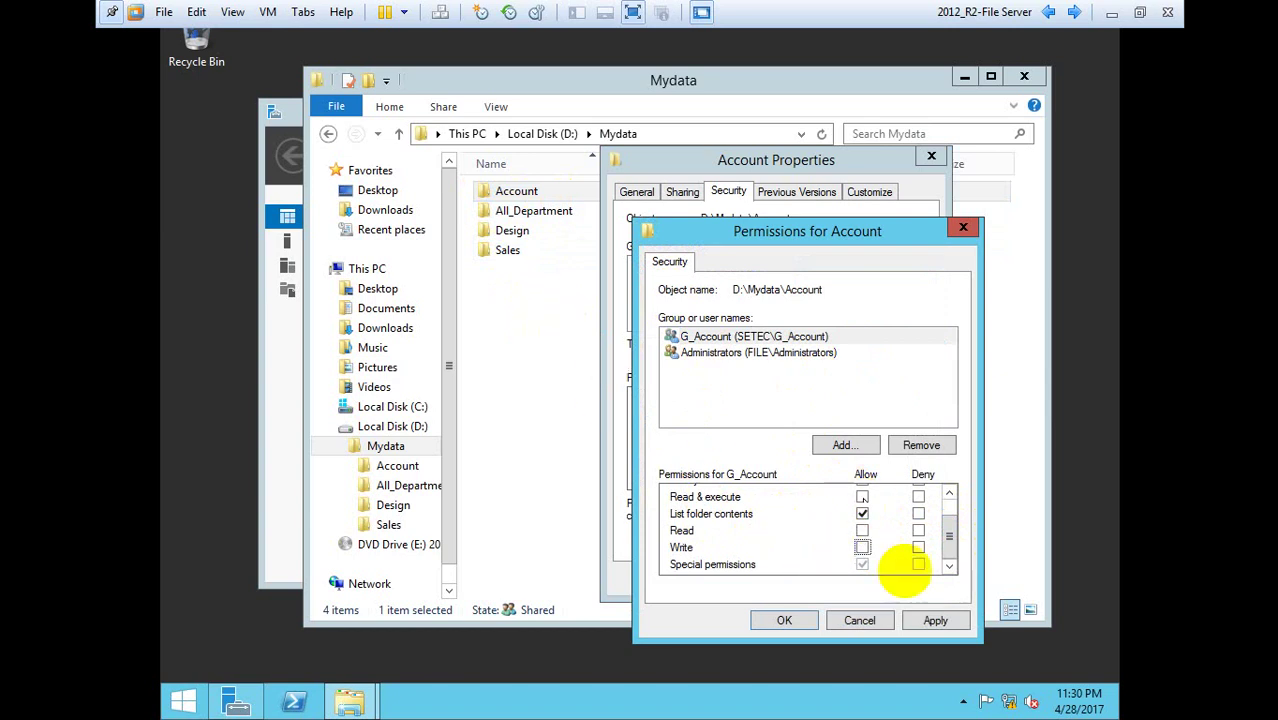
{"action": "left_click", "coordinate": [932, 621]}
{"action": "left_click", "coordinate": [776, 622]}
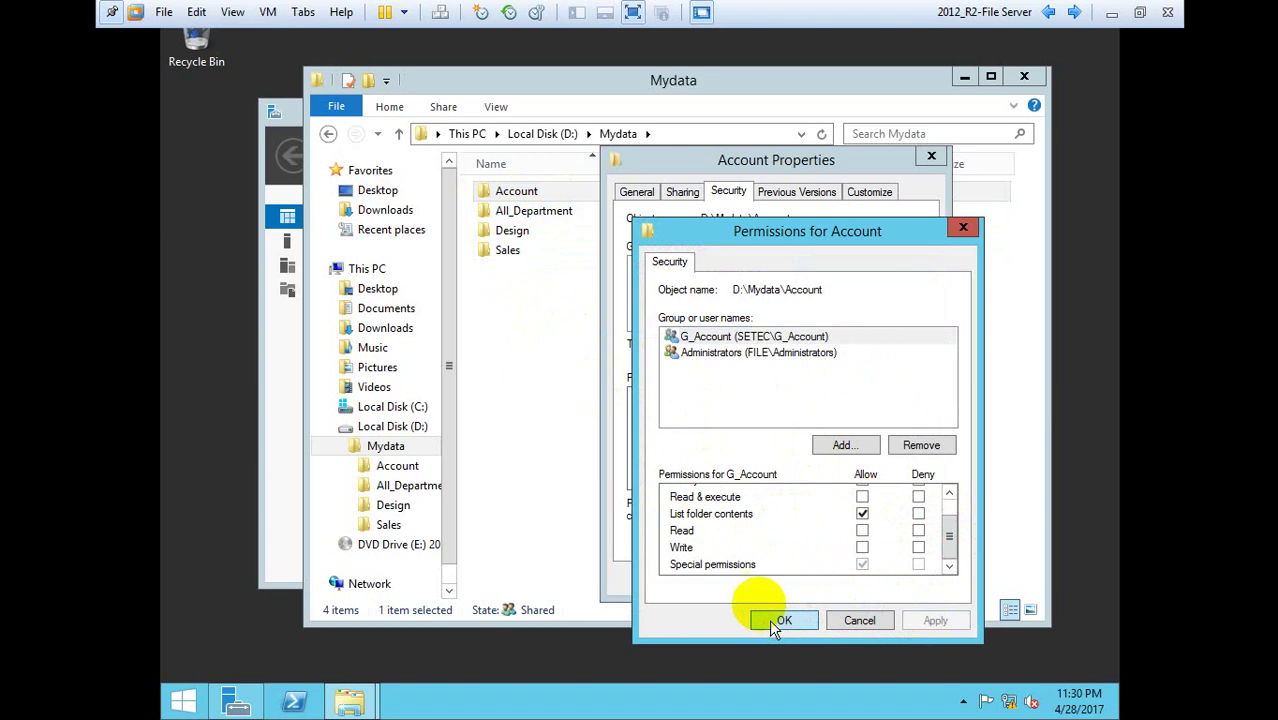
{"action": "left_click", "coordinate": [760, 578]}
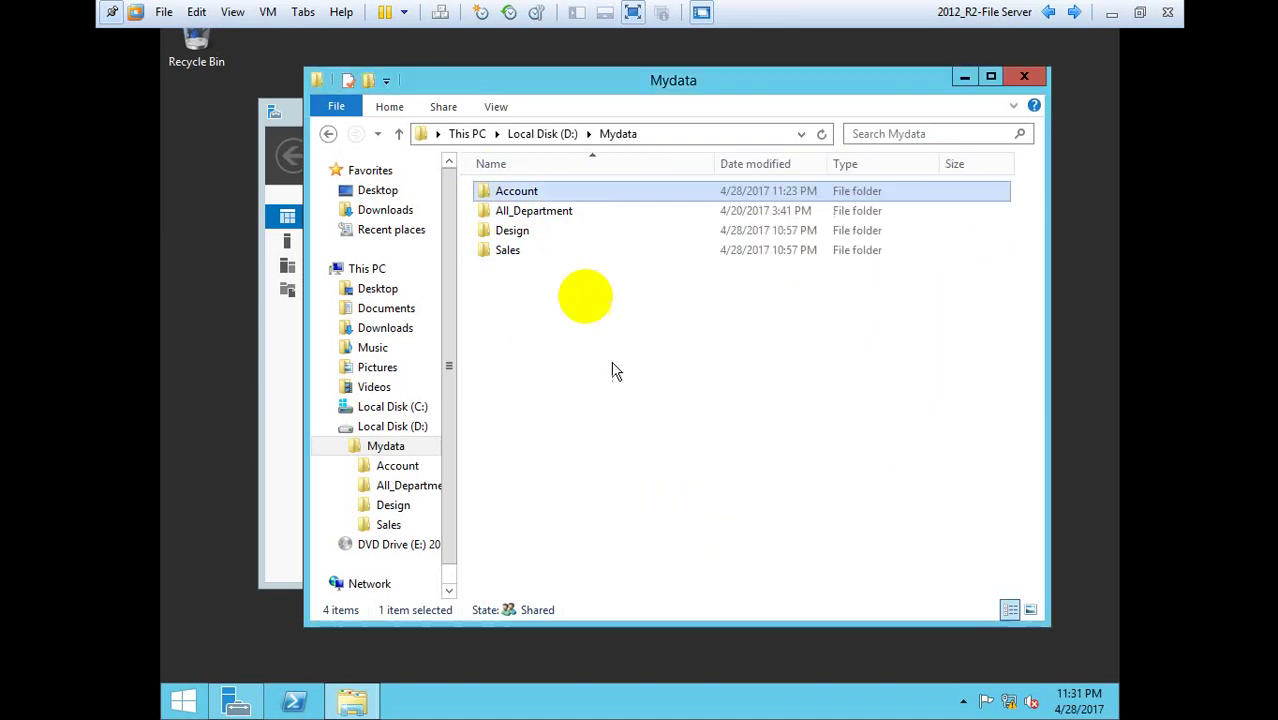
Step: Open the Account folder and look through the individual user folders inside it, including A1 and A2
{"action": "double_click", "coordinate": [530, 192]}
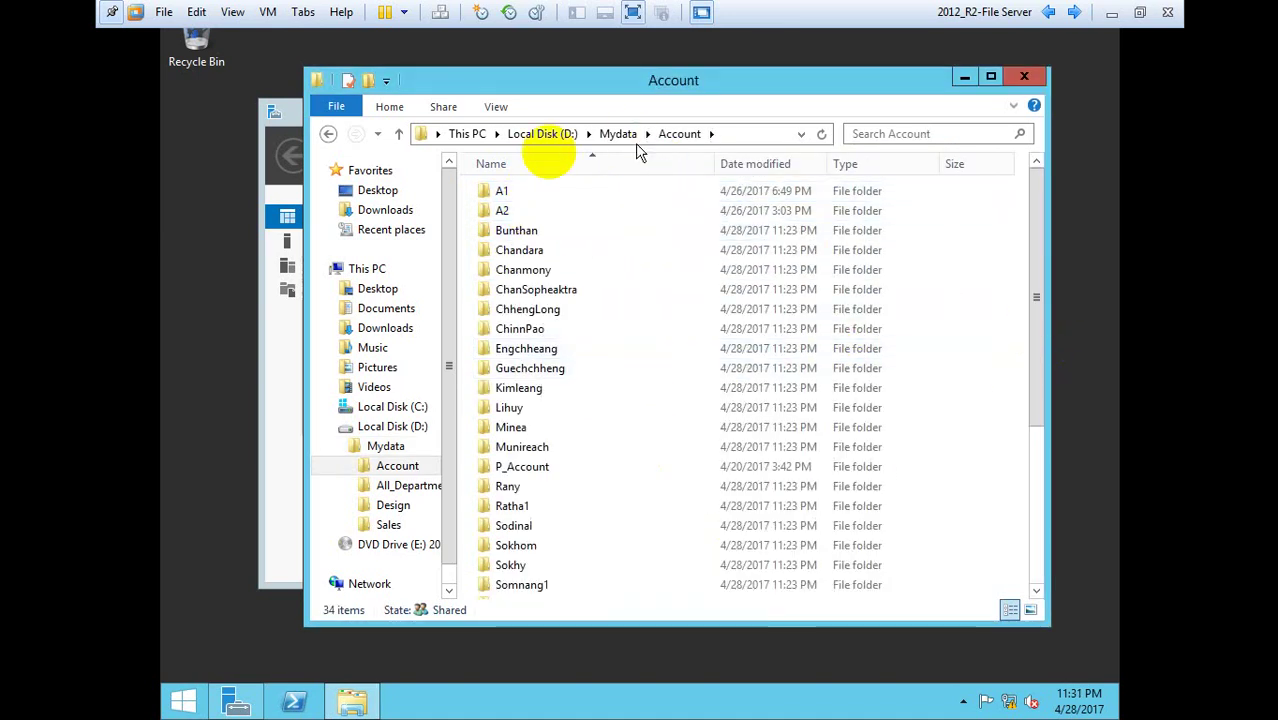
{"action": "left_click", "coordinate": [497, 195]}
{"action": "left_click", "coordinate": [502, 210]}
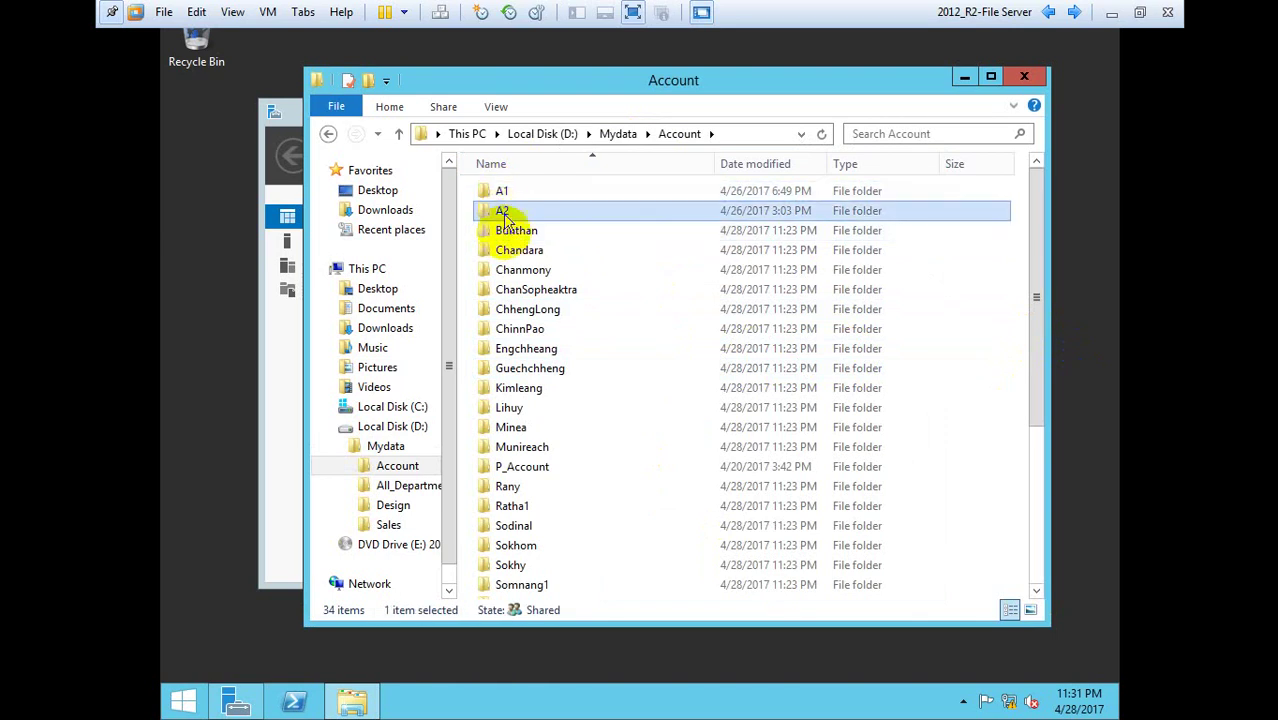
{"action": "left_click", "coordinate": [505, 250]}
{"action": "left_click", "coordinate": [507, 313]}
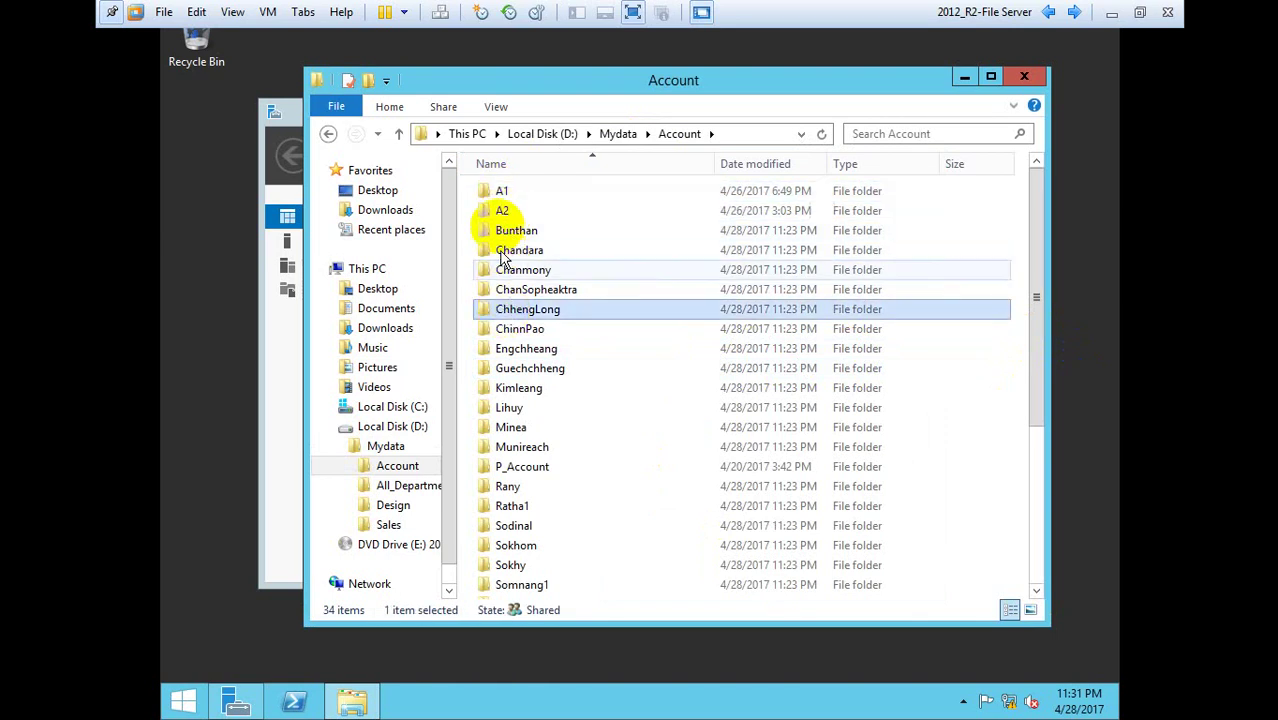
{"action": "left_click", "coordinate": [502, 210]}
{"action": "left_click", "coordinate": [501, 194]}
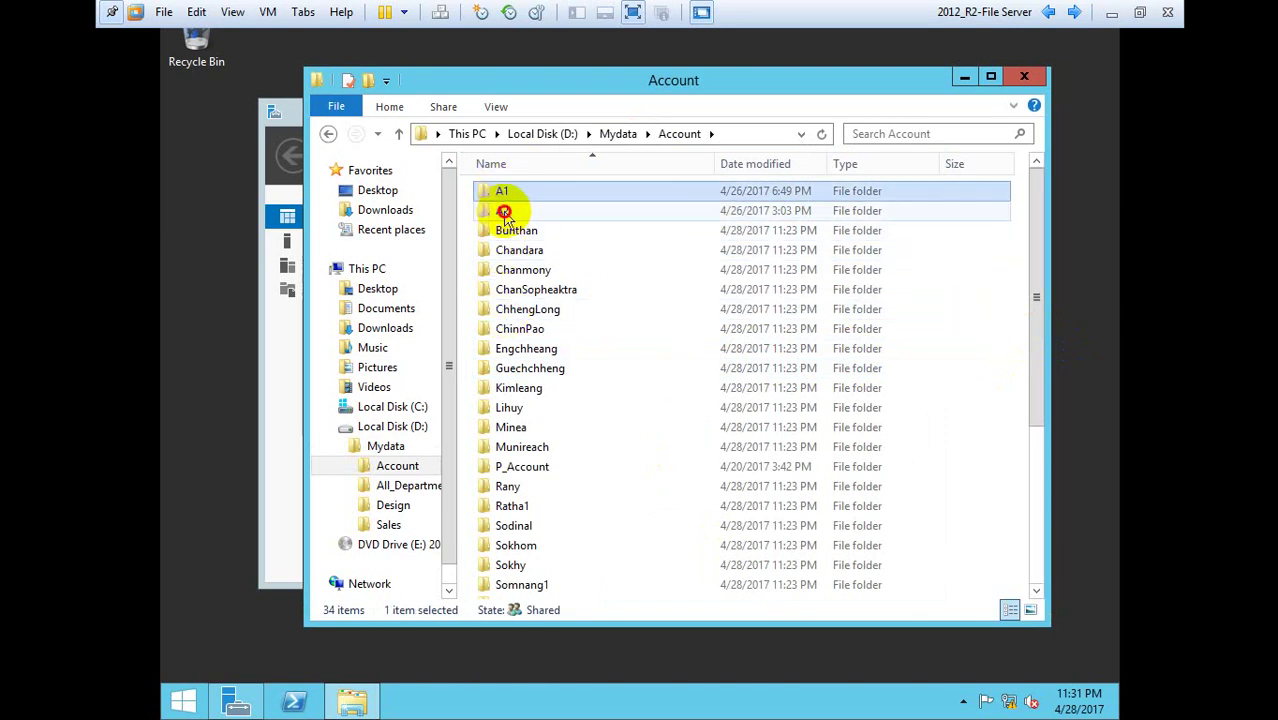
{"action": "left_click", "coordinate": [503, 206]}
{"action": "left_click", "coordinate": [504, 197]}
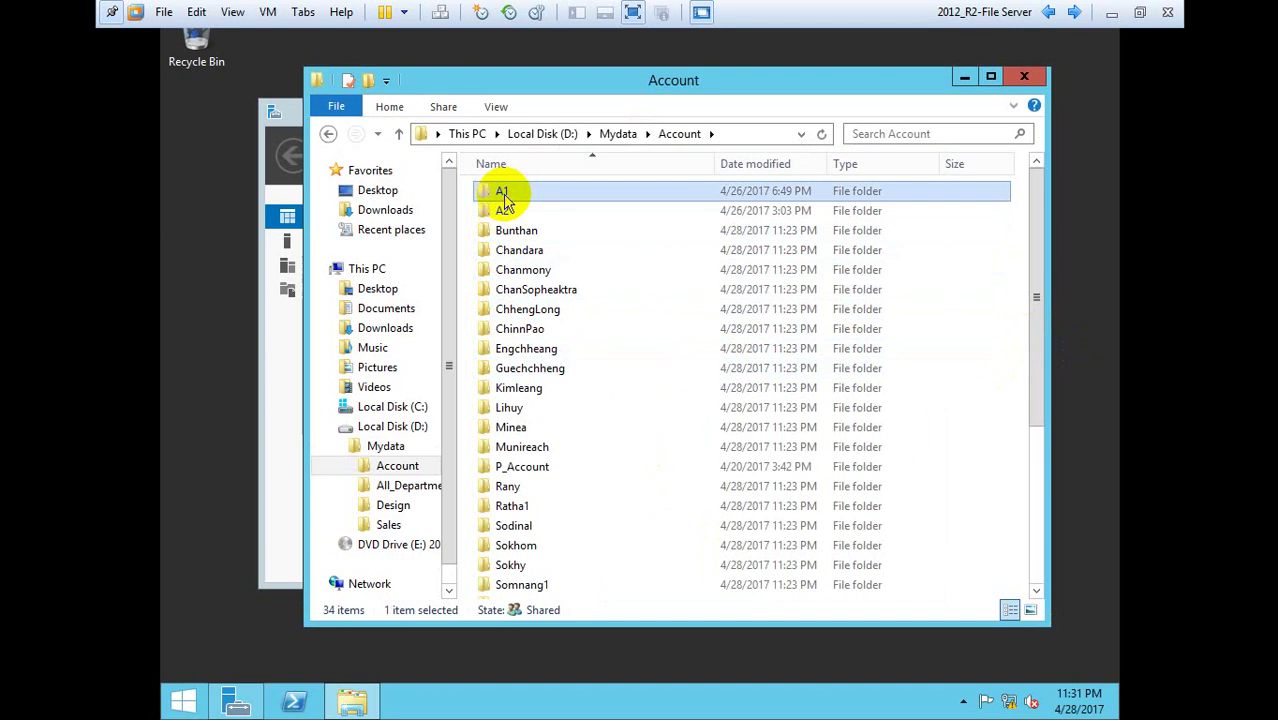
Step: Open the A1 folder's properties and compare the security permissions of user A1 and Administrators
{"action": "right_click", "coordinate": [504, 197]}
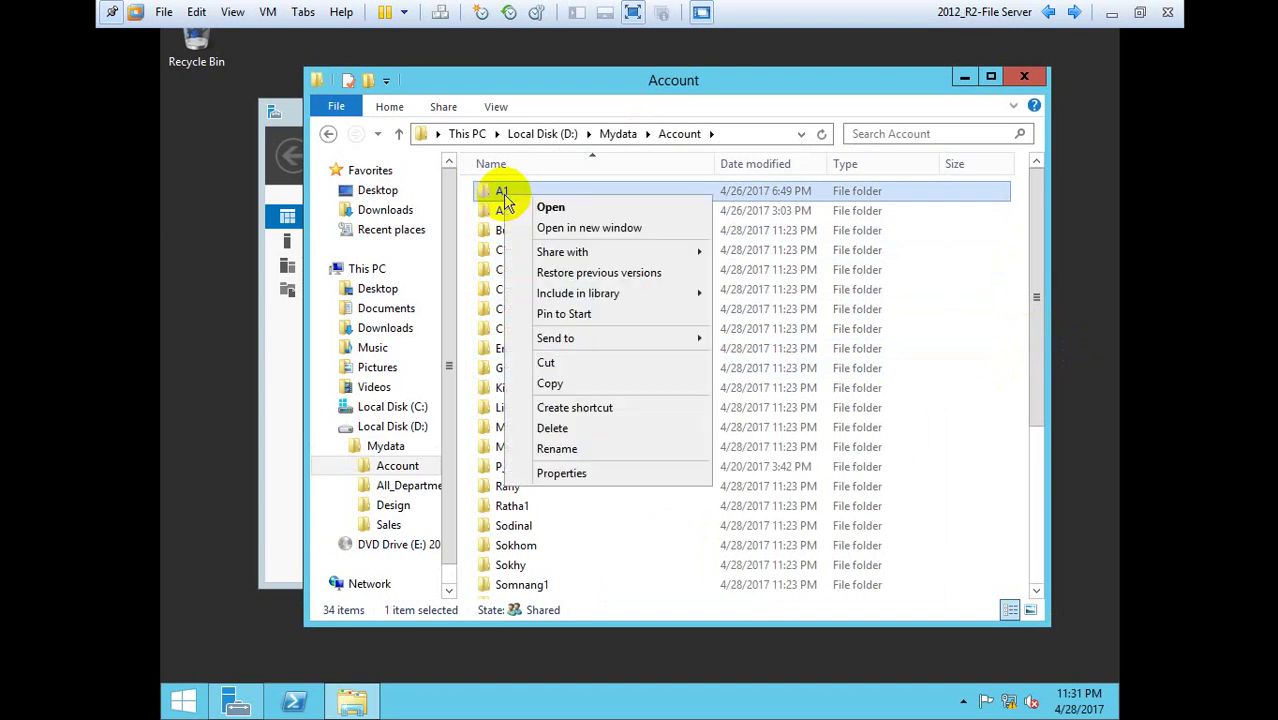
{"action": "left_click", "coordinate": [562, 474]}
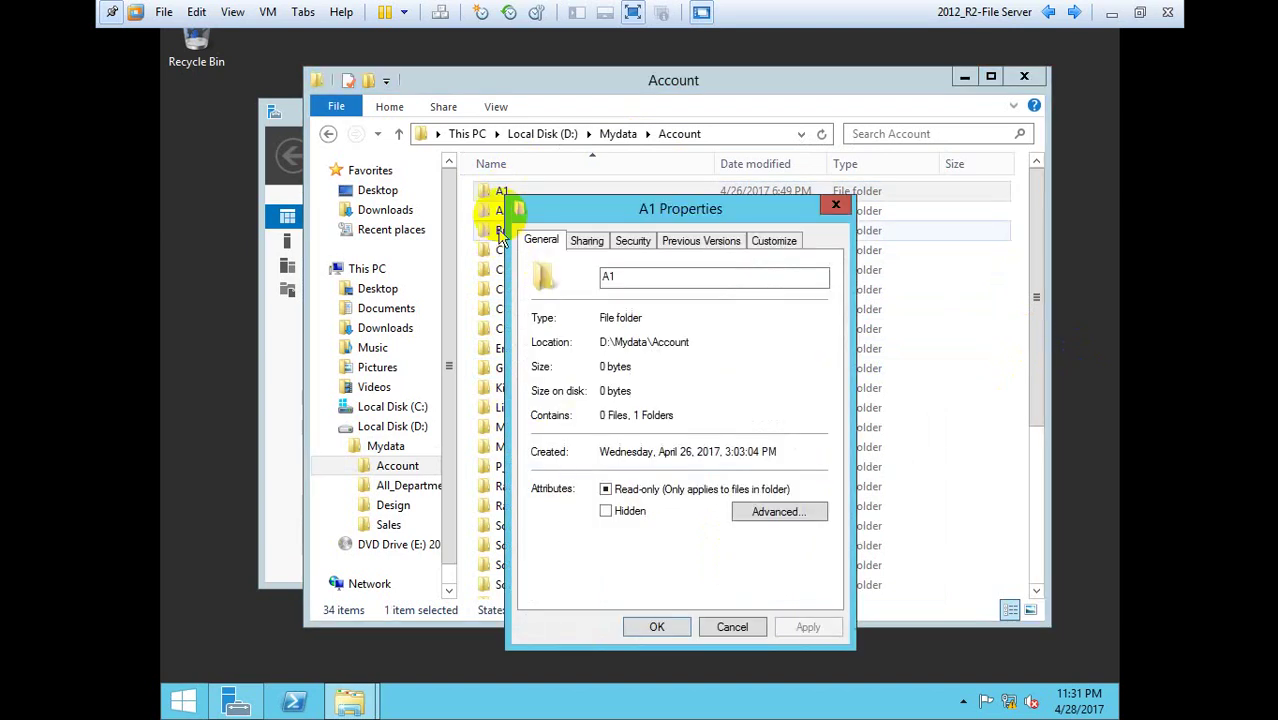
{"action": "left_click_drag", "start_coordinate": [562, 207], "coordinate": [591, 141]}
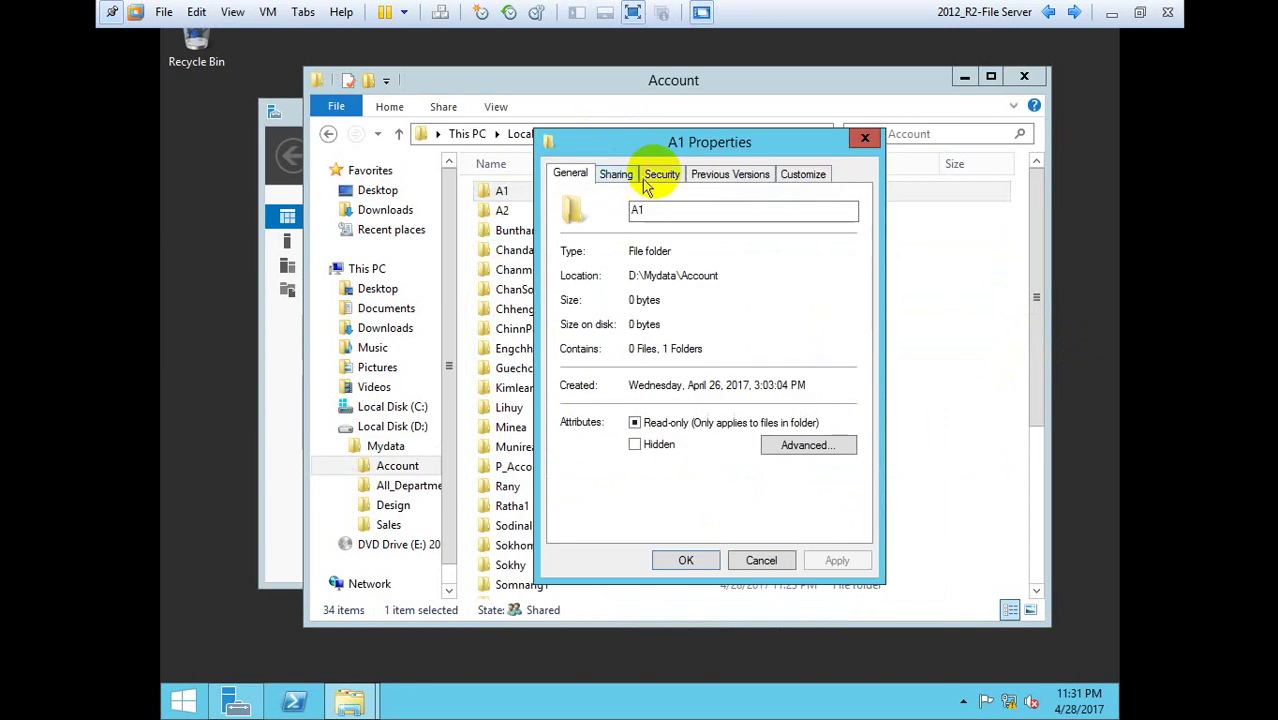
{"action": "left_click", "coordinate": [660, 173]}
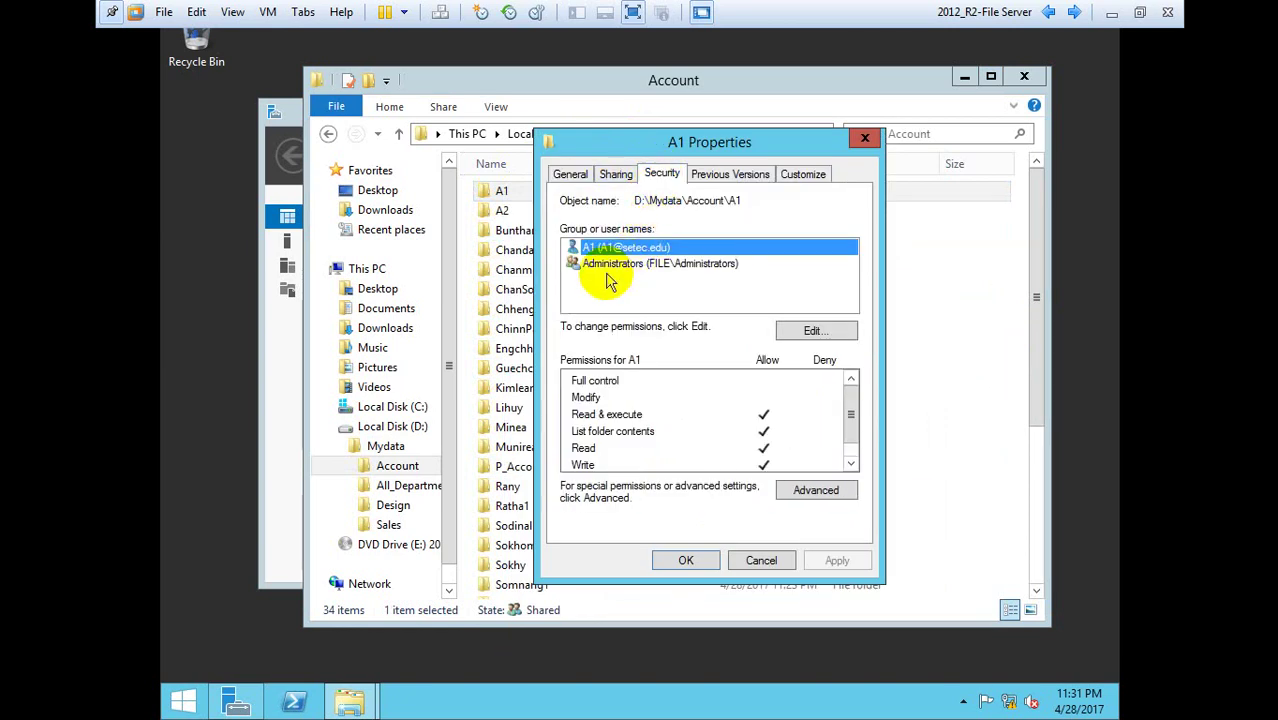
{"action": "left_click_drag", "start_coordinate": [585, 143], "coordinate": [600, 190]}
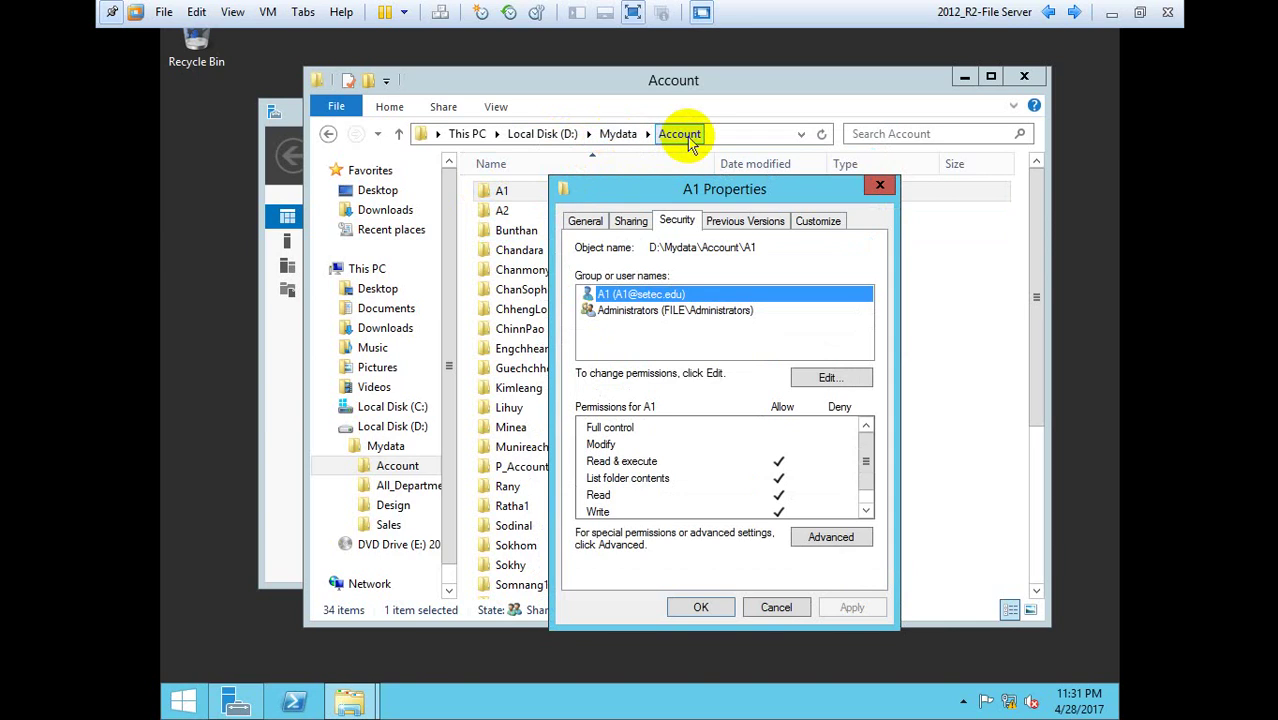
{"action": "left_click", "coordinate": [634, 311]}
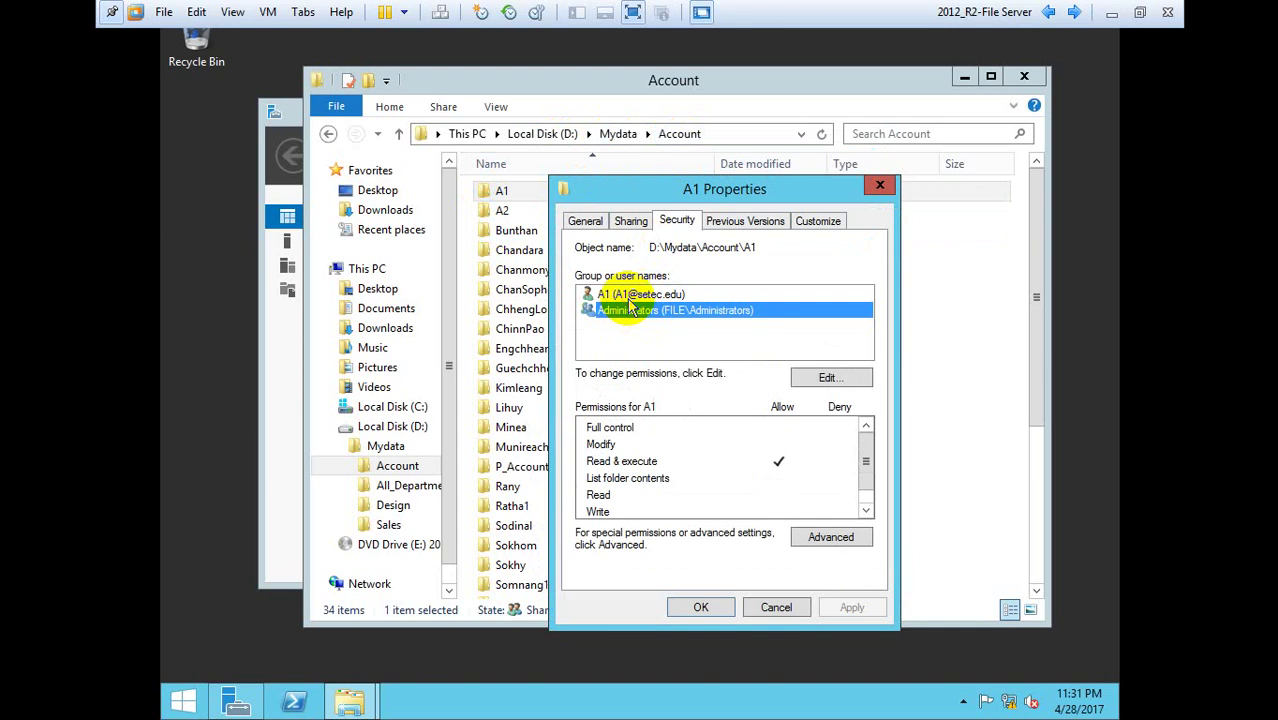
{"action": "left_click", "coordinate": [629, 300]}
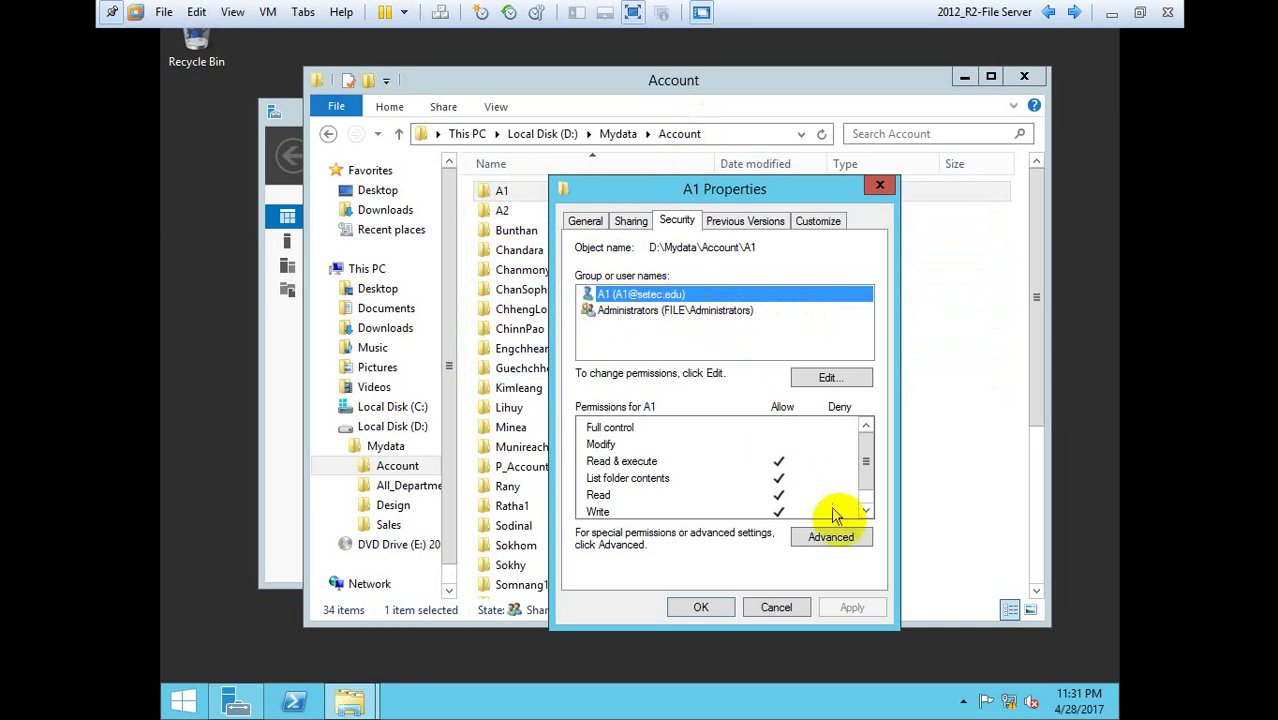
Step: Examine user A1's advanced permissions in the A1 folder's advanced security settings, and close them without changing anything
{"action": "left_click", "coordinate": [845, 540]}
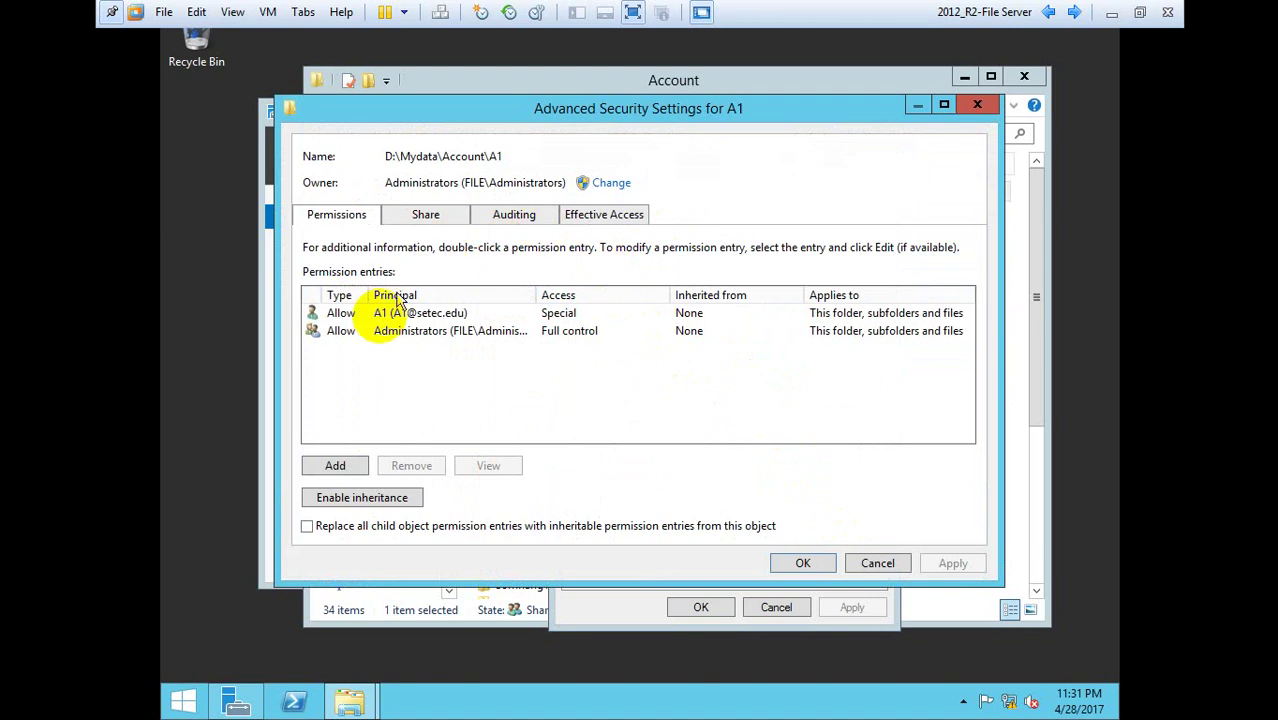
{"action": "left_click", "coordinate": [393, 316]}
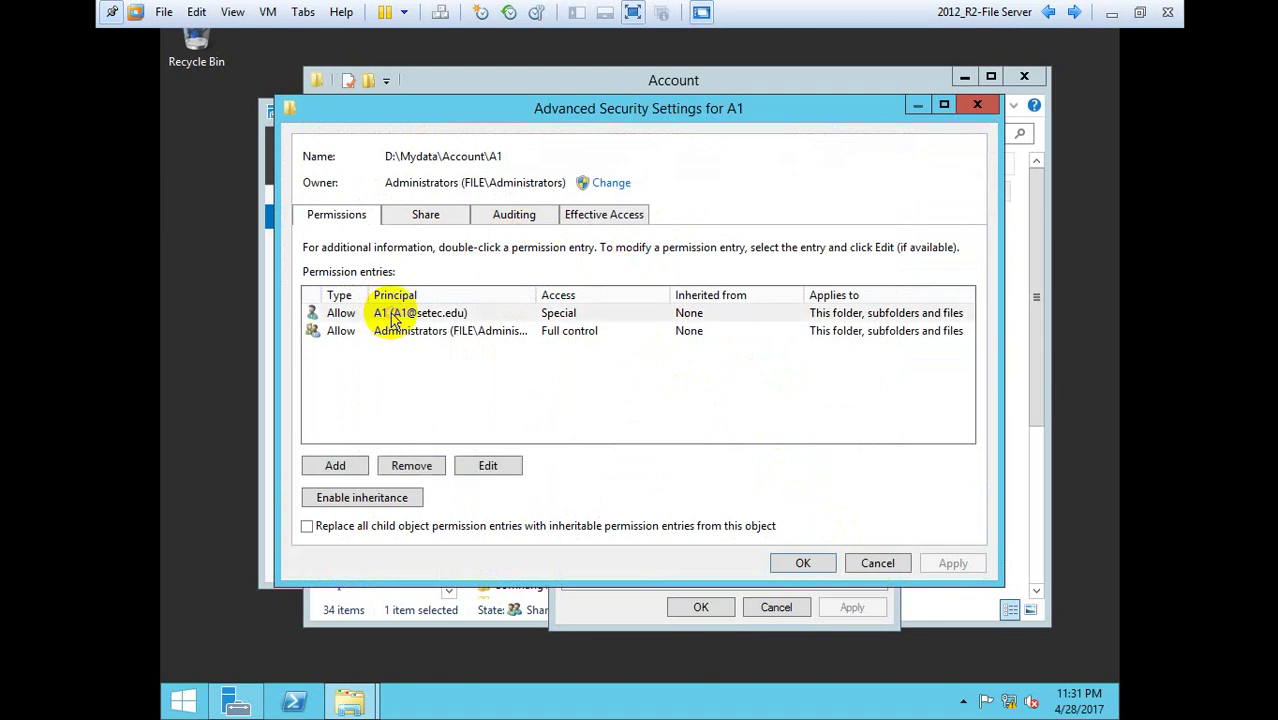
{"action": "left_click", "coordinate": [500, 467]}
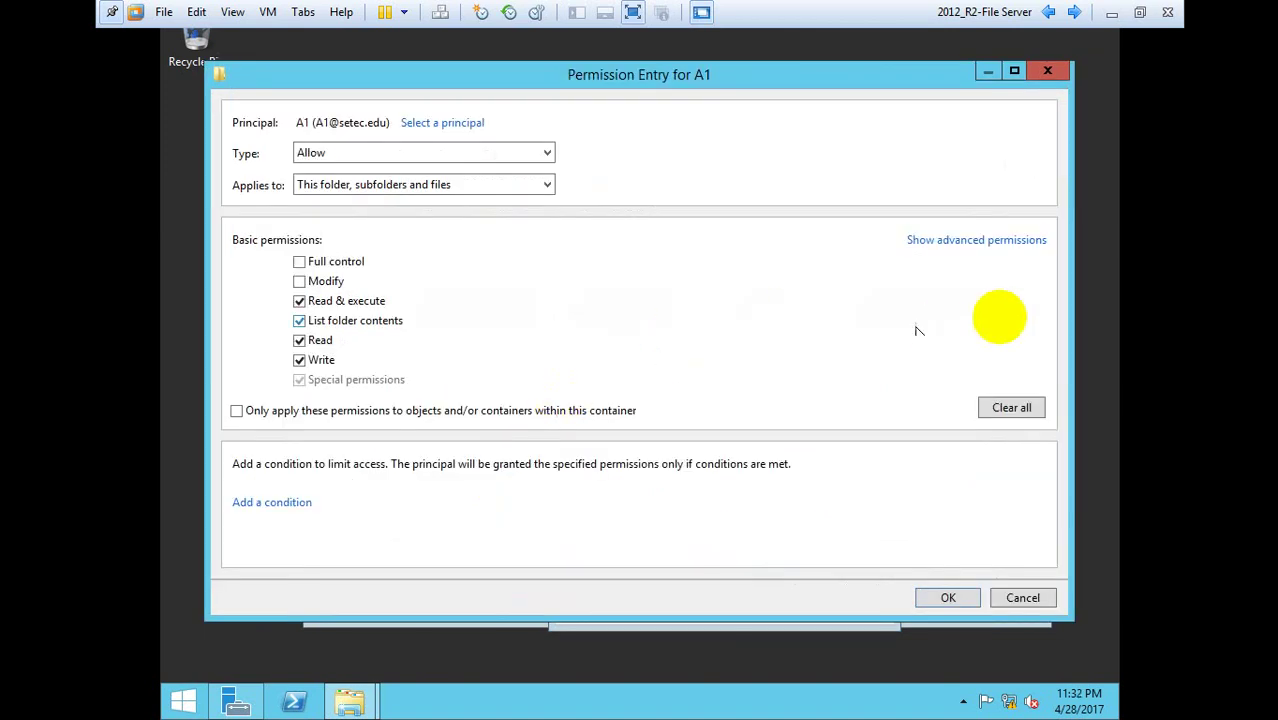
{"action": "left_click", "coordinate": [972, 244]}
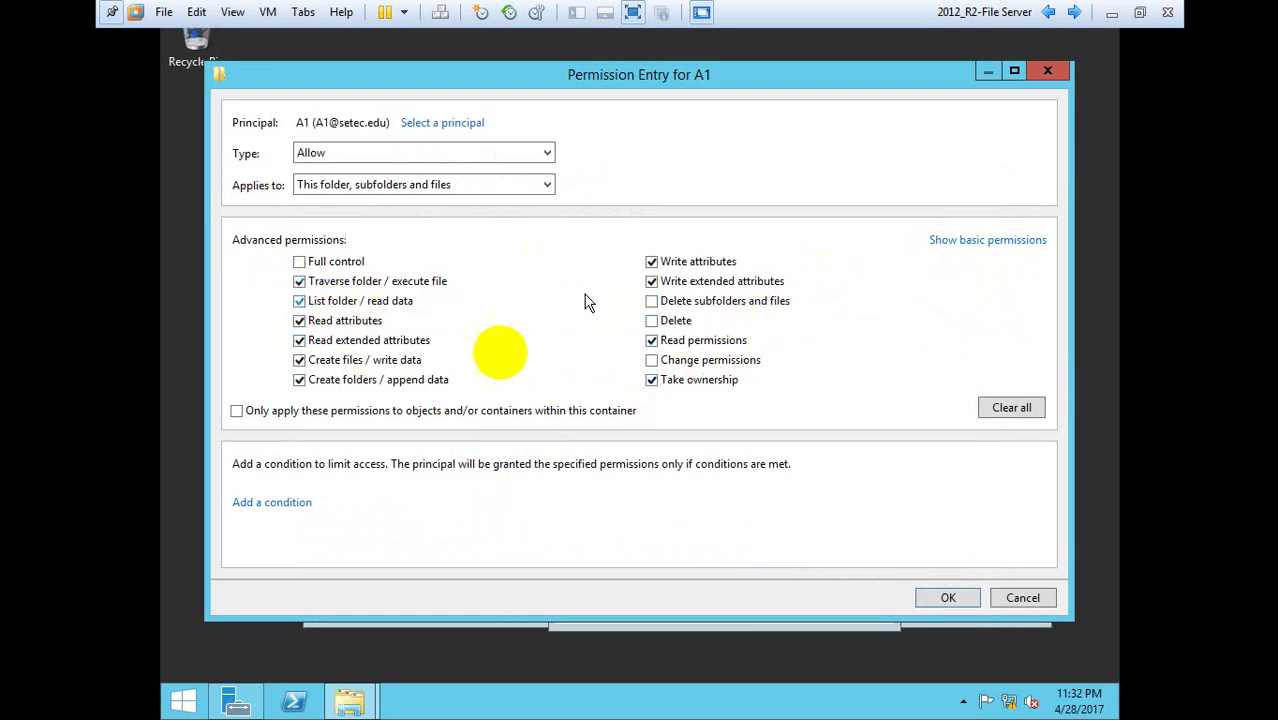
{"action": "left_click", "coordinate": [1007, 597]}
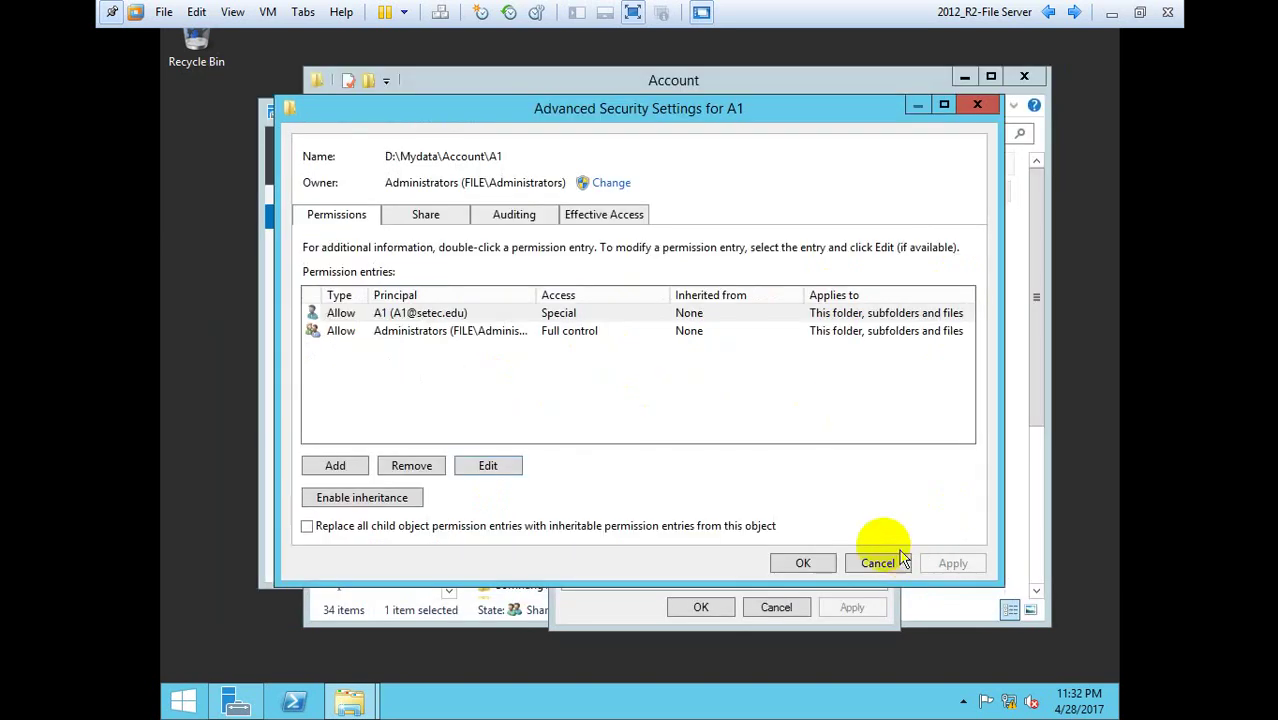
{"action": "left_click", "coordinate": [877, 563]}
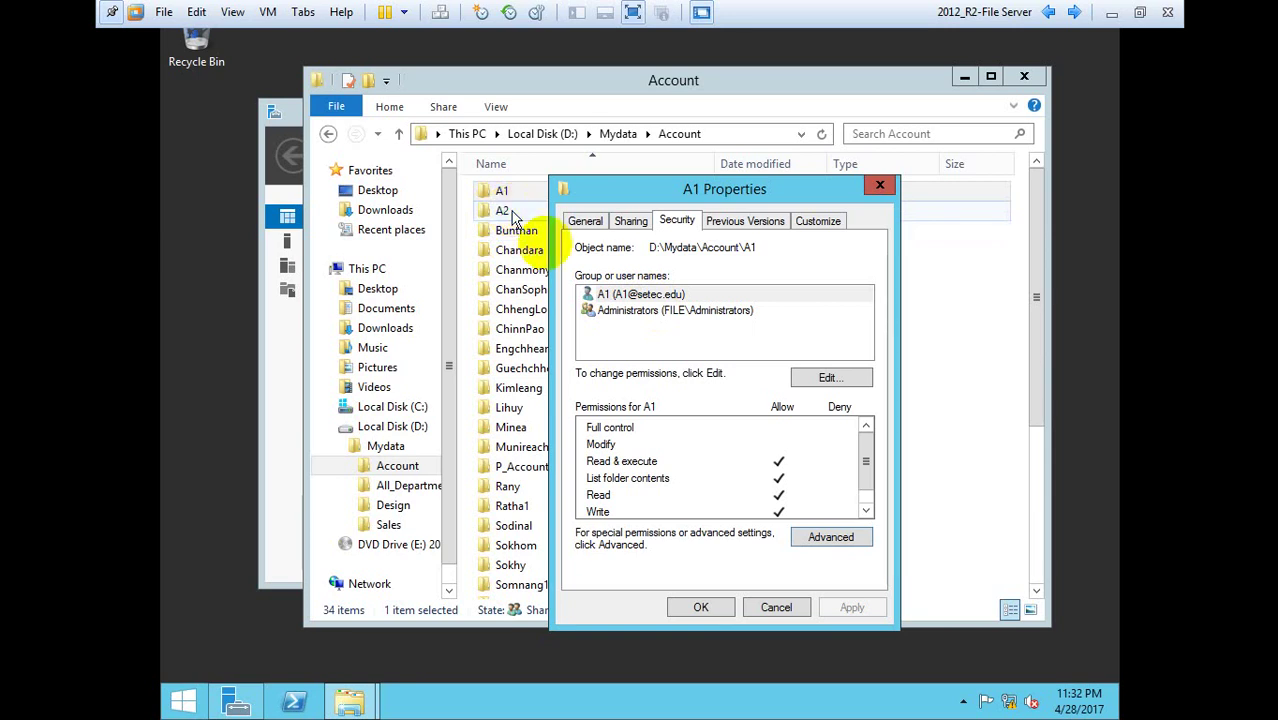
Step: Add a permission entry on the A1 folder that allows user A2 Read & execute, List folder contents and Read
{"action": "left_click", "coordinate": [816, 537]}
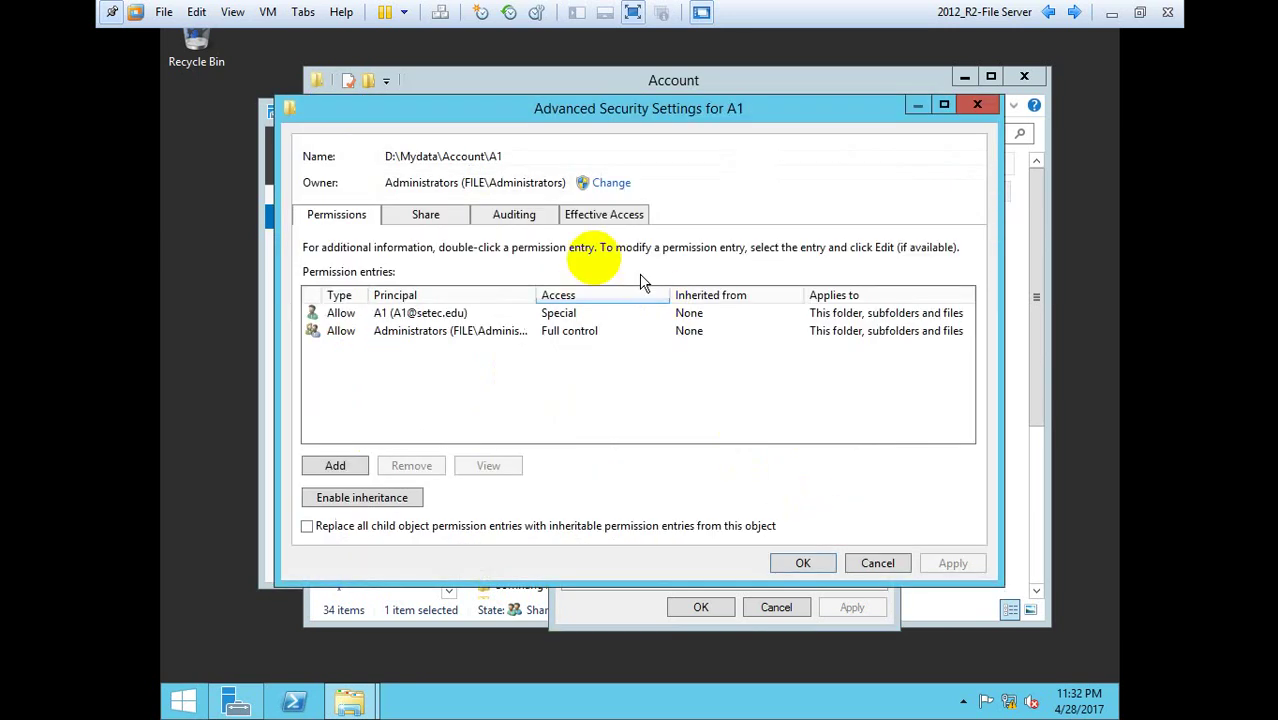
{"action": "left_click", "coordinate": [341, 464]}
{"action": "left_click", "coordinate": [359, 143]}
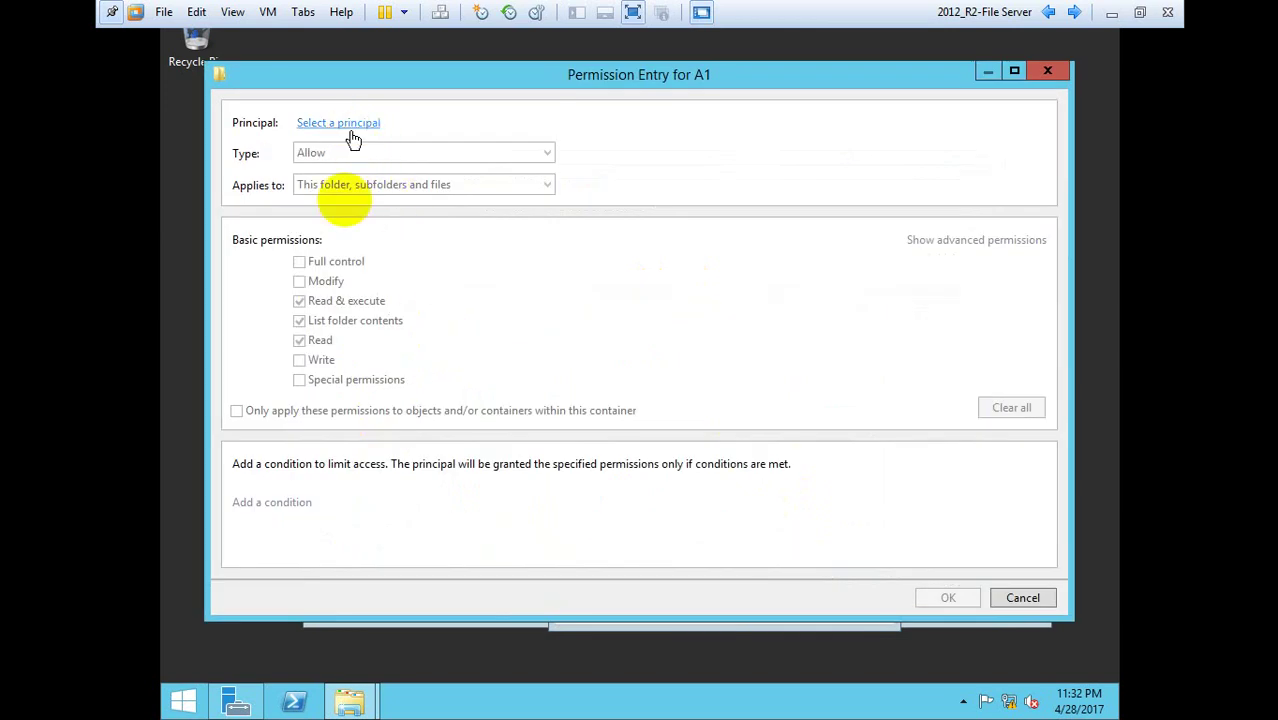
{"action": "type", "text": "a"}
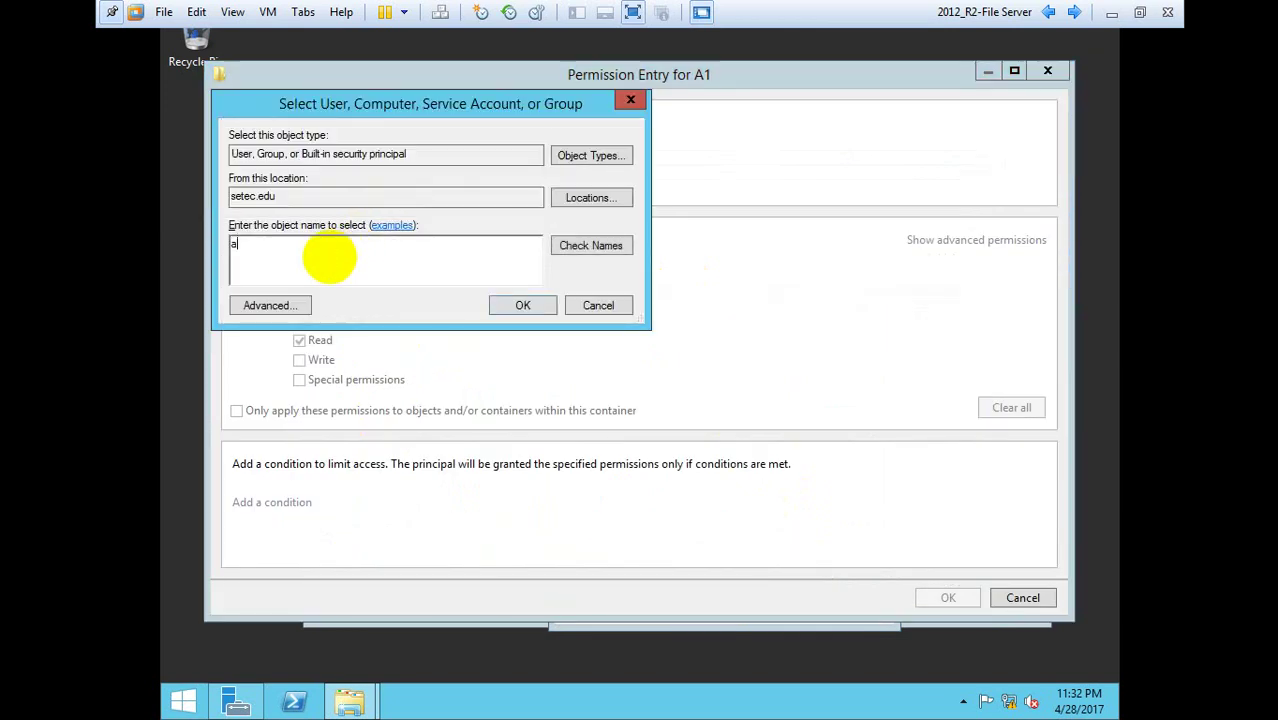
{"action": "type", "text": "2"}
{"action": "left_click", "coordinate": [559, 250]}
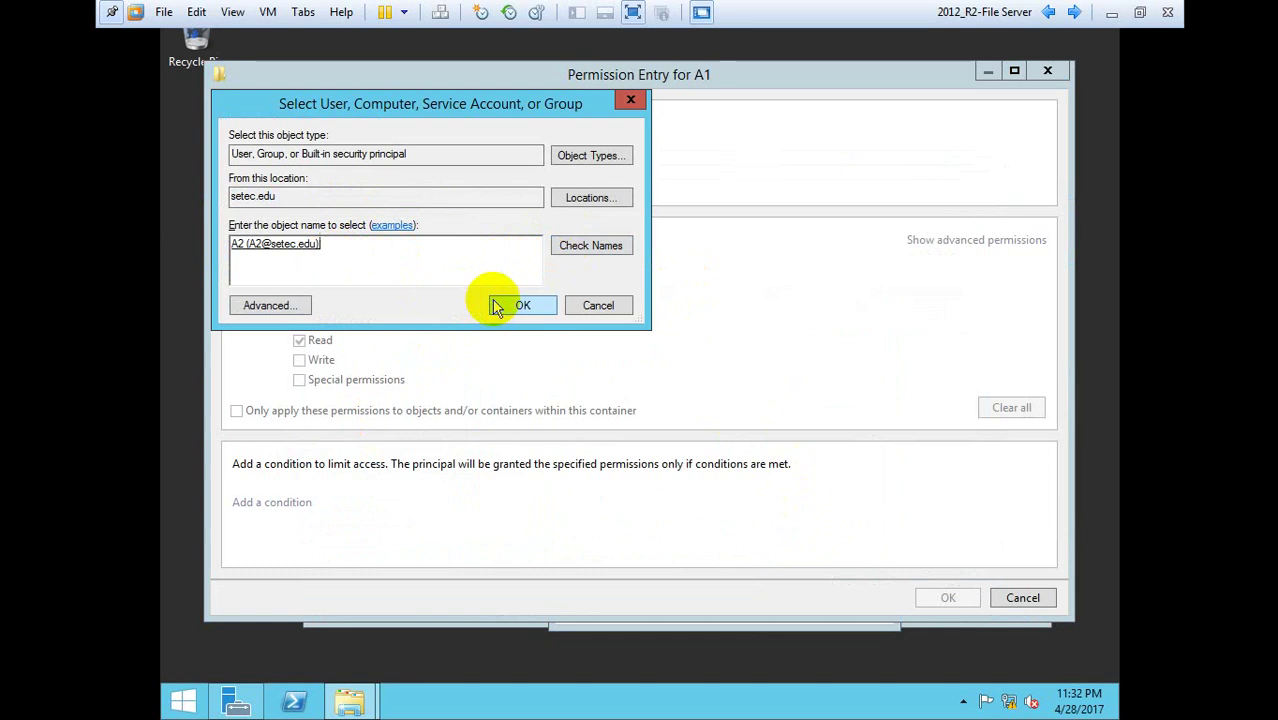
{"action": "left_click", "coordinate": [522, 306]}
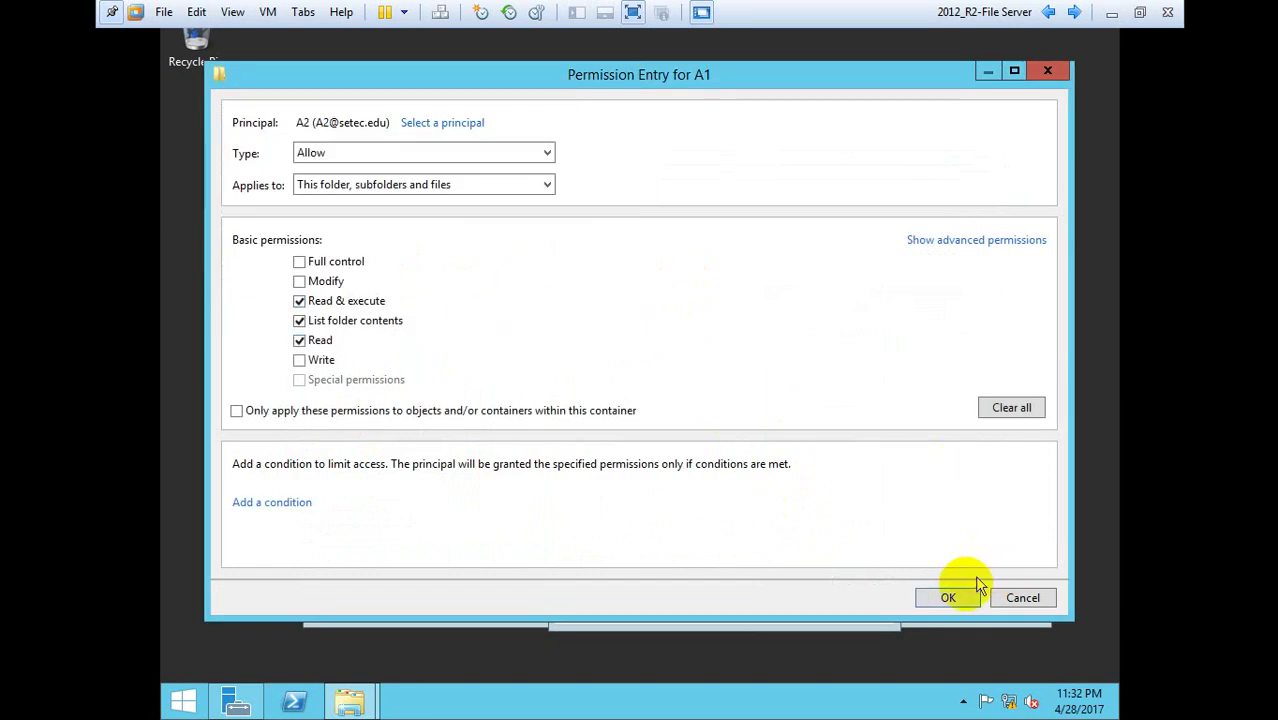
{"action": "left_click", "coordinate": [949, 598]}
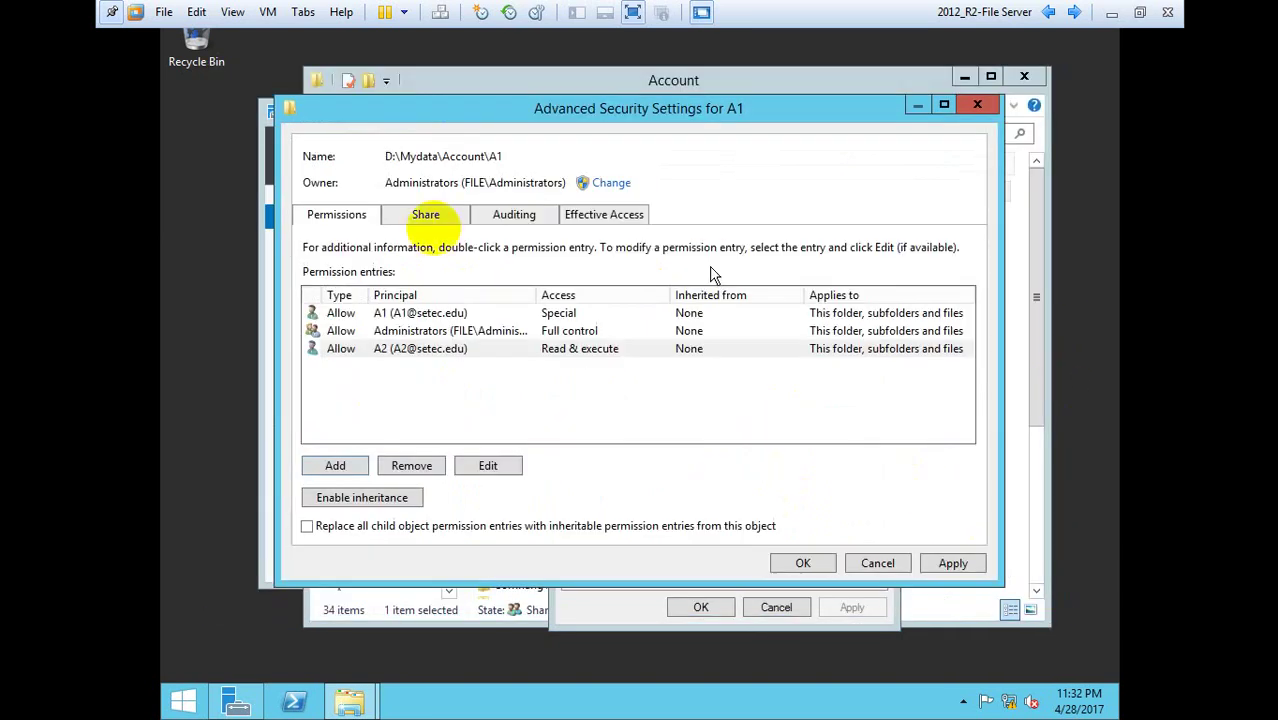
Step: Remove the A2 permission entry from the A1 folder, apply the advanced security settings, and close the folder's properties
{"action": "left_click", "coordinate": [402, 349]}
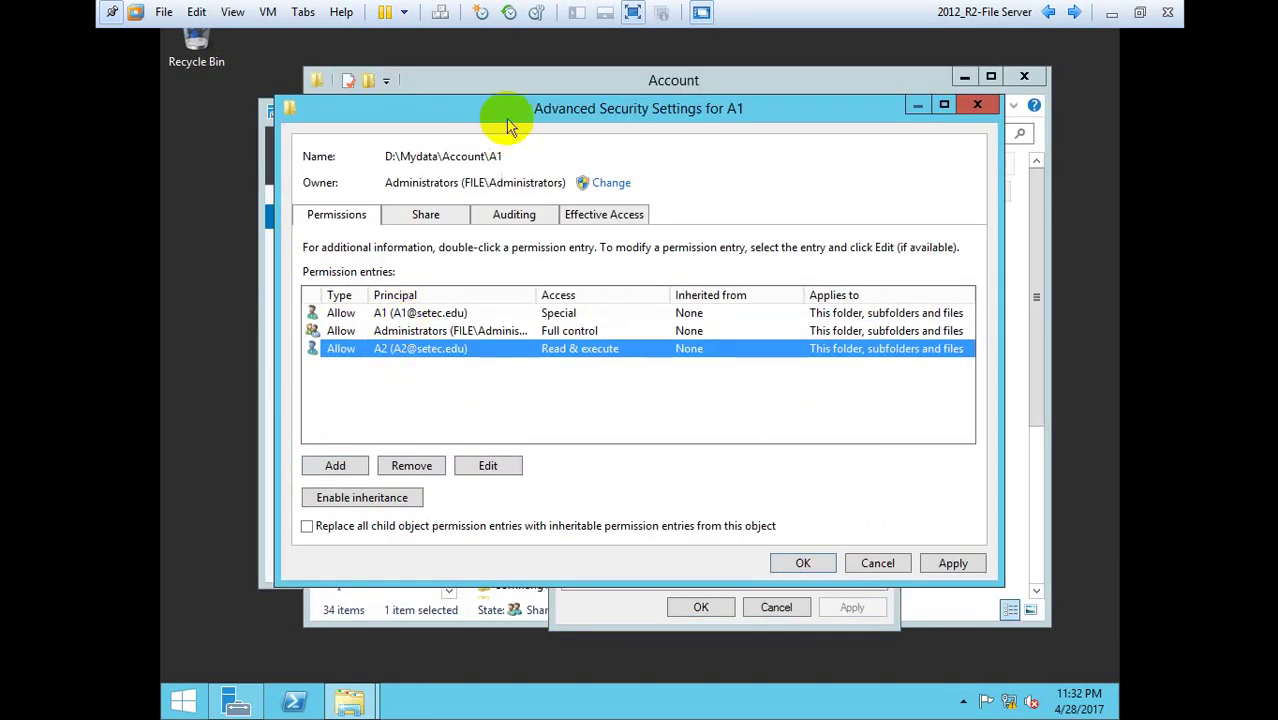
{"action": "left_click", "coordinate": [412, 466]}
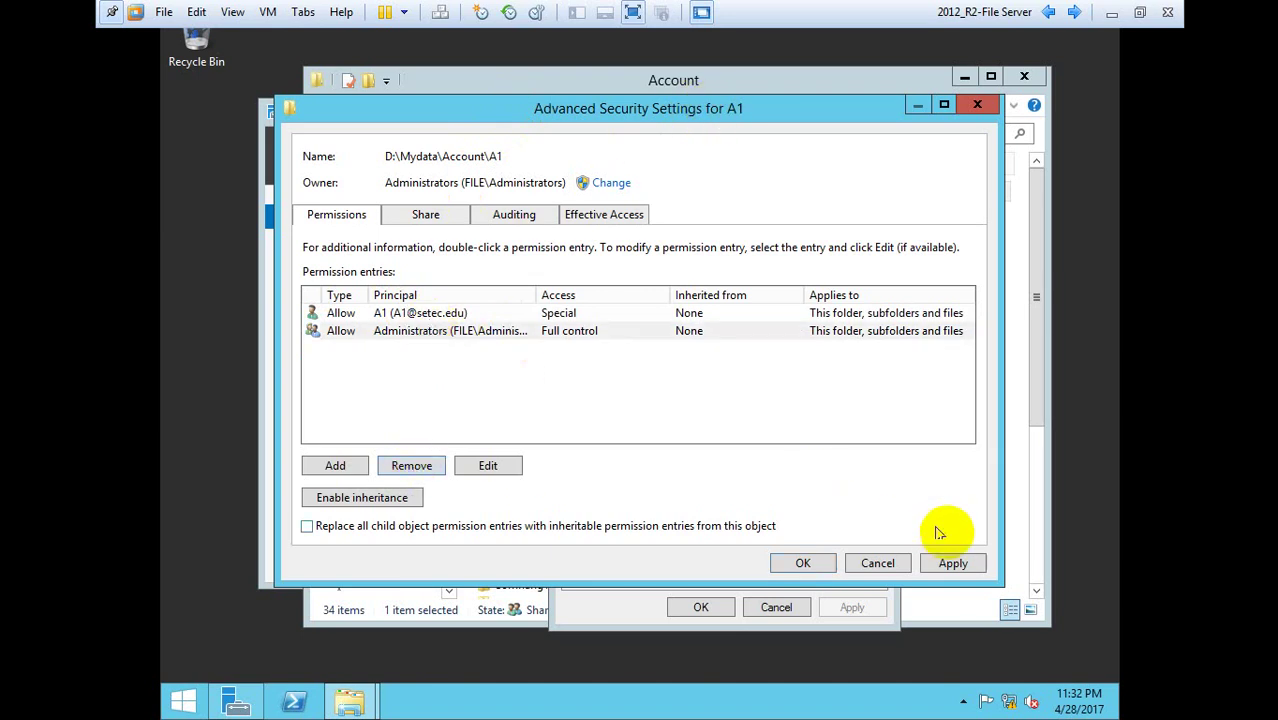
{"action": "left_click", "coordinate": [953, 565]}
{"action": "left_click", "coordinate": [801, 564]}
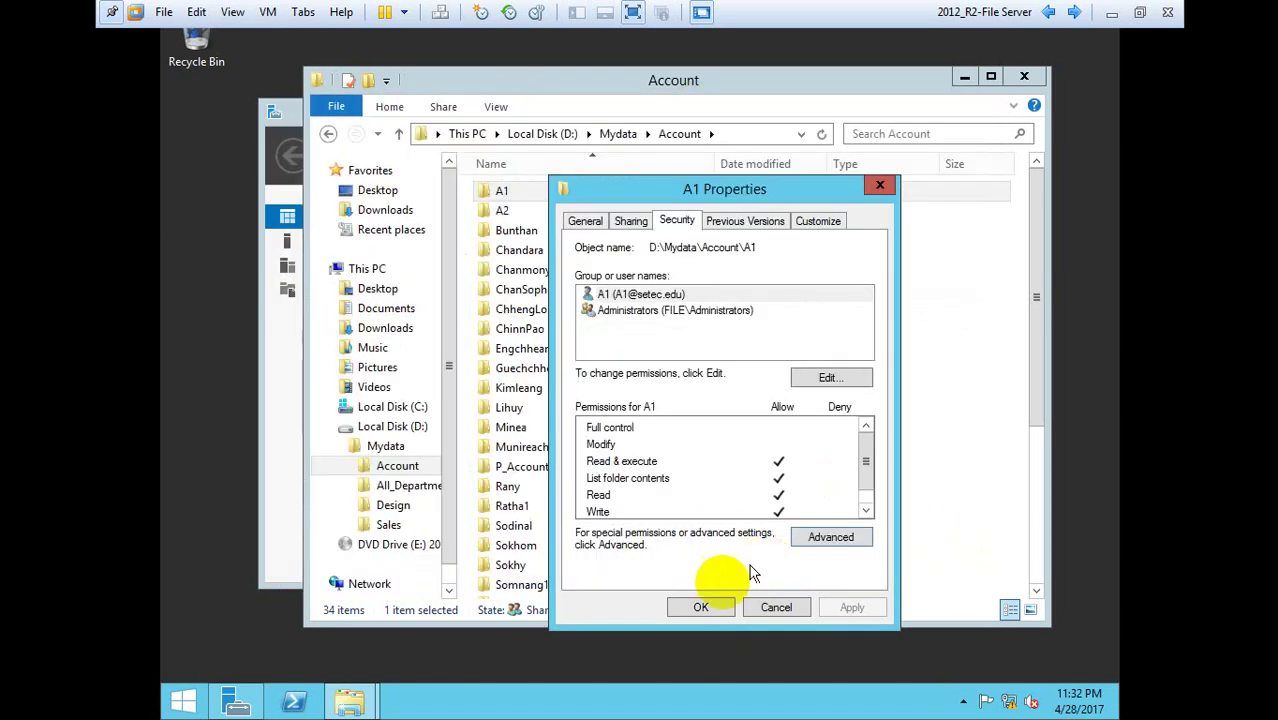
{"action": "left_click", "coordinate": [703, 607]}
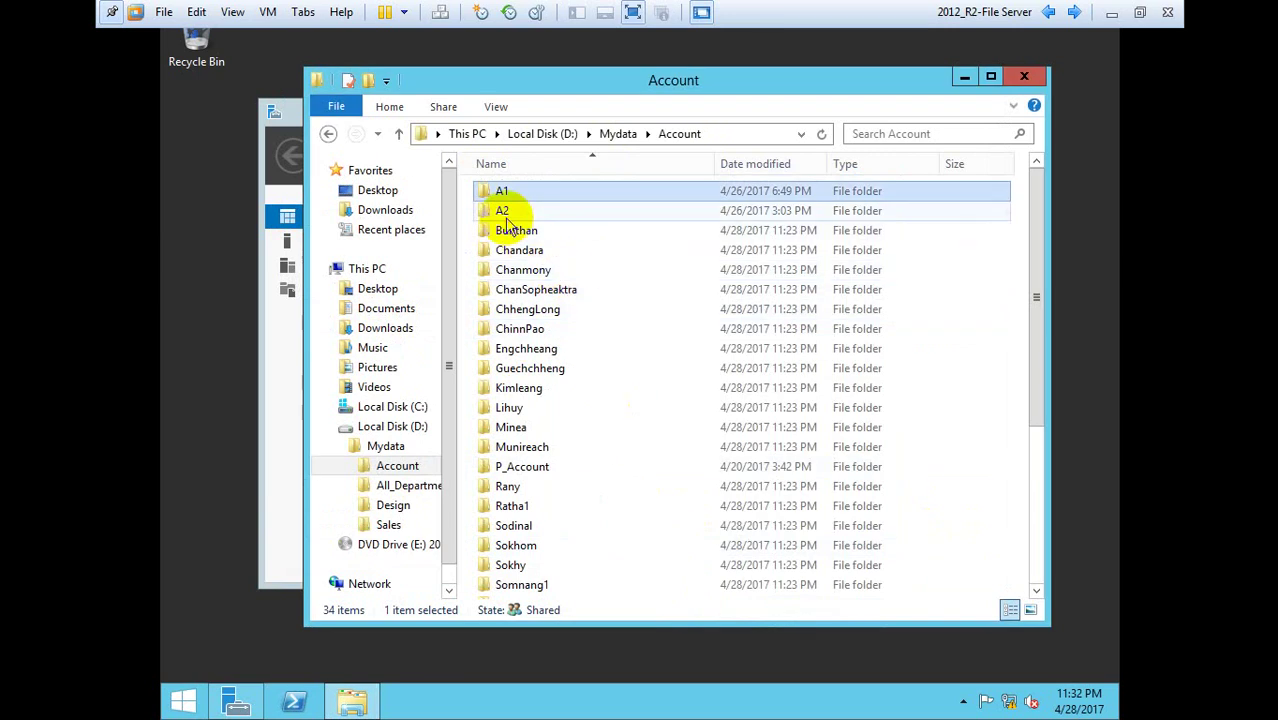
{"action": "left_click", "coordinate": [510, 232]}
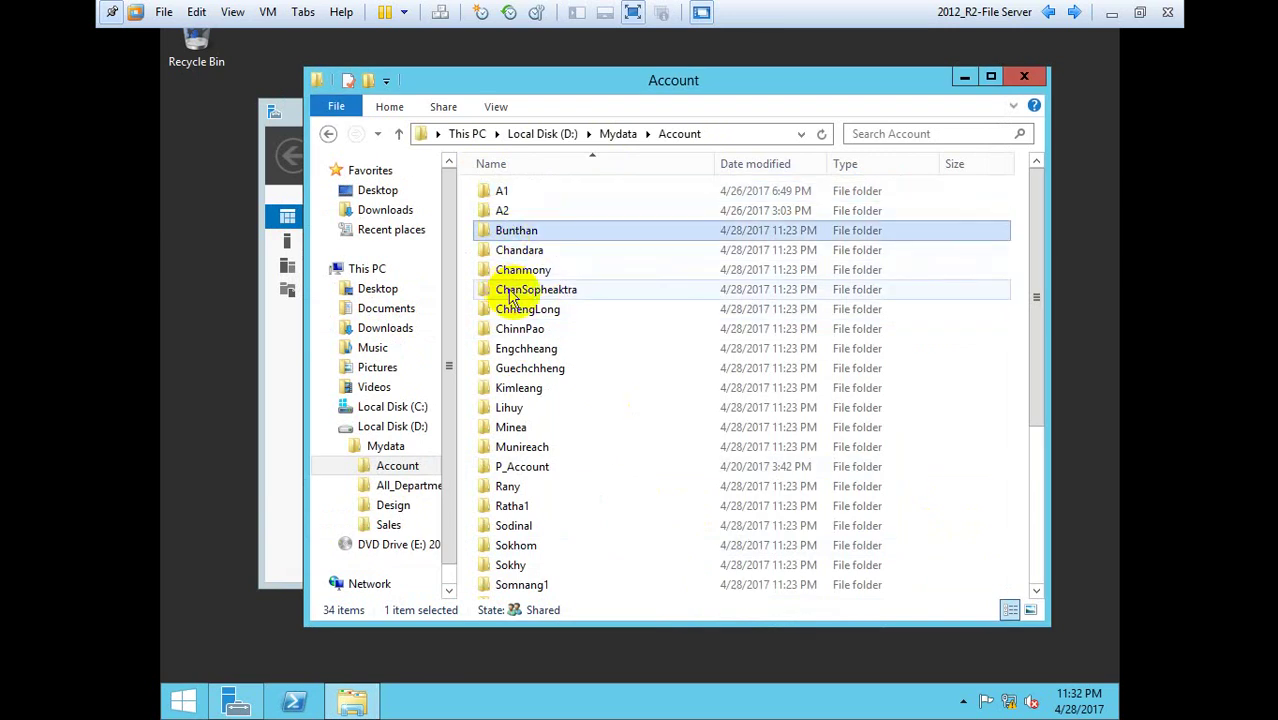
{"action": "left_click", "coordinate": [535, 252]}
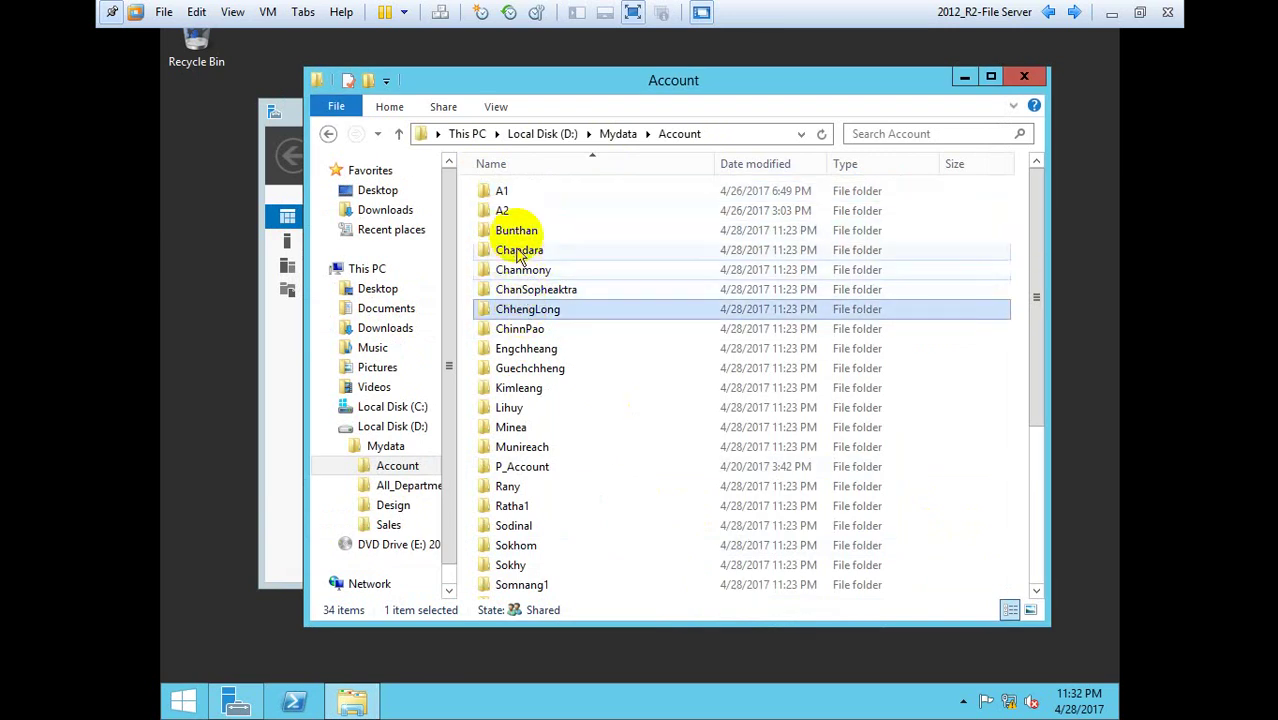
{"action": "left_click", "coordinate": [519, 236]}
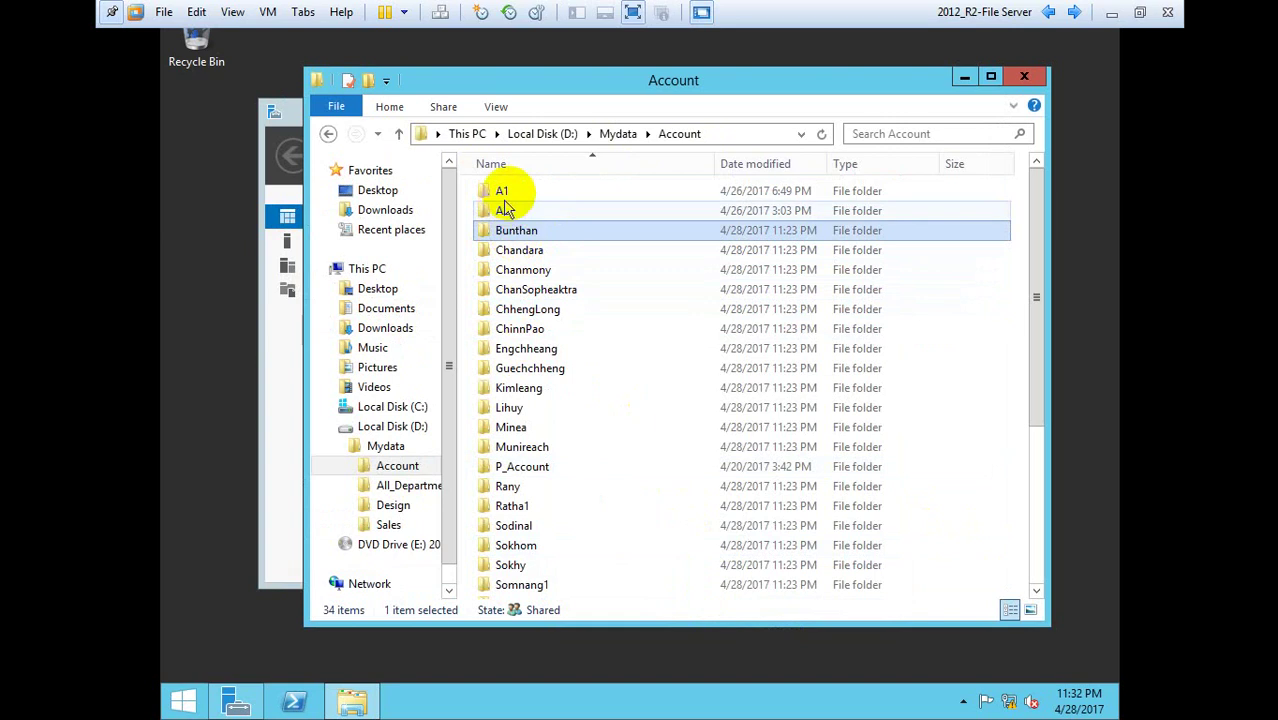
{"action": "left_click", "coordinate": [503, 210]}
{"action": "left_click", "coordinate": [517, 310]}
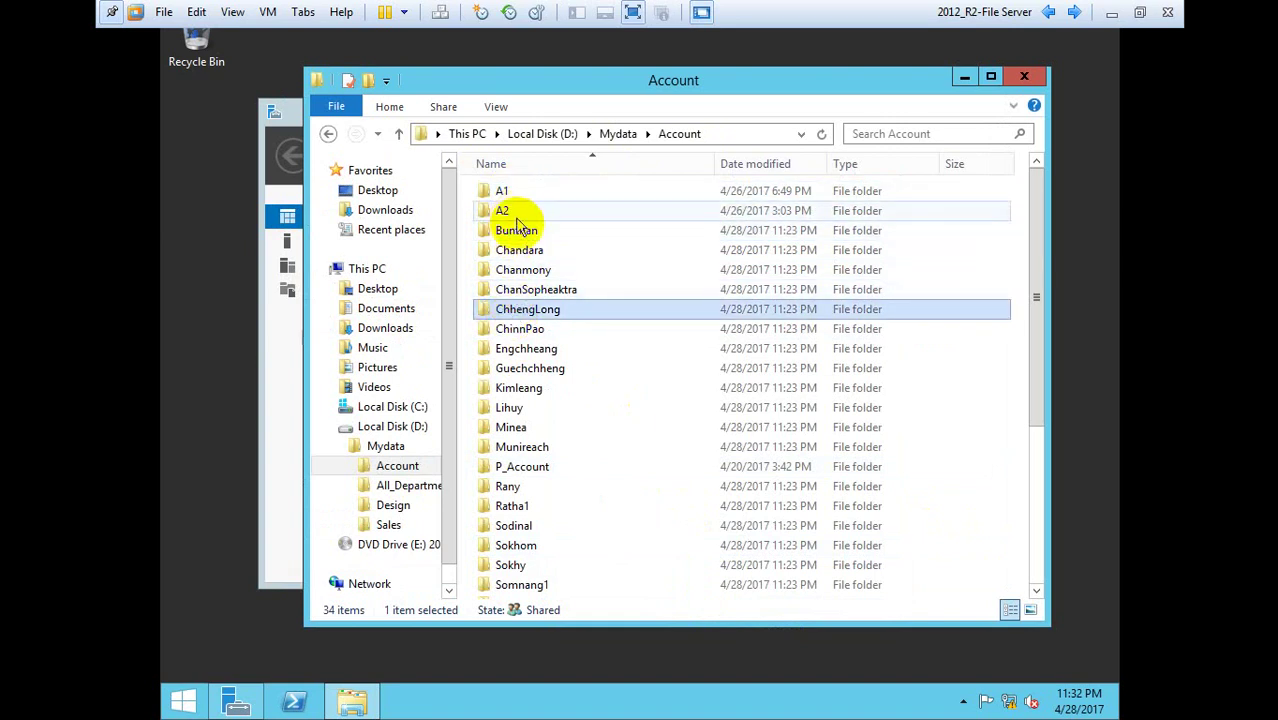
Step: Open the security properties of the user folder directly below A2, then open and close its advanced security settings without changes
{"action": "left_click", "coordinate": [519, 235]}
{"action": "right_click", "coordinate": [537, 241]}
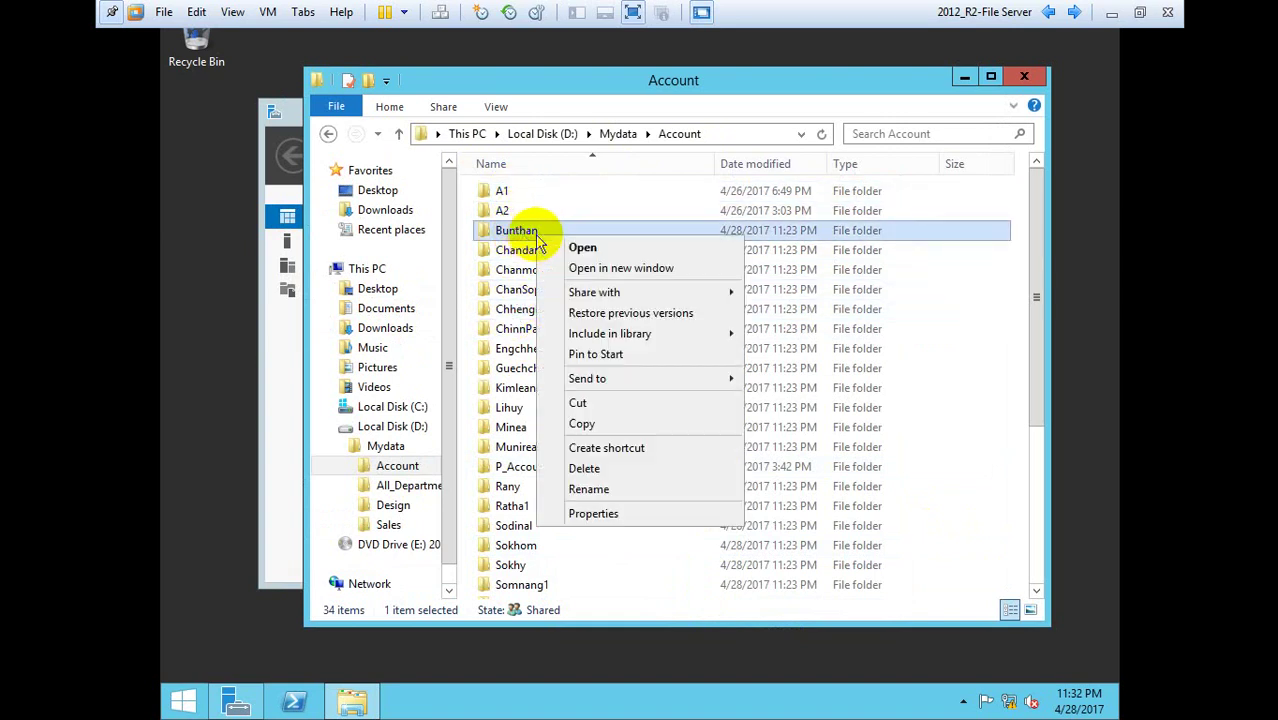
{"action": "left_click", "coordinate": [612, 510]}
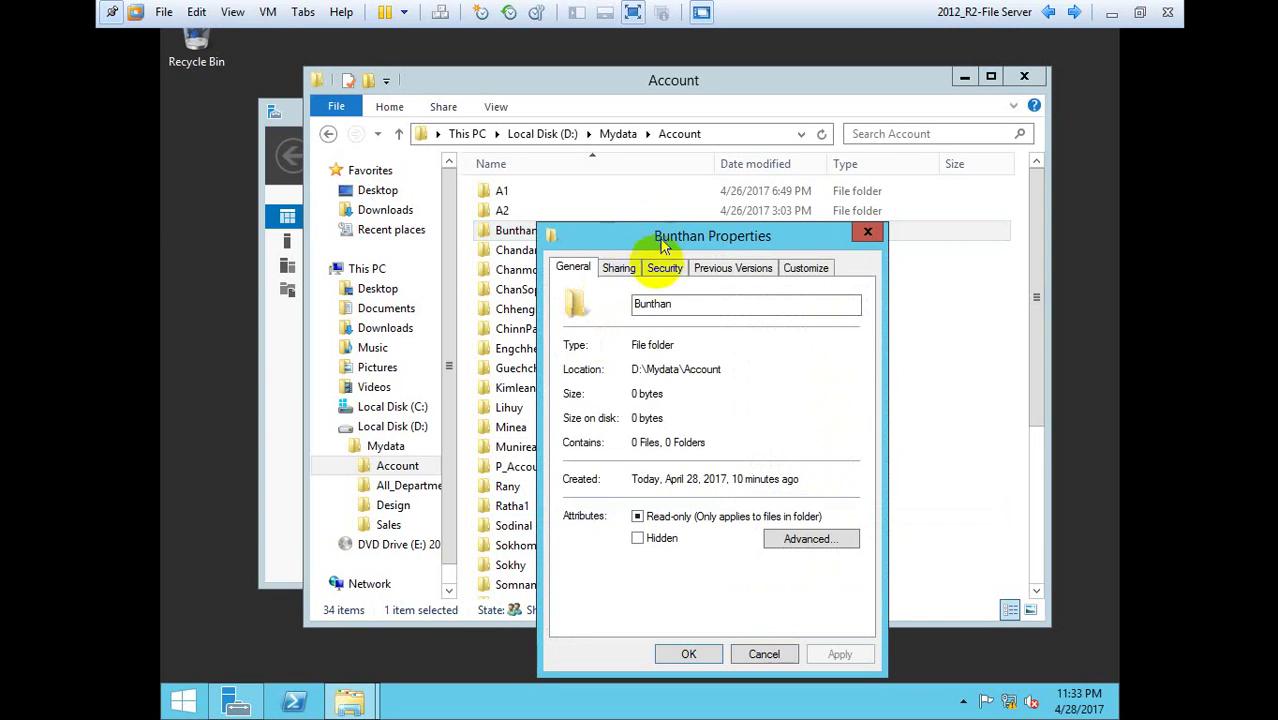
{"action": "left_click", "coordinate": [662, 270]}
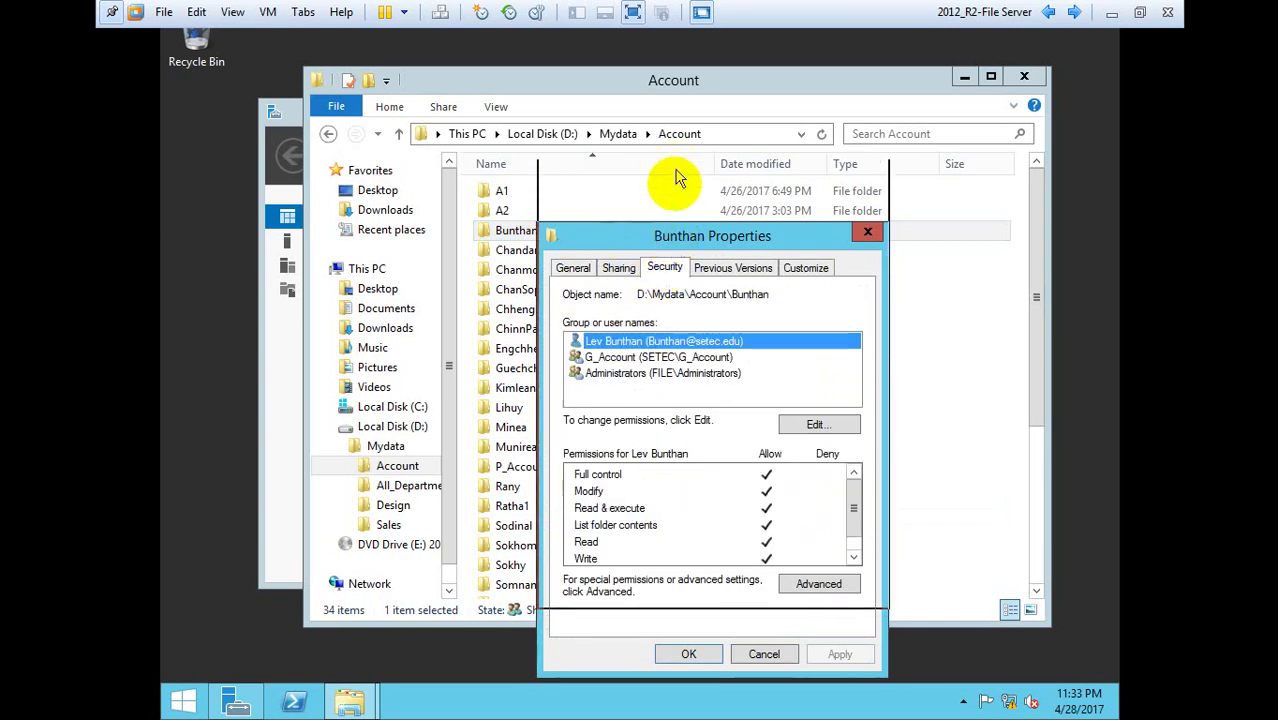
{"action": "left_click_drag", "start_coordinate": [665, 235], "coordinate": [666, 166]}
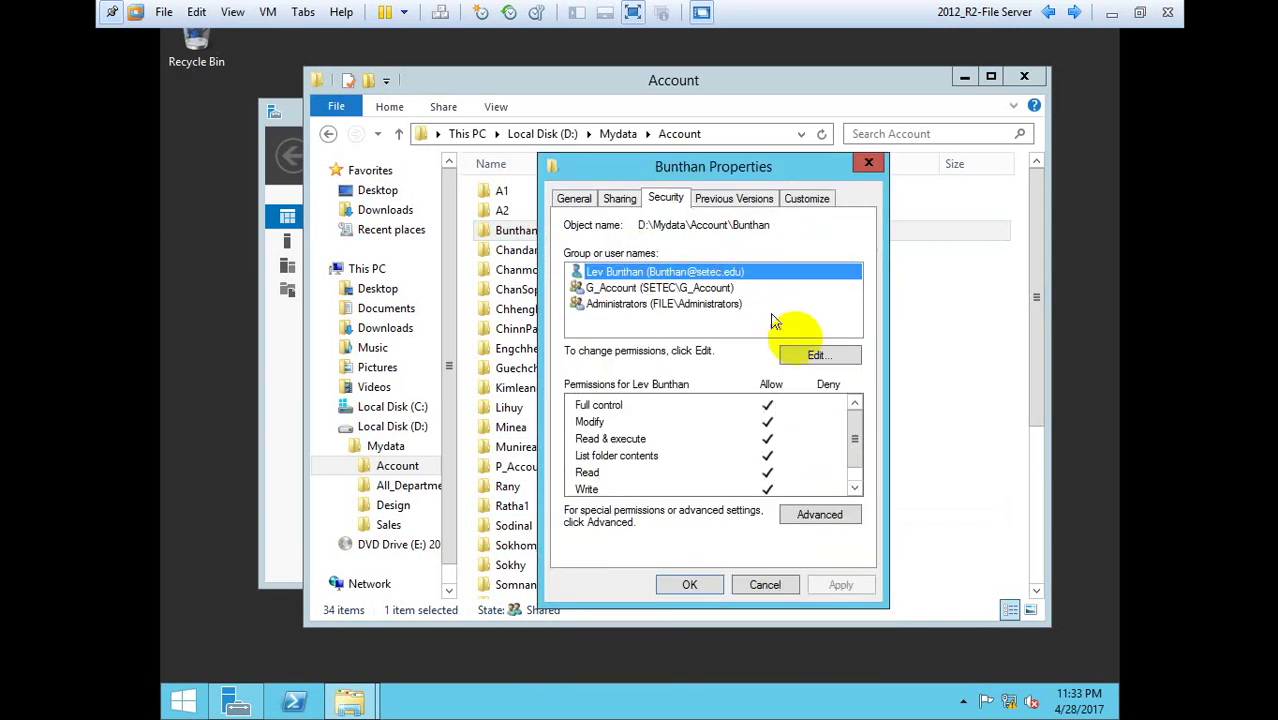
{"action": "left_click", "coordinate": [818, 516]}
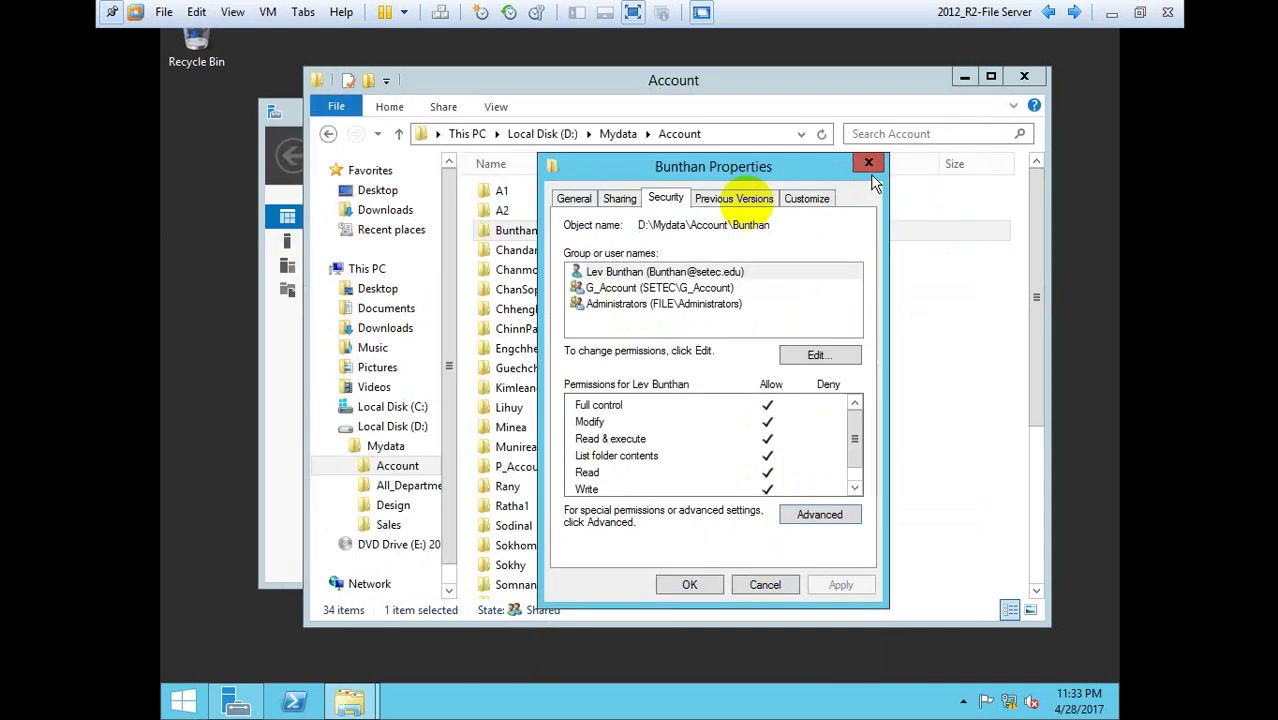
{"action": "left_click", "coordinate": [977, 107]}
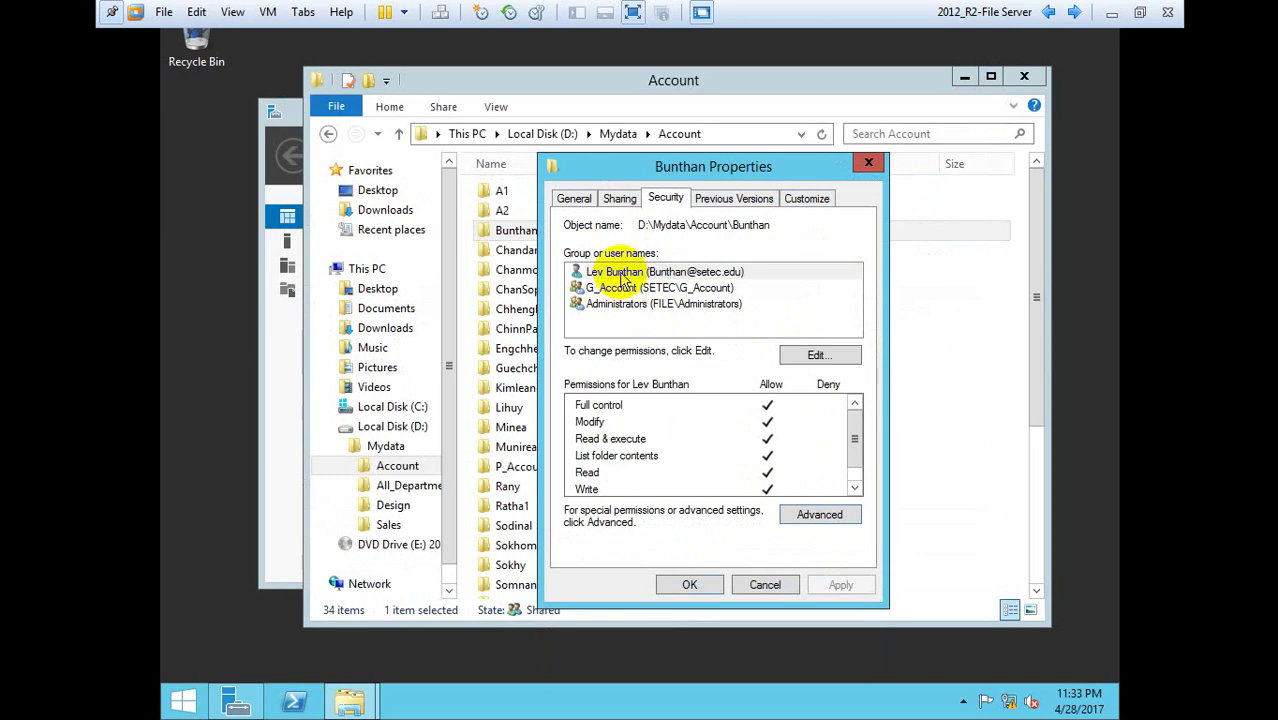
Step: Compare the folder permissions of its named user, G_Account and Administrators, minimizing the Account window behind the properties
{"action": "left_click", "coordinate": [622, 279]}
{"action": "left_click_drag", "start_coordinate": [700, 168], "coordinate": [788, 173]}
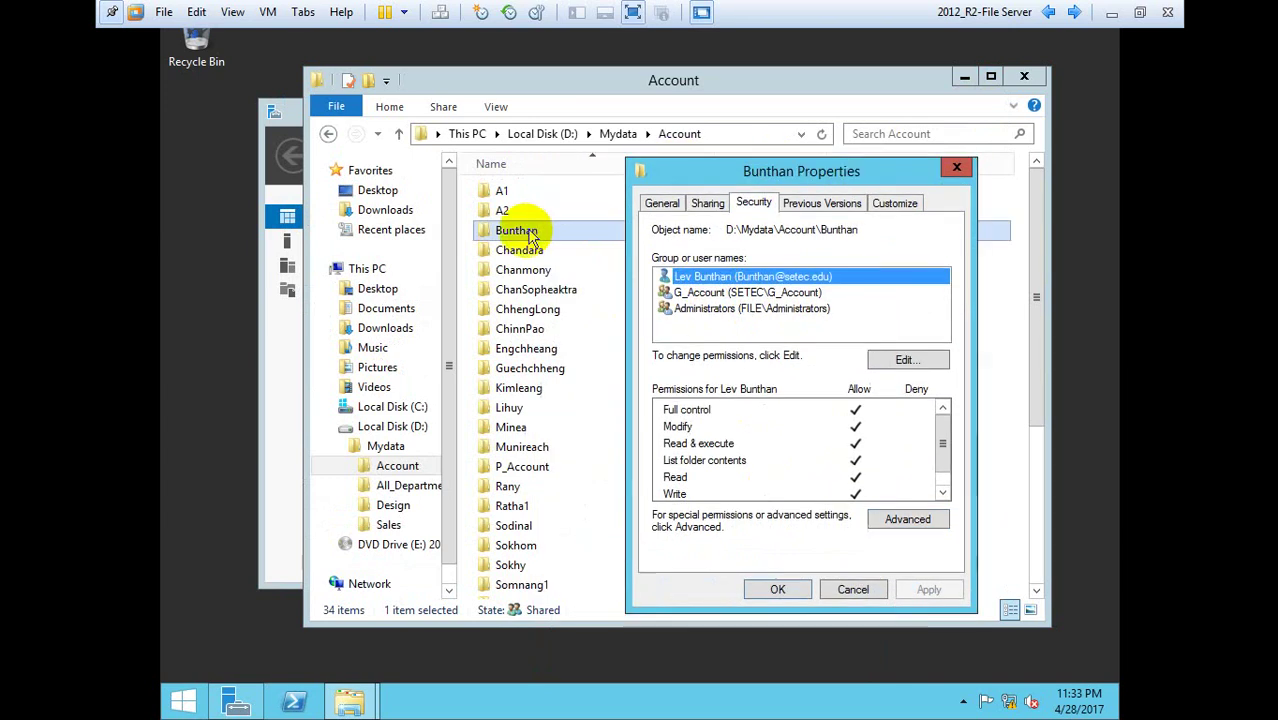
{"action": "left_click", "coordinate": [683, 292]}
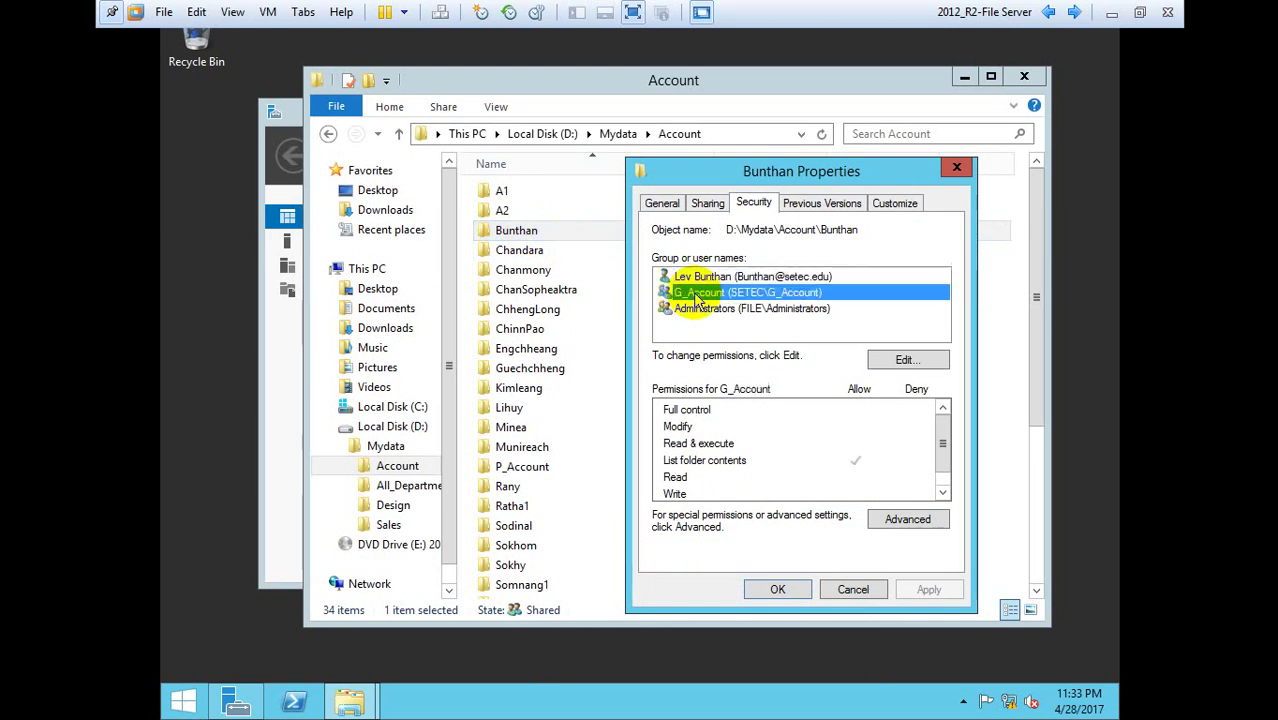
{"action": "key", "text": "Escape"}
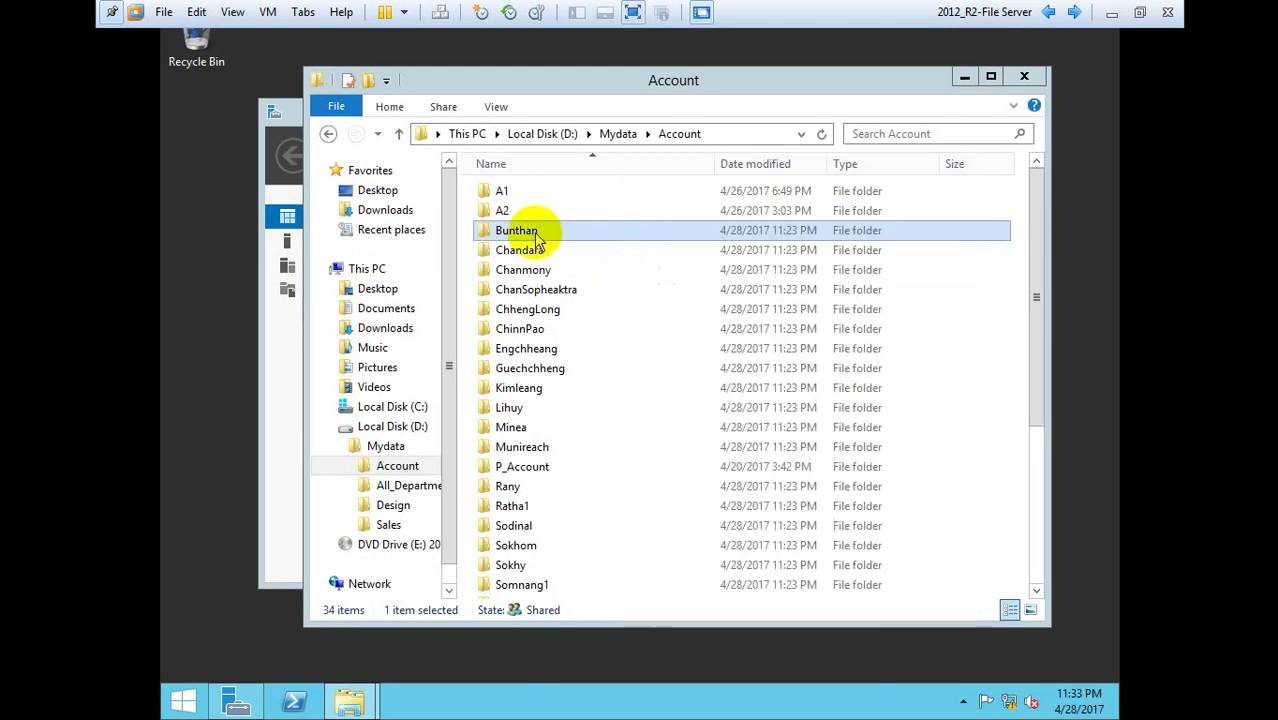
{"action": "left_click", "coordinate": [372, 705]}
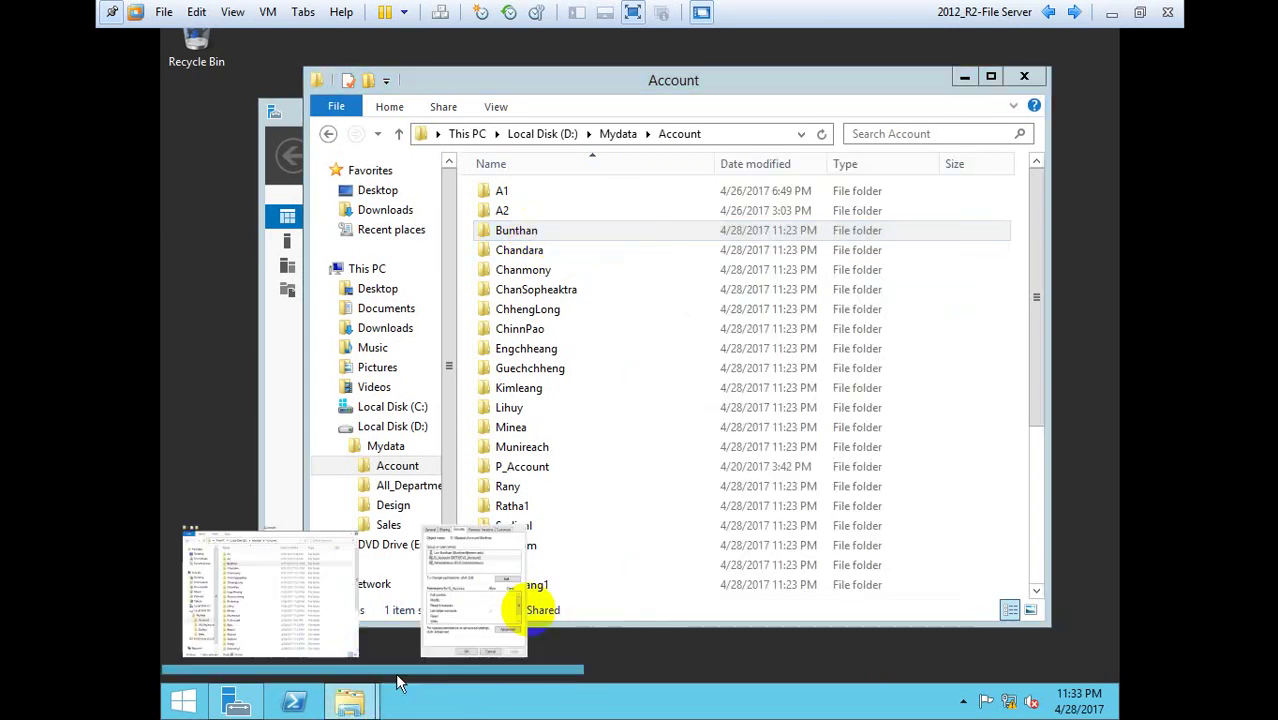
{"action": "left_click", "coordinate": [957, 78]}
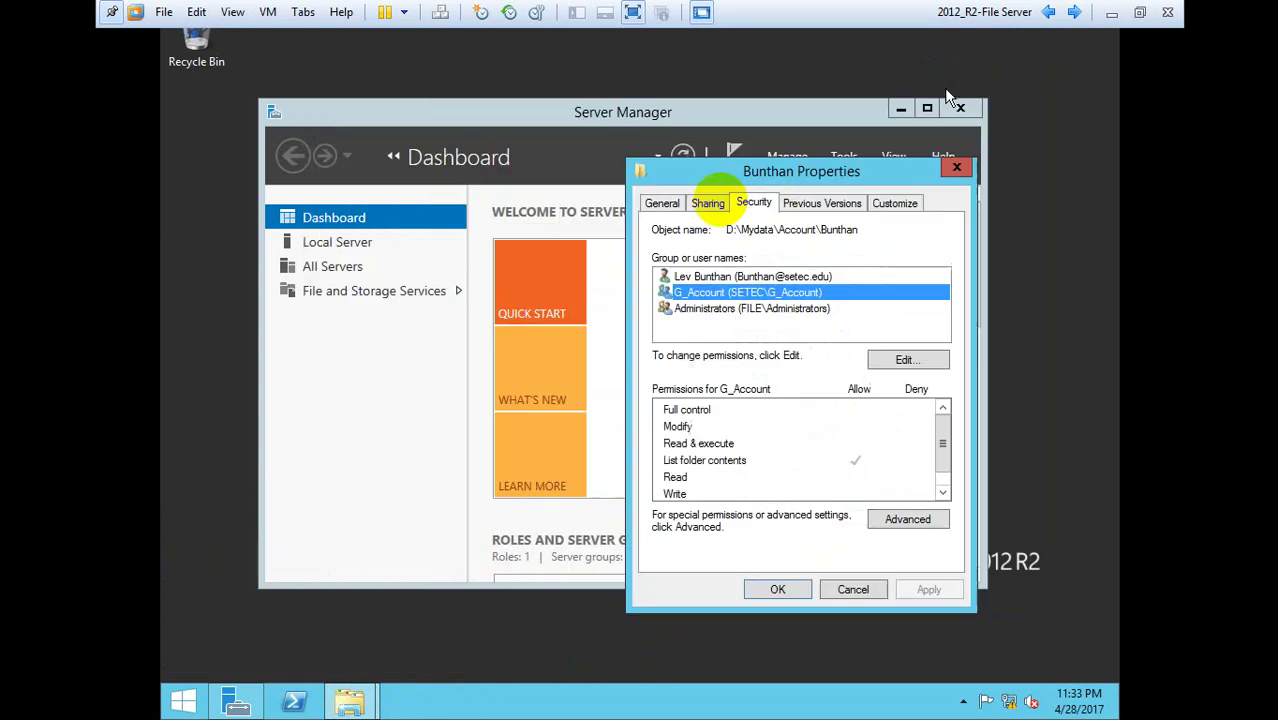
{"action": "left_click", "coordinate": [700, 312]}
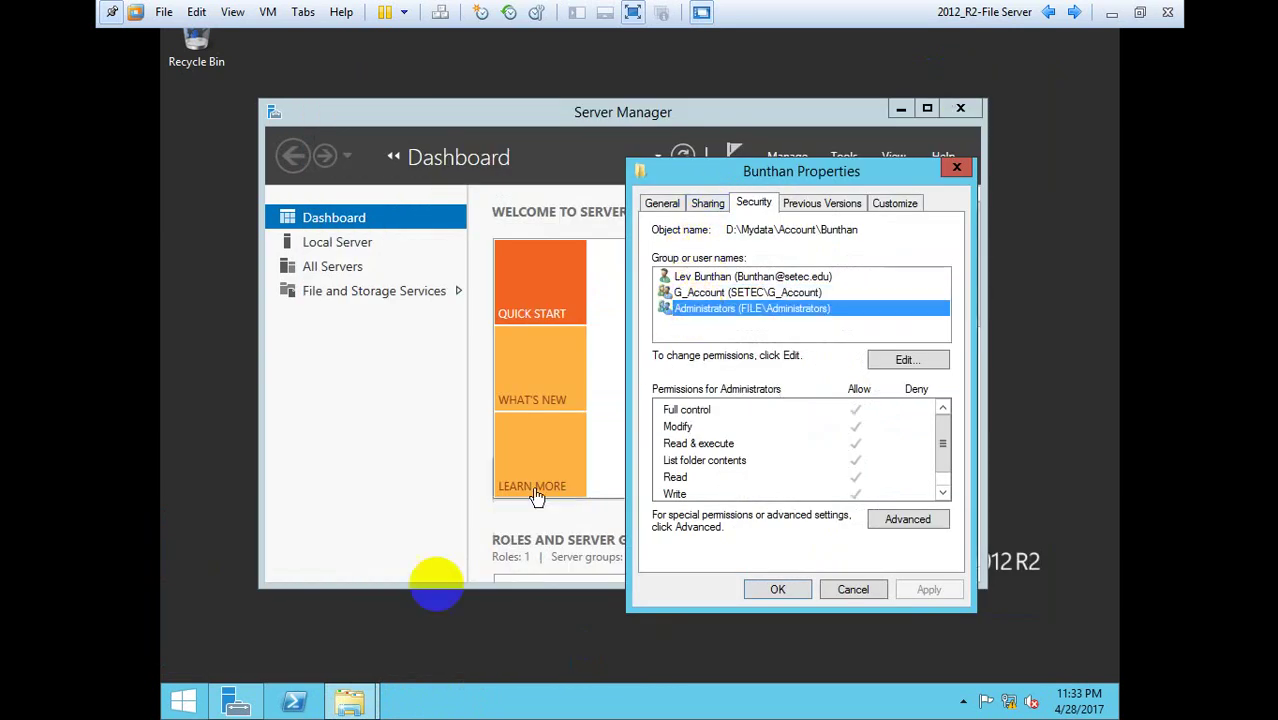
Step: Move the folder's properties dialog aside and restore the Account window behind it
{"action": "left_click_drag", "start_coordinate": [801, 171], "coordinate": [919, 182]}
{"action": "left_click", "coordinate": [357, 683]}
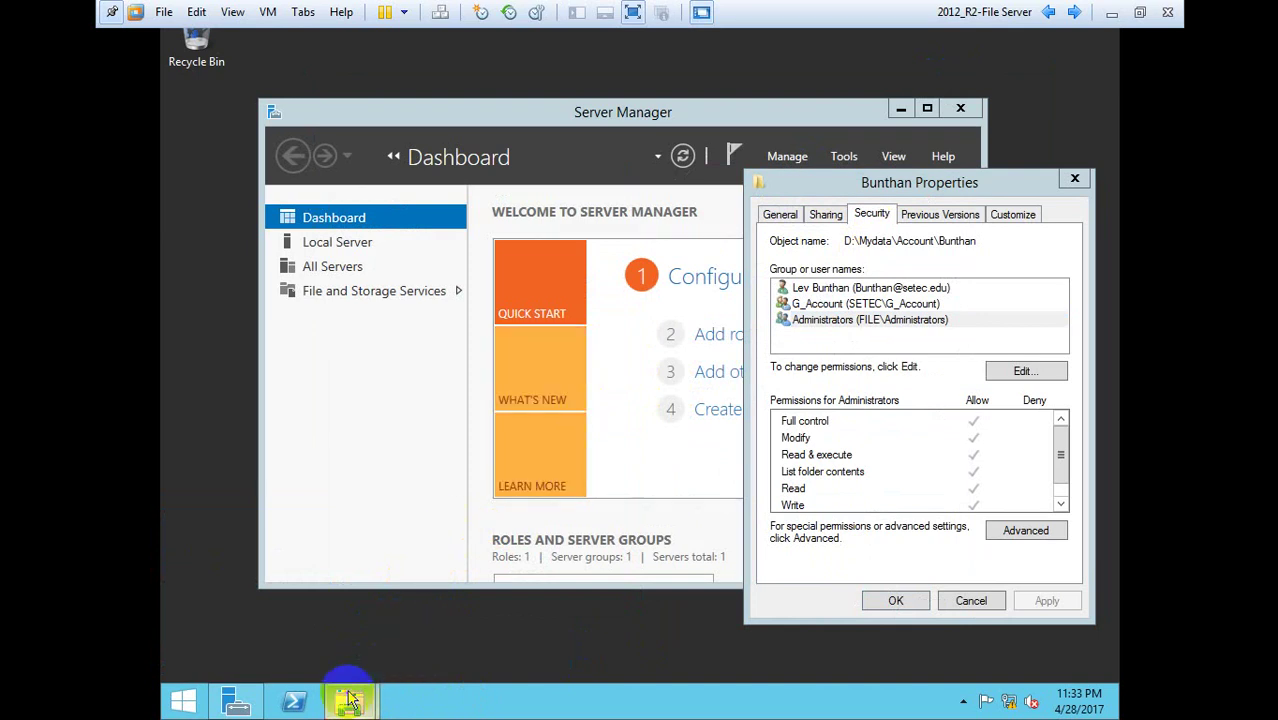
{"action": "mouse_move", "coordinate": [349, 698]}
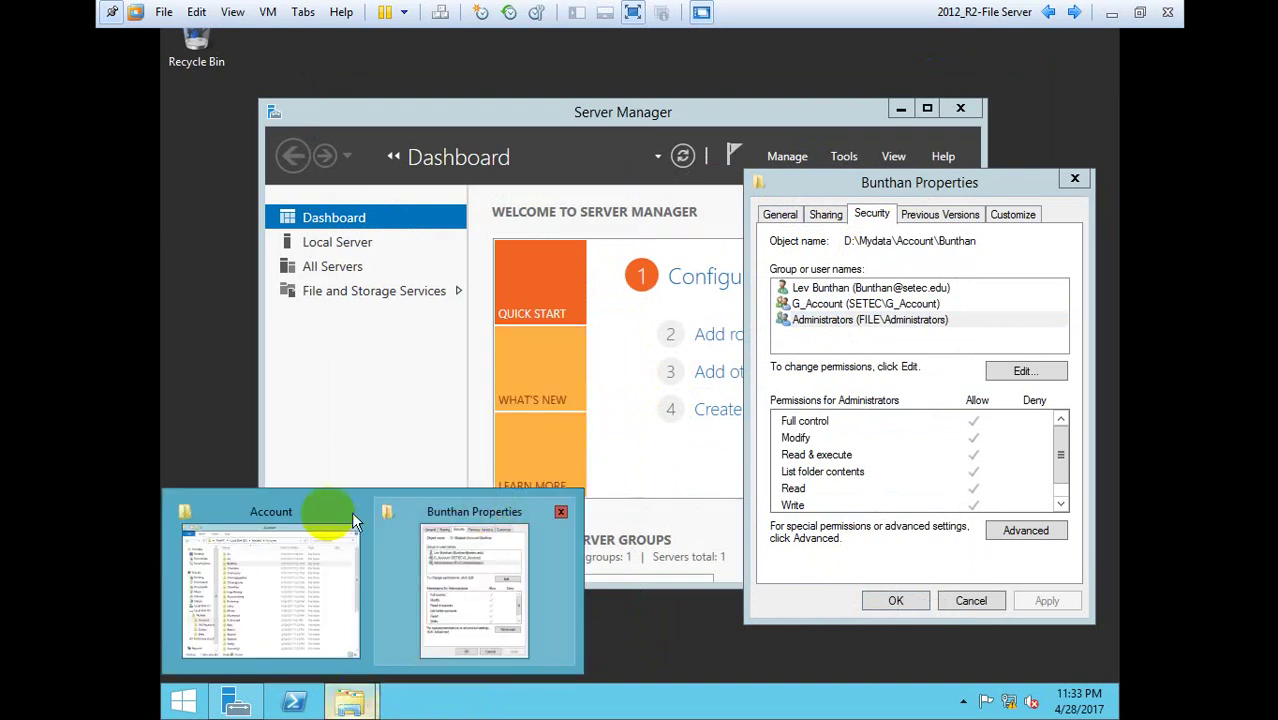
{"action": "left_click", "coordinate": [295, 515]}
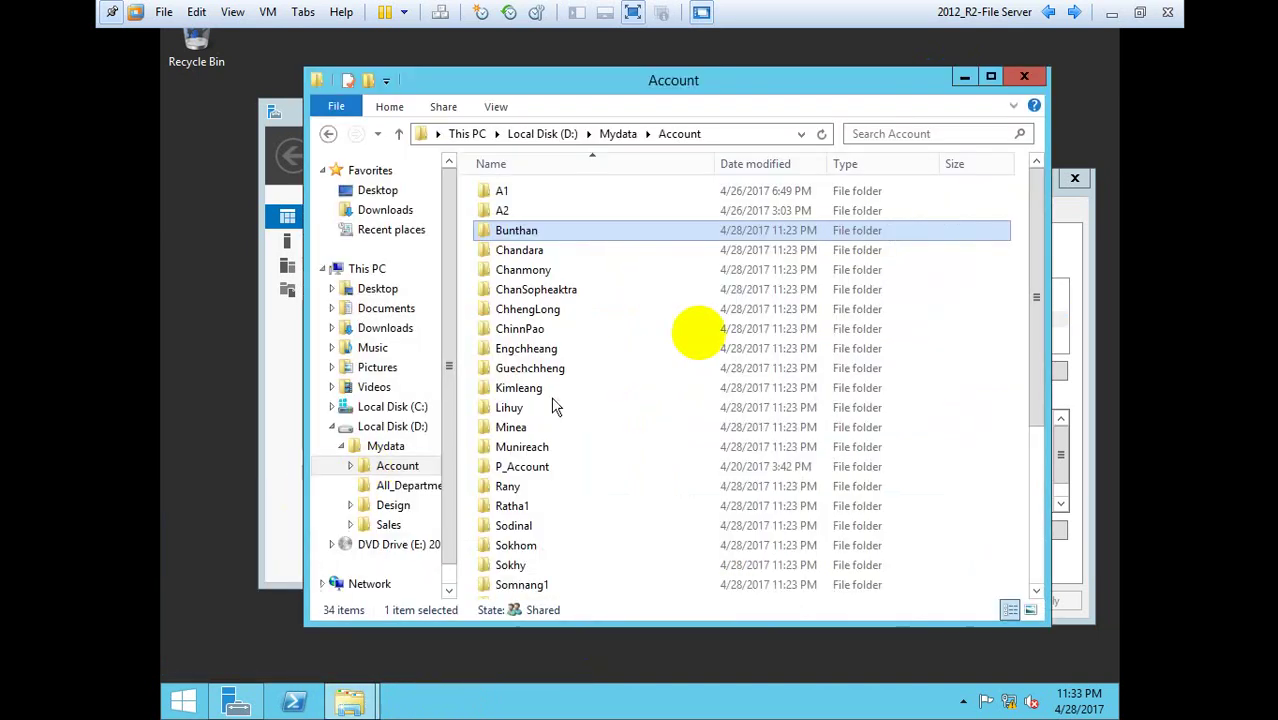
{"action": "left_click", "coordinate": [1082, 222]}
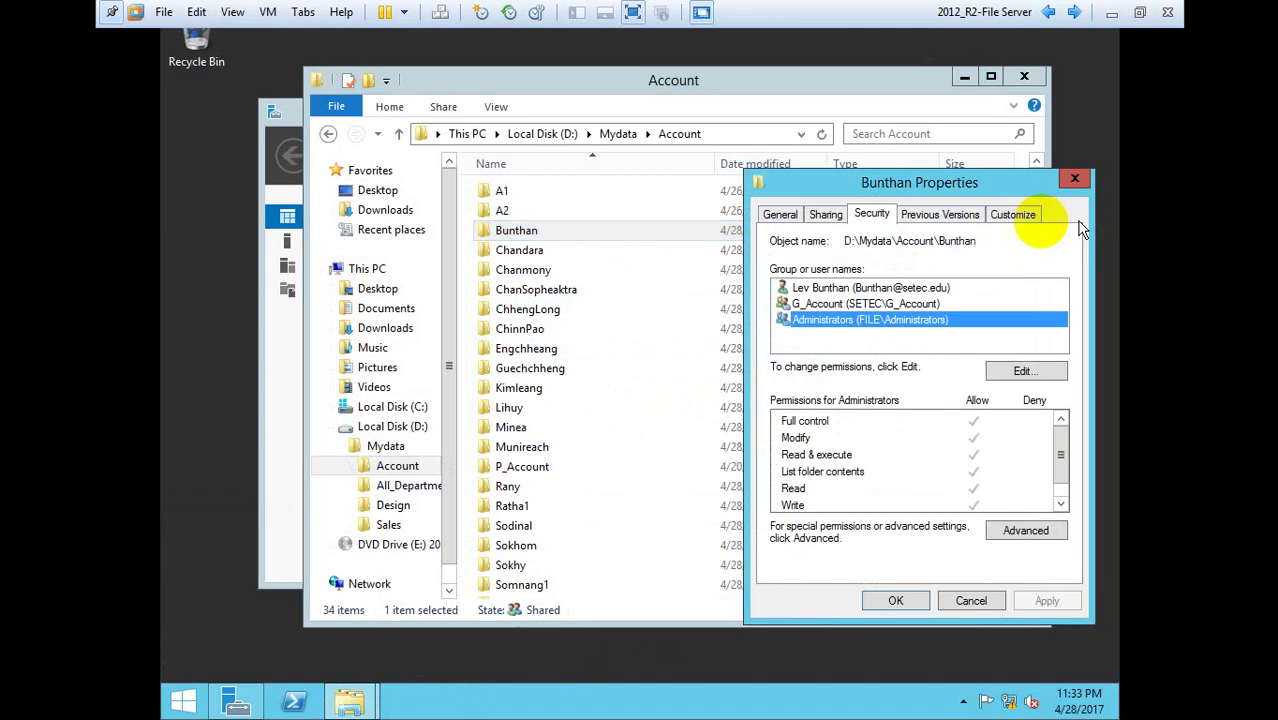
Step: Check G_Account's permissions on the folder and review the permission entries and their inheritance in the advanced security settings
{"action": "left_click", "coordinate": [817, 305]}
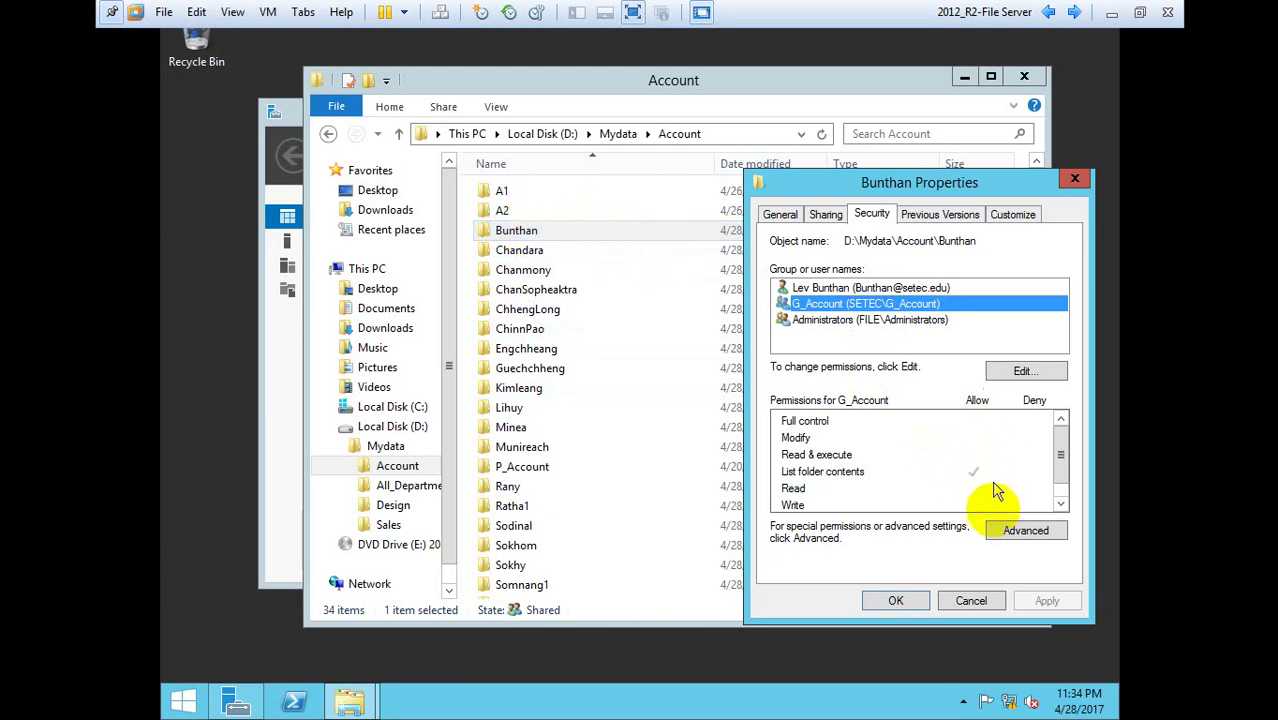
{"action": "left_click", "coordinate": [1010, 535]}
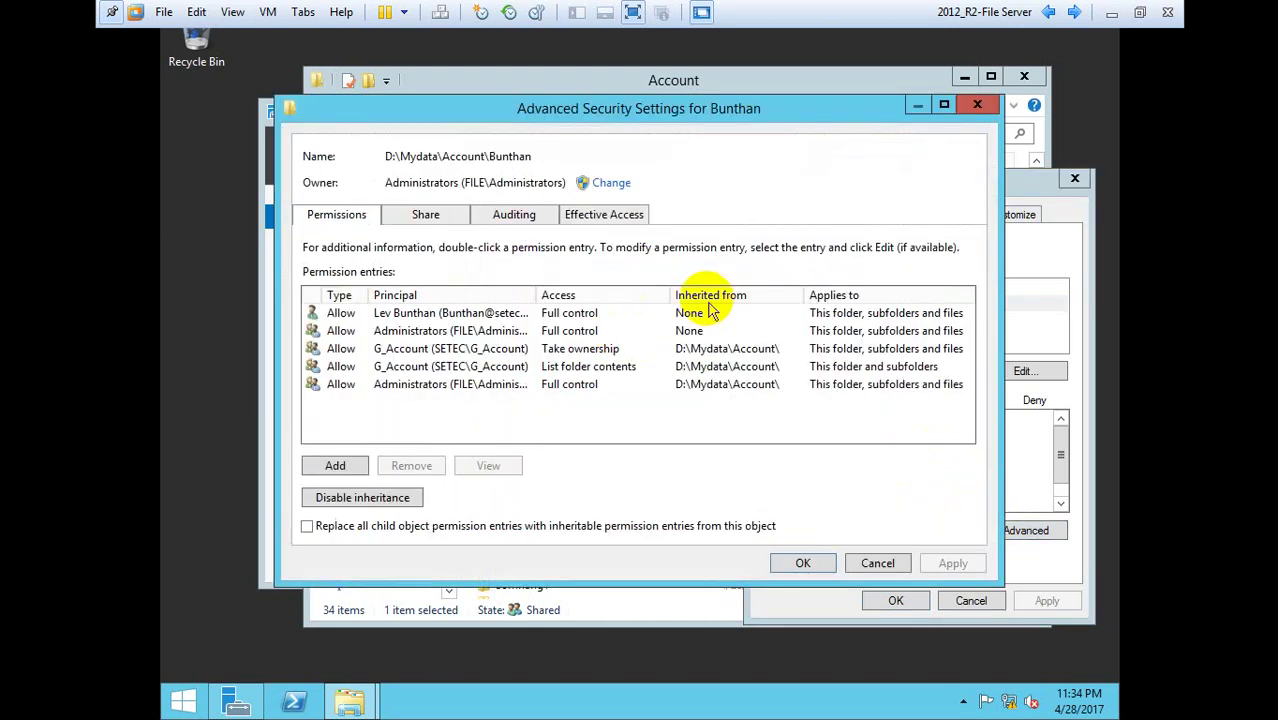
{"action": "left_click", "coordinate": [427, 350]}
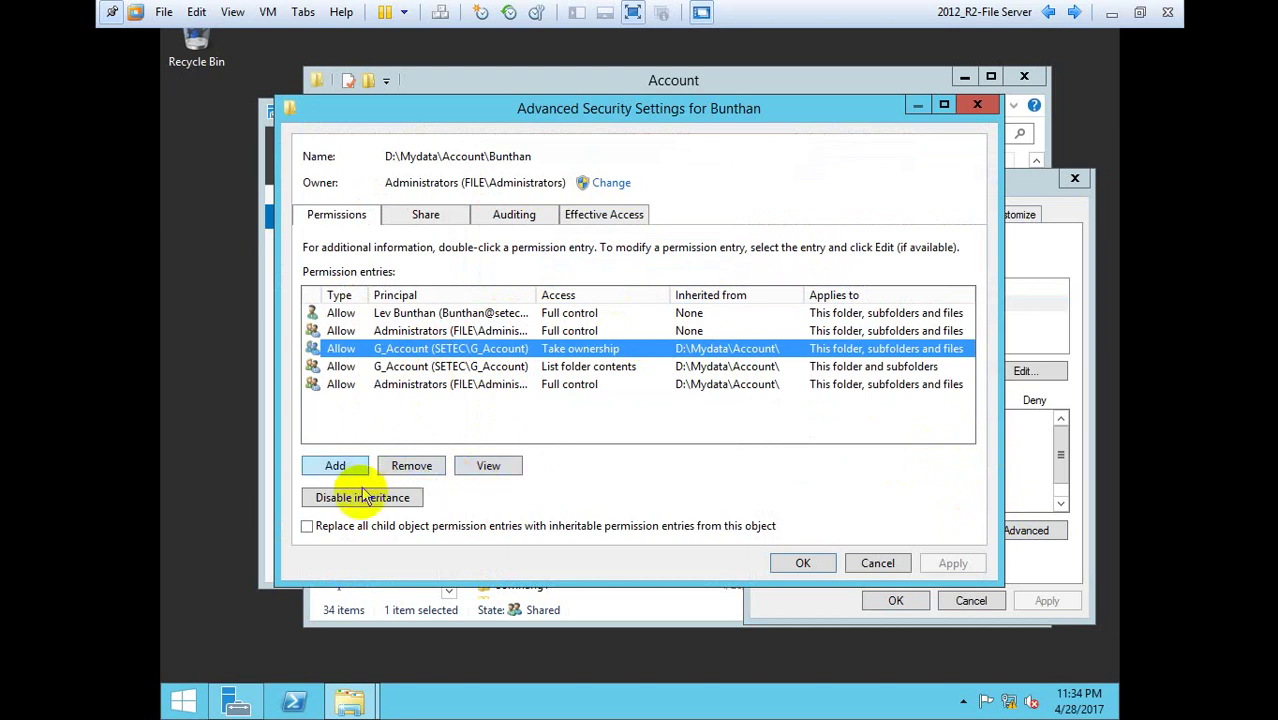
{"action": "left_click", "coordinate": [437, 366]}
{"action": "left_click", "coordinate": [430, 348]}
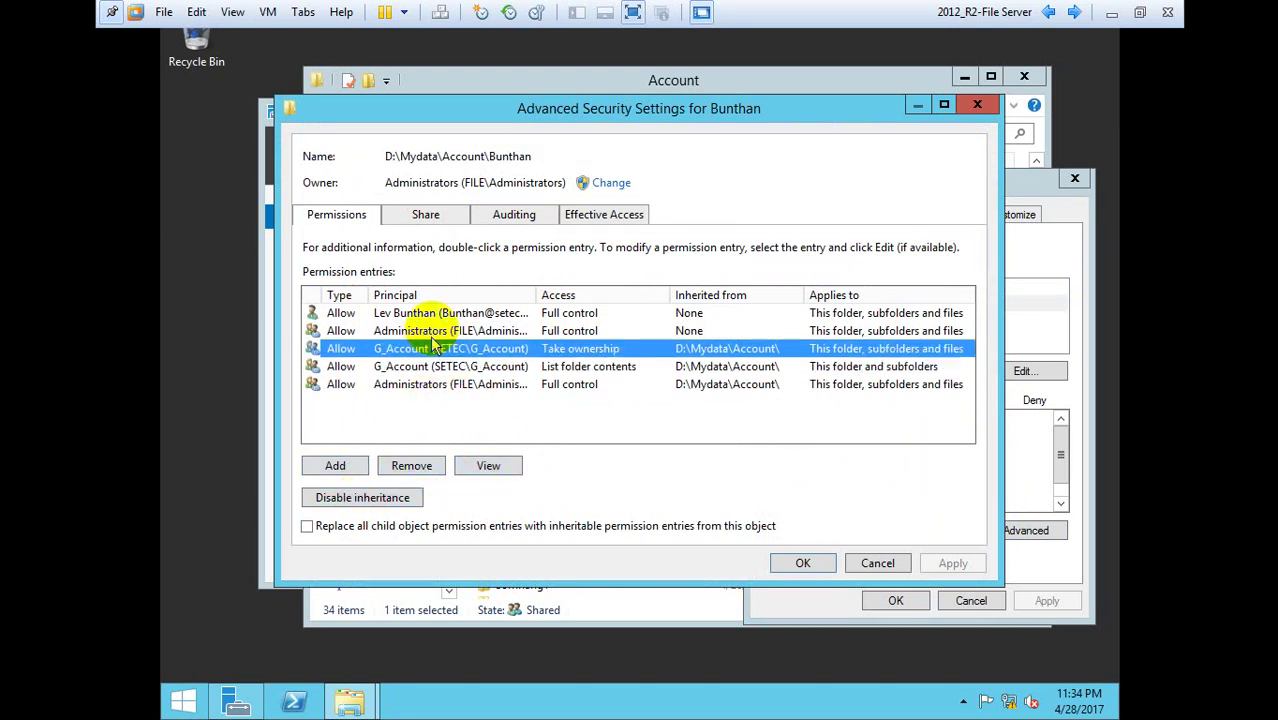
{"action": "left_click", "coordinate": [430, 330]}
{"action": "left_click", "coordinate": [430, 313]}
Step: Try disabling inheritance on the folder by converting the inherited permissions into explicit ones
{"action": "left_click", "coordinate": [435, 351]}
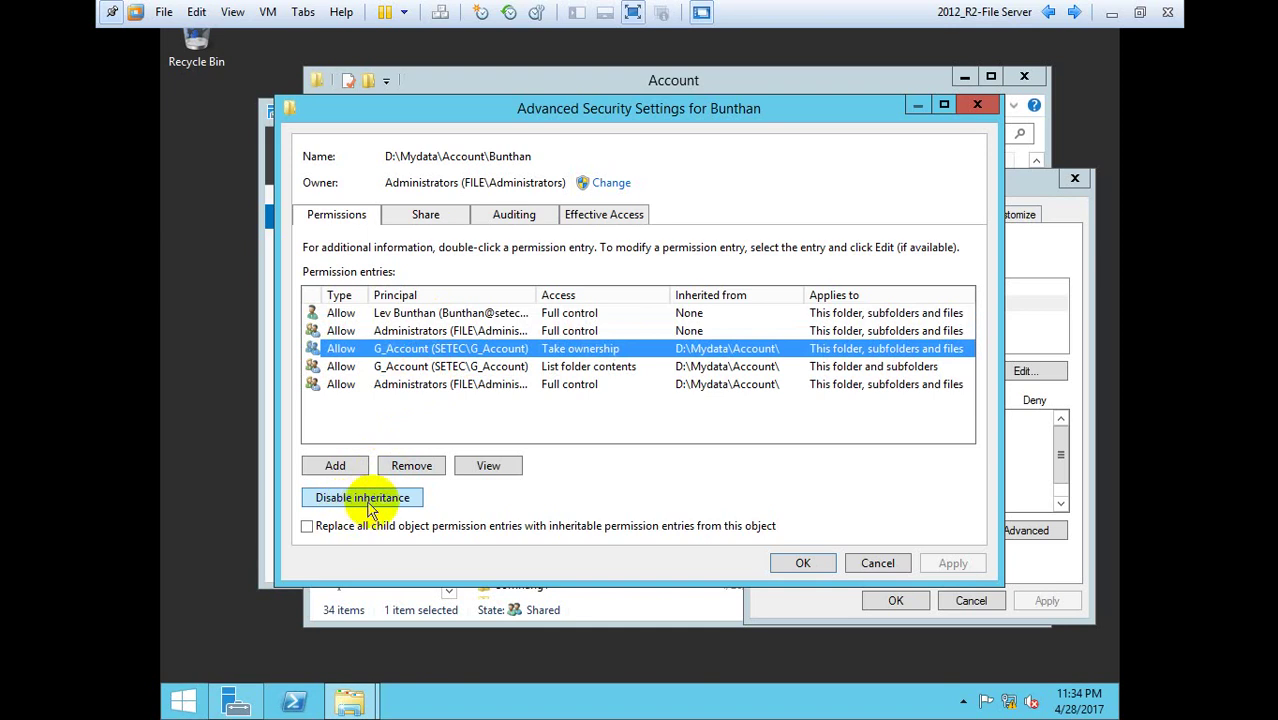
{"action": "left_click", "coordinate": [410, 497]}
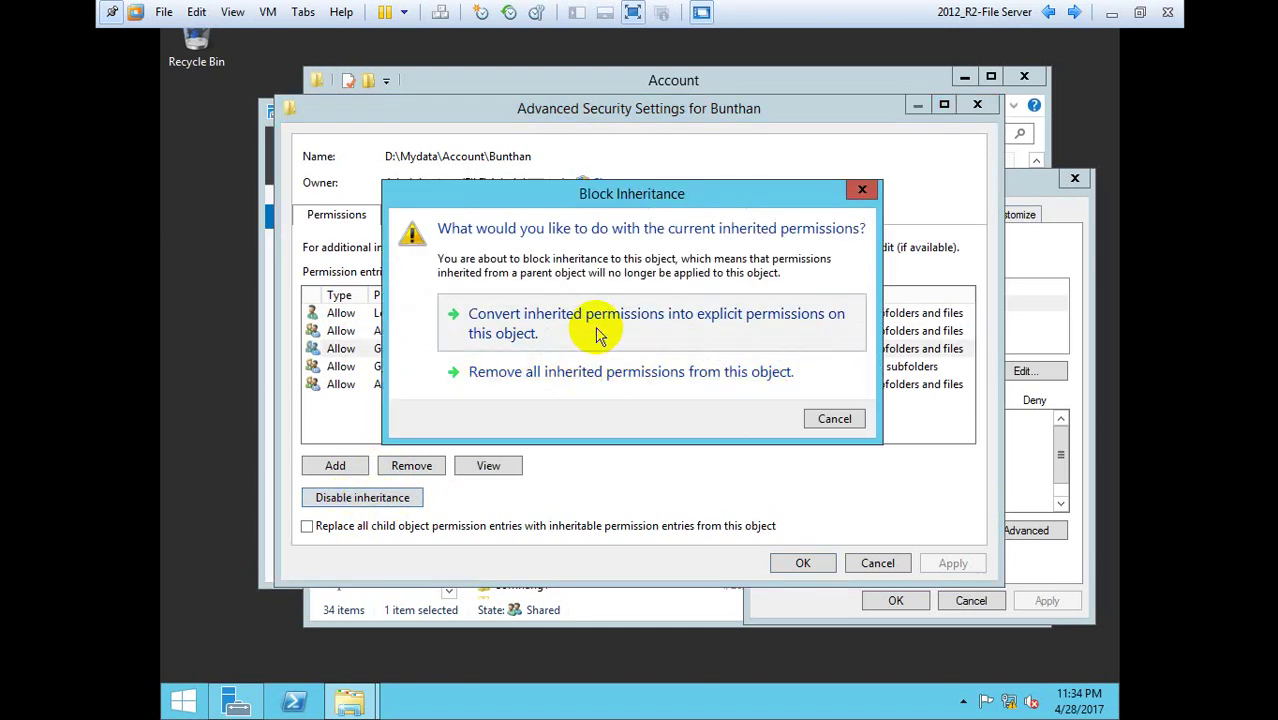
{"action": "left_click", "coordinate": [598, 334]}
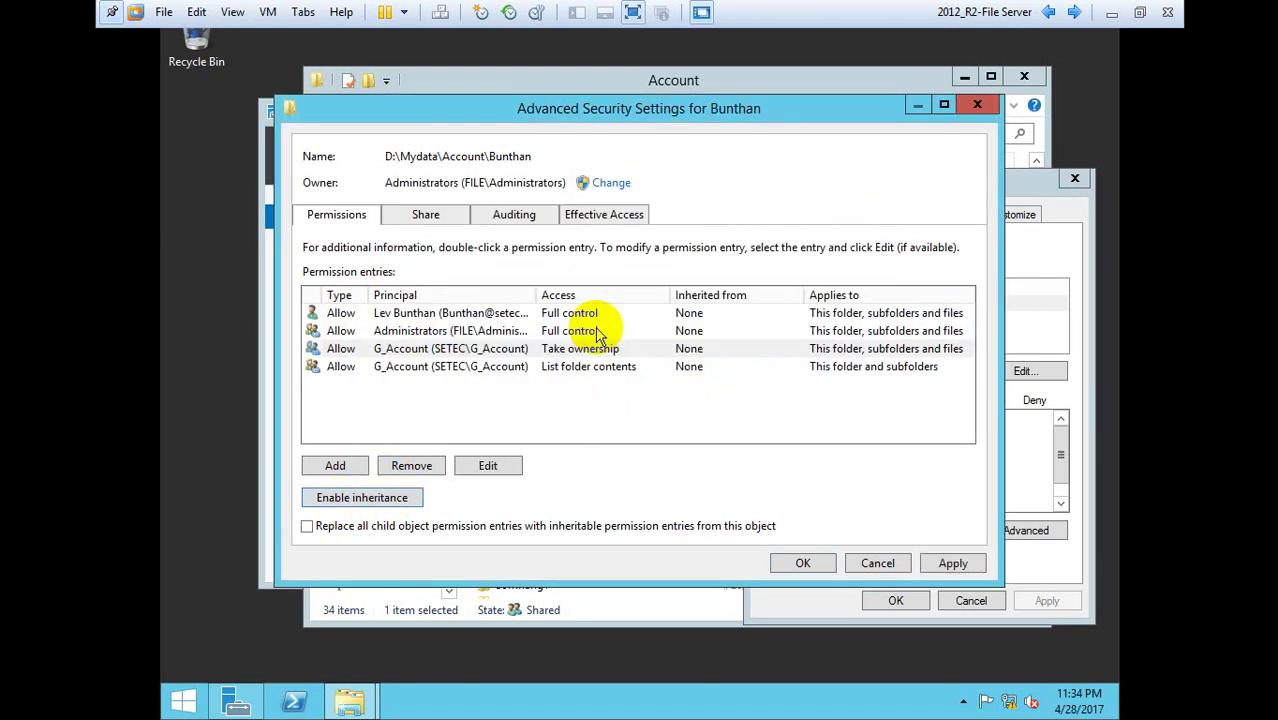
Step: Try allowing Full control in G_Account's Take ownership entry, then cancel the entry and the advanced security settings
{"action": "left_click", "coordinate": [475, 367]}
{"action": "left_click", "coordinate": [477, 348]}
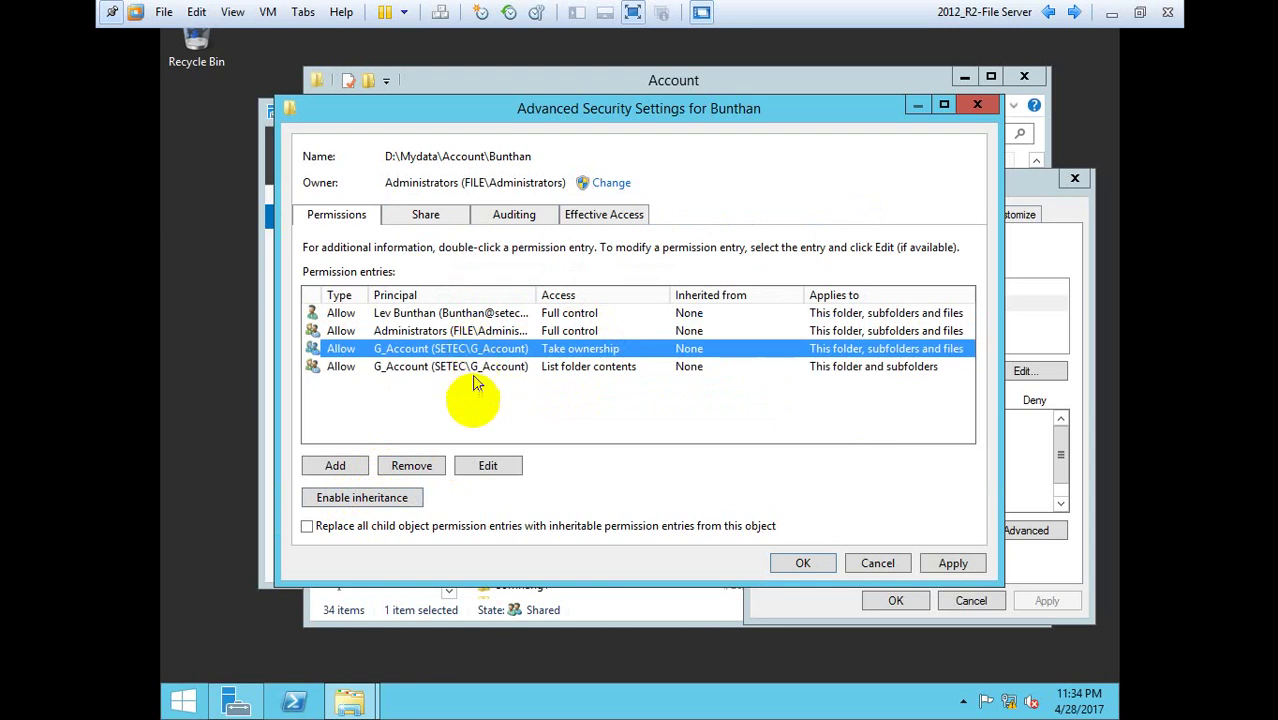
{"action": "left_click", "coordinate": [488, 467]}
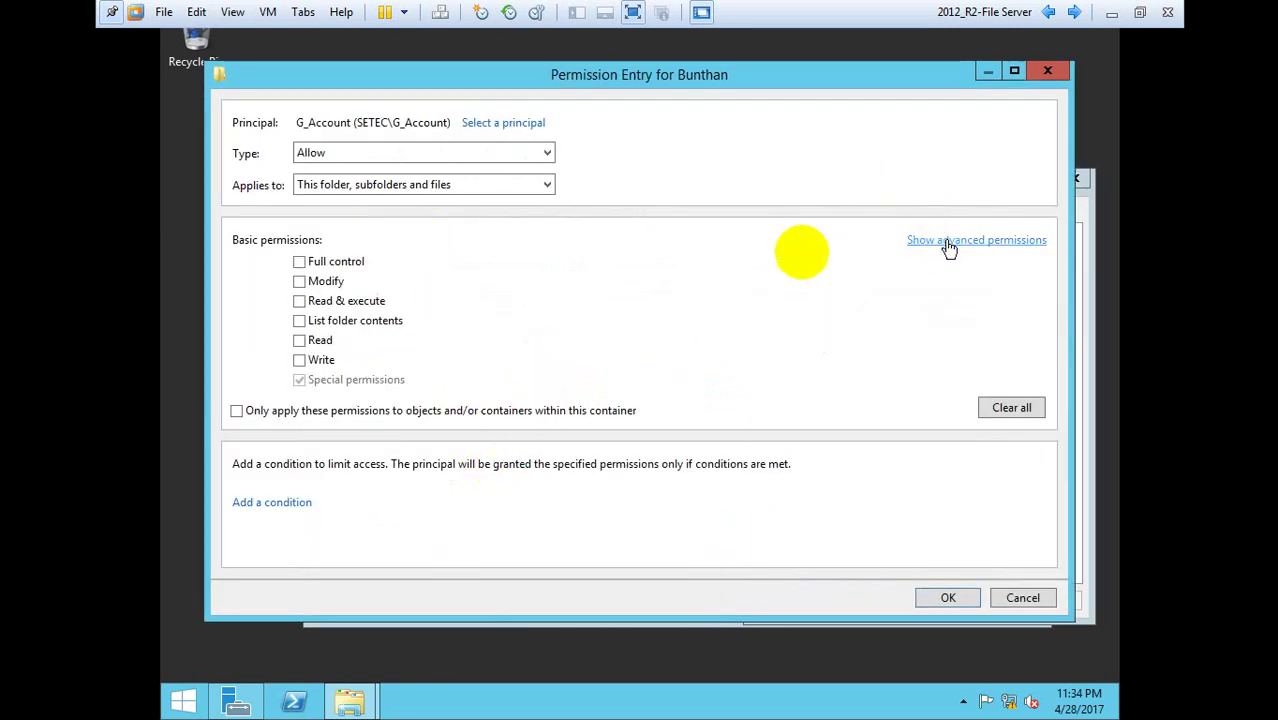
{"action": "left_click", "coordinate": [948, 243]}
{"action": "left_click", "coordinate": [333, 268]}
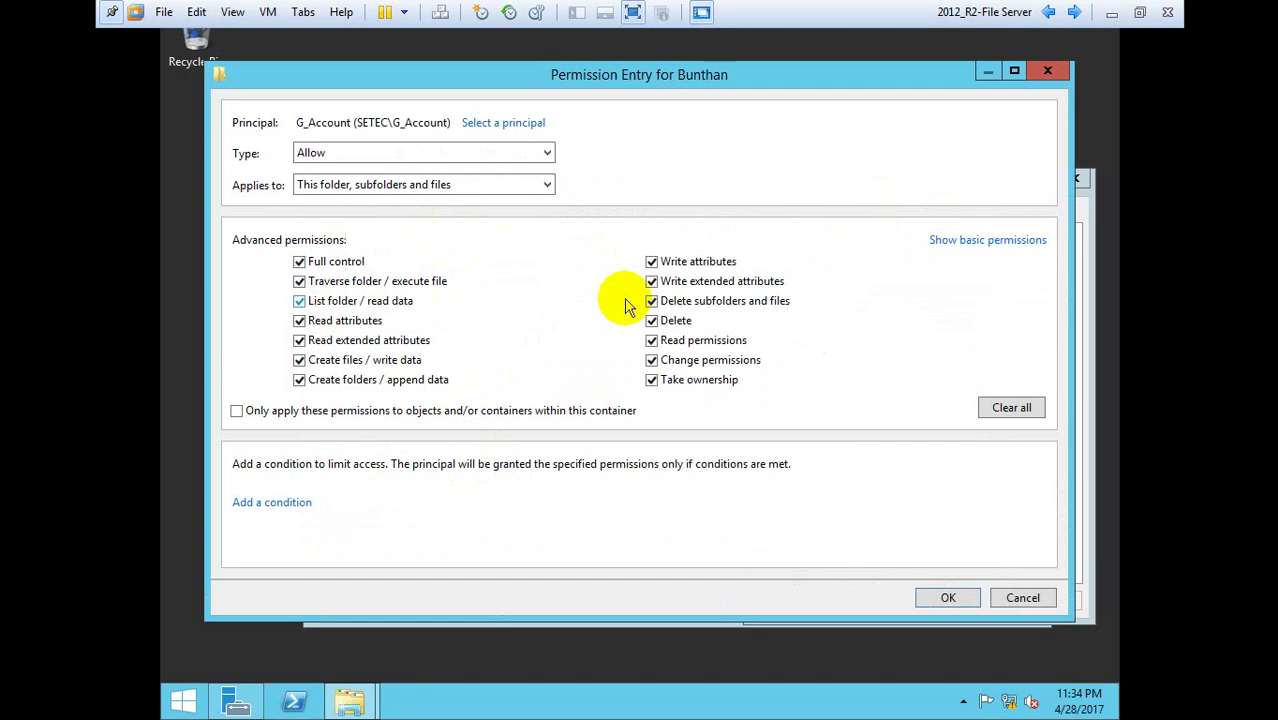
{"action": "left_click", "coordinate": [1024, 598]}
{"action": "left_click", "coordinate": [880, 564]}
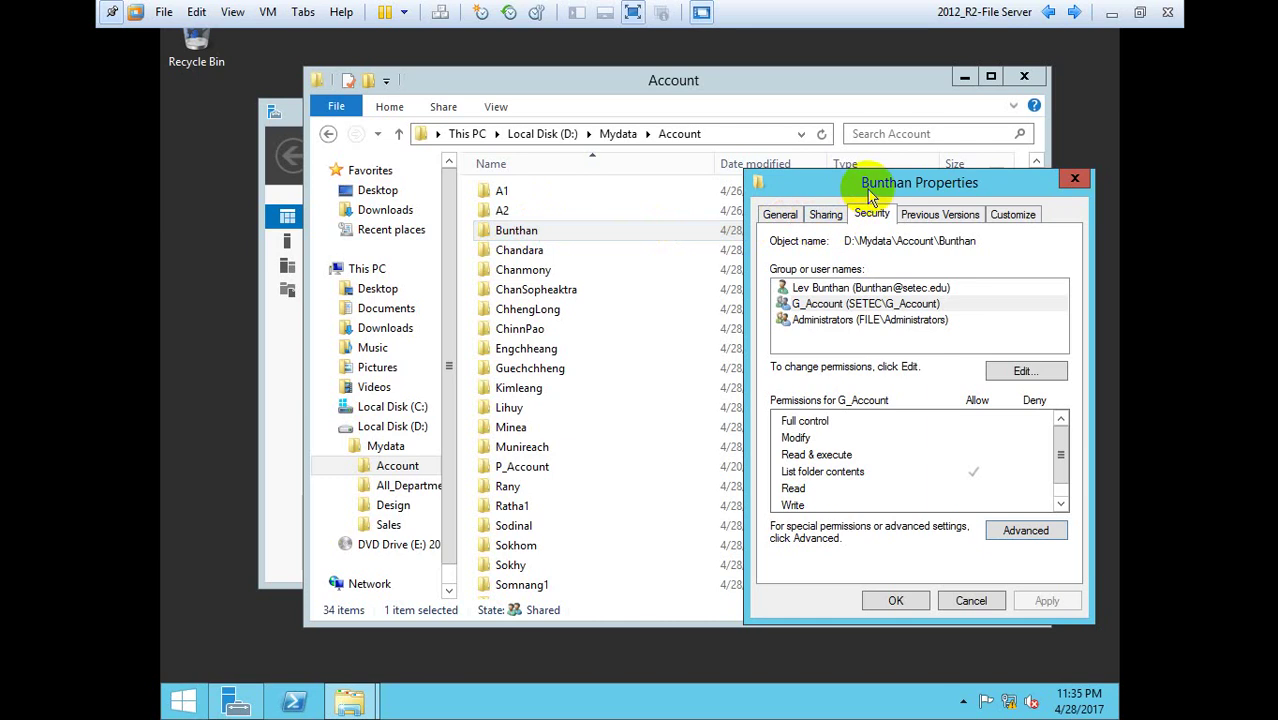
Step: Disable inheritance on the user's folder in Account, converting the inherited permissions into explicit ones
{"action": "left_click_drag", "start_coordinate": [866, 185], "coordinate": [769, 147]}
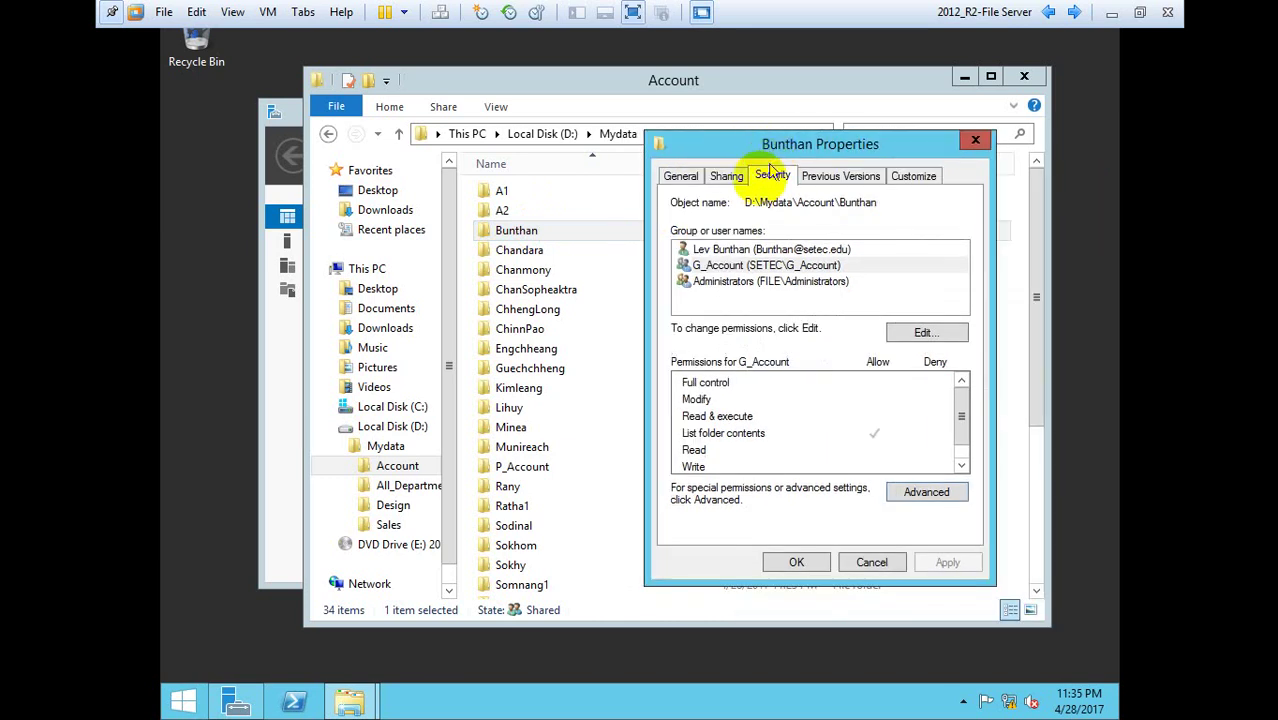
{"action": "left_click", "coordinate": [918, 495]}
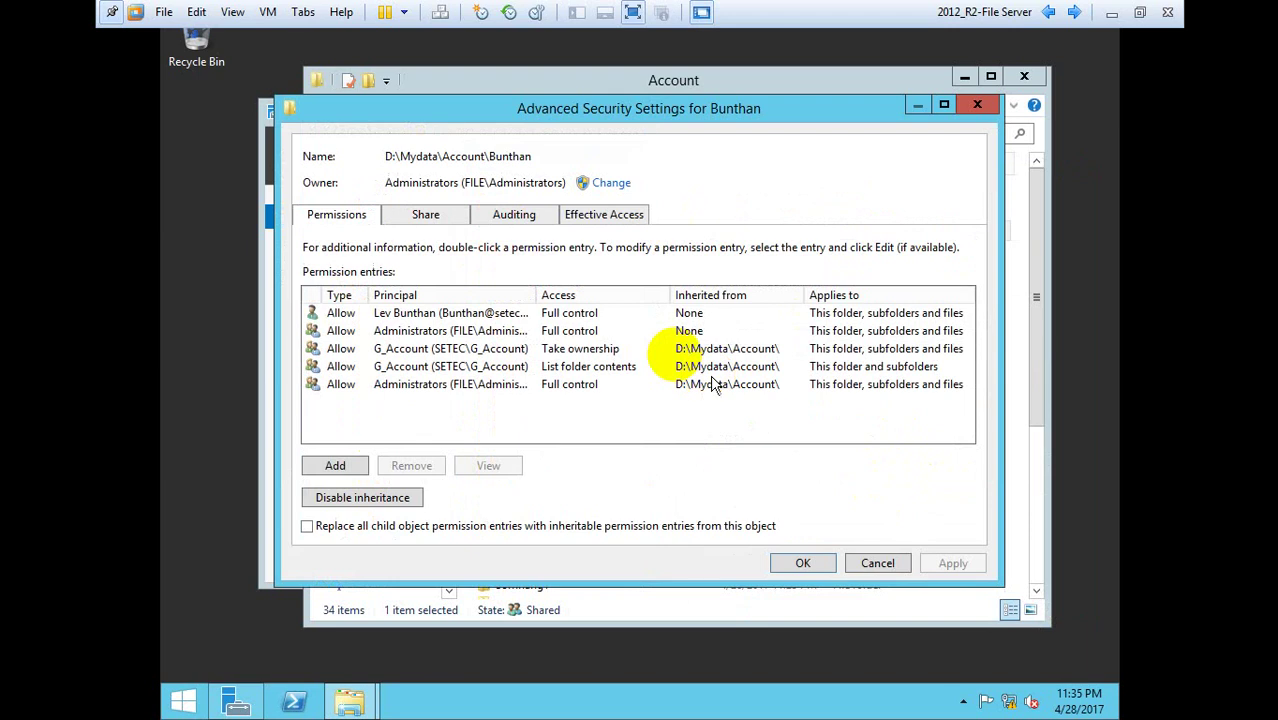
{"action": "left_click", "coordinate": [350, 500]}
{"action": "left_click", "coordinate": [516, 310]}
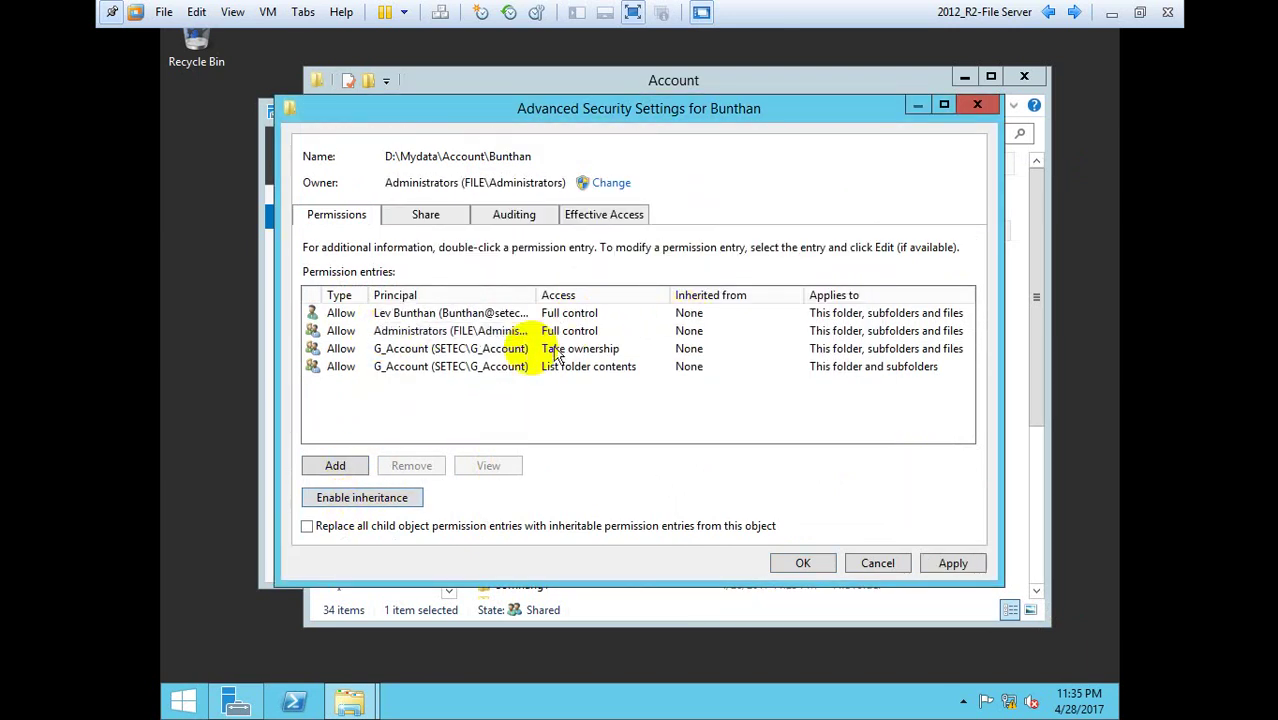
Step: Go through the folder's explicit permission entries and remove G_Account's Take ownership and List folder contents entries
{"action": "left_click", "coordinate": [425, 318]}
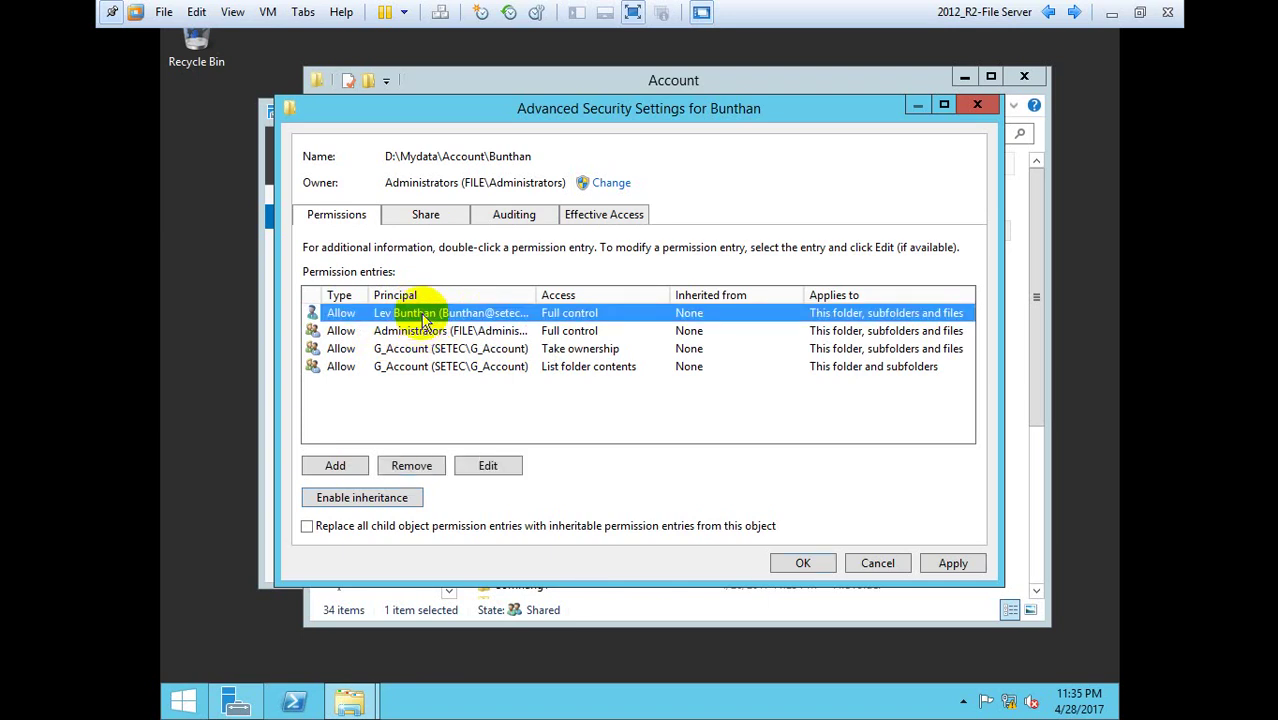
{"action": "left_click", "coordinate": [410, 335]}
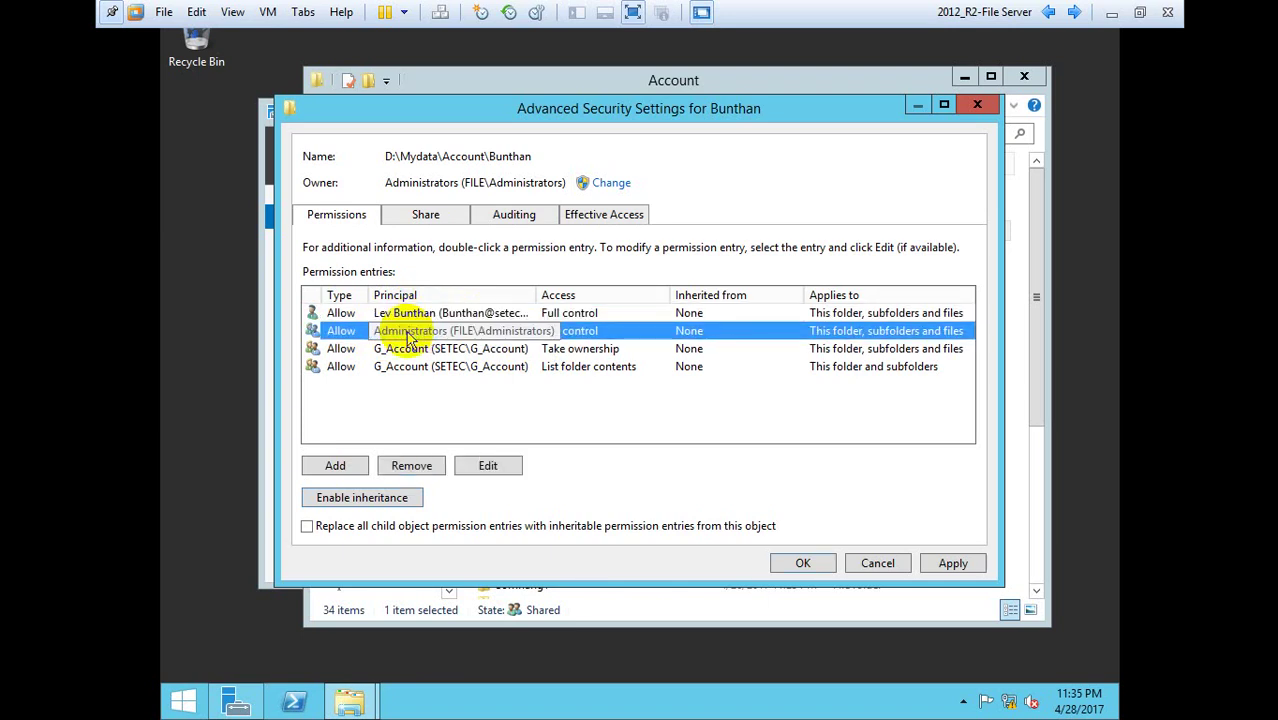
{"action": "left_click", "coordinate": [406, 350]}
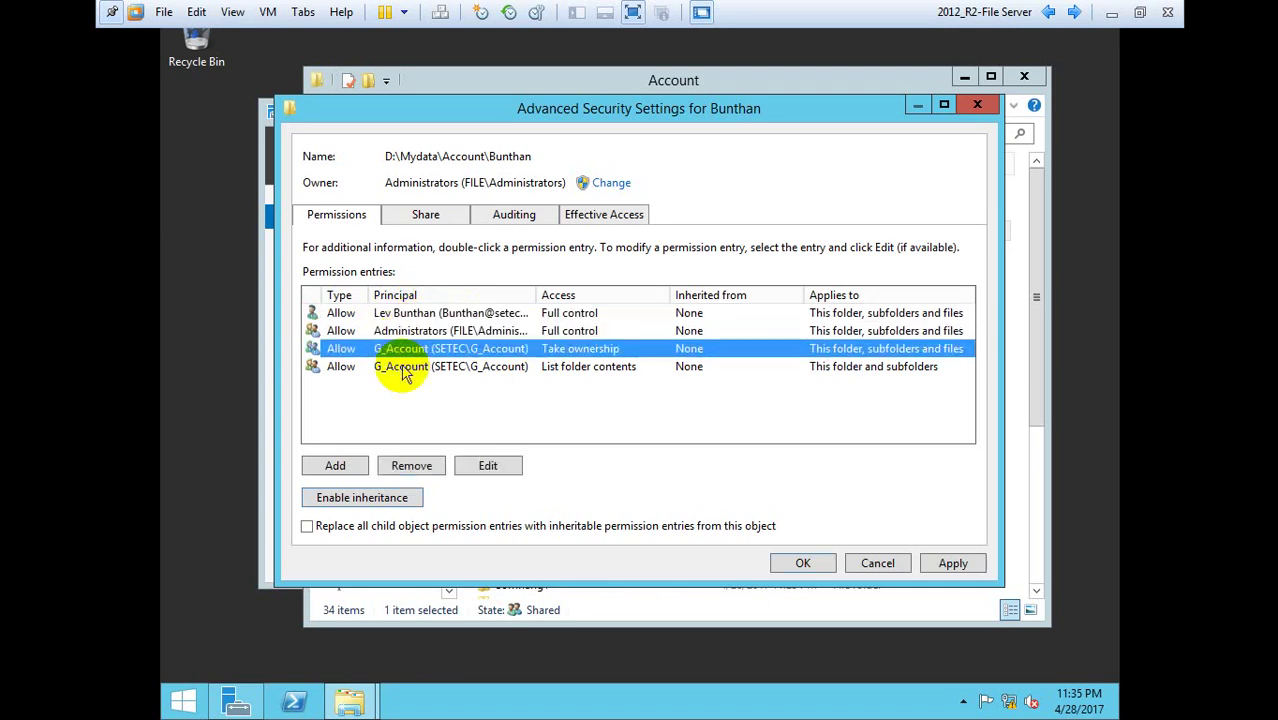
{"action": "left_click", "coordinate": [406, 368]}
{"action": "left_click", "coordinate": [408, 352]}
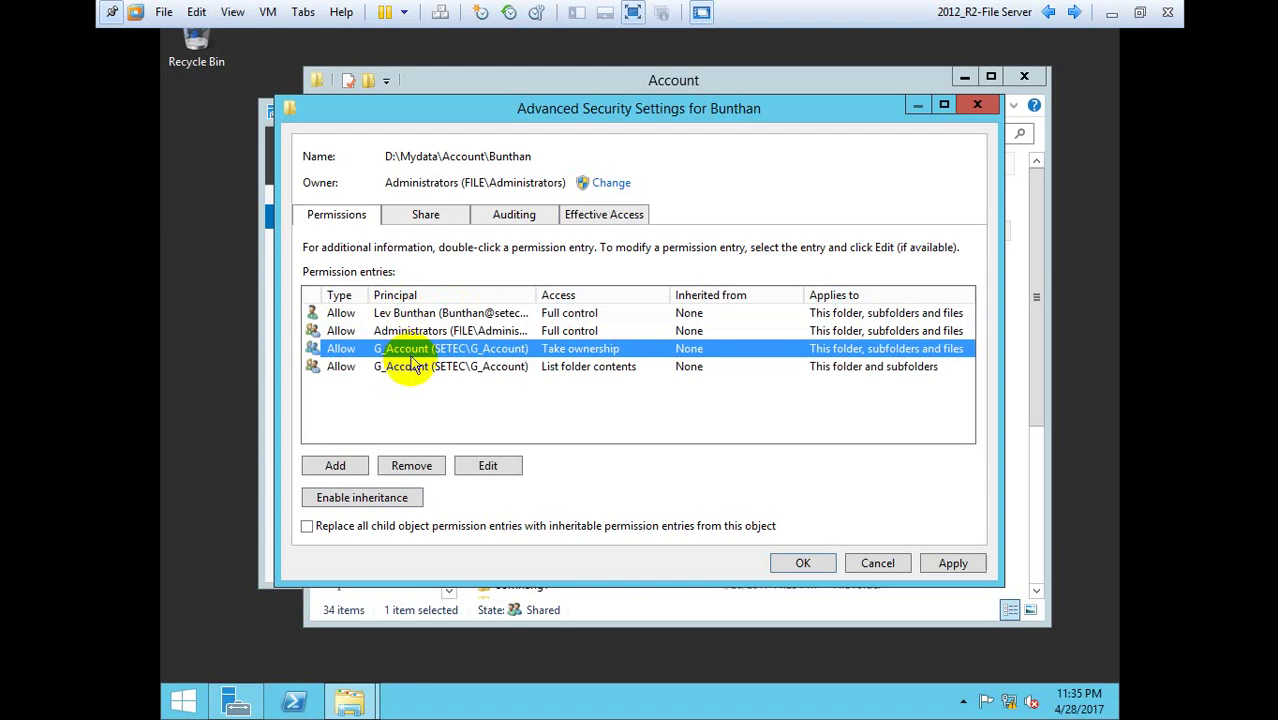
{"action": "left_click", "coordinate": [413, 368]}
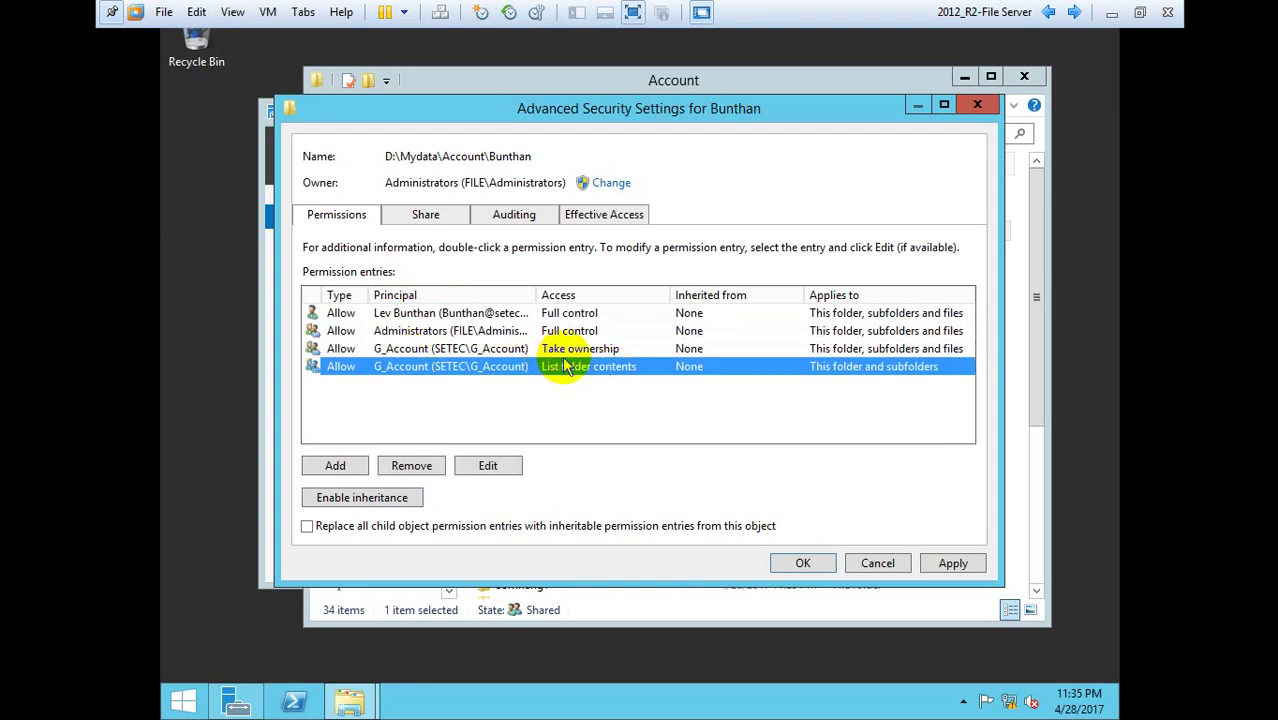
{"action": "left_click", "coordinate": [568, 350]}
{"action": "left_click", "coordinate": [412, 465]}
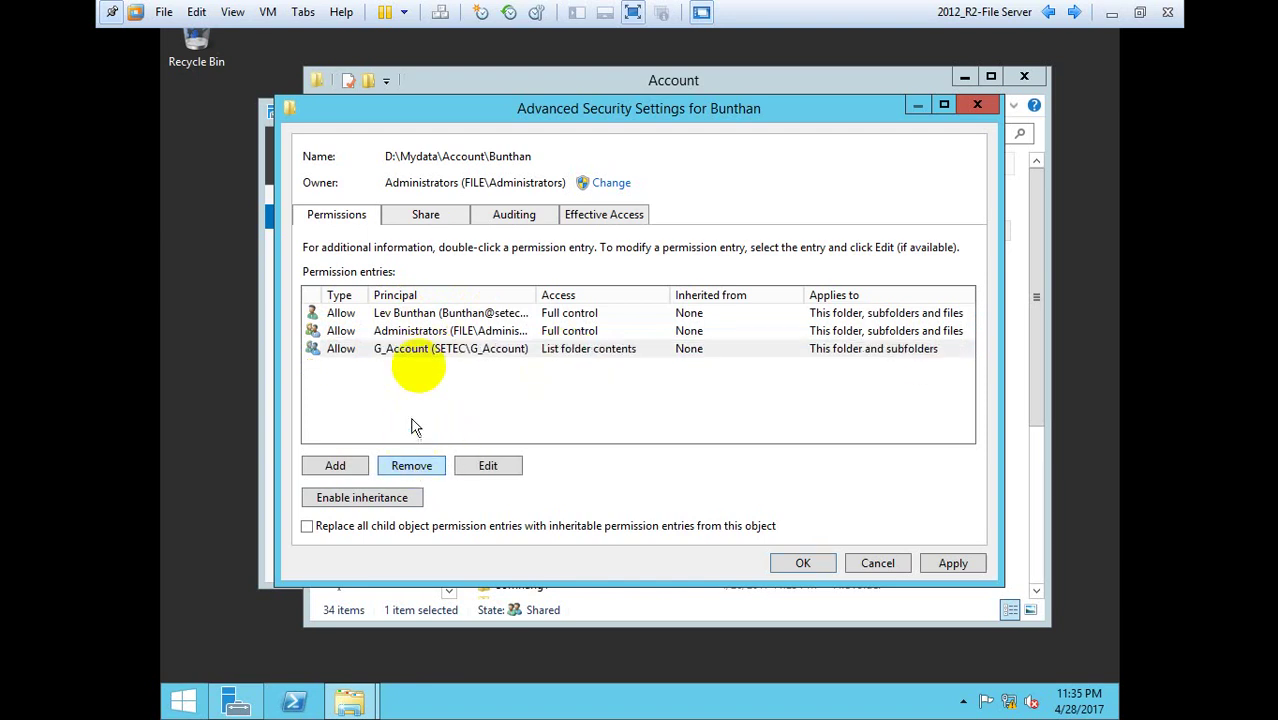
{"action": "left_click", "coordinate": [426, 350]}
{"action": "left_click", "coordinate": [412, 465]}
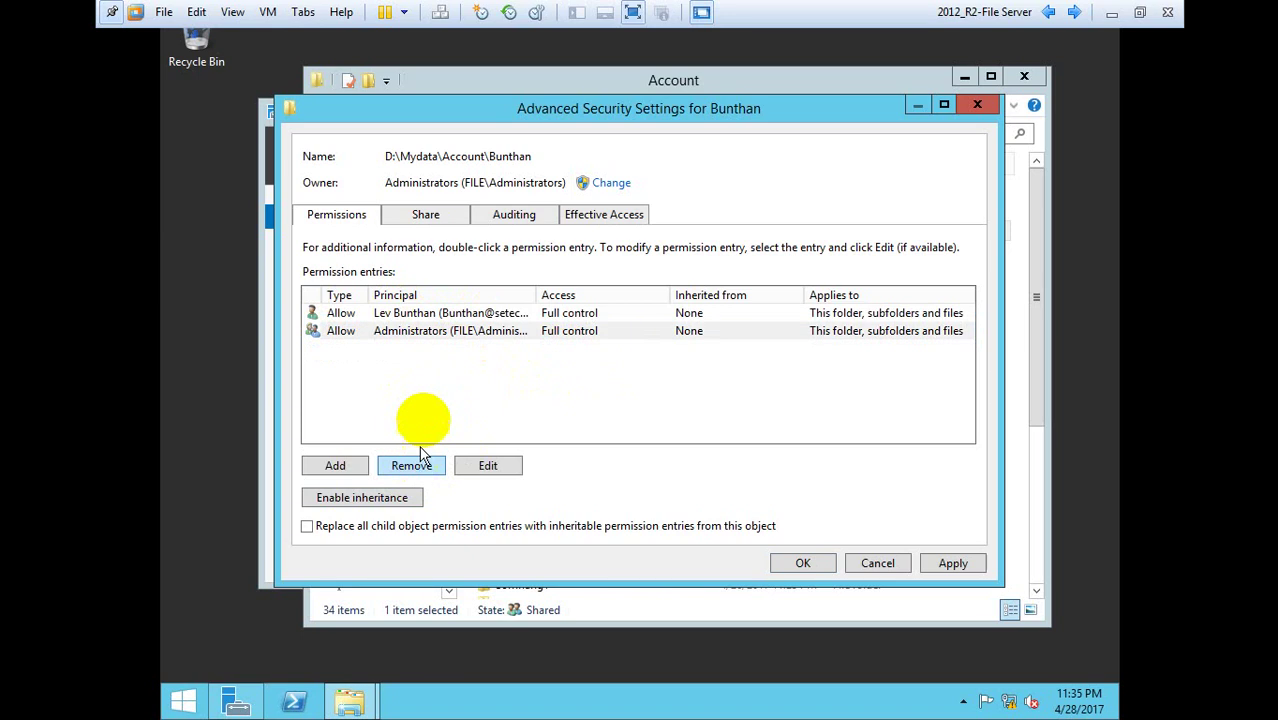
Step: Withdraw Delete subfolders and files, Delete and Change permissions from the folder user's Full control entry, and apply the advanced security settings
{"action": "left_click", "coordinate": [437, 318]}
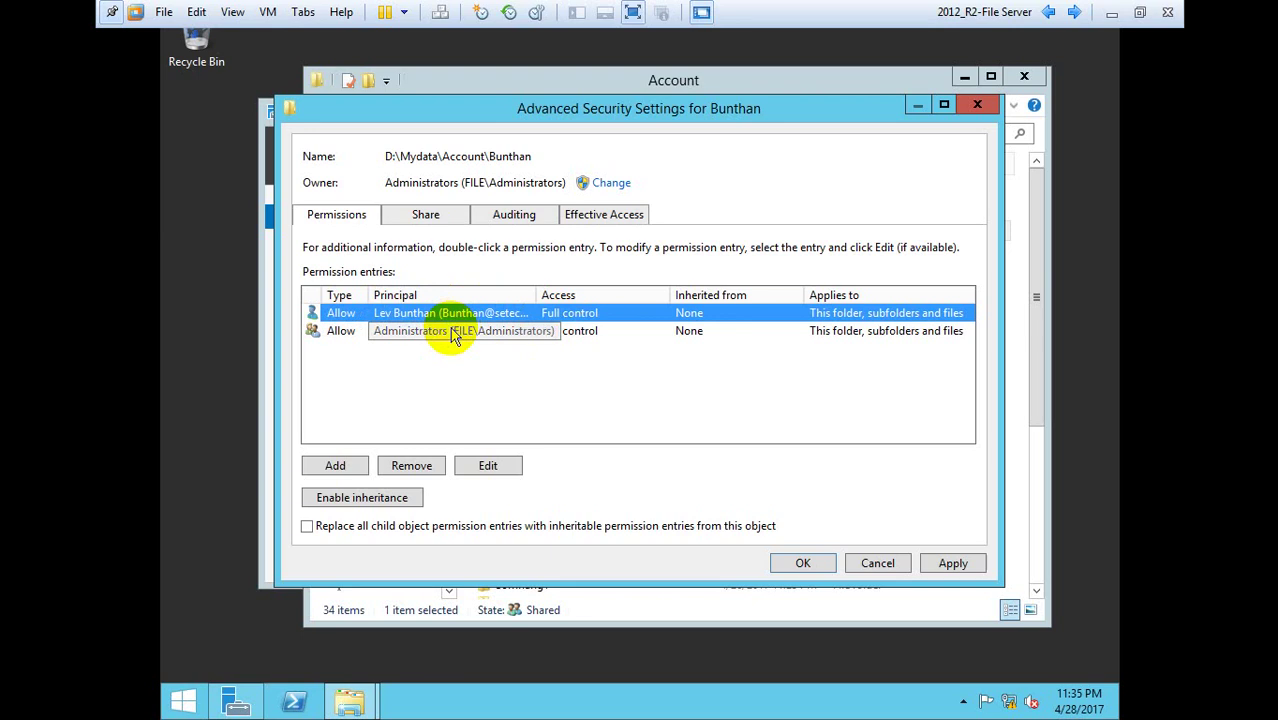
{"action": "left_click", "coordinate": [487, 468]}
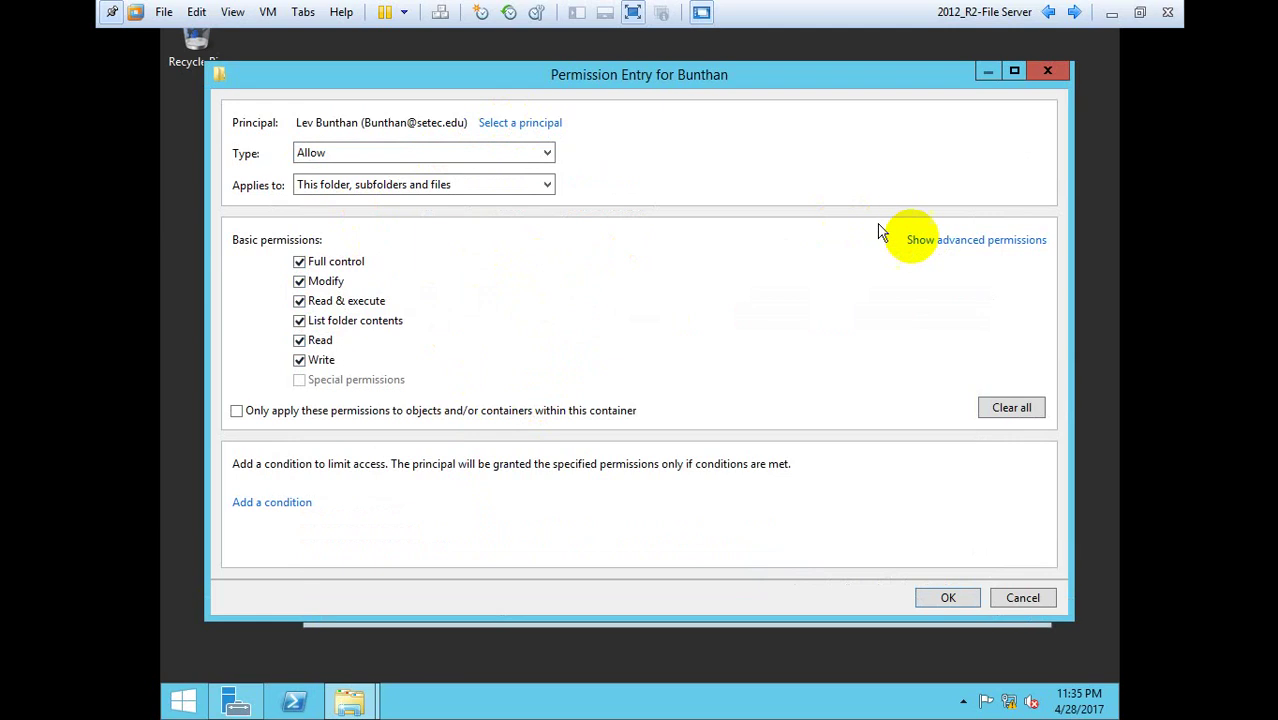
{"action": "left_click", "coordinate": [938, 245]}
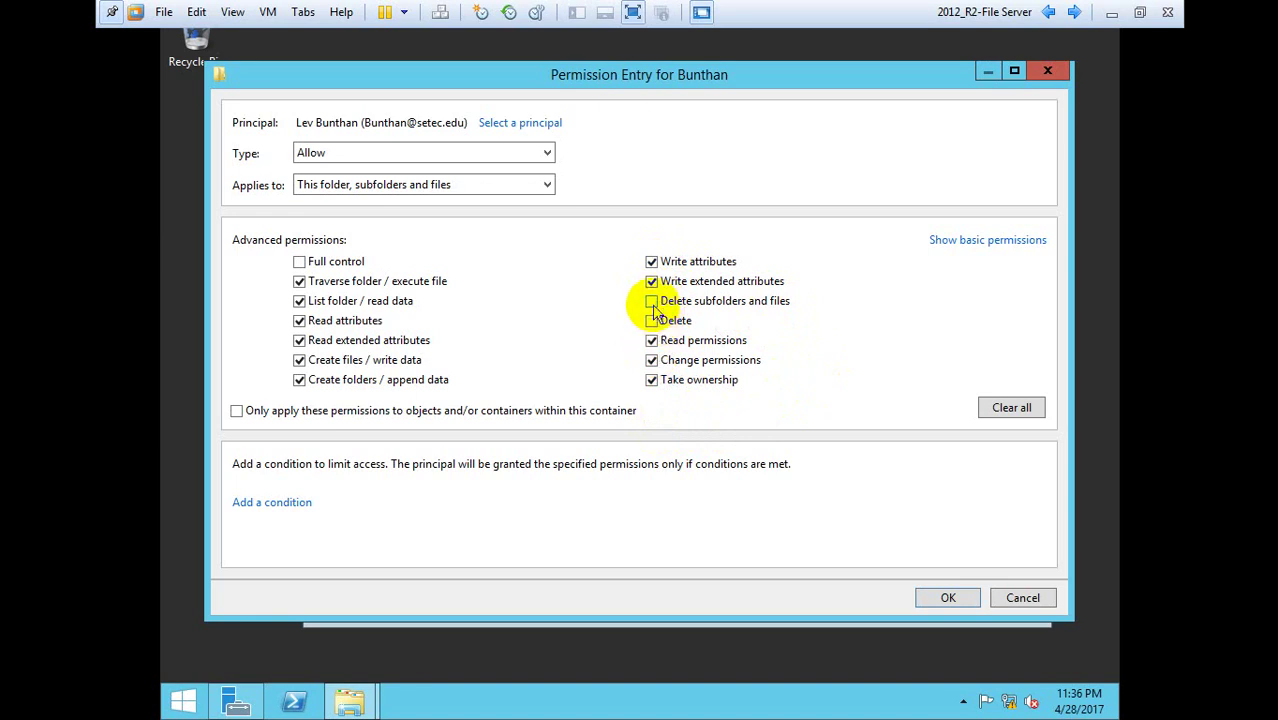
{"action": "left_click", "coordinate": [653, 362]}
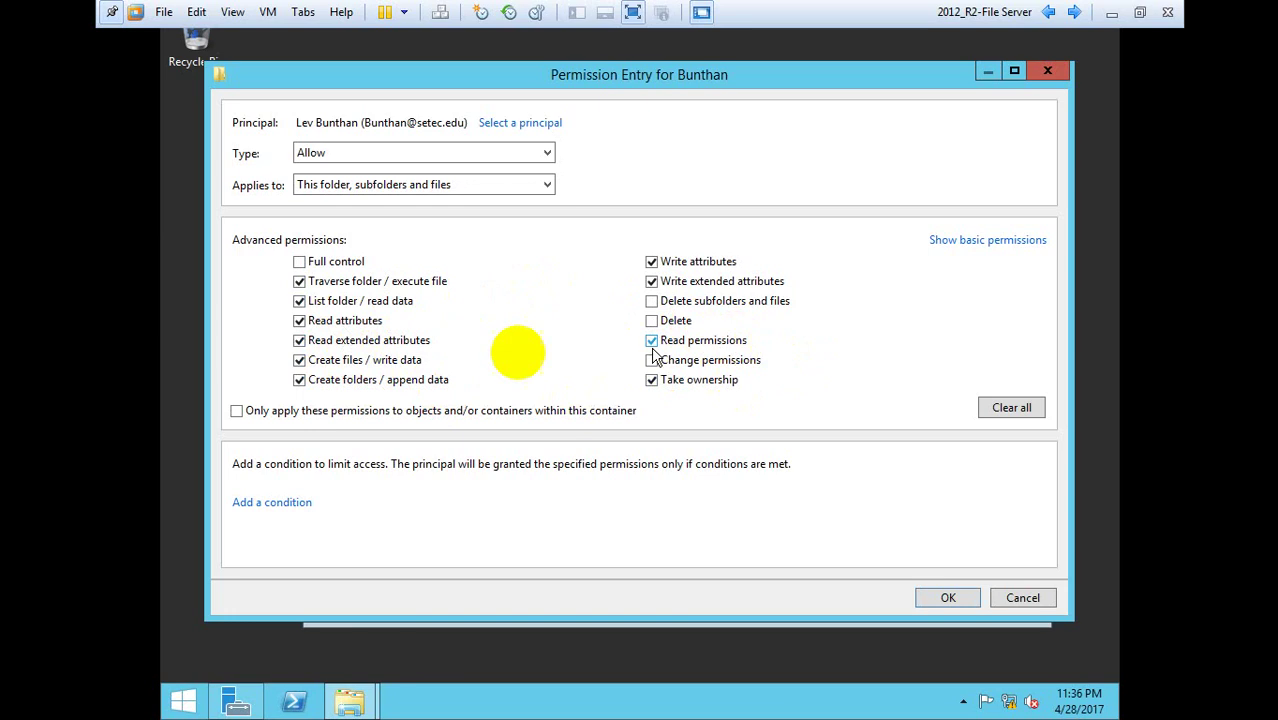
{"action": "left_click", "coordinate": [948, 598]}
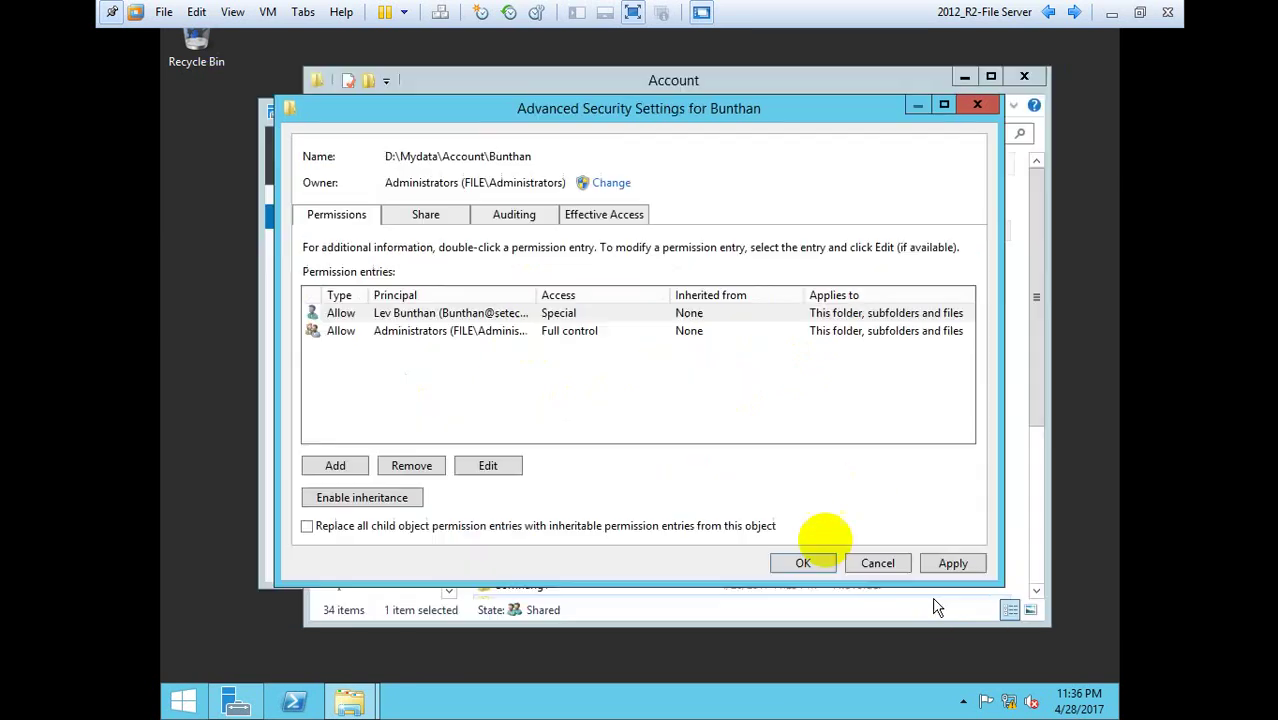
{"action": "left_click", "coordinate": [950, 562]}
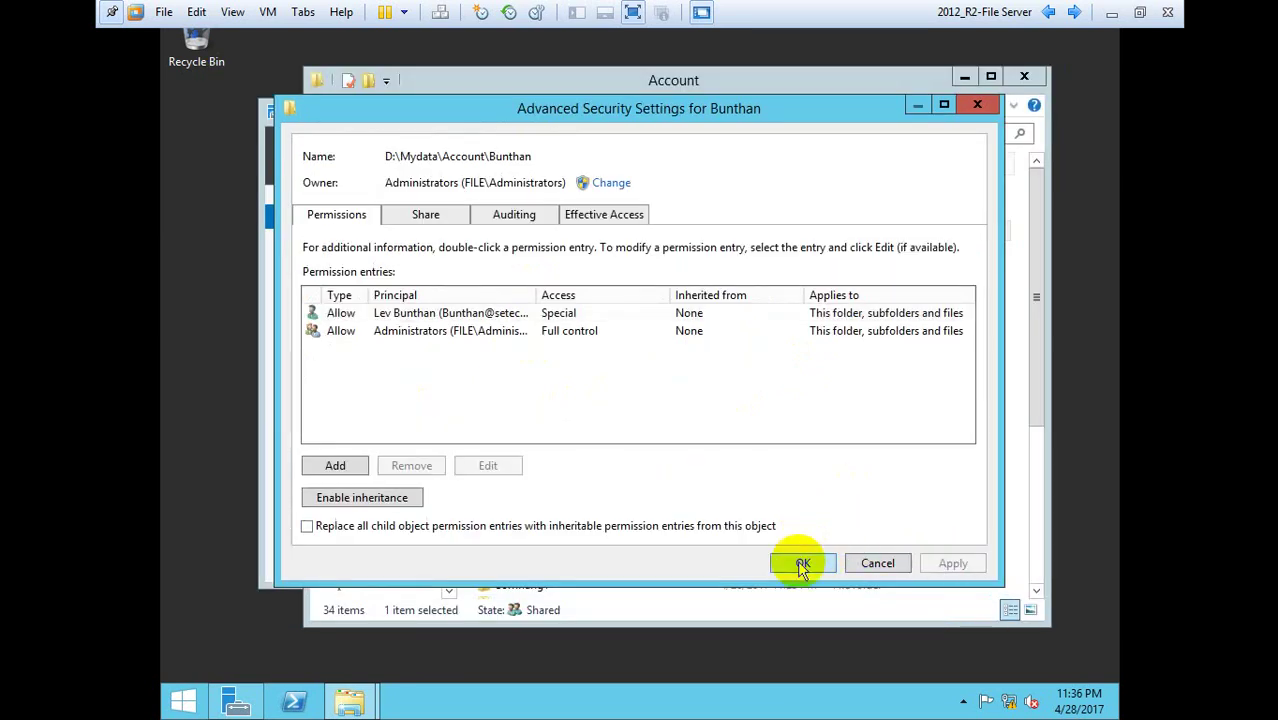
{"action": "left_click", "coordinate": [803, 562]}
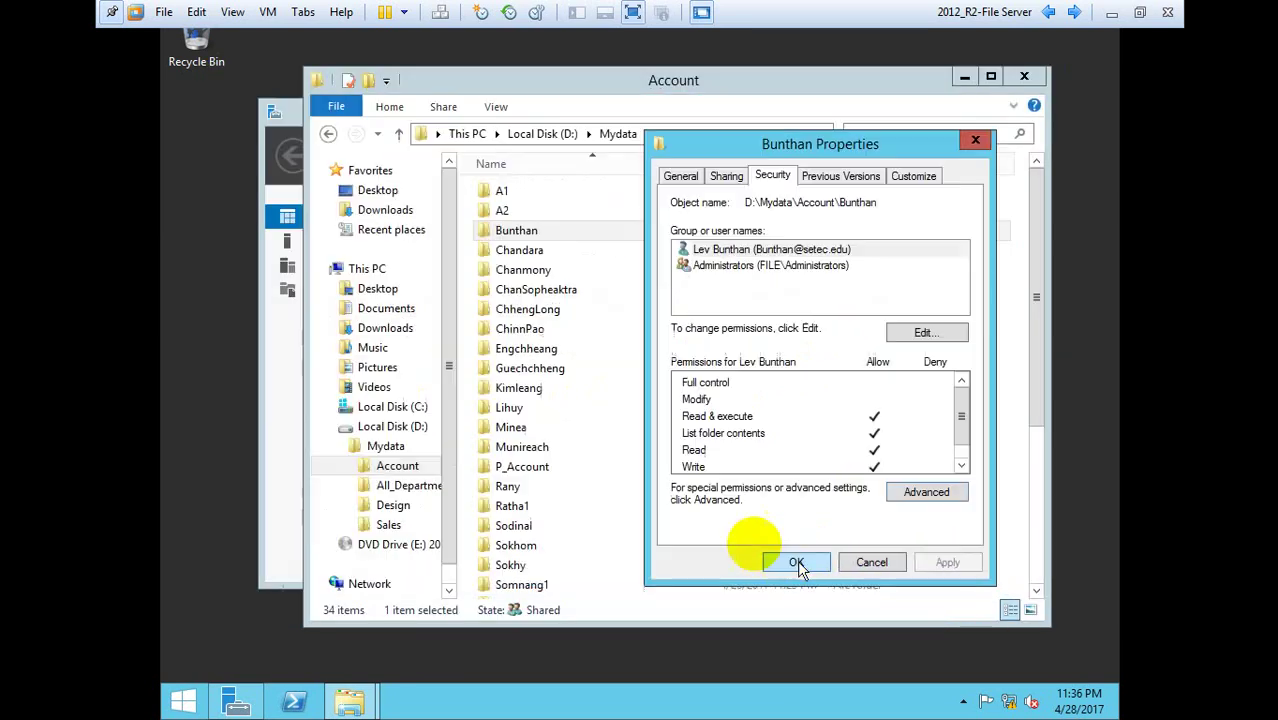
Step: Compare the permissions of the folder's user and Administrators on the folder, and close its properties
{"action": "left_click", "coordinate": [745, 264]}
{"action": "left_click", "coordinate": [740, 249]}
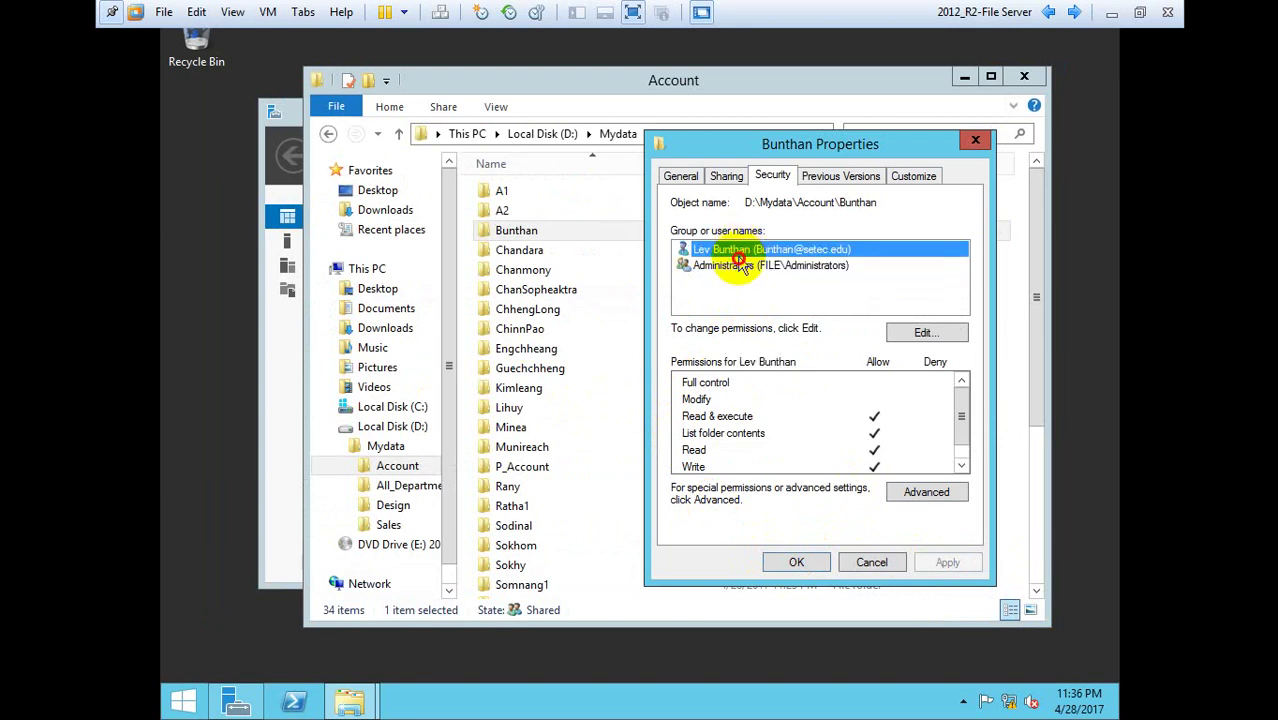
{"action": "left_click", "coordinate": [738, 265]}
{"action": "left_click", "coordinate": [738, 250]}
{"action": "left_click", "coordinate": [731, 266]}
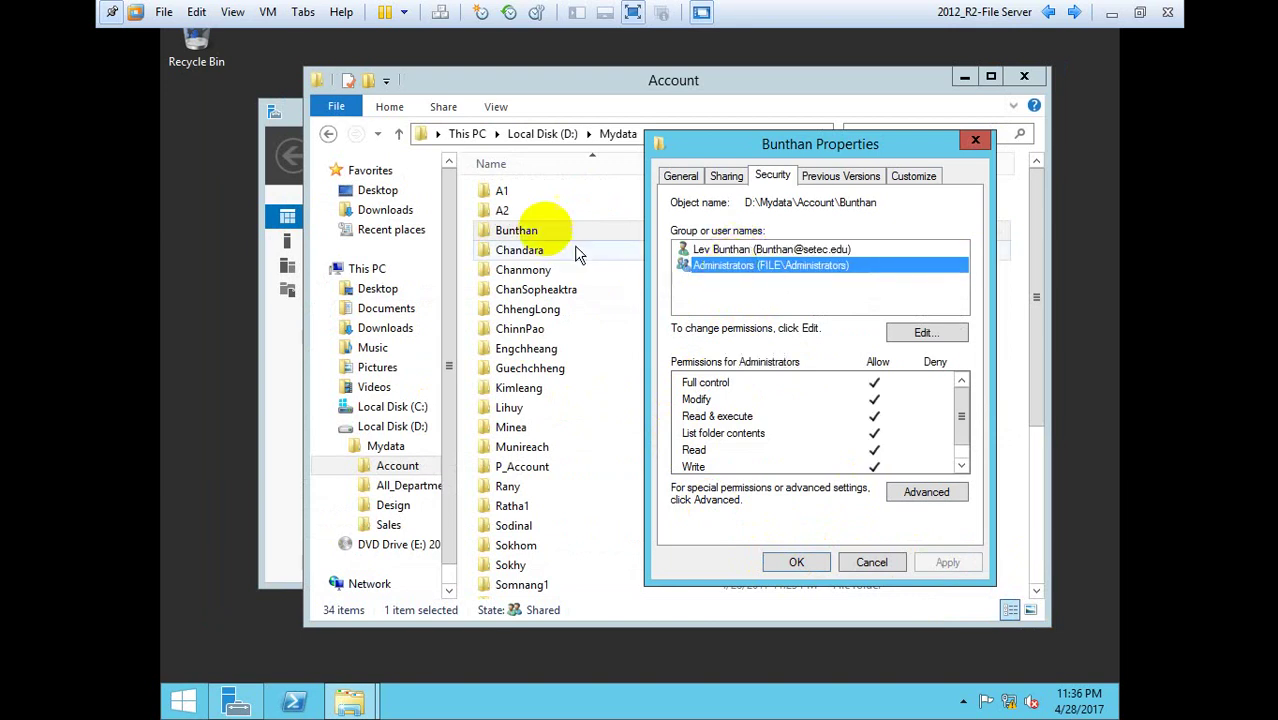
{"action": "left_click", "coordinate": [765, 250]}
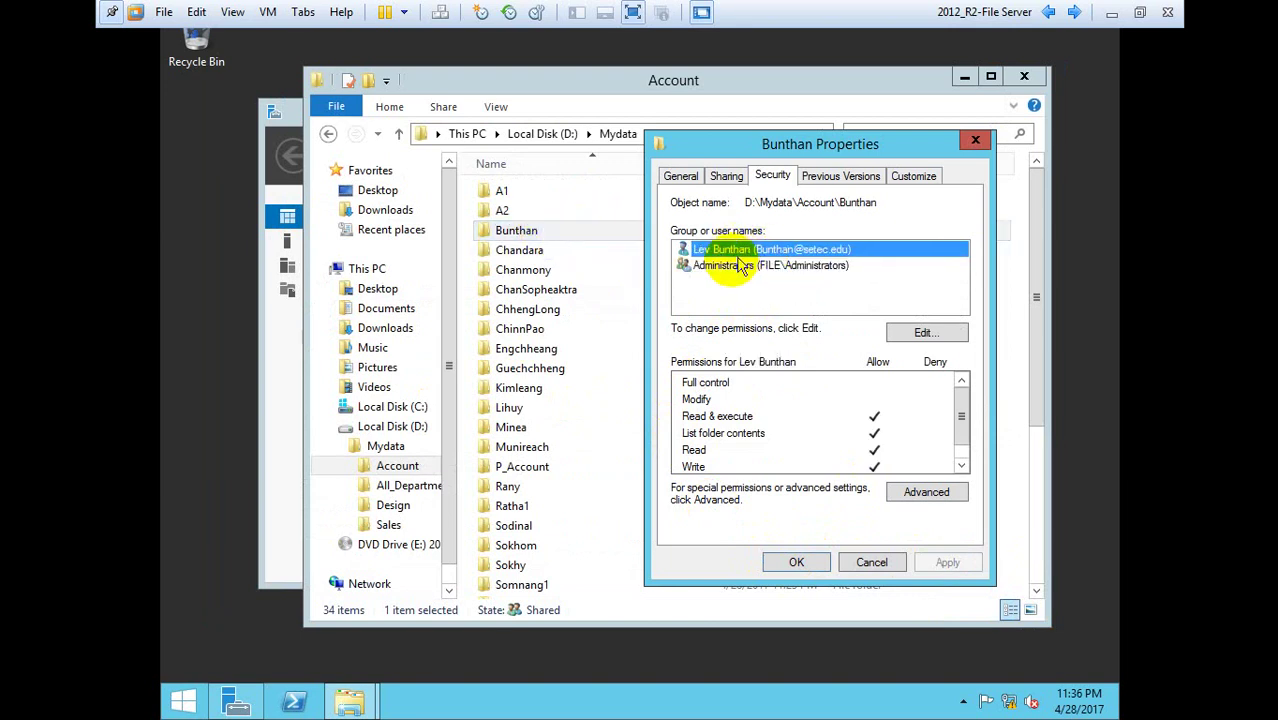
{"action": "left_click", "coordinate": [738, 266]}
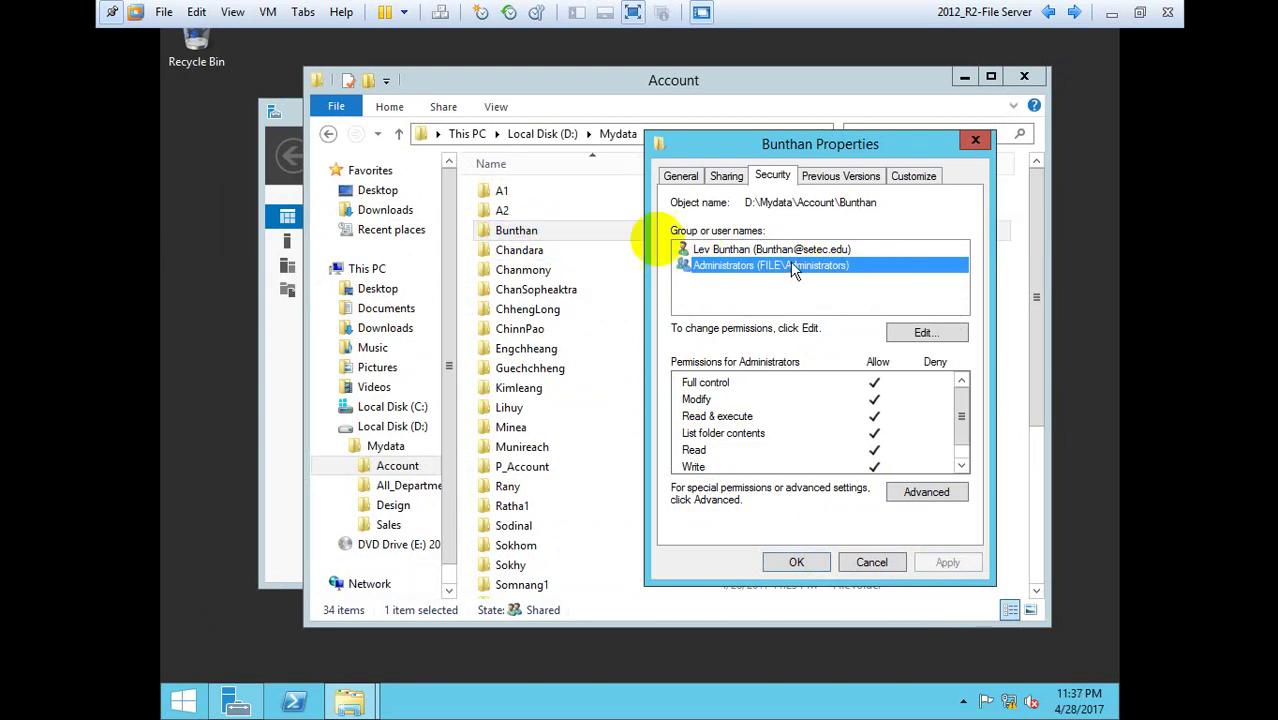
{"action": "left_click", "coordinate": [721, 250]}
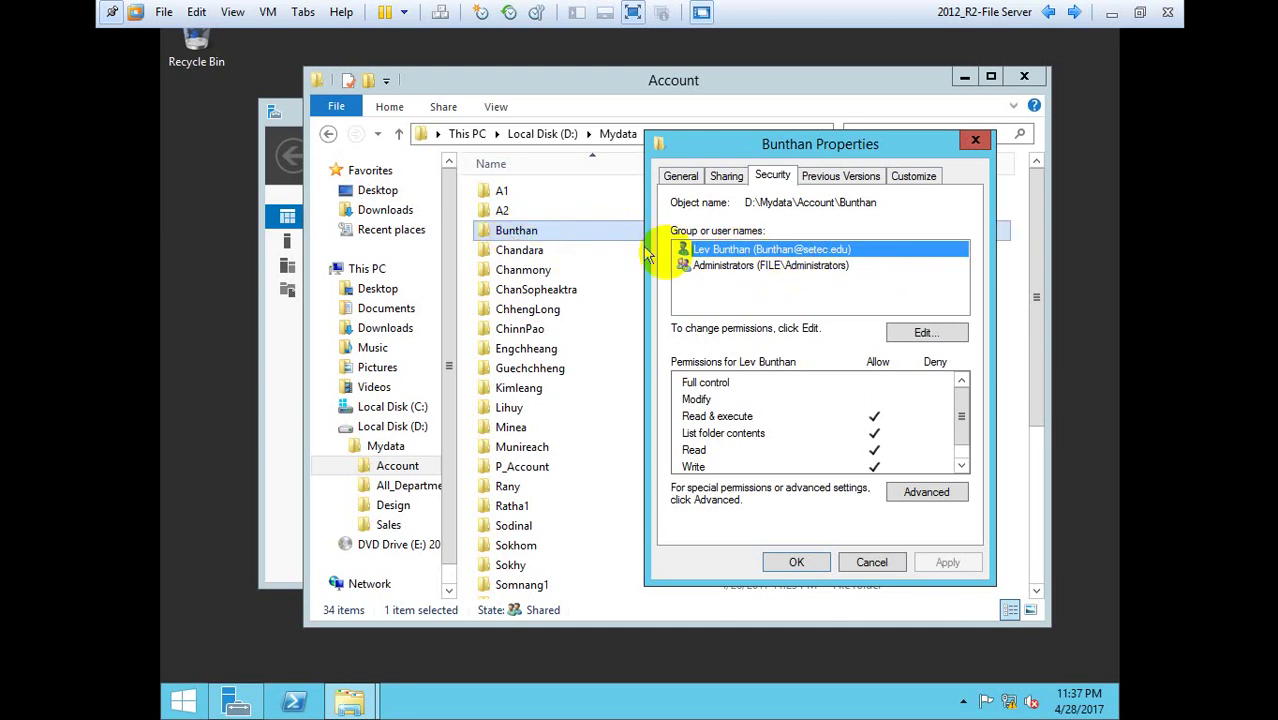
{"action": "left_click", "coordinate": [805, 563]}
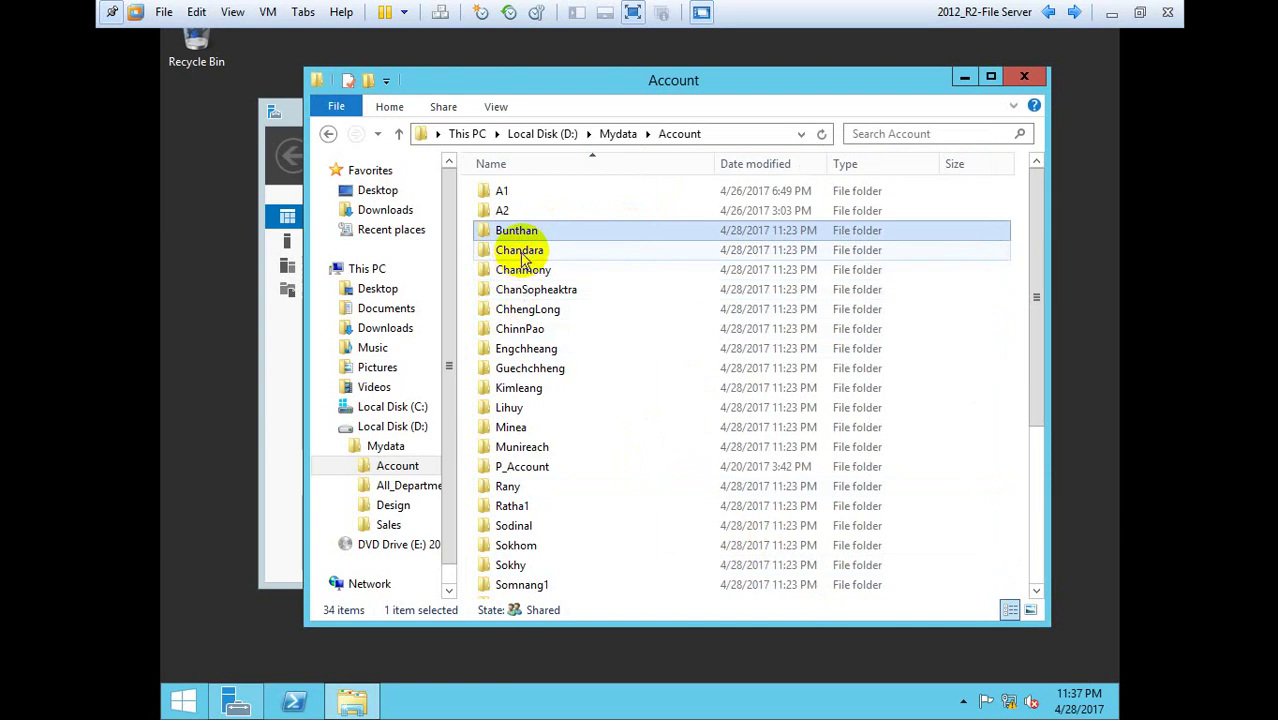
{"action": "left_click", "coordinate": [521, 253]}
{"action": "left_click", "coordinate": [528, 289]}
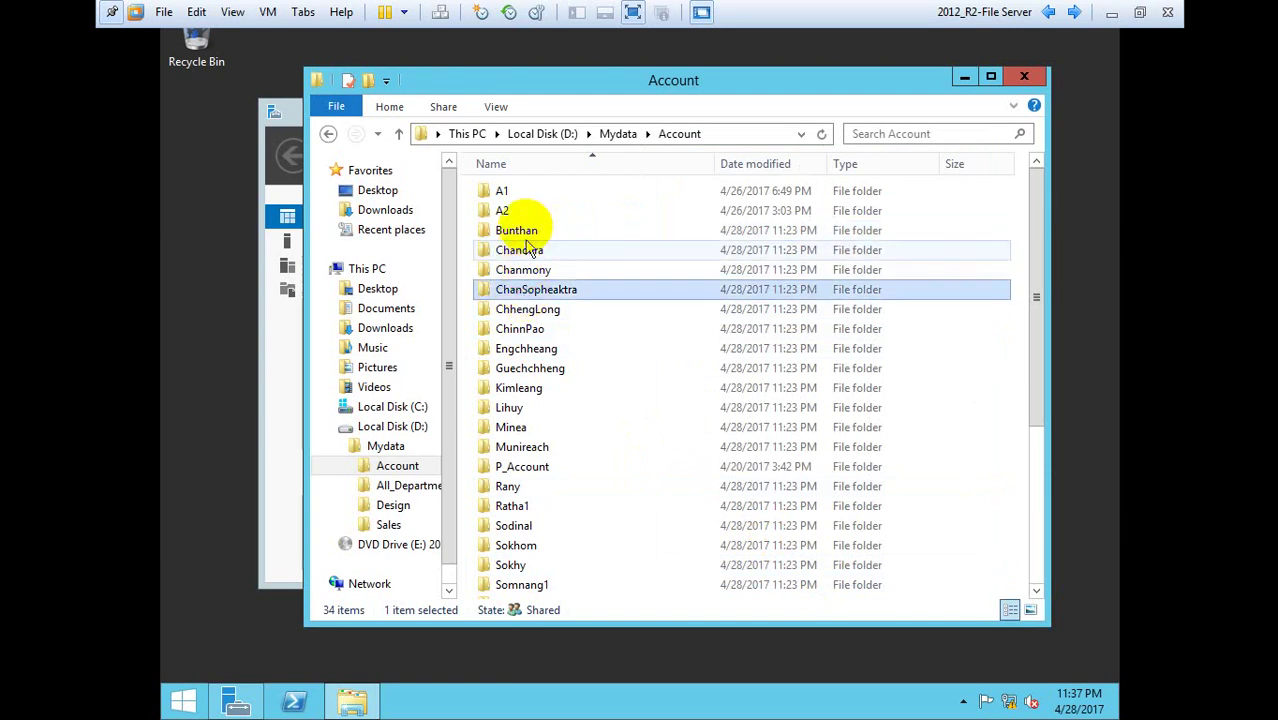
{"action": "left_click", "coordinate": [528, 232]}
{"action": "left_click", "coordinate": [521, 256]}
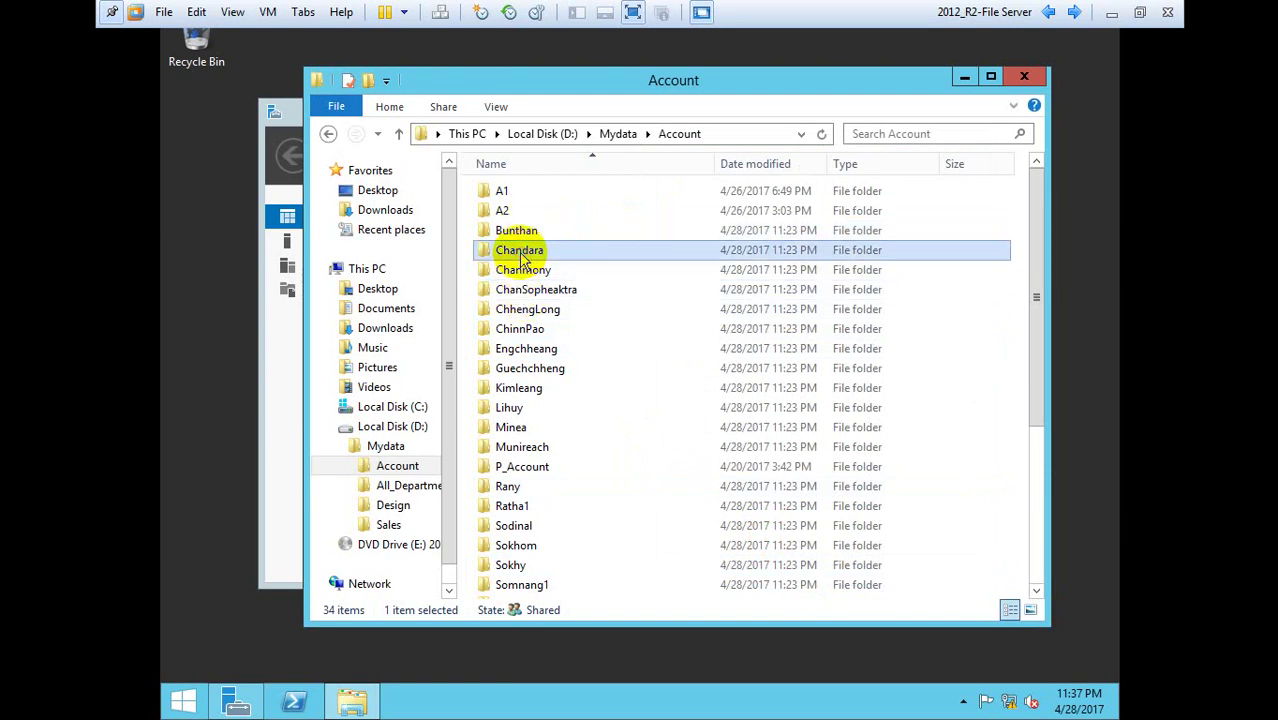
{"action": "left_click", "coordinate": [530, 289]}
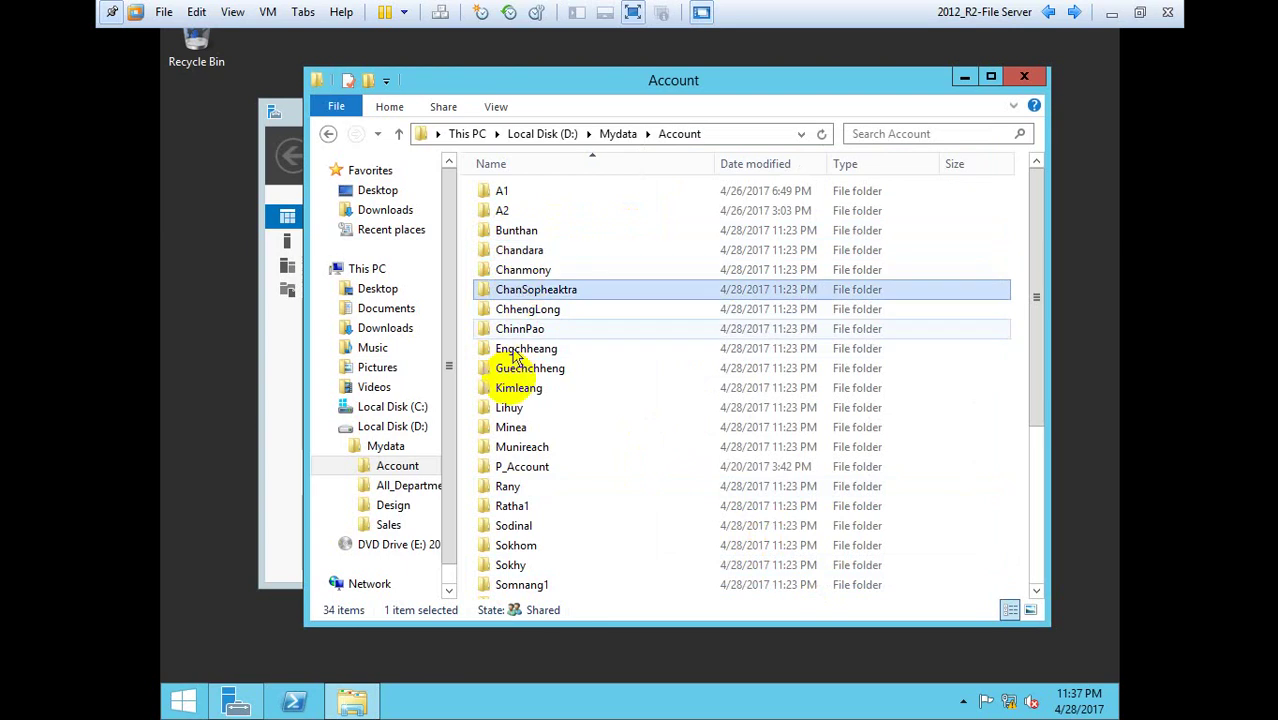
{"action": "left_click", "coordinate": [516, 388]}
{"action": "left_click", "coordinate": [519, 252]}
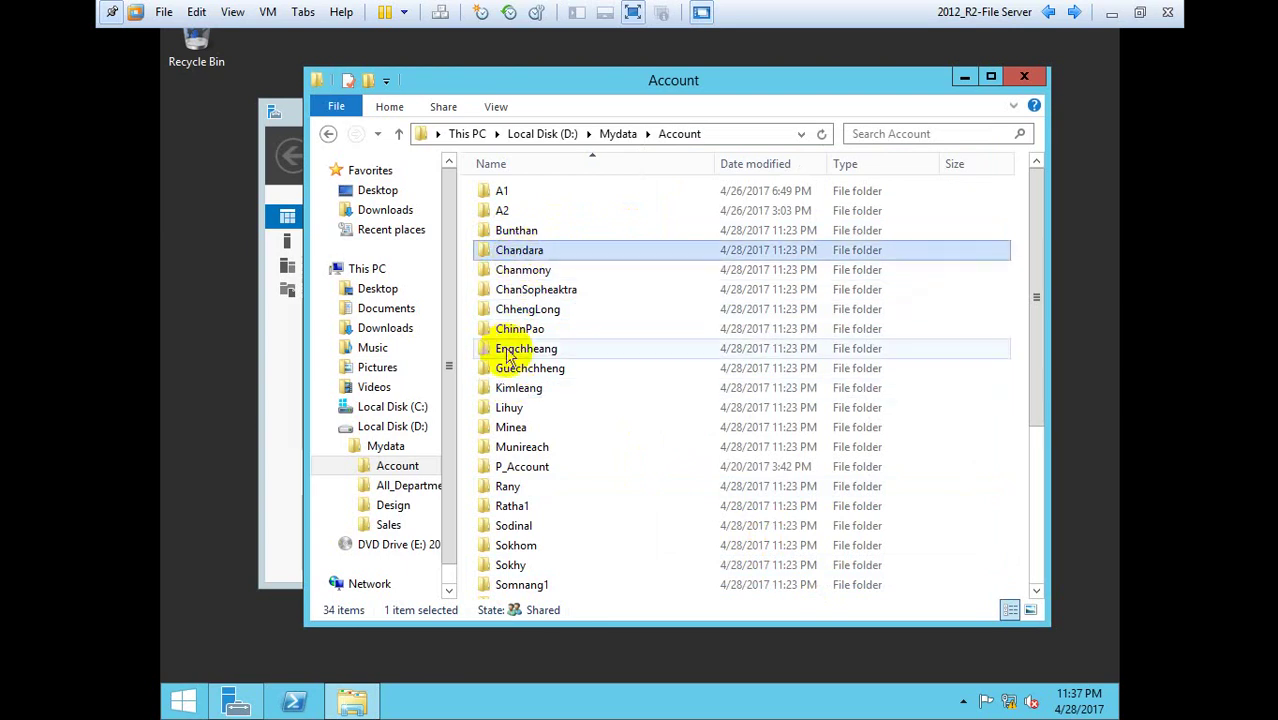
{"action": "scroll", "coordinate": [510, 350], "scroll_direction": "down", "scroll_amount": 5}
{"action": "scroll", "coordinate": [510, 345], "scroll_direction": "up", "scroll_amount": 5}
Step: Review the permissions of Administrators, G_Account and the individual user on the next user's folder in Account, then cancel its properties
{"action": "right_click", "coordinate": [517, 250]}
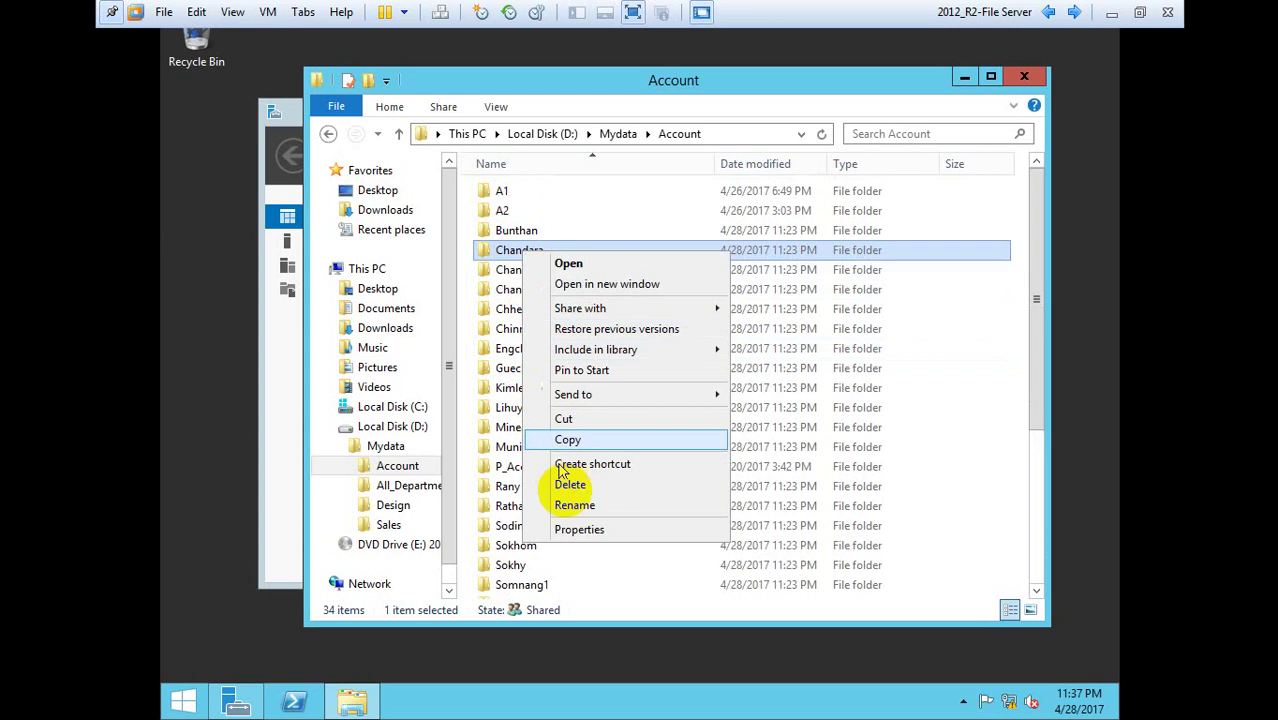
{"action": "left_click", "coordinate": [585, 531]}
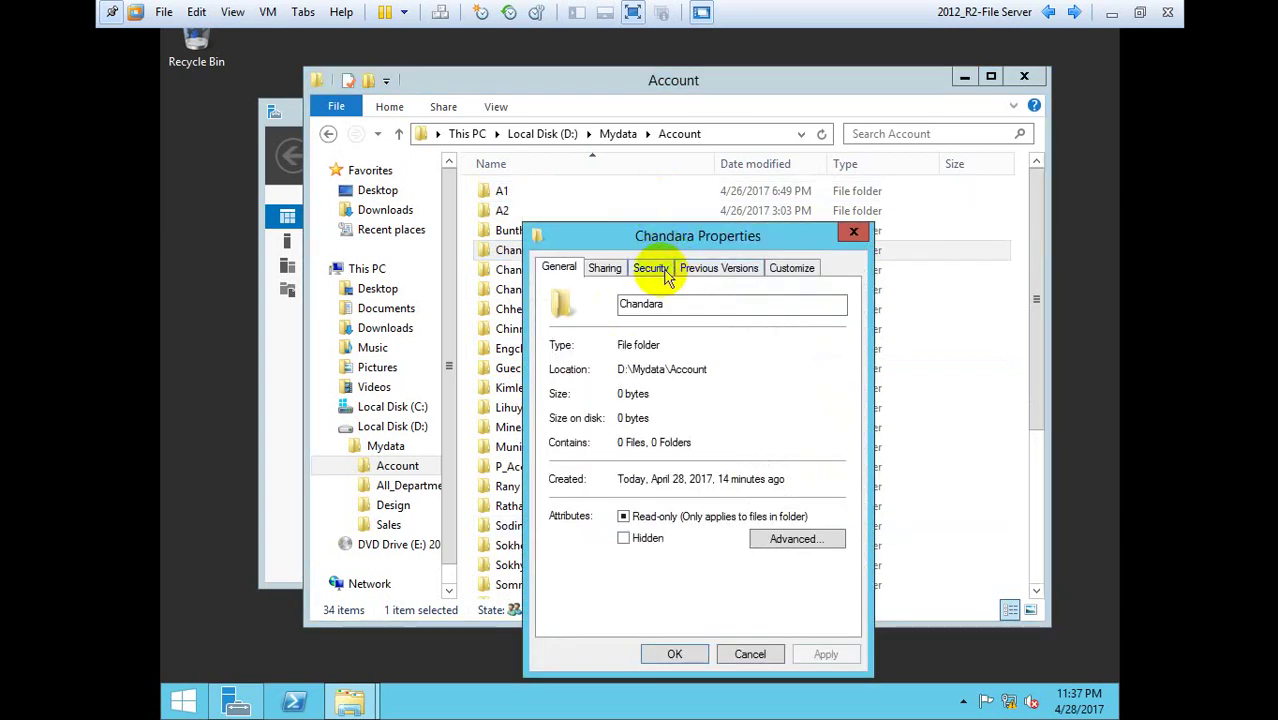
{"action": "left_click", "coordinate": [650, 268]}
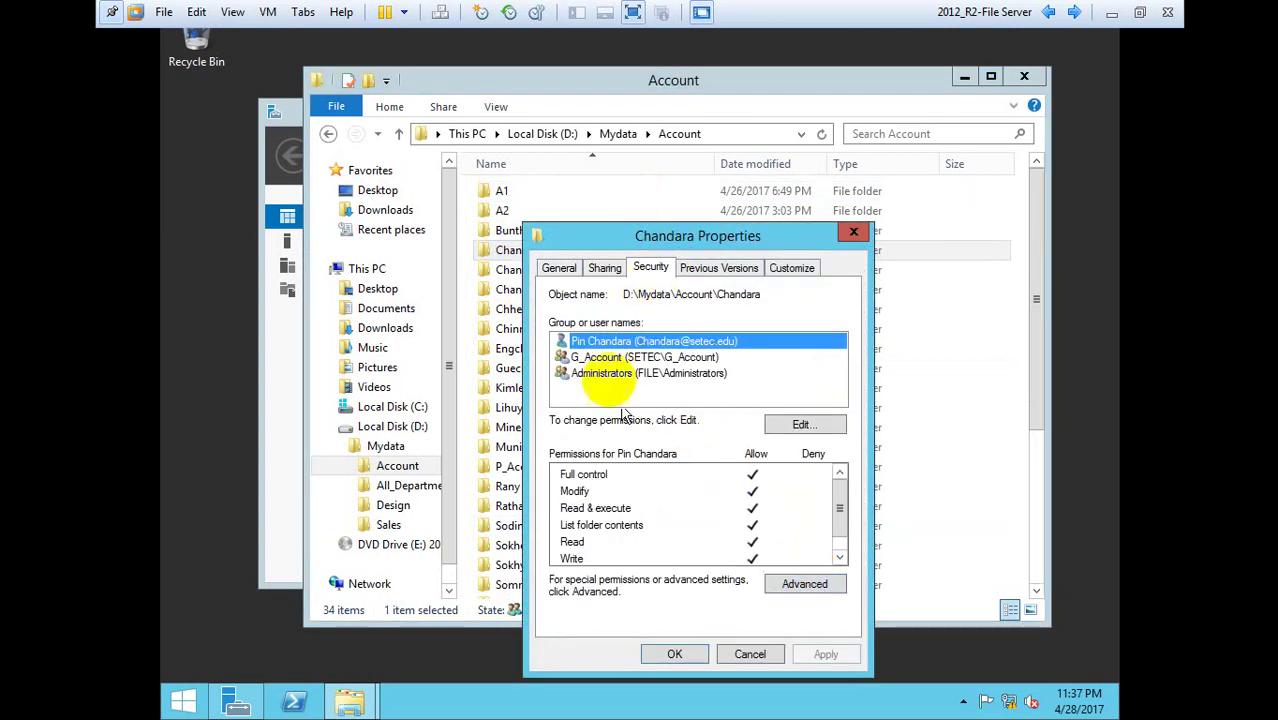
{"action": "left_click", "coordinate": [604, 373]}
{"action": "left_click", "coordinate": [605, 357]}
{"action": "left_click", "coordinate": [600, 341]}
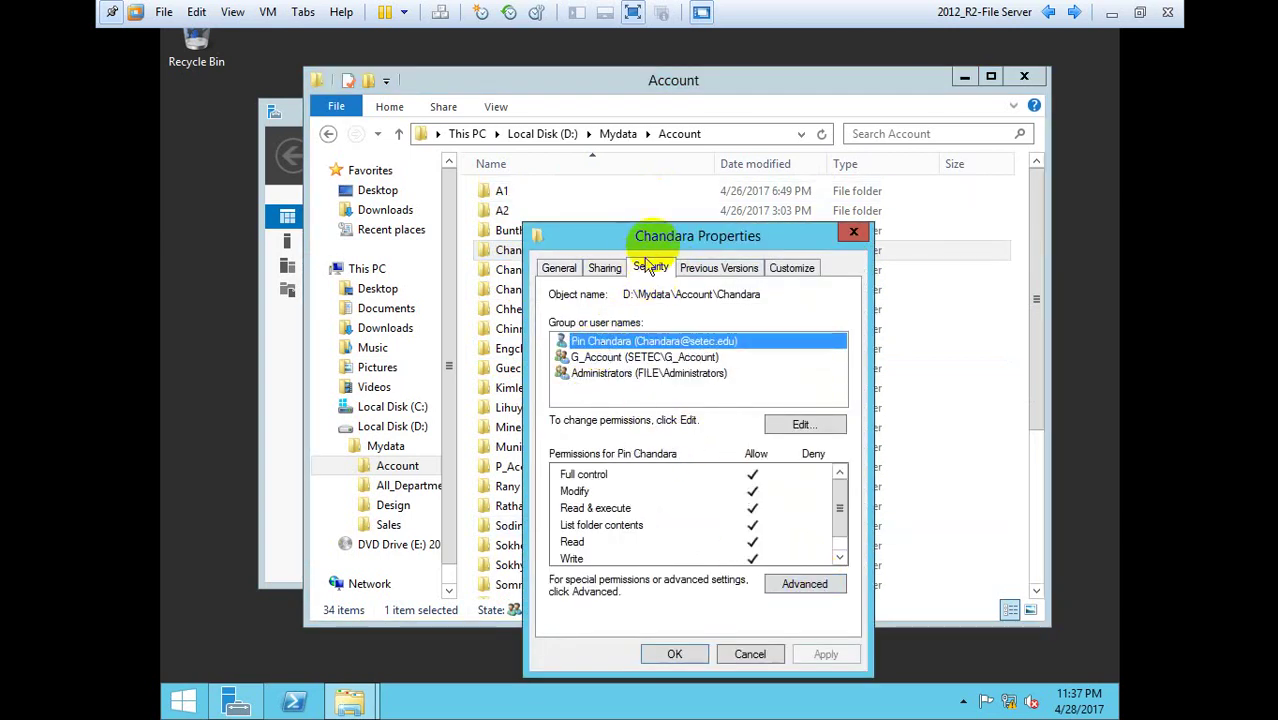
{"action": "left_click_drag", "start_coordinate": [704, 234], "coordinate": [751, 227]}
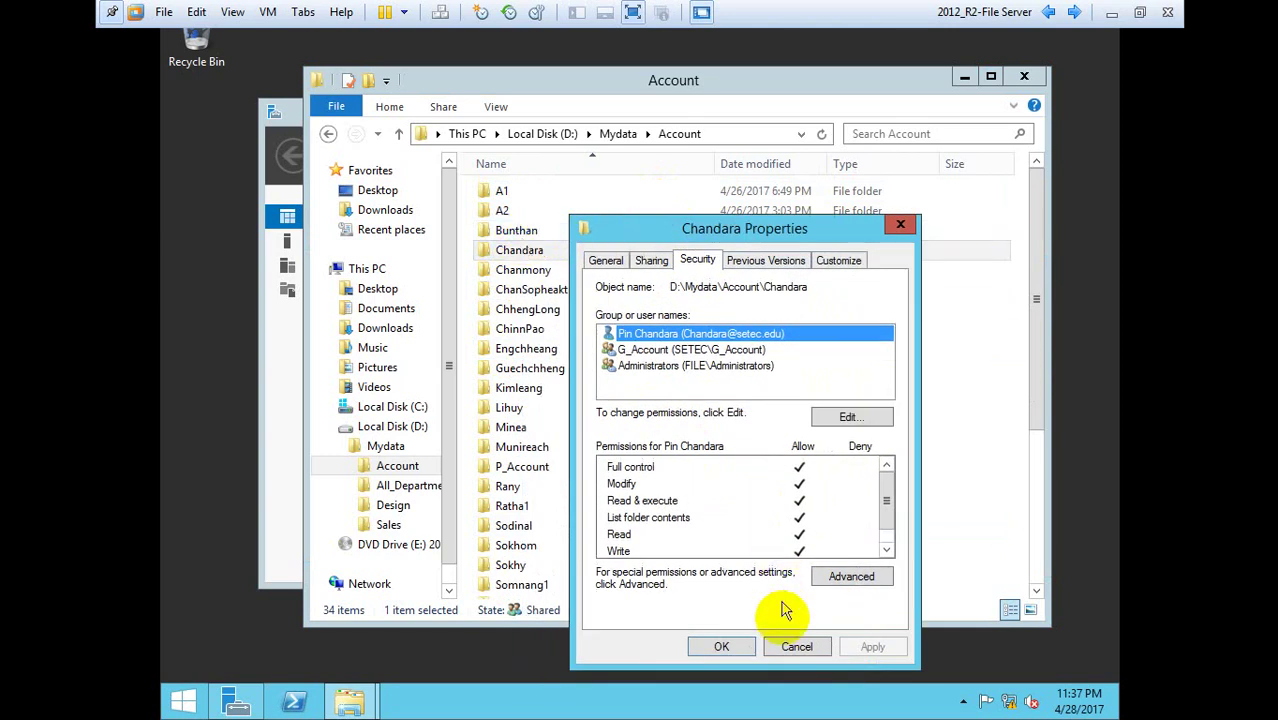
{"action": "left_click", "coordinate": [792, 648]}
Step: Switch from the file server to the Windows 7 virtual machine and show it in full screen
{"action": "left_click", "coordinate": [564, 233]}
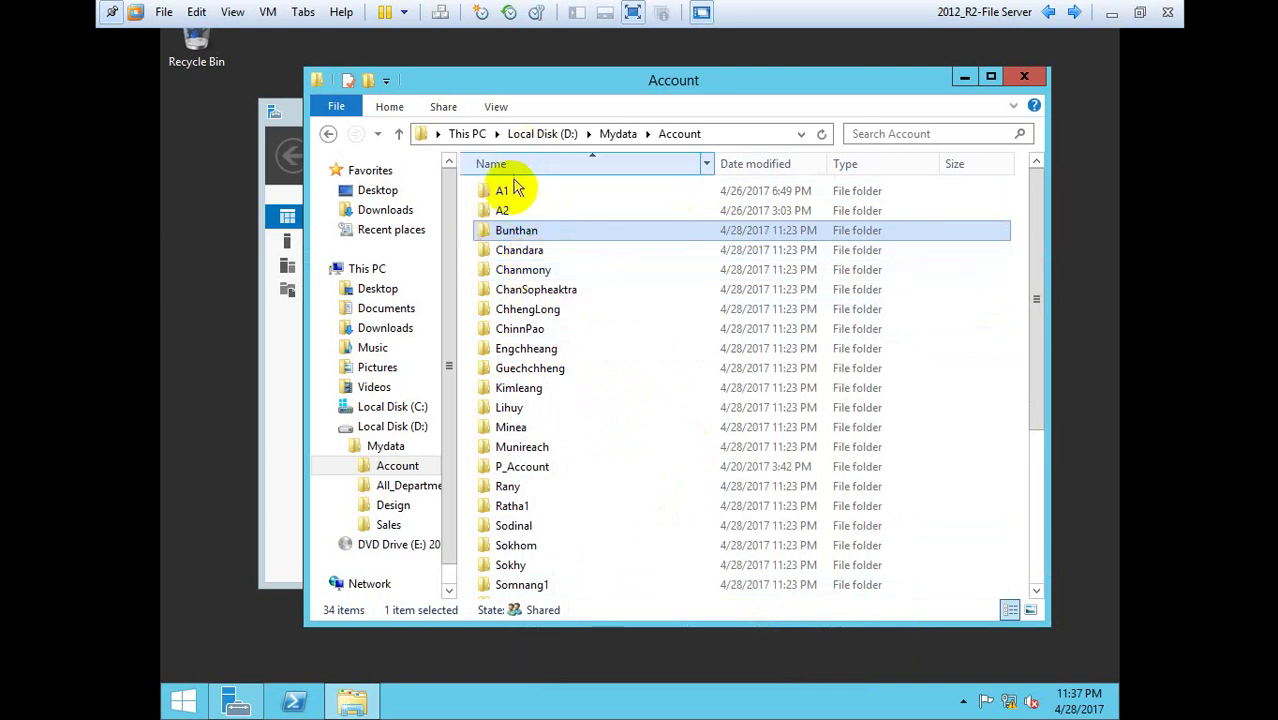
{"action": "left_click", "coordinate": [632, 14]}
{"action": "left_click", "coordinate": [330, 103]}
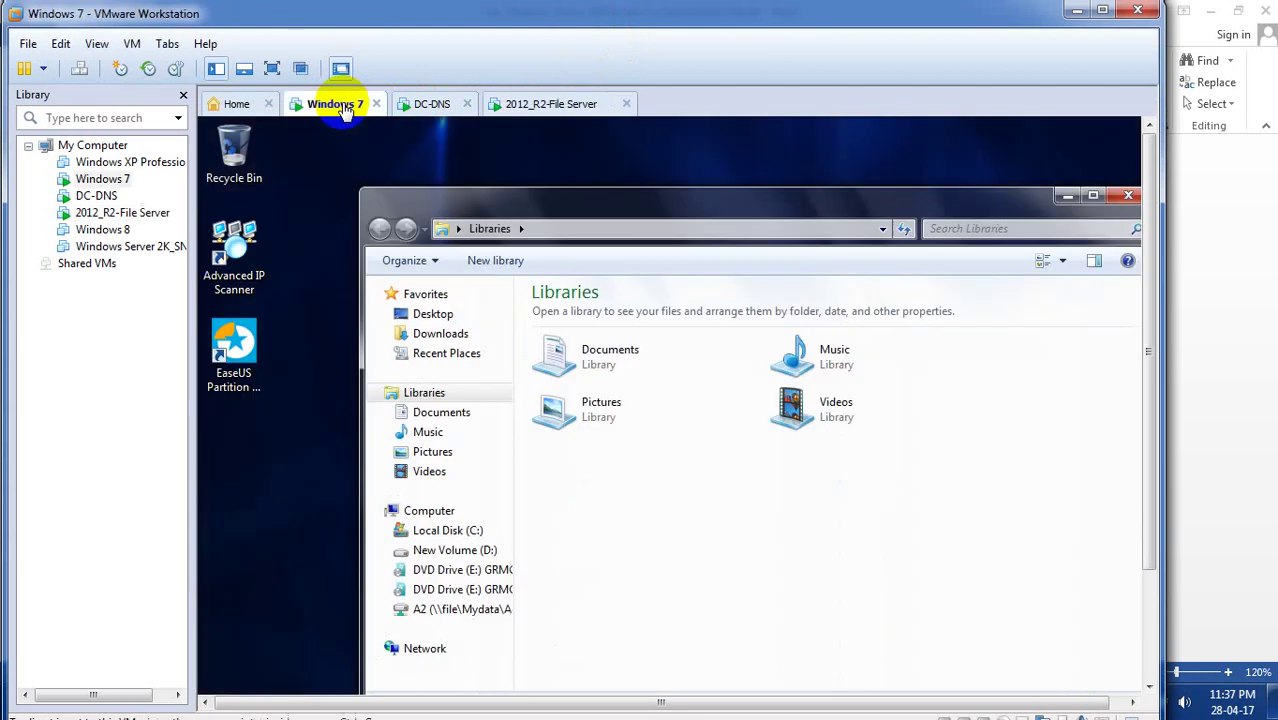
{"action": "left_click", "coordinate": [271, 68]}
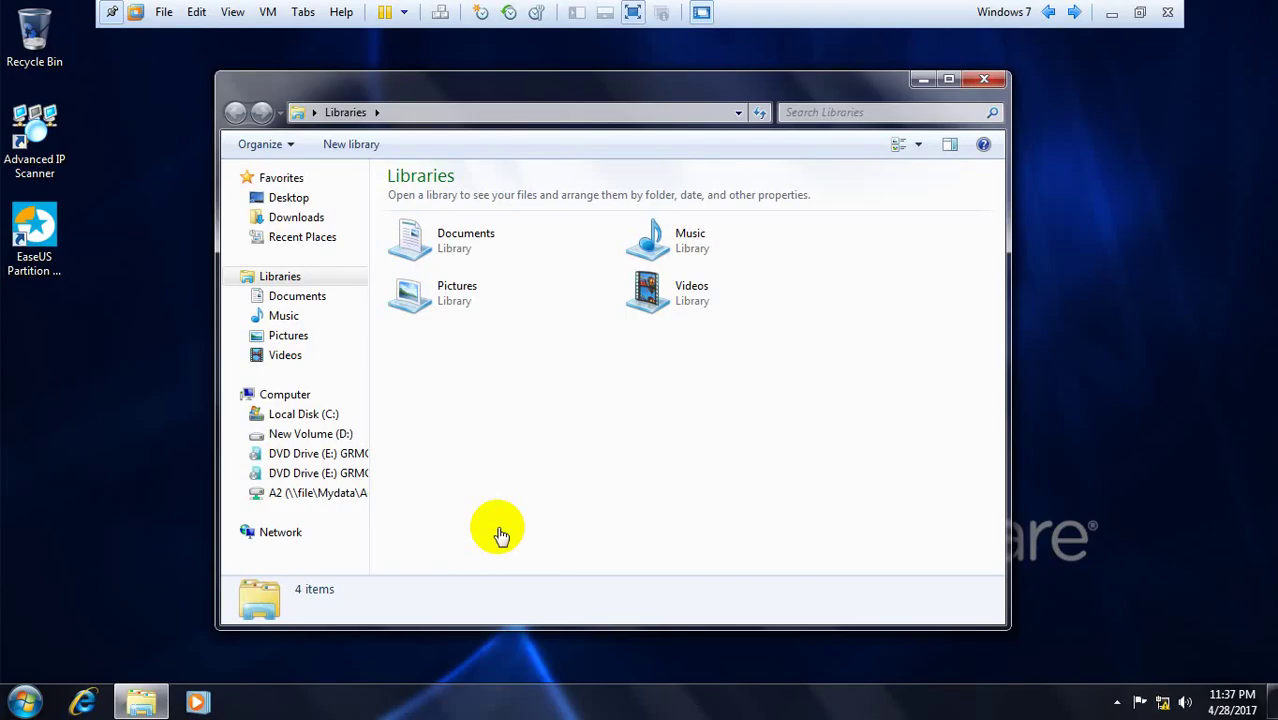
Step: Check the contents of the mapped A2 network drive (M:), and close the Explorer window
{"action": "left_click", "coordinate": [305, 492]}
{"action": "key", "text": "super"}
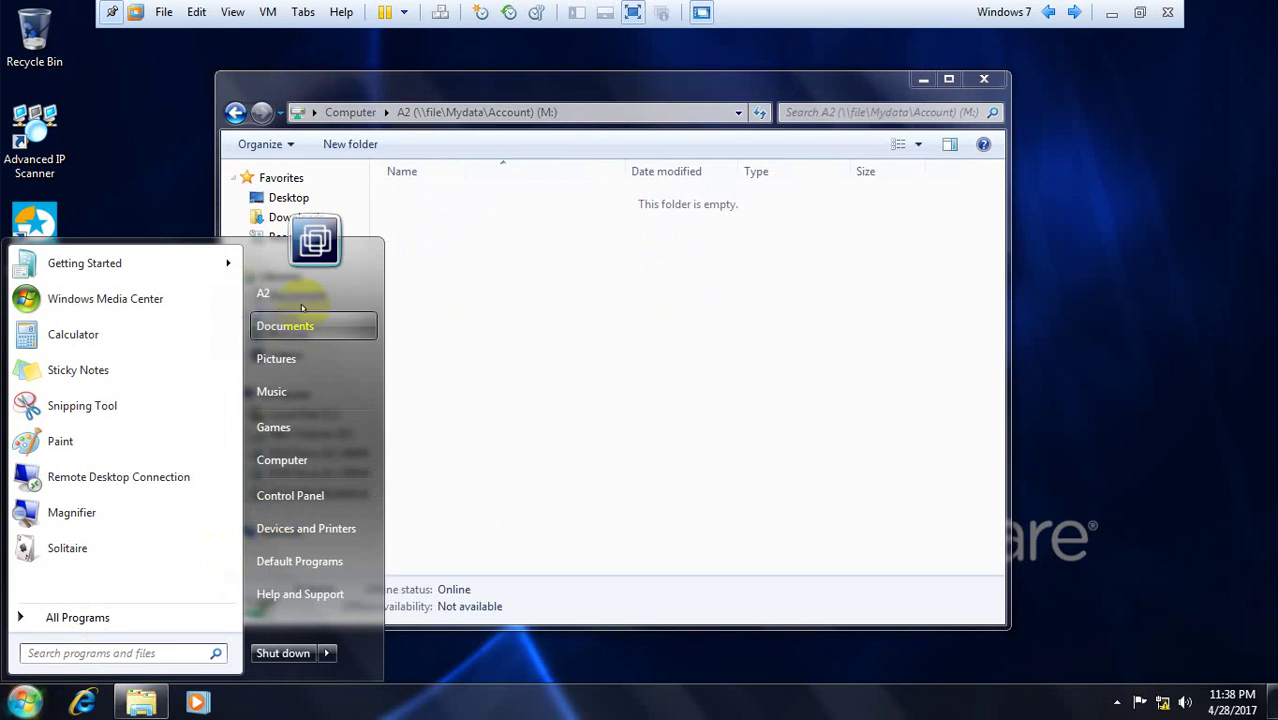
{"action": "left_click", "coordinate": [1097, 355]}
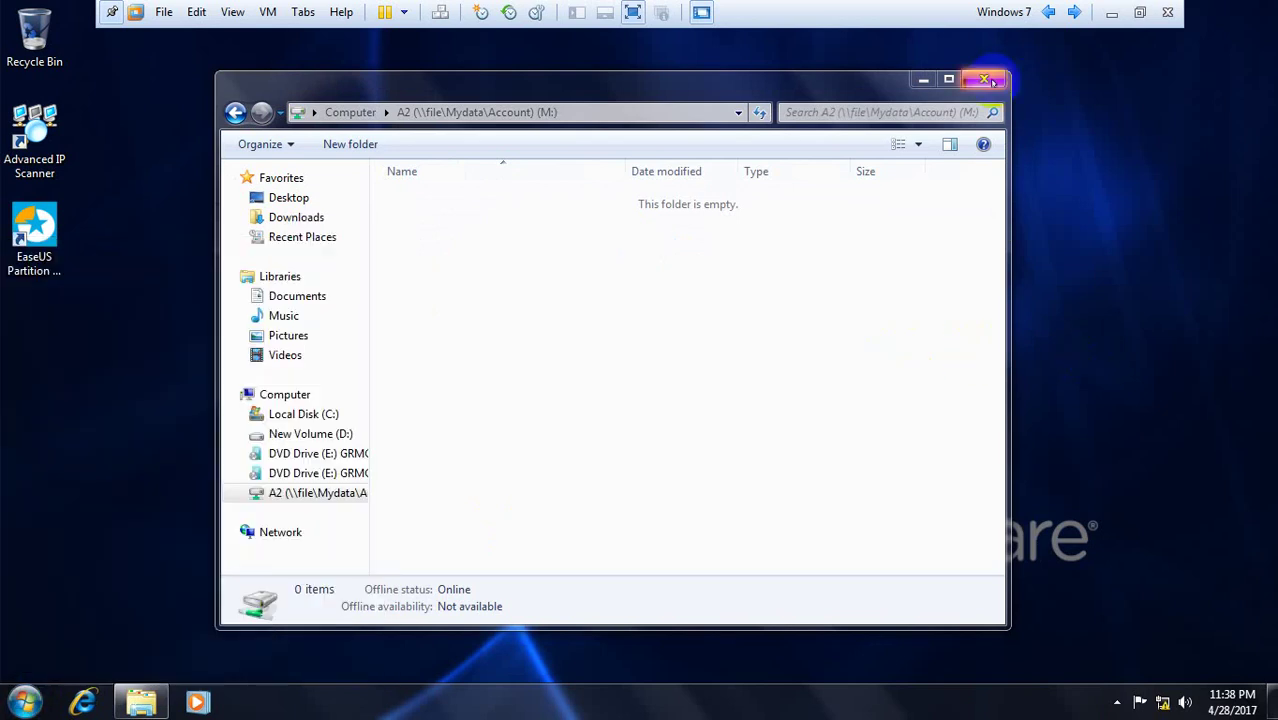
{"action": "left_click", "coordinate": [991, 80]}
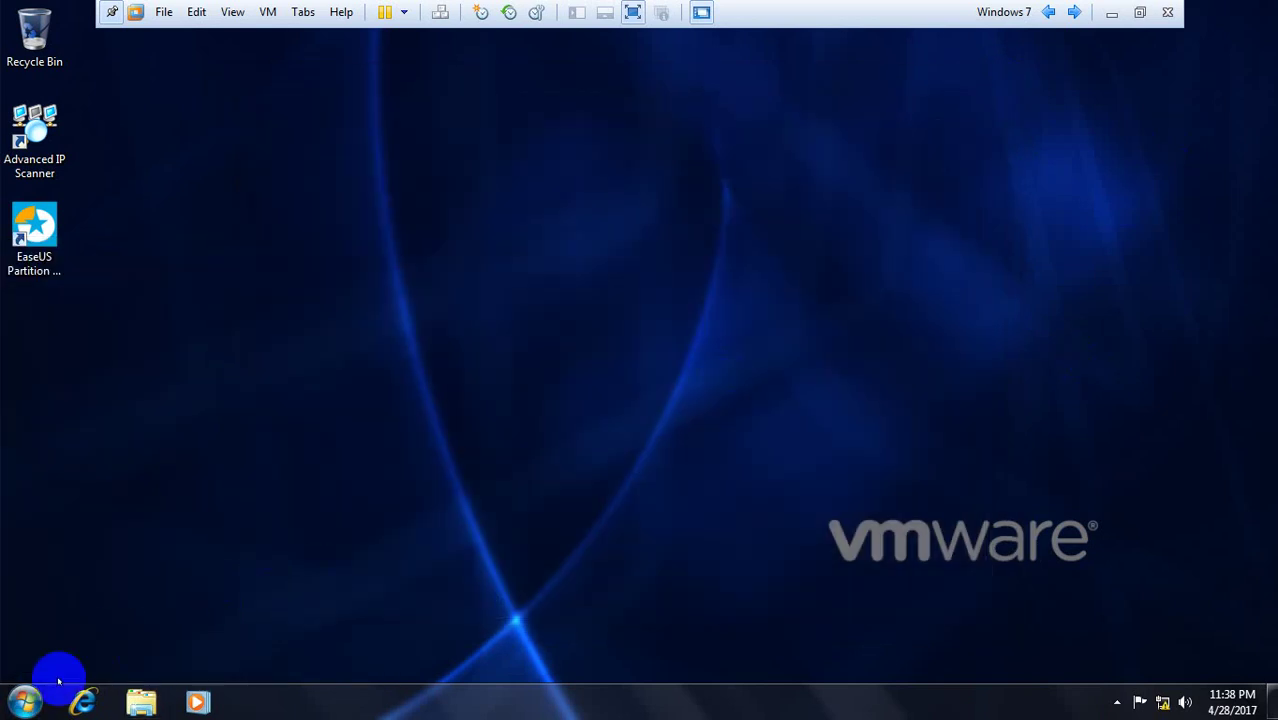
Step: Log the current A2 user off the Windows 7 client
{"action": "left_click", "coordinate": [27, 700]}
{"action": "left_click", "coordinate": [326, 653]}
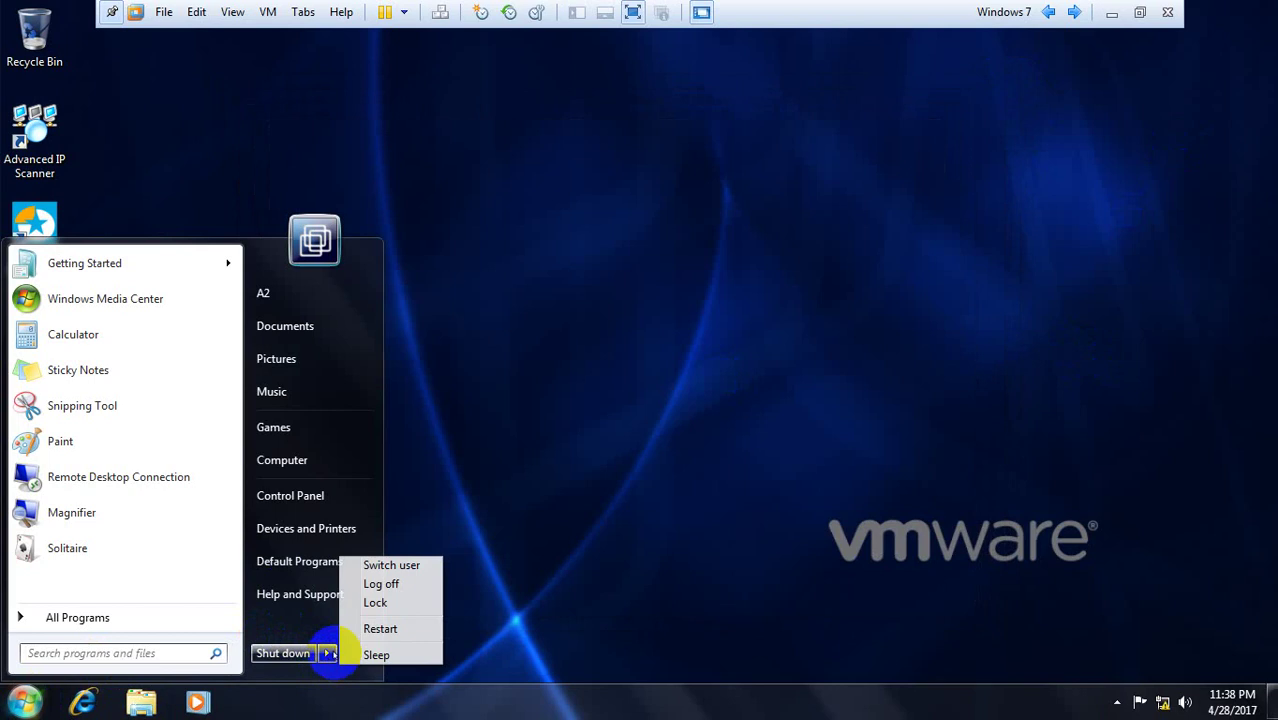
{"action": "left_click", "coordinate": [399, 582]}
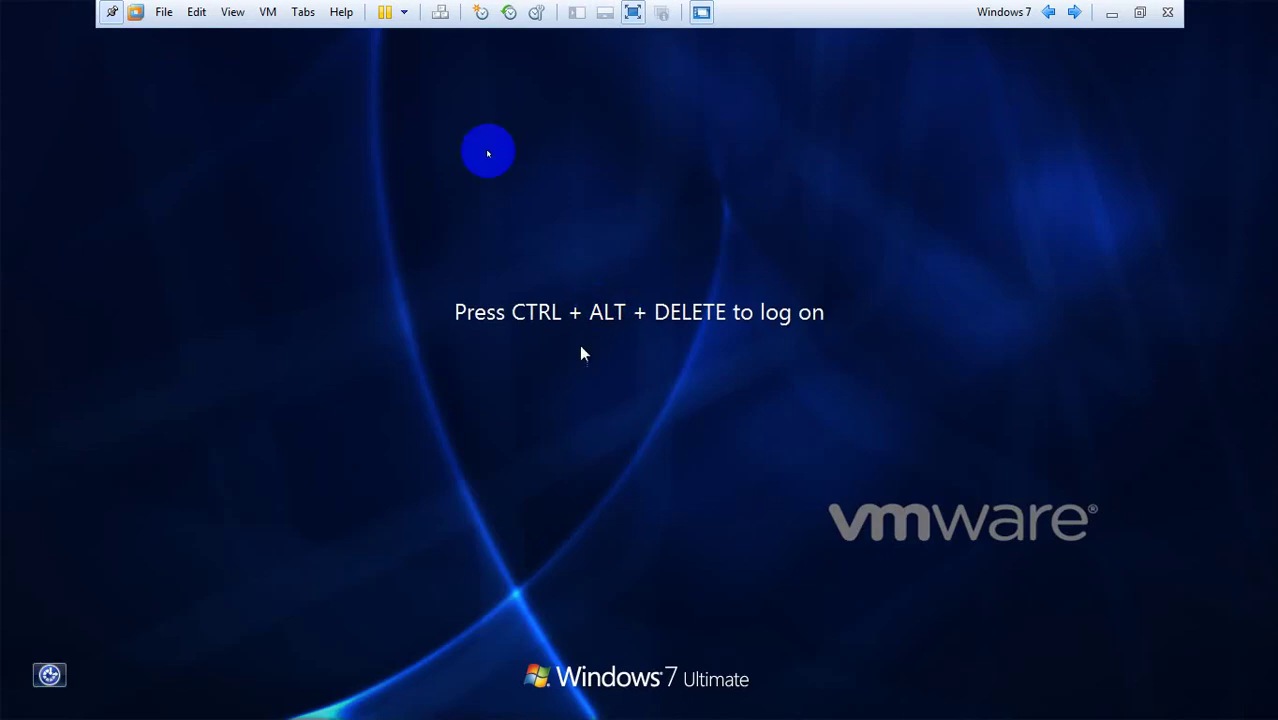
Step: Attempt to log on to the SETEC domain as another user, entering that user's account name and password
{"action": "left_click", "coordinate": [440, 12]}
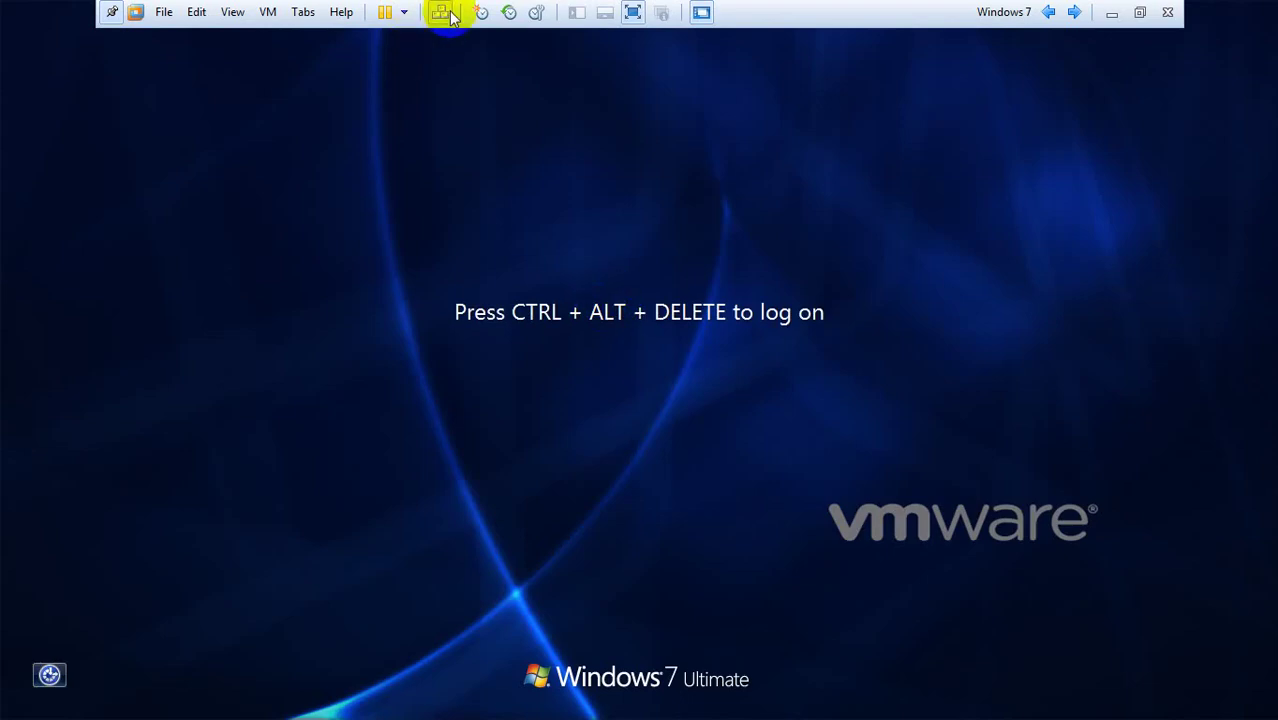
{"action": "left_click", "coordinate": [639, 541]}
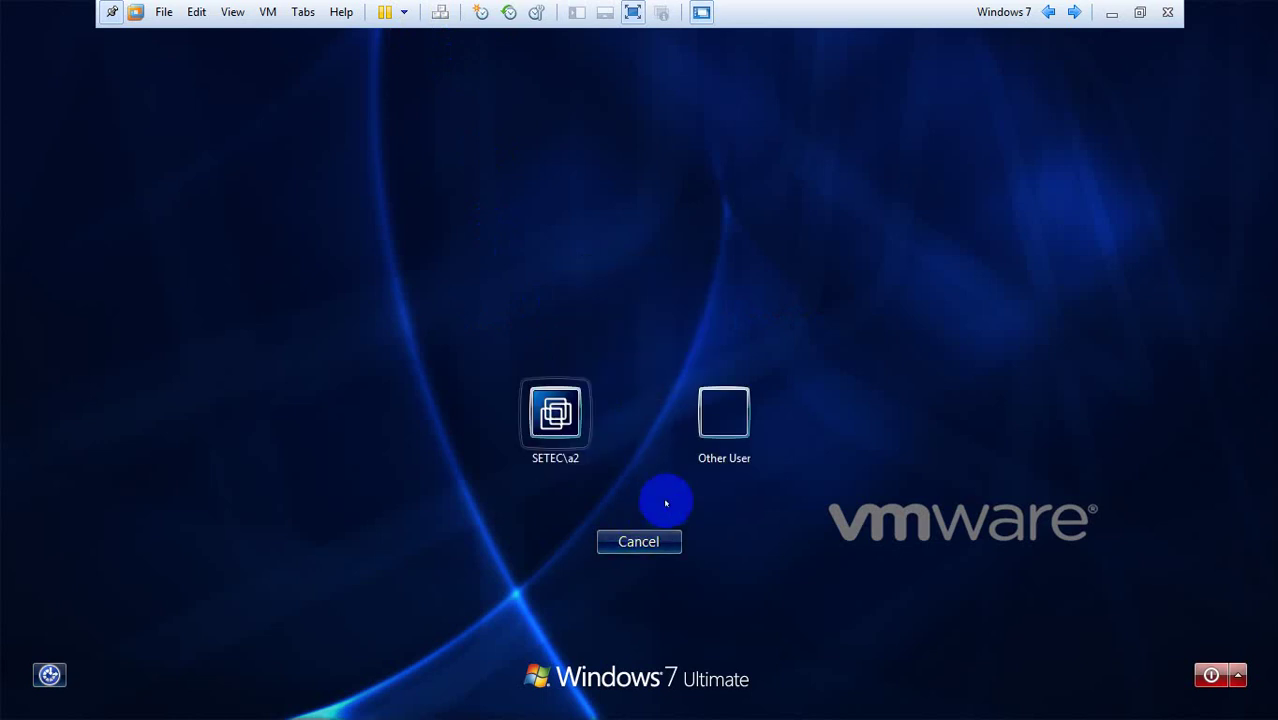
{"action": "left_click", "coordinate": [722, 418]}
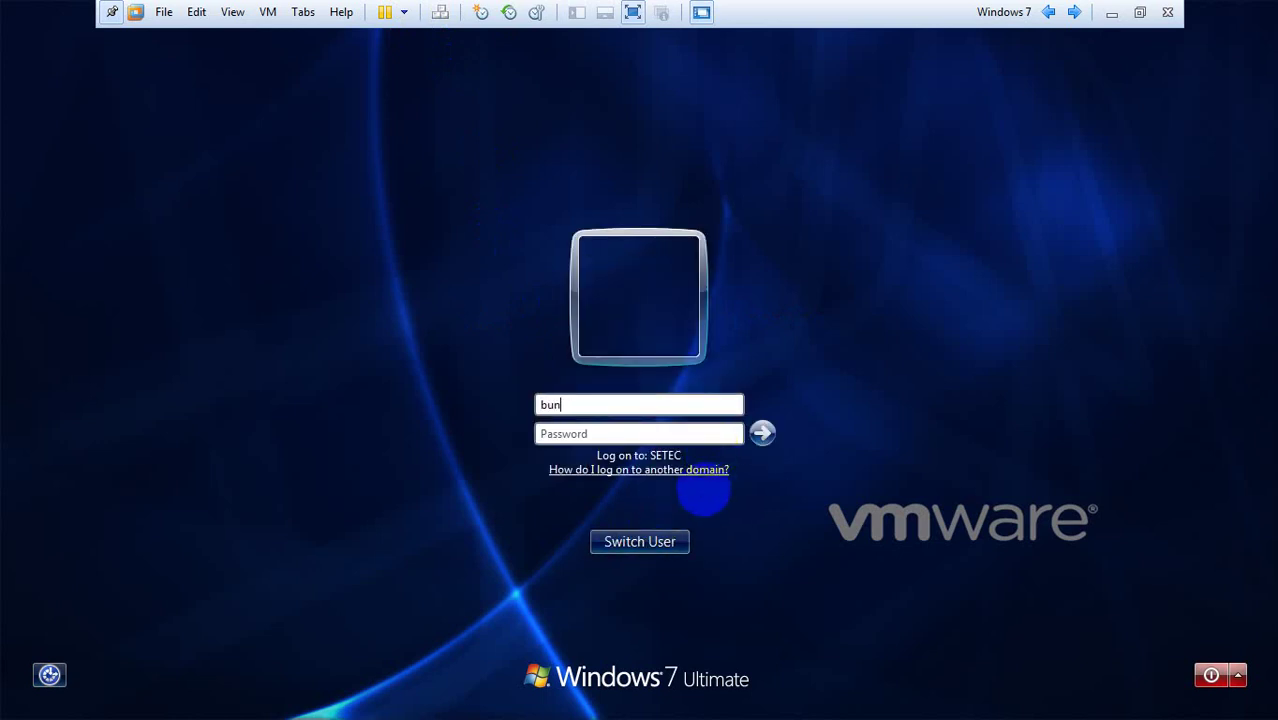
{"action": "key", "text": "Return"}
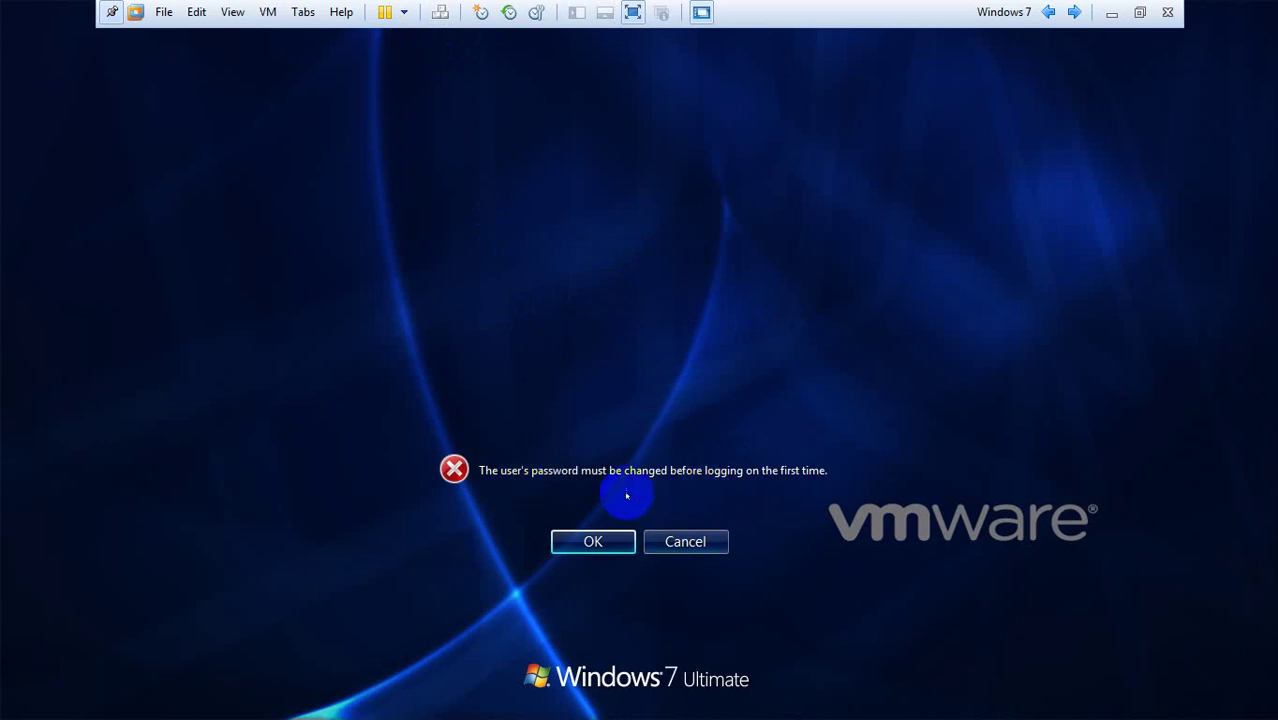
Step: Set and confirm a new password for the user's account, and continue to the desktop
{"action": "left_click", "coordinate": [598, 540]}
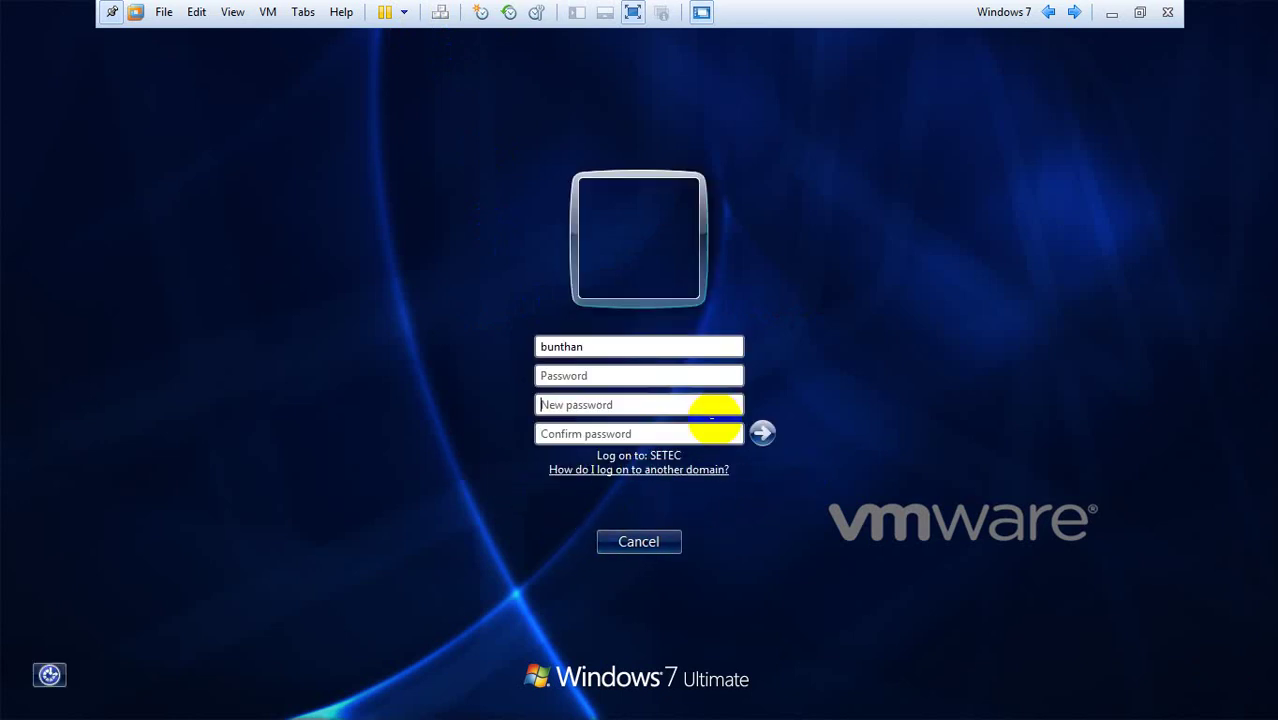
{"action": "left_click", "coordinate": [761, 432]}
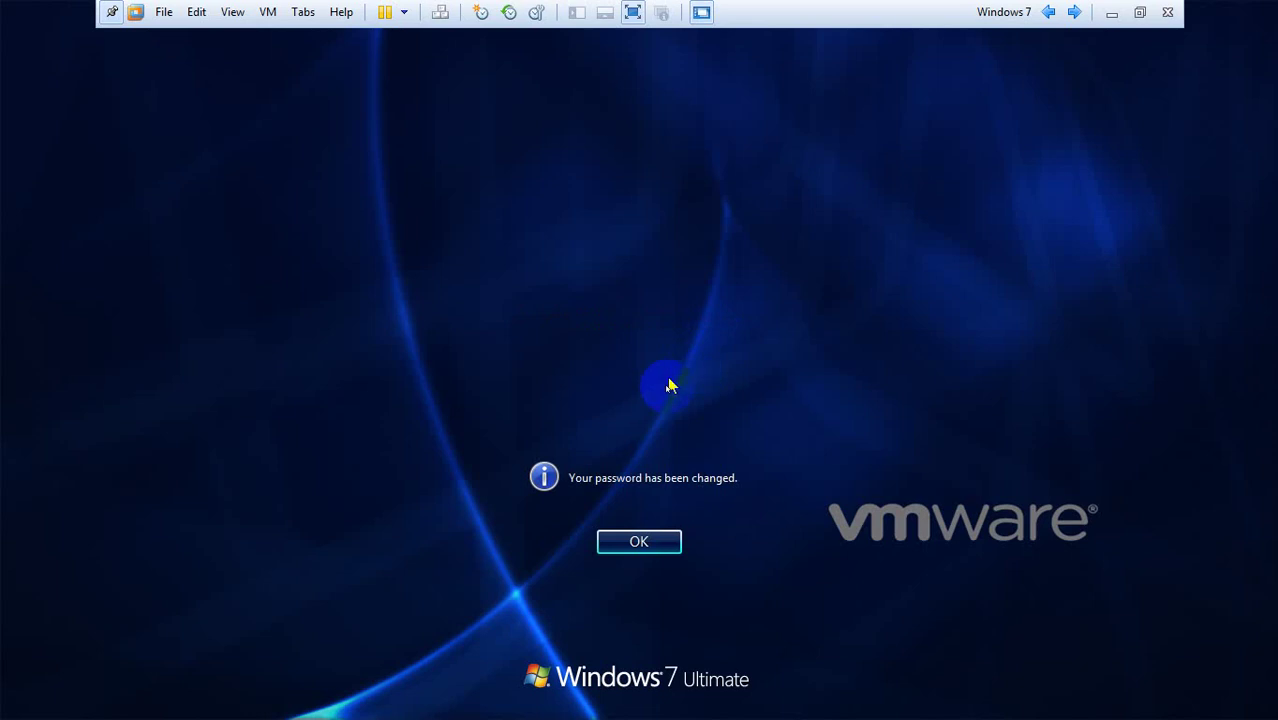
{"action": "left_click", "coordinate": [645, 541]}
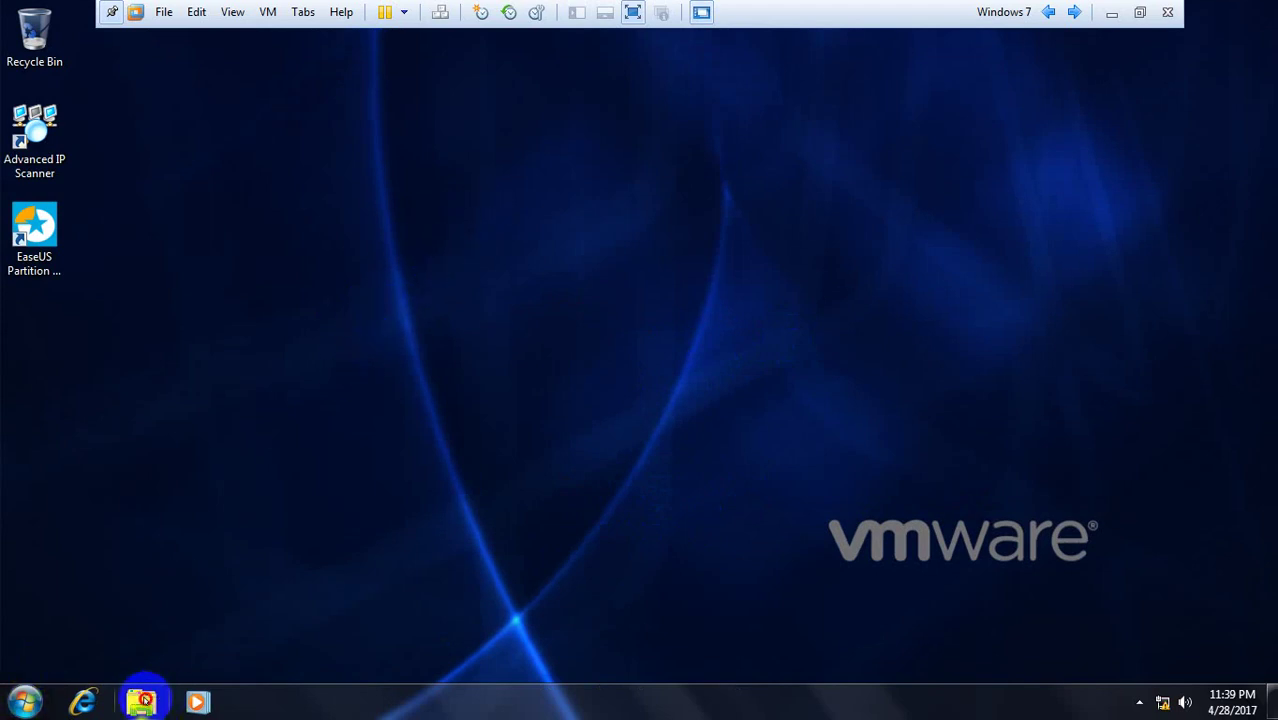
Step: Open the logged-on user's mapped network drive (M:) in Windows Explorer
{"action": "left_click", "coordinate": [141, 702]}
{"action": "left_click", "coordinate": [266, 395]}
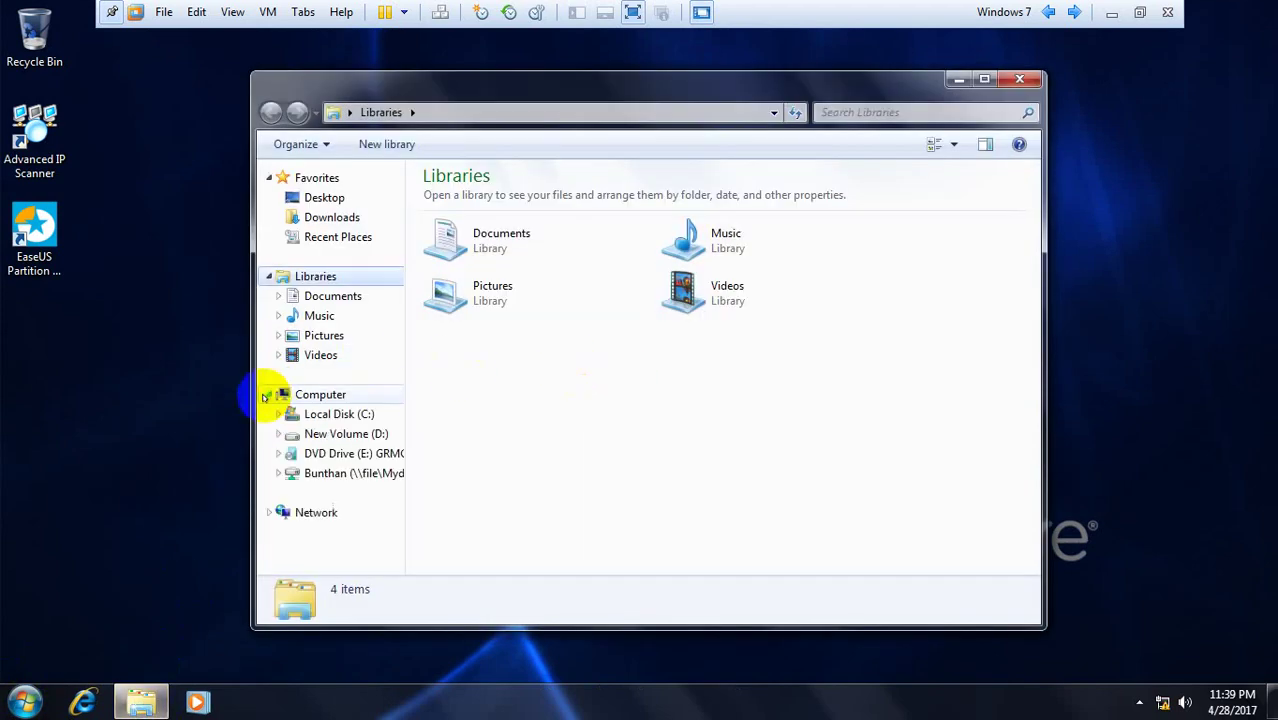
{"action": "left_click", "coordinate": [340, 476]}
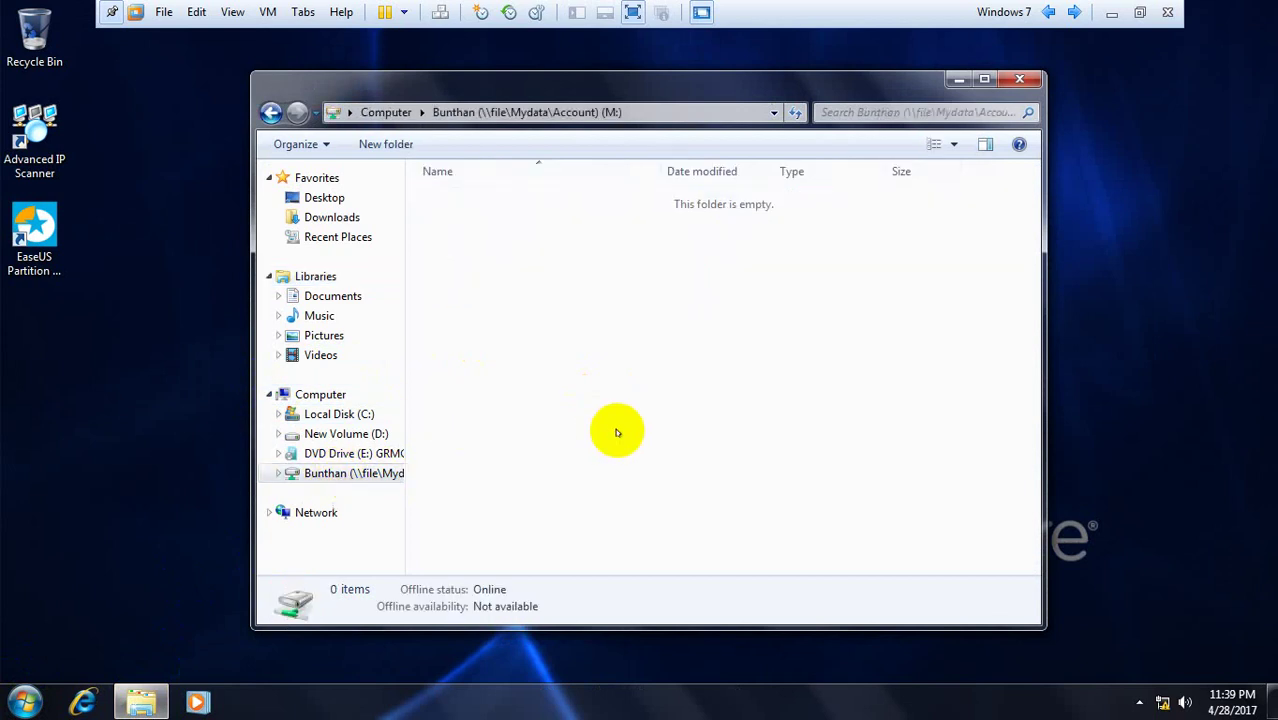
Step: Create a new folder and a new text document on the mapped M: drive, keeping the default names
{"action": "right_click", "coordinate": [507, 274]}
{"action": "mouse_move", "coordinate": [545, 453]}
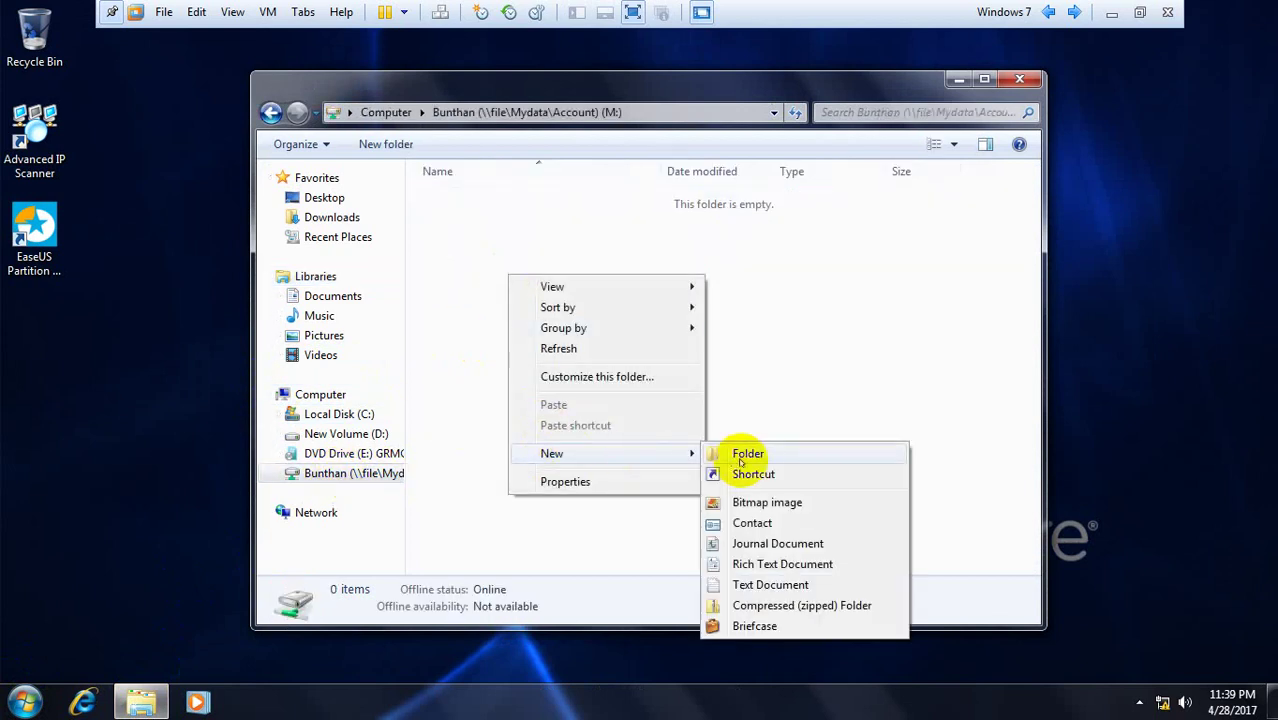
{"action": "left_click", "coordinate": [742, 448]}
{"action": "right_click", "coordinate": [501, 304]}
{"action": "mouse_move", "coordinate": [619, 484]}
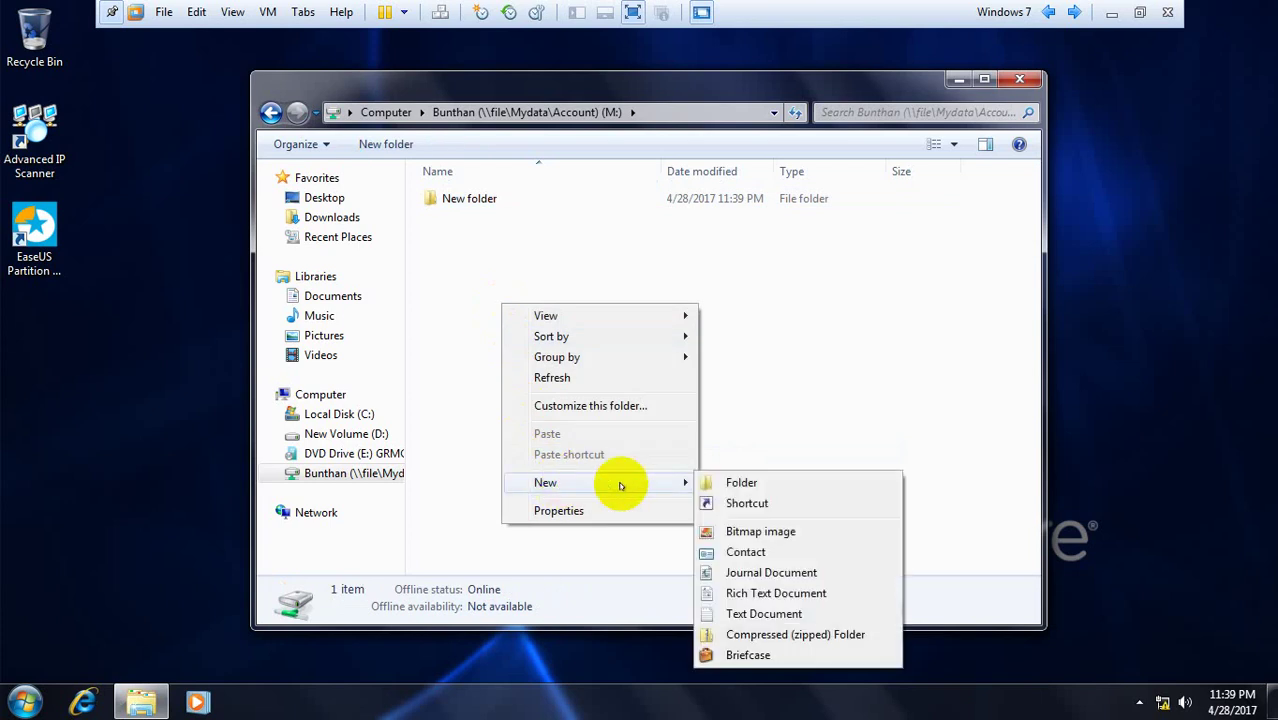
{"action": "left_click", "coordinate": [740, 614]}
{"action": "left_click", "coordinate": [633, 378]}
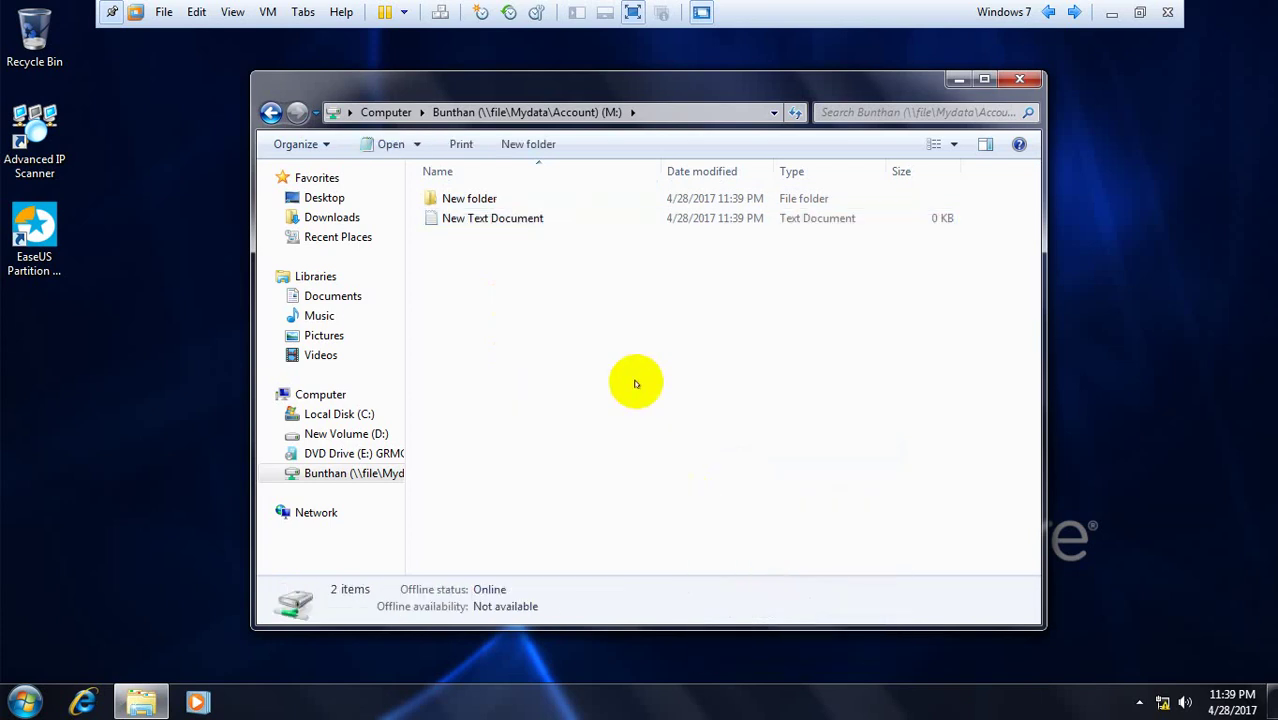
Step: Try to delete New Text Document from the M: drive to test the user's delete permission
{"action": "right_click", "coordinate": [477, 216]}
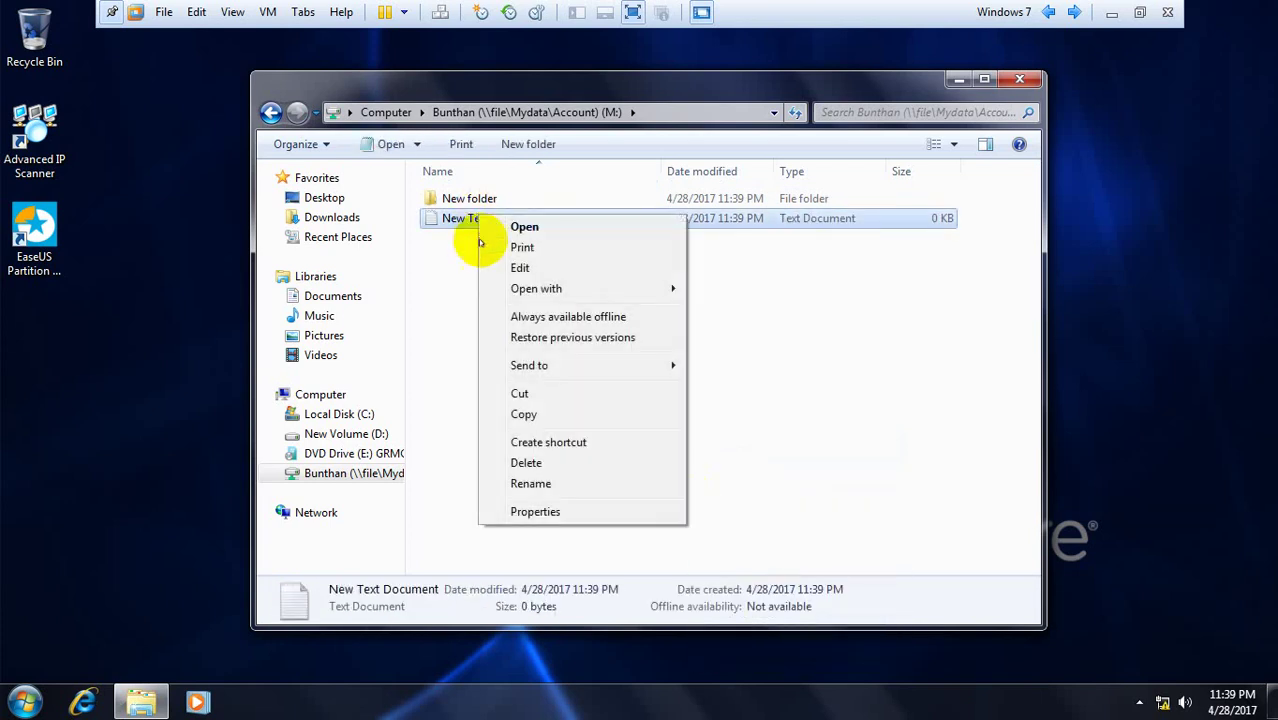
{"action": "left_click", "coordinate": [522, 458]}
{"action": "left_click", "coordinate": [697, 375]}
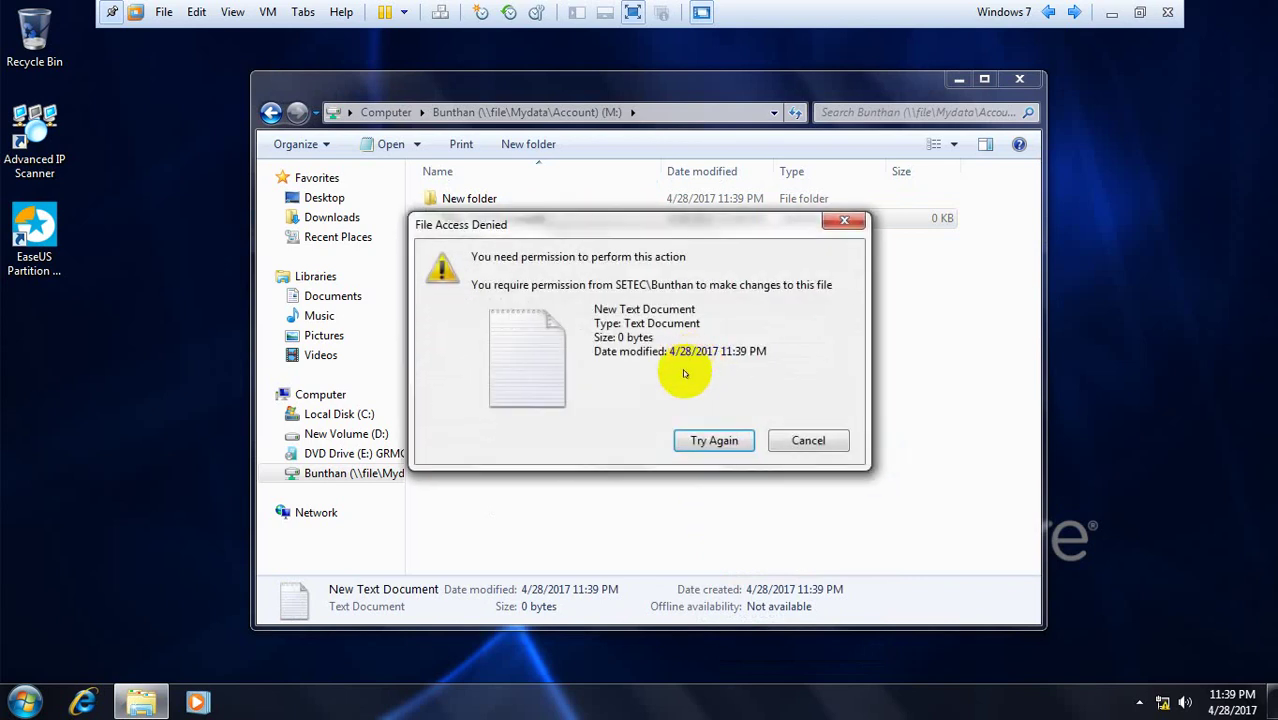
{"action": "left_click", "coordinate": [730, 440]}
{"action": "left_click", "coordinate": [468, 199]}
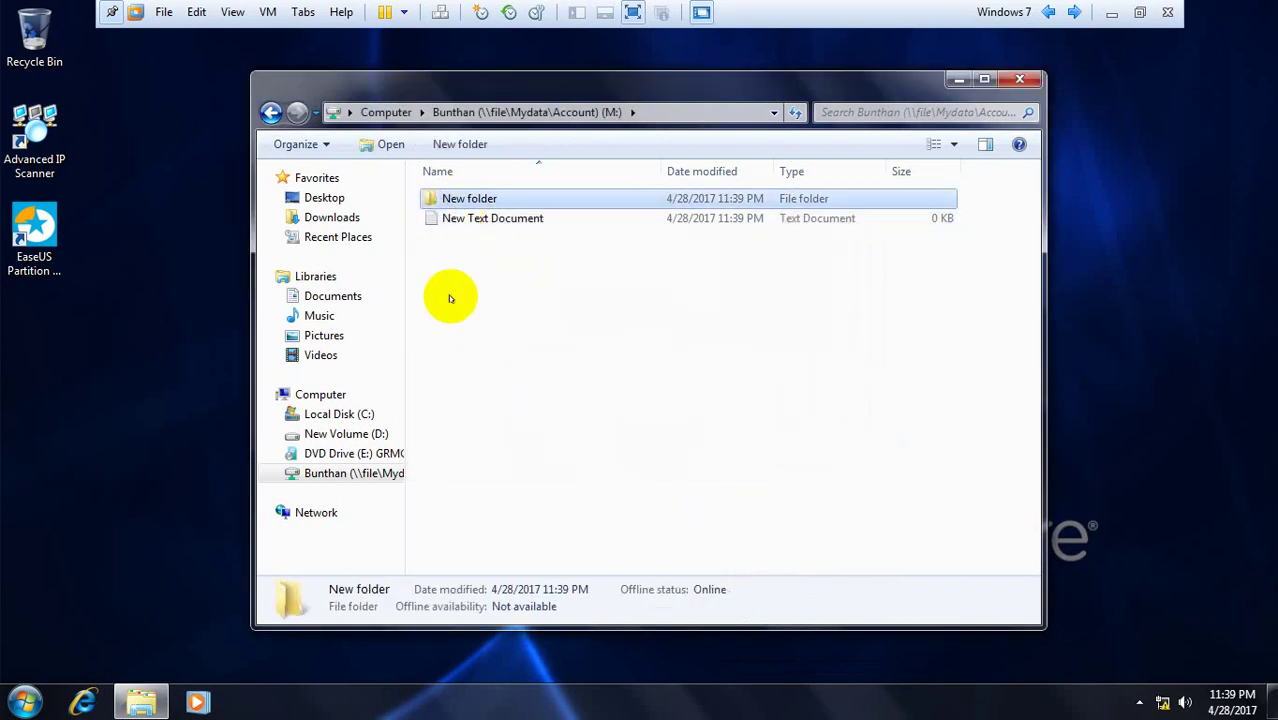
Step: Create a compressed (zipped) folder on the M: drive, keeping its default name
{"action": "right_click", "coordinate": [487, 307]}
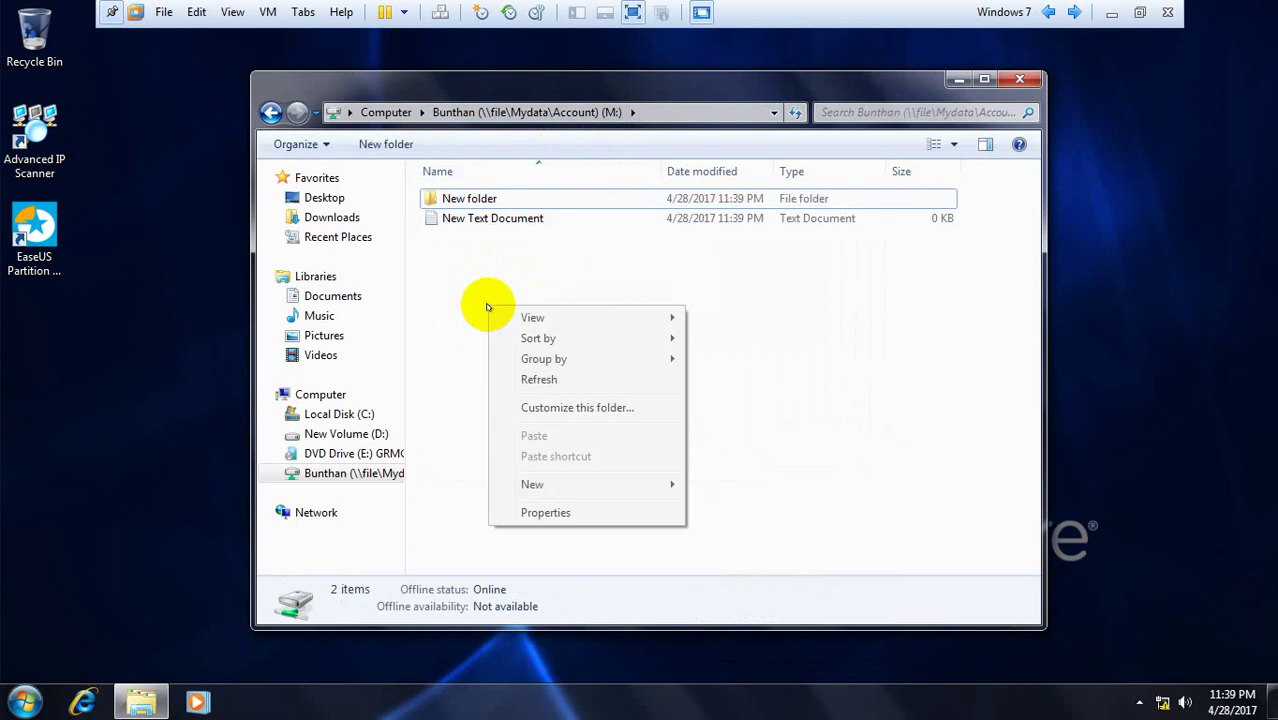
{"action": "mouse_move", "coordinate": [559, 486]}
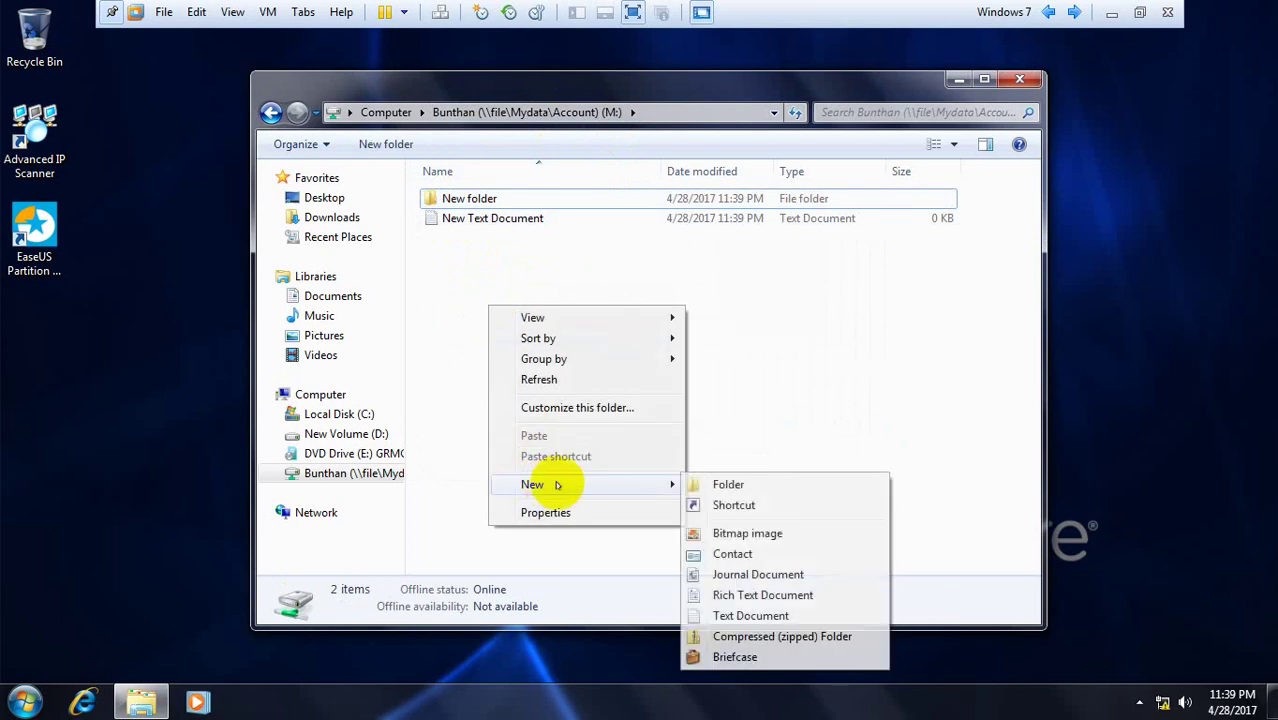
{"action": "left_click", "coordinate": [742, 636]}
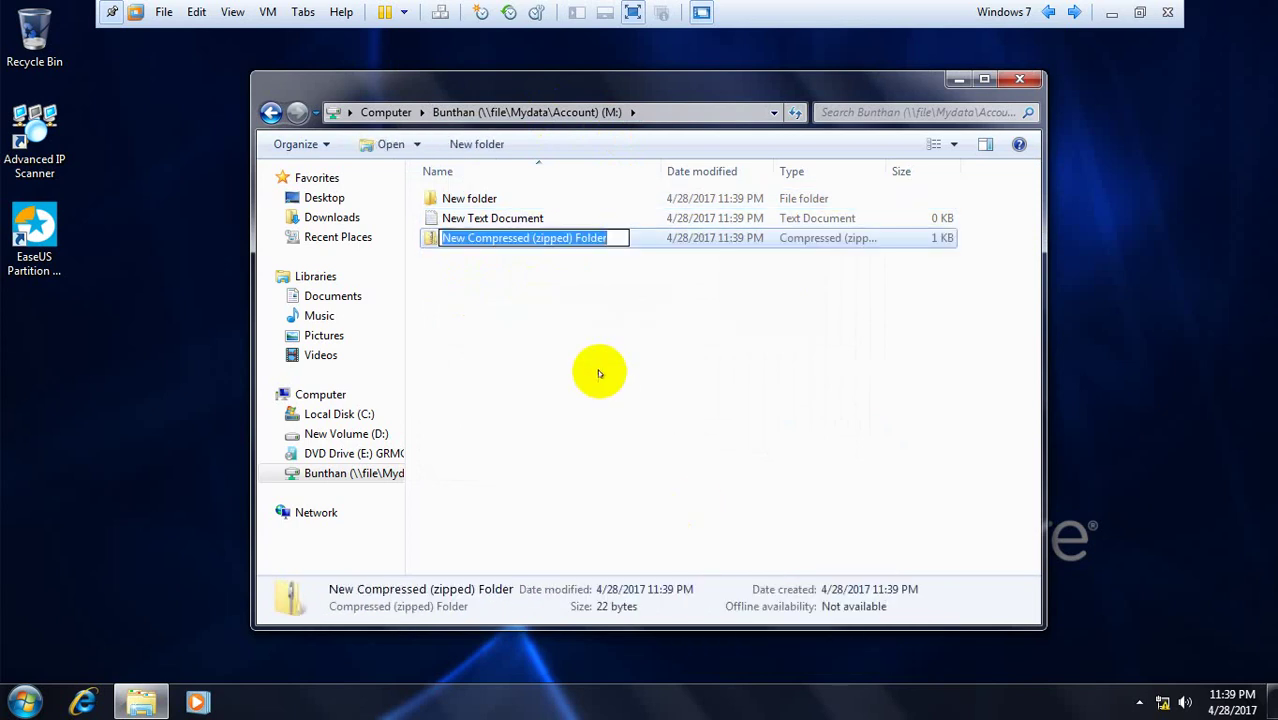
{"action": "key", "text": "Return"}
{"action": "left_click", "coordinate": [483, 240]}
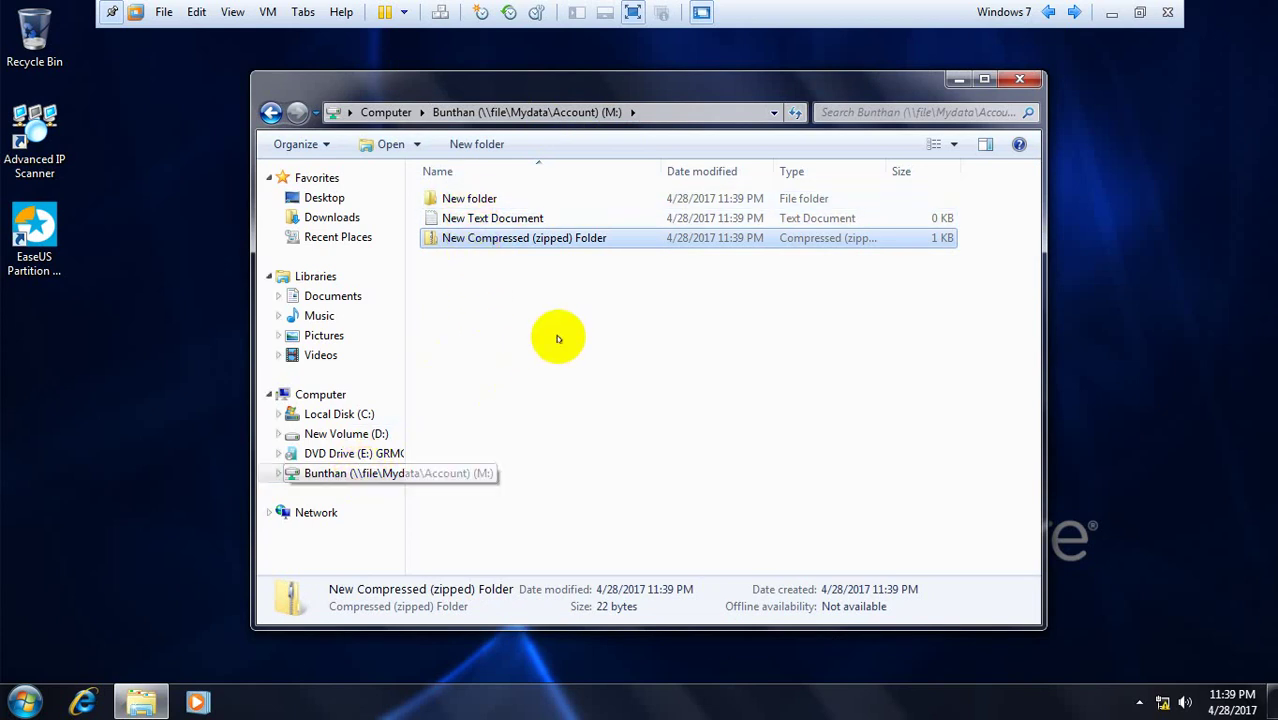
{"action": "left_click", "coordinate": [518, 313]}
{"action": "left_click", "coordinate": [470, 200]}
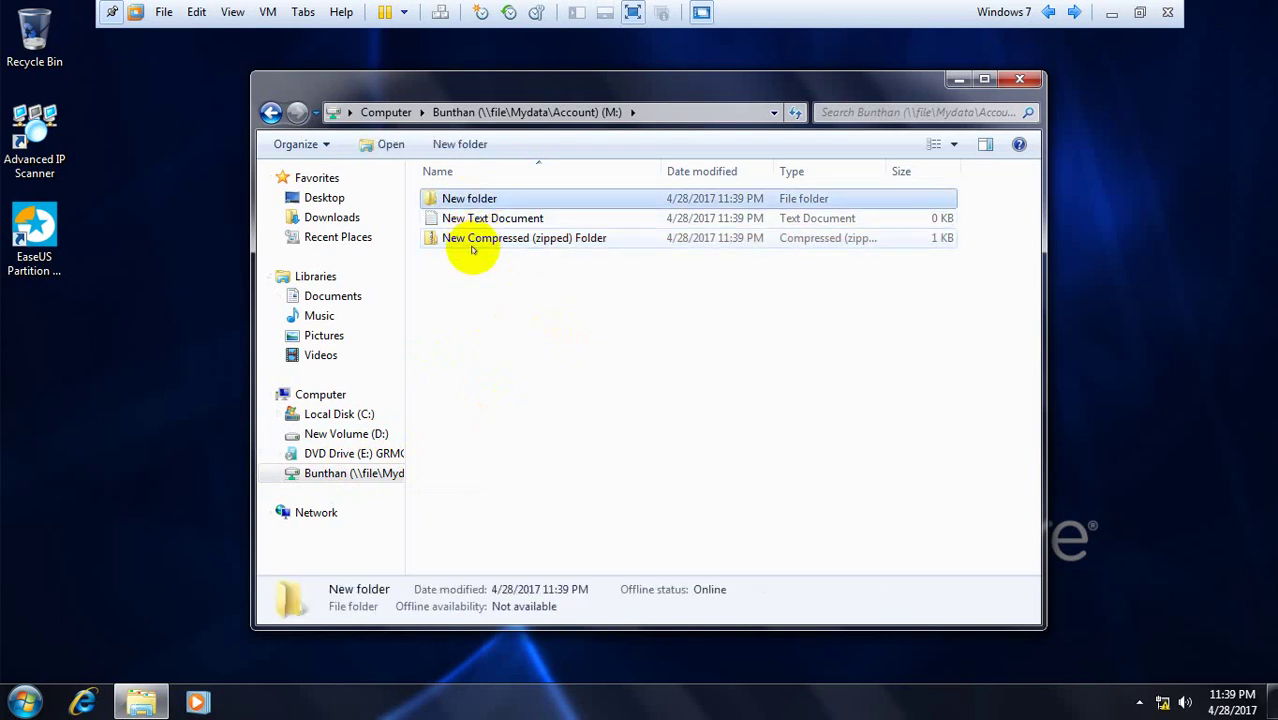
{"action": "left_click", "coordinate": [474, 238]}
{"action": "left_click", "coordinate": [473, 331]}
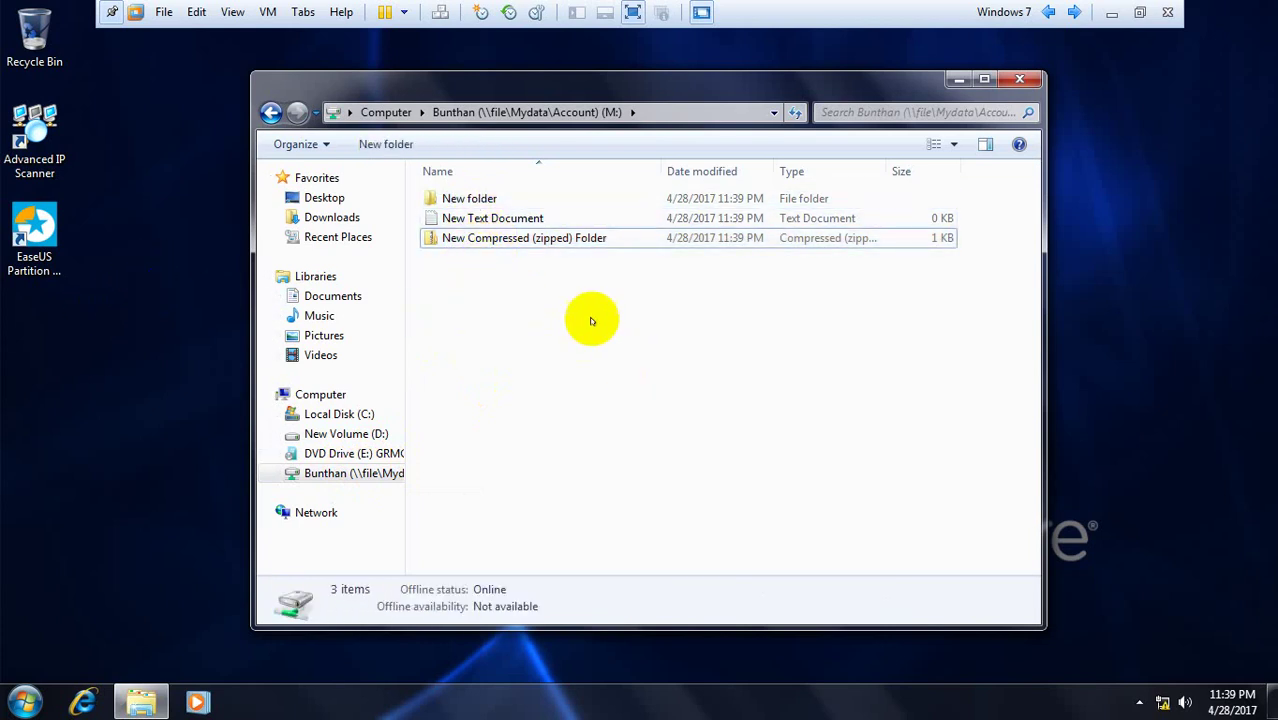
{"action": "left_click", "coordinate": [470, 198]}
{"action": "left_click", "coordinate": [487, 312]}
Step: Try to permanently delete New Compressed (zipped) Folder from the M: drive, and cancel the access dialog
{"action": "left_click", "coordinate": [479, 240]}
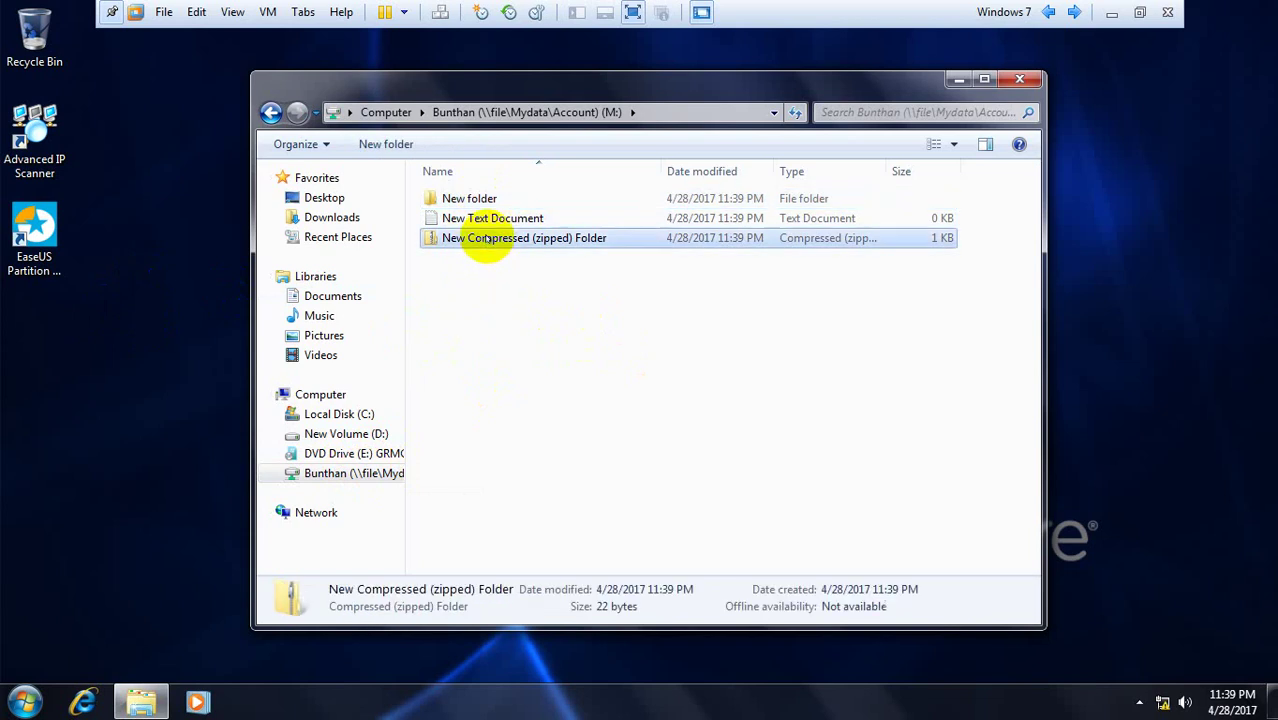
{"action": "right_click", "coordinate": [487, 239]}
{"action": "left_click", "coordinate": [536, 493]}
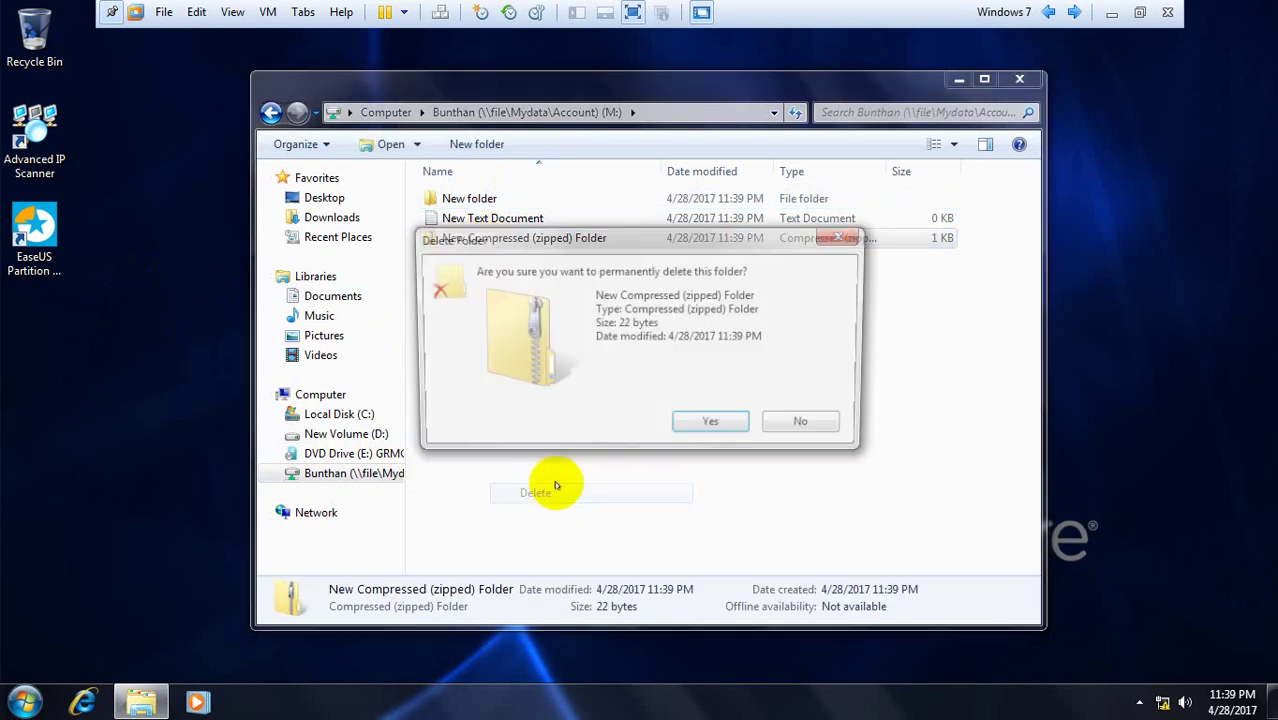
{"action": "left_click", "coordinate": [695, 422]}
{"action": "left_click", "coordinate": [800, 440]}
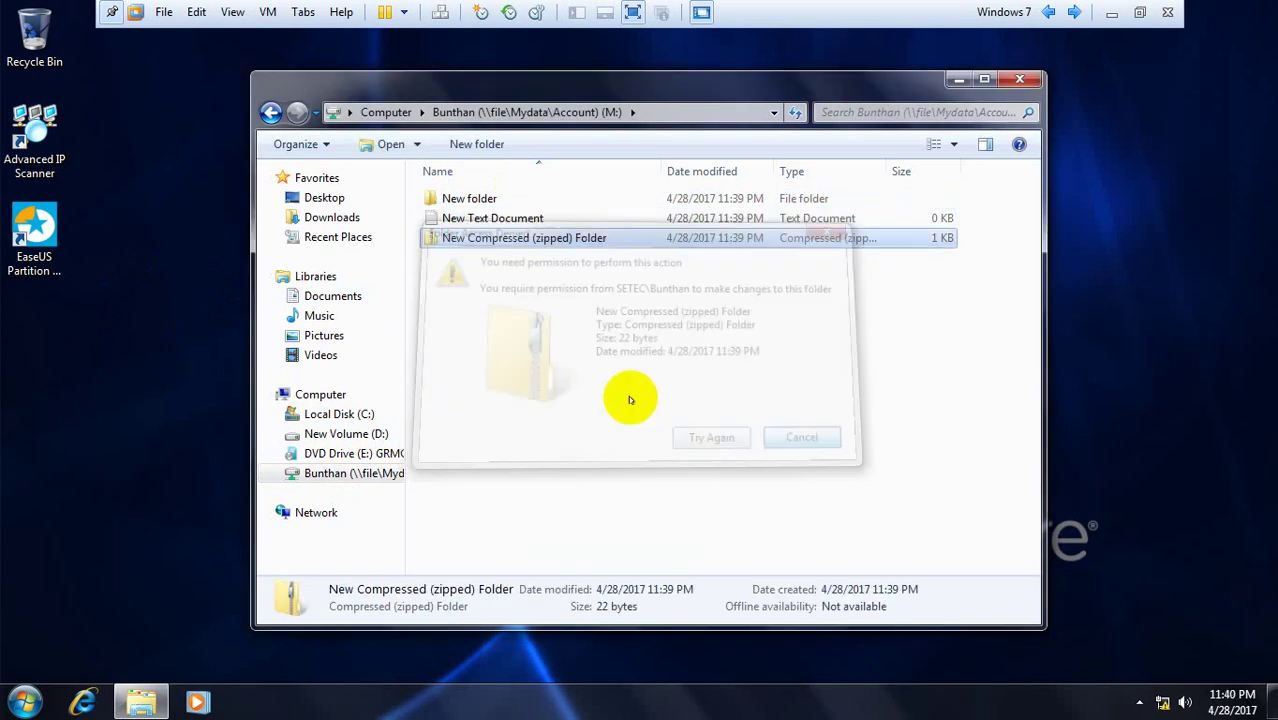
{"action": "left_click", "coordinate": [470, 214]}
{"action": "left_click", "coordinate": [465, 199]}
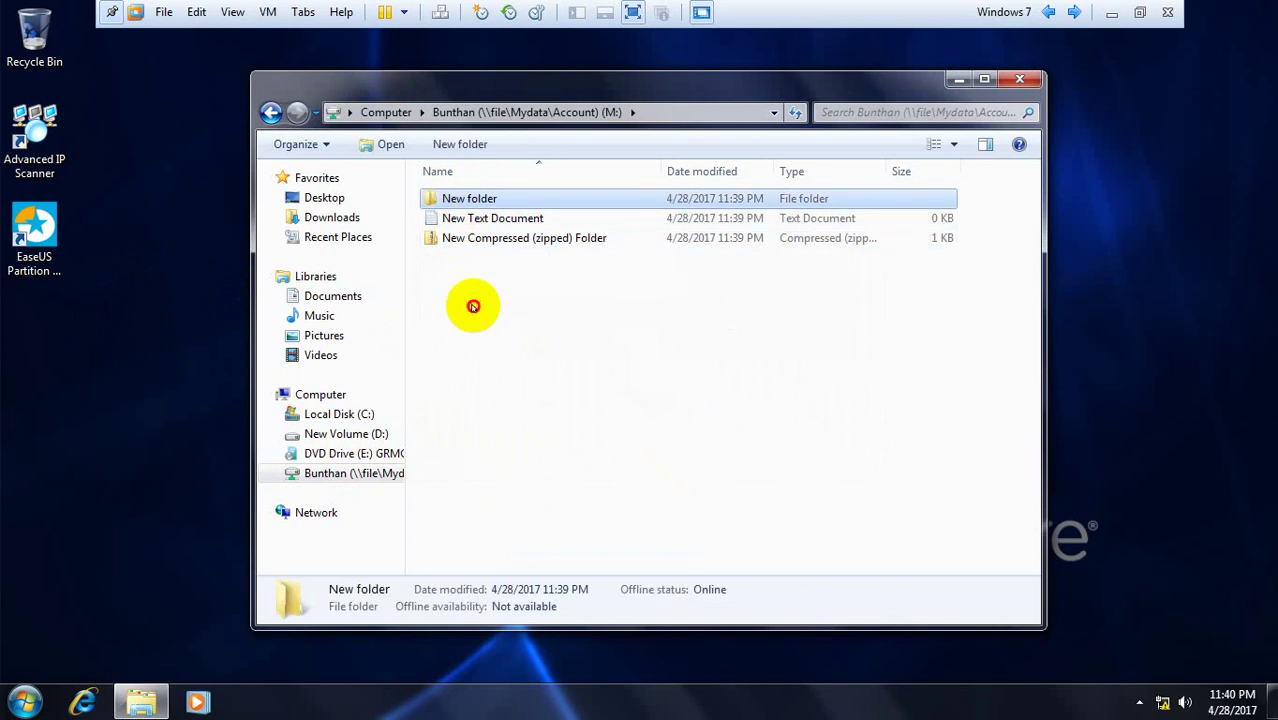
{"action": "left_click", "coordinate": [471, 302]}
{"action": "left_click", "coordinate": [474, 220]}
{"action": "left_click", "coordinate": [479, 278]}
{"action": "left_click", "coordinate": [474, 238]}
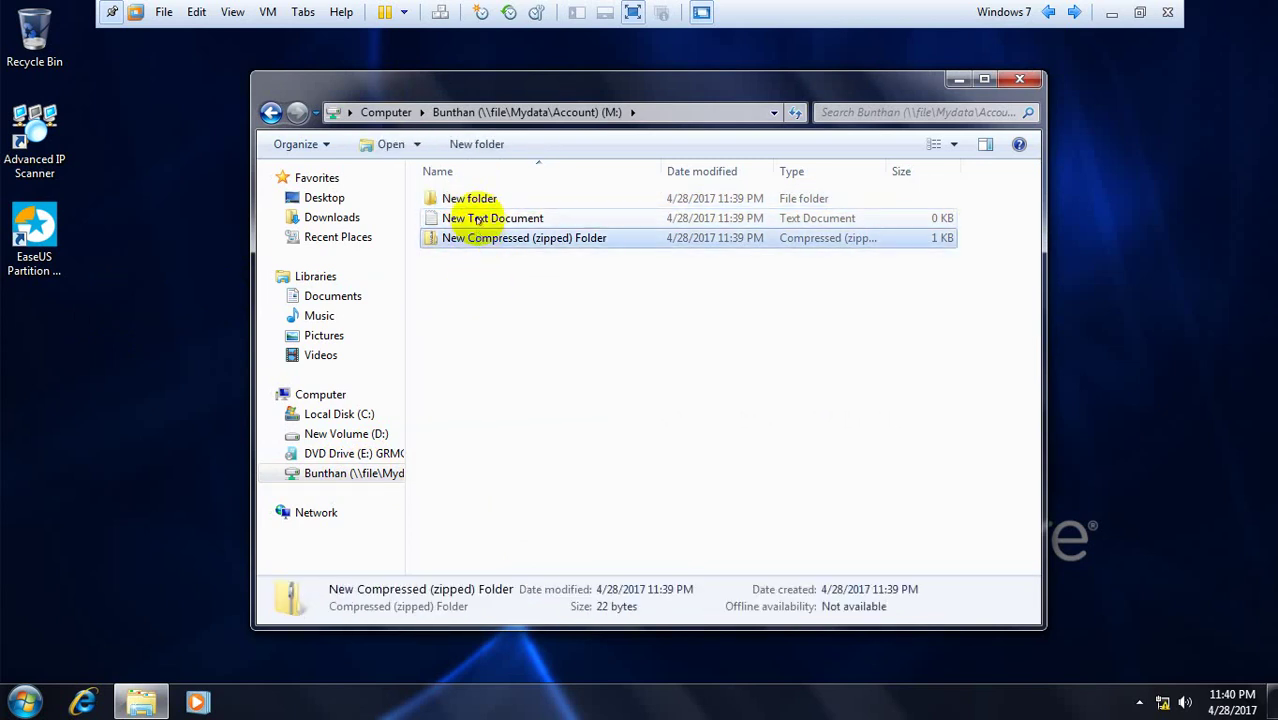
{"action": "left_click", "coordinate": [470, 218]}
{"action": "left_click", "coordinate": [470, 198]}
{"action": "left_click", "coordinate": [480, 277]}
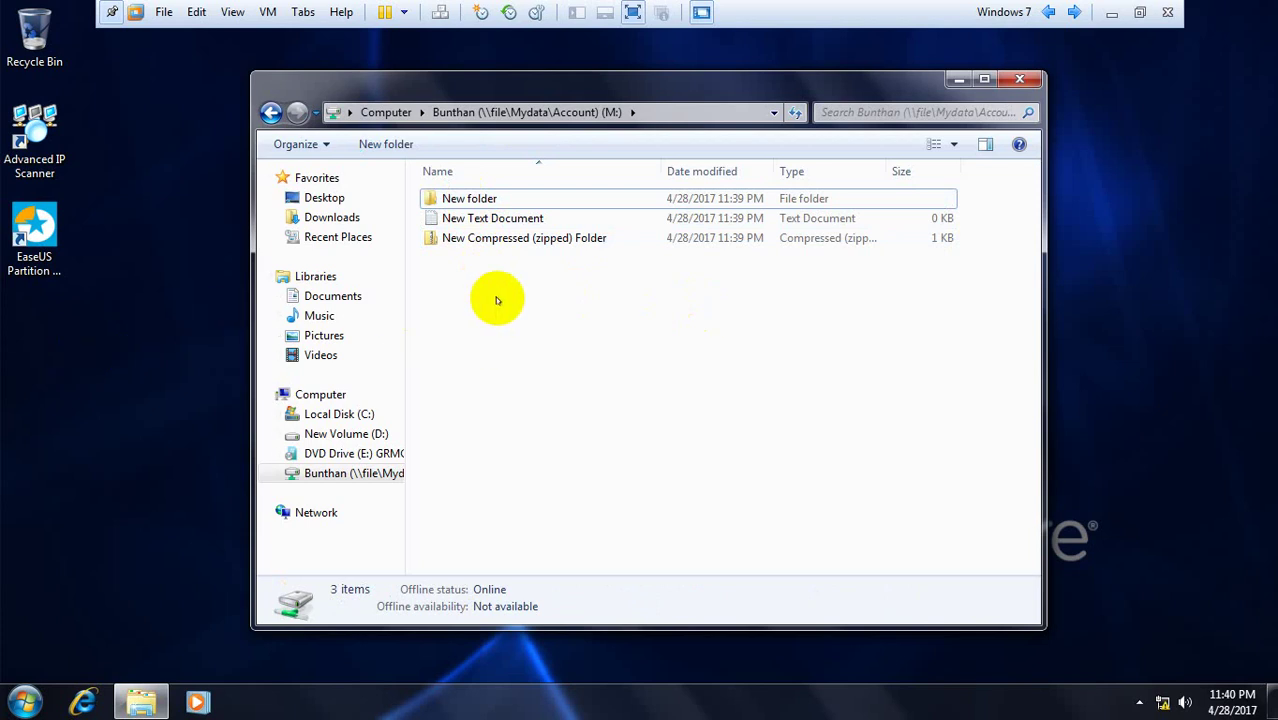
{"action": "left_click", "coordinate": [528, 239]}
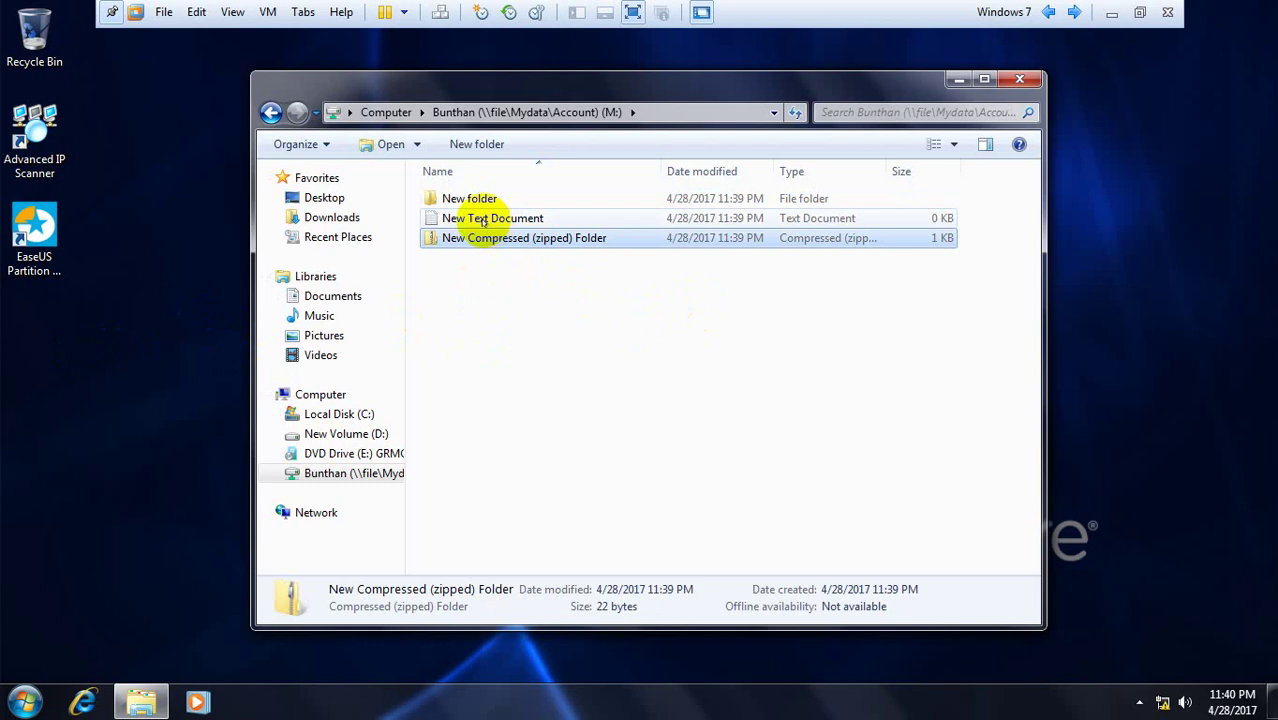
{"action": "left_click", "coordinate": [505, 218]}
{"action": "left_click", "coordinate": [495, 198]}
{"action": "left_click", "coordinate": [458, 216], "text": "ctrl"}
{"action": "left_click", "coordinate": [460, 199], "text": "ctrl"}
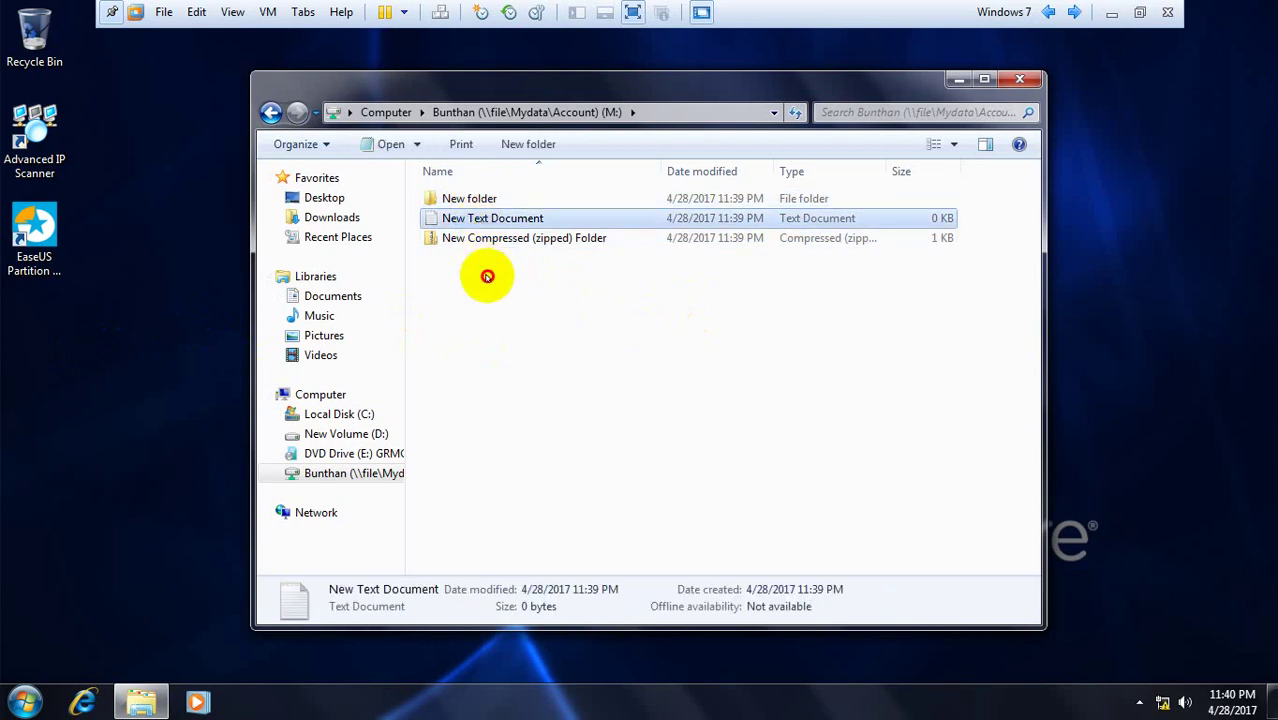
{"action": "left_click", "coordinate": [456, 236], "text": "ctrl"}
{"action": "left_click", "coordinate": [479, 219], "text": "ctrl"}
{"action": "left_click", "coordinate": [479, 218]}
{"action": "left_click", "coordinate": [479, 198]}
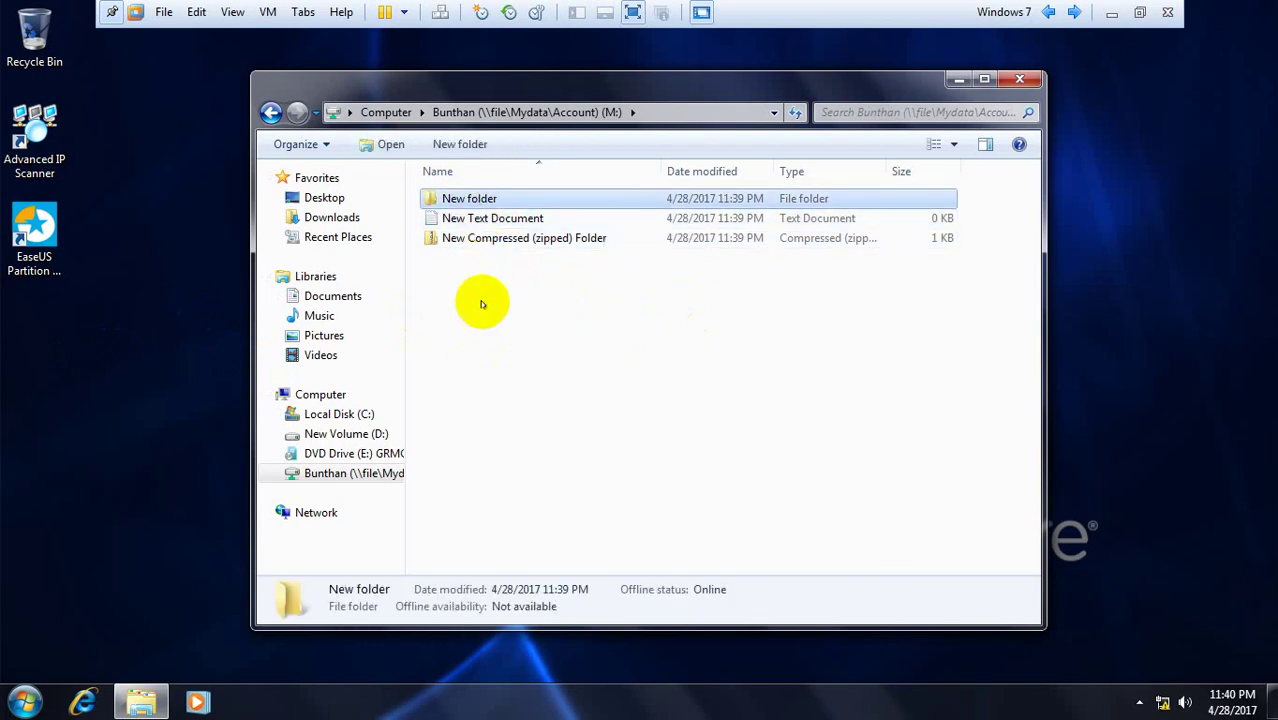
Step: Close the M: drive window, then unlock the DC-DNS virtual machine and show it in full screen
{"action": "left_click", "coordinate": [480, 303]}
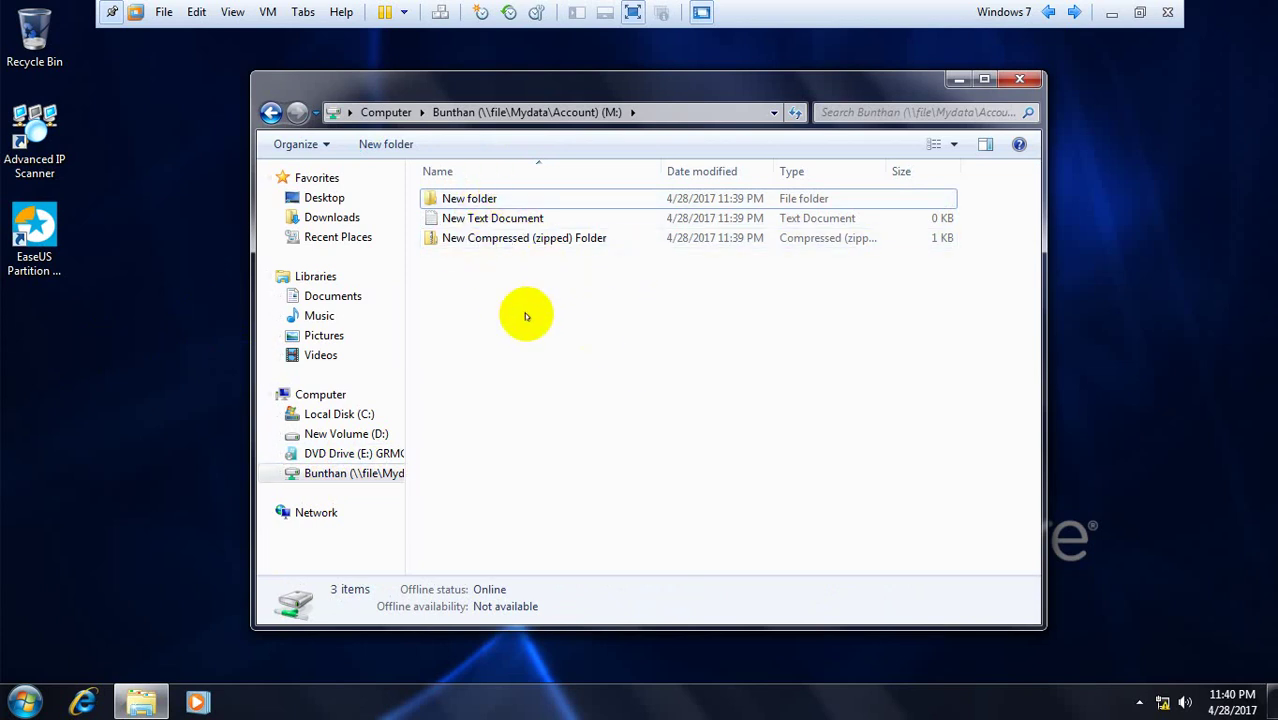
{"action": "left_click", "coordinate": [1022, 79]}
{"action": "left_click", "coordinate": [633, 12]}
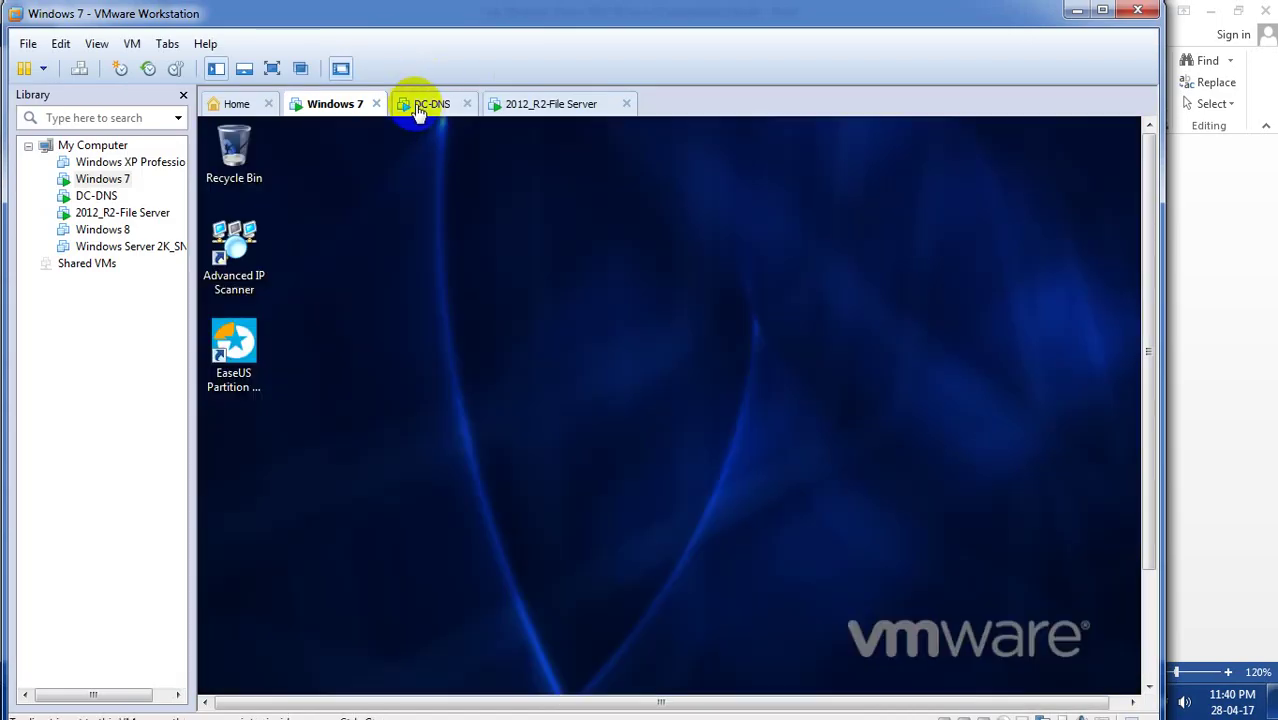
{"action": "left_click", "coordinate": [420, 103]}
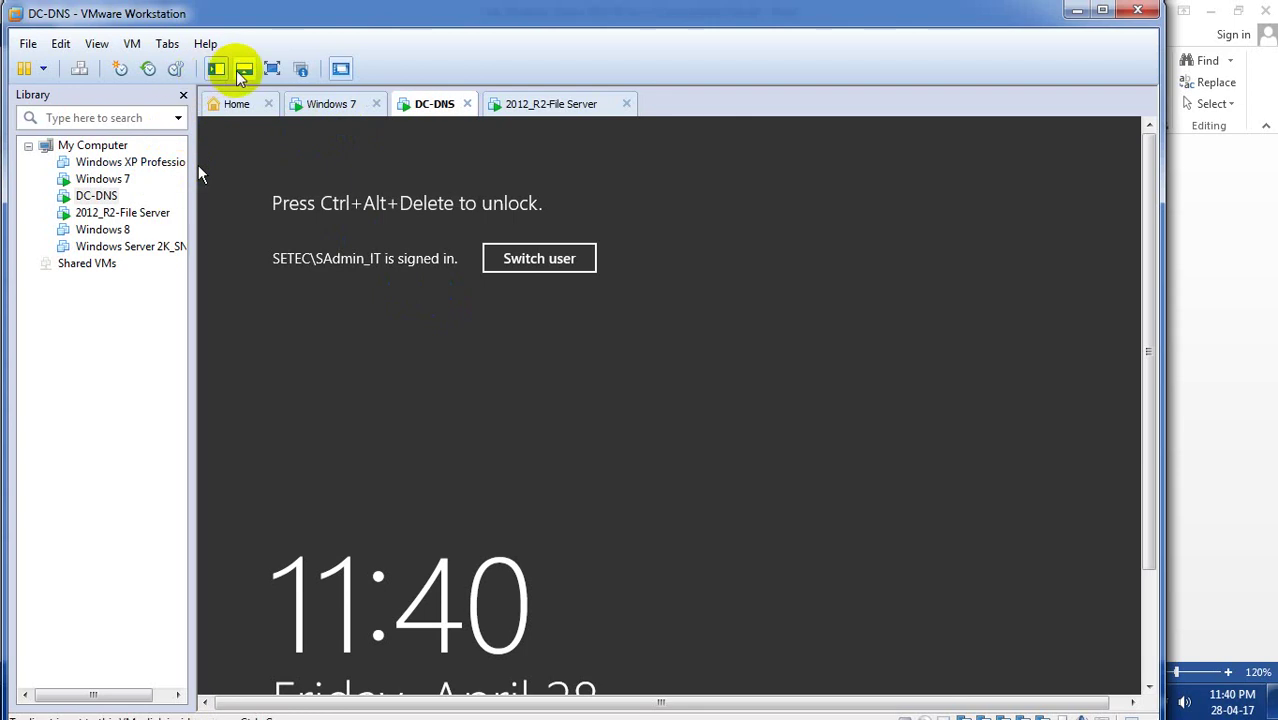
{"action": "left_click", "coordinate": [80, 70]}
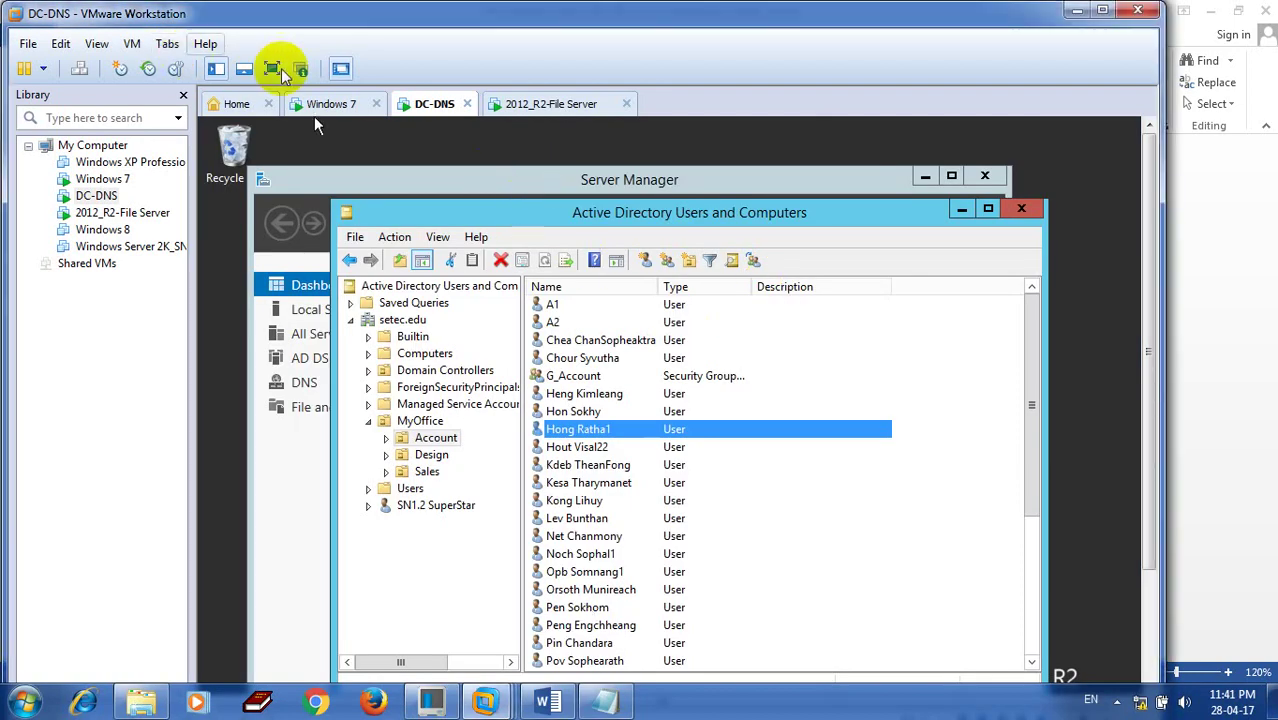
{"action": "left_click", "coordinate": [280, 70]}
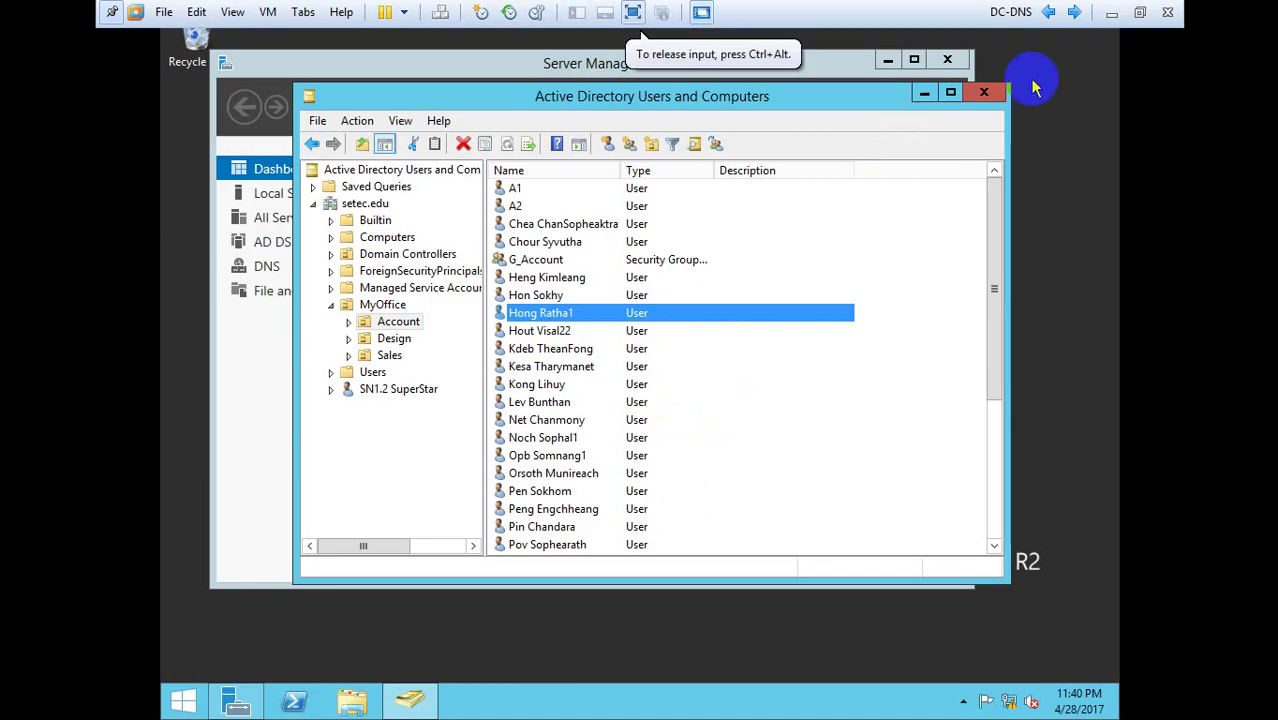
{"action": "key", "text": "ctrl+alt"}
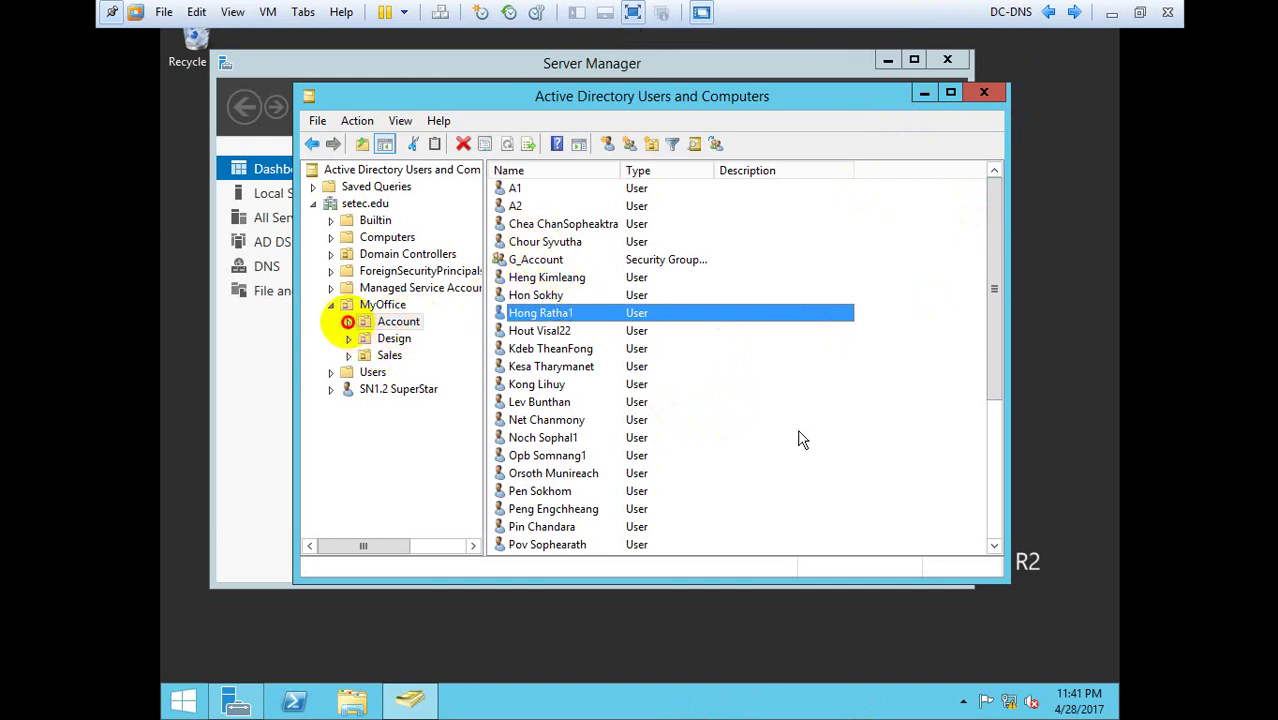
Step: Examine the members of the Account, Design and Sales organizational units under MyOffice
{"action": "left_click", "coordinate": [348, 321]}
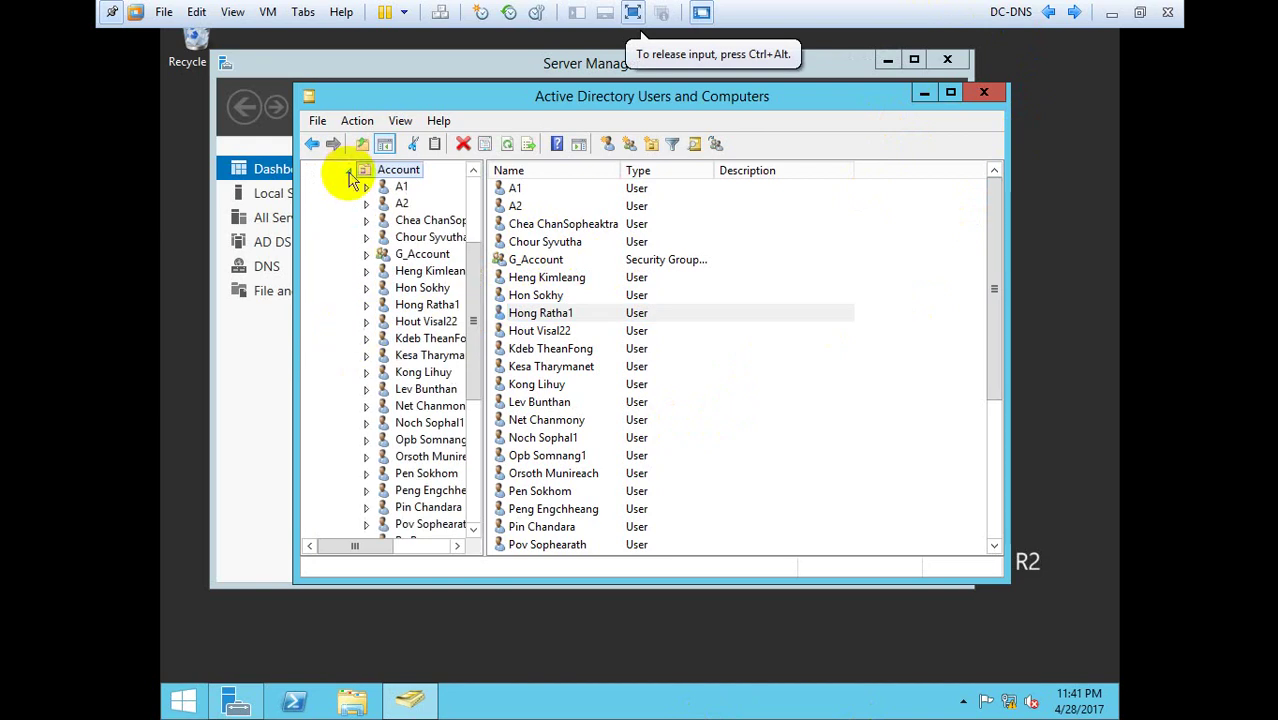
{"action": "left_click", "coordinate": [349, 172]}
{"action": "left_click", "coordinate": [391, 340]}
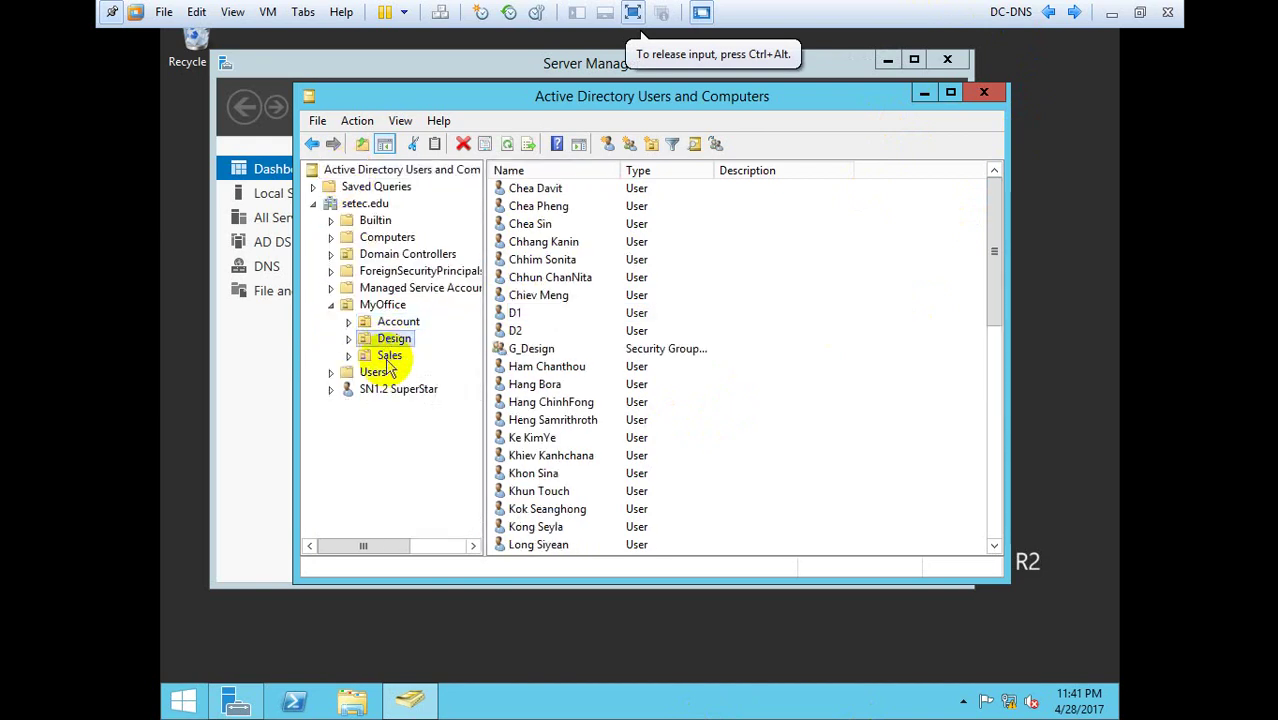
{"action": "left_click", "coordinate": [389, 357]}
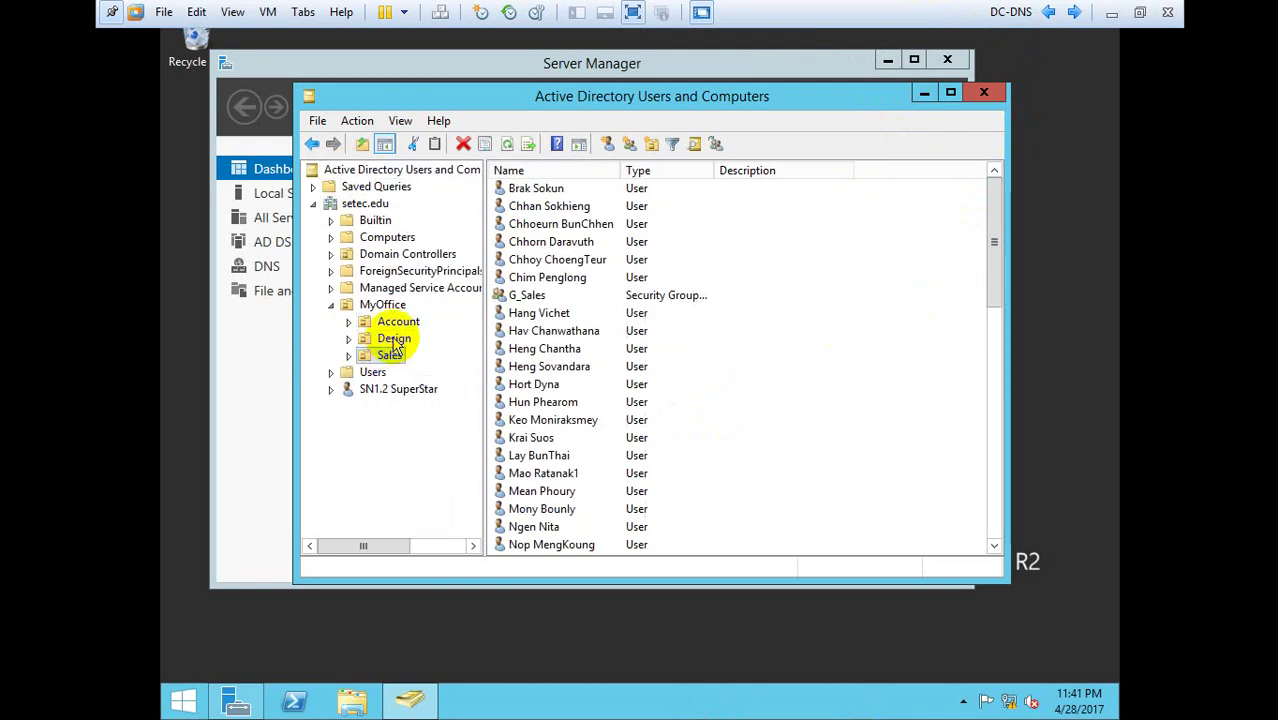
{"action": "left_click", "coordinate": [393, 339]}
{"action": "left_click", "coordinate": [385, 356]}
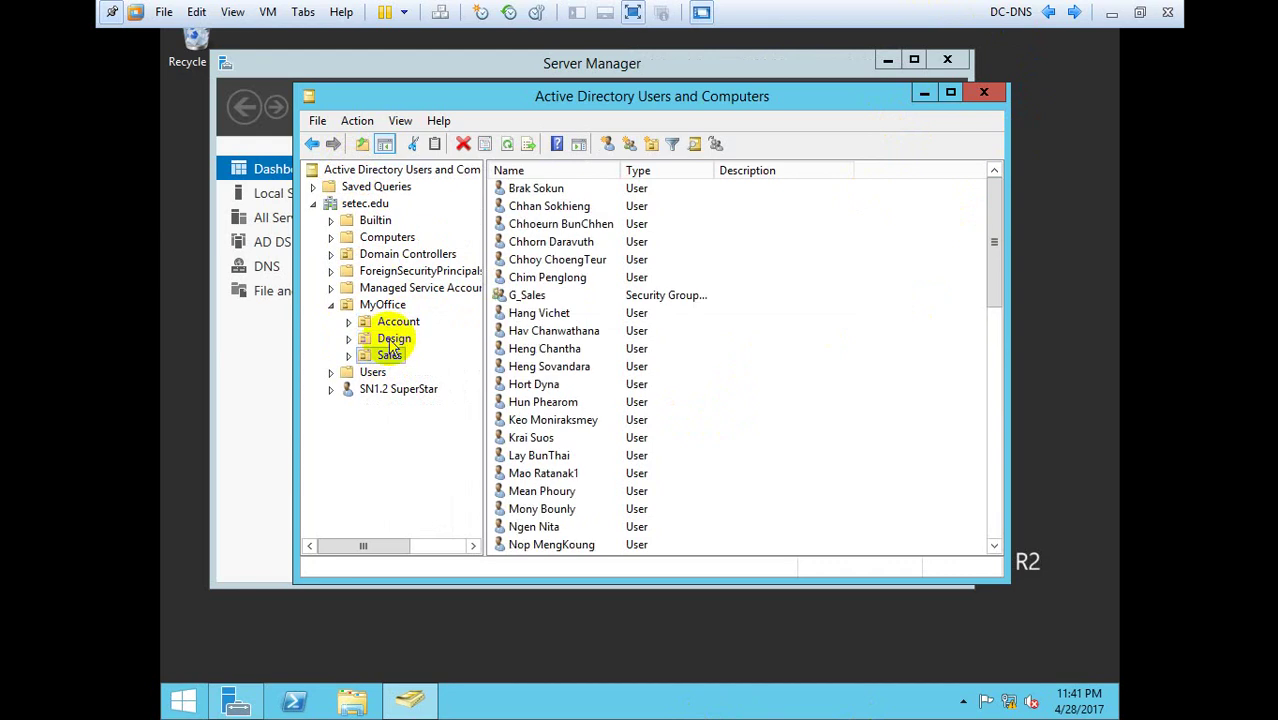
{"action": "left_click", "coordinate": [393, 340]}
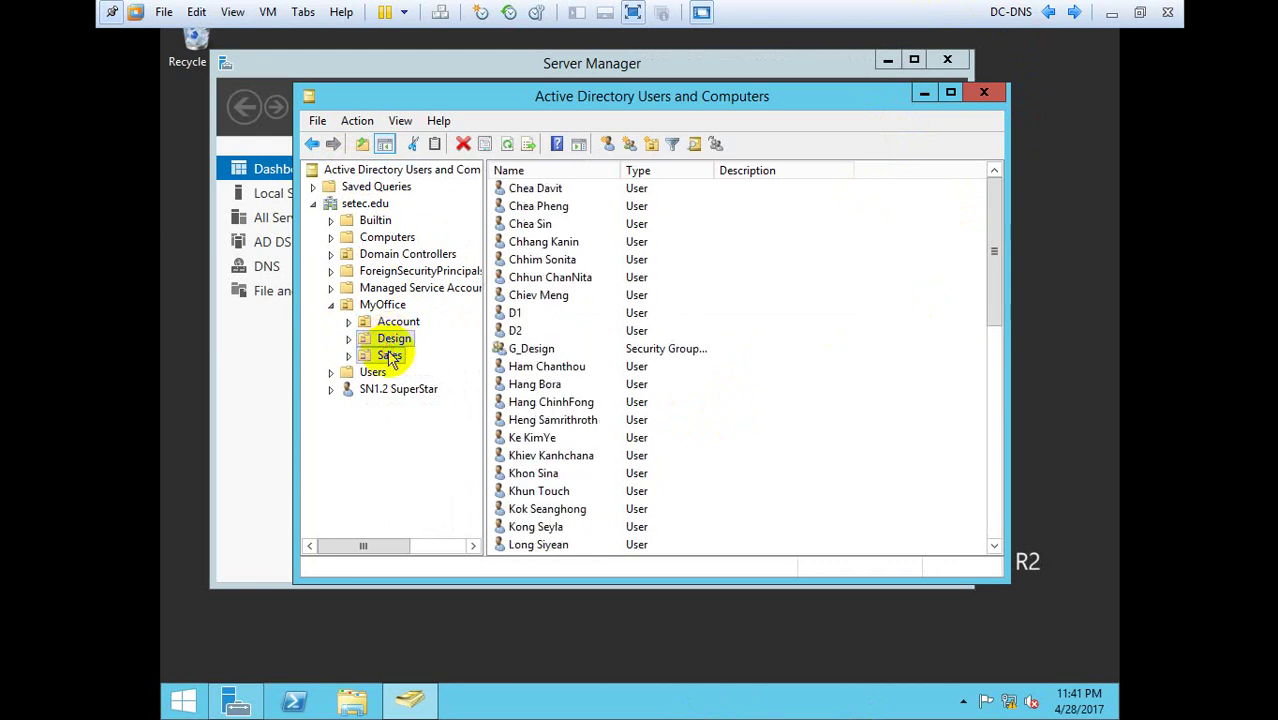
{"action": "left_click", "coordinate": [389, 357]}
{"action": "left_click", "coordinate": [393, 340]}
{"action": "left_click", "coordinate": [389, 357]}
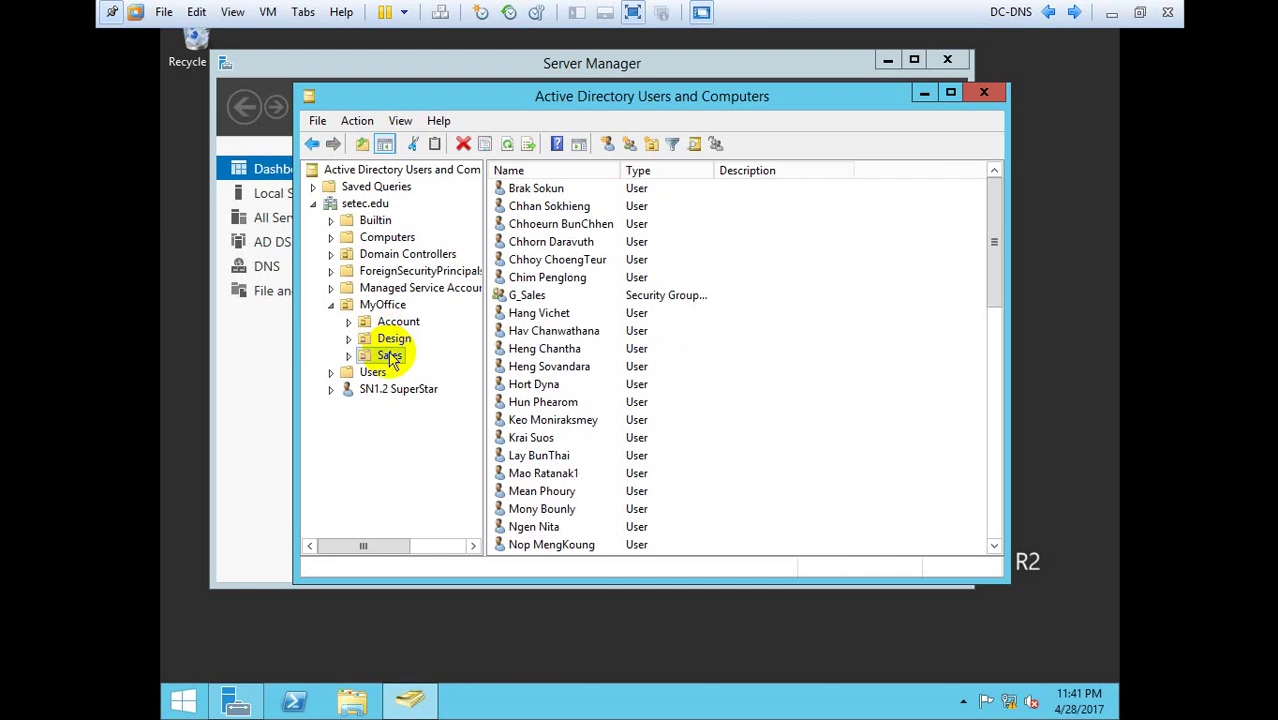
Step: Open the Mydata share on \\file and check the contents of its Design and Sales folders
{"action": "key", "text": "super+r"}
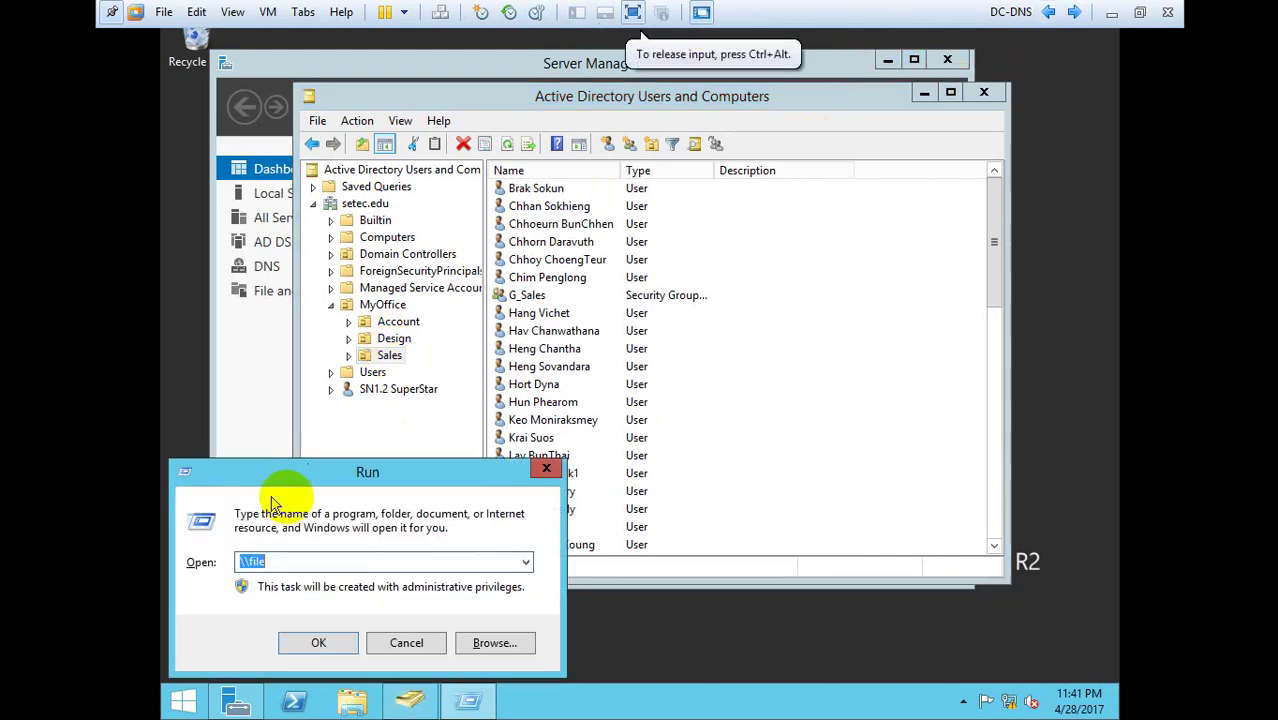
{"action": "left_click", "coordinate": [325, 478]}
{"action": "left_click_drag", "start_coordinate": [325, 478], "coordinate": [610, 238]}
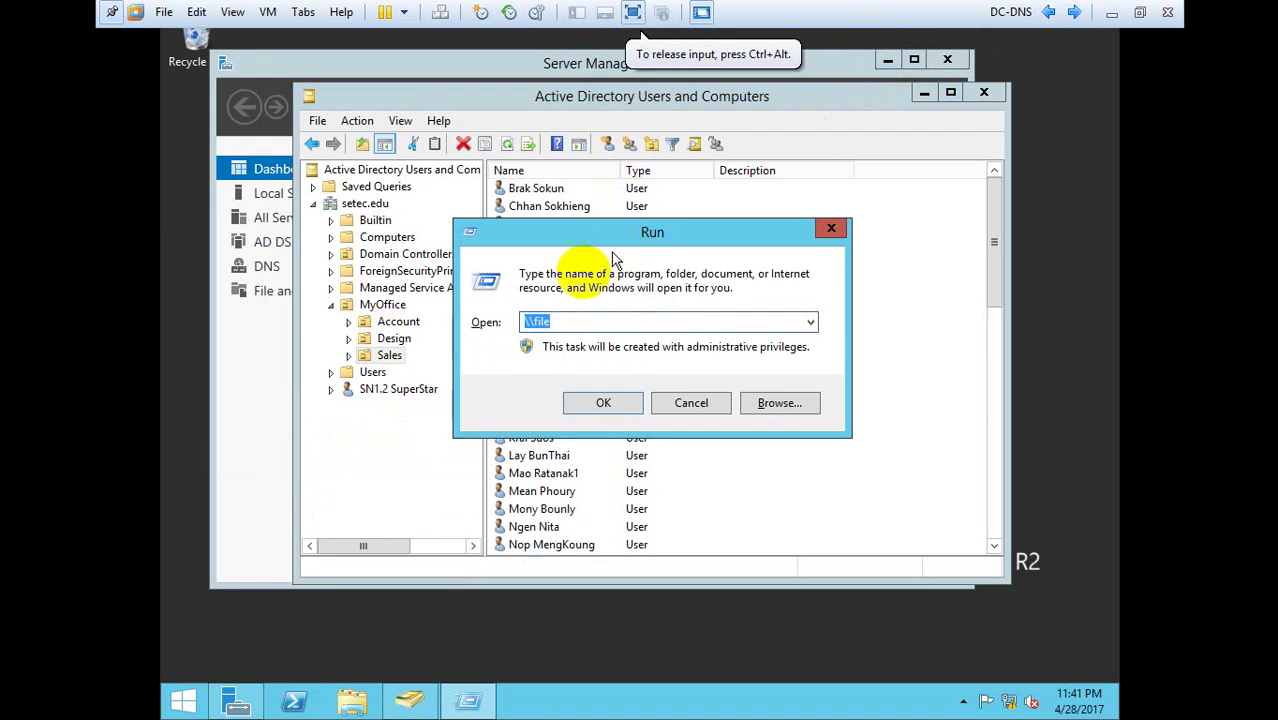
{"action": "left_click", "coordinate": [553, 321]}
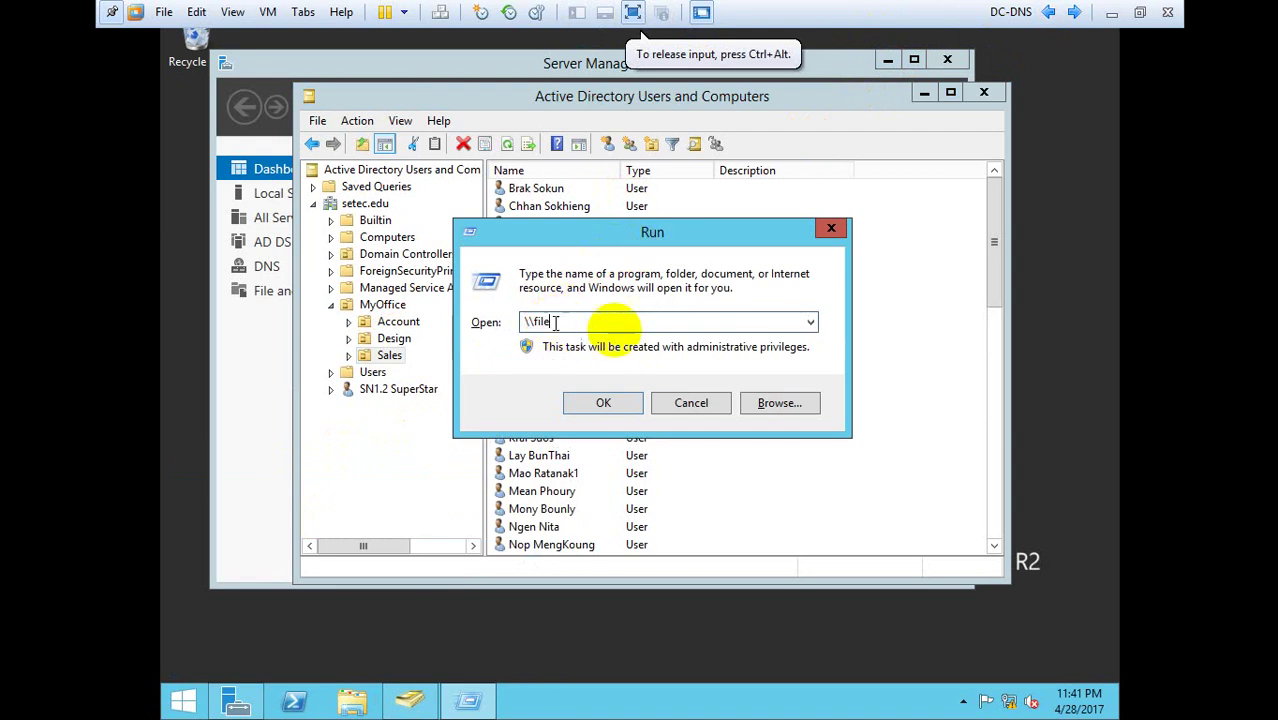
{"action": "left_click", "coordinate": [603, 403]}
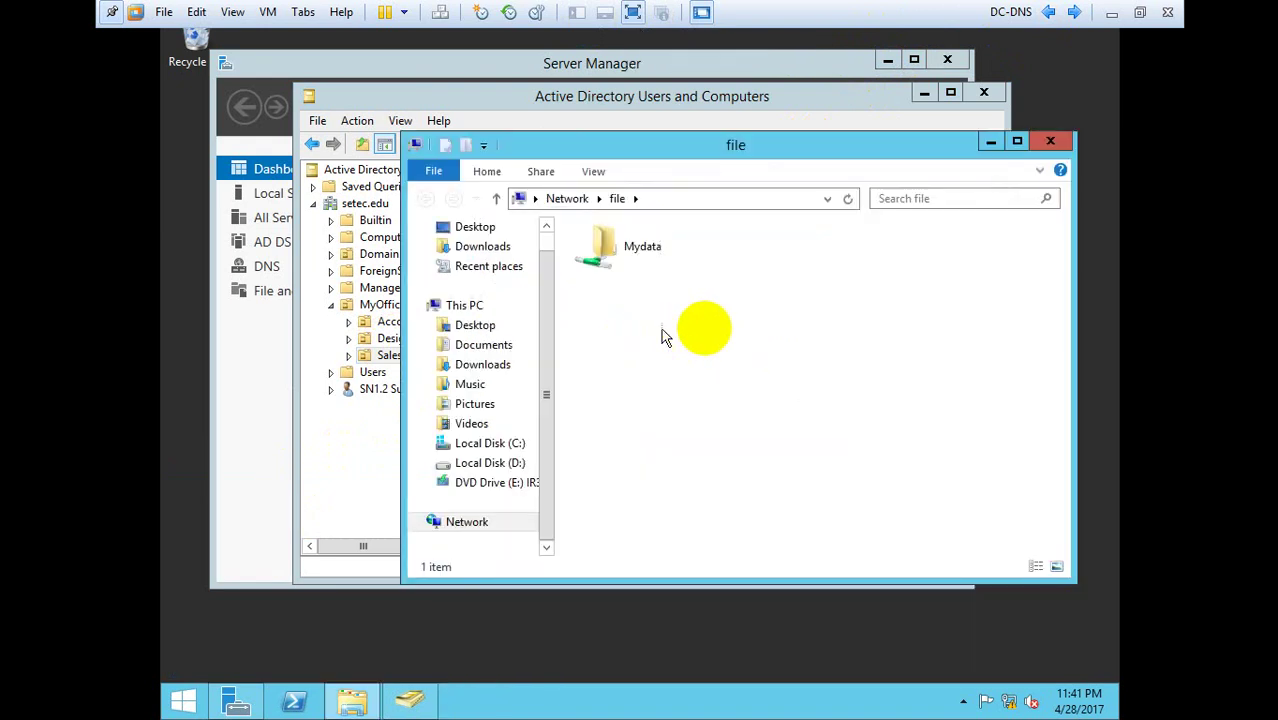
{"action": "double_click", "coordinate": [640, 248]}
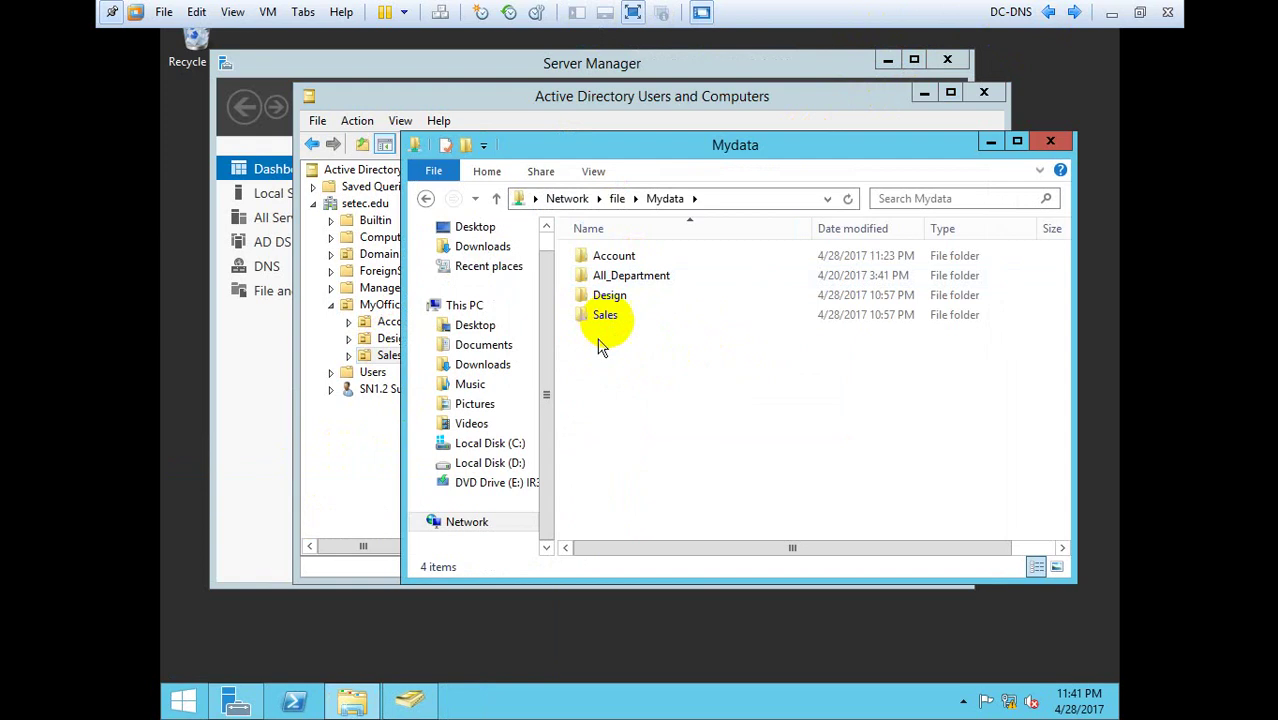
{"action": "left_click", "coordinate": [621, 302]}
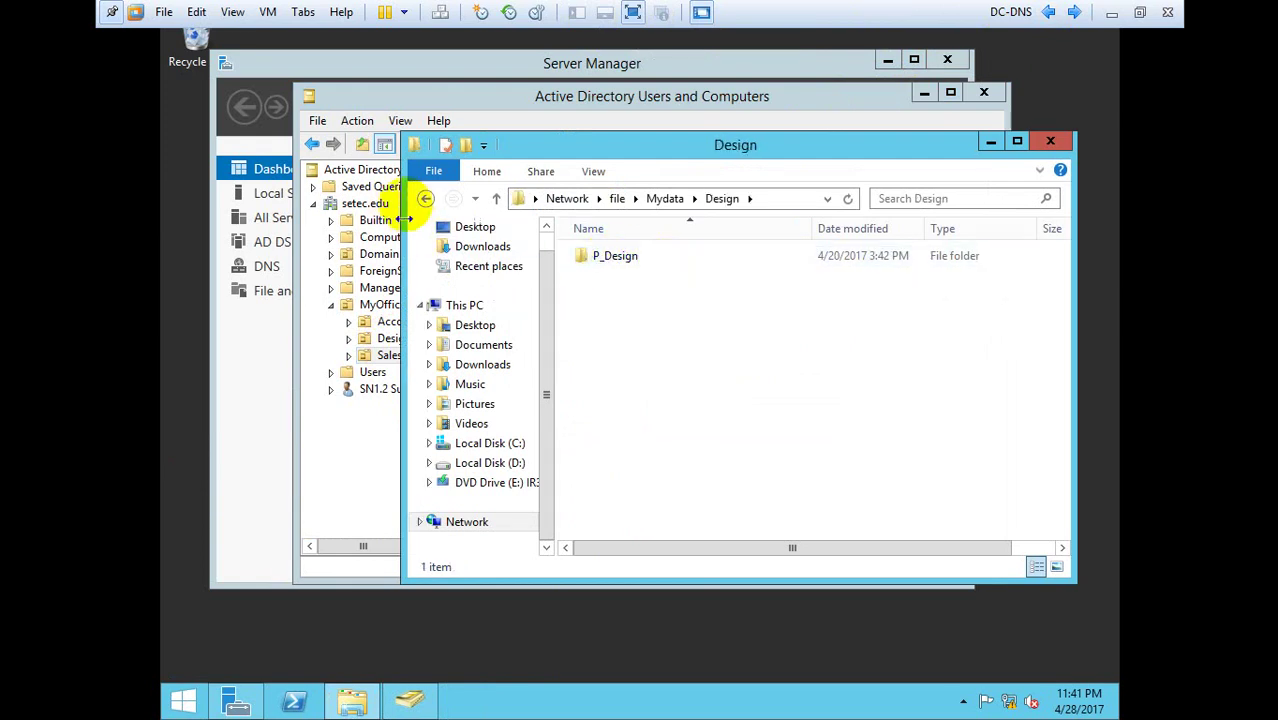
{"action": "left_click", "coordinate": [428, 201]}
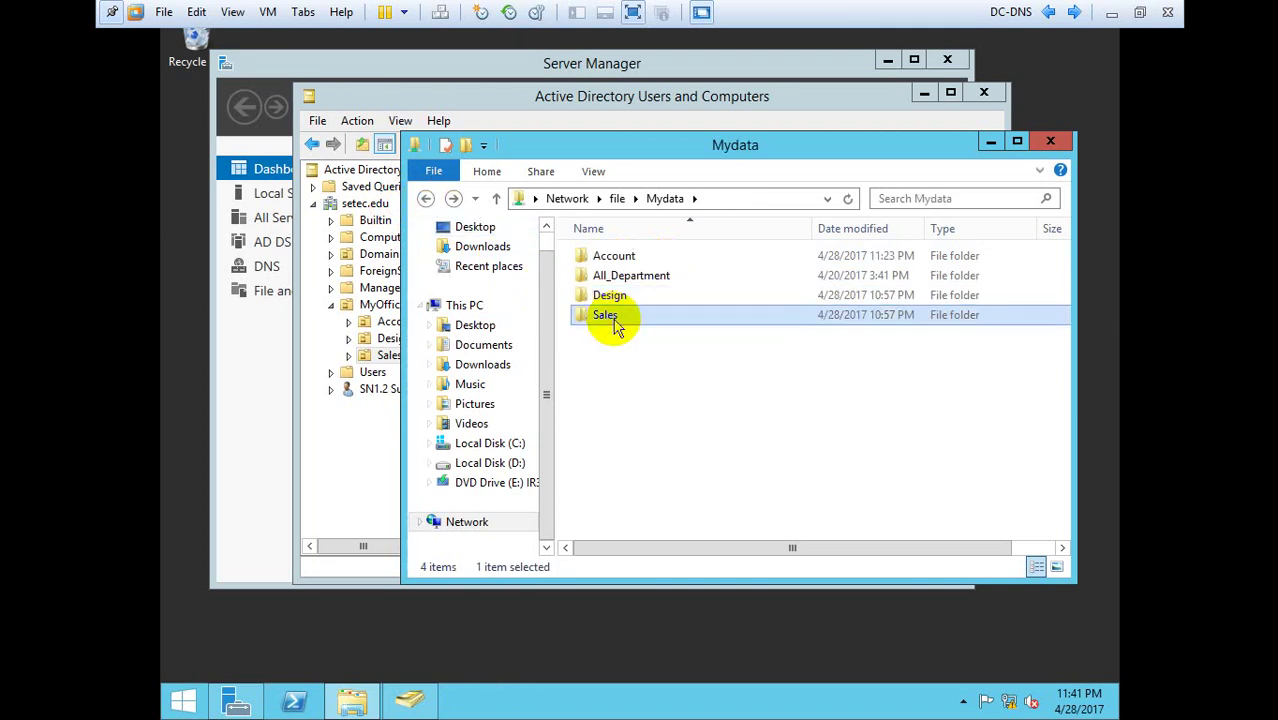
{"action": "double_click", "coordinate": [614, 318]}
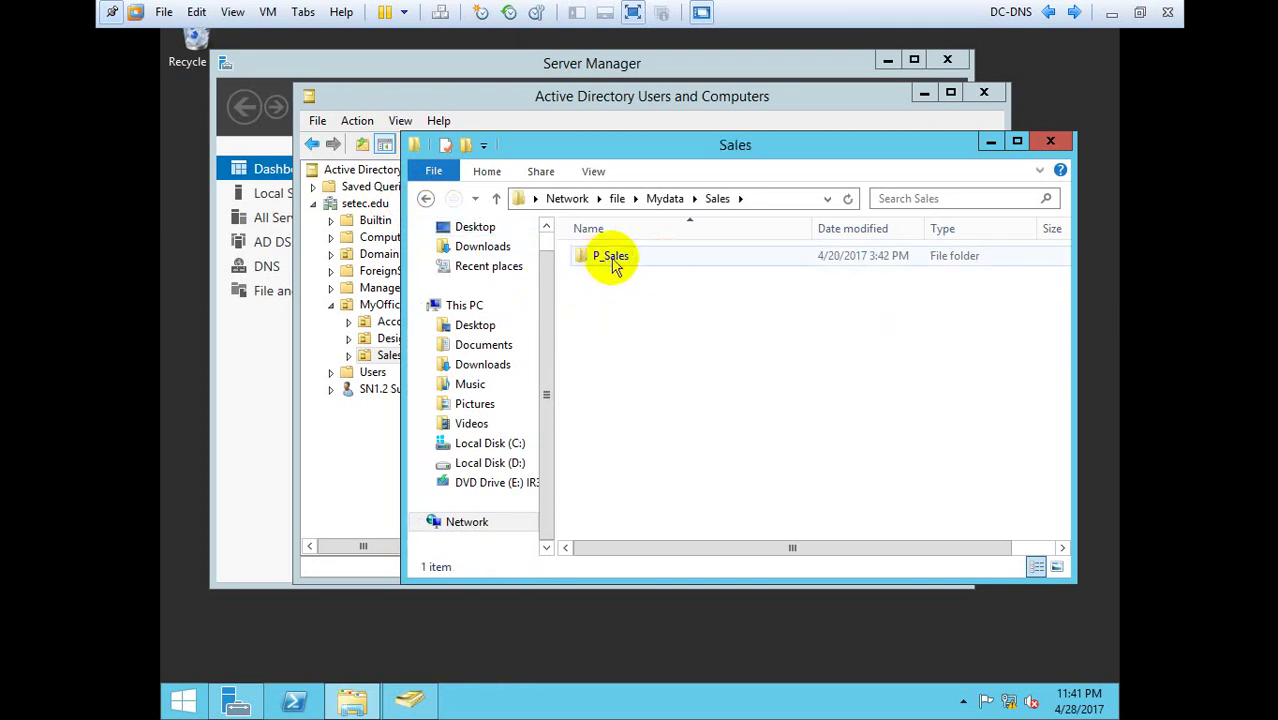
{"action": "left_click", "coordinate": [427, 200]}
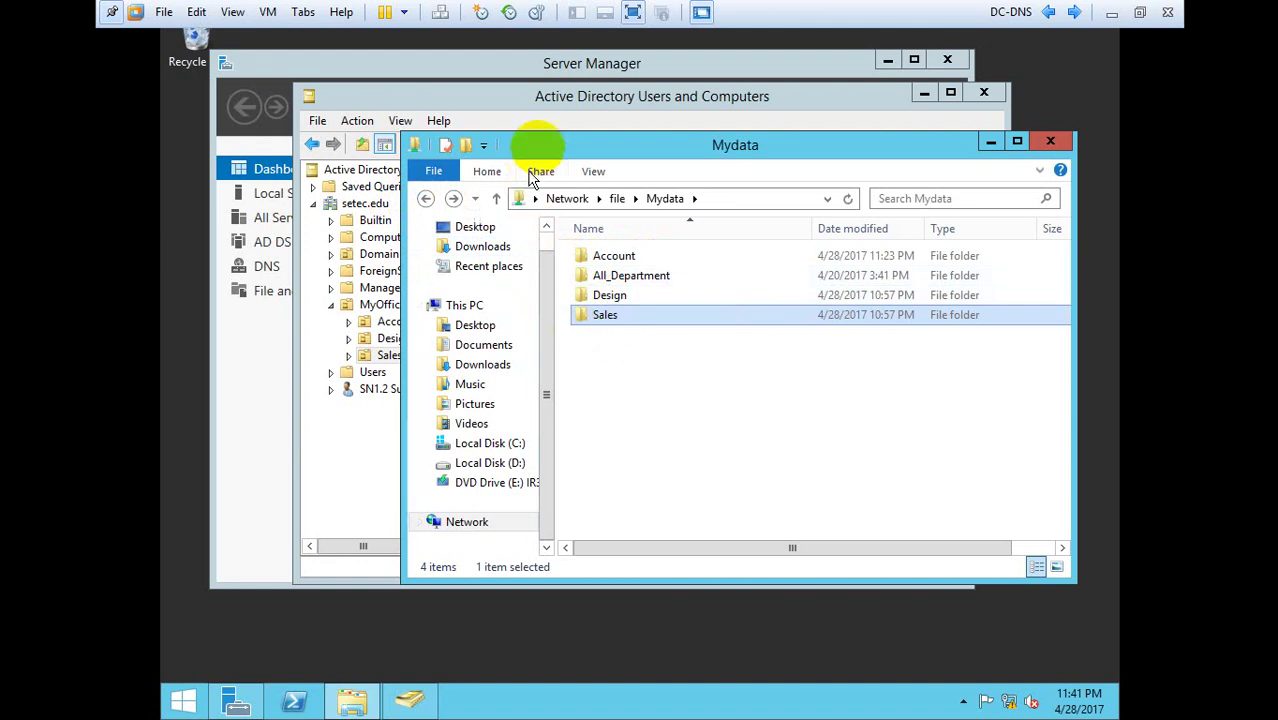
Step: Select the Design organizational unit and copy the network path \\file\Mydata\Design from the shared Design folder
{"action": "left_click_drag", "start_coordinate": [530, 145], "coordinate": [686, 314]}
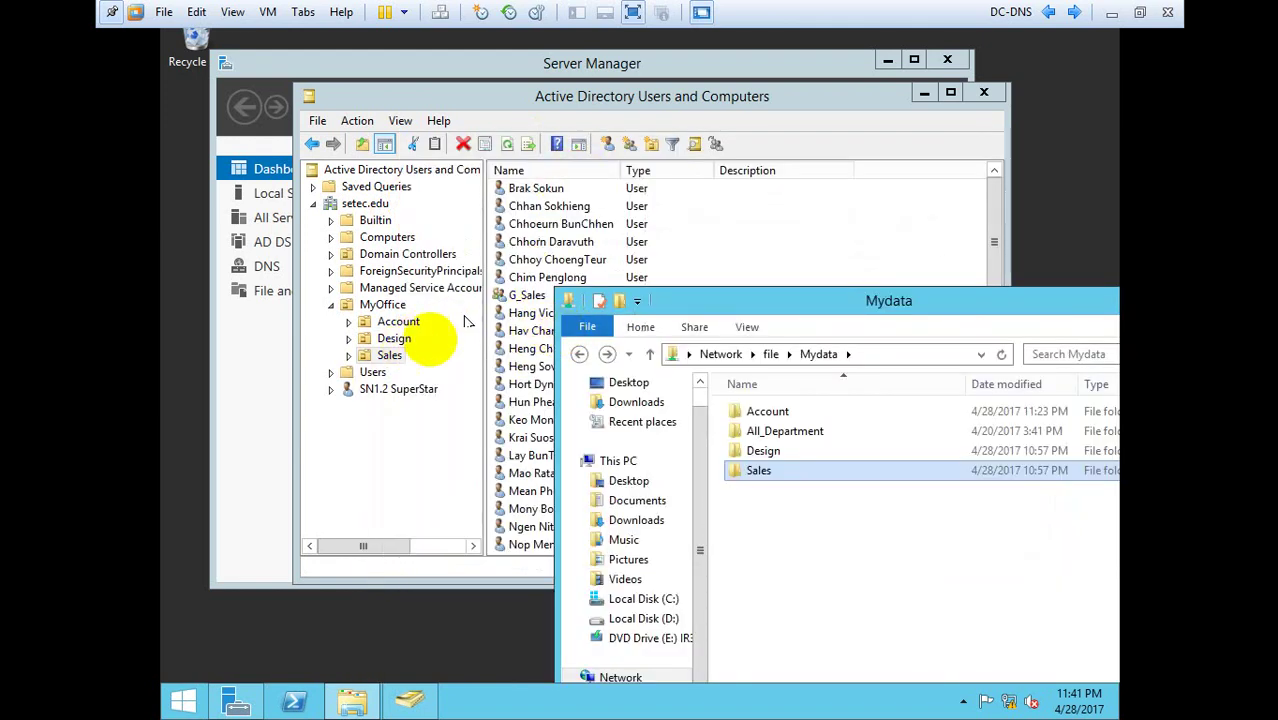
{"action": "left_click", "coordinate": [394, 339]}
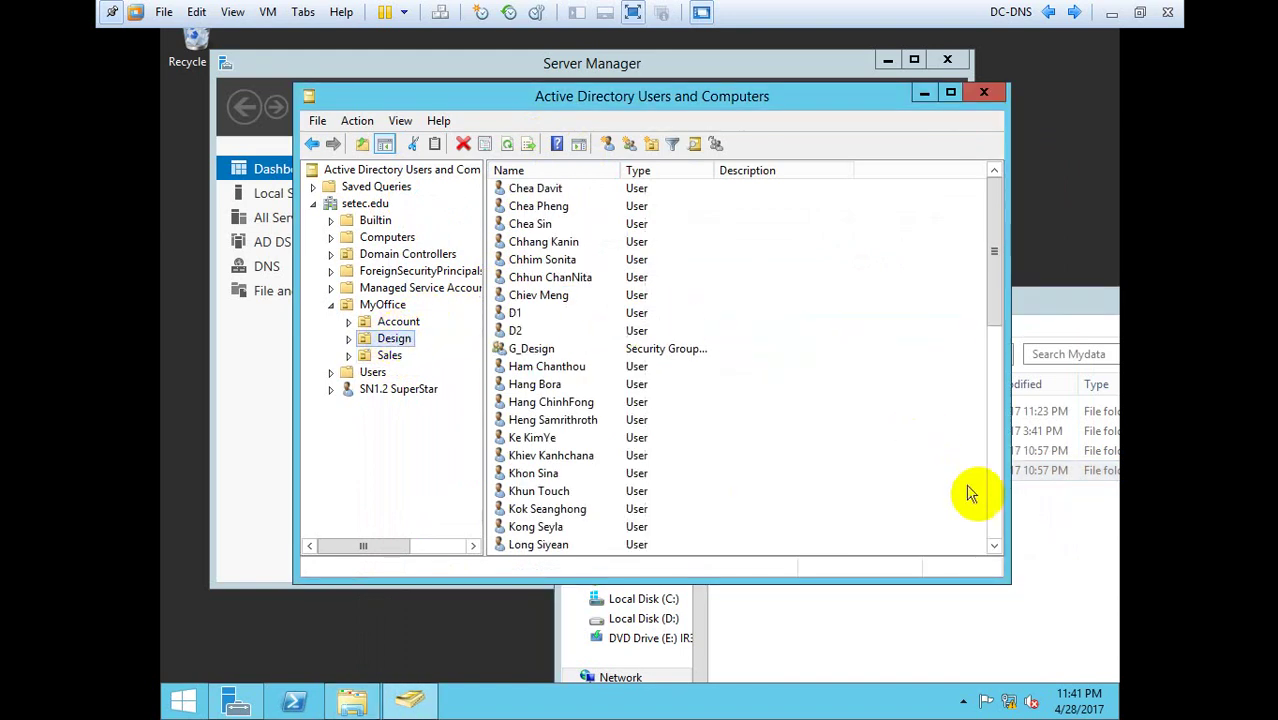
{"action": "left_click", "coordinate": [1060, 527]}
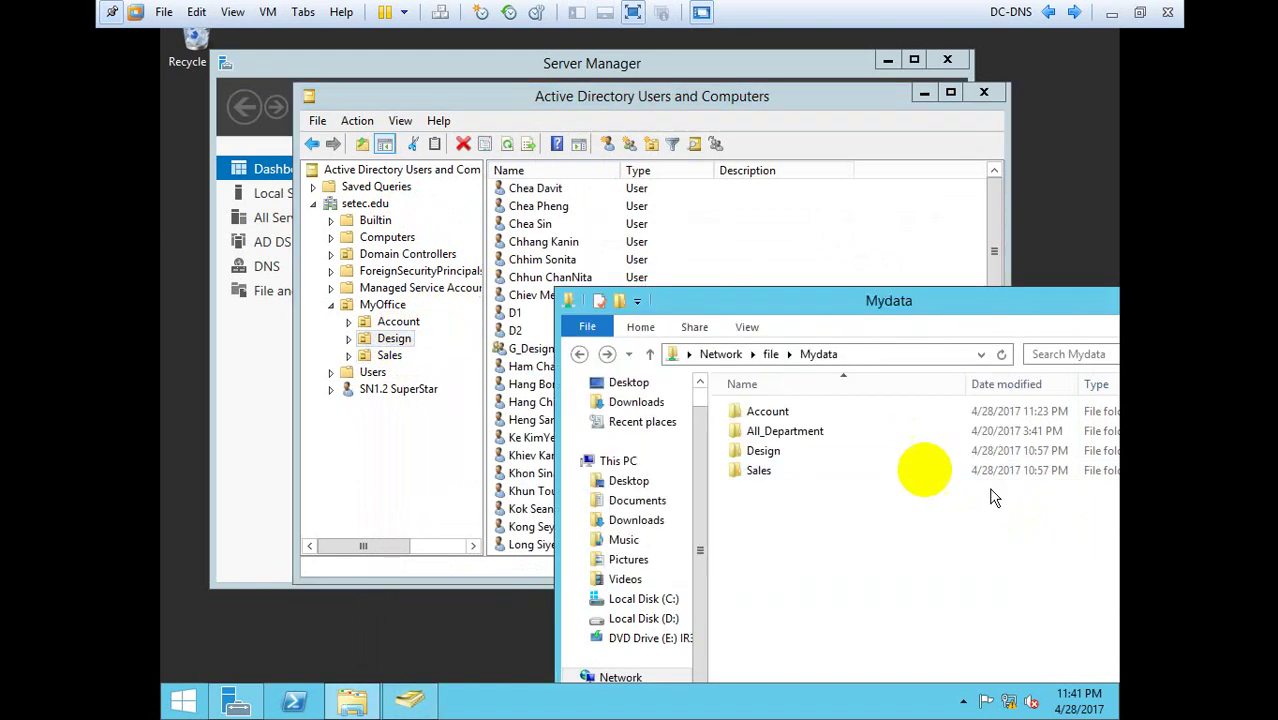
{"action": "double_click", "coordinate": [807, 448]}
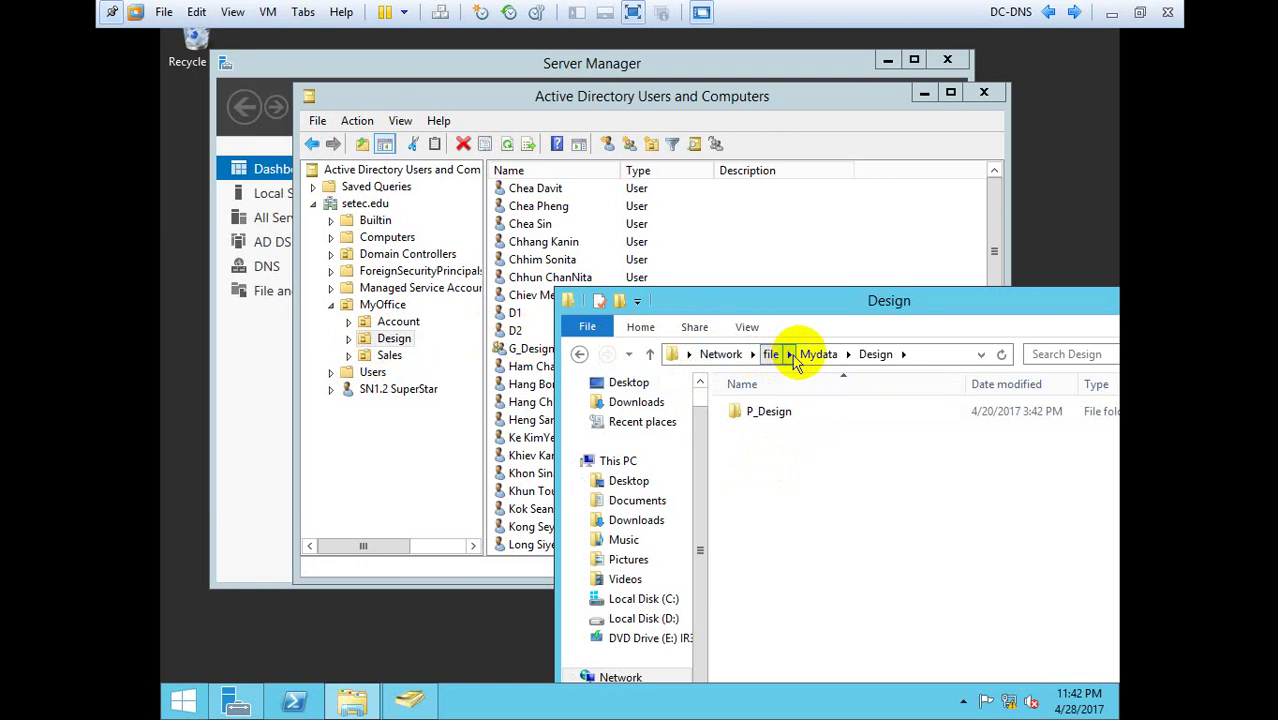
{"action": "left_click", "coordinate": [933, 358]}
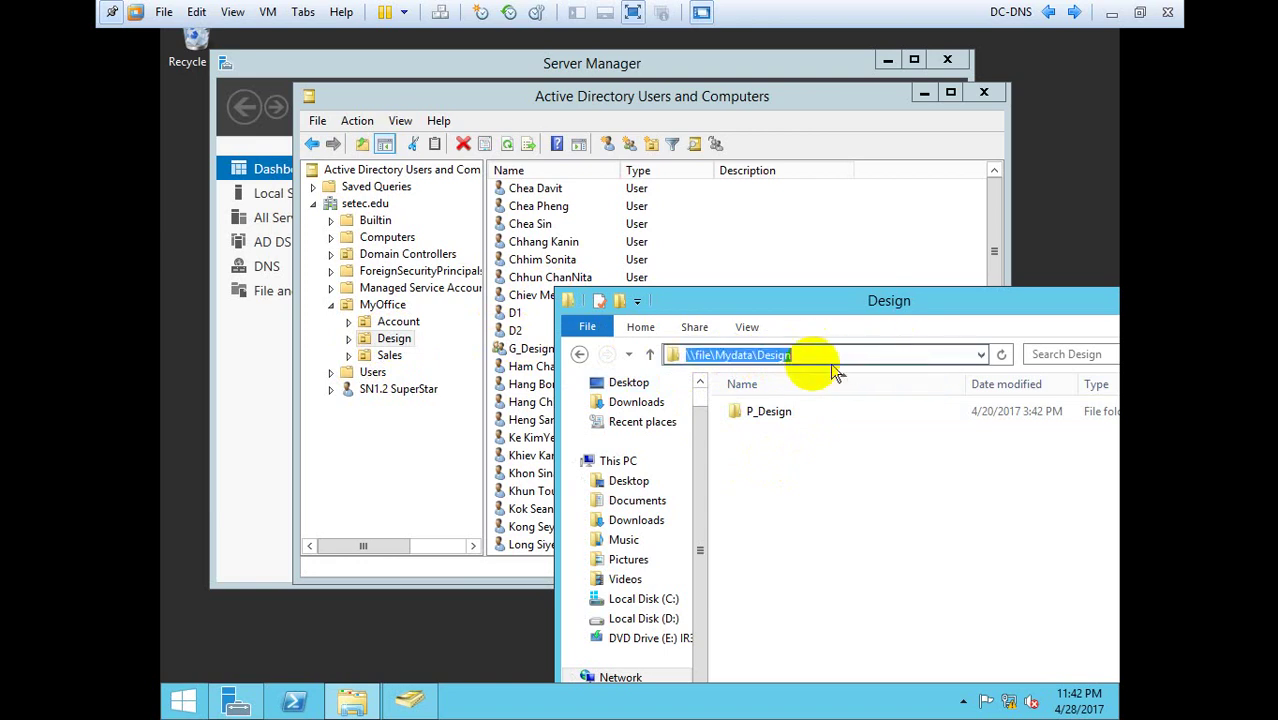
{"action": "right_click", "coordinate": [776, 356]}
{"action": "left_click", "coordinate": [810, 415]}
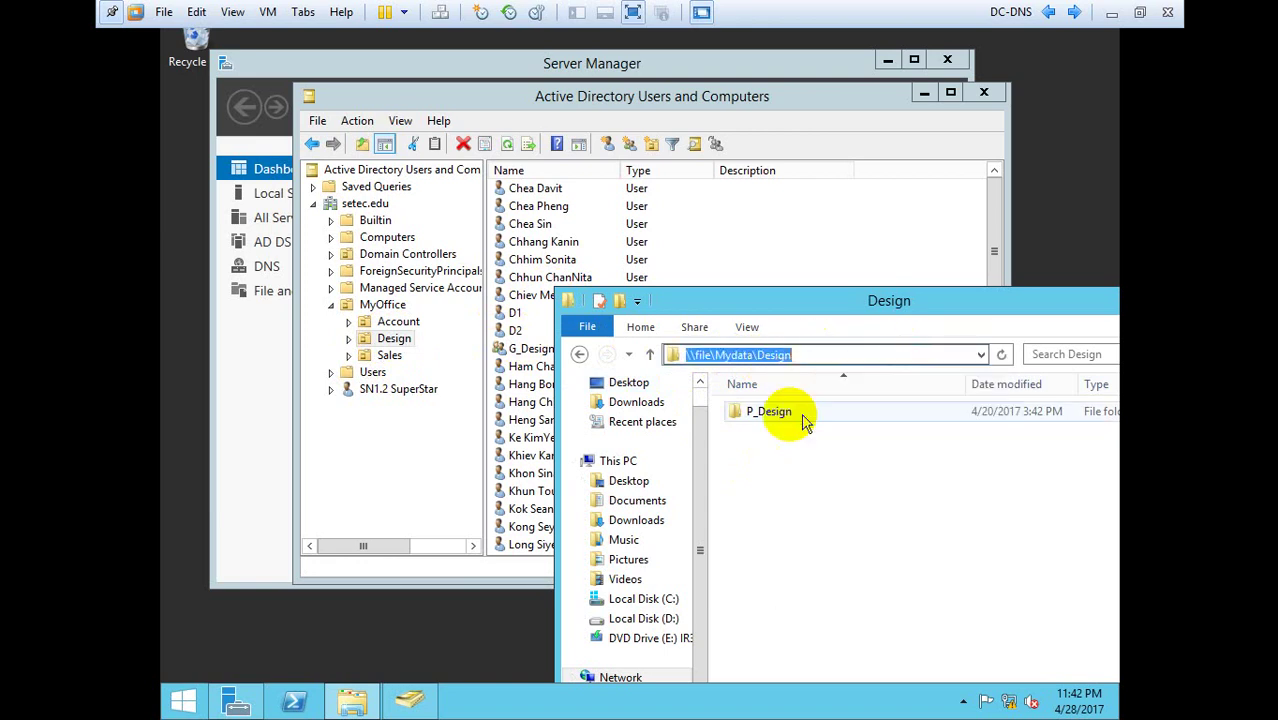
{"action": "left_click_drag", "start_coordinate": [724, 328], "coordinate": [833, 408]}
Step: Select all users in the Design organizational unit except the G_Design group and open their shared properties
{"action": "left_click", "coordinate": [532, 206]}
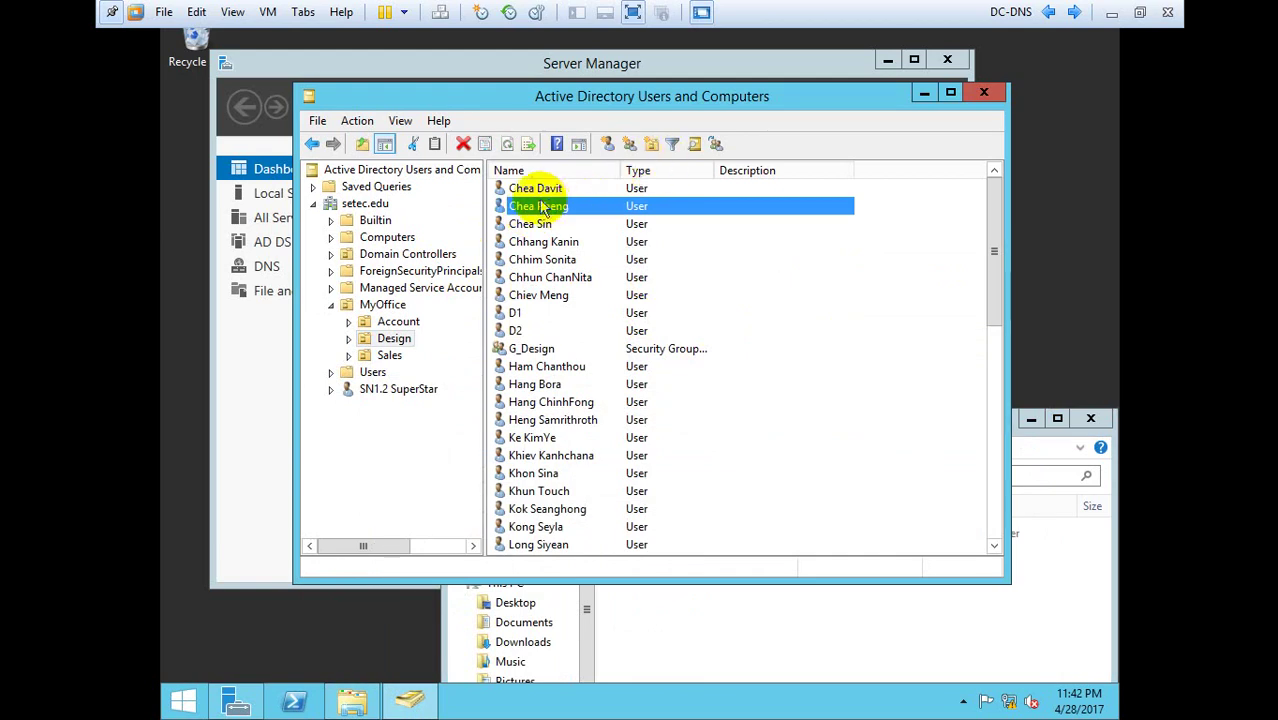
{"action": "key", "text": "ctrl+a"}
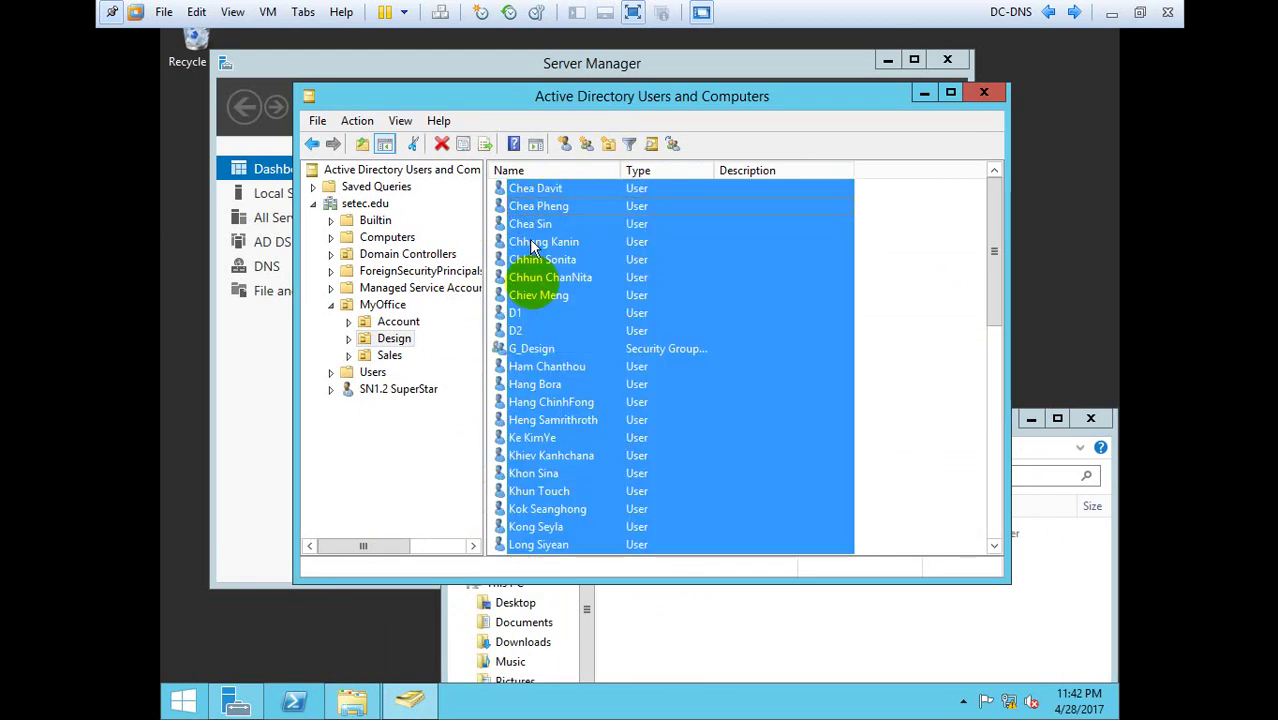
{"action": "left_click", "coordinate": [523, 352], "text": "ctrl"}
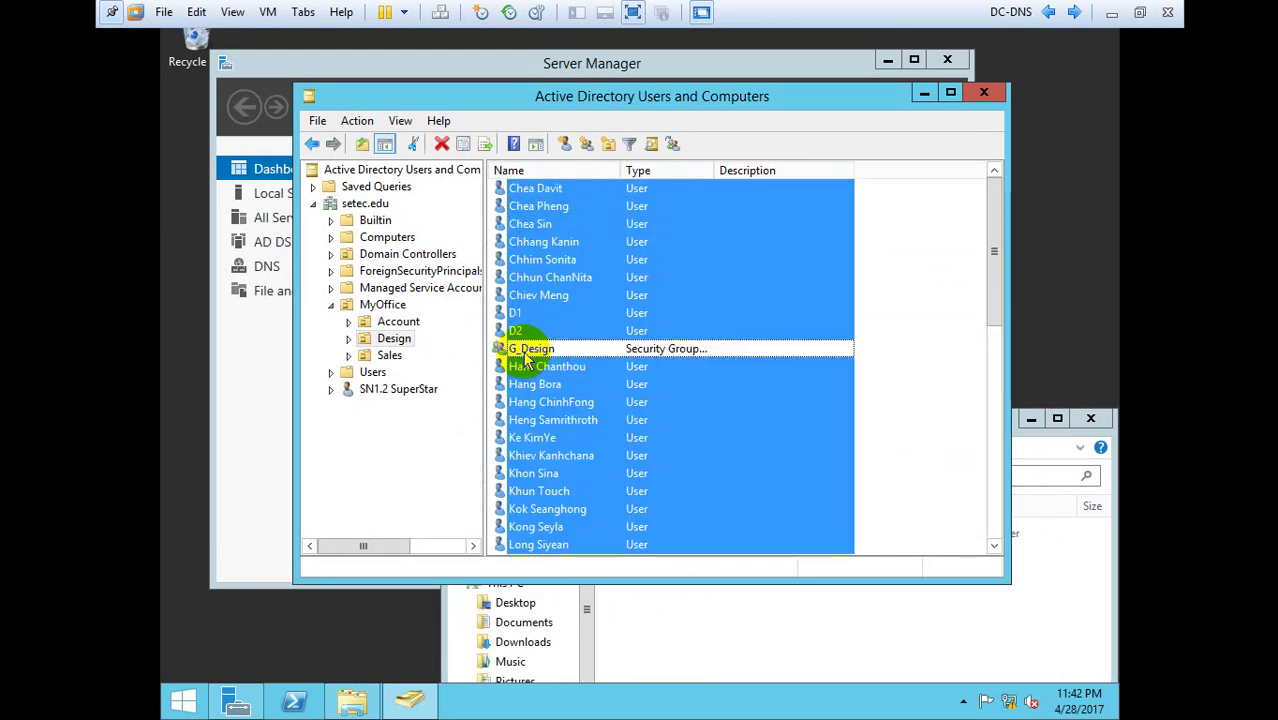
{"action": "right_click", "coordinate": [540, 285]}
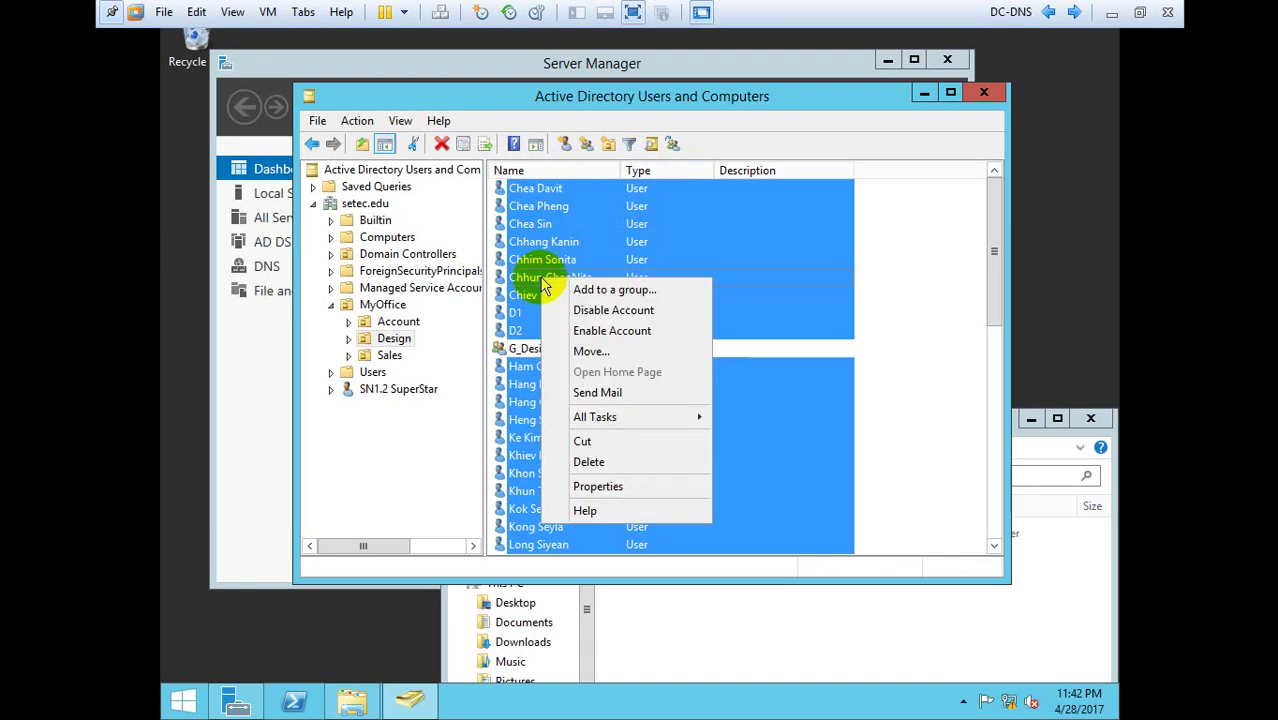
{"action": "left_click", "coordinate": [597, 482]}
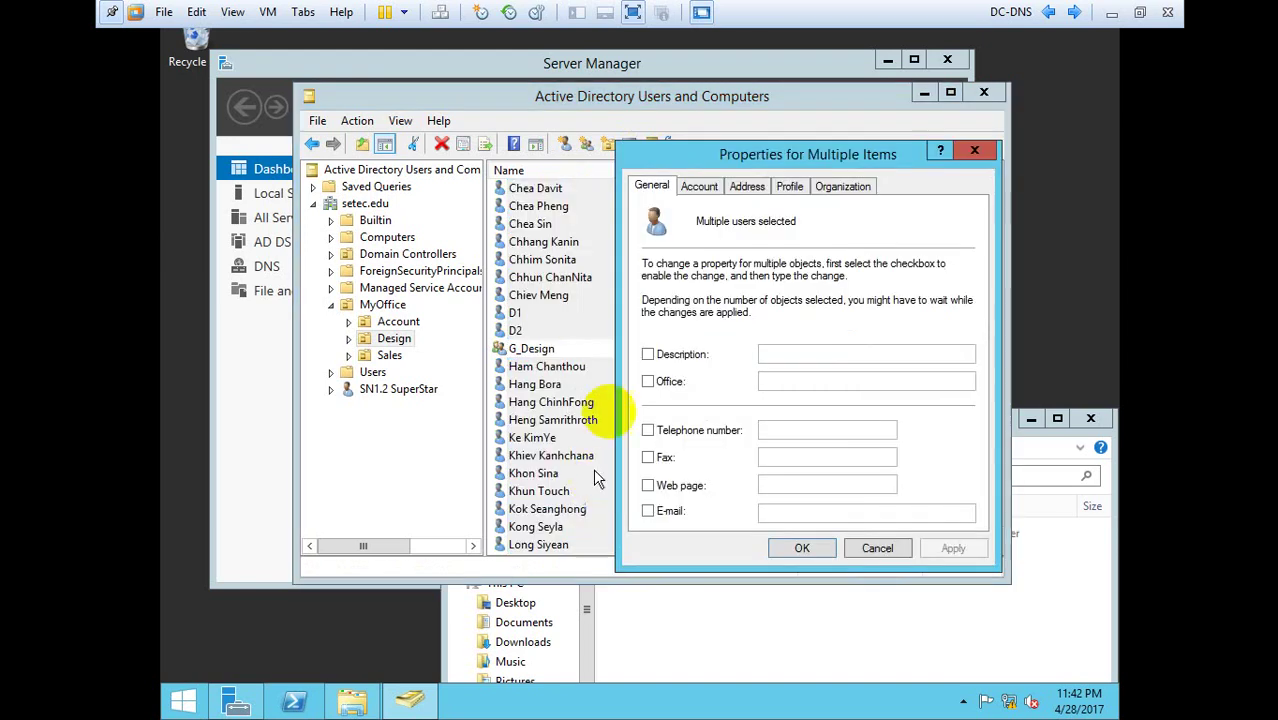
Step: Connect the selected Design users' home folder as drive M: to \\file\Mydata\Design\%UserName% and check the shared Design folder
{"action": "left_click", "coordinate": [789, 187]}
{"action": "left_click", "coordinate": [656, 349]}
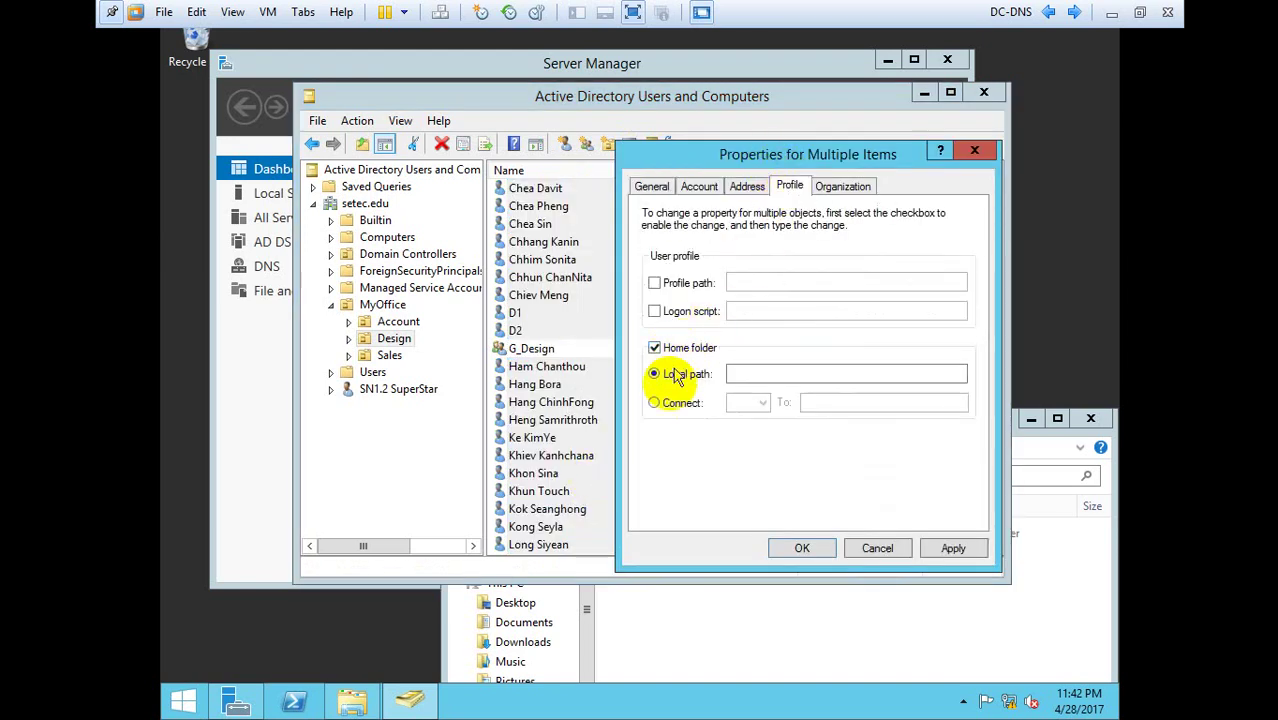
{"action": "left_click", "coordinate": [666, 408]}
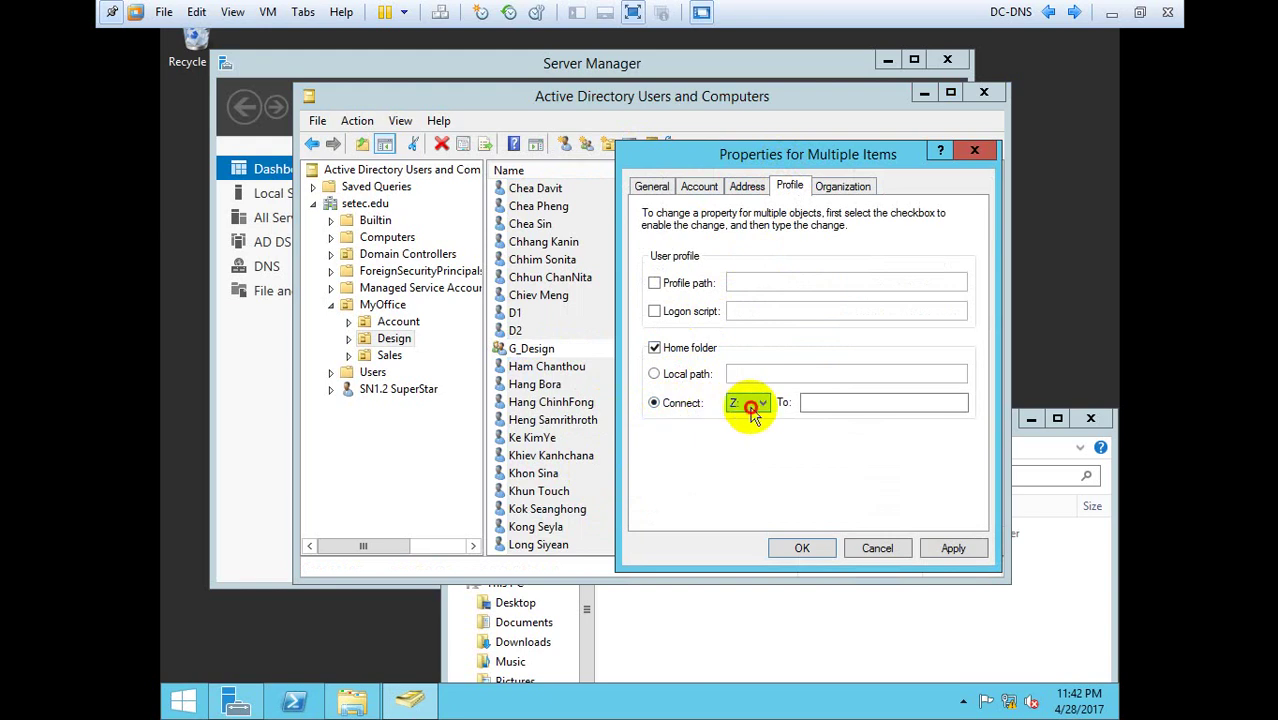
{"action": "left_click", "coordinate": [750, 403]}
{"action": "left_click", "coordinate": [741, 529]}
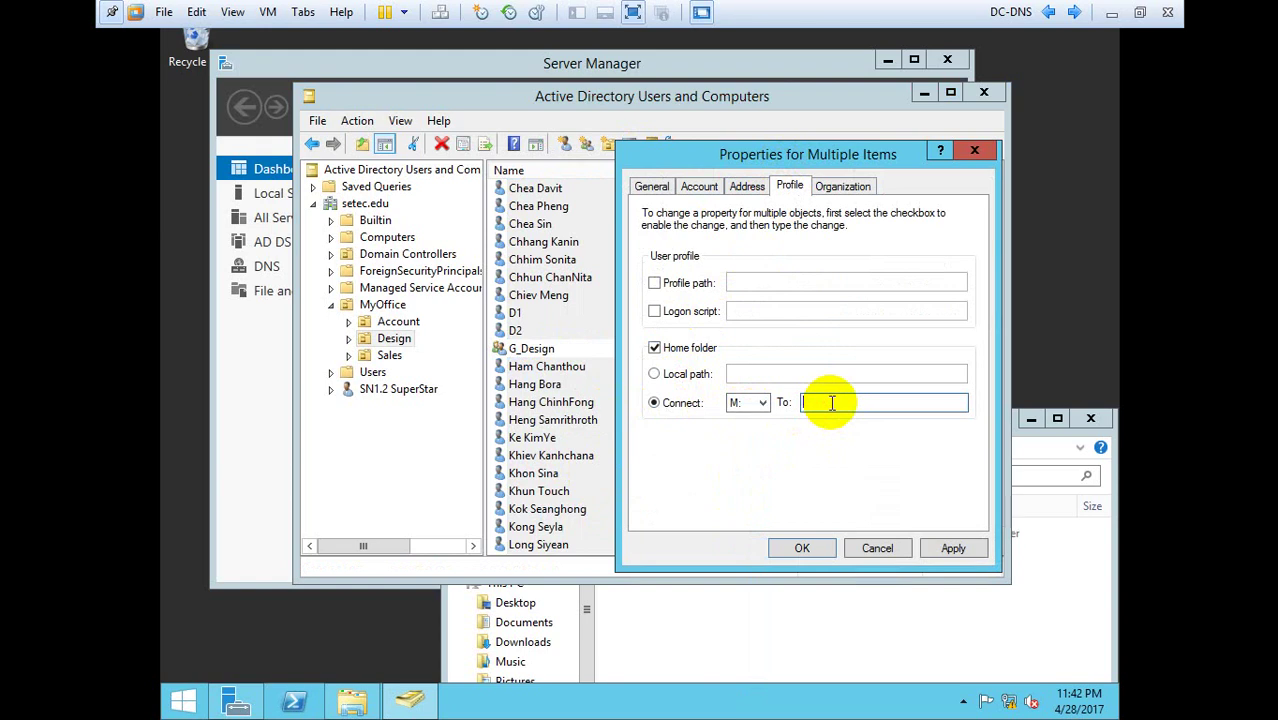
{"action": "right_click", "coordinate": [830, 402]}
{"action": "left_click", "coordinate": [890, 476]}
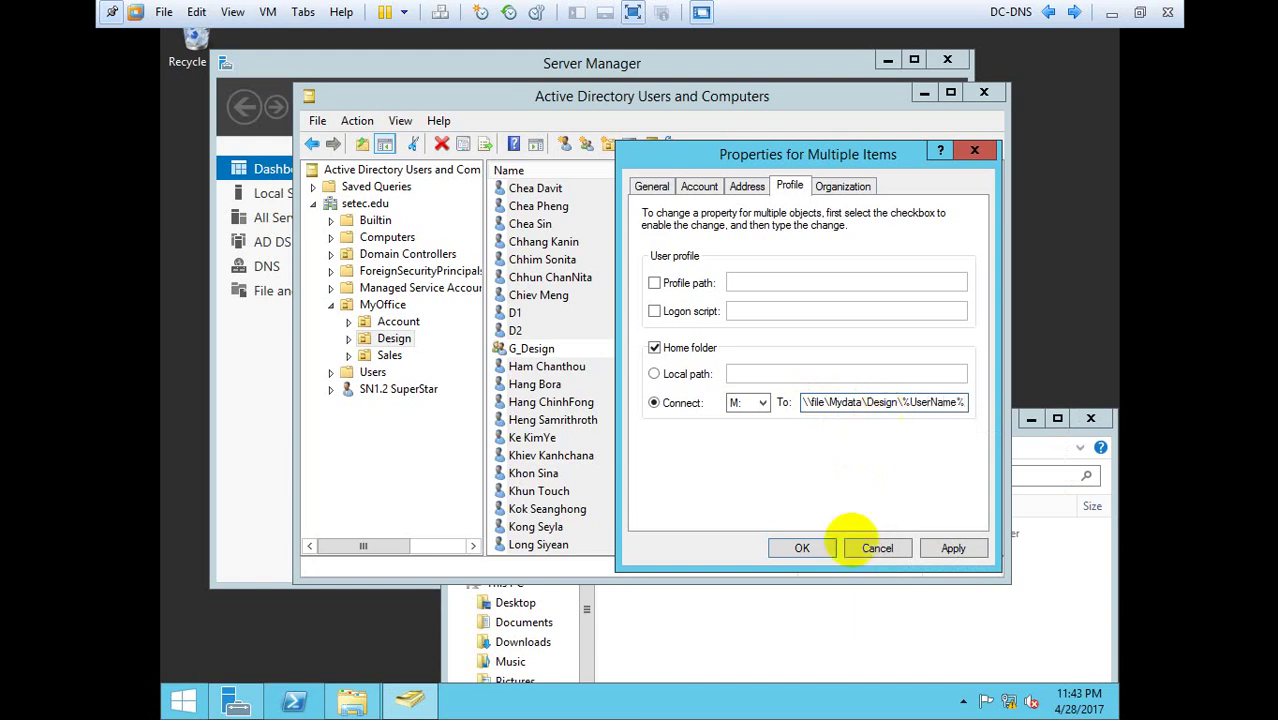
{"action": "left_click", "coordinate": [810, 548]}
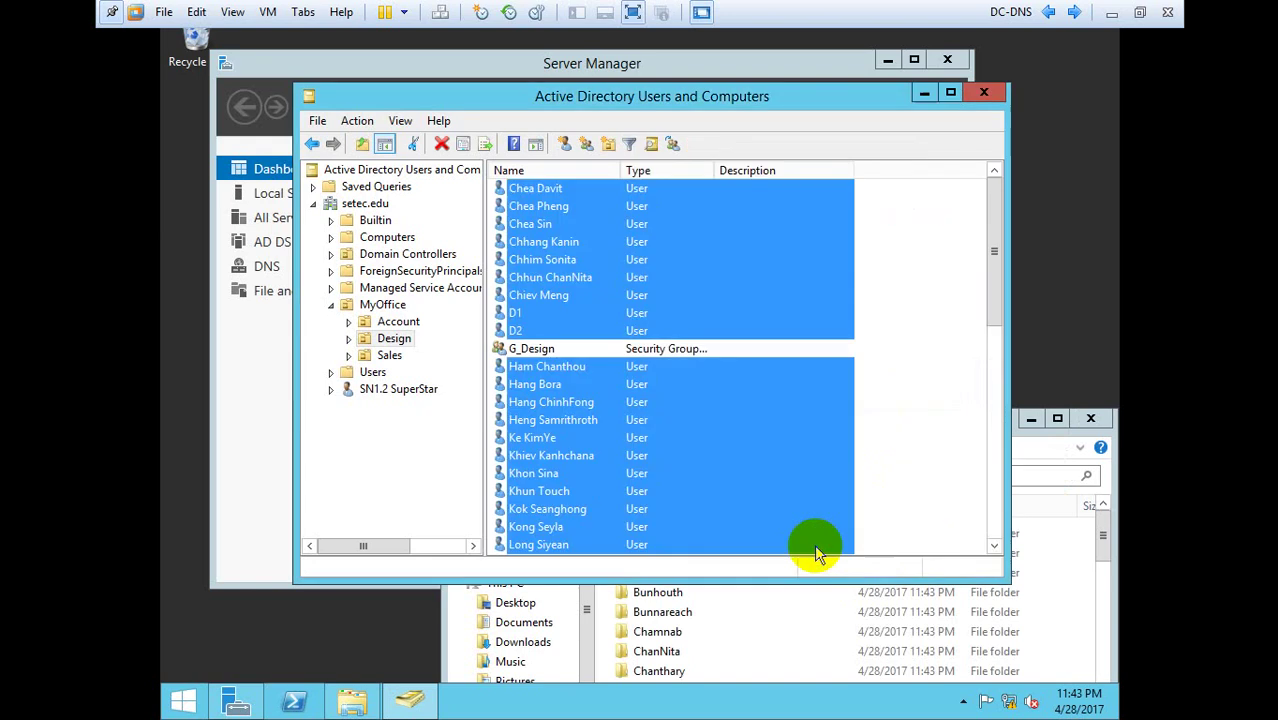
{"action": "left_click", "coordinate": [757, 606]}
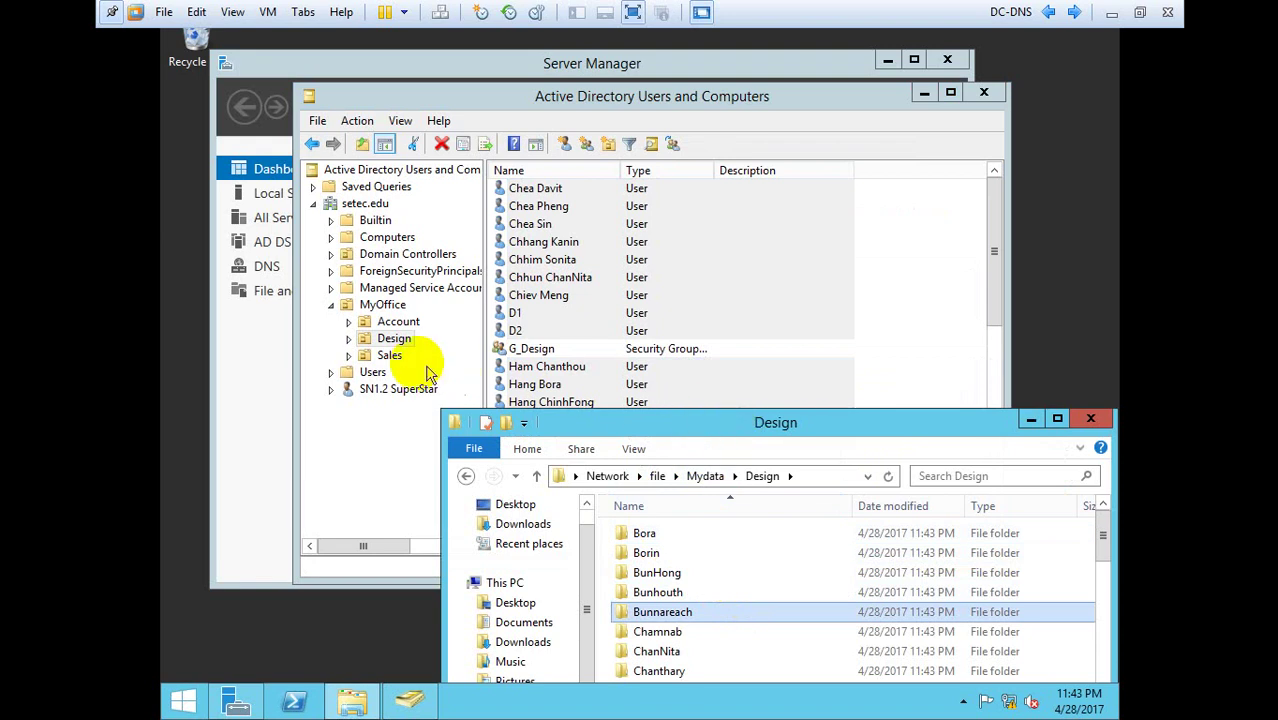
Step: Select the Sales organizational unit and copy the network path \\file\Mydata\Sales from the shared Sales folder
{"action": "left_click", "coordinate": [389, 357]}
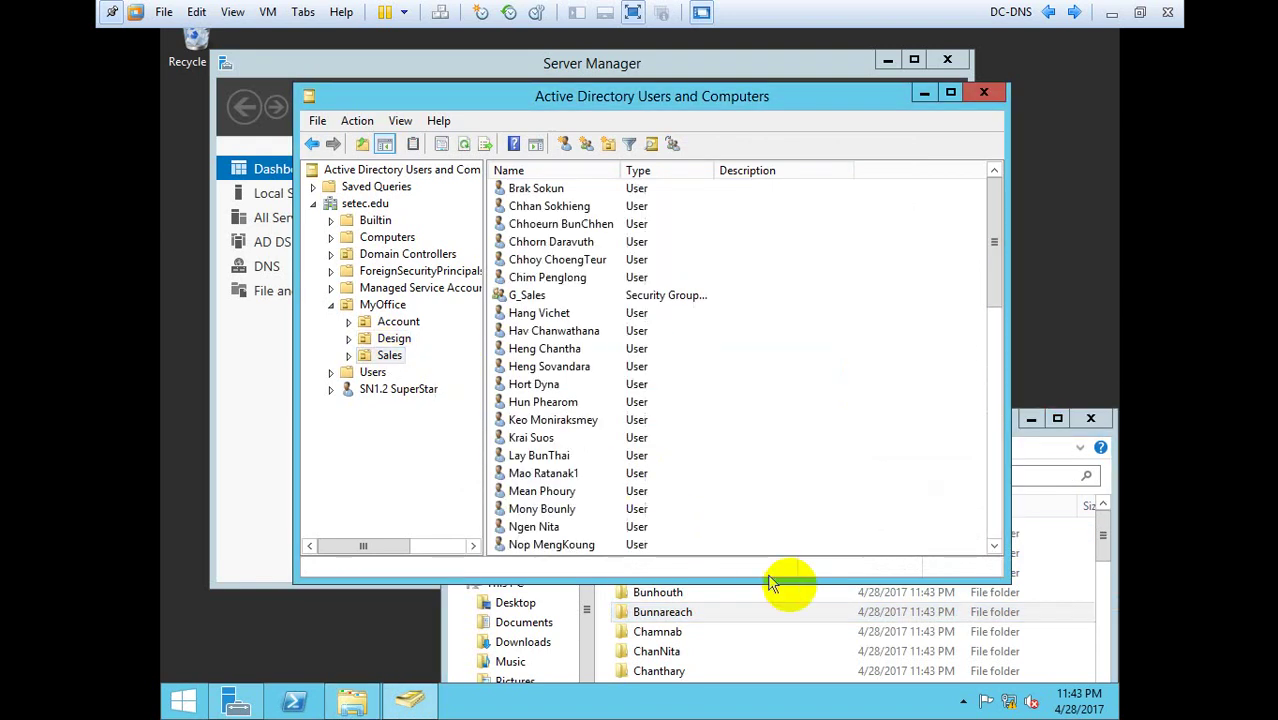
{"action": "left_click", "coordinate": [776, 631]}
{"action": "left_click_drag", "start_coordinate": [866, 422], "coordinate": [886, 323]}
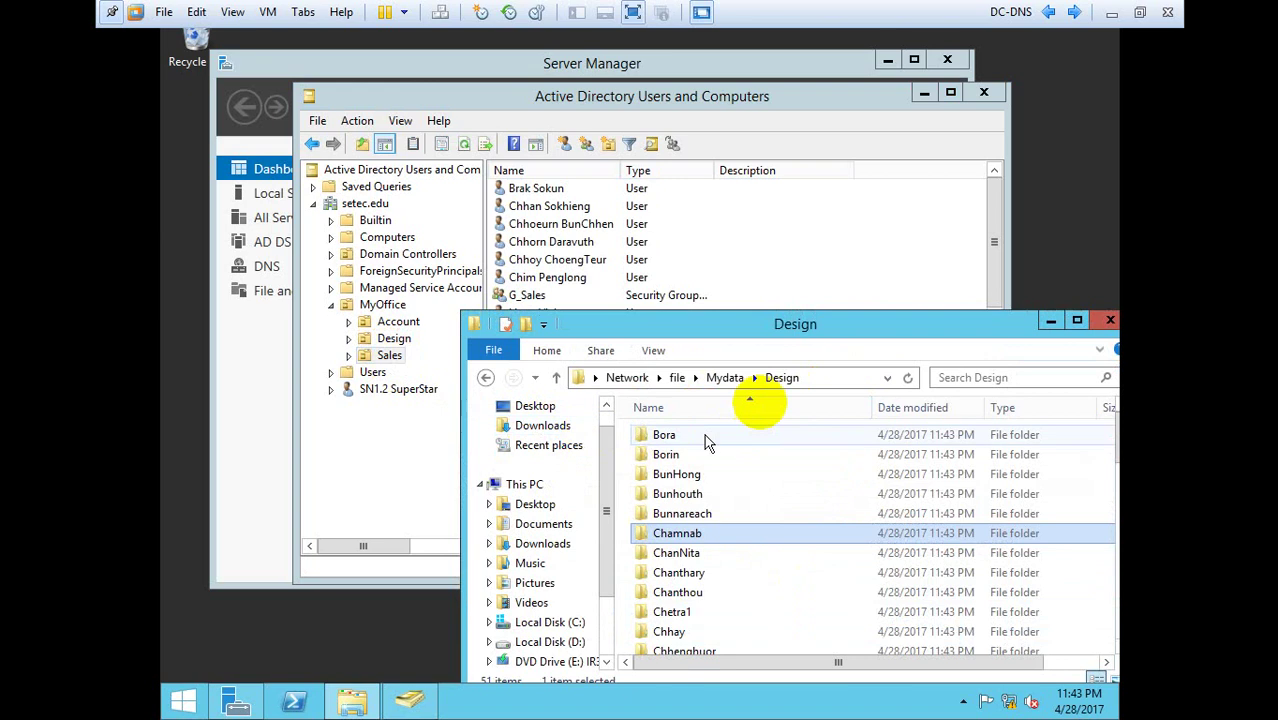
{"action": "left_click", "coordinate": [486, 377]}
{"action": "double_click", "coordinate": [693, 494]}
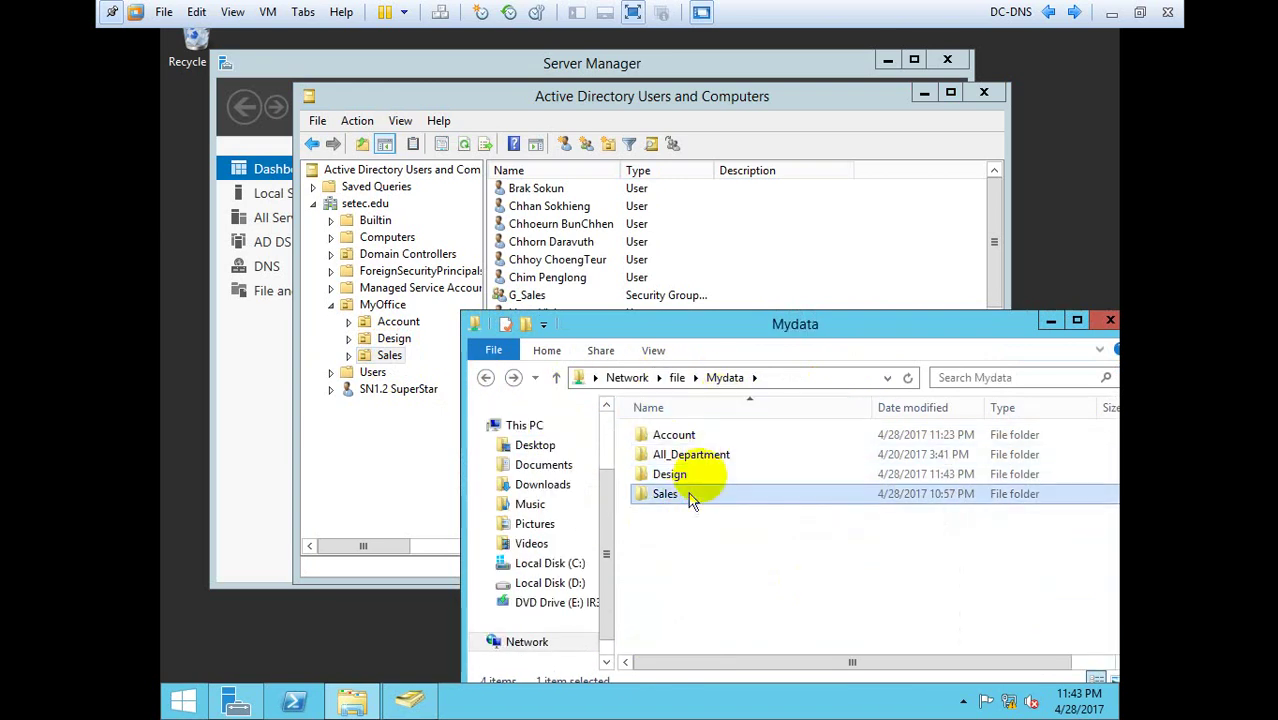
{"action": "left_click", "coordinate": [828, 385]}
{"action": "right_click", "coordinate": [828, 378]}
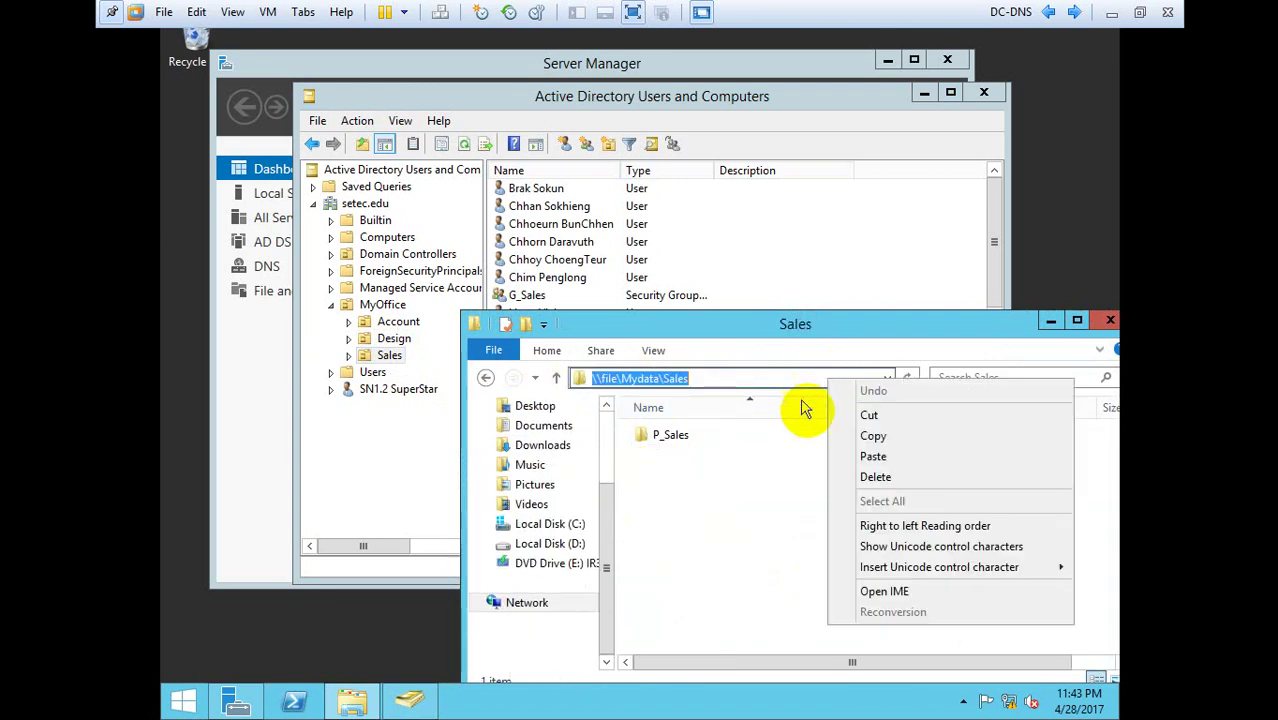
{"action": "left_click", "coordinate": [858, 434]}
Step: Select all users in the Sales organizational unit except the G_Sales group and open their shared properties
{"action": "left_click", "coordinate": [585, 259]}
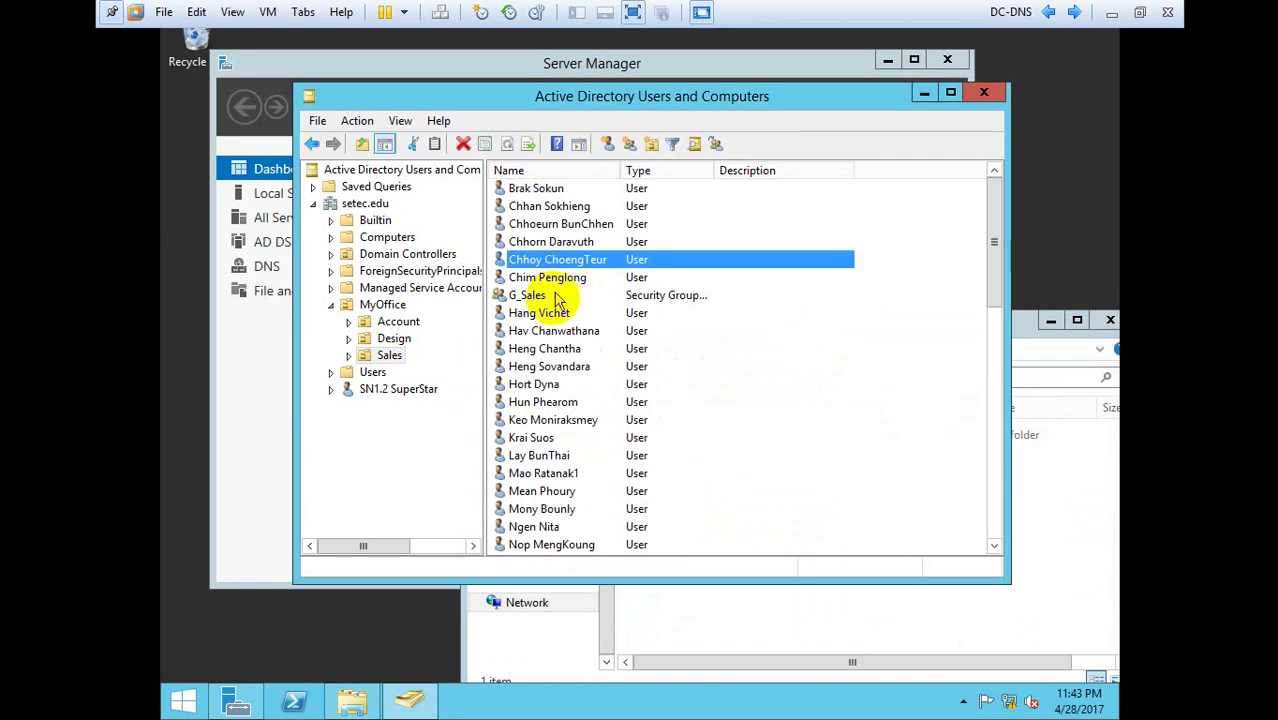
{"action": "key", "text": "ctrl+a"}
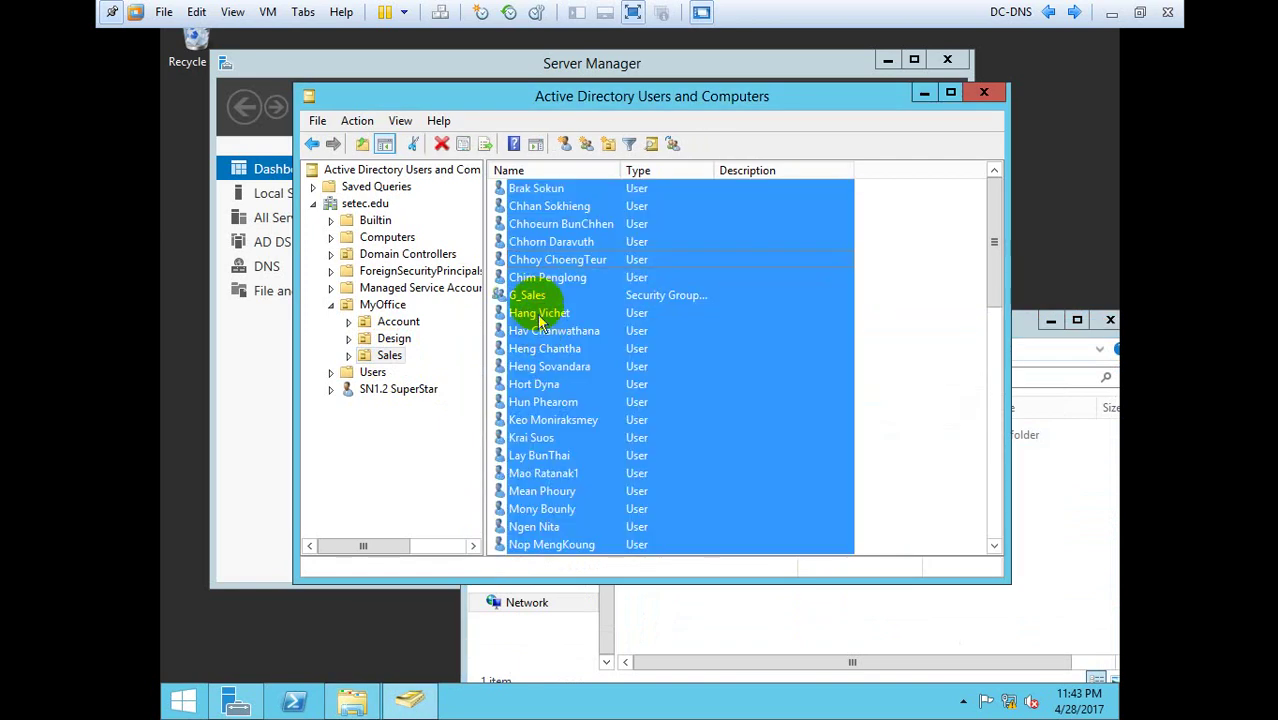
{"action": "left_click", "coordinate": [538, 295], "text": "ctrl"}
{"action": "right_click", "coordinate": [563, 278]}
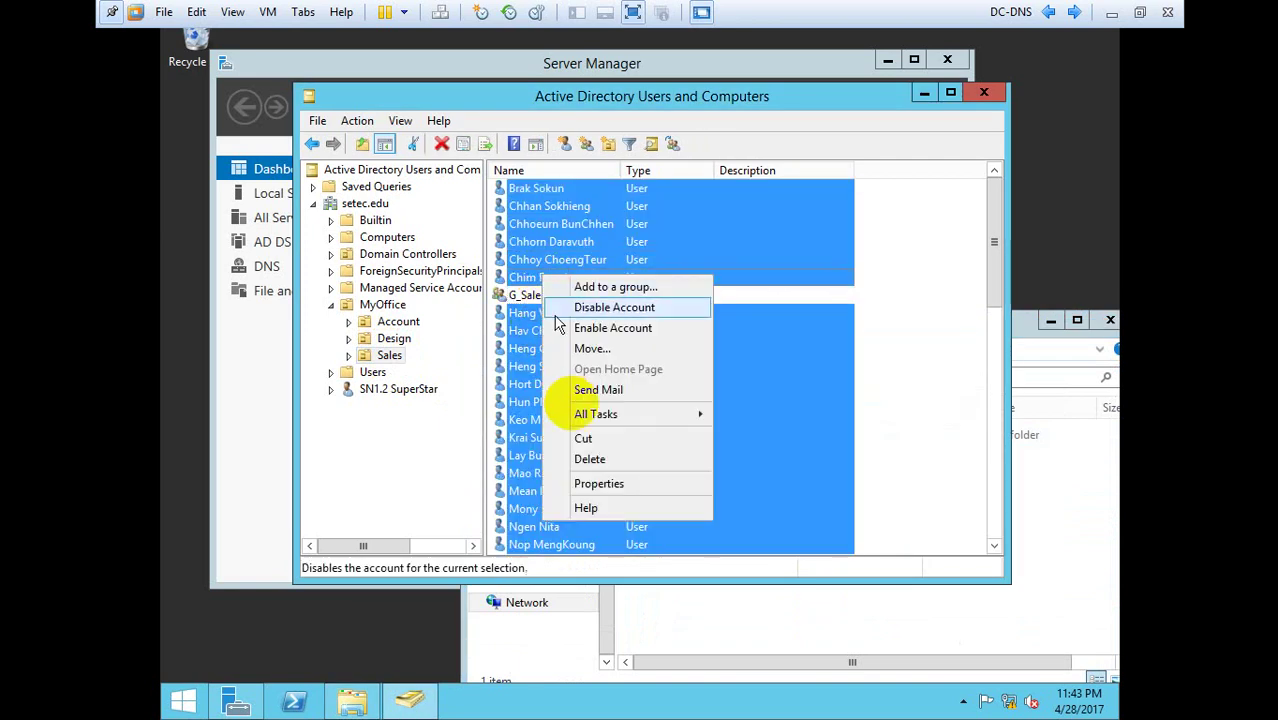
{"action": "left_click", "coordinate": [598, 484]}
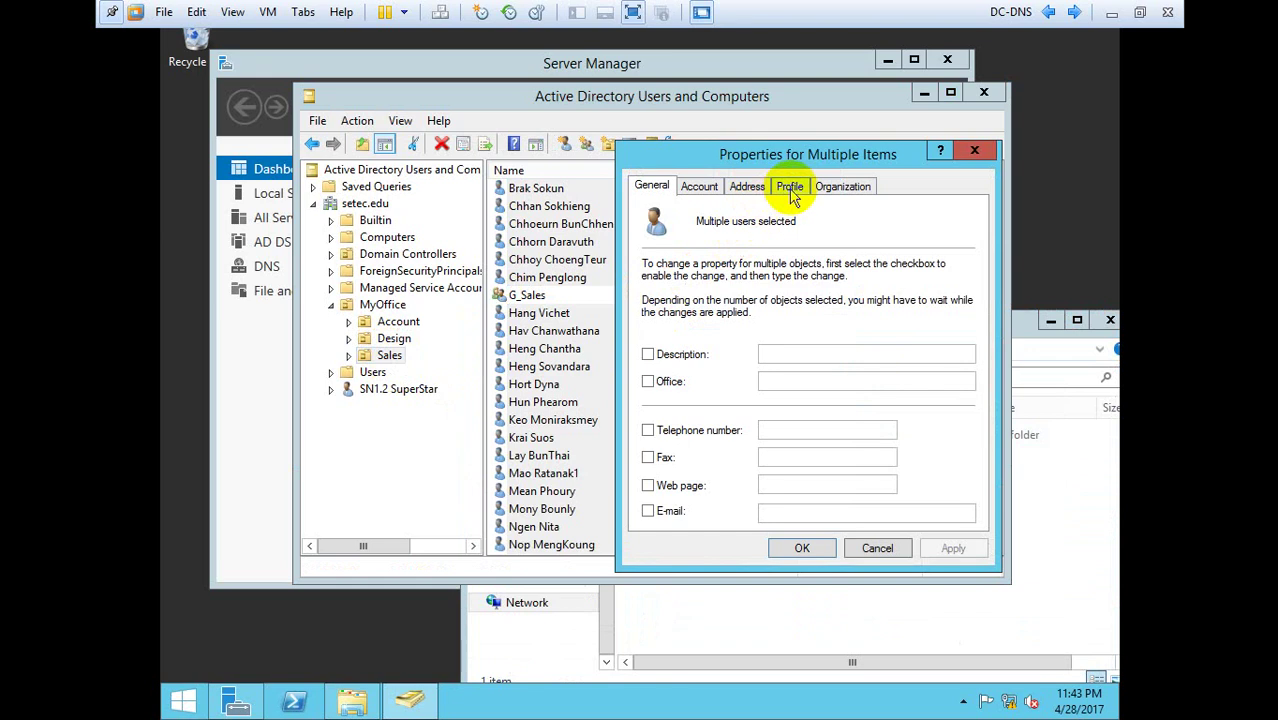
Step: Connect the selected Sales users' home folder as drive M: to \\file\Mydata\Sales\%Username%
{"action": "left_click", "coordinate": [789, 186]}
{"action": "left_click", "coordinate": [654, 347]}
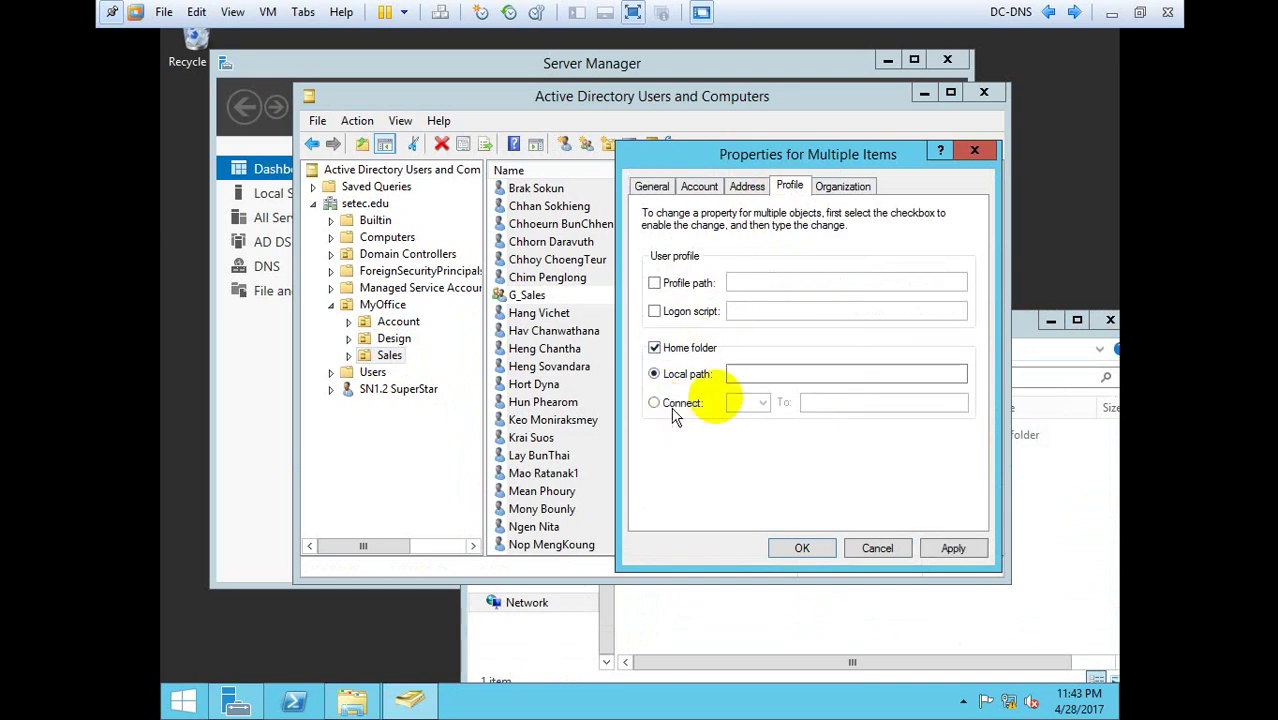
{"action": "left_click", "coordinate": [678, 402]}
{"action": "left_click", "coordinate": [748, 402]}
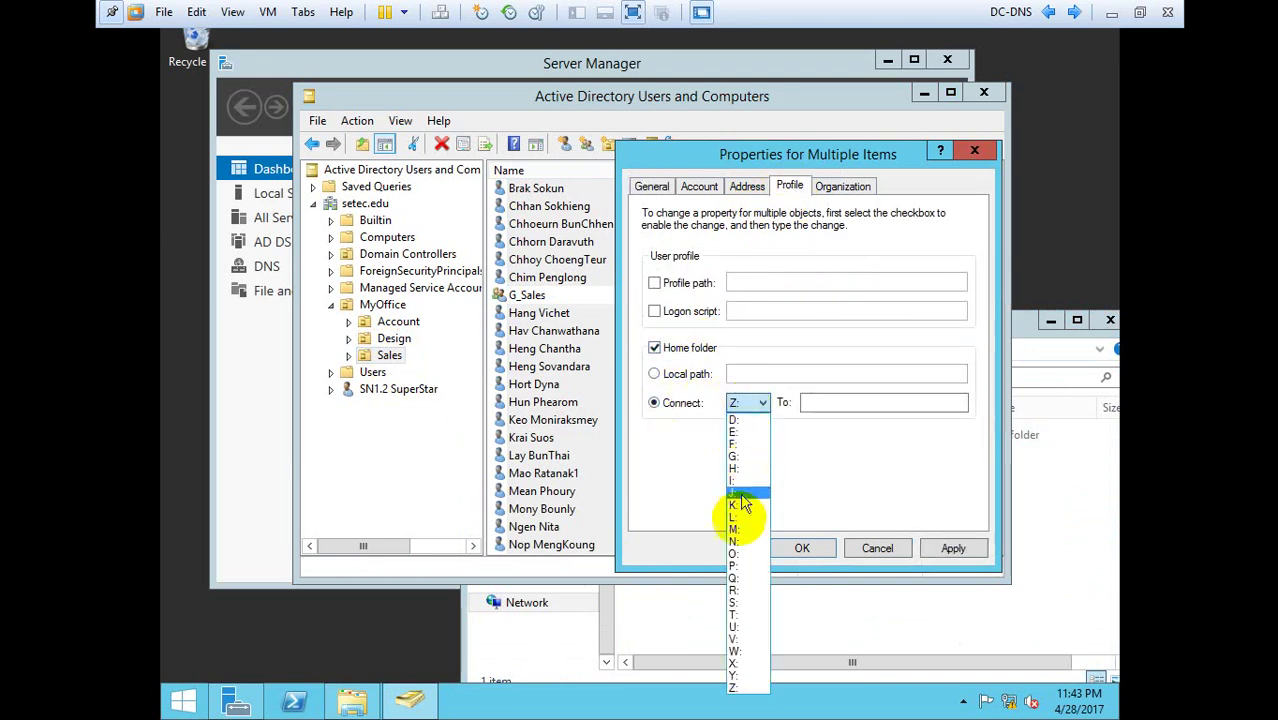
{"action": "left_click", "coordinate": [745, 530]}
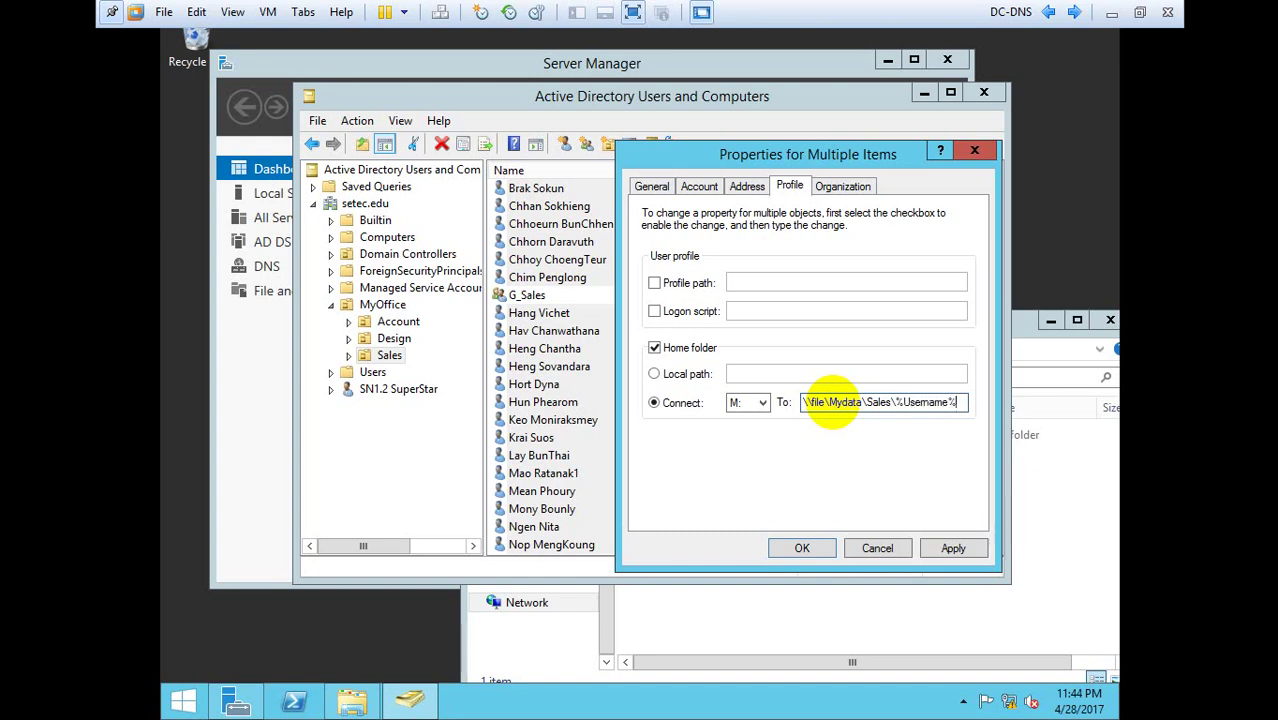
{"action": "left_click", "coordinate": [835, 550]}
Step: Examine the user folders inside the shared Sales folder and select the Account organizational unit
{"action": "left_click", "coordinate": [747, 612]}
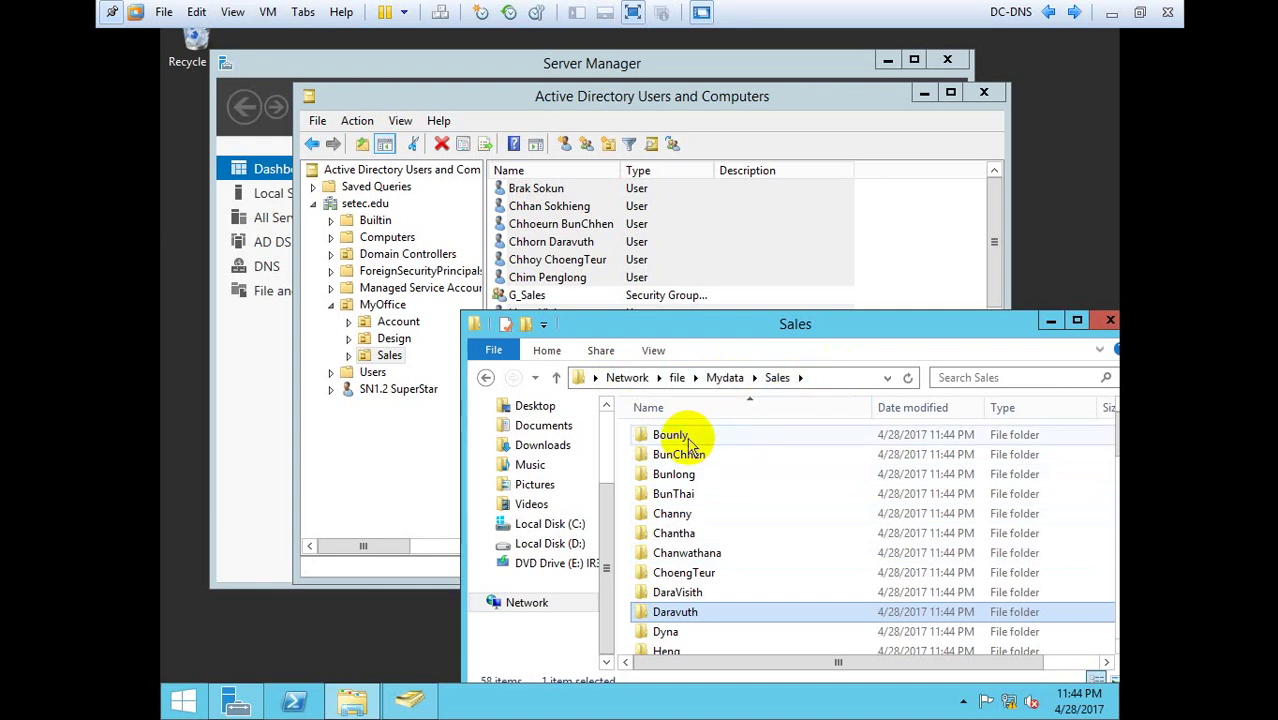
{"action": "left_click", "coordinate": [678, 456]}
{"action": "left_click", "coordinate": [674, 474]}
{"action": "left_click", "coordinate": [676, 515]}
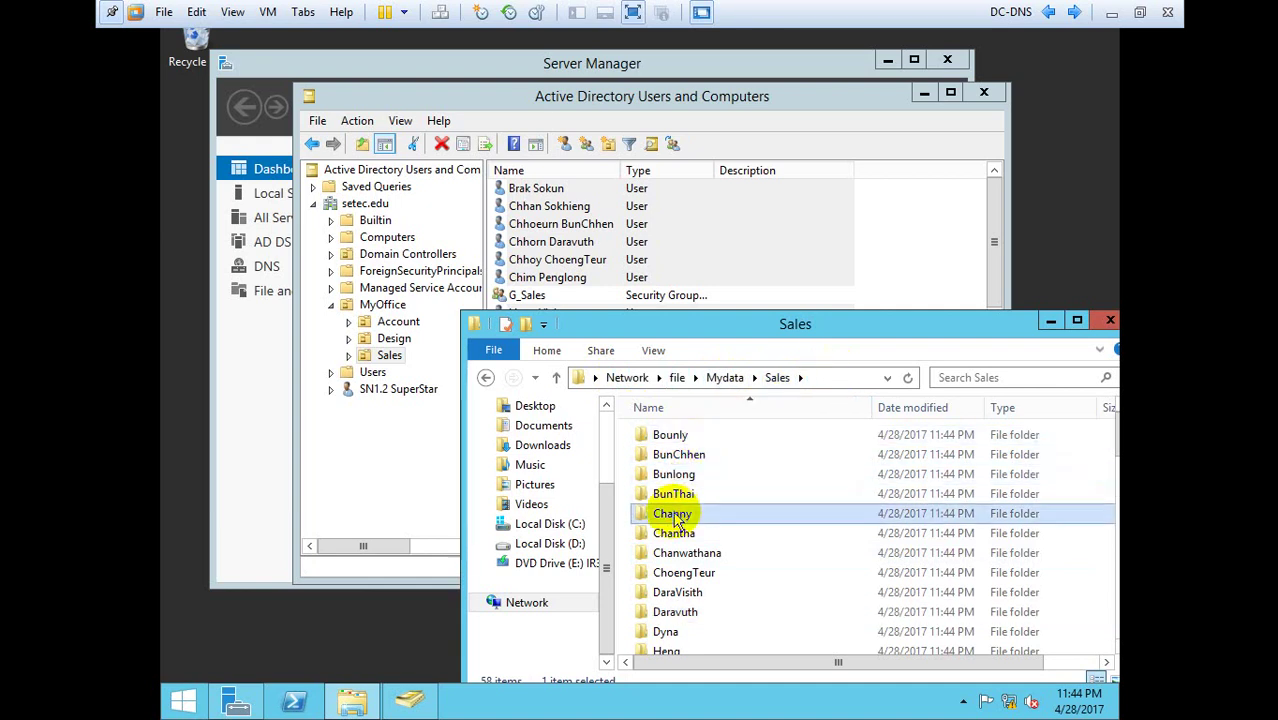
{"action": "left_click", "coordinate": [673, 494]}
{"action": "left_click", "coordinate": [674, 474]}
{"action": "left_click", "coordinate": [684, 458]}
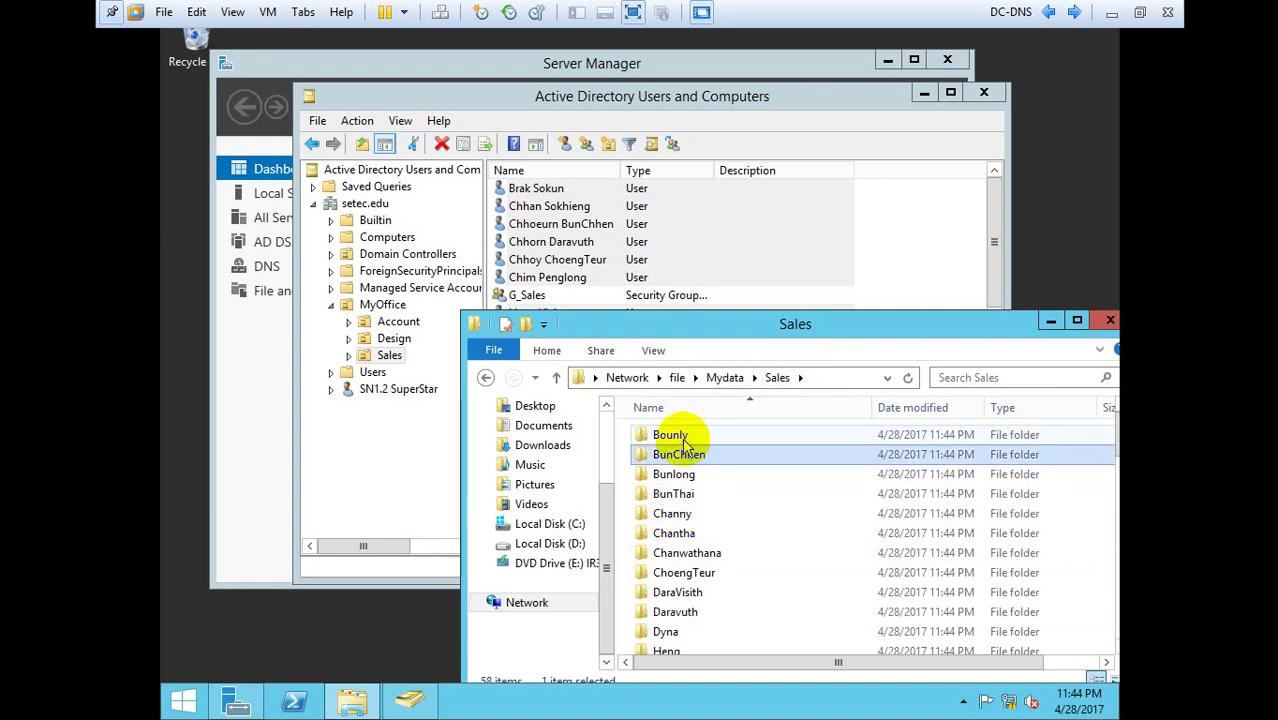
{"action": "left_click", "coordinate": [673, 494]}
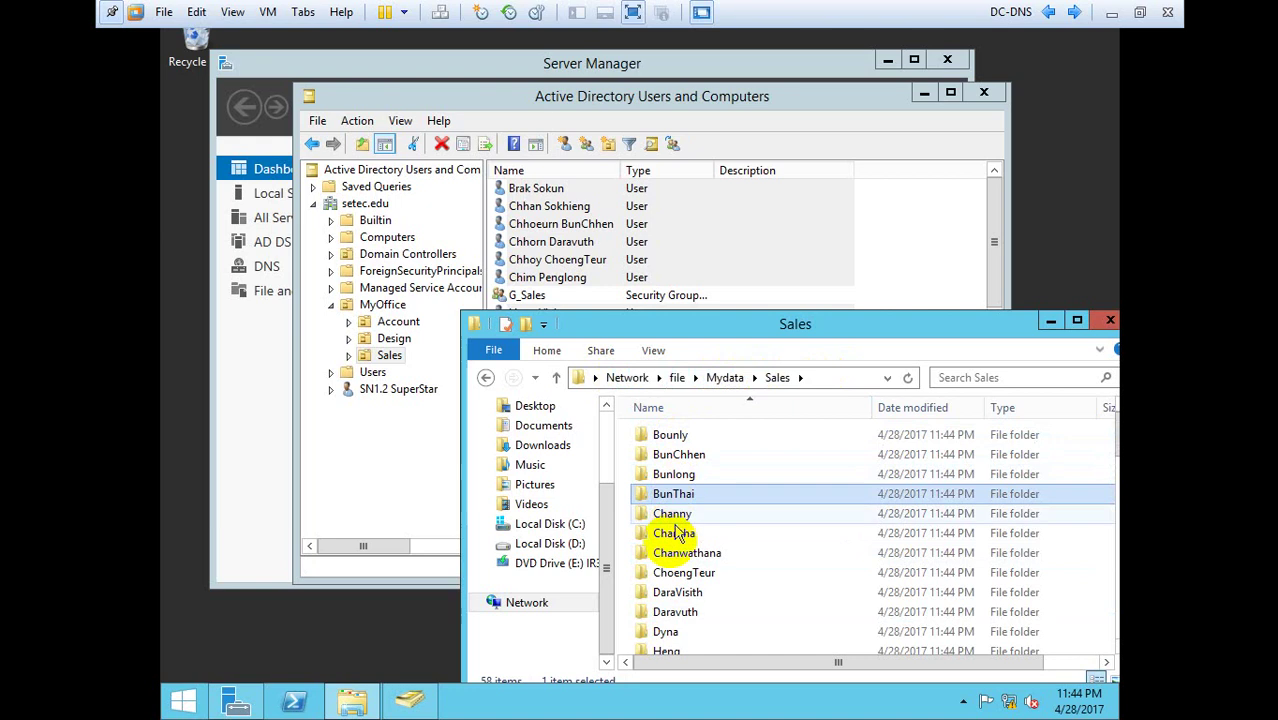
{"action": "left_click", "coordinate": [400, 323]}
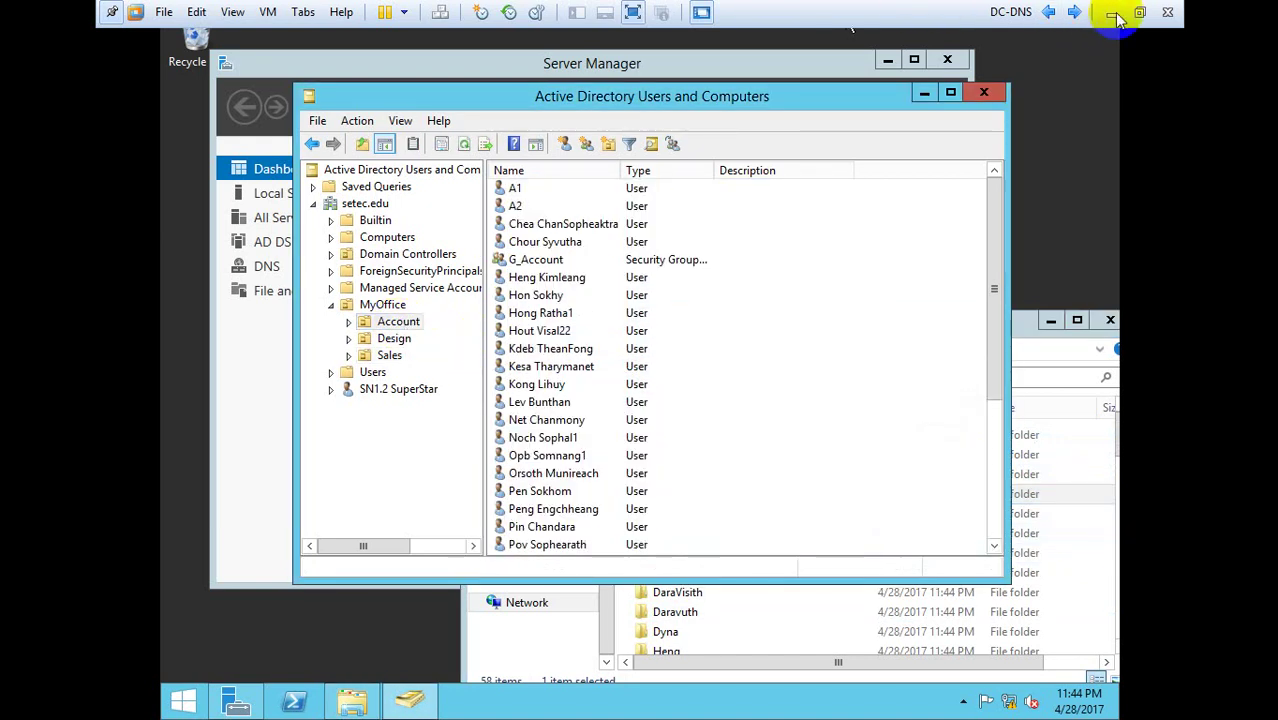
Step: Switch to the Word lab document and review the note on the \\FileServer\Data\Account\%UserName% profile path
{"action": "left_click", "coordinate": [1117, 12]}
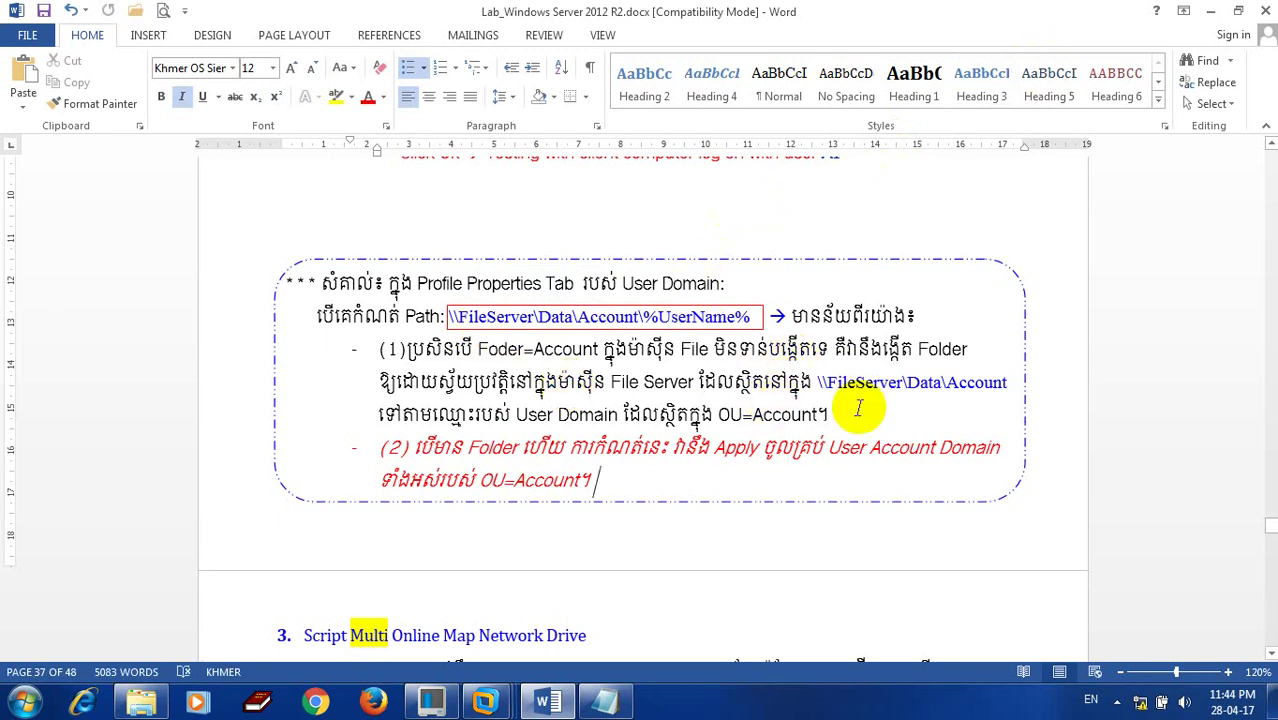
{"action": "left_click_drag", "start_coordinate": [840, 414], "coordinate": [688, 352]}
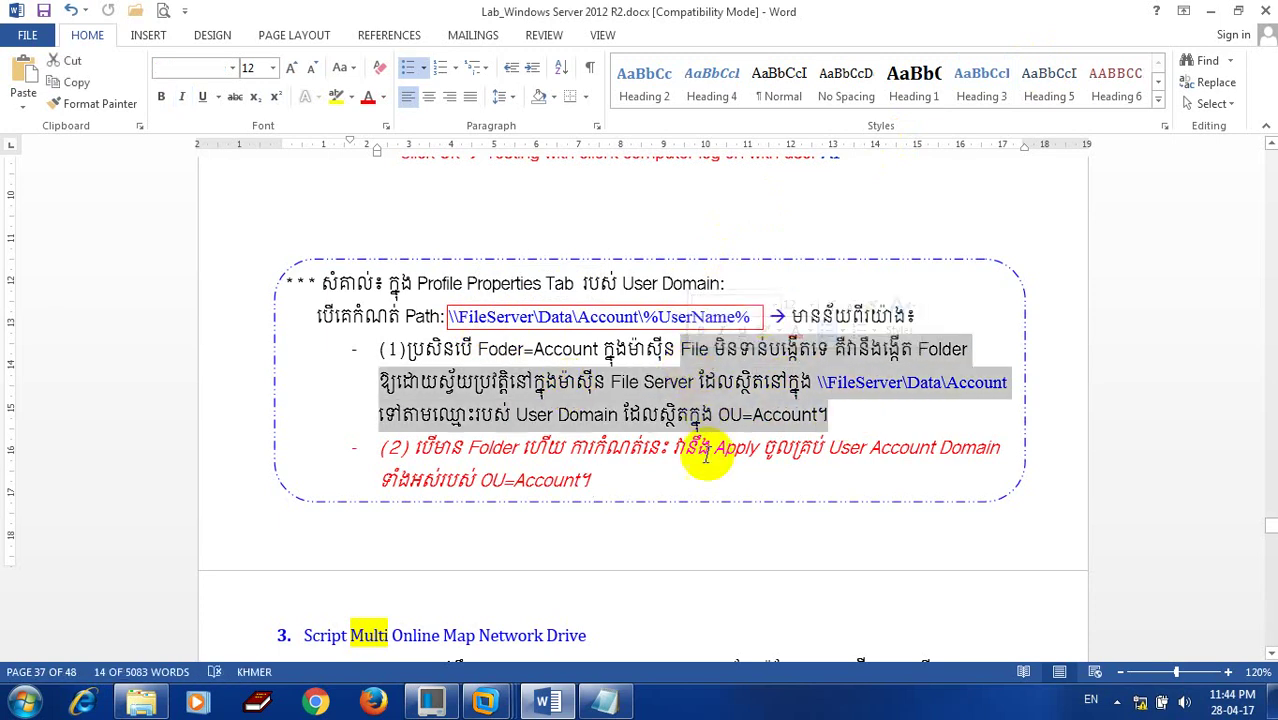
{"action": "left_click", "coordinate": [636, 481]}
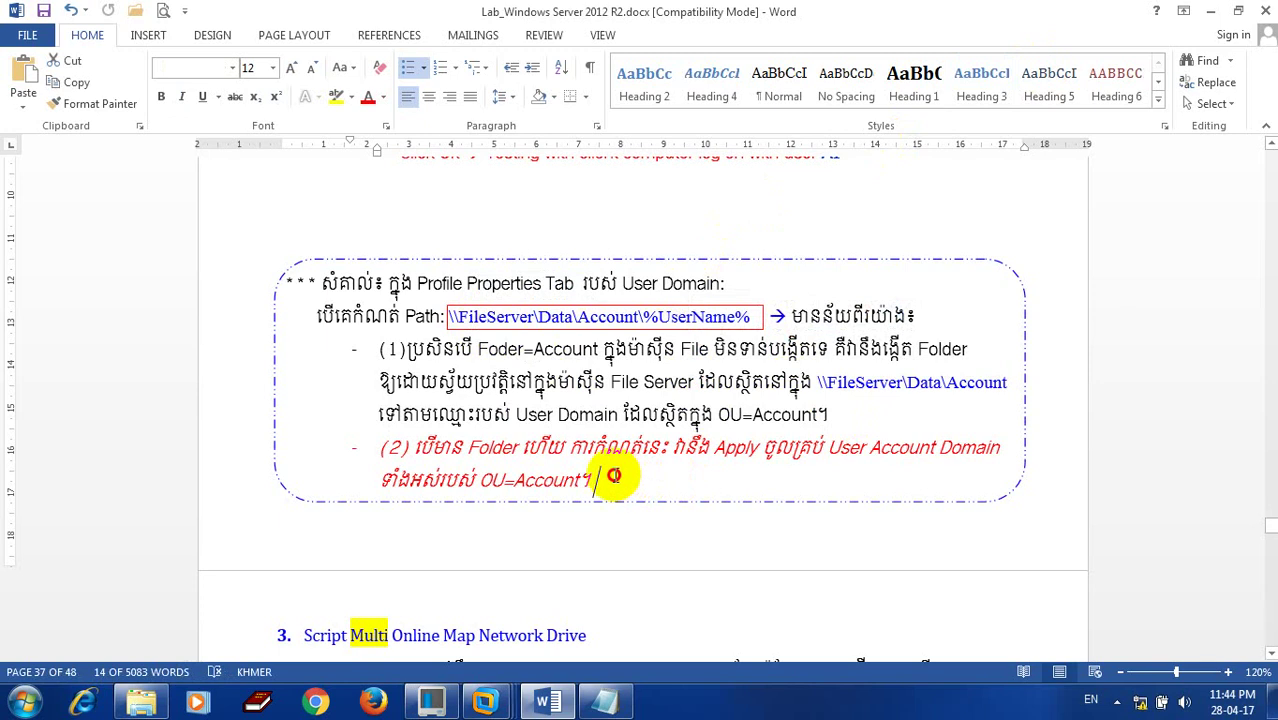
{"action": "left_click_drag", "start_coordinate": [830, 412], "coordinate": [578, 318]}
{"action": "left_click", "coordinate": [576, 316]}
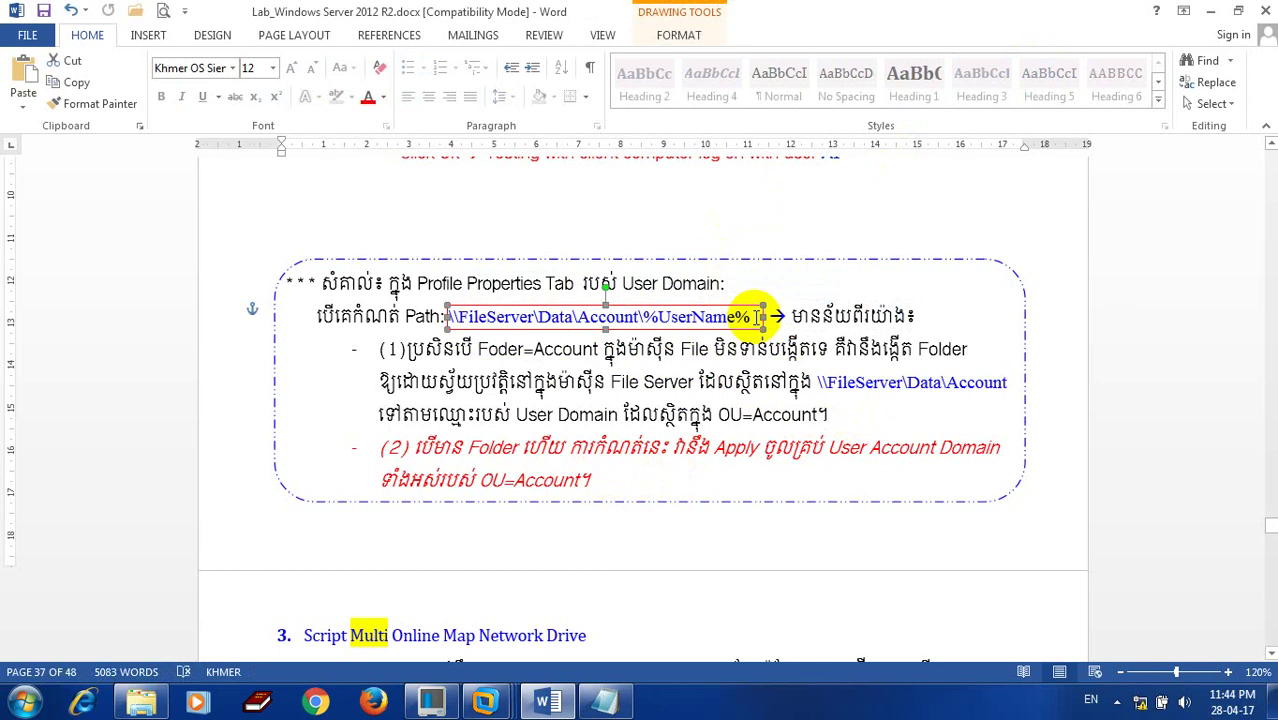
{"action": "left_click", "coordinate": [748, 317]}
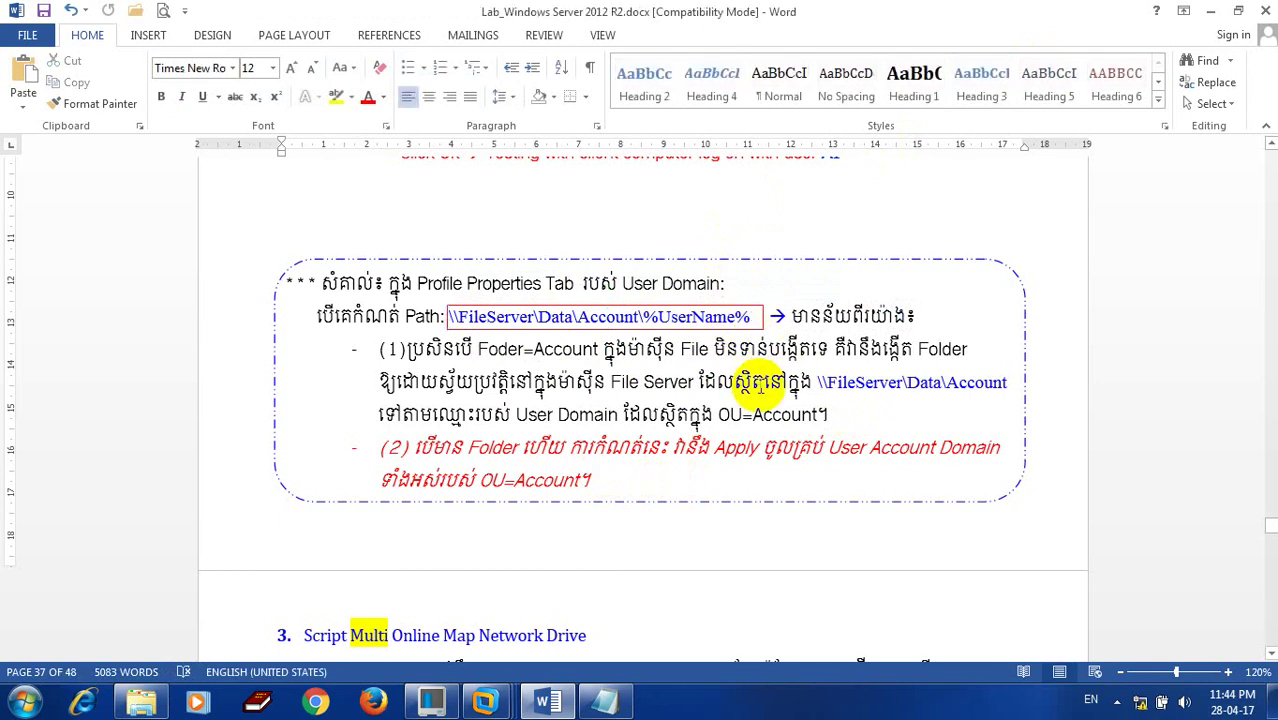
{"action": "left_click_drag", "start_coordinate": [830, 414], "coordinate": [712, 352]}
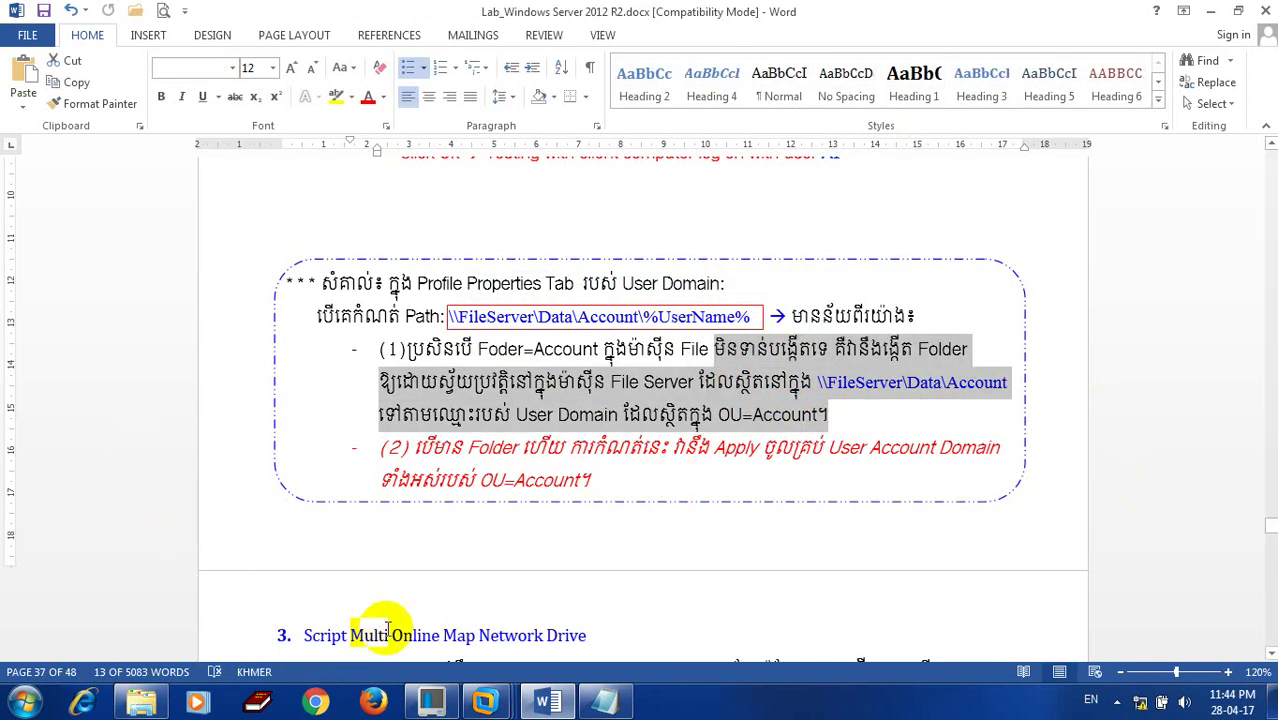
Step: Return to the DC-DNS virtual machine and inspect the home folder path in an Account user's profile properties, highlighting its user name part
{"action": "mouse_move", "coordinate": [431, 700]}
{"action": "left_click", "coordinate": [578, 602]}
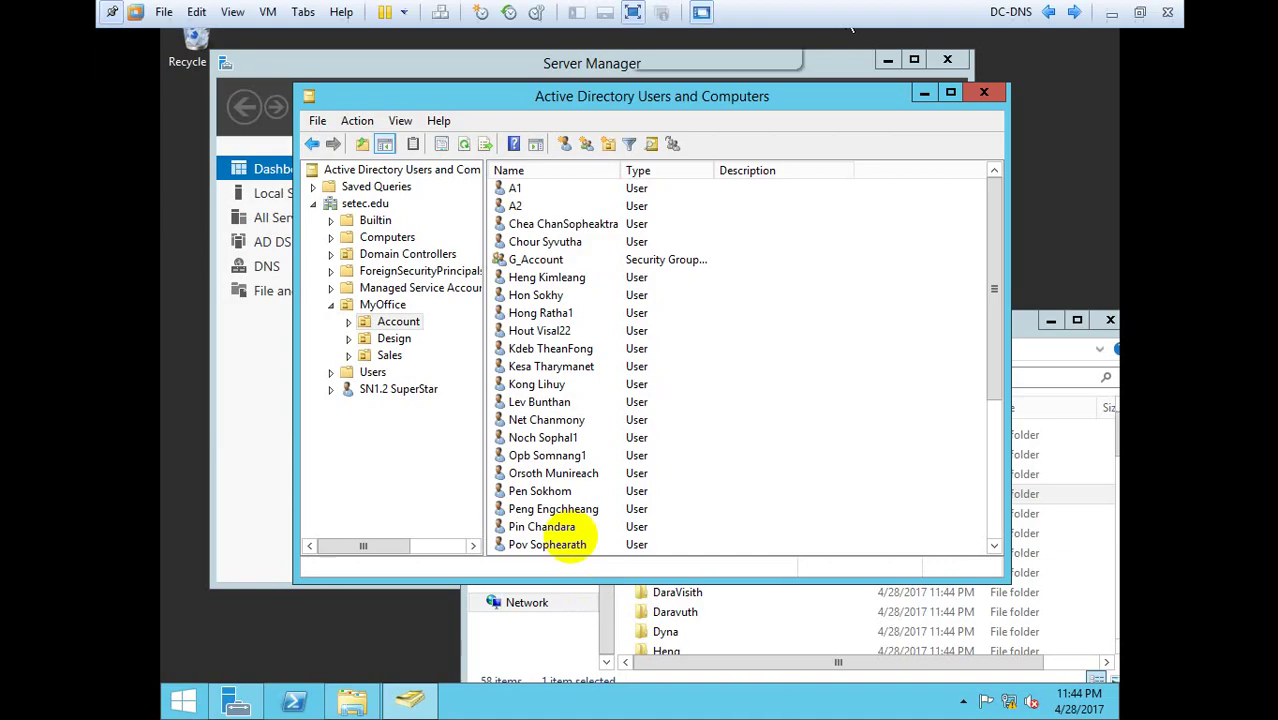
{"action": "left_click", "coordinate": [519, 296]}
{"action": "left_click", "coordinate": [532, 385]}
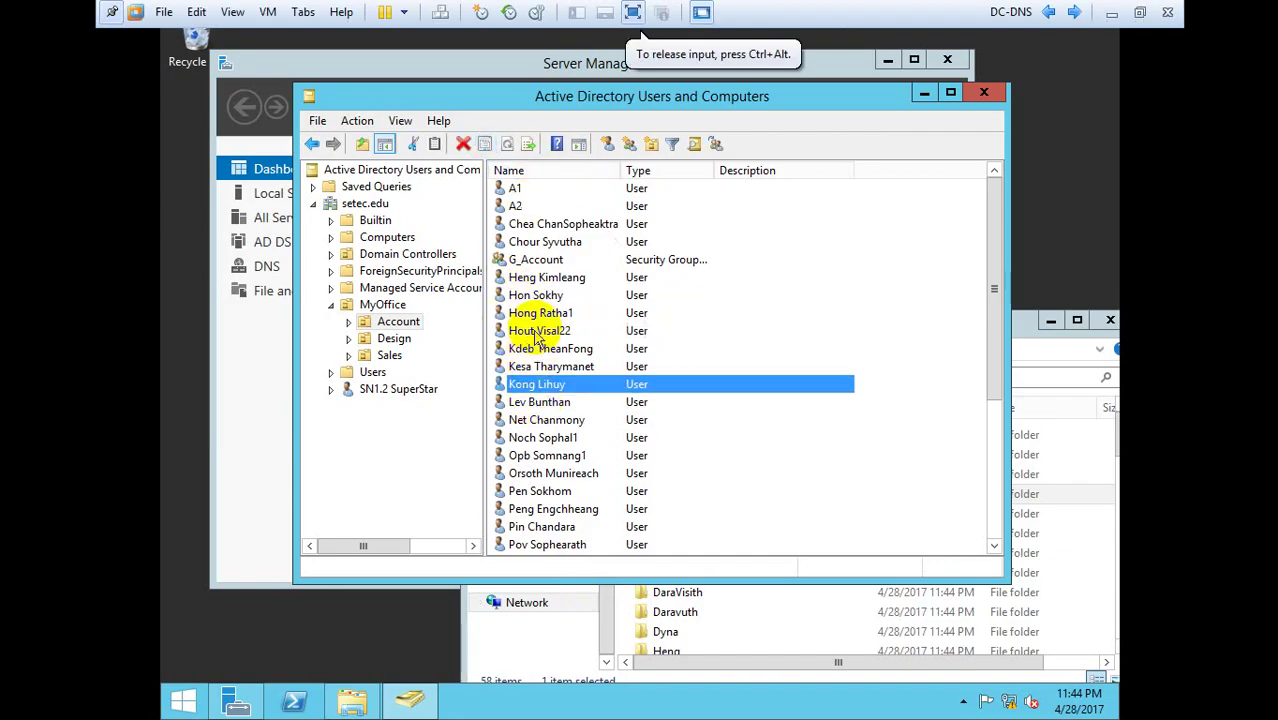
{"action": "left_click", "coordinate": [540, 331]}
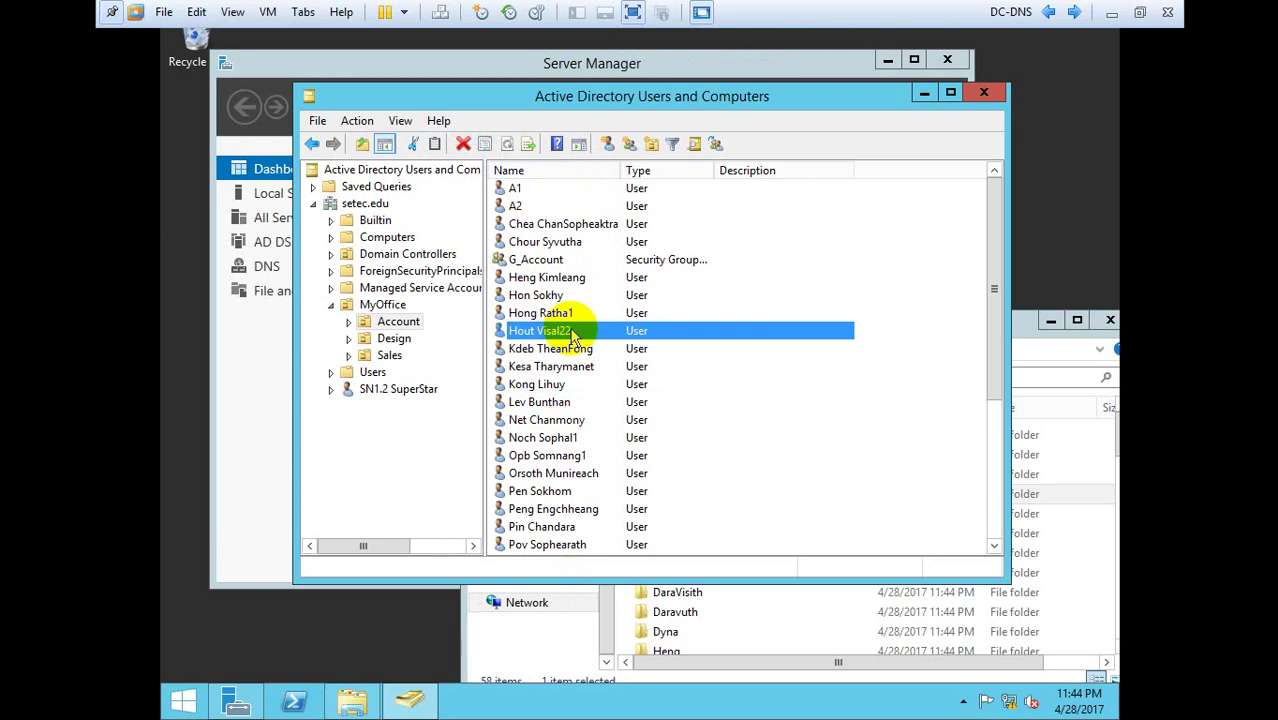
{"action": "right_click", "coordinate": [574, 336]}
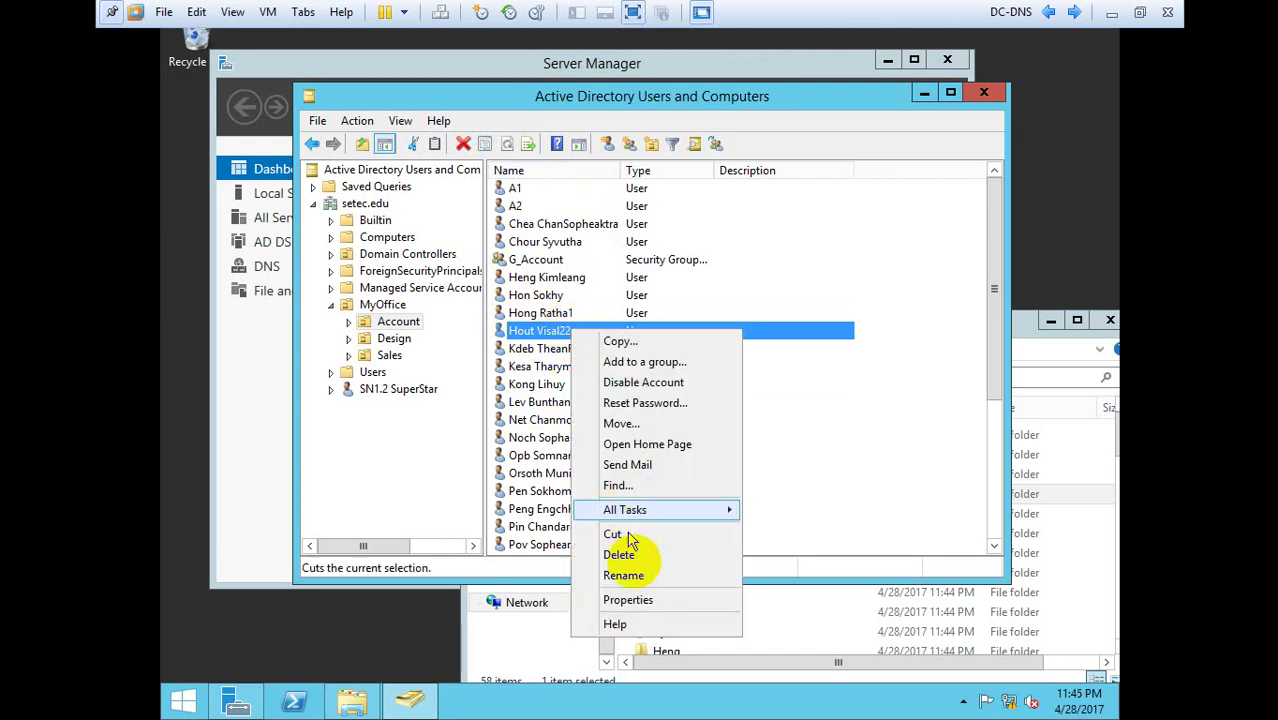
{"action": "left_click", "coordinate": [576, 602]}
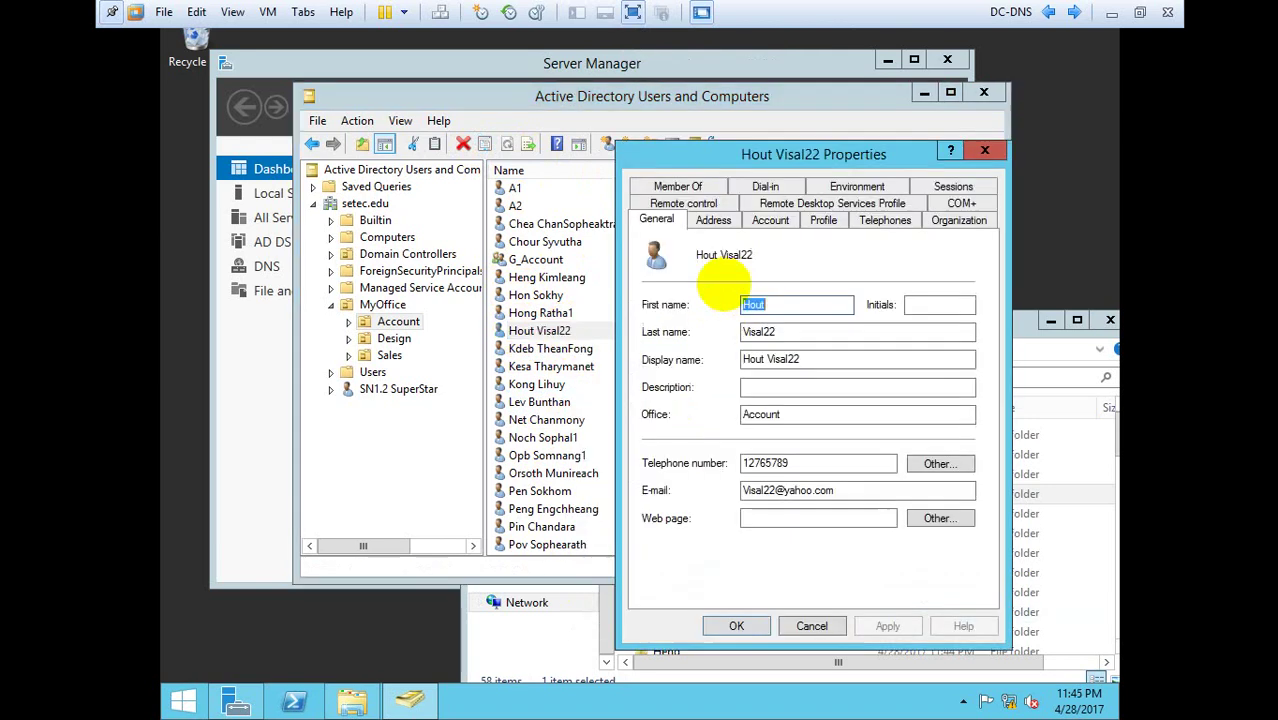
{"action": "left_click", "coordinate": [826, 220]}
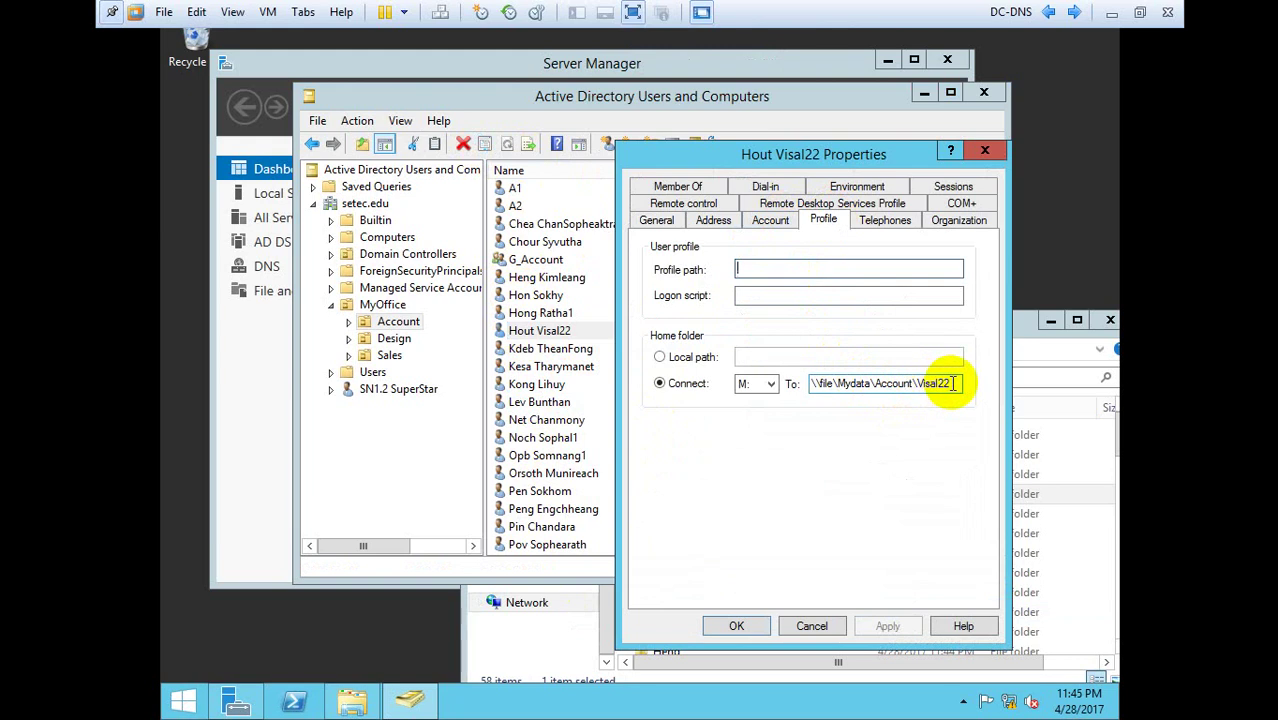
{"action": "left_click_drag", "start_coordinate": [955, 384], "coordinate": [942, 386]}
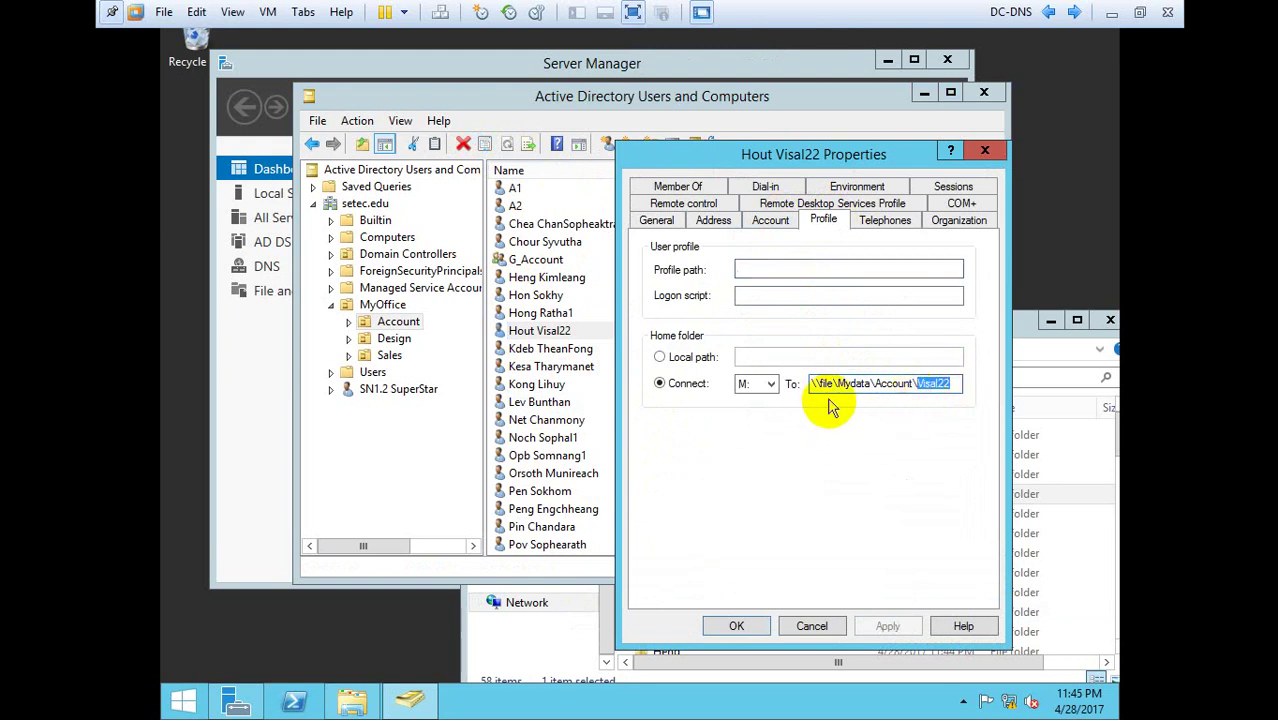
Step: Close the open user properties and inspect the home folder path, including its user name part, in another Account user's profile properties
{"action": "left_click", "coordinate": [812, 627]}
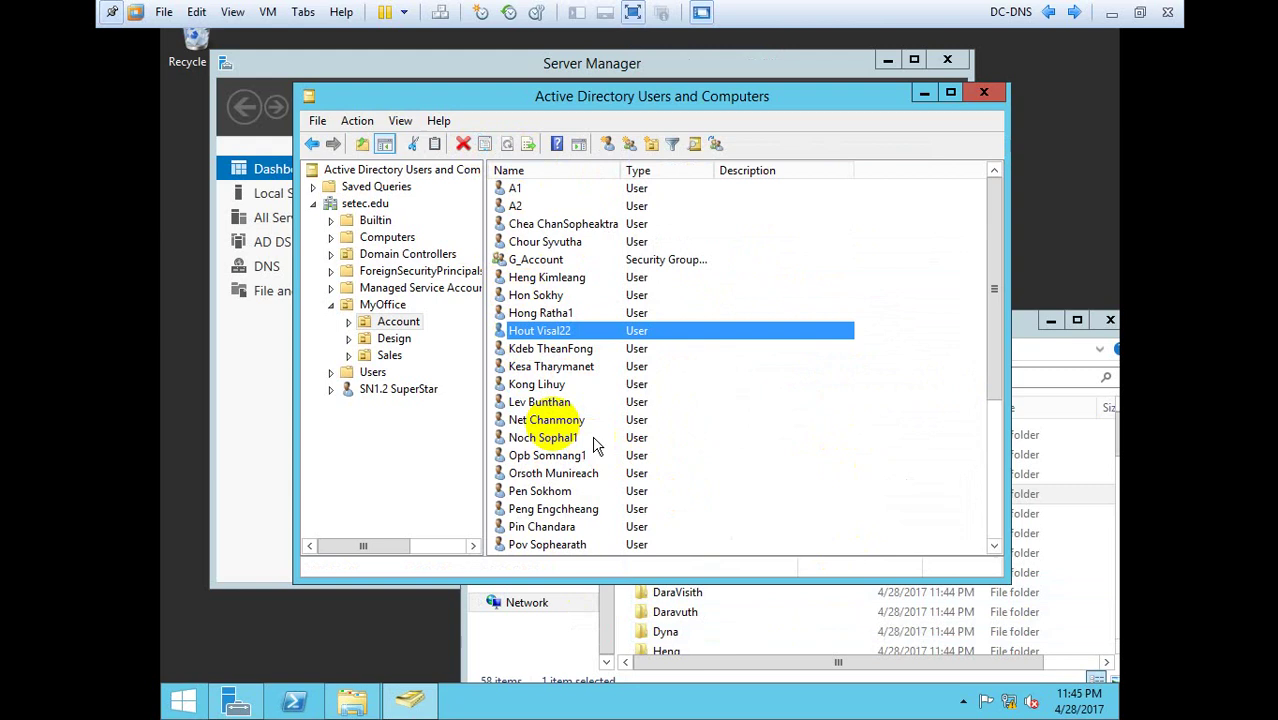
{"action": "left_click", "coordinate": [536, 458]}
{"action": "right_click", "coordinate": [541, 454]}
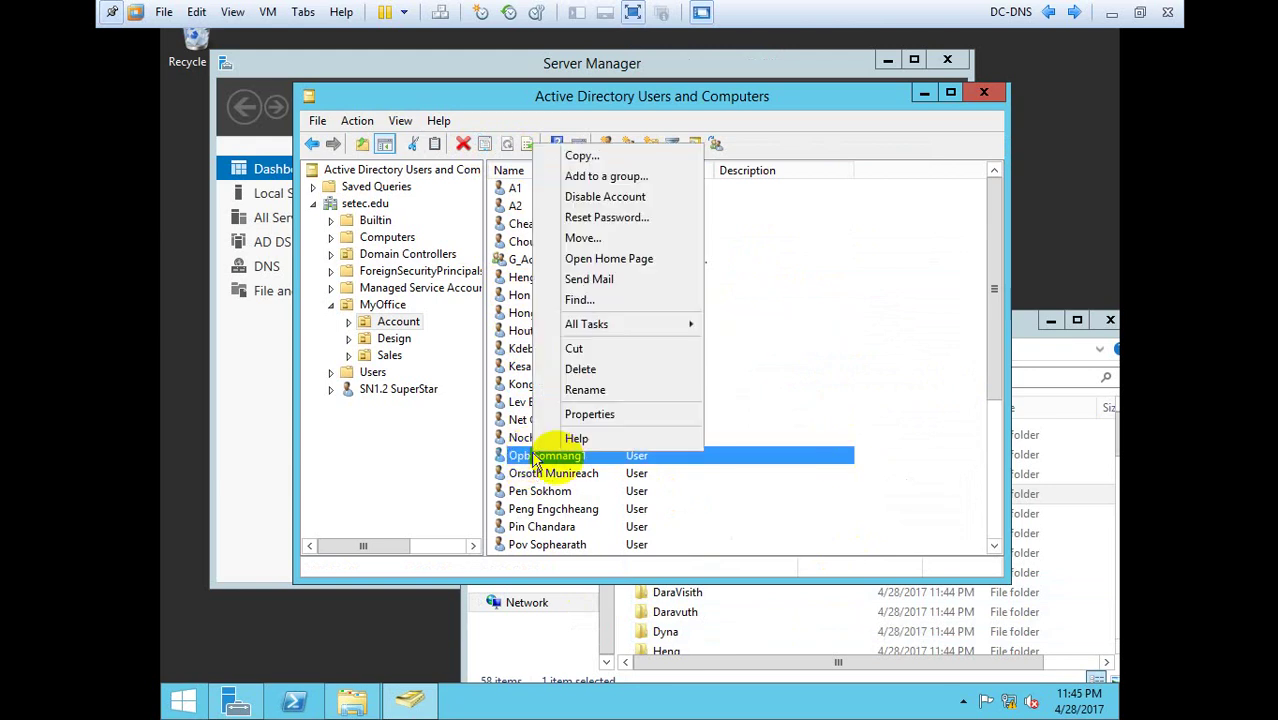
{"action": "left_click", "coordinate": [612, 421]}
{"action": "left_click", "coordinate": [823, 221]}
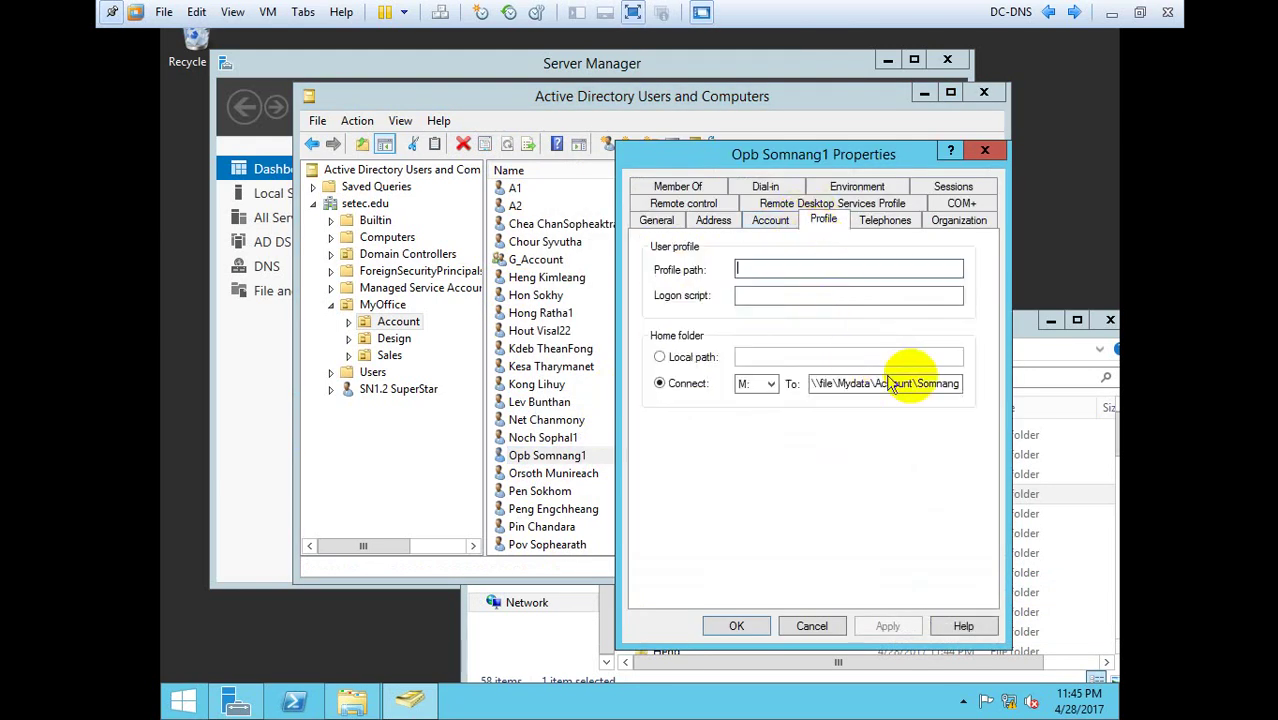
{"action": "mouse_move", "coordinate": [910, 384]}
{"action": "left_mouse_down"}
{"action": "mouse_move", "coordinate": [1061, 383]}
{"action": "mouse_move", "coordinate": [932, 392]}
{"action": "left_mouse_up"}
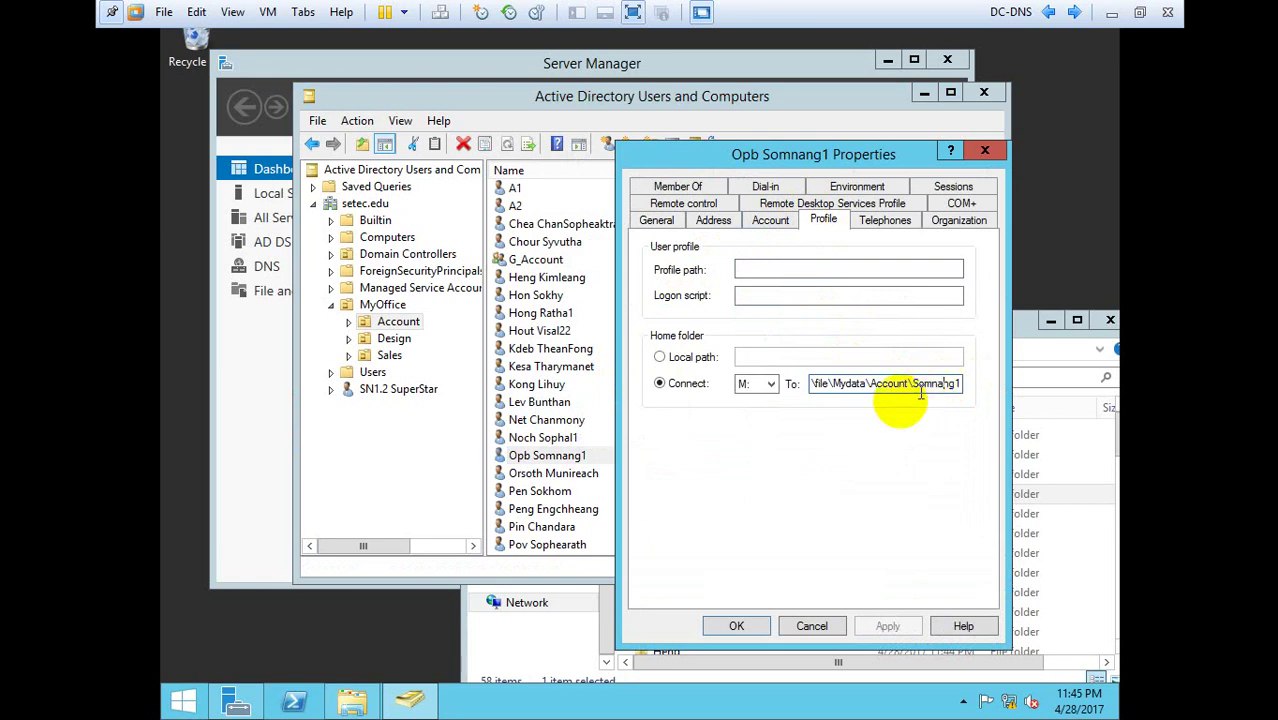
{"action": "left_click", "coordinate": [736, 626]}
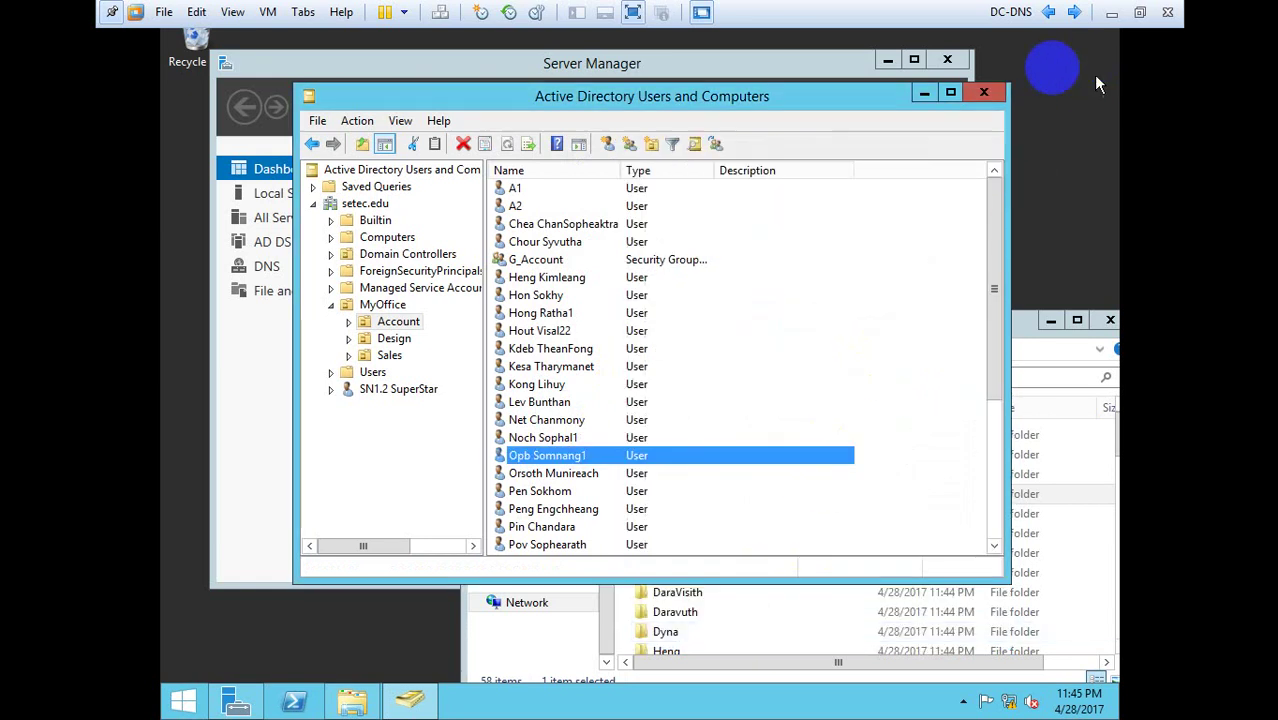
Step: Close Active Directory Users and Computers, Server Manager and the Sales folder window, and switch from the virtual machine to the Word lab document
{"action": "left_click", "coordinate": [984, 94]}
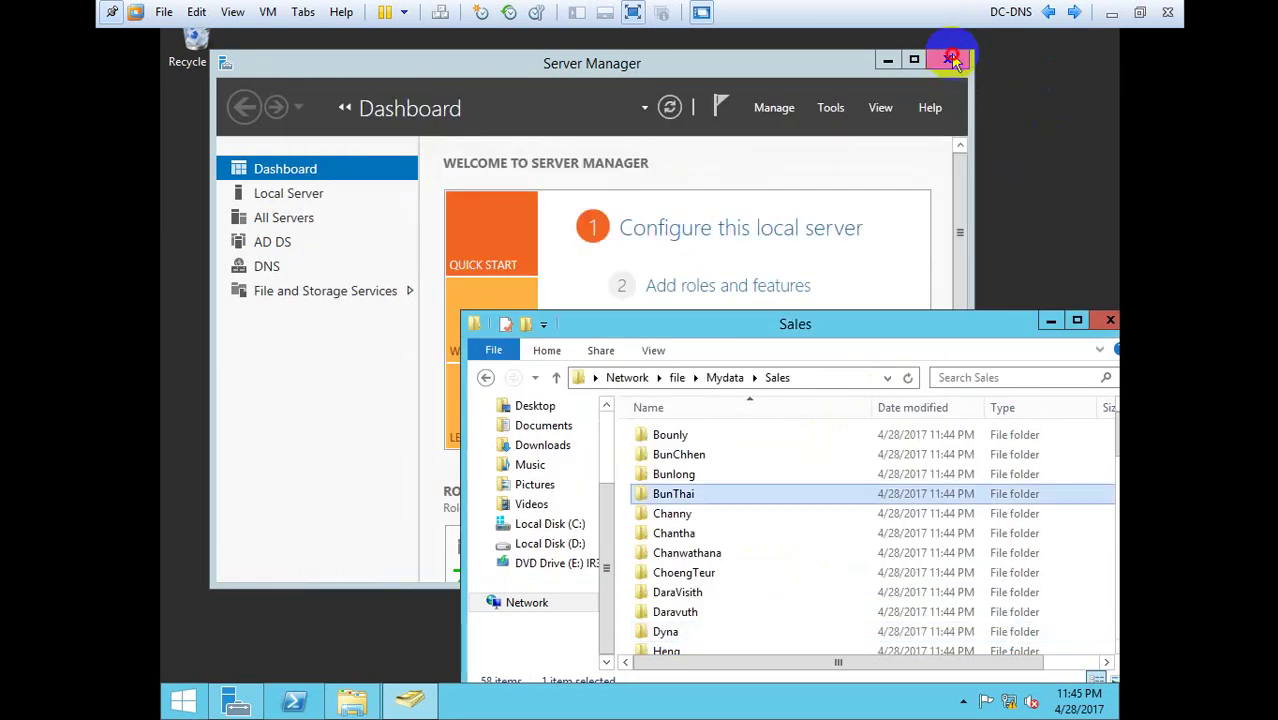
{"action": "left_click", "coordinate": [952, 60]}
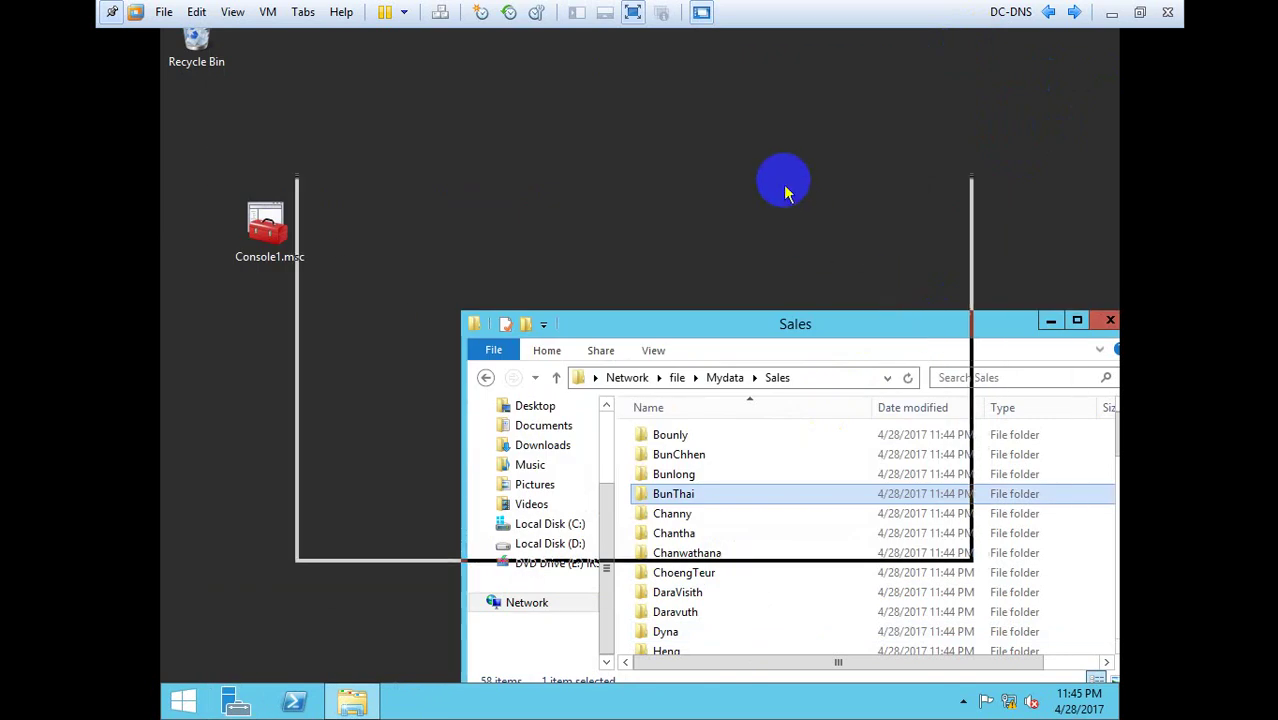
{"action": "left_click_drag", "start_coordinate": [785, 190], "coordinate": [787, 188]}
{"action": "left_click", "coordinate": [942, 186]}
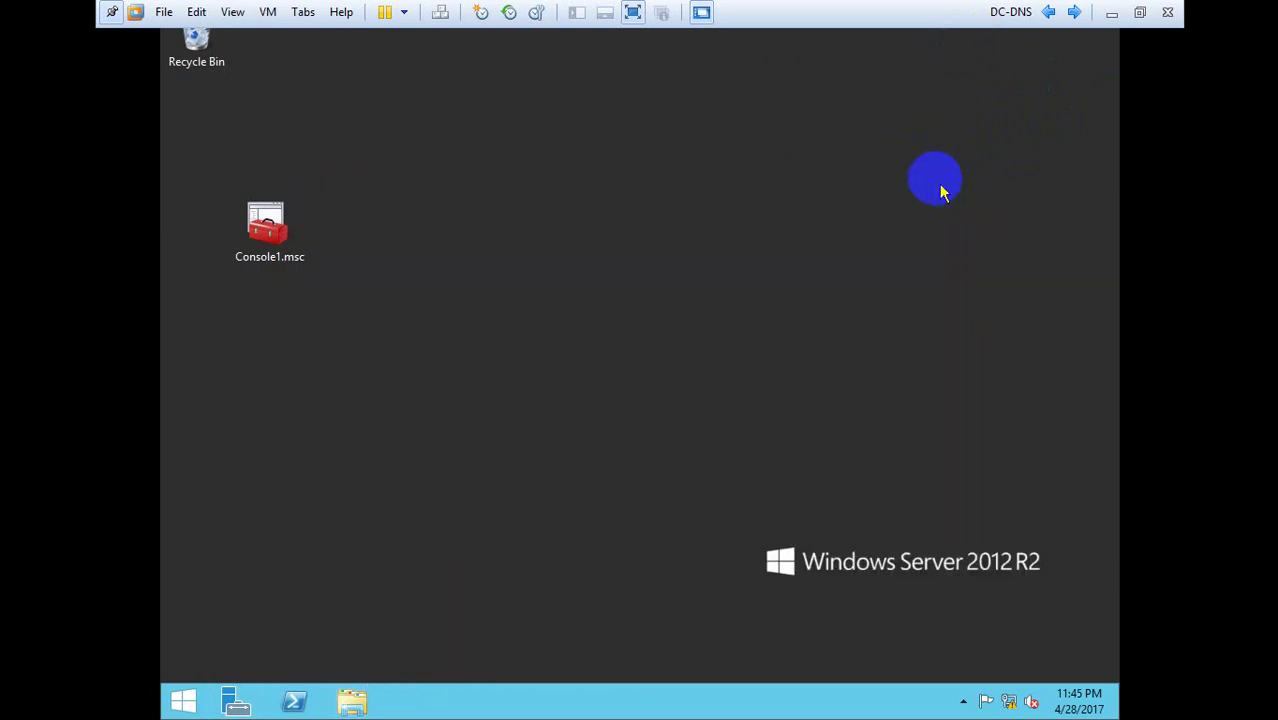
{"action": "left_click", "coordinate": [633, 12]}
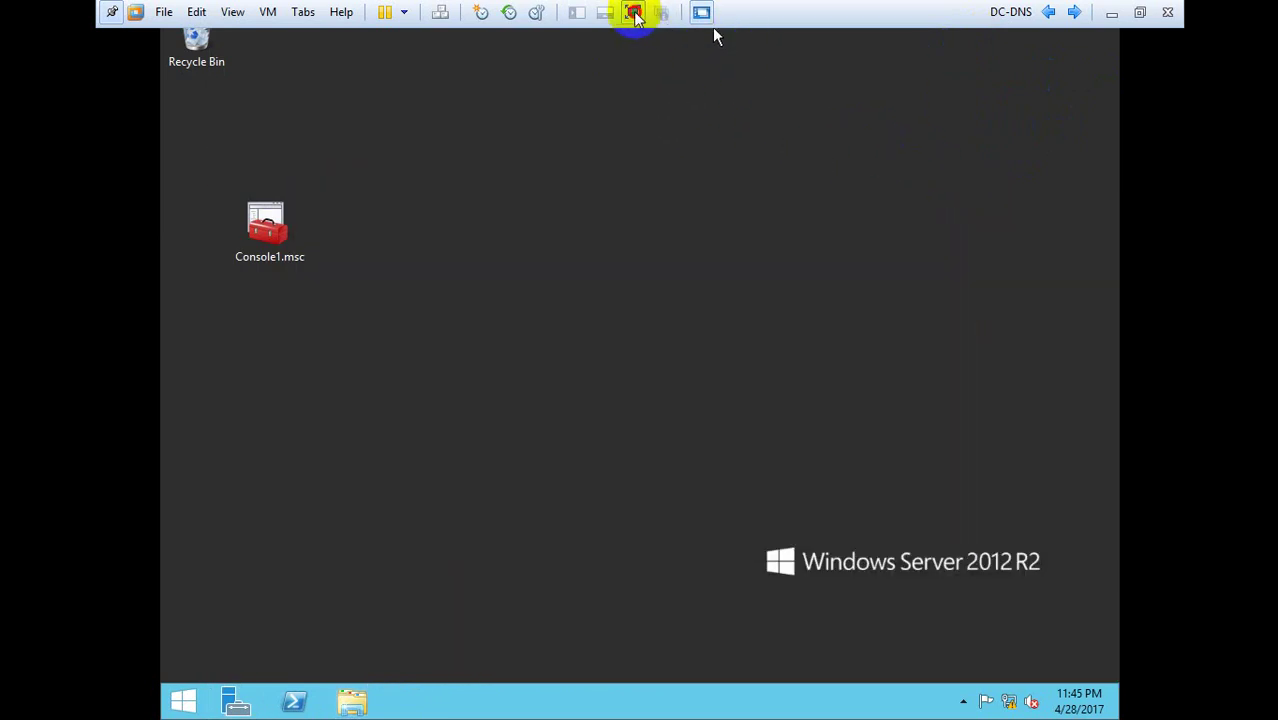
{"action": "left_click", "coordinate": [1077, 10]}
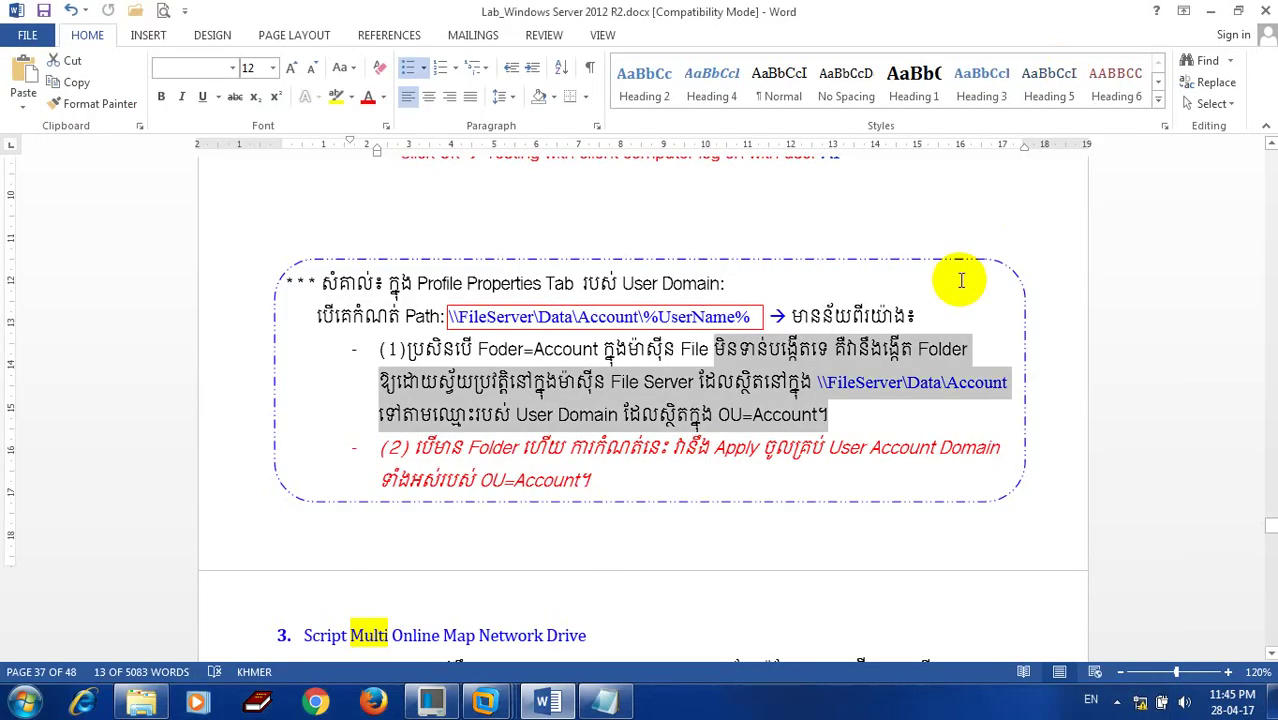